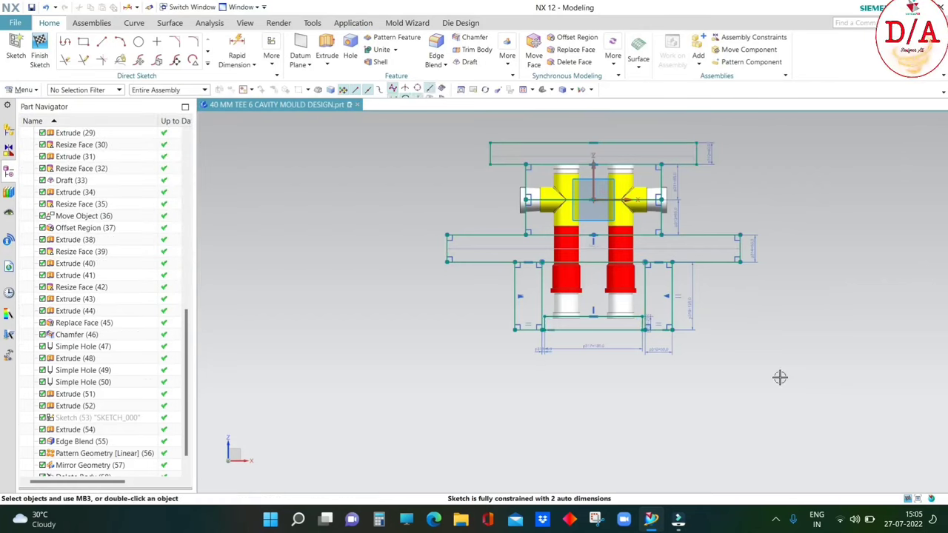
- Set the left wedge's angled-line dimension p325 to 100, fully constraining the mould-layout sketch
{"action": "scroll", "coordinate": [642, 291], "scroll_direction": "up", "scroll_amount": 3}
{"action": "scroll", "coordinate": [539, 334], "scroll_direction": "down", "scroll_amount": 2}
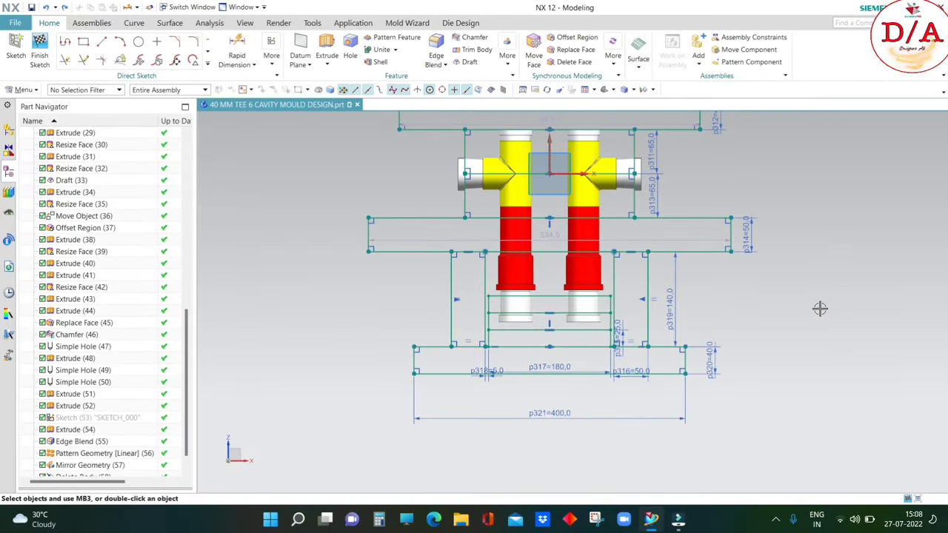
{"action": "left_click", "coordinate": [444, 348]}
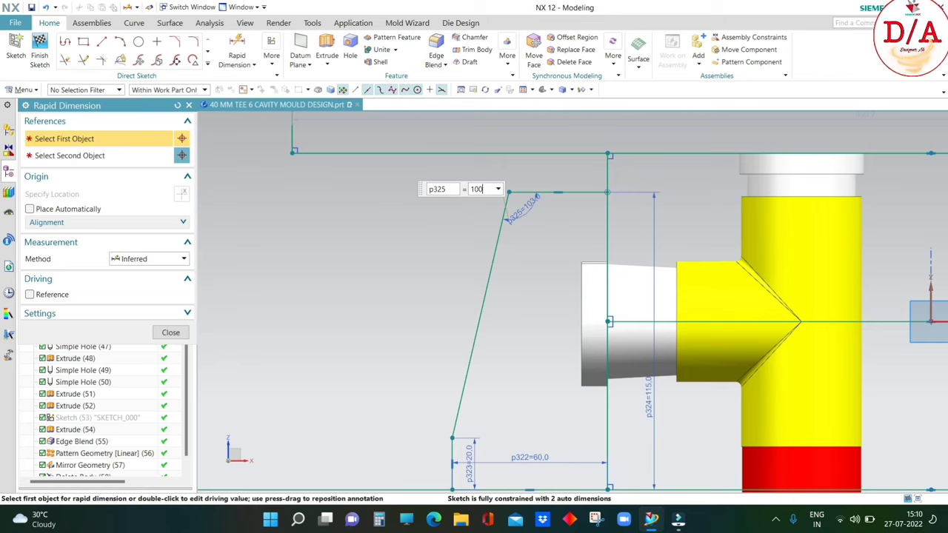
{"action": "key", "text": "Return"}
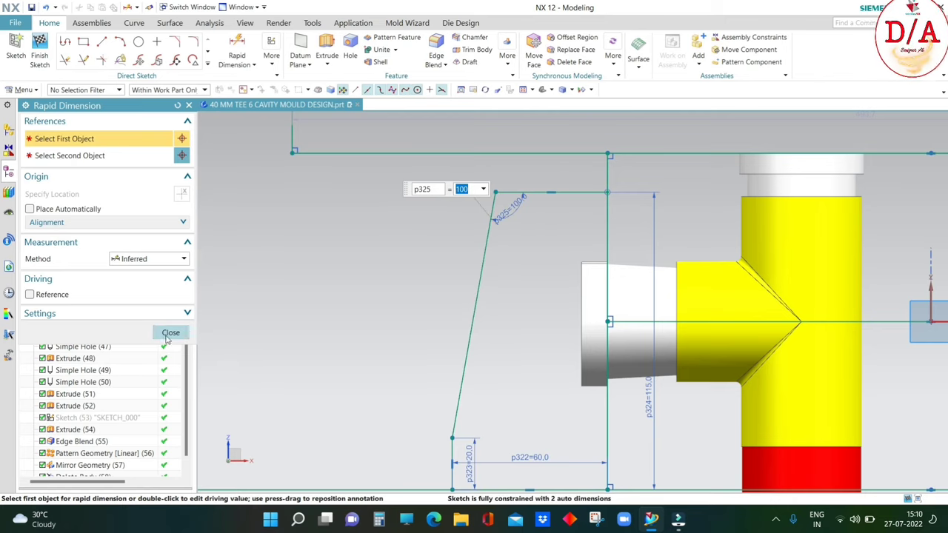
{"action": "left_click", "coordinate": [171, 333]}
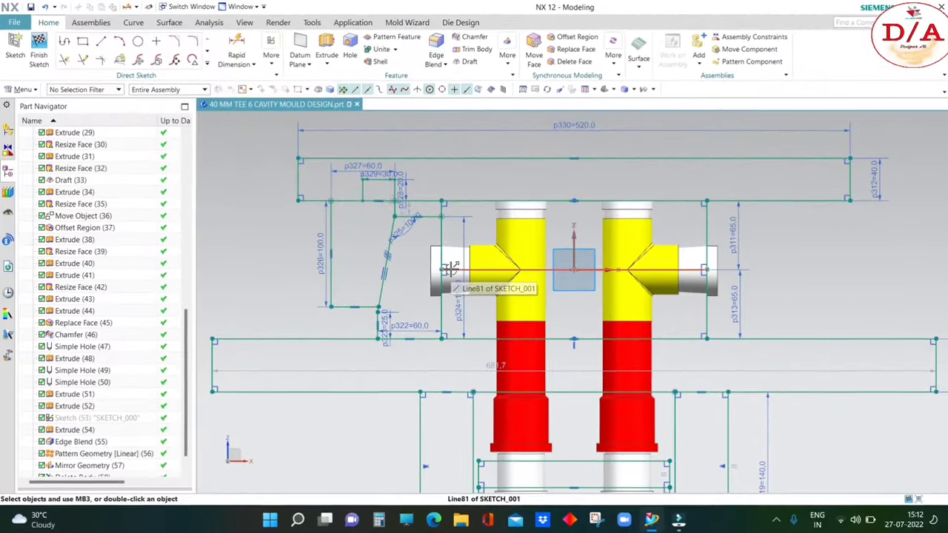
{"action": "scroll", "coordinate": [404, 338], "scroll_direction": "down", "scroll_amount": 3}
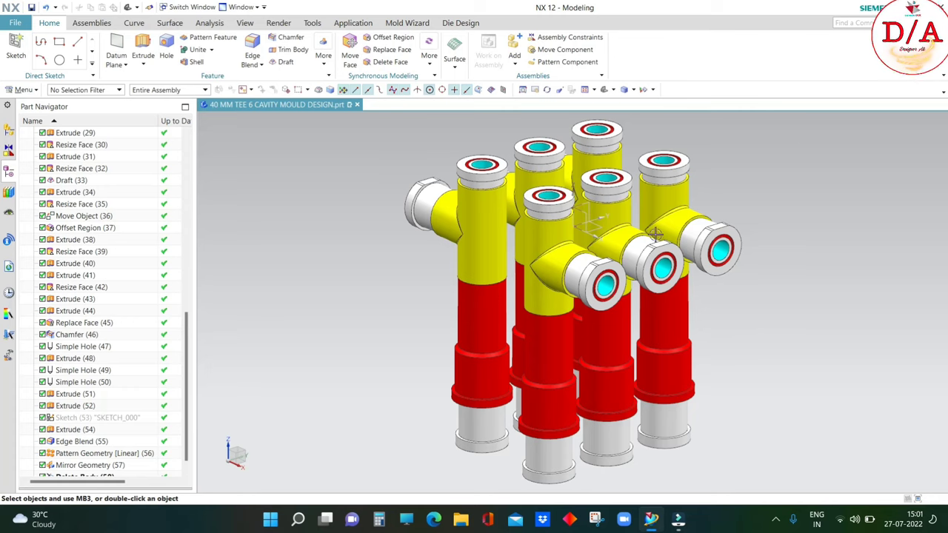
- Orbit the six-cavity model, reset to trimetric, then align it to the top view
{"action": "scroll", "coordinate": [762, 360], "scroll_direction": "up", "scroll_amount": 3}
{"action": "middle_click_drag", "start_coordinate": [762, 360], "coordinate": [777, 353]}
{"action": "scroll", "coordinate": [777, 353], "scroll_direction": "down", "scroll_amount": 3}
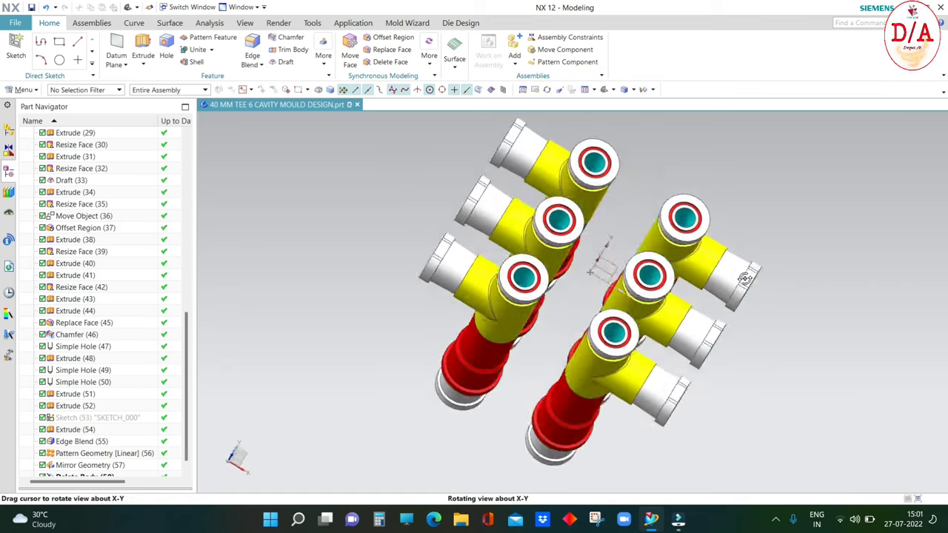
{"action": "mouse_move", "coordinate": [721, 236]}
{"action": "middle_mouse_down"}
{"action": "mouse_move", "coordinate": [677, 275]}
{"action": "mouse_move", "coordinate": [766, 247]}
{"action": "middle_mouse_up"}
{"action": "key", "text": "Home"}
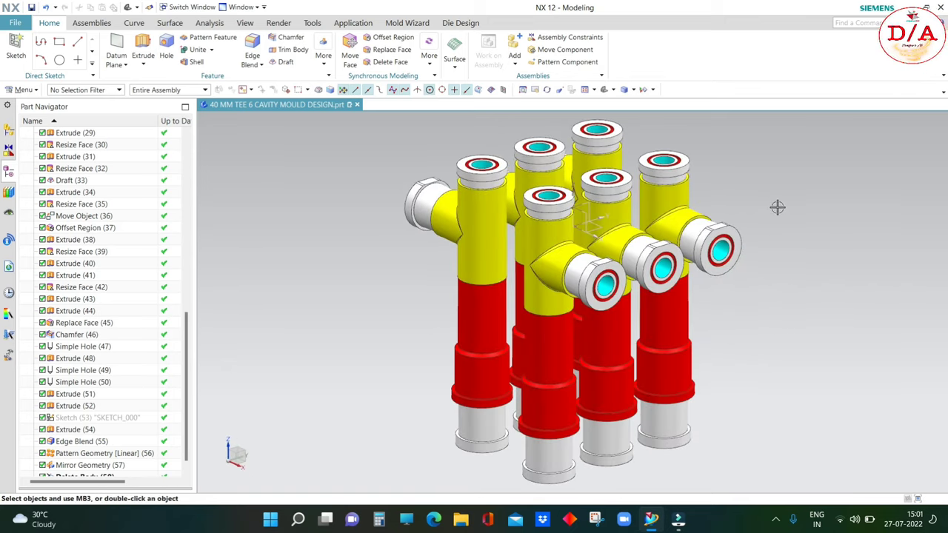
{"action": "mouse_move", "coordinate": [777, 207]}
{"action": "middle_mouse_down"}
{"action": "mouse_move", "coordinate": [793, 277]}
{"action": "mouse_move", "coordinate": [793, 222]}
{"action": "mouse_move", "coordinate": [815, 234]}
{"action": "mouse_move", "coordinate": [791, 243]}
{"action": "mouse_move", "coordinate": [763, 218]}
{"action": "mouse_move", "coordinate": [778, 249]}
{"action": "mouse_move", "coordinate": [763, 247]}
{"action": "mouse_move", "coordinate": [787, 218]}
{"action": "mouse_move", "coordinate": [797, 229]}
{"action": "mouse_move", "coordinate": [787, 241]}
{"action": "mouse_move", "coordinate": [795, 236]}
{"action": "mouse_move", "coordinate": [807, 256]}
{"action": "mouse_move", "coordinate": [789, 257]}
{"action": "mouse_move", "coordinate": [785, 245]}
{"action": "mouse_move", "coordinate": [821, 269]}
{"action": "mouse_move", "coordinate": [788, 262]}
{"action": "mouse_move", "coordinate": [798, 242]}
{"action": "middle_mouse_up"}
{"action": "key", "text": "ctrl+alt+t"}
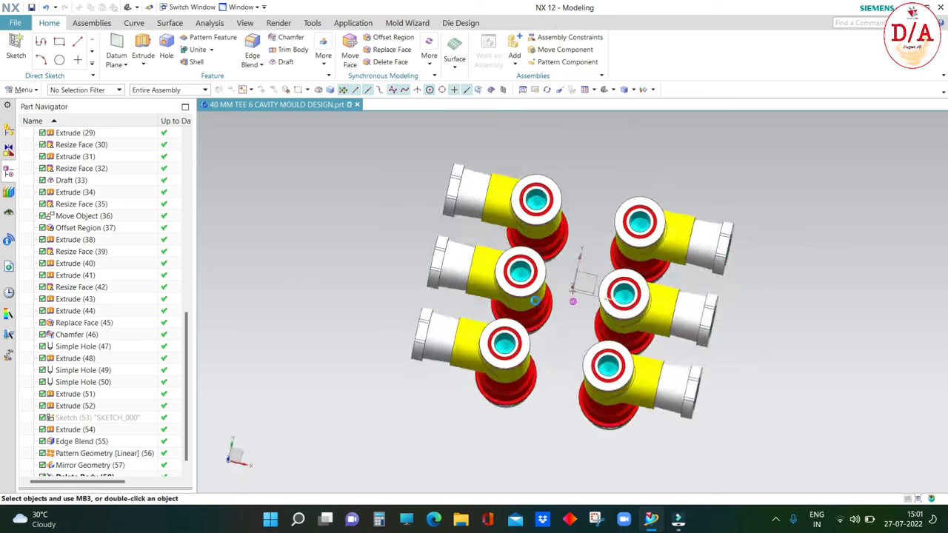
- Orbit again and snap to the exact top view showing two rows of three cavities
{"action": "mouse_move", "coordinate": [776, 312]}
{"action": "middle_mouse_down"}
{"action": "mouse_move", "coordinate": [787, 300]}
{"action": "mouse_move", "coordinate": [784, 275]}
{"action": "mouse_move", "coordinate": [793, 281]}
{"action": "mouse_move", "coordinate": [784, 280]}
{"action": "middle_mouse_up"}
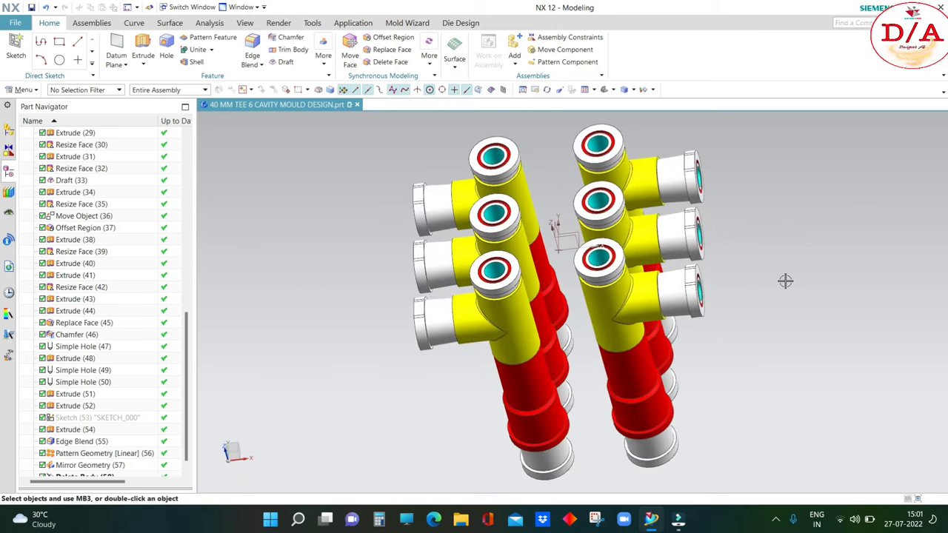
{"action": "key", "text": "Home"}
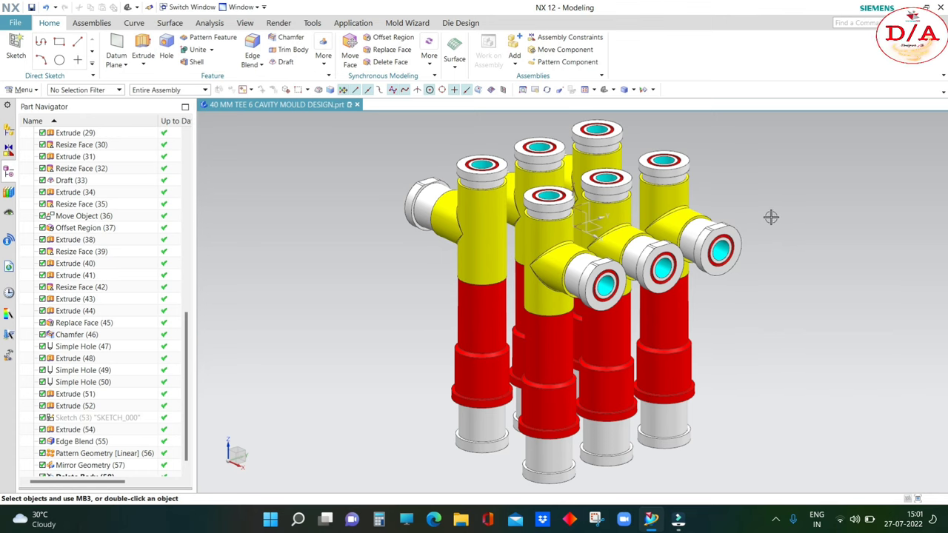
{"action": "middle_click_drag", "start_coordinate": [770, 217], "coordinate": [855, 277]}
{"action": "key", "text": "F8"}
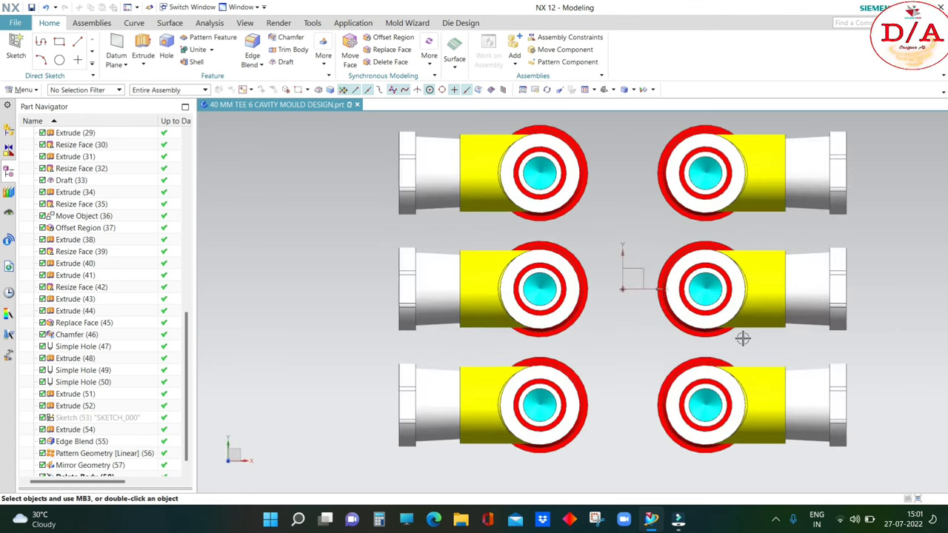
{"action": "mouse_move", "coordinate": [743, 339]}
{"action": "middle_mouse_down"}
{"action": "mouse_move", "coordinate": [745, 232]}
{"action": "mouse_move", "coordinate": [783, 281]}
{"action": "middle_mouse_up"}
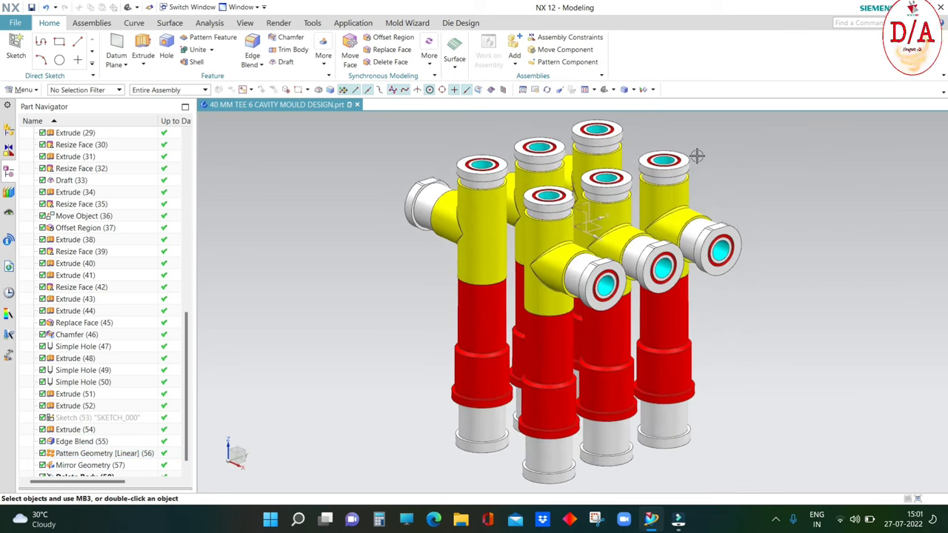
{"action": "mouse_move", "coordinate": [794, 223]}
{"action": "middle_mouse_down"}
{"action": "mouse_move", "coordinate": [819, 244]}
{"action": "mouse_move", "coordinate": [689, 385]}
{"action": "middle_mouse_up"}
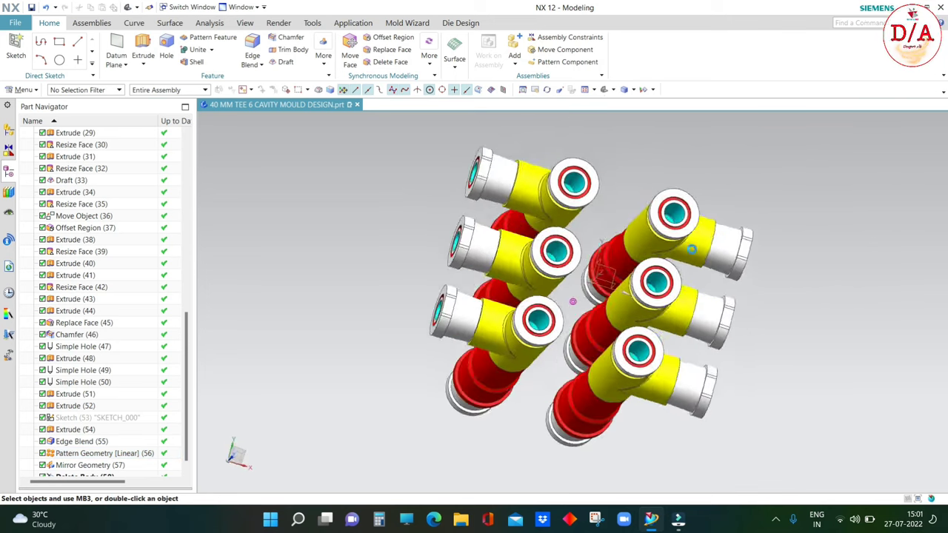
{"action": "key", "text": "F8"}
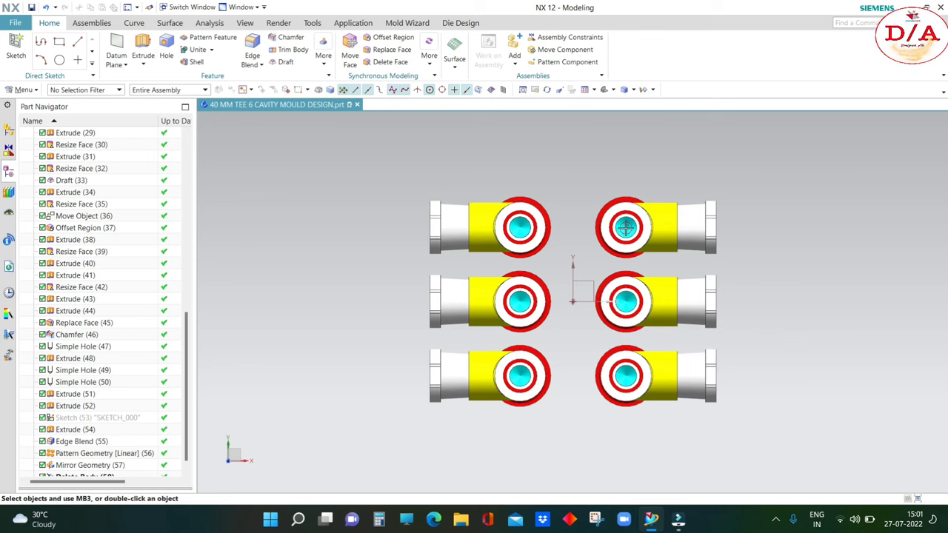
{"action": "left_click", "coordinate": [203, 24]}
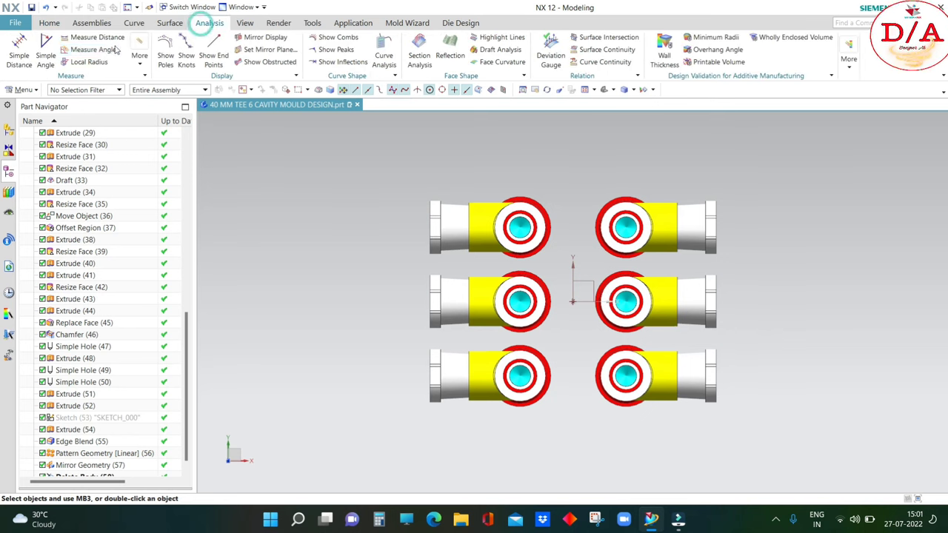
{"action": "left_click", "coordinate": [92, 37]}
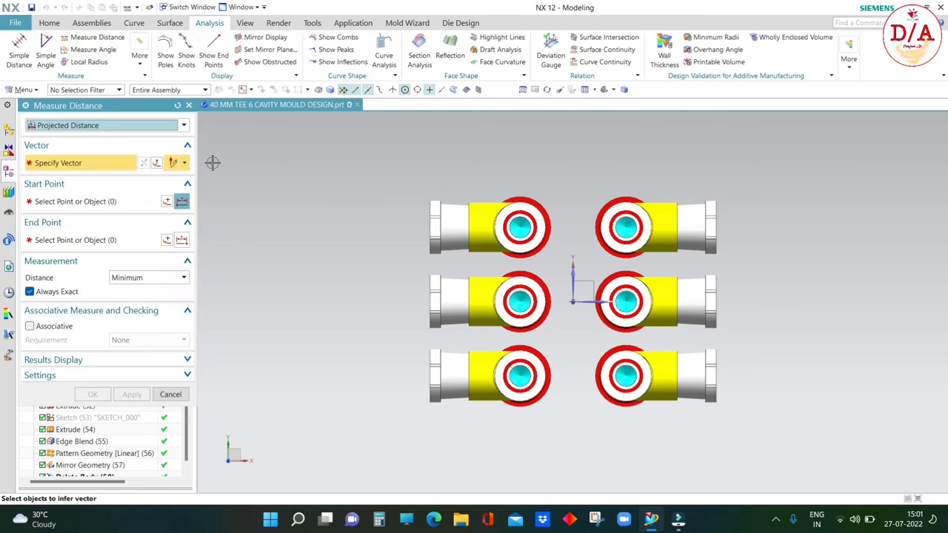
{"action": "left_click", "coordinate": [572, 285]}
{"action": "scroll", "coordinate": [628, 282], "scroll_direction": "up", "scroll_amount": 3}
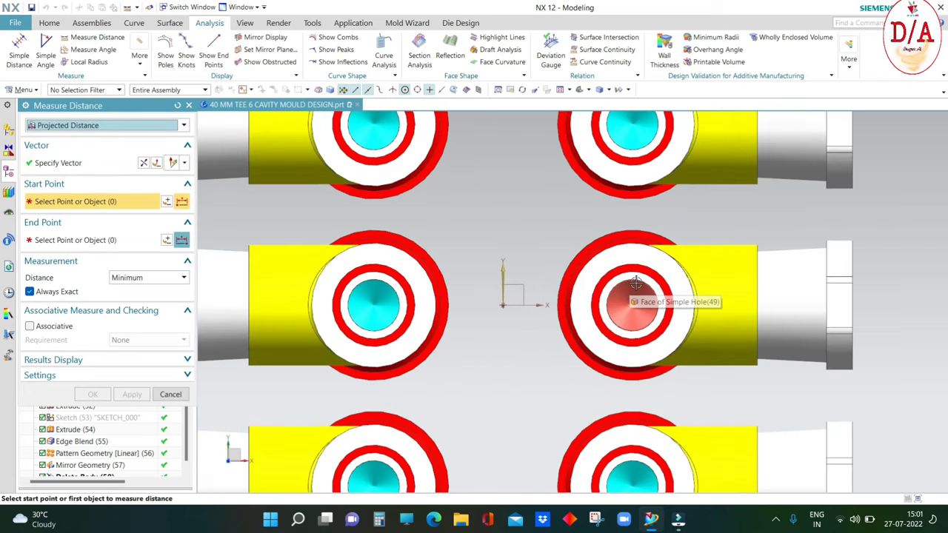
{"action": "left_click", "coordinate": [635, 290]}
{"action": "scroll", "coordinate": [633, 296], "scroll_direction": "down", "scroll_amount": 3}
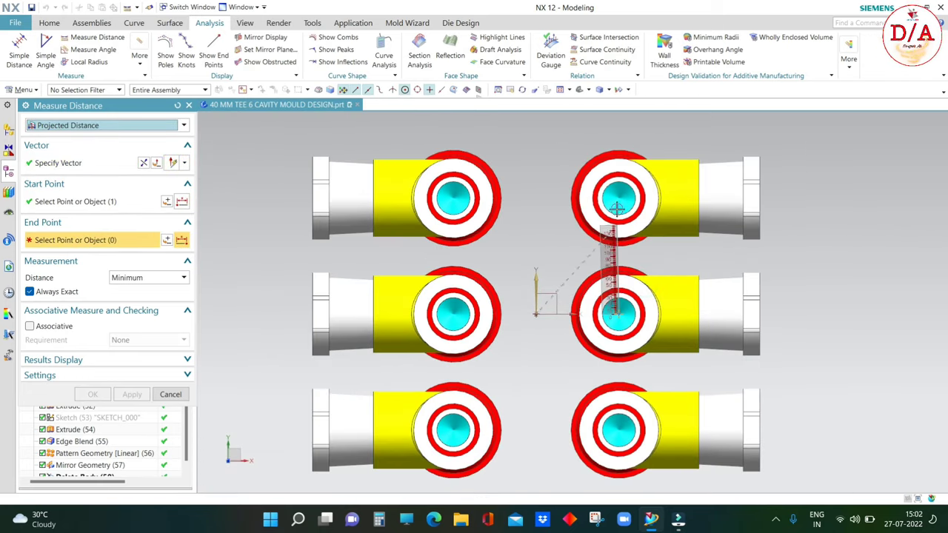
{"action": "scroll", "coordinate": [632, 182], "scroll_direction": "up", "scroll_amount": 3}
{"action": "left_click", "coordinate": [629, 194]}
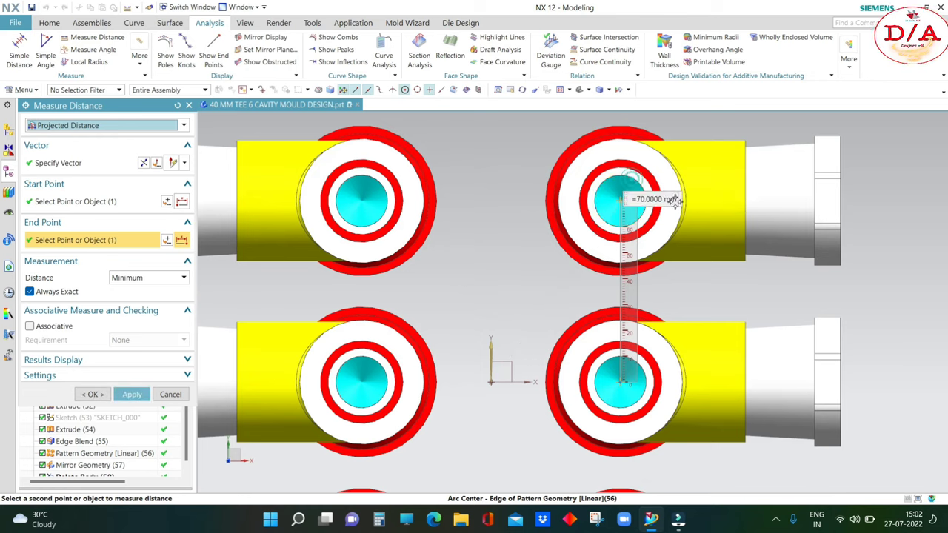
{"action": "scroll", "coordinate": [799, 263], "scroll_direction": "down", "scroll_amount": 3}
{"action": "scroll", "coordinate": [475, 318], "scroll_direction": "up", "scroll_amount": 2}
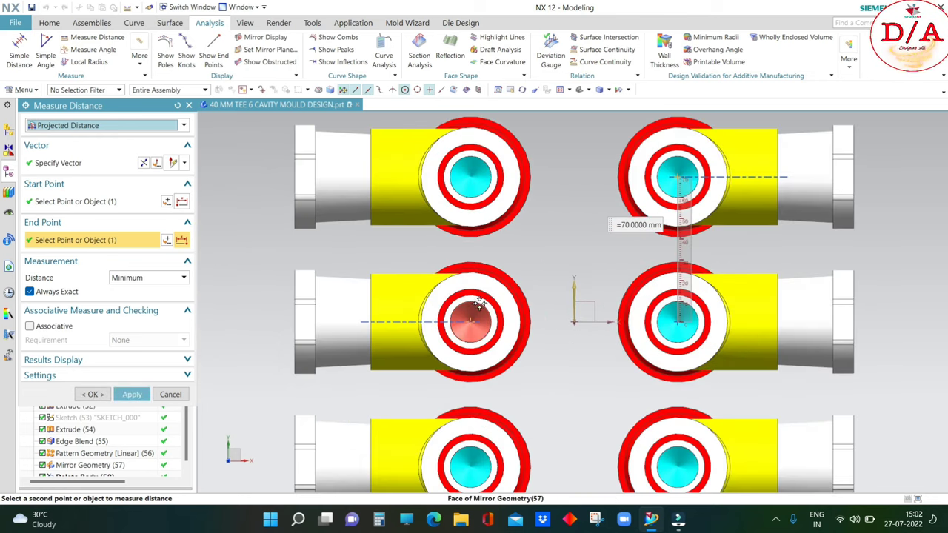
{"action": "left_click", "coordinate": [480, 305]}
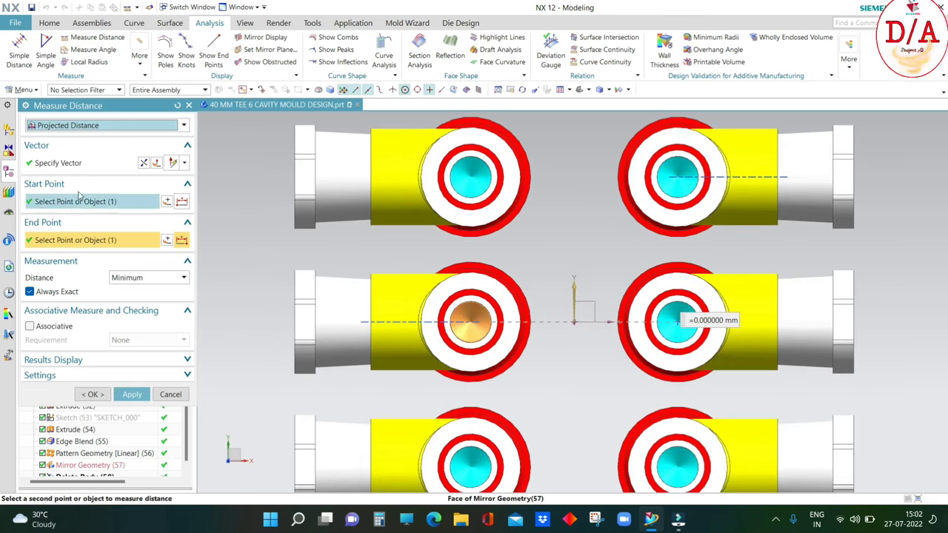
{"action": "left_click", "coordinate": [605, 326]}
{"action": "scroll", "coordinate": [636, 207], "scroll_direction": "down", "scroll_amount": 3}
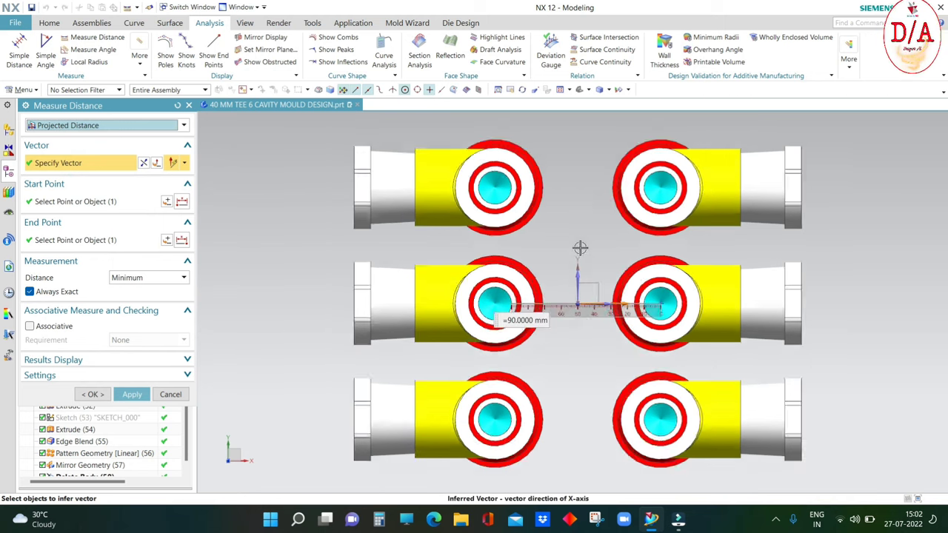
{"action": "middle_click", "coordinate": [789, 317]}
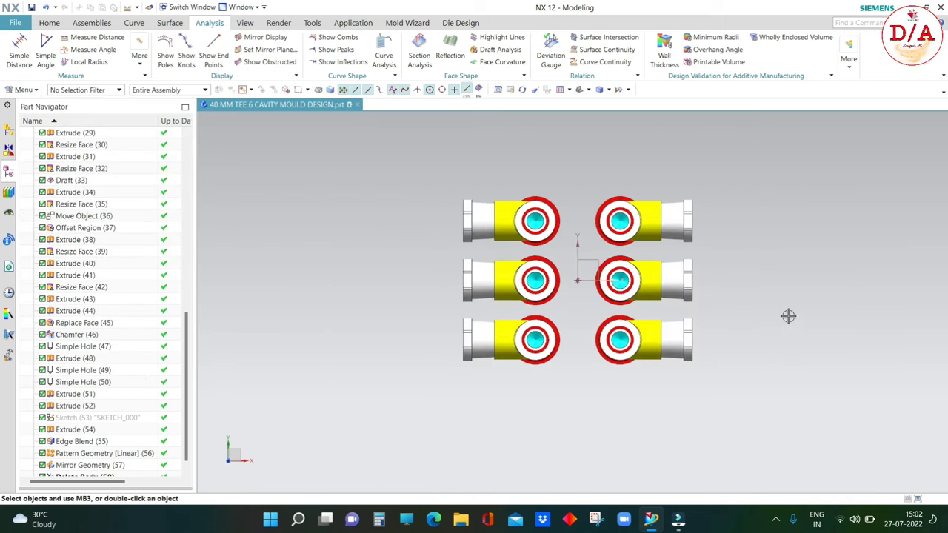
{"action": "middle_click_drag", "start_coordinate": [788, 317], "coordinate": [707, 290]}
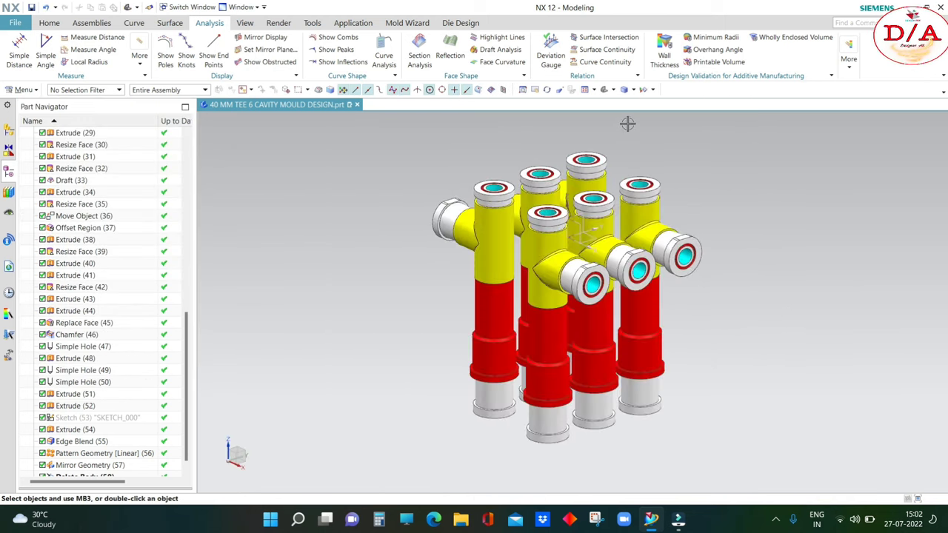
- Create a new sketch on the datum coordinate system and draw a rectangle across the tees
{"action": "left_click", "coordinate": [46, 23]}
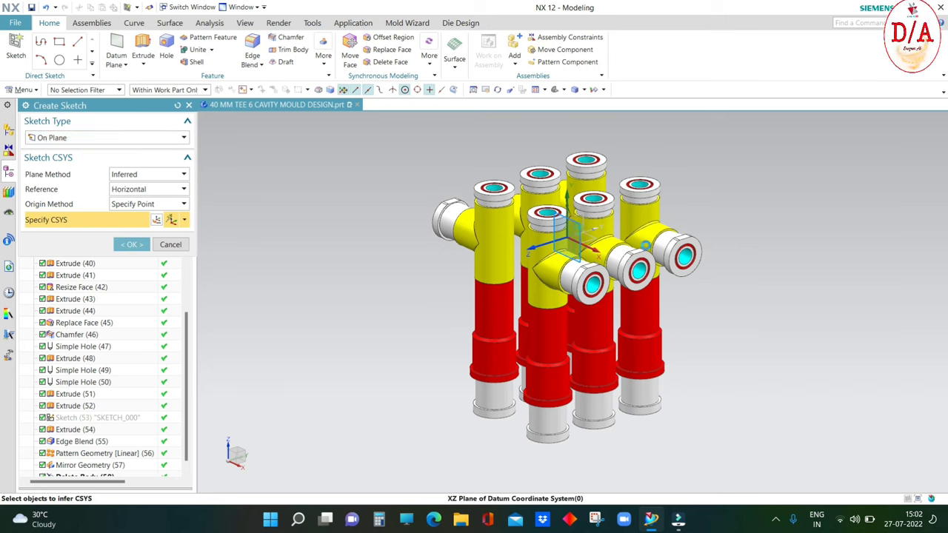
{"action": "left_click", "coordinate": [585, 231]}
{"action": "left_click", "coordinate": [121, 245]}
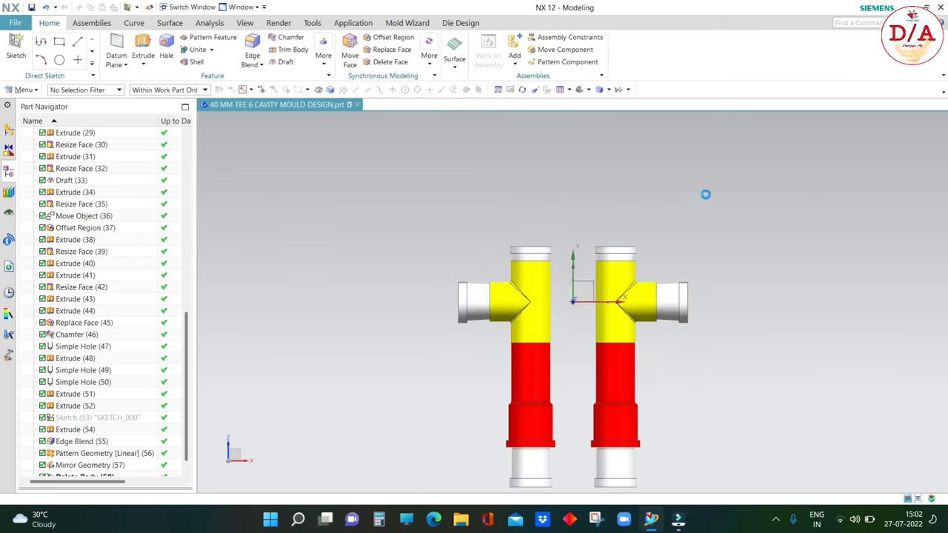
{"action": "left_click", "coordinate": [84, 41]}
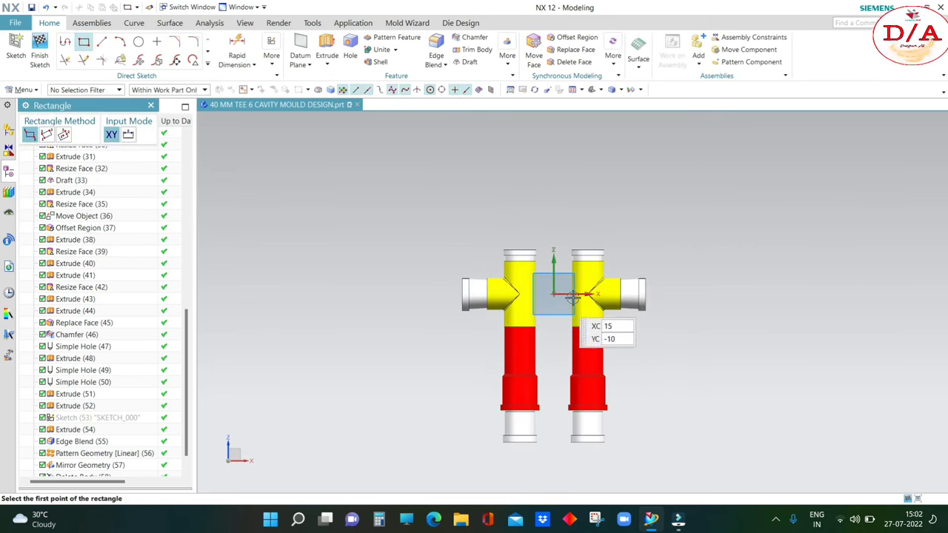
{"action": "scroll", "coordinate": [578, 296], "scroll_direction": "up", "scroll_amount": 2}
{"action": "left_click", "coordinate": [432, 172]}
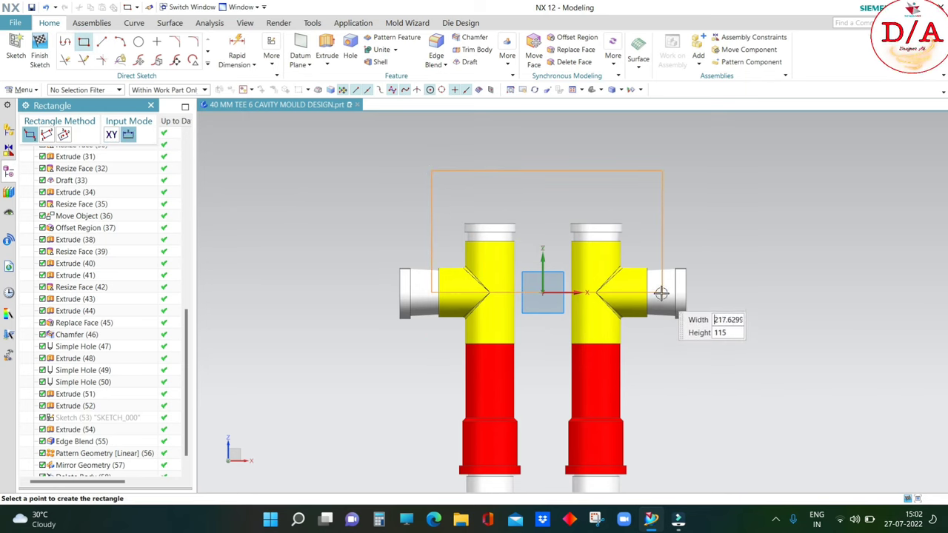
{"action": "left_click", "coordinate": [660, 291]}
{"action": "key", "text": "Escape"}
- Stretch the rectangle toward the outlet ends and make it symmetric about the sketch origin
{"action": "scroll", "coordinate": [490, 290], "scroll_direction": "up", "scroll_amount": 2}
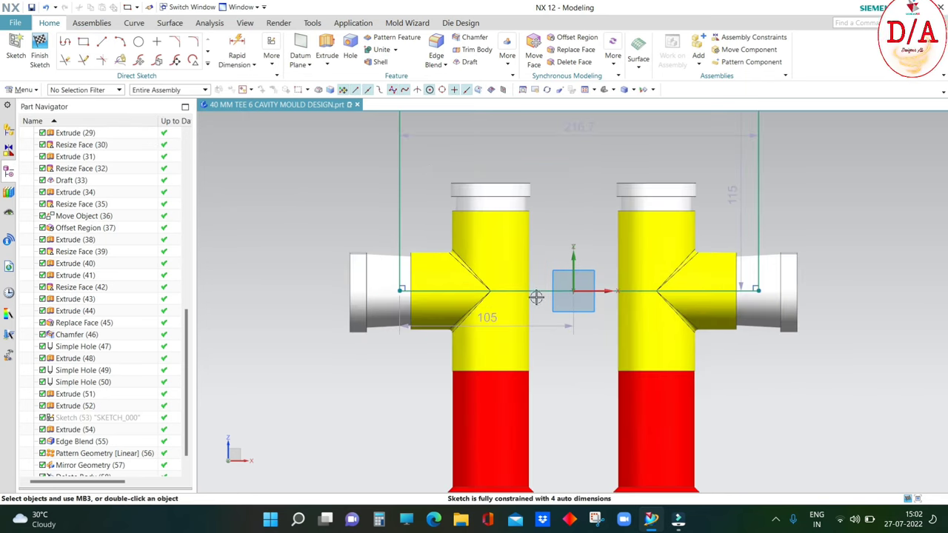
{"action": "scroll", "coordinate": [580, 300], "scroll_direction": "down", "scroll_amount": 2}
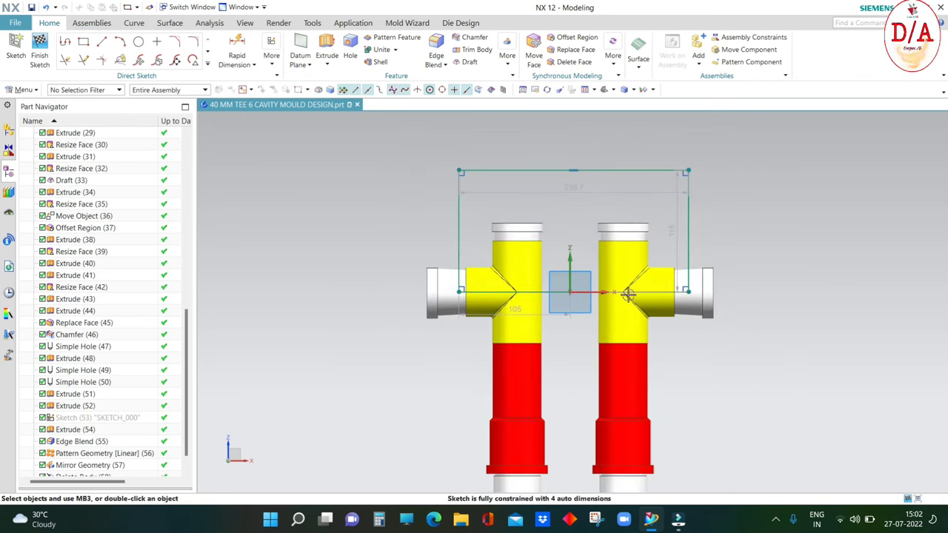
{"action": "left_click_drag", "start_coordinate": [662, 291], "coordinate": [541, 268]}
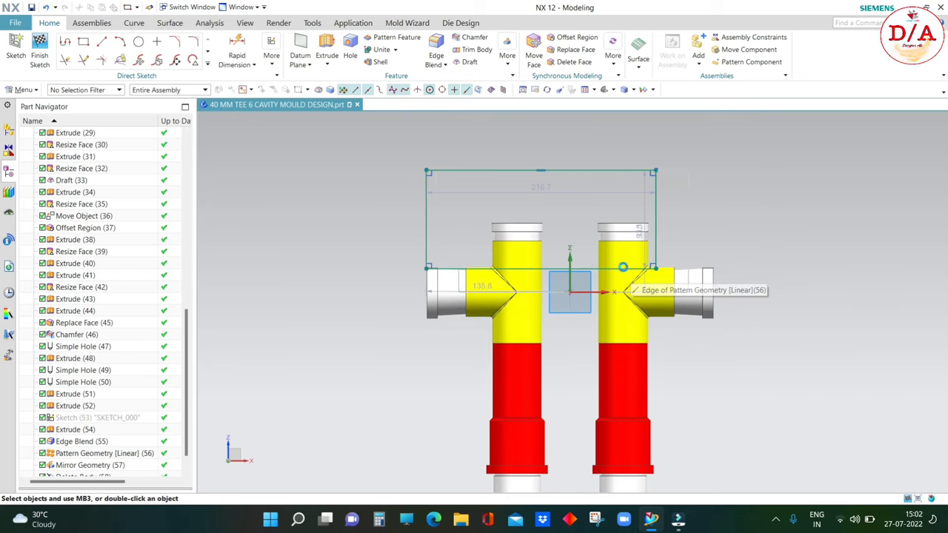
{"action": "left_click", "coordinate": [540, 267]}
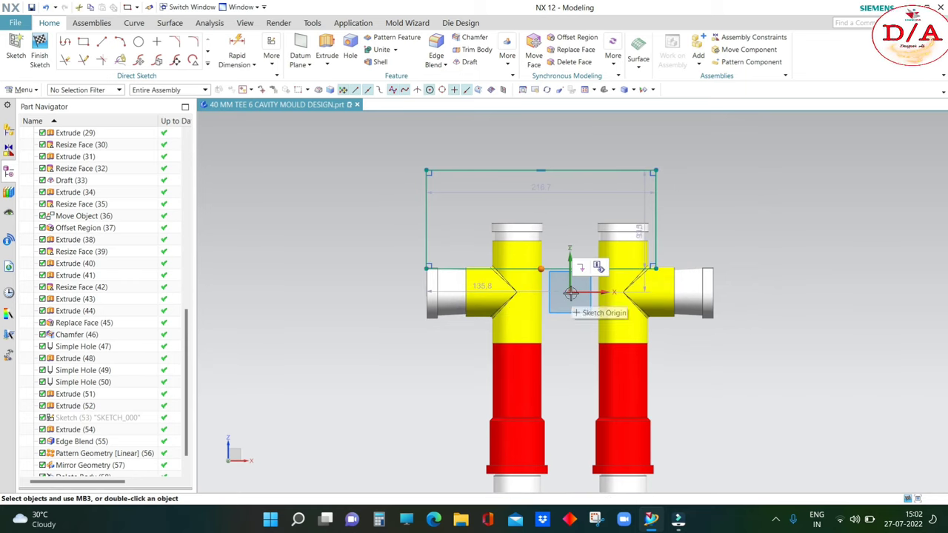
{"action": "left_click", "coordinate": [570, 292]}
{"action": "left_click", "coordinate": [592, 279]}
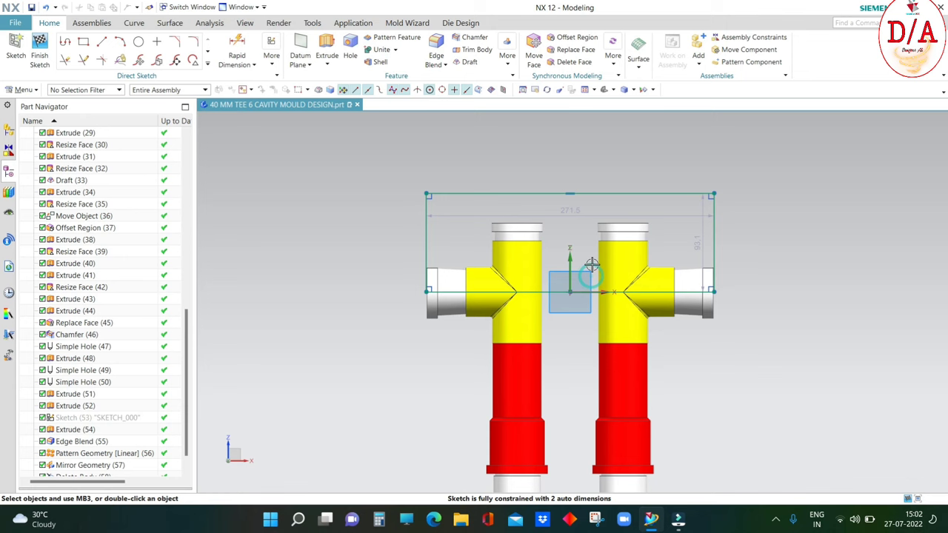
- Make the rectangle's left corner coincident with the left tee outlet end
{"action": "left_click", "coordinate": [430, 291]}
{"action": "middle_click_drag", "start_coordinate": [459, 332], "coordinate": [419, 304]}
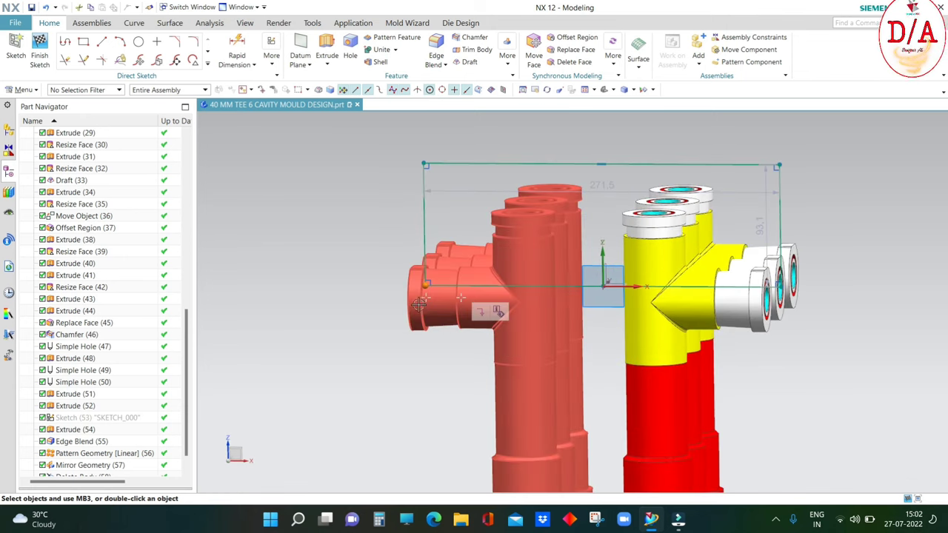
{"action": "left_click", "coordinate": [424, 297]}
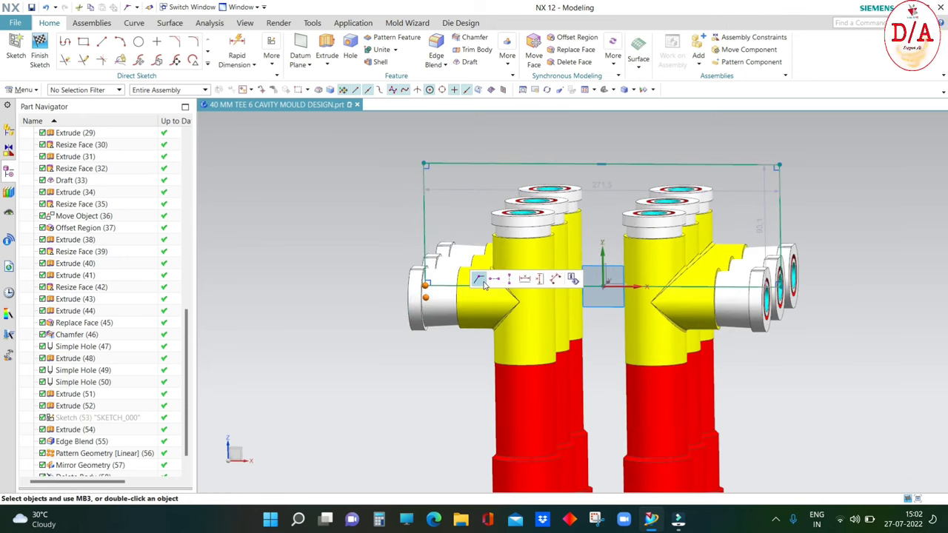
{"action": "left_click", "coordinate": [483, 284]}
{"action": "key", "text": "F8"}
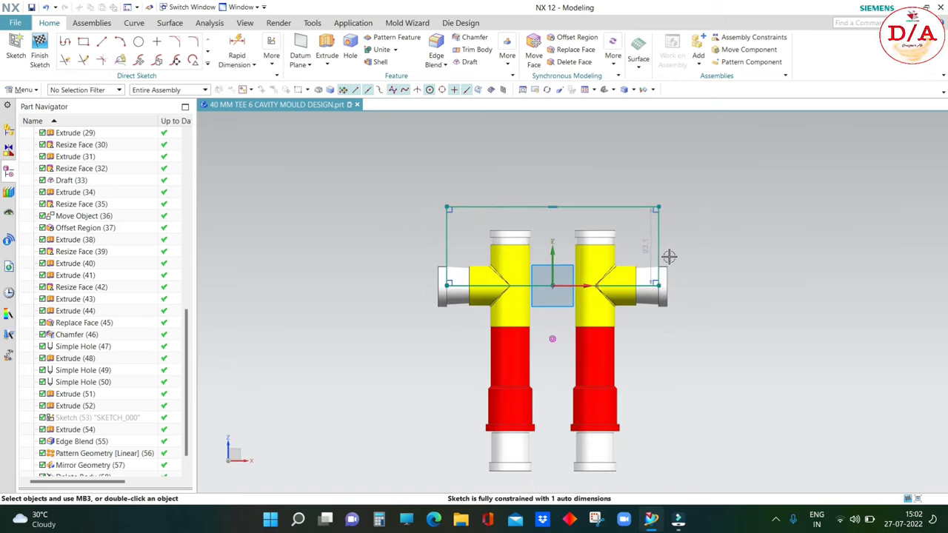
{"action": "scroll", "coordinate": [668, 256], "scroll_direction": "up", "scroll_amount": 2}
{"action": "scroll", "coordinate": [686, 294], "scroll_direction": "down", "scroll_amount": 1}
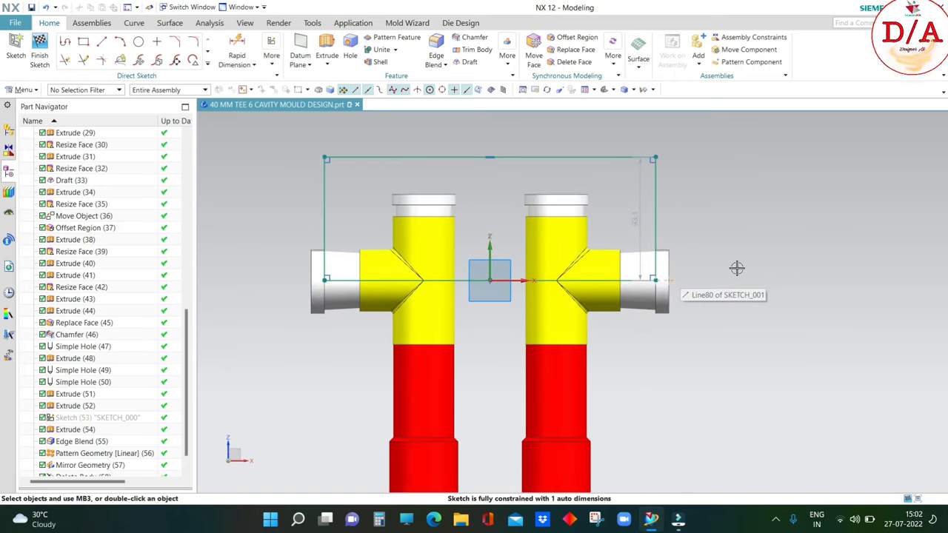
- Place a trial height dimension on the rectangle's top line
{"action": "left_click", "coordinate": [237, 46]}
{"action": "left_click", "coordinate": [589, 158]}
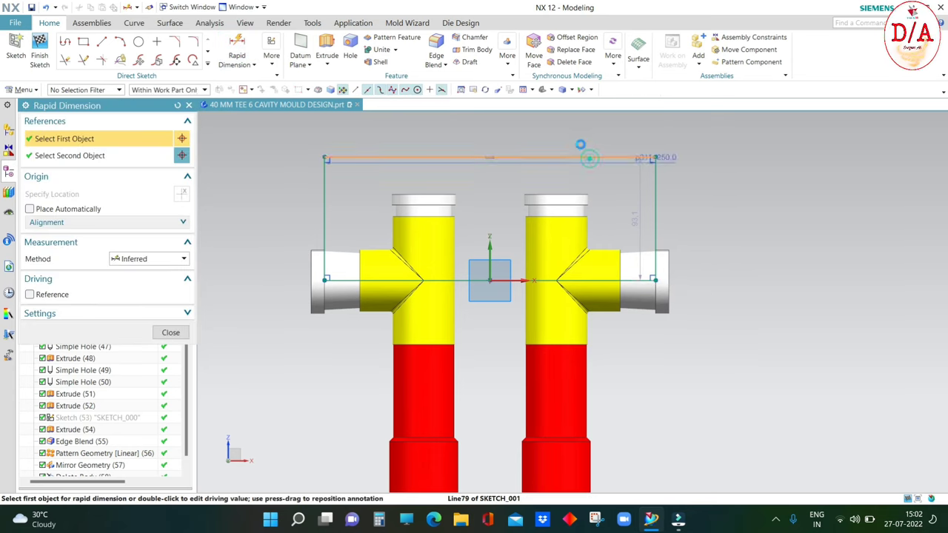
{"action": "scroll", "coordinate": [567, 139], "scroll_direction": "down", "scroll_amount": 3}
{"action": "scroll", "coordinate": [563, 169], "scroll_direction": "up", "scroll_amount": 3}
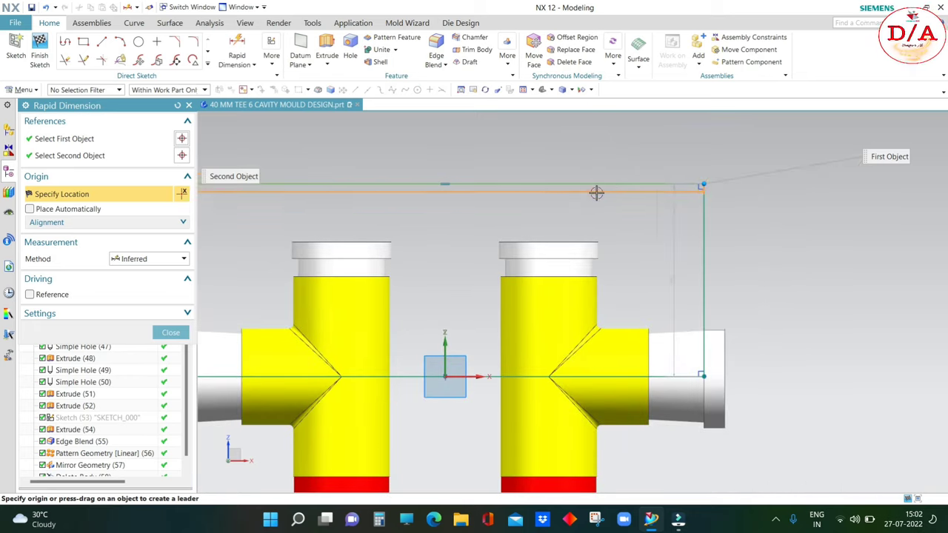
{"action": "left_click", "coordinate": [709, 237]}
{"action": "scroll", "coordinate": [669, 233], "scroll_direction": "up", "scroll_amount": 2}
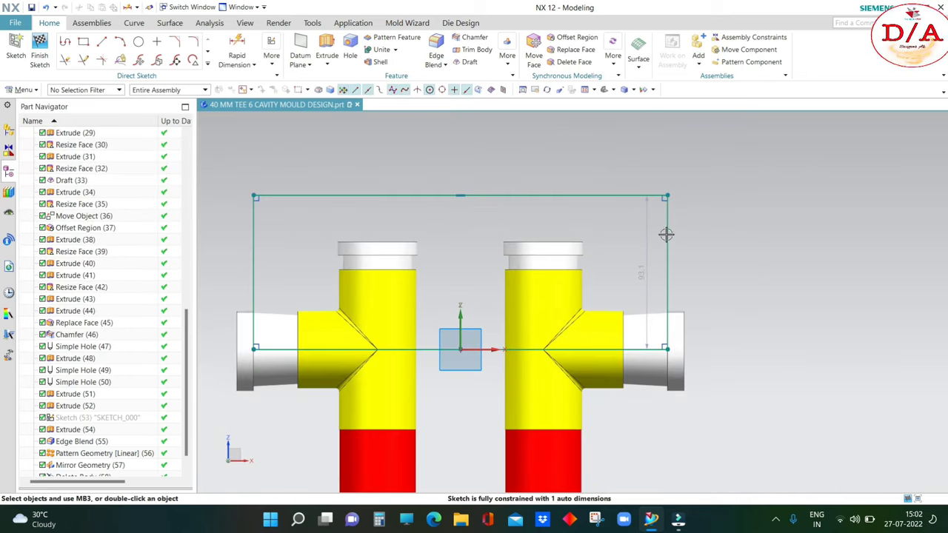
{"action": "left_click", "coordinate": [671, 232]}
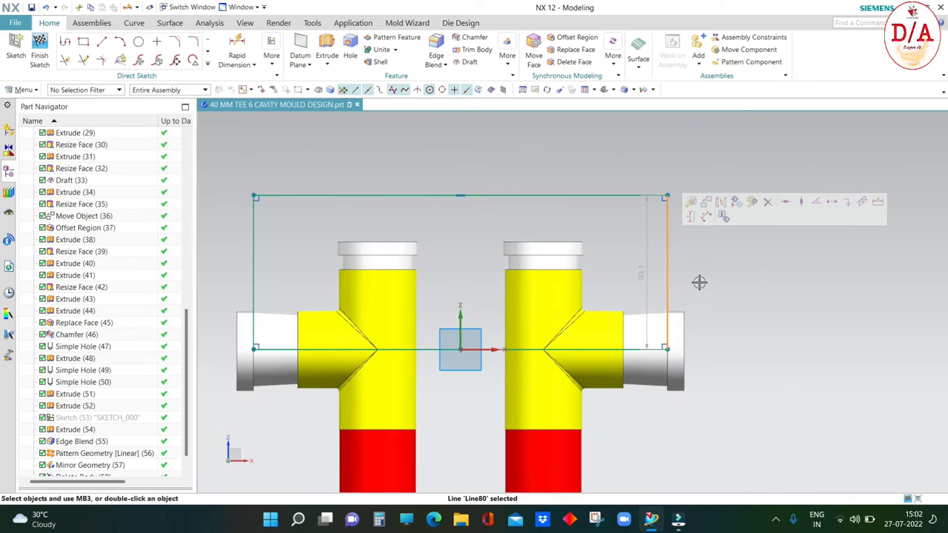
- Dimension the rectangle's right vertical line to 65 (p311)
{"action": "left_click", "coordinate": [237, 52]}
{"action": "left_click", "coordinate": [667, 253]}
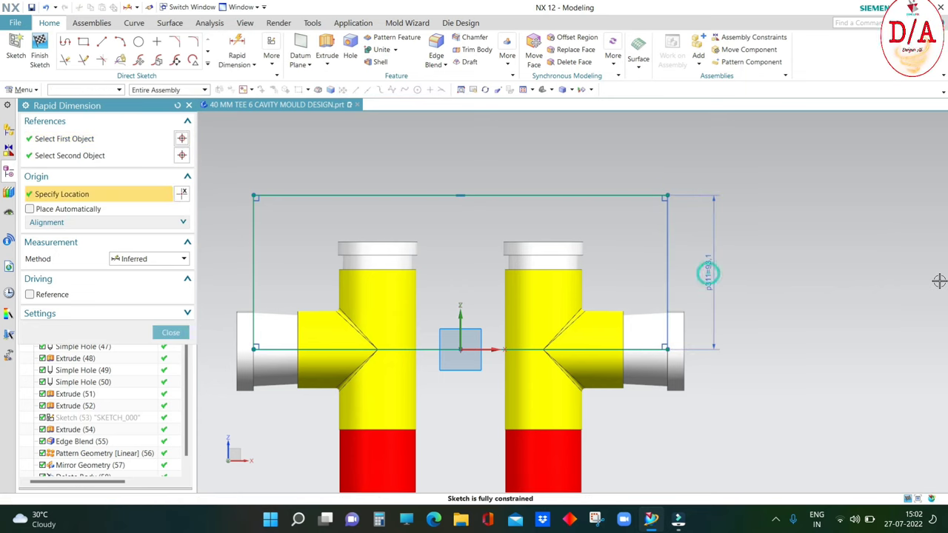
{"action": "left_click", "coordinate": [712, 271]}
{"action": "type", "text": "65"}
{"action": "key", "text": "Return"}
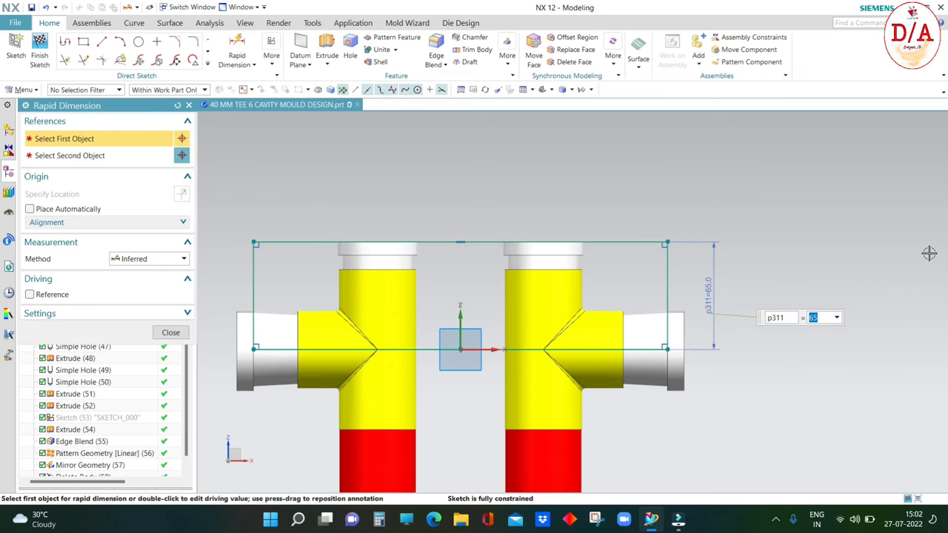
{"action": "scroll", "coordinate": [618, 242], "scroll_direction": "down", "scroll_amount": 2}
{"action": "key", "text": "Escape"}
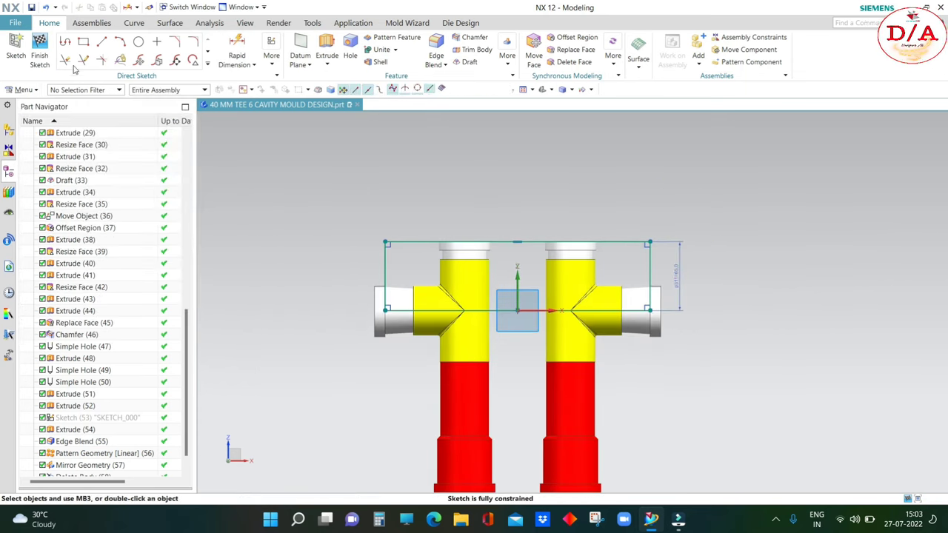
- Draw a plate rectangle above the tees, its bottom midpoint coincident with the lower rectangle's top midpoint
{"action": "left_click", "coordinate": [84, 42]}
{"action": "left_click", "coordinate": [317, 169]}
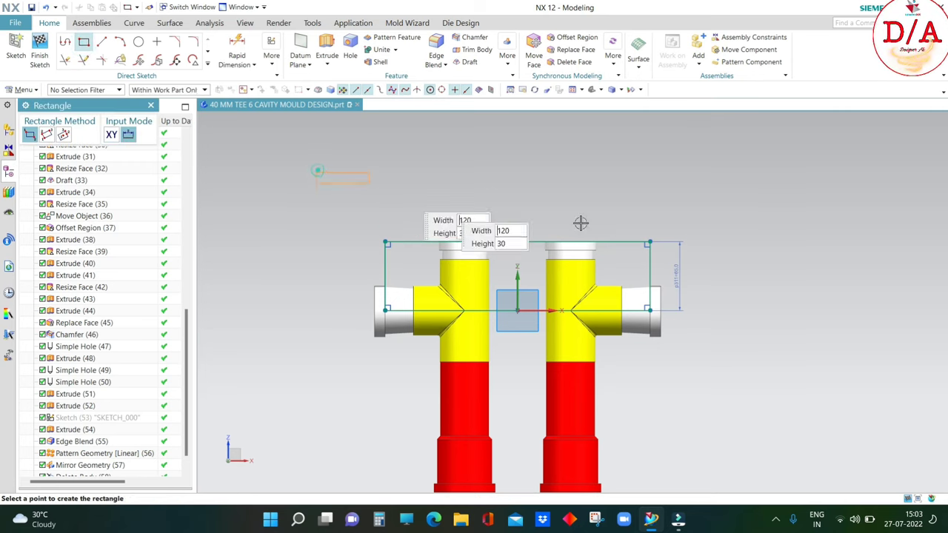
{"action": "left_click", "coordinate": [716, 219]}
{"action": "key", "text": "Escape"}
{"action": "left_click", "coordinate": [515, 221]}
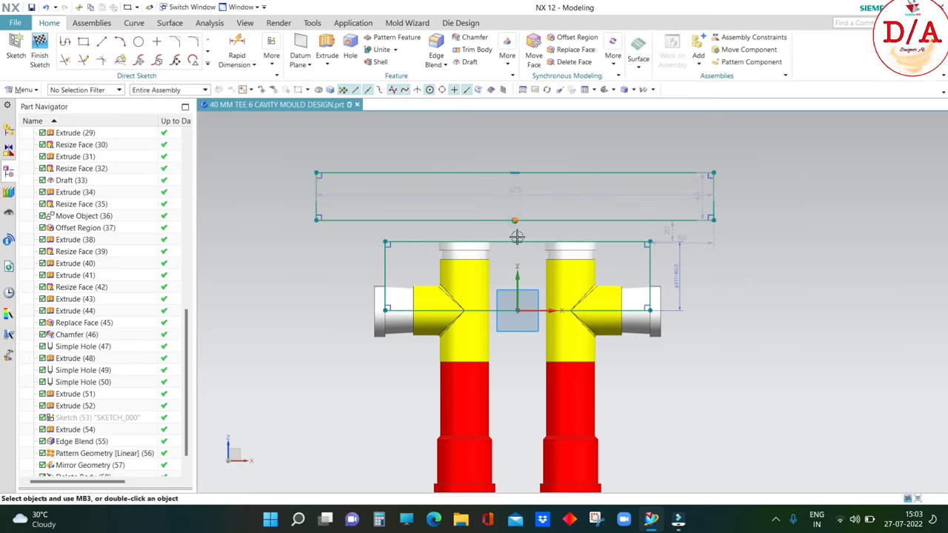
{"action": "left_click", "coordinate": [517, 242]}
{"action": "left_click", "coordinate": [536, 224]}
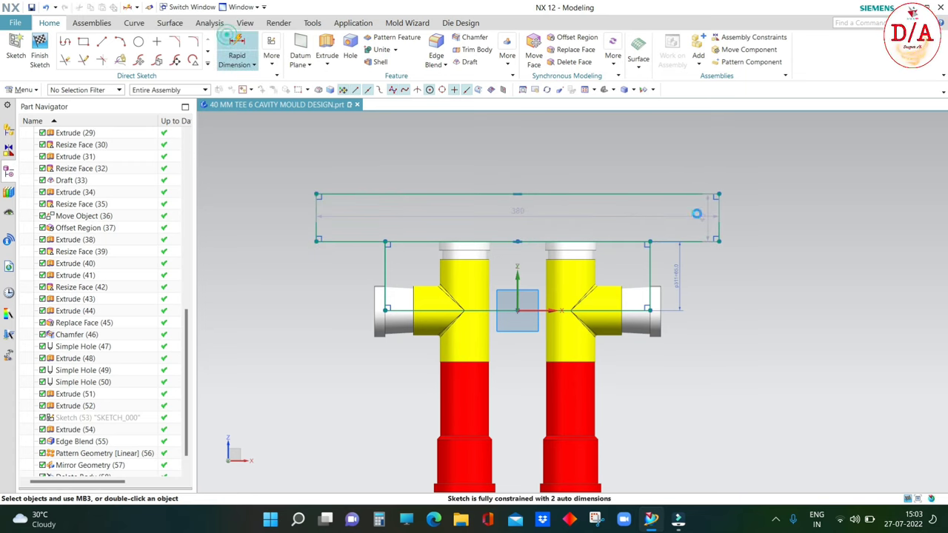
- Dimension the plate rectangle's height to 40 (p312)
{"action": "left_click", "coordinate": [717, 205]}
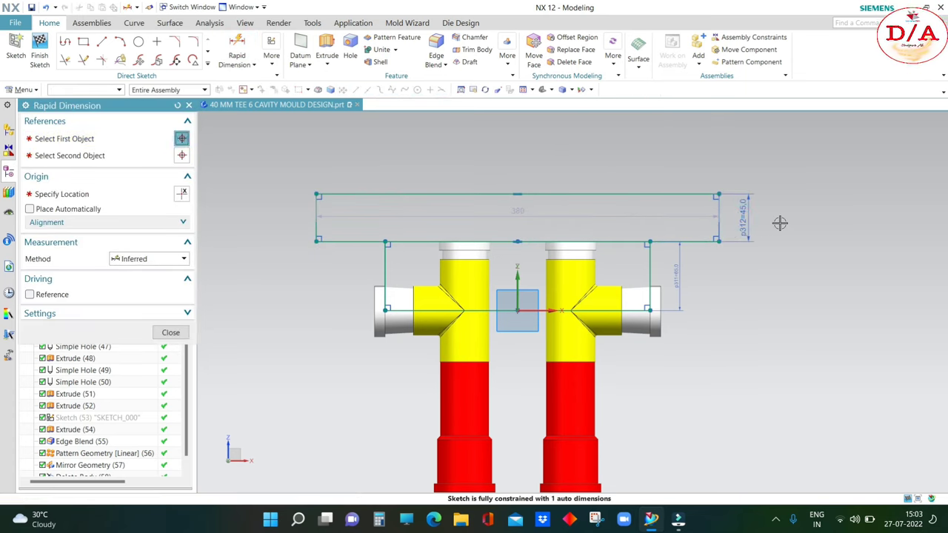
{"action": "left_click", "coordinate": [743, 216]}
{"action": "type", "text": "40"}
{"action": "key", "text": "Return"}
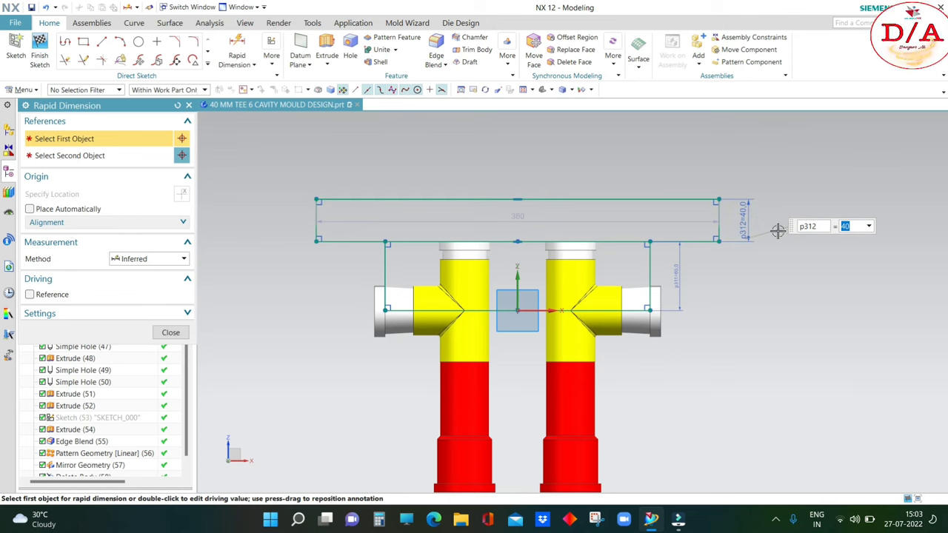
{"action": "scroll", "coordinate": [644, 211], "scroll_direction": "down", "scroll_amount": 2}
{"action": "key", "text": "Escape"}
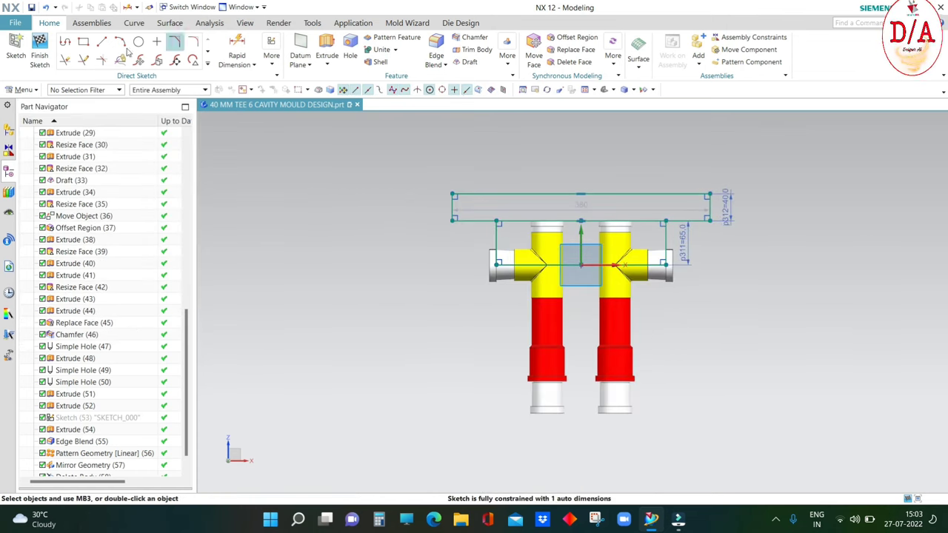
- Draw a rectangle below the tees from the left outlet end, tying its right corner to the right outlet
{"action": "left_click", "coordinate": [83, 41]}
{"action": "scroll", "coordinate": [493, 274], "scroll_direction": "up", "scroll_amount": 3}
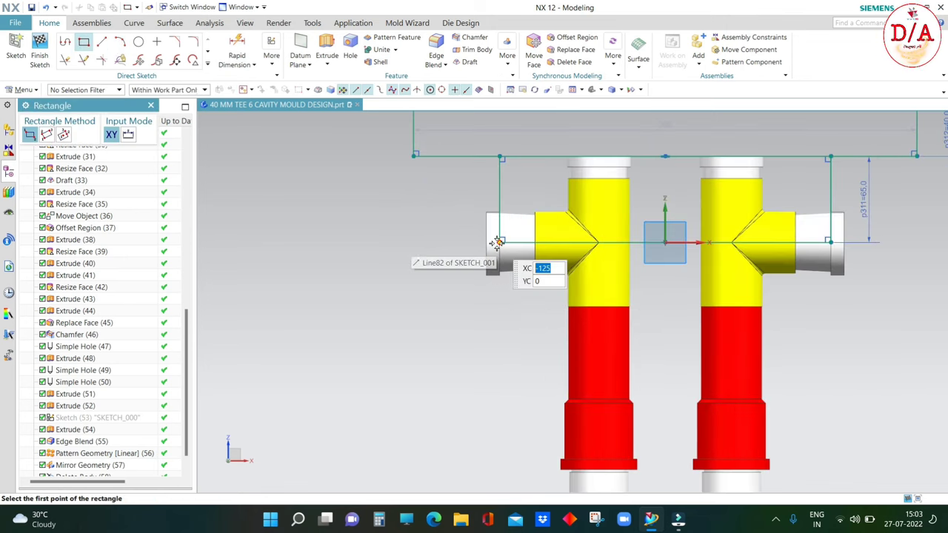
{"action": "left_click", "coordinate": [496, 243]}
{"action": "scroll", "coordinate": [651, 400], "scroll_direction": "down", "scroll_amount": 2}
{"action": "scroll", "coordinate": [622, 377], "scroll_direction": "up", "scroll_amount": 3}
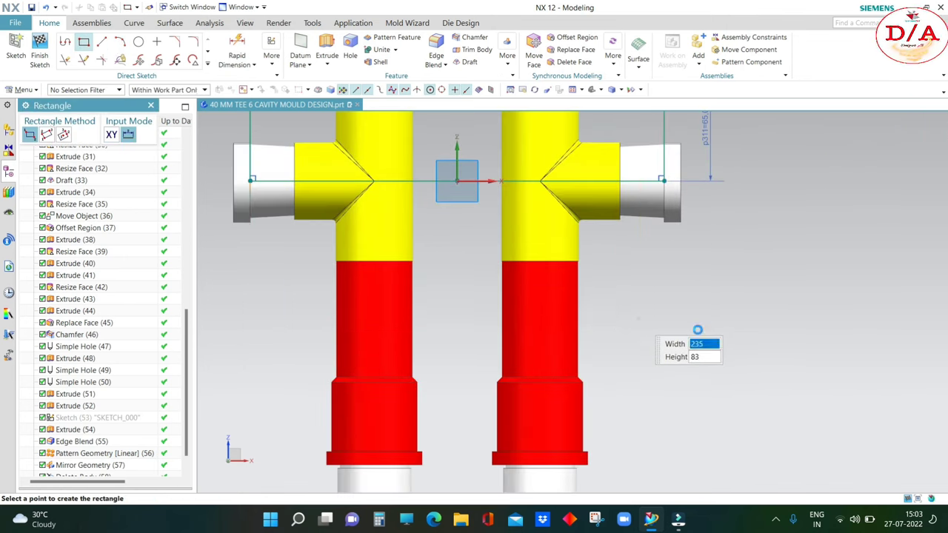
{"action": "left_click", "coordinate": [638, 317]}
{"action": "key", "text": "Escape"}
{"action": "left_click", "coordinate": [638, 182]}
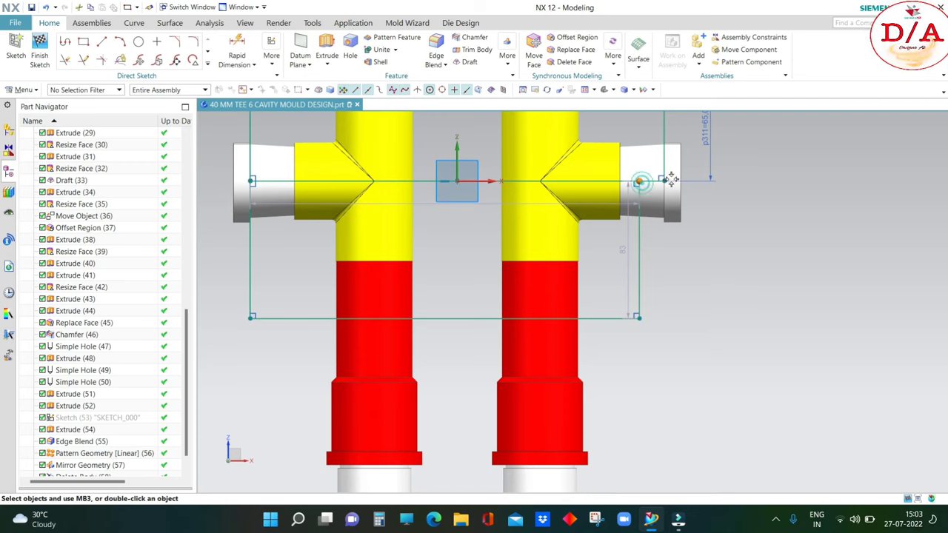
{"action": "left_click", "coordinate": [663, 180]}
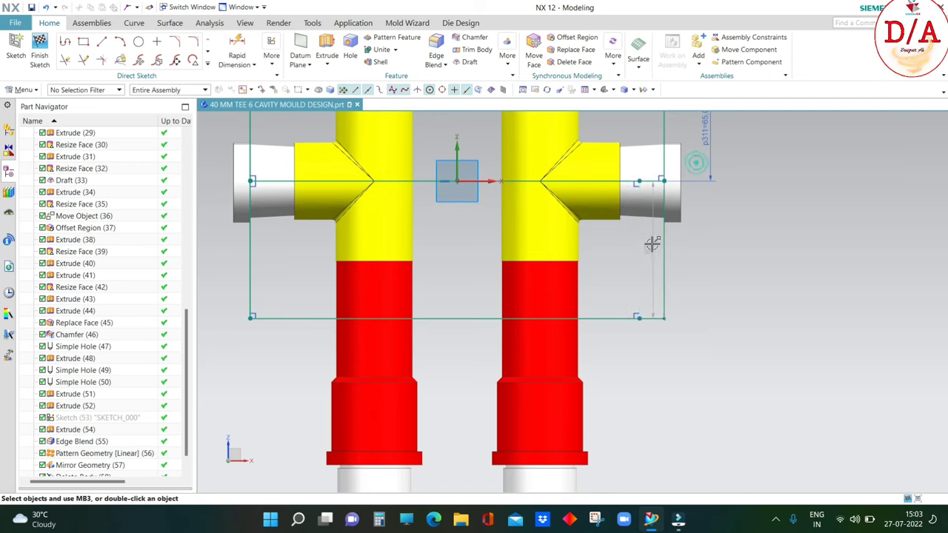
{"action": "scroll", "coordinate": [652, 240], "scroll_direction": "down", "scroll_amount": 1}
- Dimension the lower rectangle's depth to 65 (p313) and fit the sketch in view
{"action": "left_click", "coordinate": [237, 56]}
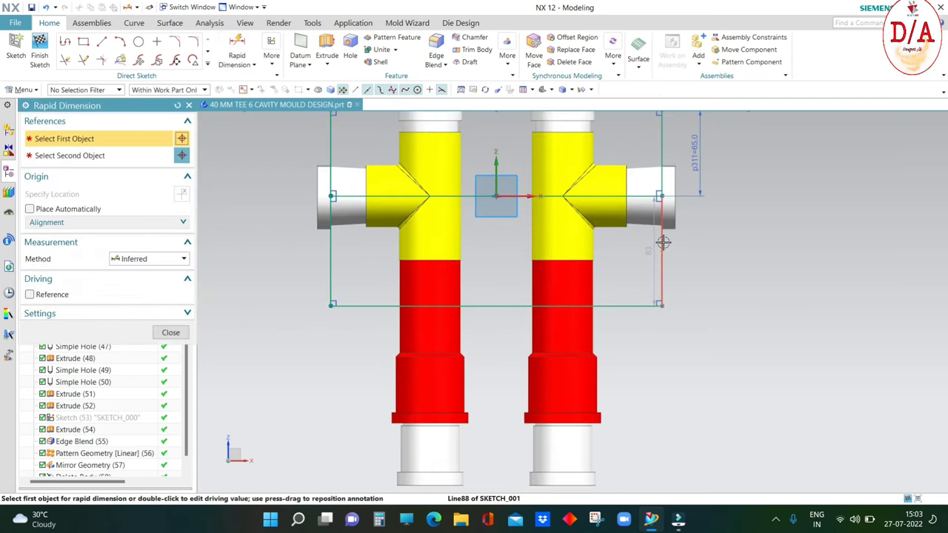
{"action": "left_click", "coordinate": [661, 238]}
{"action": "left_click", "coordinate": [800, 270]}
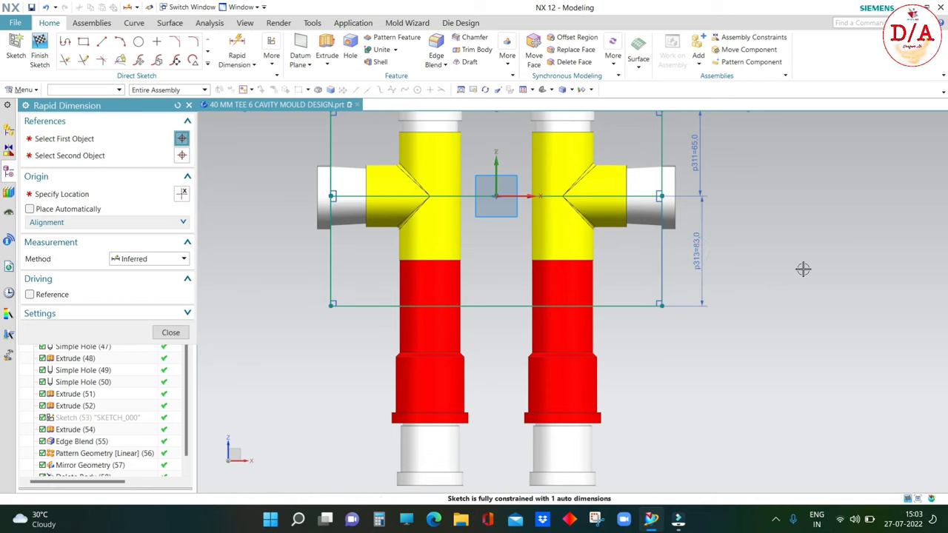
{"action": "type", "text": "65"}
{"action": "key", "text": "Return"}
{"action": "key", "text": "Escape"}
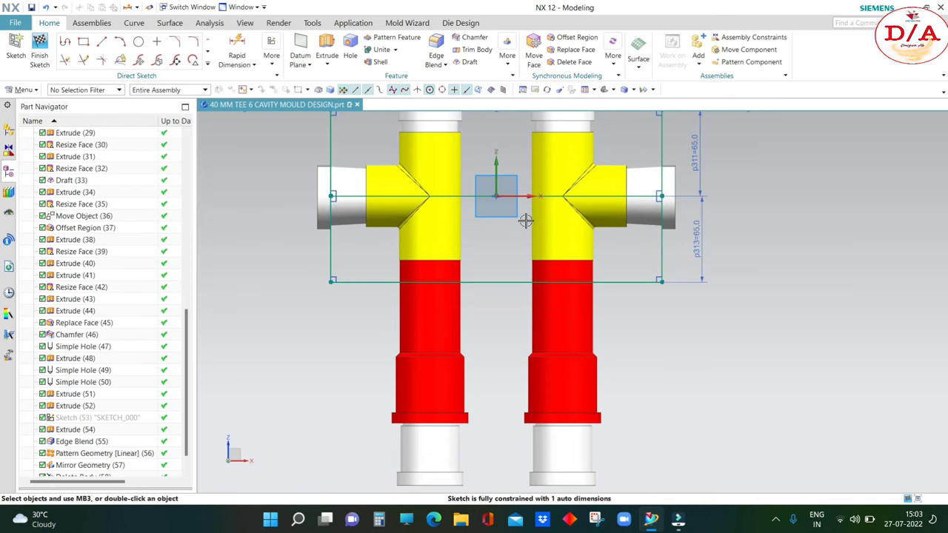
{"action": "key", "text": "ctrl+f"}
{"action": "left_click", "coordinate": [83, 43]}
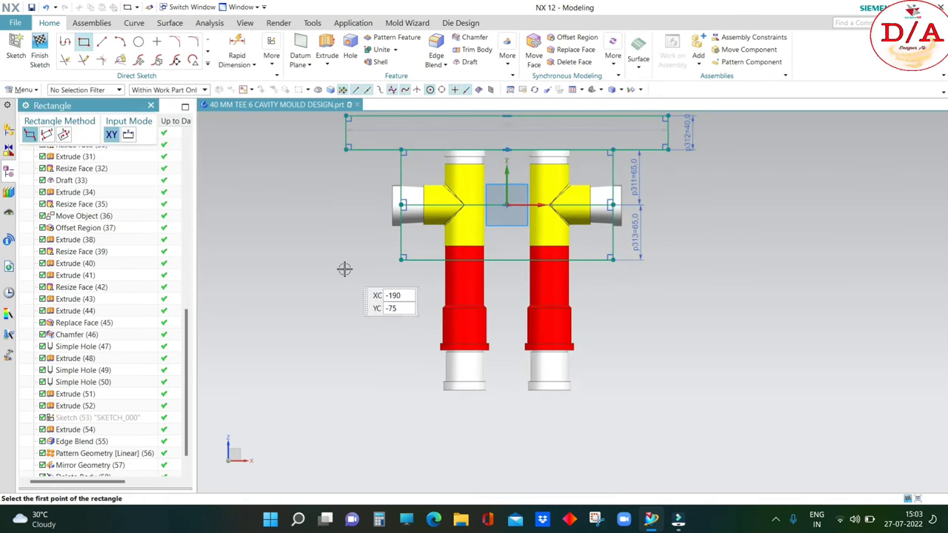
- Draw a wide lower plate rectangle with its top edge collinear to the upper plate's bottom
{"action": "left_click", "coordinate": [258, 272]}
{"action": "left_click", "coordinate": [735, 326]}
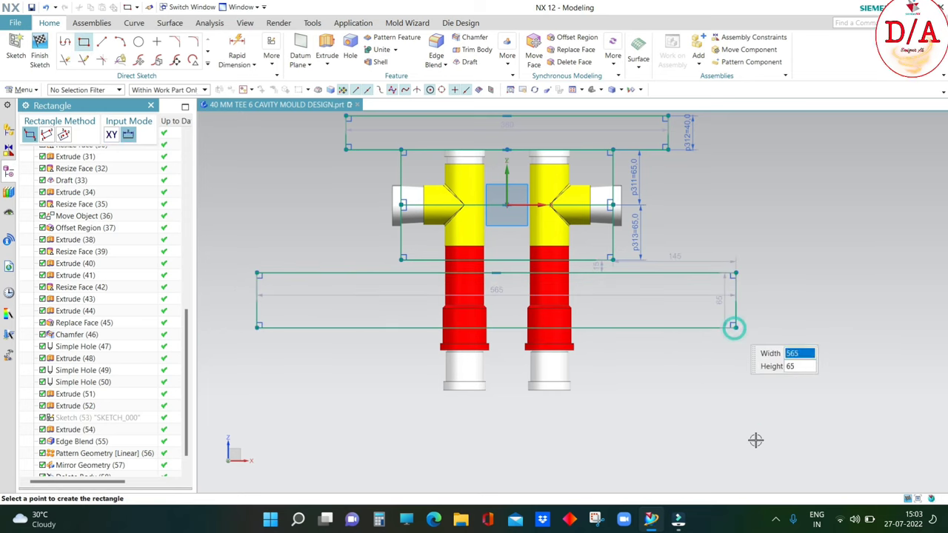
{"action": "key", "text": "Escape"}
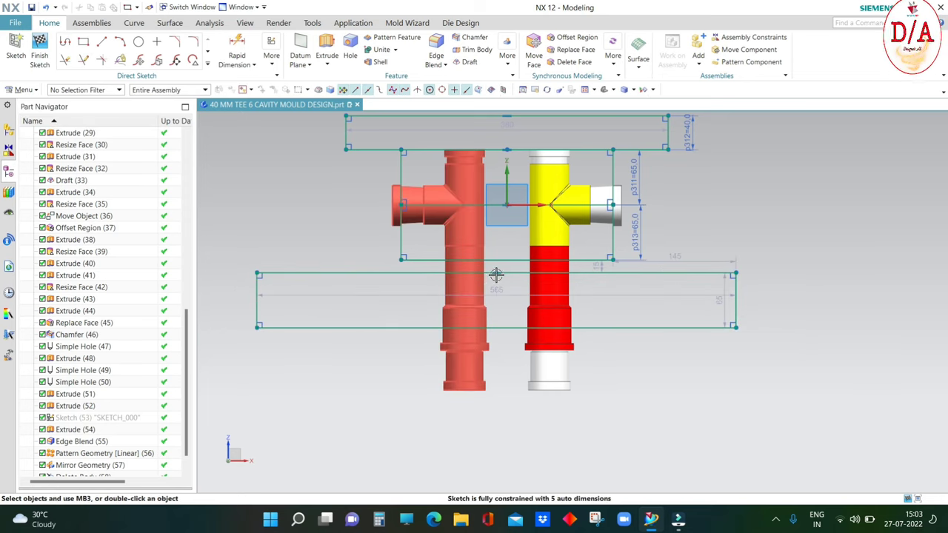
{"action": "left_click", "coordinate": [503, 261]}
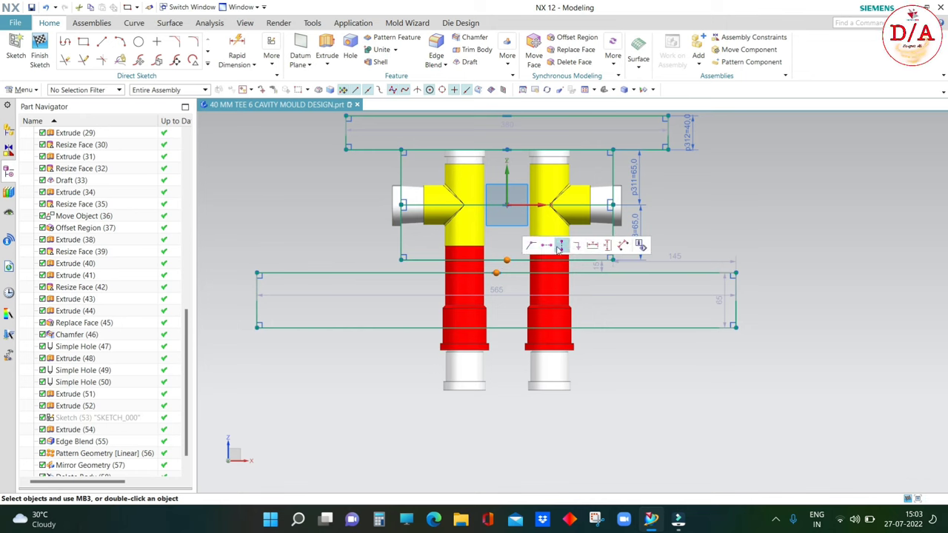
{"action": "left_click", "coordinate": [531, 247]}
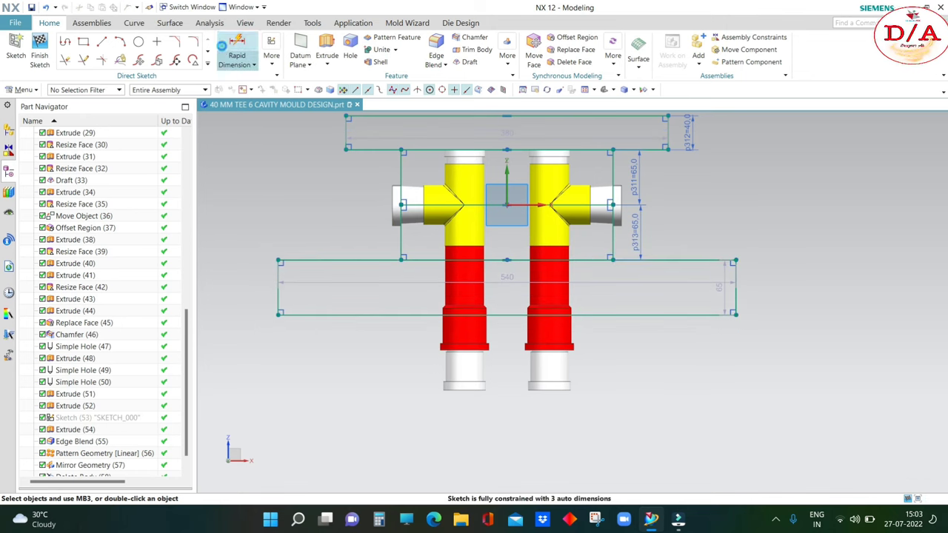
- Dimension the lower plate's height to 50 (p314) and pick its bottom edge for width
{"action": "left_click", "coordinate": [237, 48]}
{"action": "left_click", "coordinate": [743, 275]}
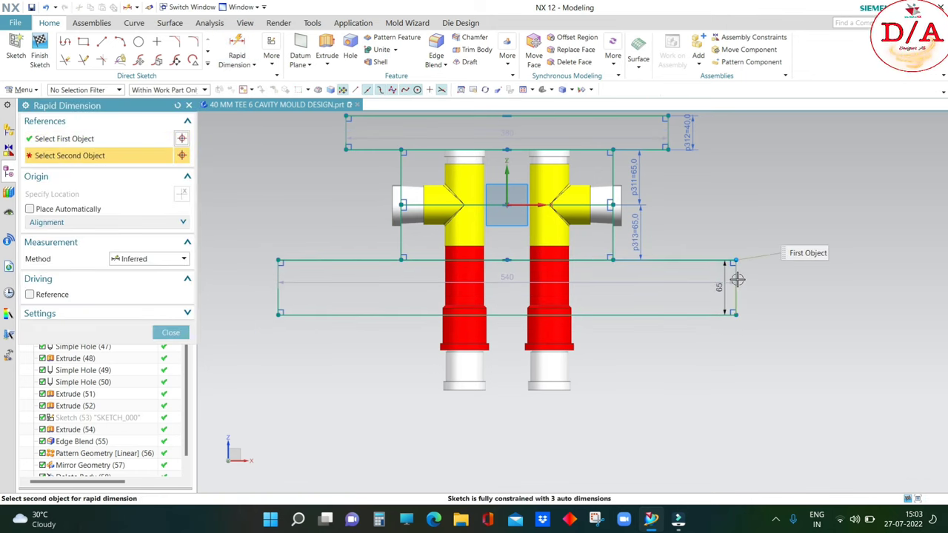
{"action": "left_click", "coordinate": [736, 283]}
{"action": "key", "text": "Escape"}
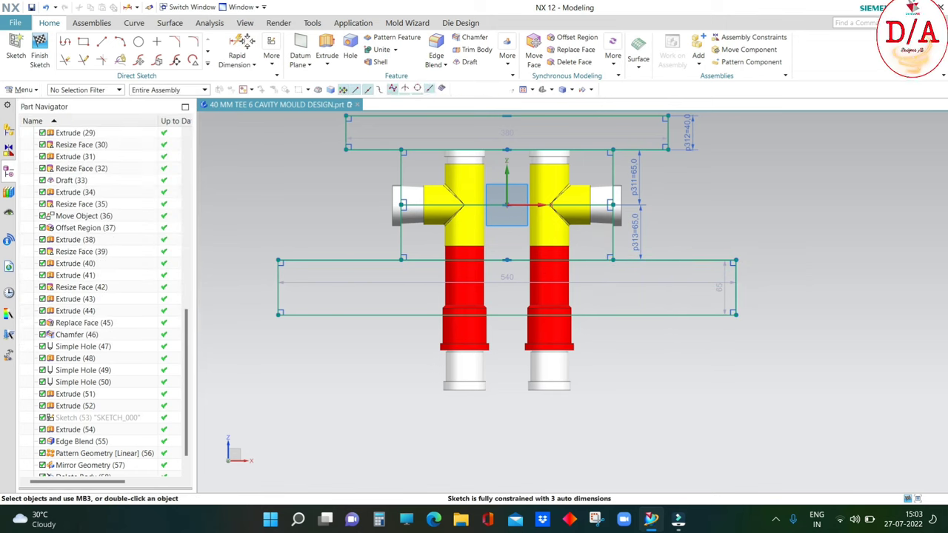
{"action": "left_click", "coordinate": [237, 48]}
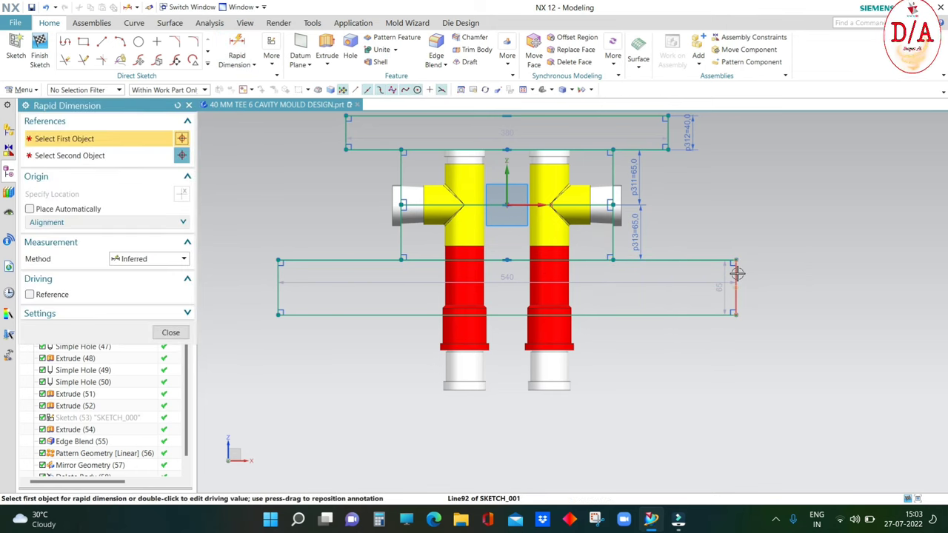
{"action": "left_click", "coordinate": [737, 273]}
{"action": "left_click", "coordinate": [737, 286]}
{"action": "left_click", "coordinate": [757, 285]}
{"action": "type", "text": "50"}
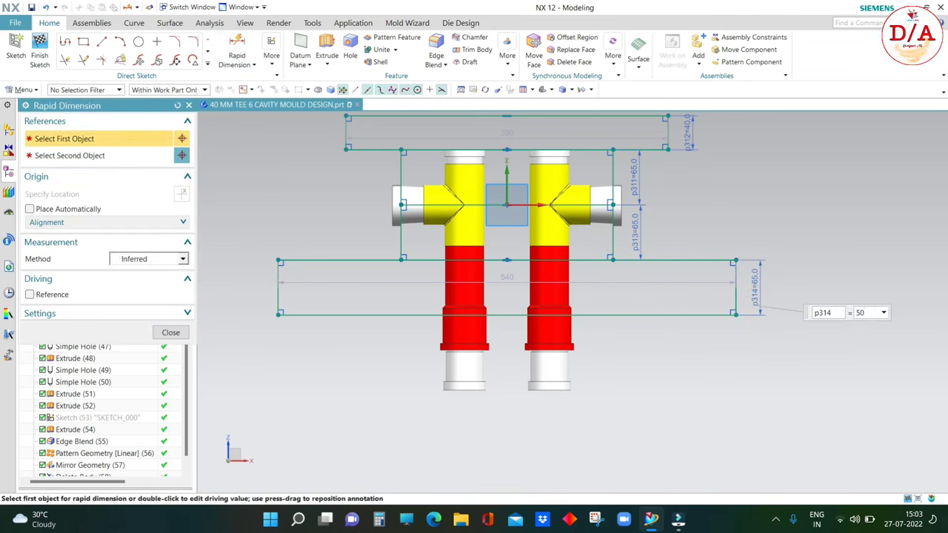
{"action": "key", "text": "Return"}
{"action": "scroll", "coordinate": [474, 269], "scroll_direction": "down", "scroll_amount": 2}
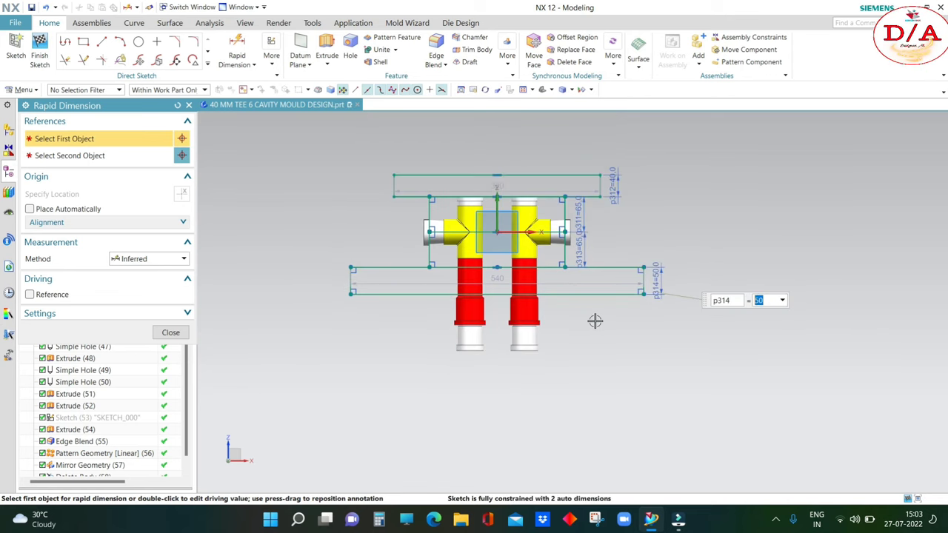
{"action": "left_click", "coordinate": [397, 294]}
{"action": "scroll", "coordinate": [397, 294], "scroll_direction": "up", "scroll_amount": 2}
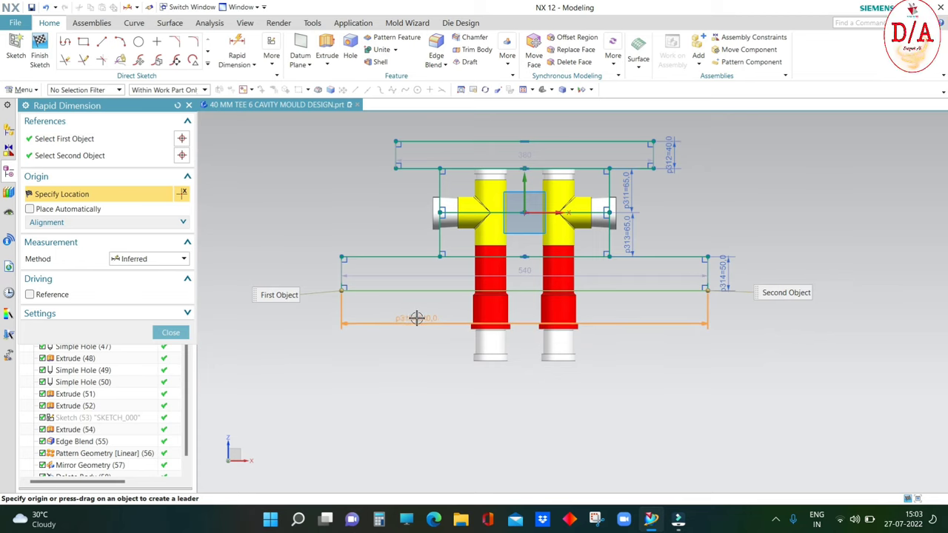
- Draw two slider rectangles (50×130 and 50×150) and a wide bottom block under the plate
{"action": "left_click", "coordinate": [171, 332]}
{"action": "left_click", "coordinate": [83, 41]}
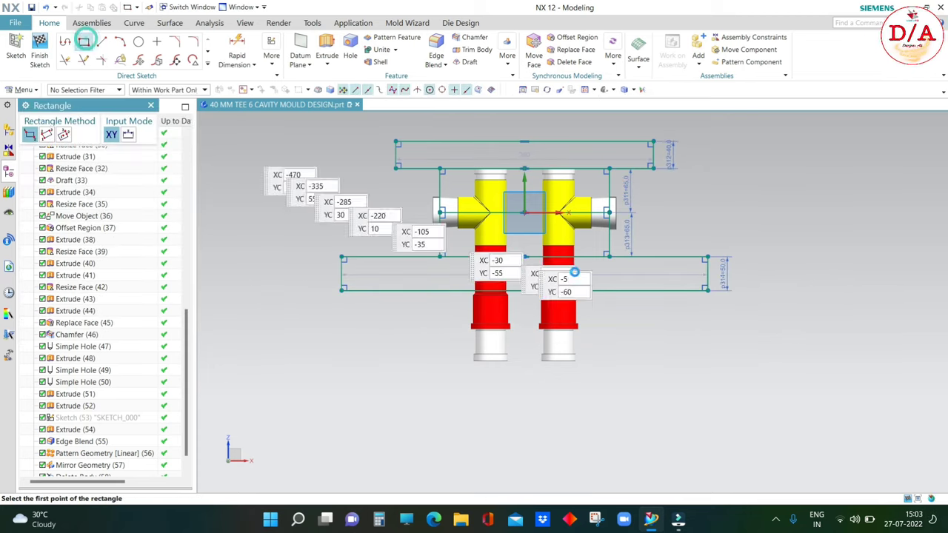
{"action": "scroll", "coordinate": [643, 381], "scroll_direction": "down", "scroll_amount": 1}
{"action": "scroll", "coordinate": [470, 294], "scroll_direction": "up", "scroll_amount": 2}
{"action": "left_click", "coordinate": [447, 275]}
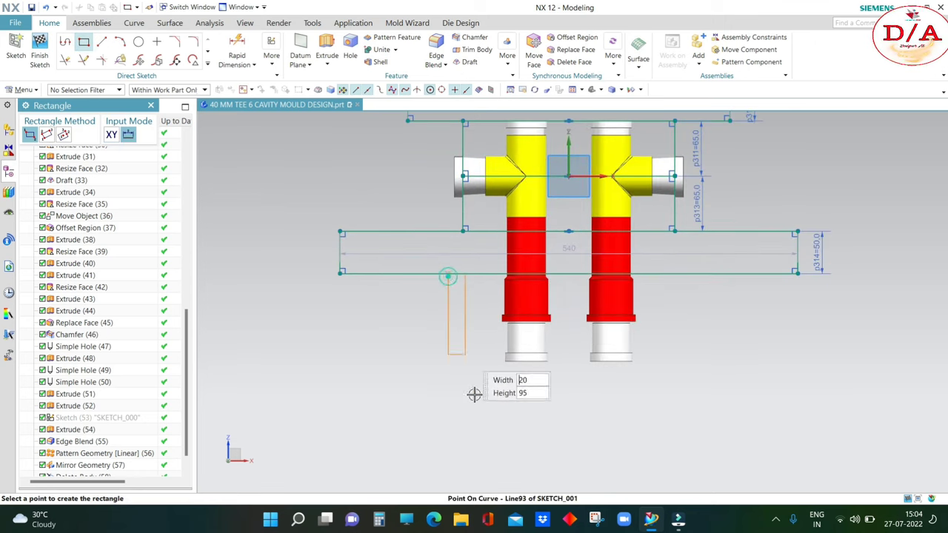
{"action": "left_click", "coordinate": [490, 383]}
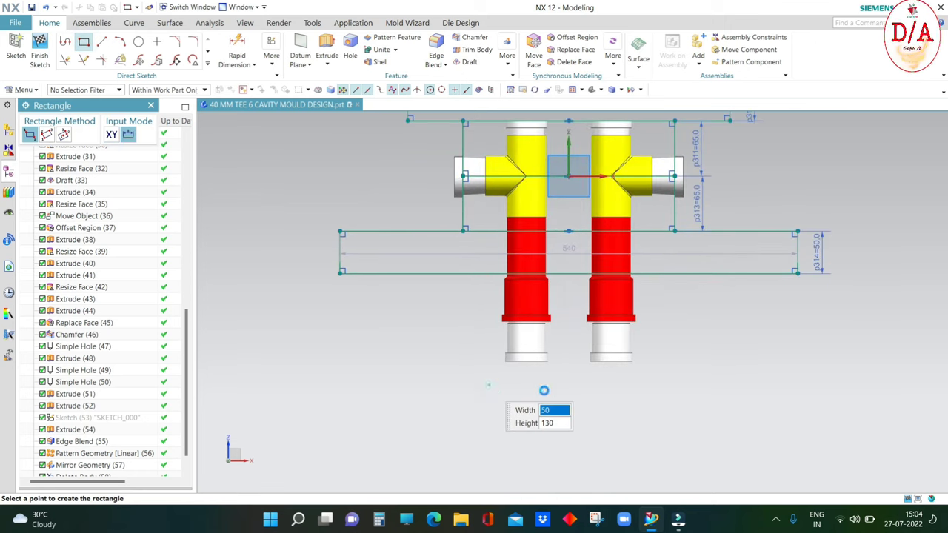
{"action": "left_click", "coordinate": [689, 274]}
{"action": "left_click", "coordinate": [652, 400]}
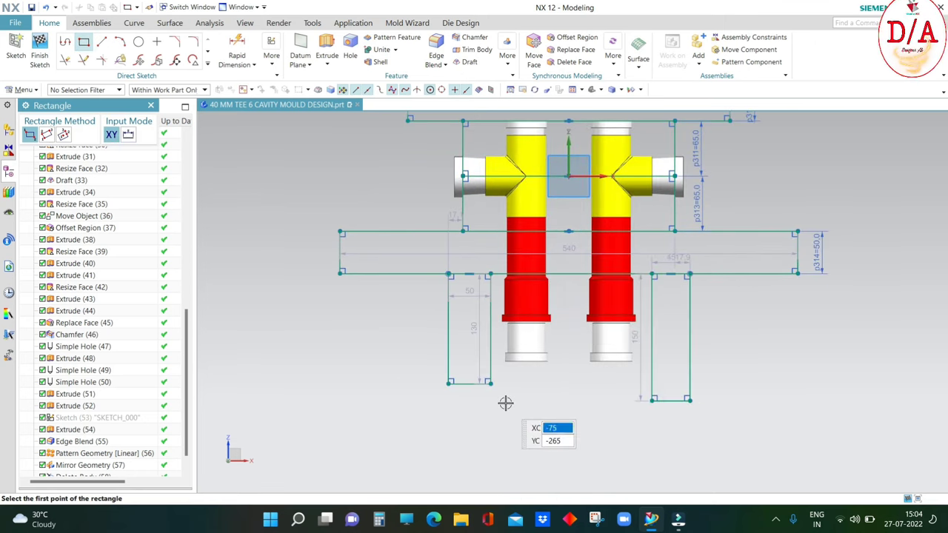
{"action": "left_click", "coordinate": [505, 402]}
{"action": "left_click", "coordinate": [623, 423]}
{"action": "key", "text": "Escape"}
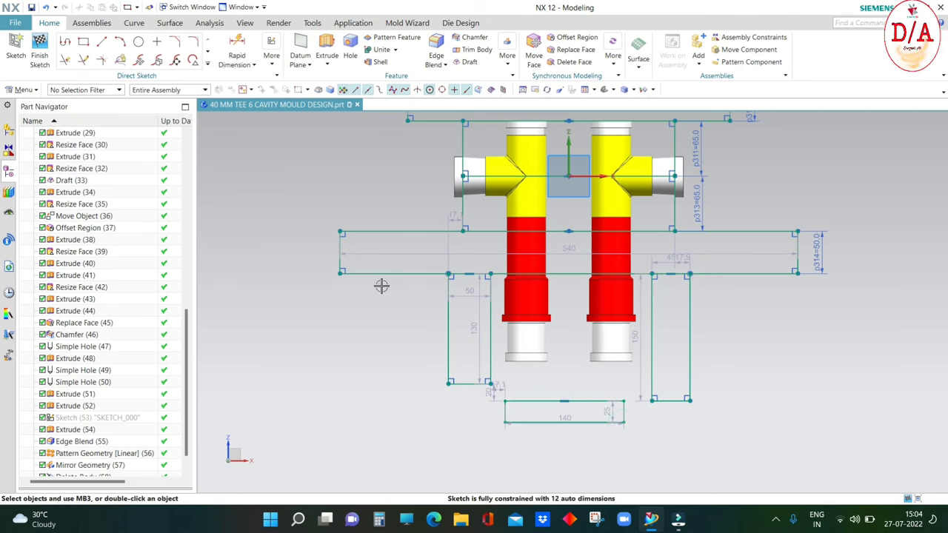
- Dimension the bottom block's height to 25 (p315)
{"action": "left_click", "coordinate": [237, 40]}
{"action": "scroll", "coordinate": [620, 397], "scroll_direction": "up", "scroll_amount": 5}
{"action": "left_click", "coordinate": [616, 407]}
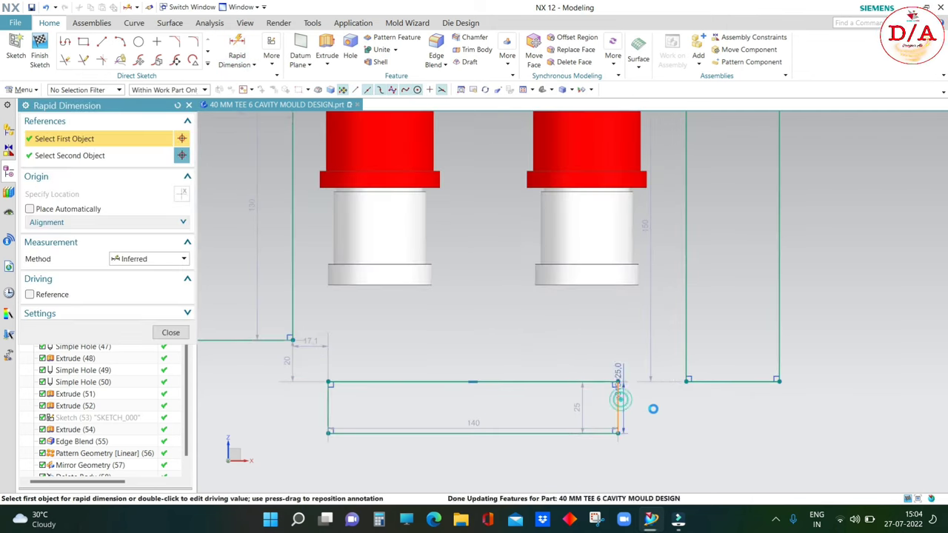
{"action": "left_click", "coordinate": [638, 408]}
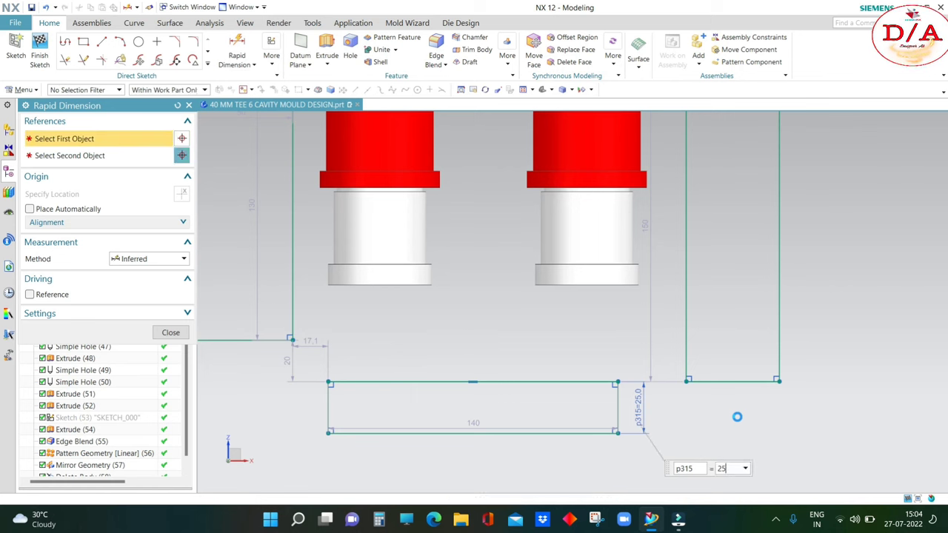
{"action": "key", "text": "Escape"}
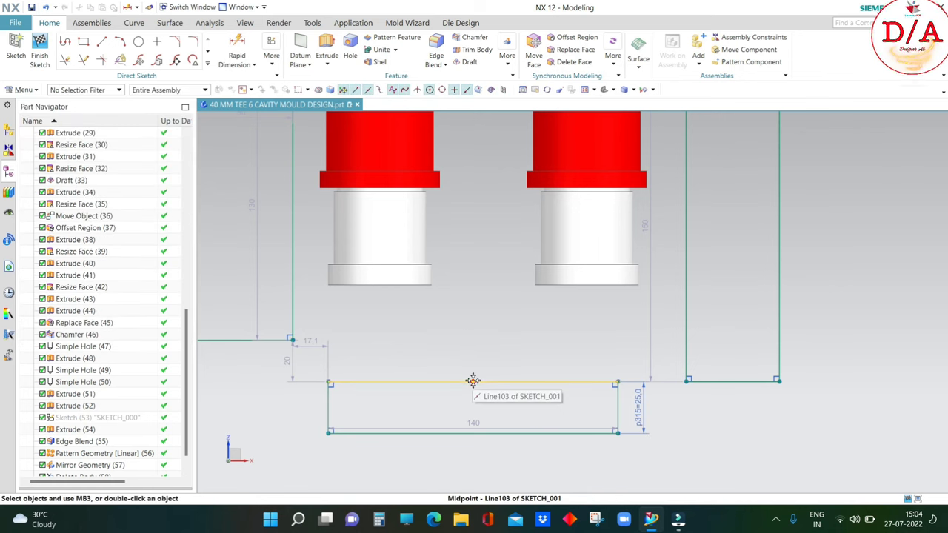
{"action": "scroll", "coordinate": [511, 444], "scroll_direction": "down", "scroll_amount": 4}
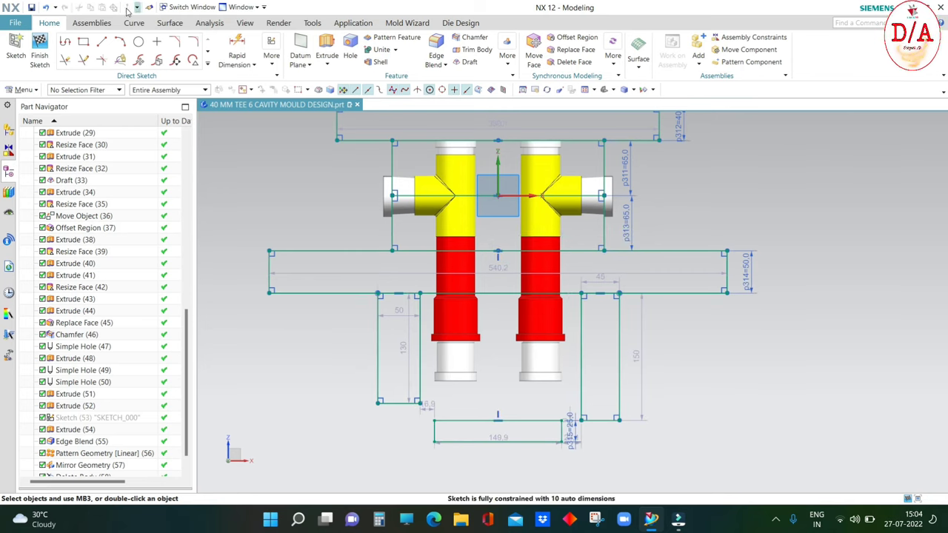
- Make the two sliders' edges equal length so both are 130 tall
{"action": "left_click", "coordinate": [585, 326]}
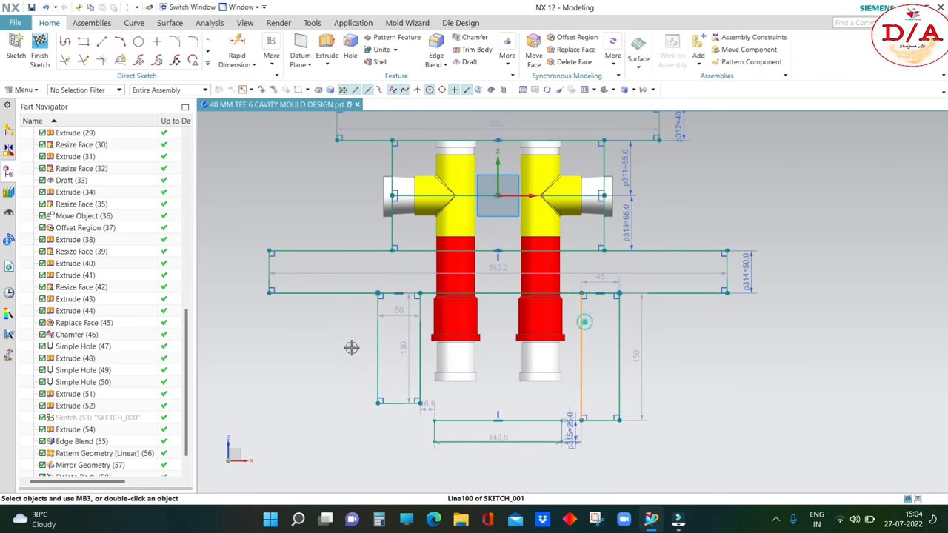
{"action": "left_click", "coordinate": [421, 329]}
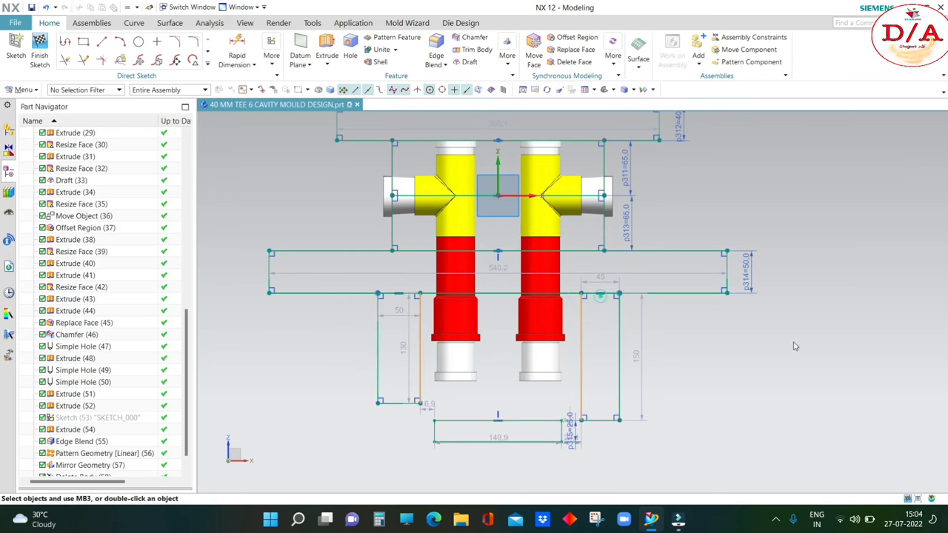
{"action": "left_click", "coordinate": [605, 404]}
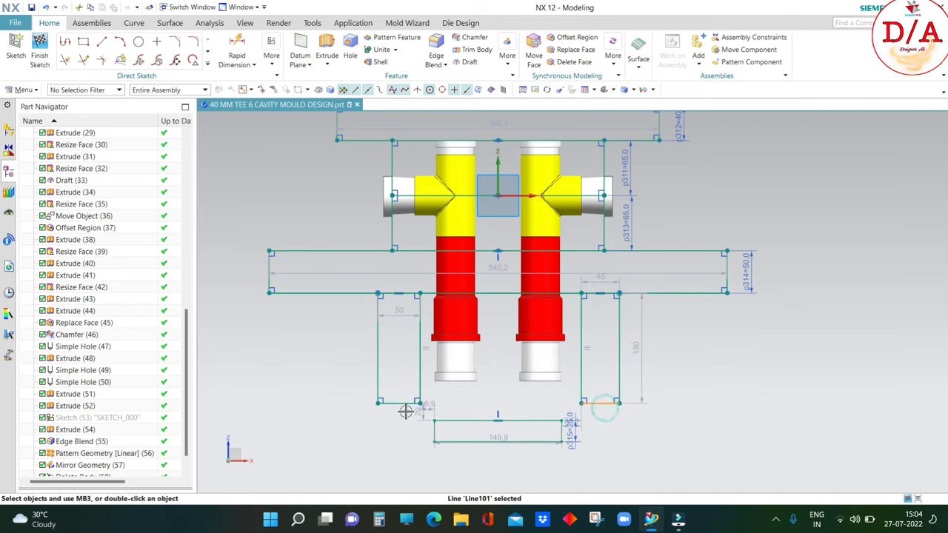
{"action": "scroll", "coordinate": [385, 414], "scroll_direction": "up", "scroll_amount": 2}
{"action": "left_click", "coordinate": [403, 398]}
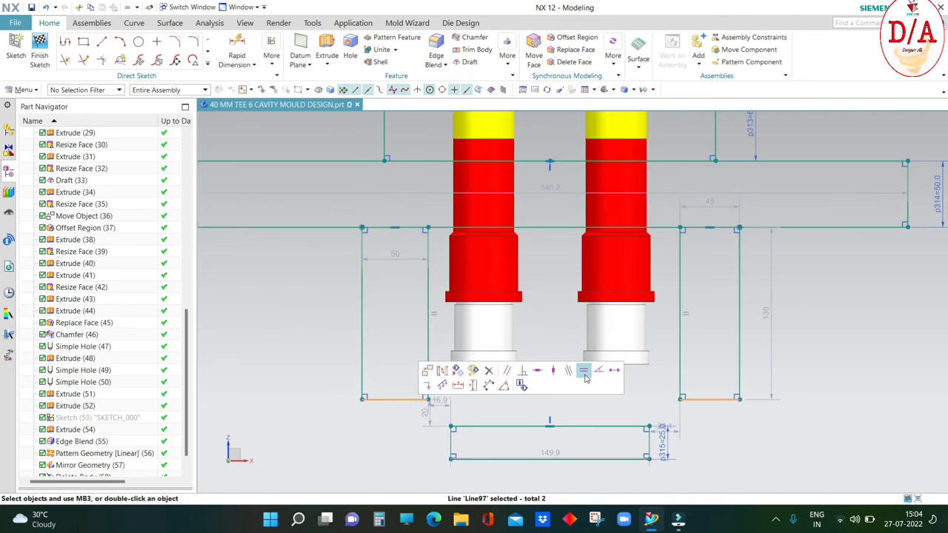
{"action": "left_click", "coordinate": [583, 372]}
{"action": "scroll", "coordinate": [524, 400], "scroll_direction": "down", "scroll_amount": 3}
- Make the sliders' inner edges symmetric about the vertical centre axis
{"action": "left_click", "coordinate": [271, 56]}
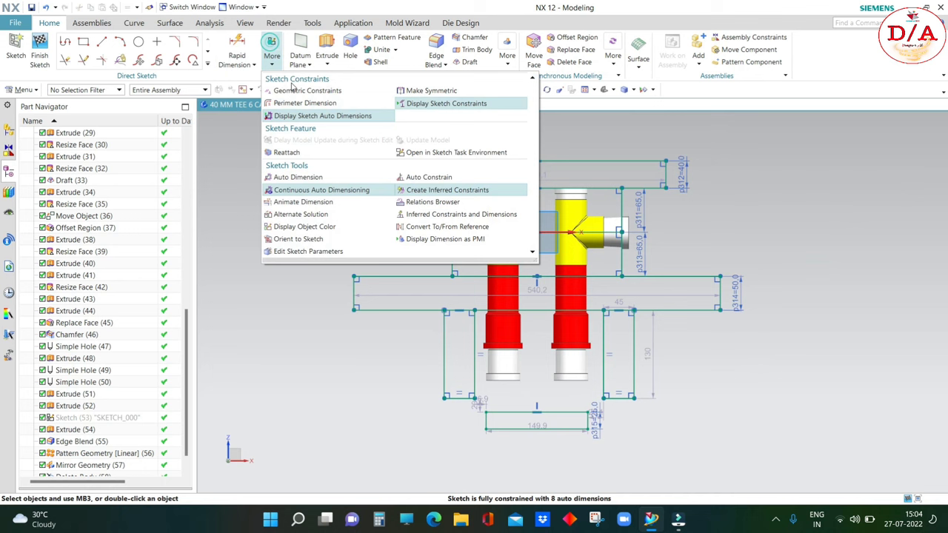
{"action": "left_click", "coordinate": [474, 92]}
{"action": "scroll", "coordinate": [644, 354], "scroll_direction": "up", "scroll_amount": 2}
{"action": "left_click", "coordinate": [475, 323]}
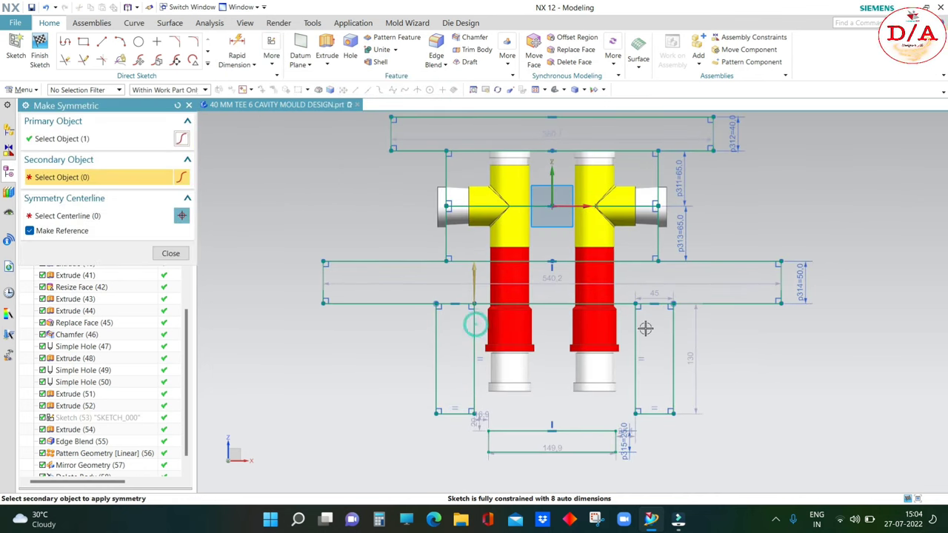
{"action": "left_click", "coordinate": [637, 324]}
{"action": "left_click", "coordinate": [551, 179]}
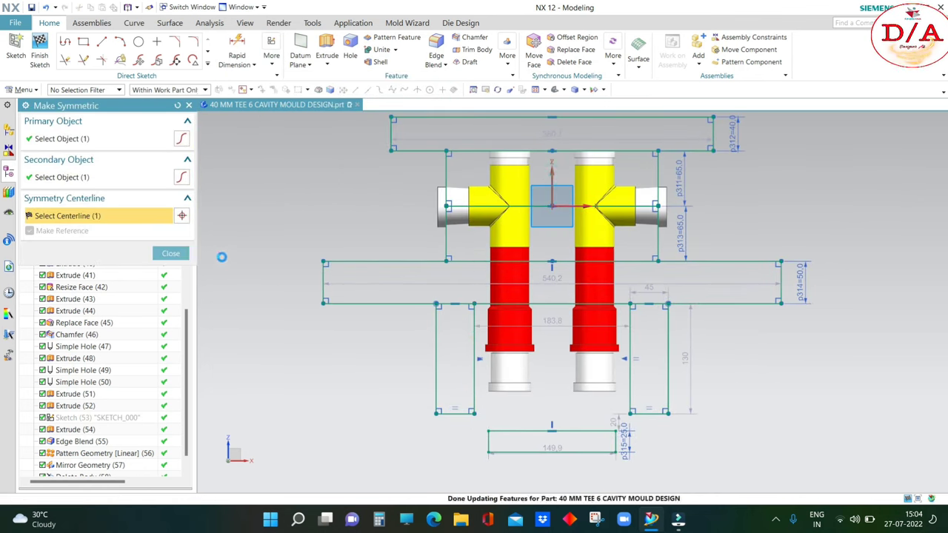
{"action": "left_click", "coordinate": [170, 254]}
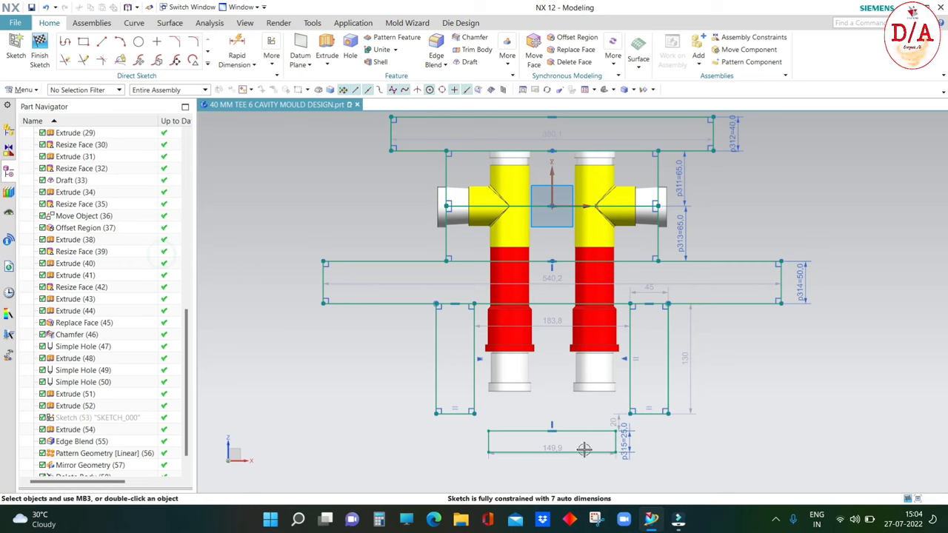
{"action": "left_click", "coordinate": [488, 453]}
{"action": "left_click", "coordinate": [473, 413]}
- Apply the point constraint and drag the lower rectangles to be symmetric and taller
{"action": "left_click", "coordinate": [512, 395]}
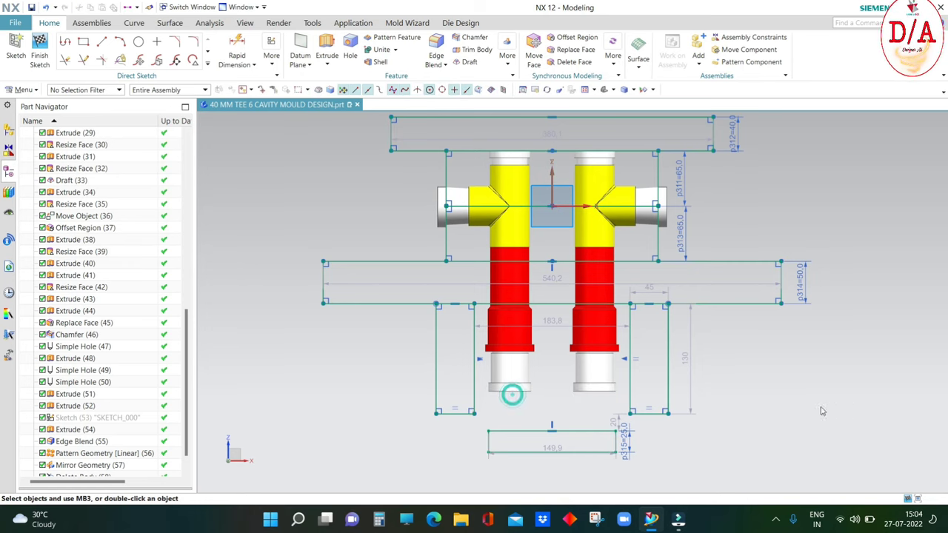
{"action": "scroll", "coordinate": [545, 372], "scroll_direction": "down", "scroll_amount": 2}
{"action": "scroll", "coordinate": [421, 368], "scroll_direction": "down", "scroll_amount": 2}
{"action": "left_click_drag", "start_coordinate": [420, 368], "coordinate": [492, 383]}
- Stretch the side rectangles wider and lower, and pull the bottom edge back up
{"action": "left_click", "coordinate": [237, 44]}
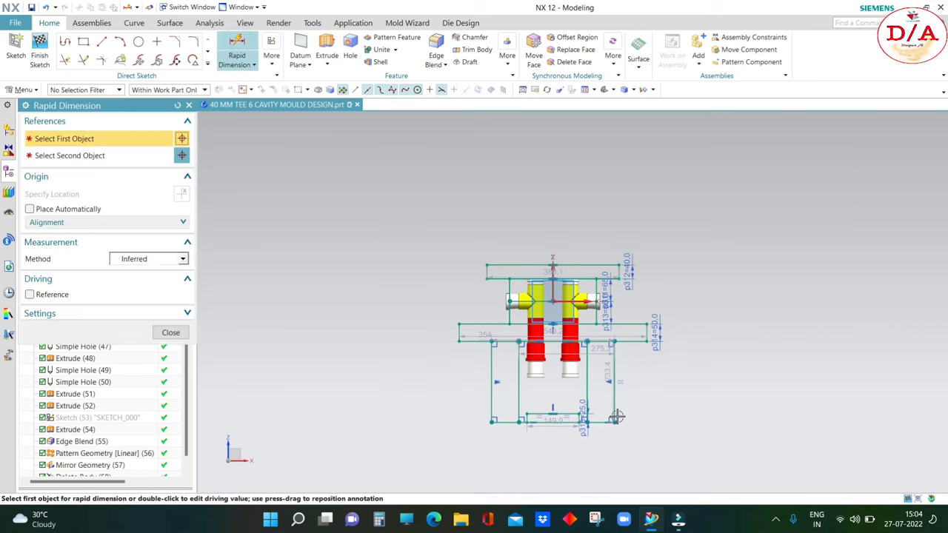
{"action": "scroll", "coordinate": [593, 429], "scroll_direction": "up", "scroll_amount": 6}
{"action": "left_click", "coordinate": [588, 441]}
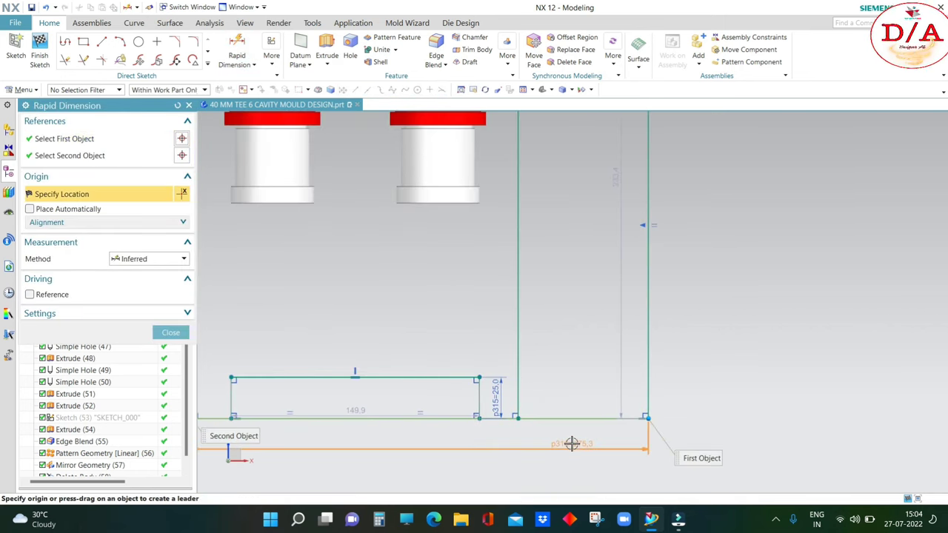
{"action": "key", "text": "Escape"}
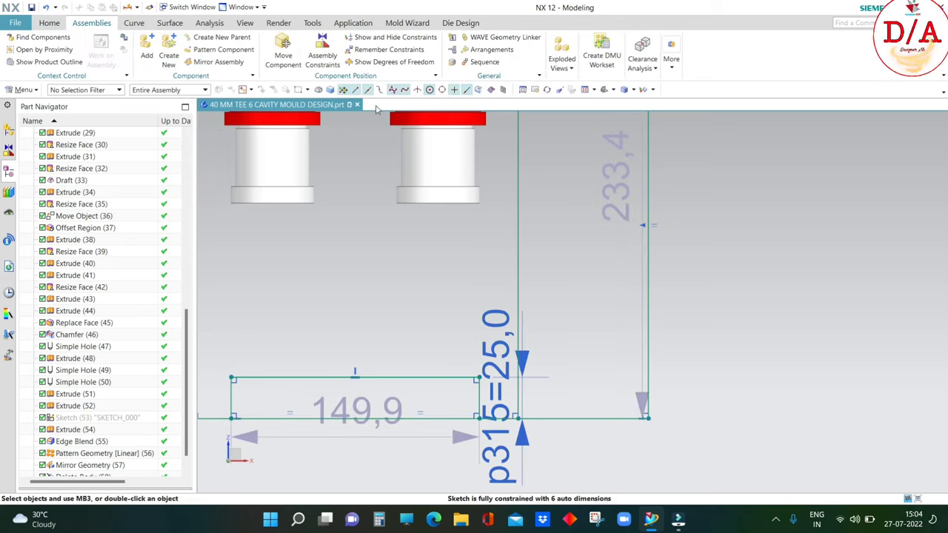
{"action": "scroll", "coordinate": [504, 431], "scroll_direction": "up", "scroll_amount": 2}
{"action": "scroll", "coordinate": [615, 330], "scroll_direction": "down", "scroll_amount": 3}
{"action": "scroll", "coordinate": [529, 373], "scroll_direction": "down", "scroll_amount": 2}
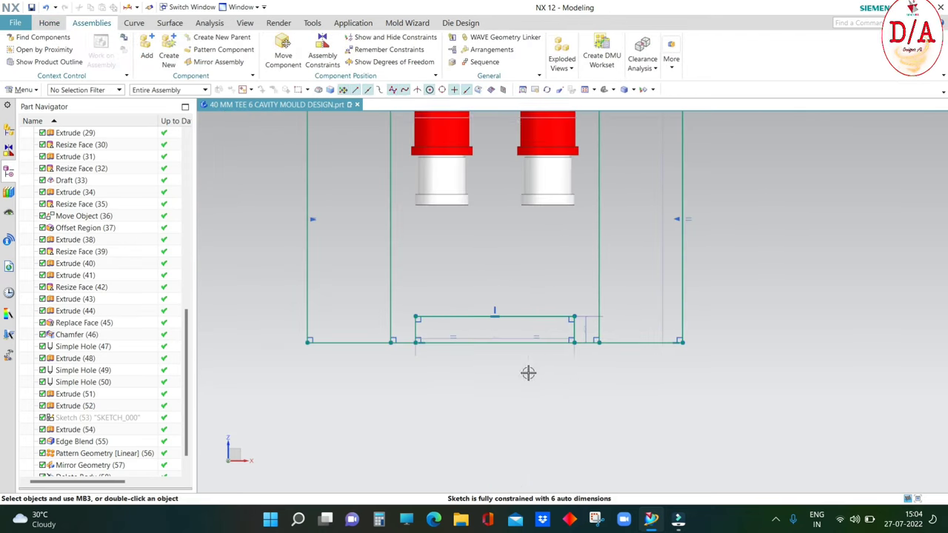
{"action": "left_click_drag", "start_coordinate": [682, 340], "coordinate": [753, 356]}
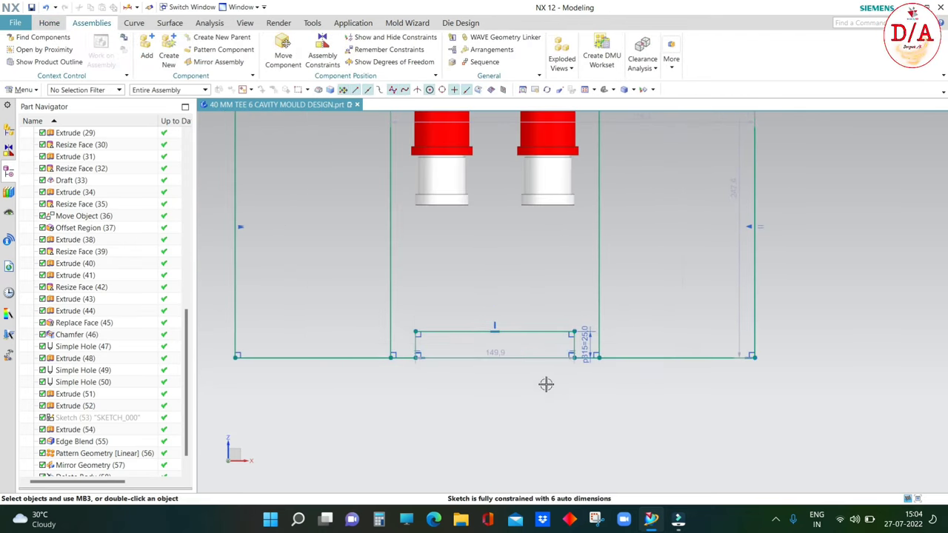
{"action": "left_click_drag", "start_coordinate": [602, 360], "coordinate": [363, 299]}
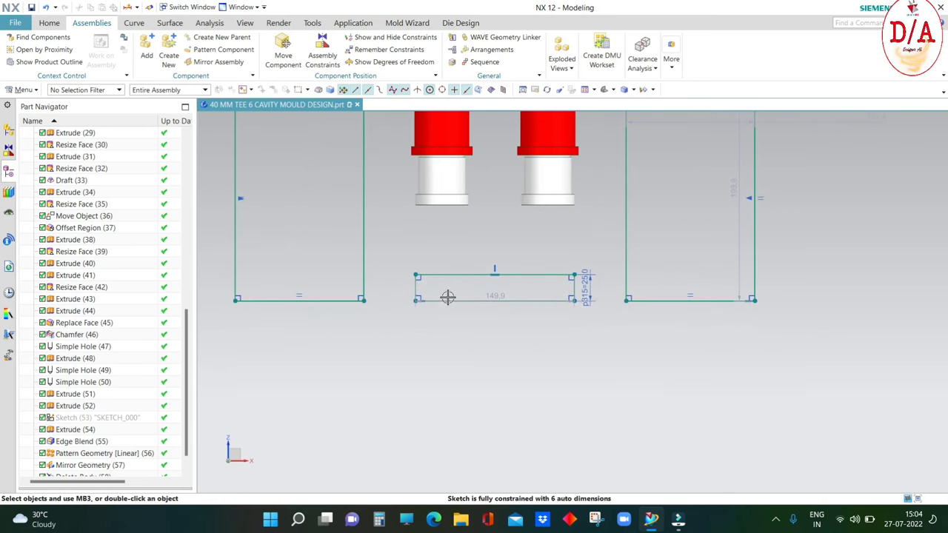
- Dimension the right rectangle's bottom edge to a width of 50
{"action": "left_click", "coordinate": [60, 24]}
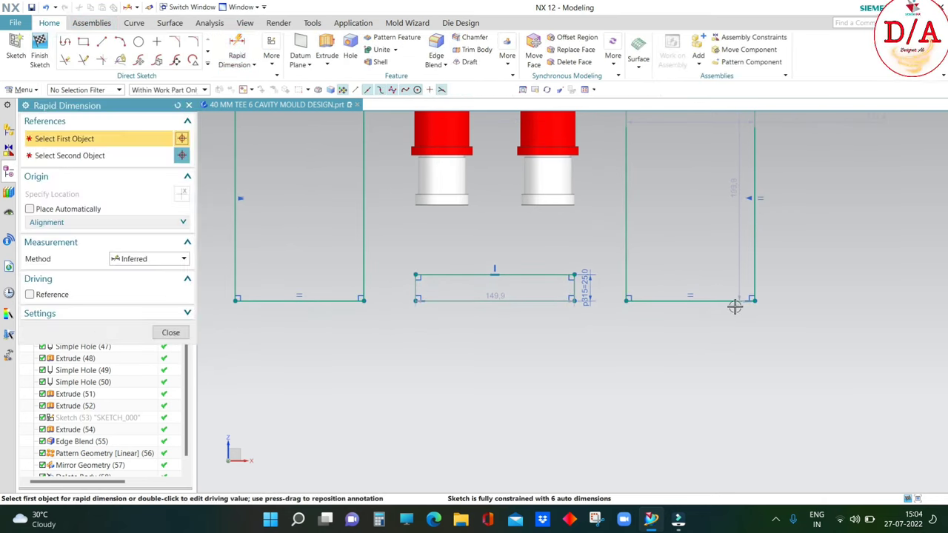
{"action": "left_click", "coordinate": [724, 303]}
{"action": "left_click", "coordinate": [684, 340]}
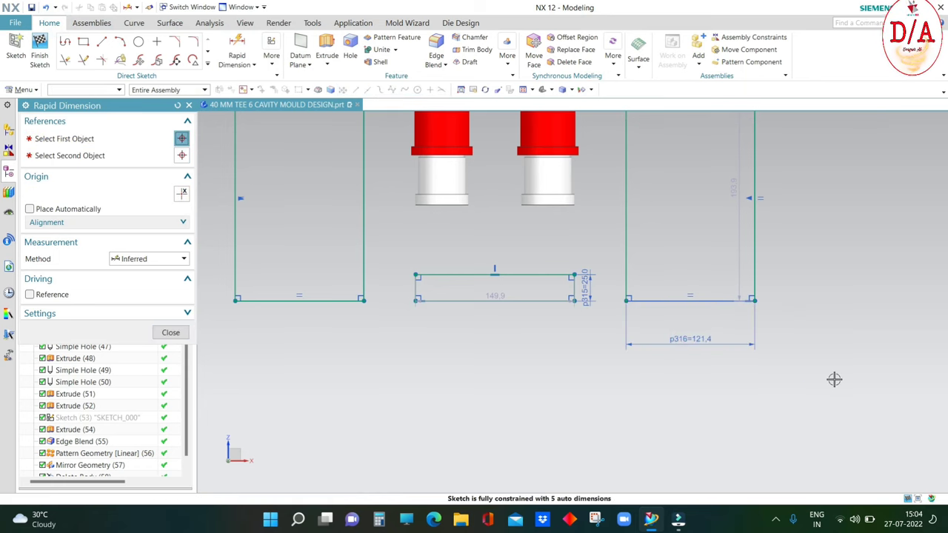
{"action": "type", "text": "50"}
{"action": "key", "text": "Return"}
{"action": "scroll", "coordinate": [682, 322], "scroll_direction": "down", "scroll_amount": 2}
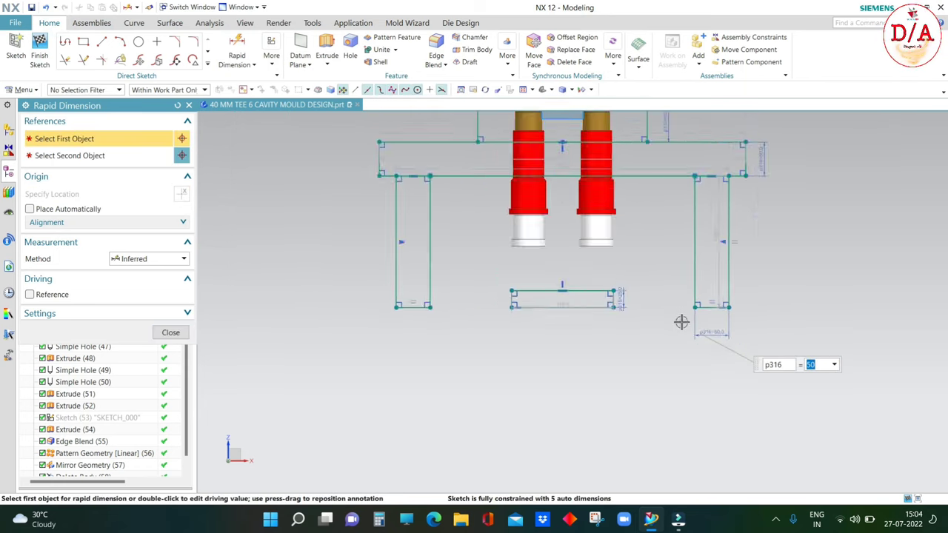
{"action": "scroll", "coordinate": [834, 228], "scroll_direction": "down", "scroll_amount": 2}
{"action": "middle_click", "coordinate": [704, 232]}
{"action": "scroll", "coordinate": [659, 296], "scroll_direction": "up", "scroll_amount": 2}
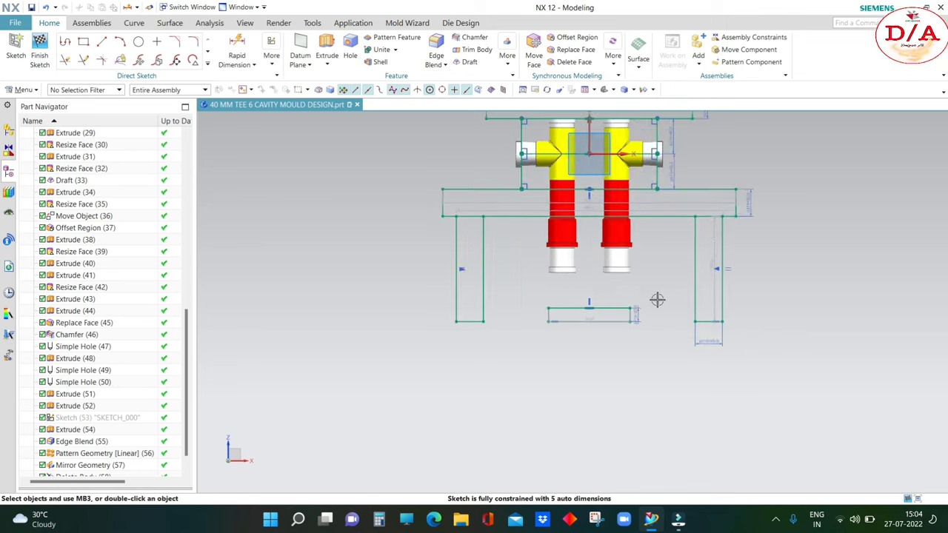
- Dimension the centre rectangle's bottom edge to a width of 160
{"action": "left_click", "coordinate": [236, 47]}
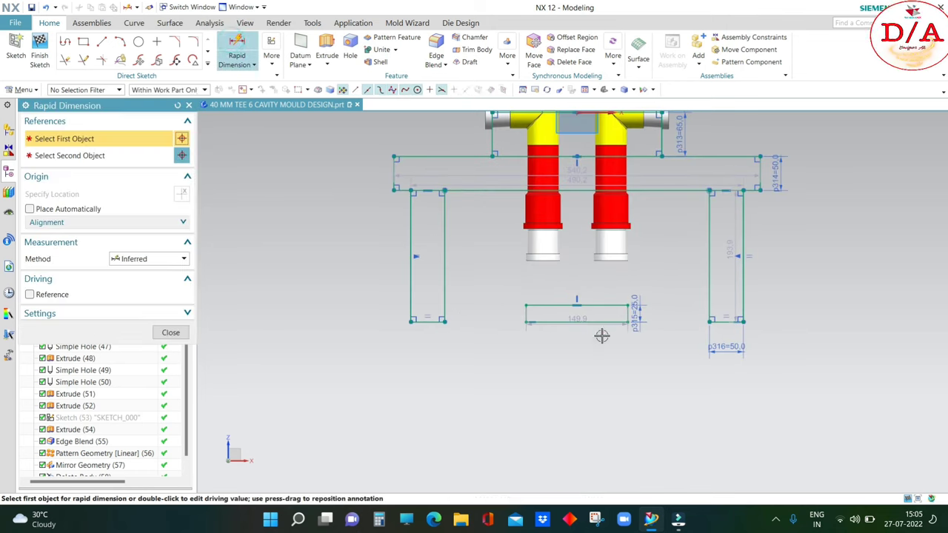
{"action": "scroll", "coordinate": [600, 332], "scroll_direction": "up", "scroll_amount": 2}
{"action": "left_click", "coordinate": [600, 313]}
{"action": "left_click", "coordinate": [553, 345]}
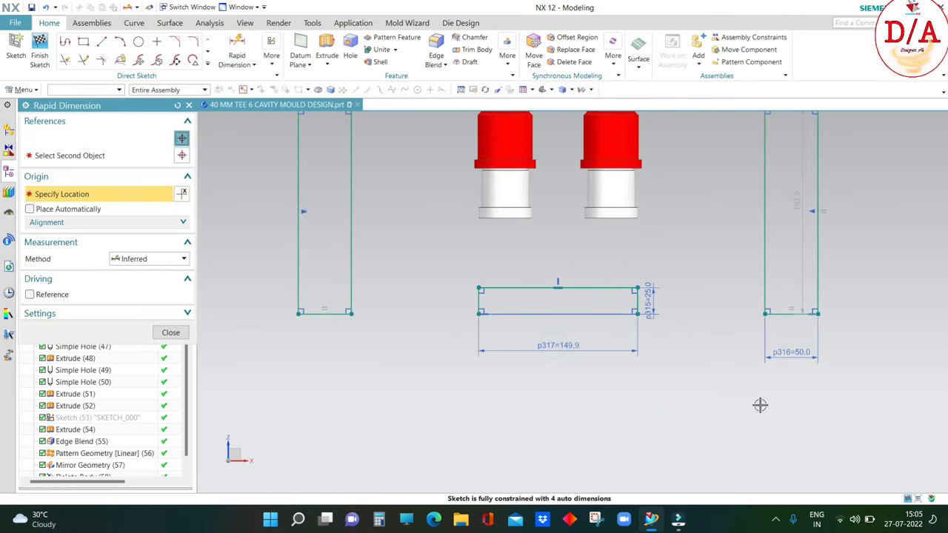
{"action": "type", "text": "160"}
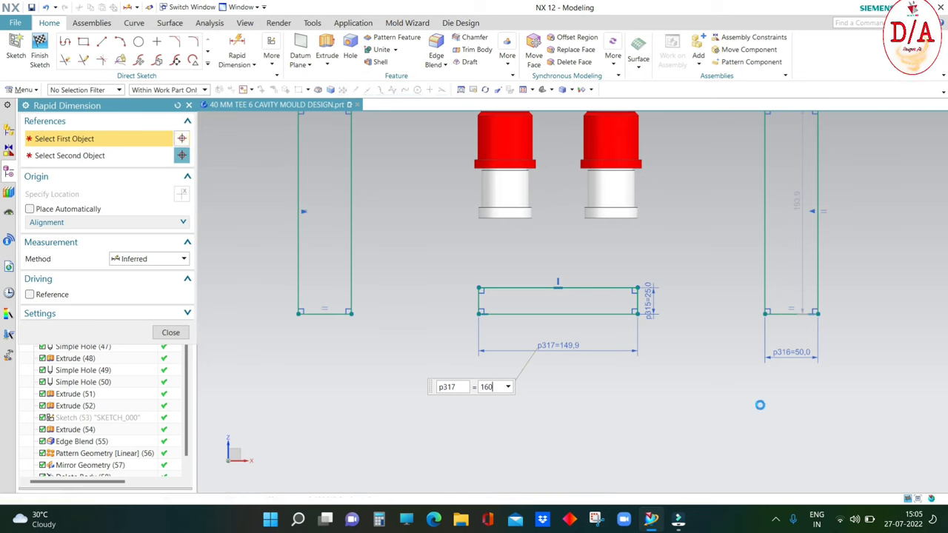
{"action": "key", "text": "Return"}
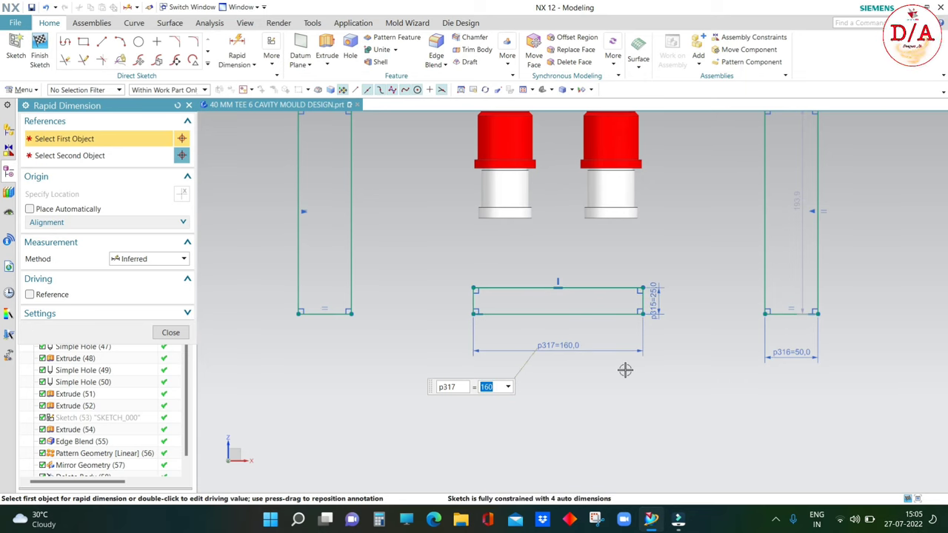
{"action": "scroll", "coordinate": [625, 370], "scroll_direction": "down", "scroll_amount": 2}
{"action": "key", "text": "Escape"}
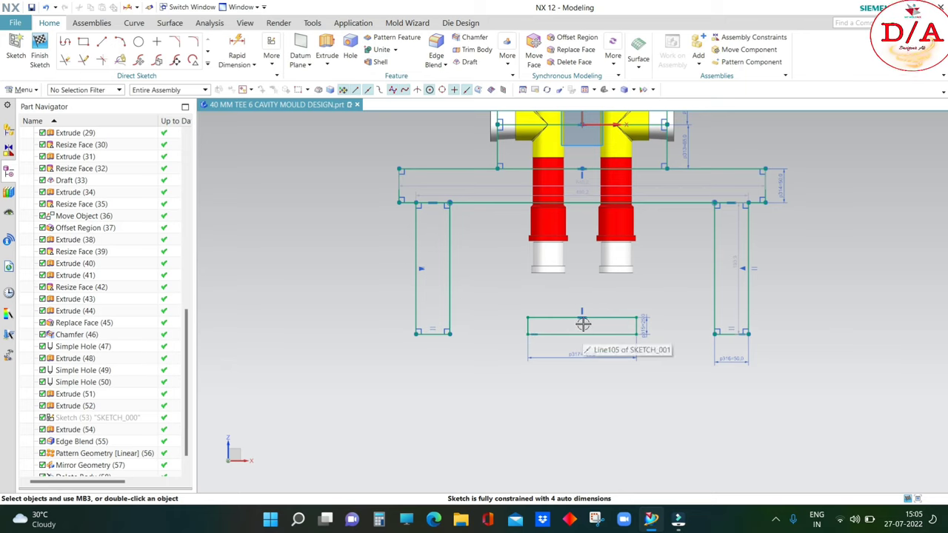
- Move the bottom centre rectangle up and change its width dimension p317 to 180
{"action": "left_click_drag", "start_coordinate": [578, 317], "coordinate": [572, 280]}
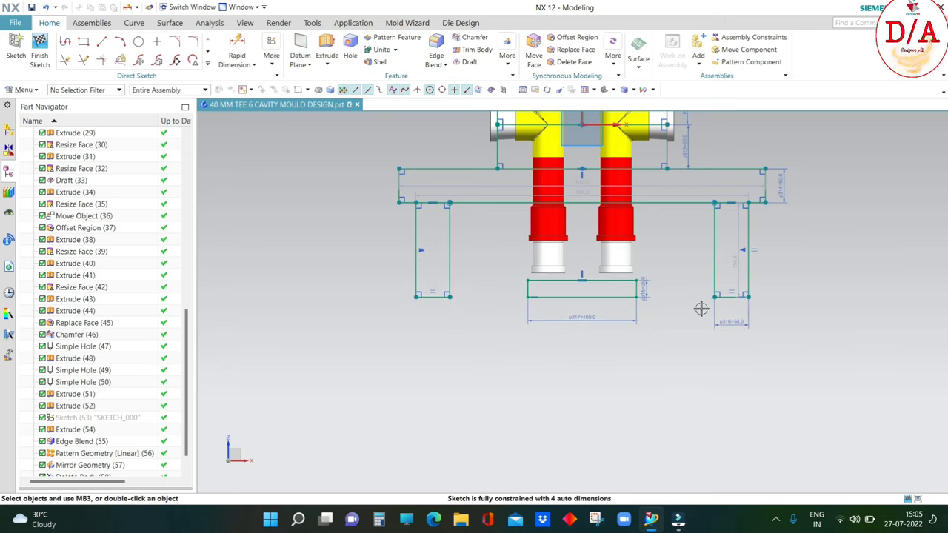
{"action": "scroll", "coordinate": [539, 248], "scroll_direction": "up", "scroll_amount": 2}
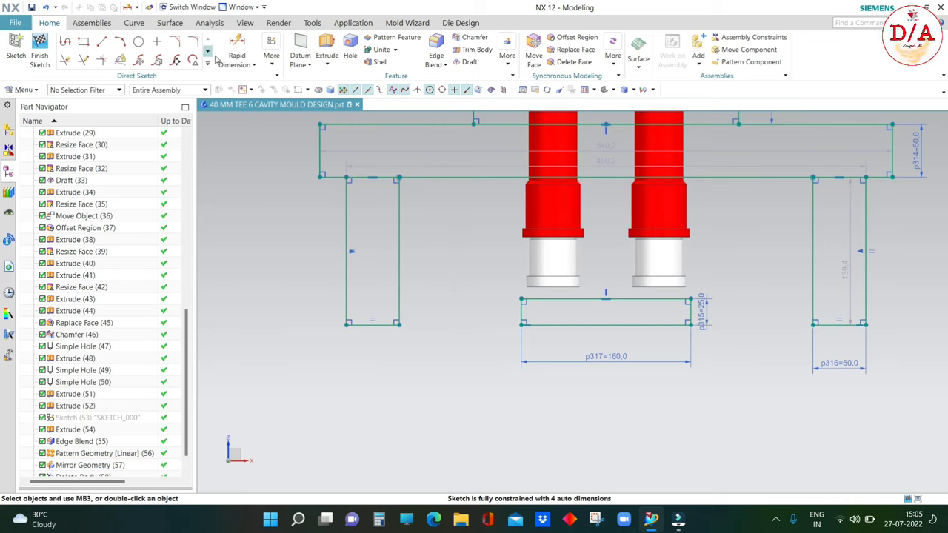
{"action": "double_click", "coordinate": [603, 357]}
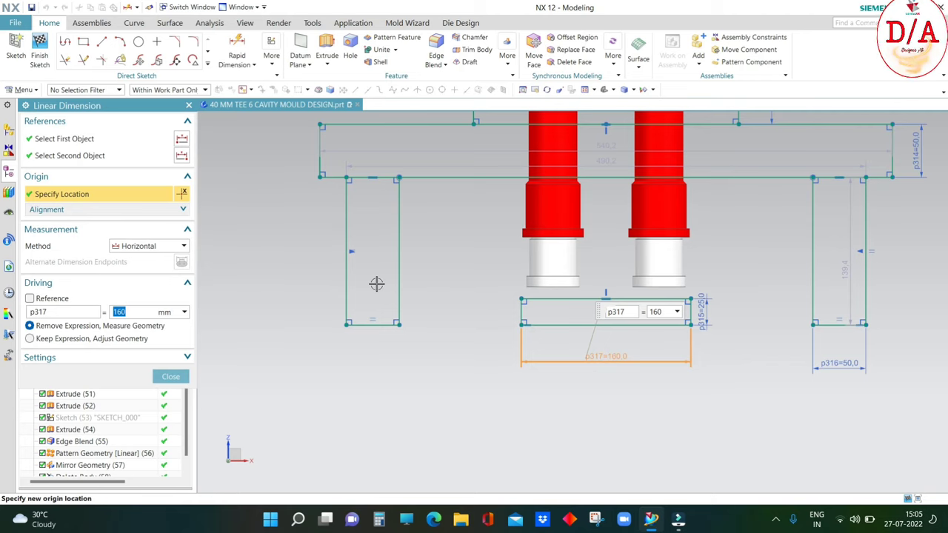
{"action": "type", "text": "180"}
{"action": "key", "text": "Return"}
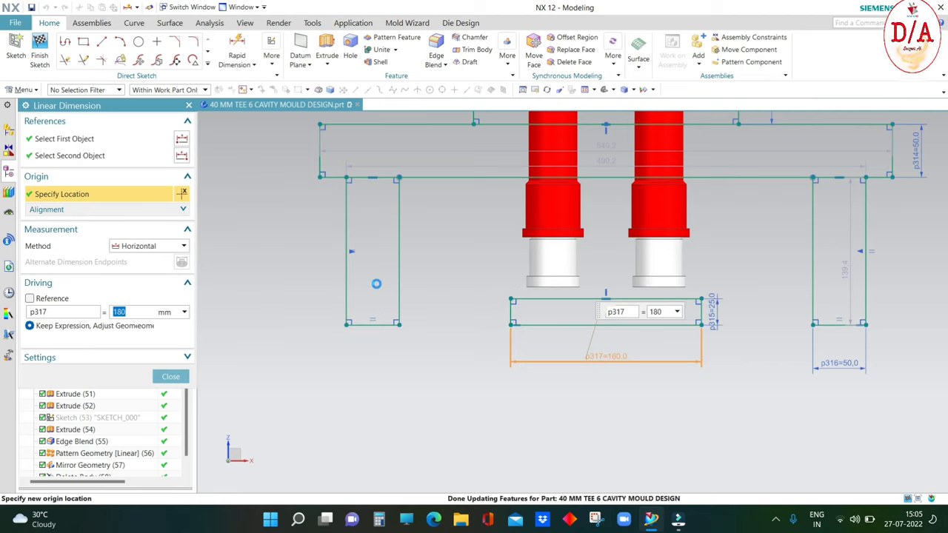
{"action": "middle_click", "coordinate": [322, 326]}
- Dimension the gap between the centre and left rectangles to 5
{"action": "left_click", "coordinate": [237, 48]}
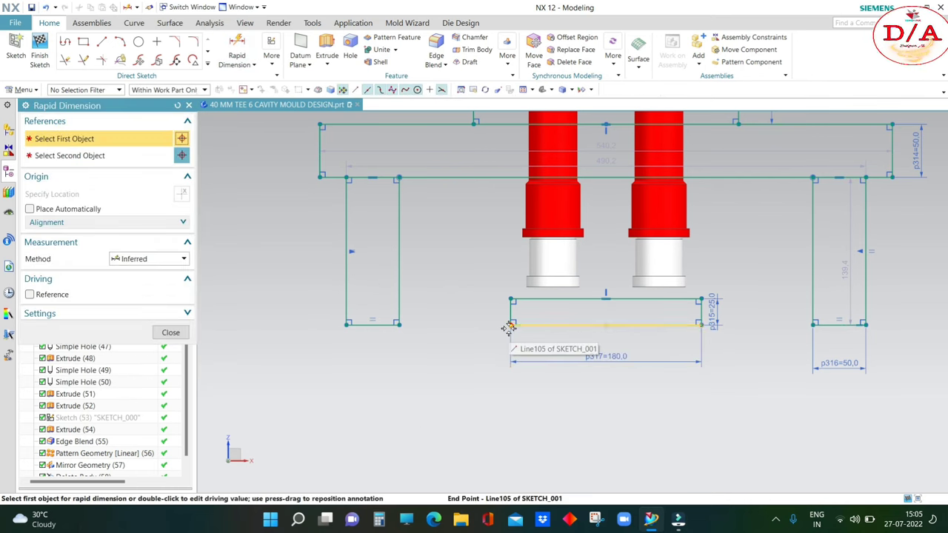
{"action": "left_click", "coordinate": [510, 328]}
{"action": "left_click", "coordinate": [398, 323]}
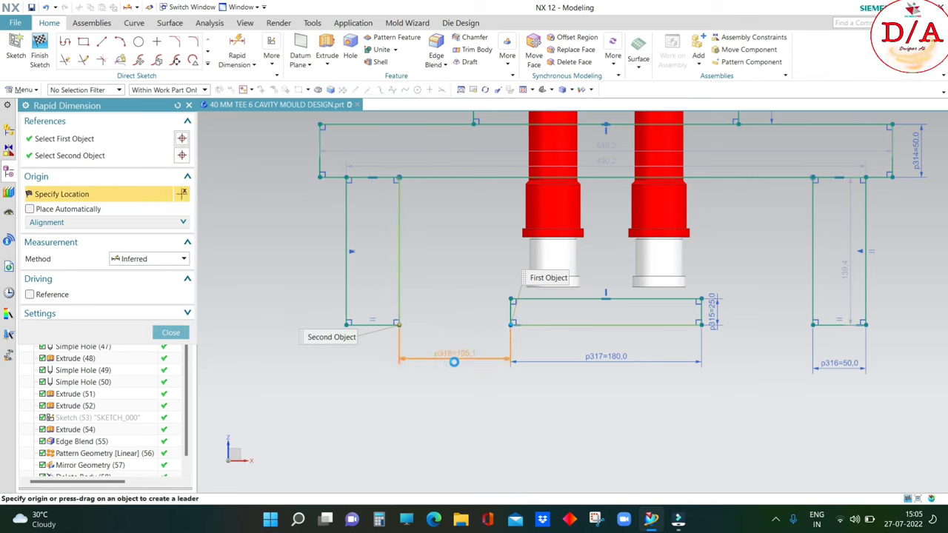
{"action": "left_click", "coordinate": [454, 361]}
{"action": "type", "text": "5"}
{"action": "key", "text": "Return"}
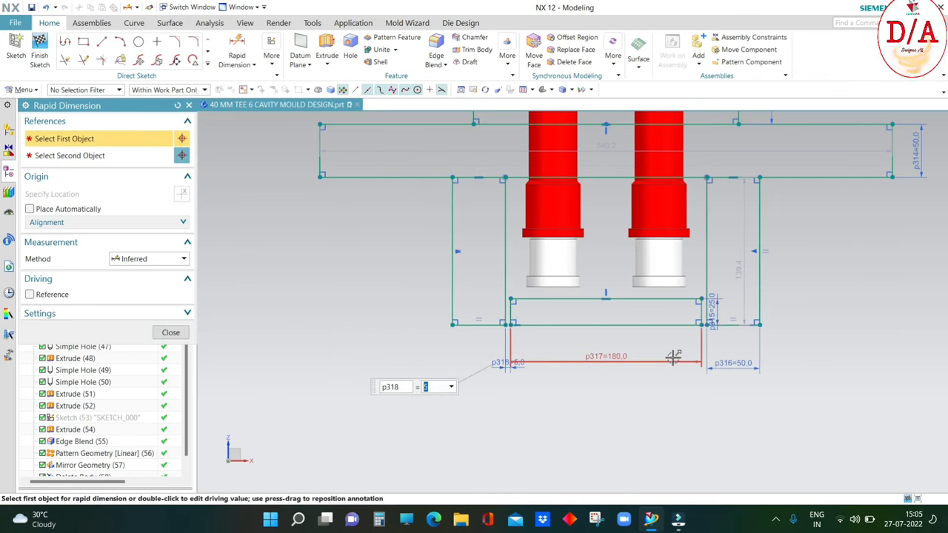
{"action": "middle_click", "coordinate": [673, 359]}
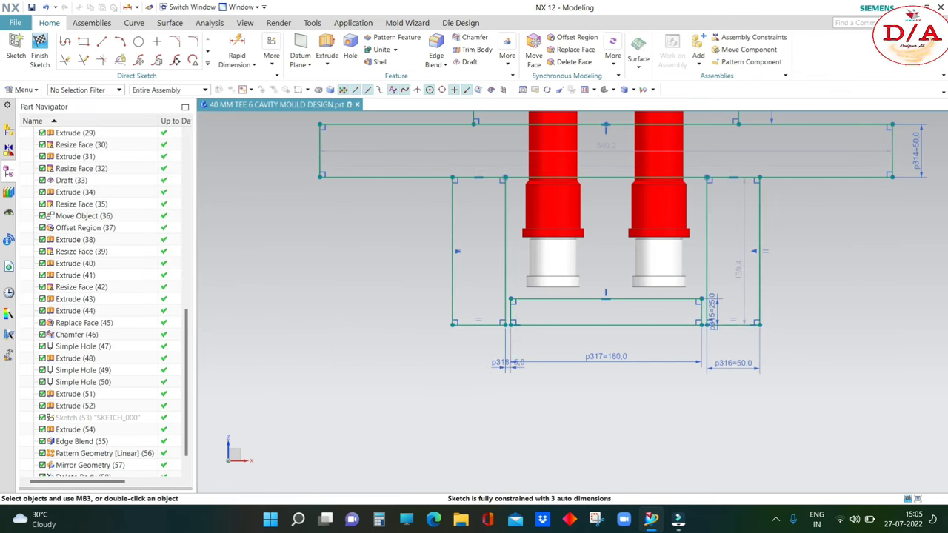
- Add height dimension p319 of 125 to the right side rectangle's vertical edge
{"action": "left_click", "coordinate": [236, 47]}
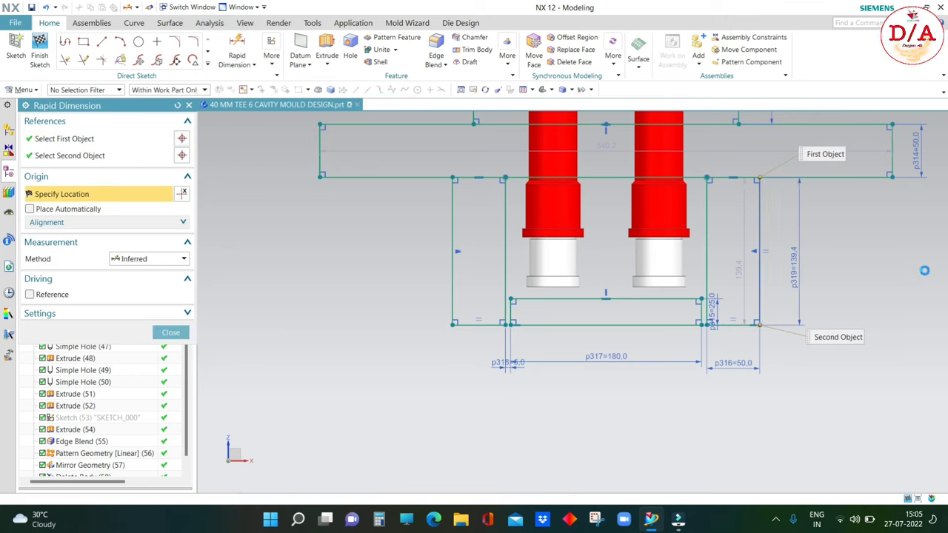
{"action": "left_click", "coordinate": [800, 278]}
{"action": "type", "text": "12"}
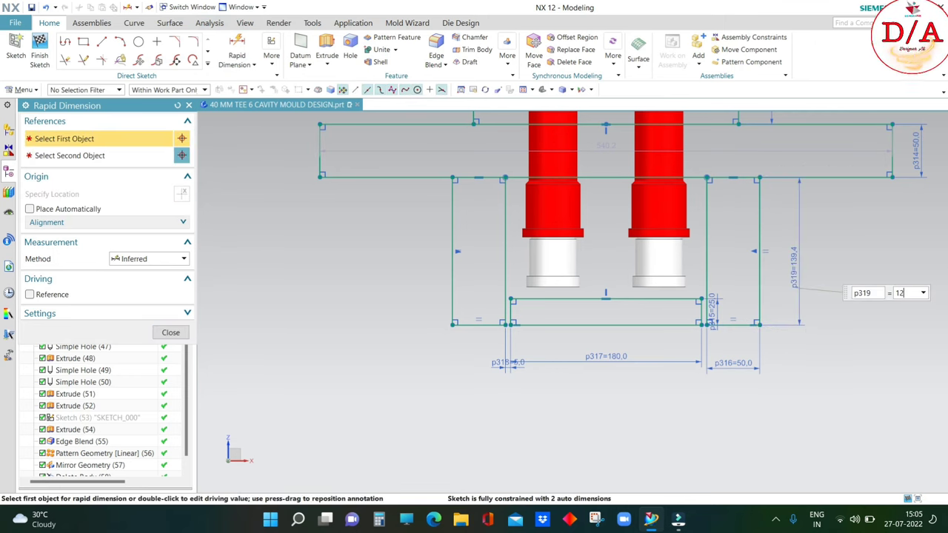
{"action": "type", "text": "5"}
{"action": "key", "text": "Return"}
{"action": "scroll", "coordinate": [832, 390], "scroll_direction": "down", "scroll_amount": 2}
{"action": "middle_click", "coordinate": [832, 391]}
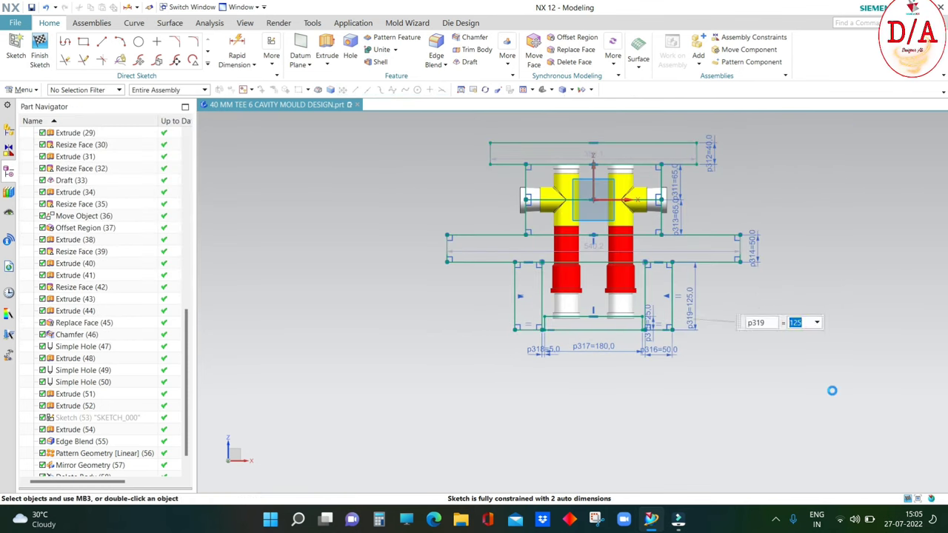
{"action": "scroll", "coordinate": [707, 265], "scroll_direction": "up", "scroll_amount": 3}
{"action": "scroll", "coordinate": [524, 398], "scroll_direction": "down", "scroll_amount": 1}
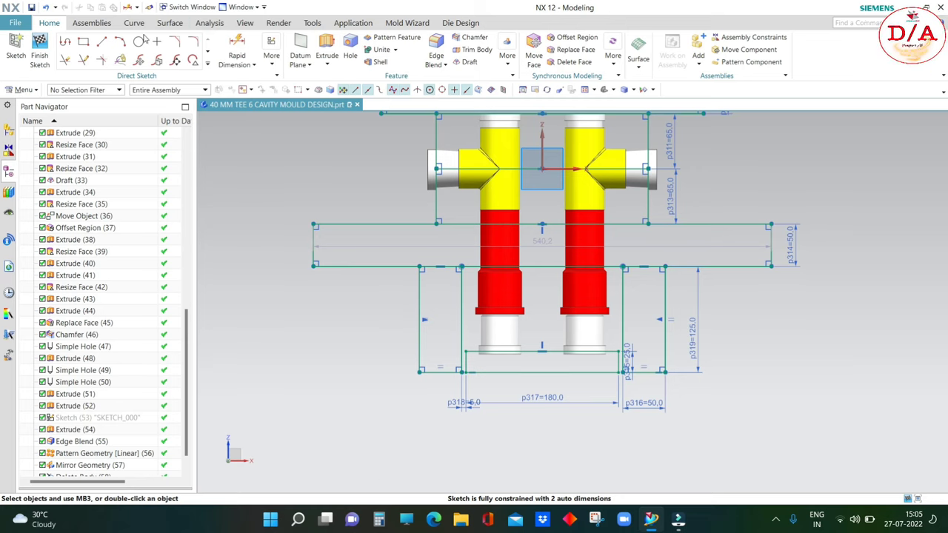
- Measure the vertical Z distance between two points on the tee's edge
{"action": "left_click", "coordinate": [209, 22]}
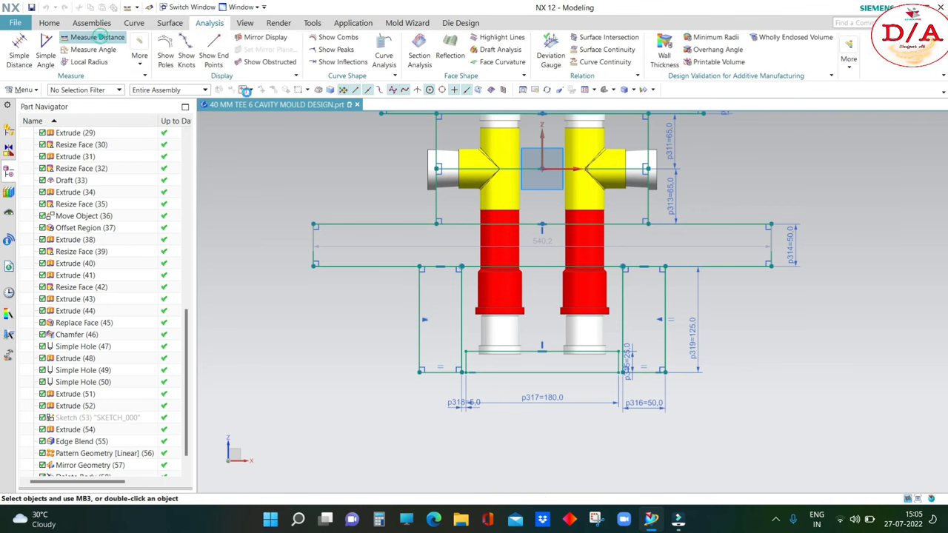
{"action": "left_click", "coordinate": [95, 37]}
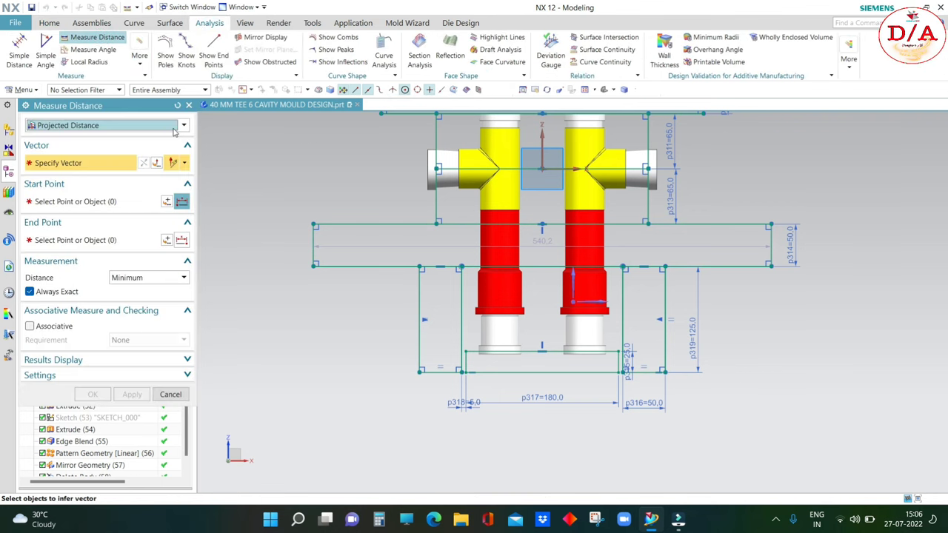
{"action": "left_click", "coordinate": [572, 277]}
{"action": "scroll", "coordinate": [529, 209], "scroll_direction": "up", "scroll_amount": 3}
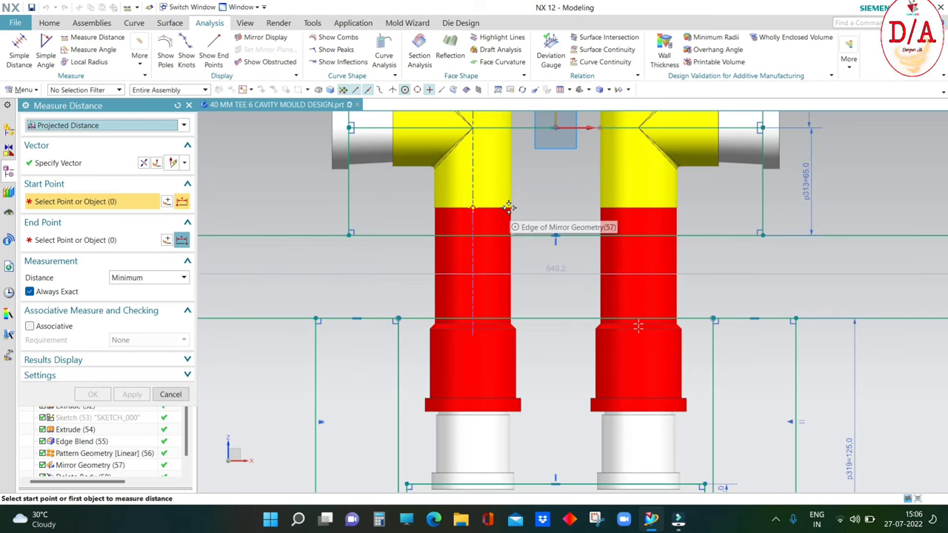
{"action": "left_click", "coordinate": [508, 207]}
{"action": "left_click", "coordinate": [561, 210]}
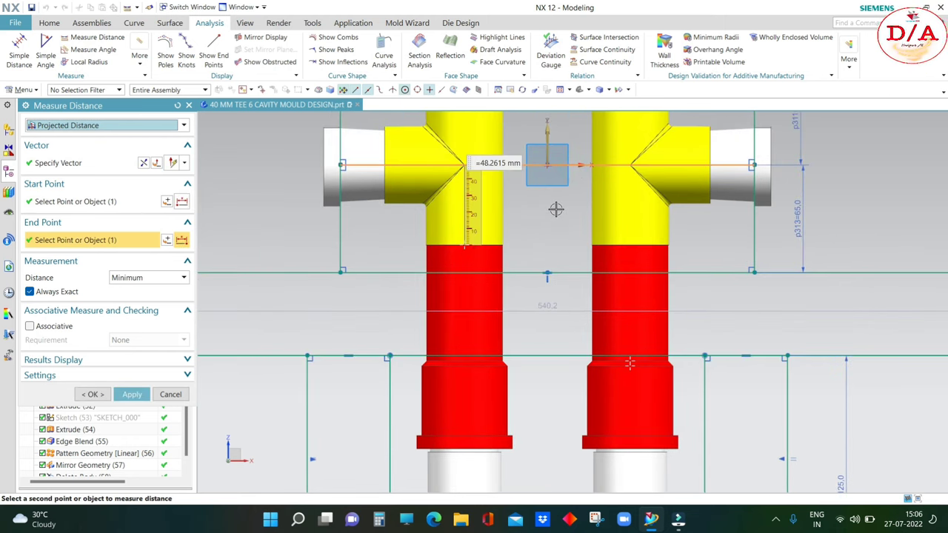
{"action": "key", "text": "Escape"}
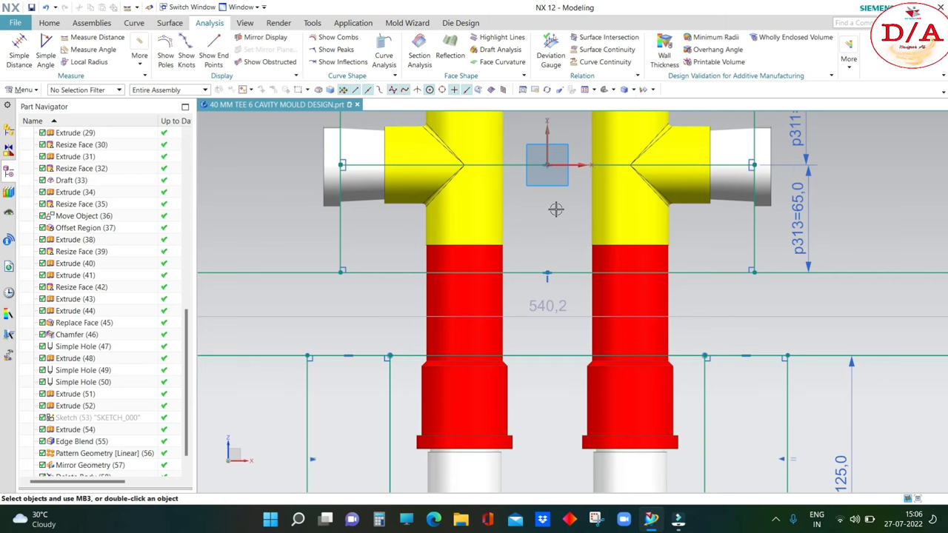
- Zoom around the lower sketch area and launch the Windows Calculator
{"action": "scroll", "coordinate": [556, 210], "scroll_direction": "down", "scroll_amount": 2}
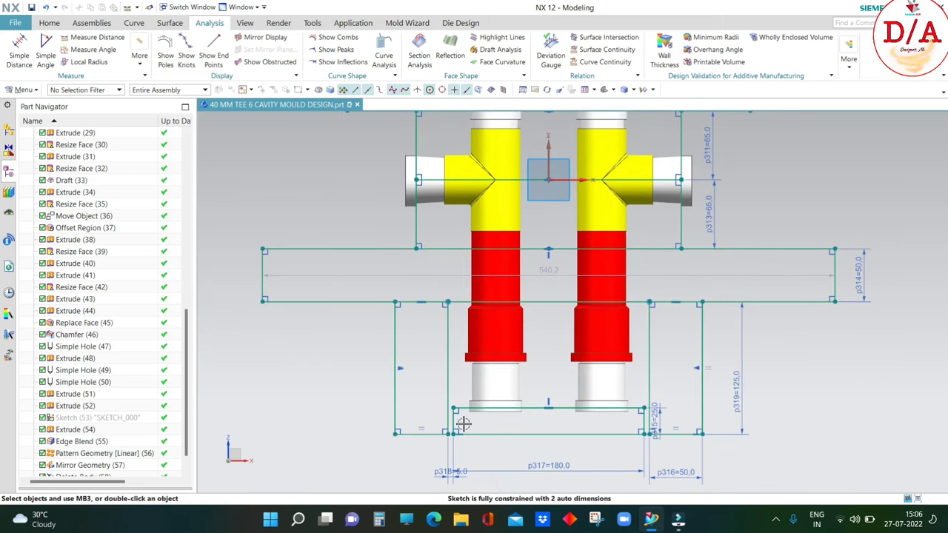
{"action": "scroll", "coordinate": [462, 423], "scroll_direction": "up", "scroll_amount": 1}
{"action": "scroll", "coordinate": [511, 410], "scroll_direction": "up", "scroll_amount": 1}
{"action": "scroll", "coordinate": [548, 387], "scroll_direction": "up", "scroll_amount": 1}
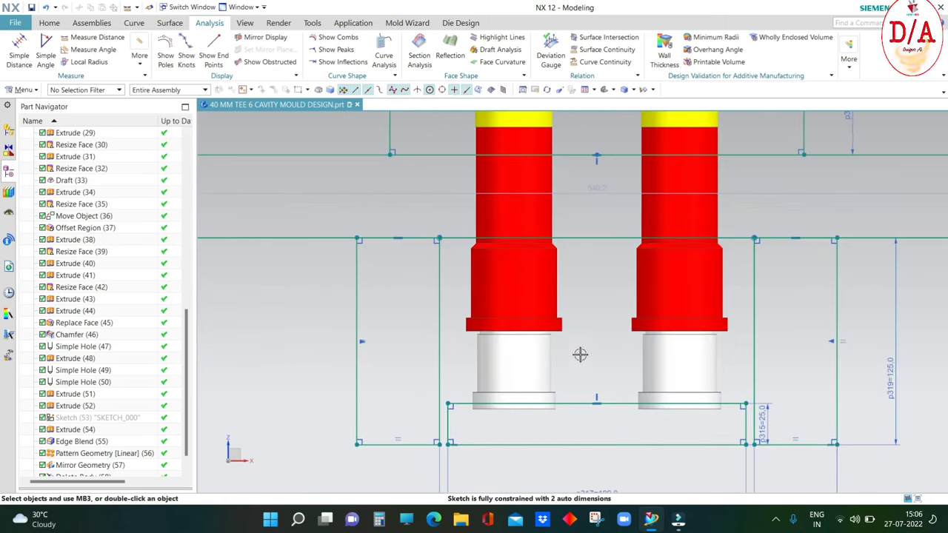
{"action": "scroll", "coordinate": [492, 271], "scroll_direction": "down", "scroll_amount": 1}
{"action": "left_click", "coordinate": [379, 519]}
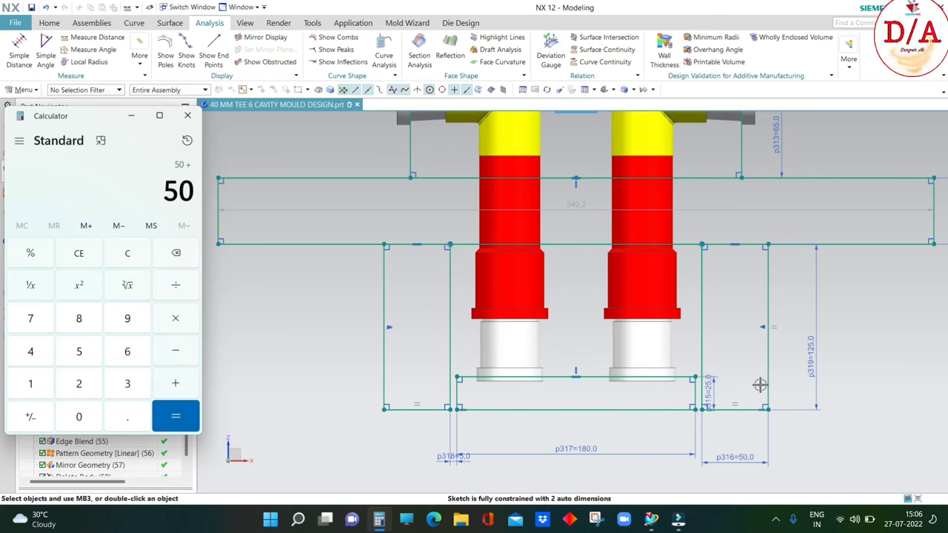
- Compute 50 + 75 in Calculator and close it
{"action": "left_click", "coordinate": [79, 351]}
{"action": "left_click", "coordinate": [175, 416]}
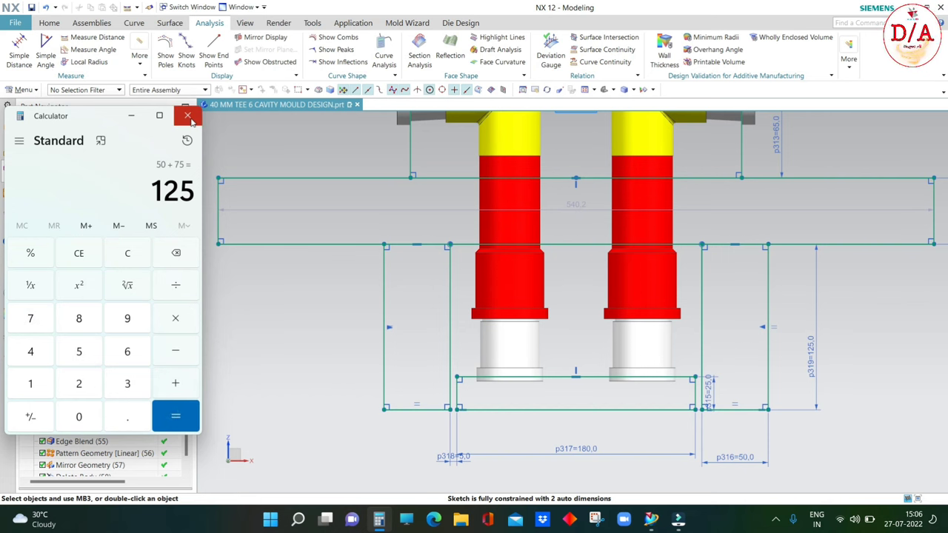
{"action": "left_click", "coordinate": [387, 220]}
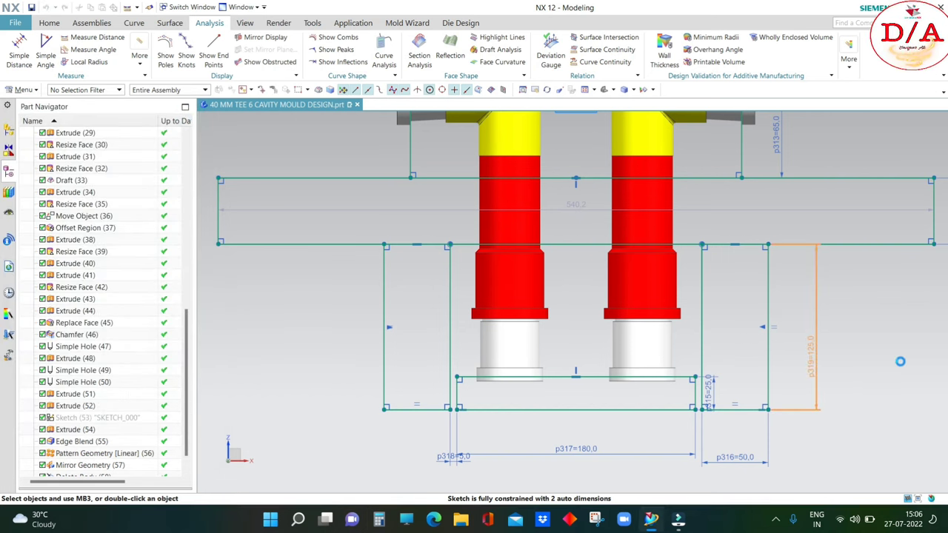
- Change the side rectangle height dimension p319 from 125 to 140
{"action": "double_click", "coordinate": [809, 348]}
{"action": "type", "text": "140"}
{"action": "key", "text": "Return"}
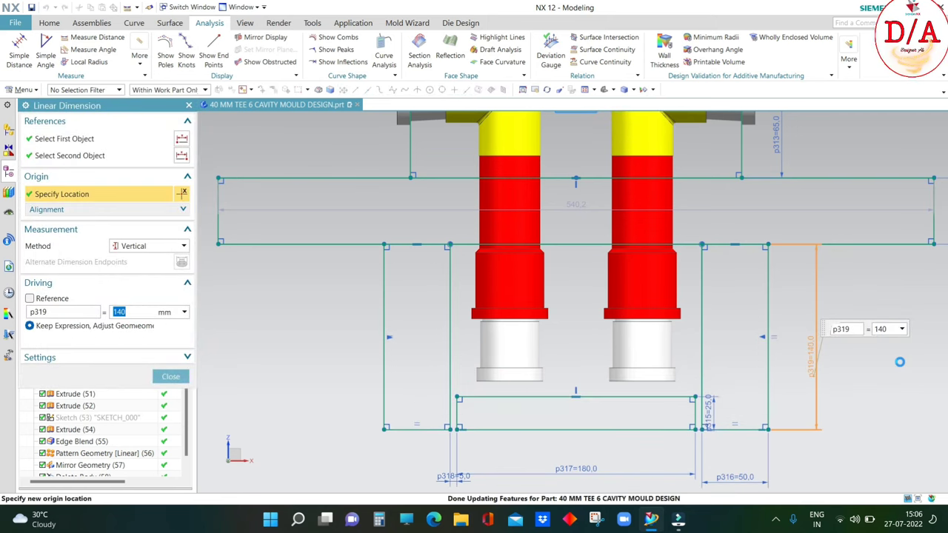
{"action": "left_click", "coordinate": [171, 377]}
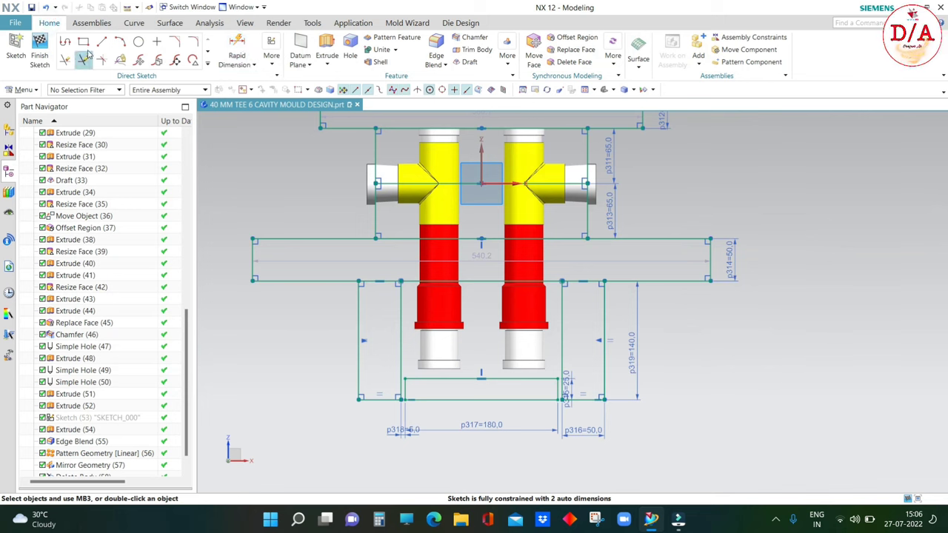
- Draw two thin stacked rectangles above the 180-wide bottom plate
{"action": "left_click", "coordinate": [84, 42]}
{"action": "scroll", "coordinate": [407, 370], "scroll_direction": "up", "scroll_amount": 5}
{"action": "left_click", "coordinate": [400, 395]}
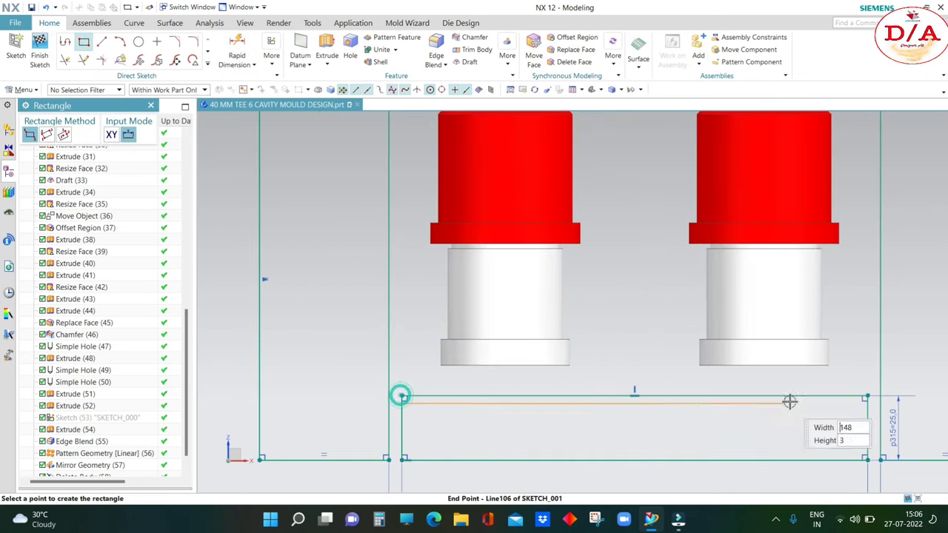
{"action": "left_click", "coordinate": [864, 320]}
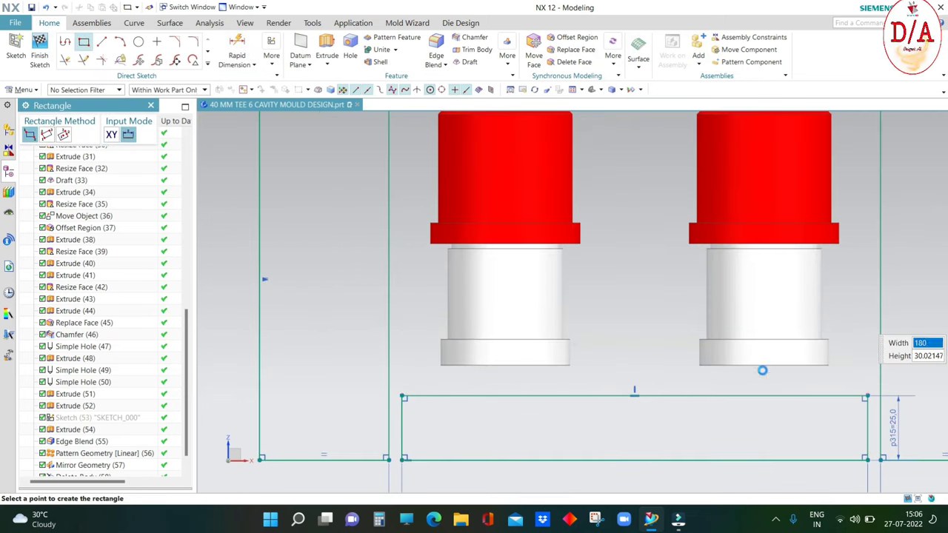
{"action": "left_click", "coordinate": [403, 318]}
{"action": "scroll", "coordinate": [837, 302], "scroll_direction": "down", "scroll_amount": 2}
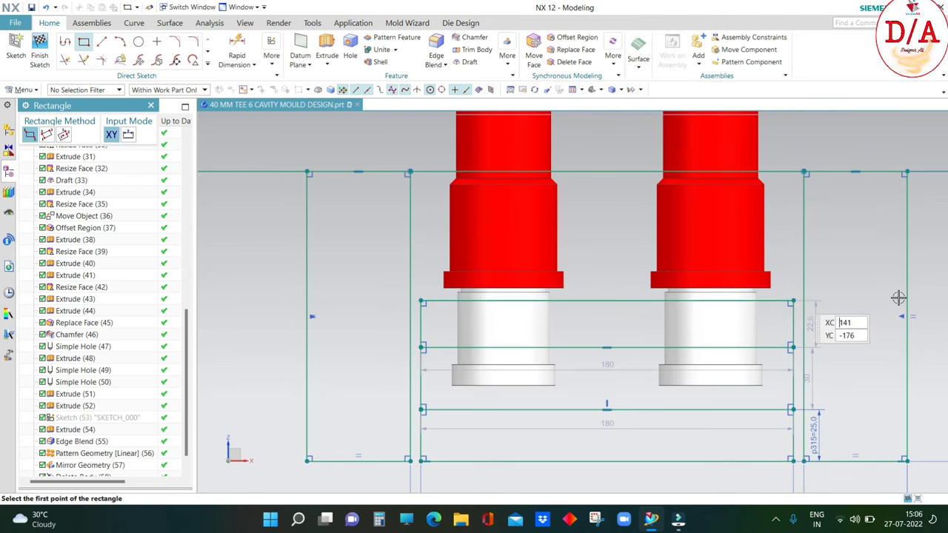
{"action": "left_click", "coordinate": [792, 302]}
{"action": "key", "text": "Escape"}
- Shift the new rectangle's right edge inward, fit the view, and drag it to confirm full constraint
{"action": "scroll", "coordinate": [804, 323], "scroll_direction": "up", "scroll_amount": 2}
{"action": "scroll", "coordinate": [757, 387], "scroll_direction": "down", "scroll_amount": 1}
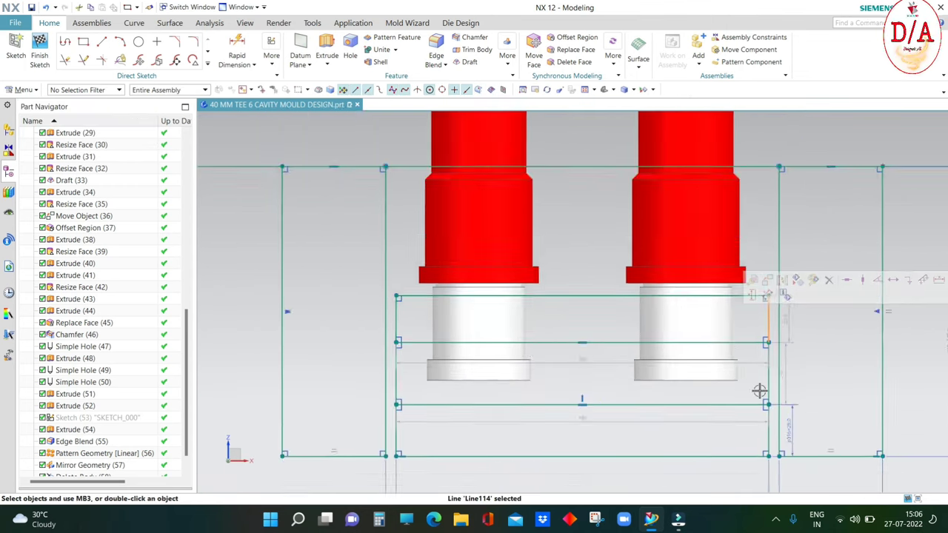
{"action": "scroll", "coordinate": [763, 408], "scroll_direction": "down", "scroll_amount": 1}
{"action": "left_click", "coordinate": [763, 410]}
{"action": "scroll", "coordinate": [763, 434], "scroll_direction": "down", "scroll_amount": 1}
{"action": "scroll", "coordinate": [763, 436], "scroll_direction": "up", "scroll_amount": 3}
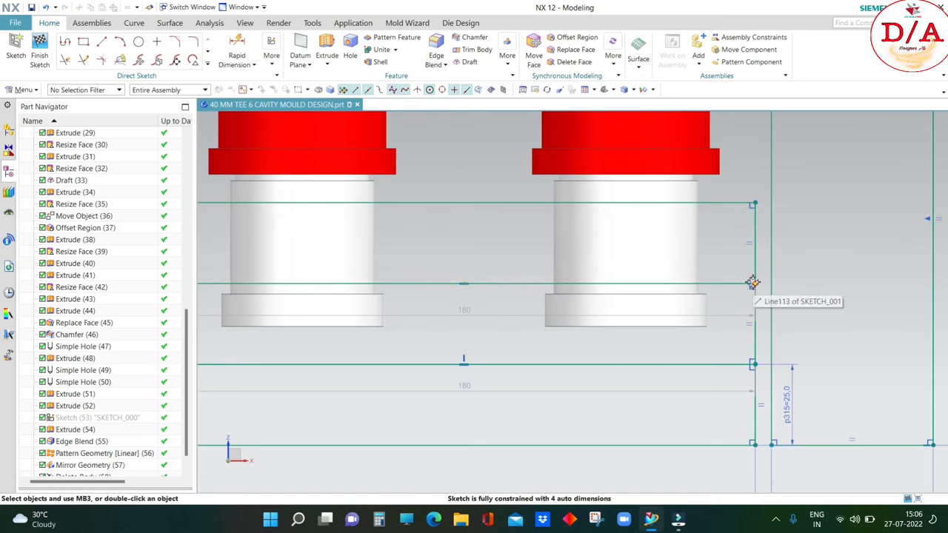
{"action": "mouse_move", "coordinate": [753, 283]}
{"action": "left_mouse_down"}
{"action": "mouse_move", "coordinate": [722, 282]}
{"action": "mouse_move", "coordinate": [755, 284]}
{"action": "mouse_move", "coordinate": [739, 282]}
{"action": "left_mouse_up"}
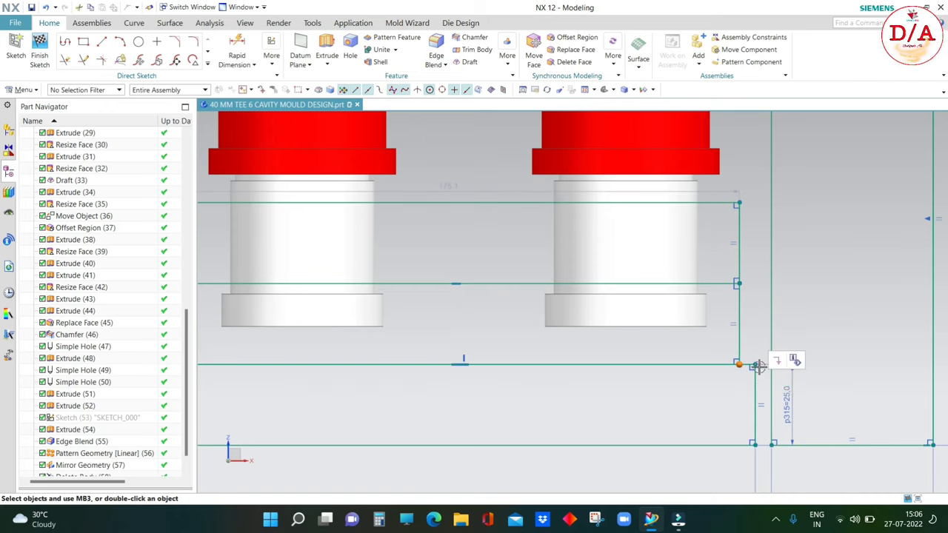
{"action": "key", "text": "ctrl+f"}
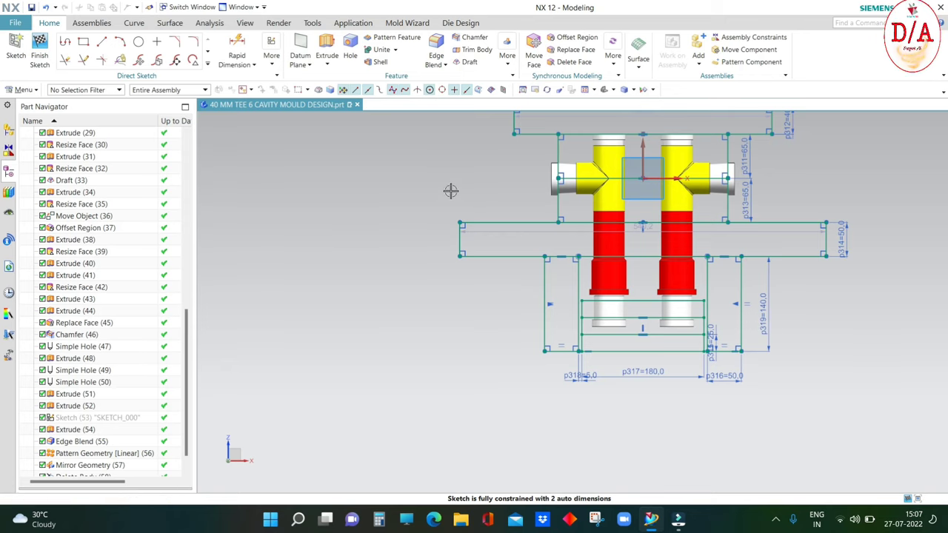
{"action": "mouse_move", "coordinate": [460, 229]}
{"action": "left_mouse_down"}
{"action": "mouse_move", "coordinate": [471, 232]}
{"action": "mouse_move", "coordinate": [488, 209]}
{"action": "left_mouse_up"}
{"action": "scroll", "coordinate": [486, 366], "scroll_direction": "down", "scroll_amount": 2}
{"action": "scroll", "coordinate": [569, 369], "scroll_direction": "up", "scroll_amount": 2}
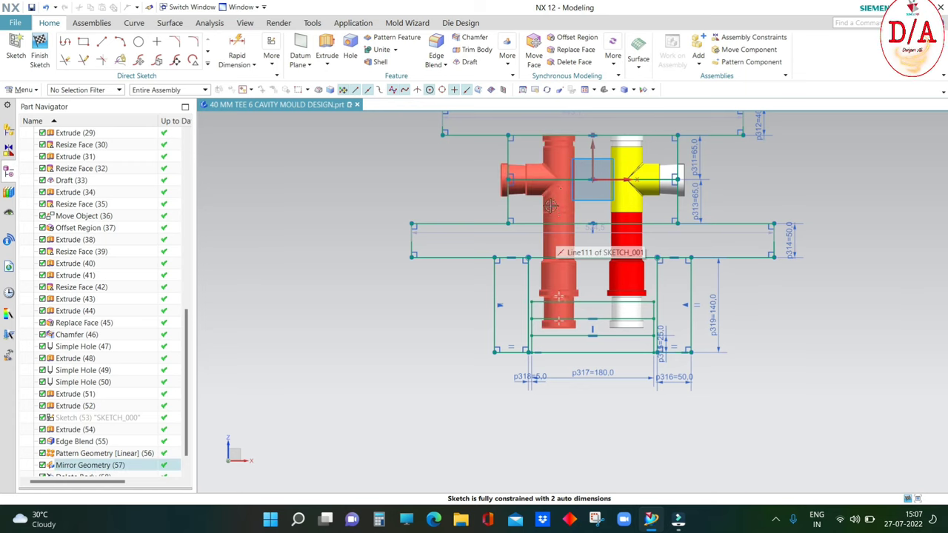
{"action": "left_click", "coordinate": [236, 51]}
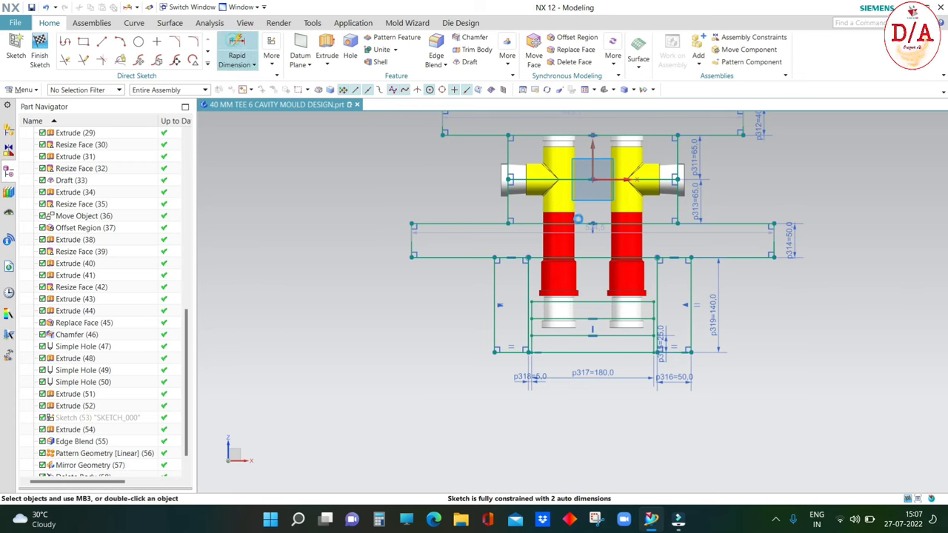
{"action": "scroll", "coordinate": [534, 303], "scroll_direction": "up", "scroll_amount": 3}
{"action": "left_click", "coordinate": [535, 302]}
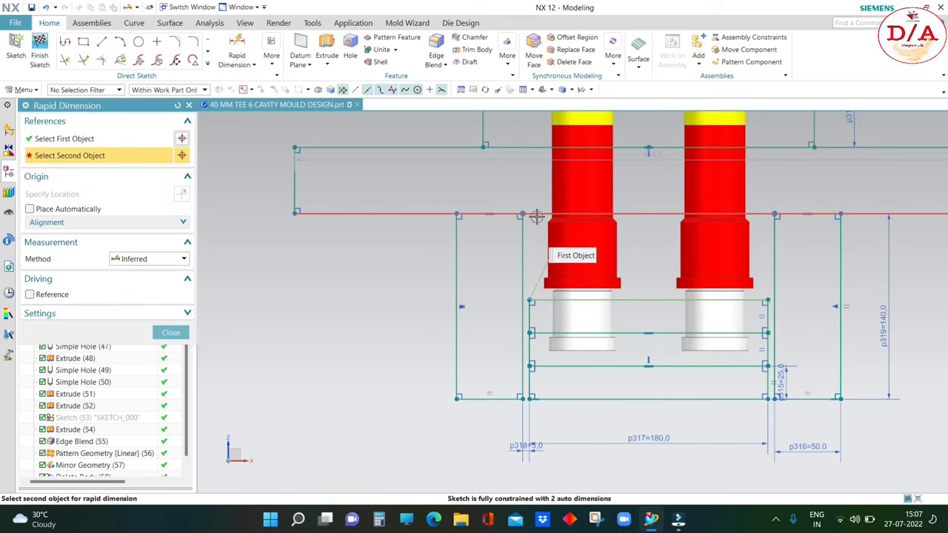
{"action": "left_click", "coordinate": [545, 252]}
{"action": "scroll", "coordinate": [536, 256], "scroll_direction": "up", "scroll_amount": 2}
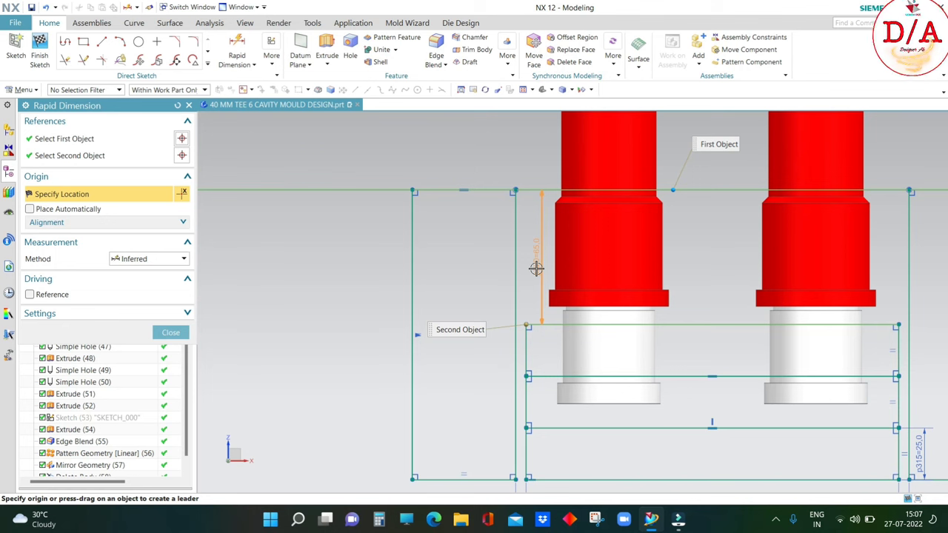
{"action": "key", "text": "Escape"}
{"action": "key", "text": "Escape"}
{"action": "scroll", "coordinate": [482, 283], "scroll_direction": "down", "scroll_amount": 1}
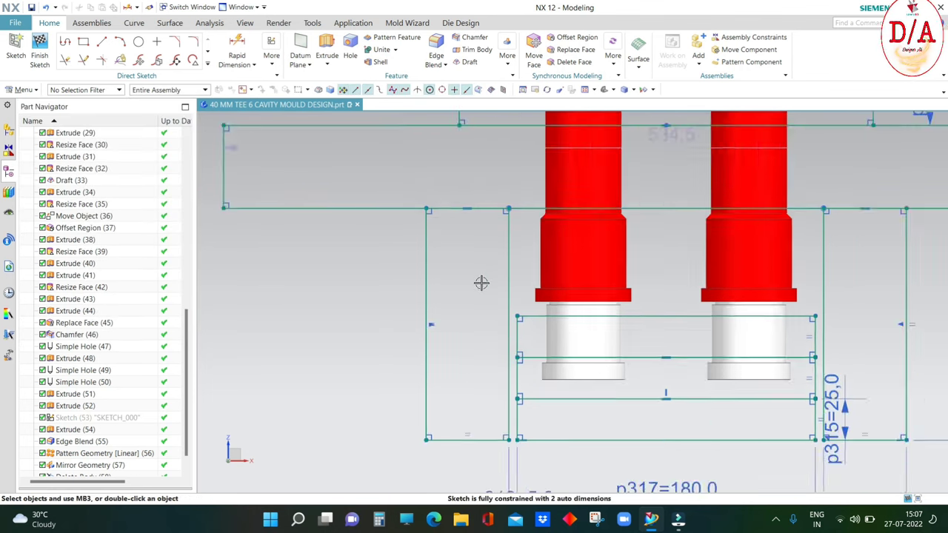
{"action": "scroll", "coordinate": [481, 283], "scroll_direction": "down", "scroll_amount": 3}
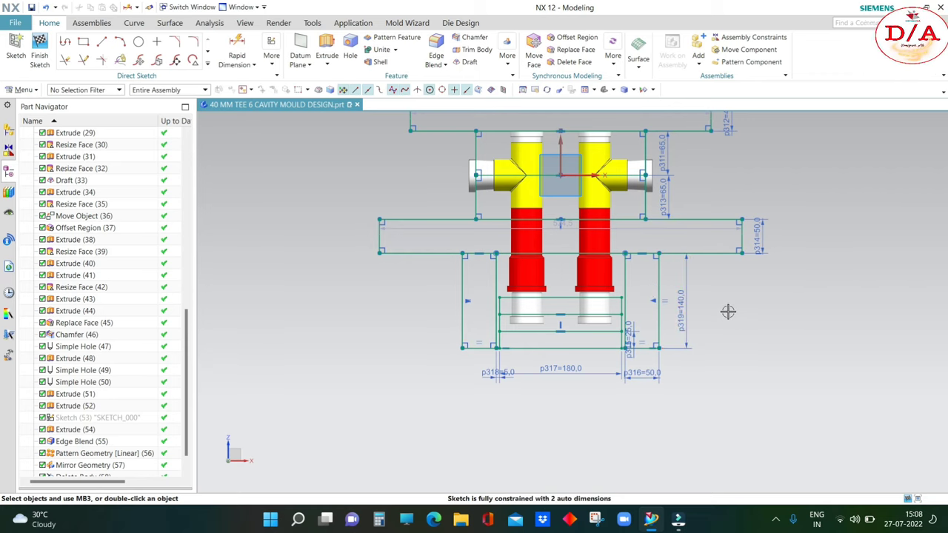
- Draw a 550-wide plate rectangle below the model, aligning its top midpoint with the plate line above
{"action": "left_click", "coordinate": [72, 48]}
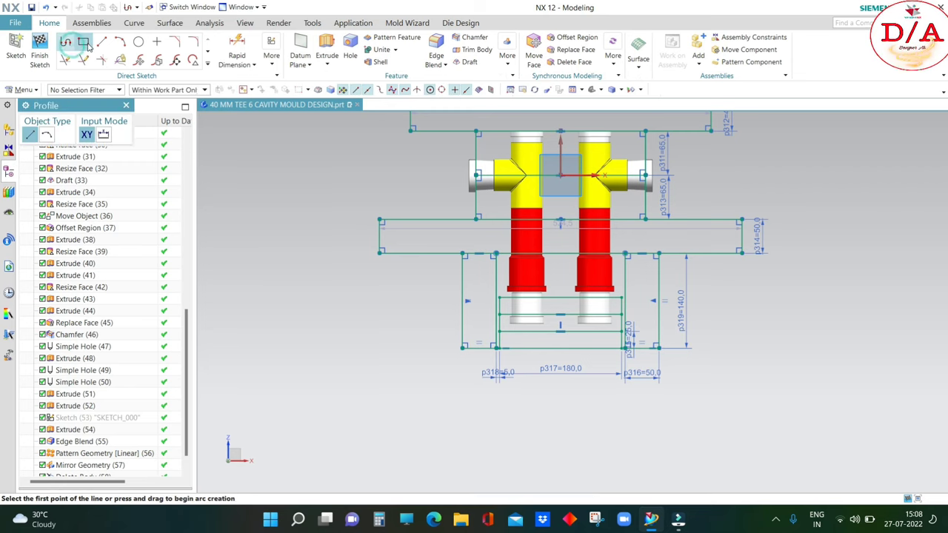
{"action": "left_click", "coordinate": [83, 41]}
{"action": "left_click", "coordinate": [377, 384]}
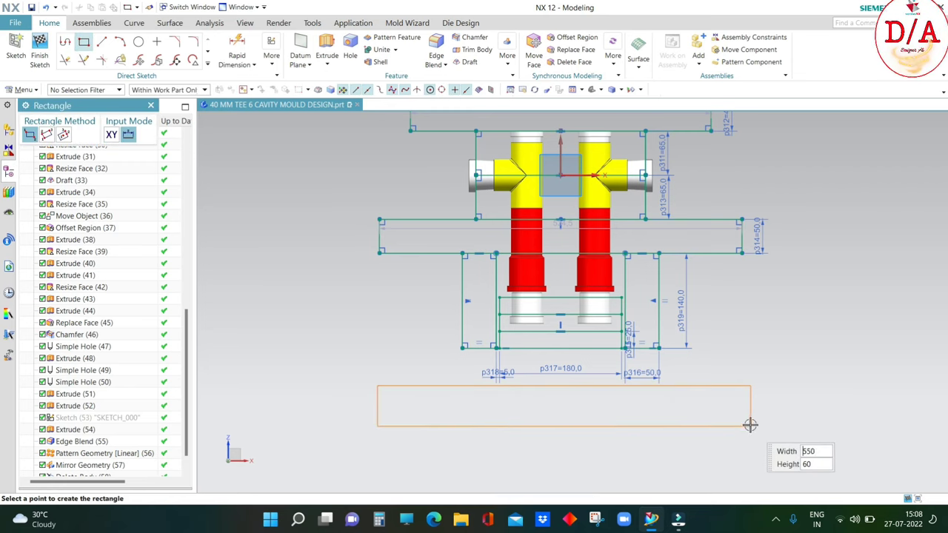
{"action": "type", "text": "550"}
{"action": "key", "text": "Return"}
{"action": "key", "text": "Escape"}
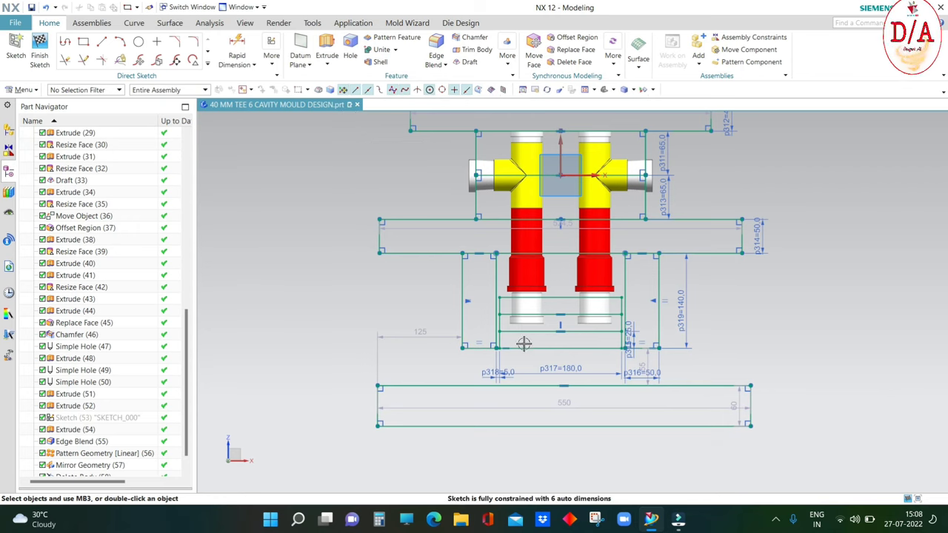
{"action": "left_click", "coordinate": [564, 385]}
{"action": "left_click", "coordinate": [560, 348]}
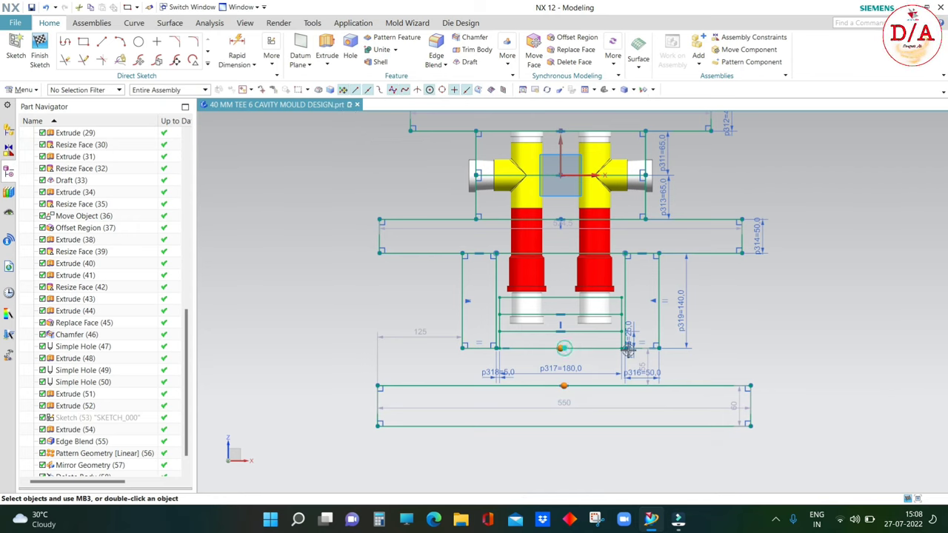
{"action": "left_click", "coordinate": [602, 338]}
- Dimension the new plate's height to 40 (p320)
{"action": "key", "text": "d"}
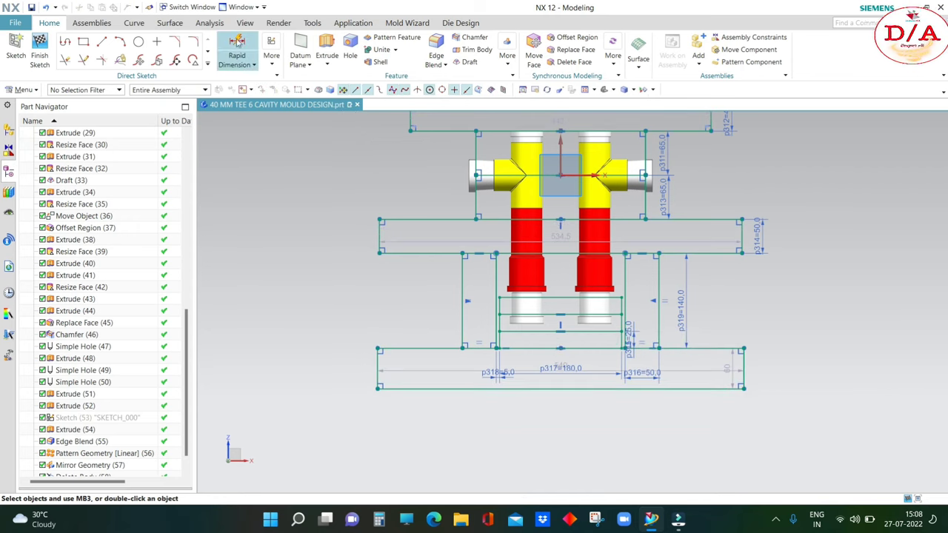
{"action": "left_click", "coordinate": [742, 368]}
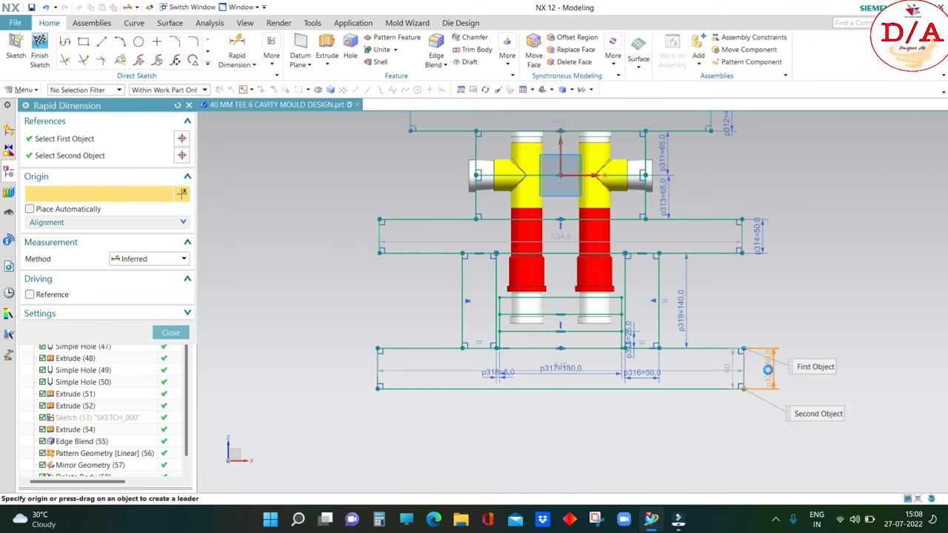
{"action": "left_click", "coordinate": [860, 390]}
{"action": "type", "text": "40"}
{"action": "key", "text": "Return"}
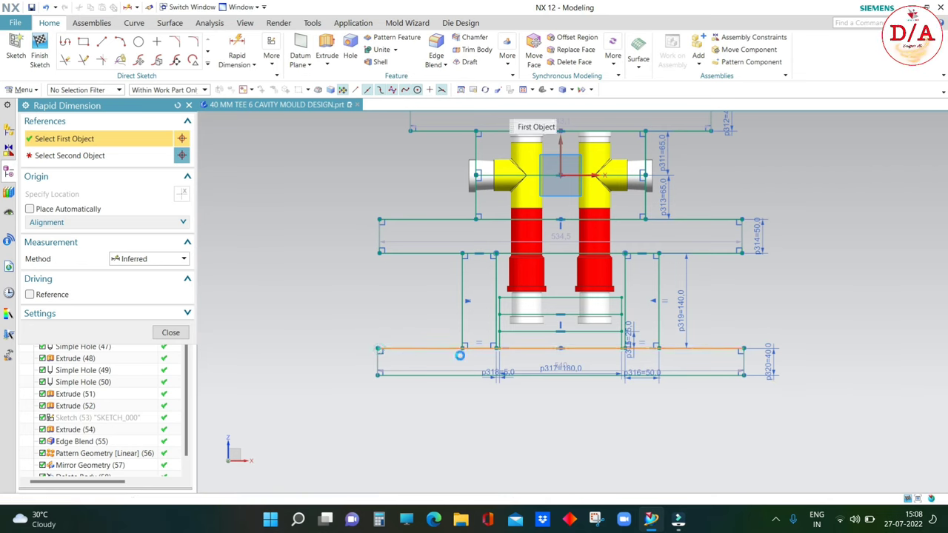
- Add the plate's overall width dimension p321, trying 500 and 450 before settling on 400
{"action": "left_click", "coordinate": [461, 350]}
{"action": "left_click", "coordinate": [480, 373]}
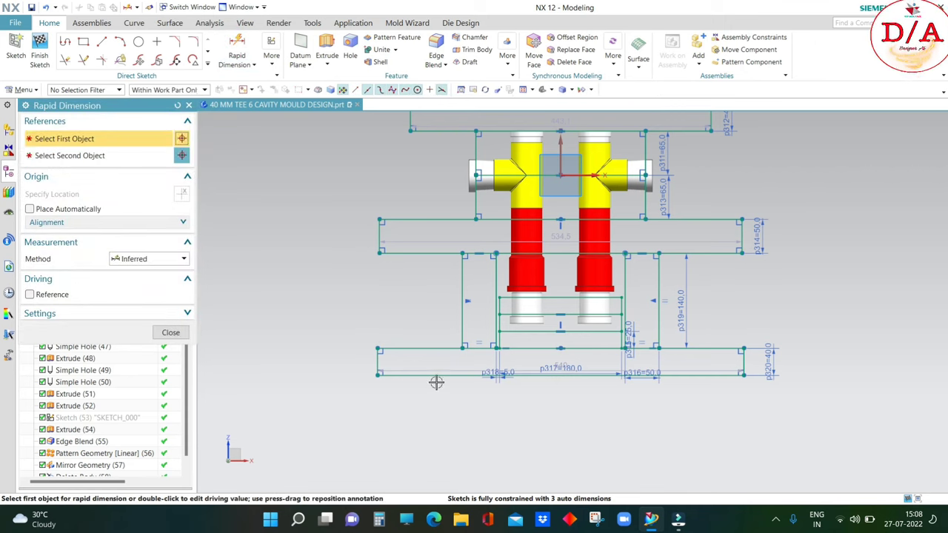
{"action": "left_click", "coordinate": [560, 419]}
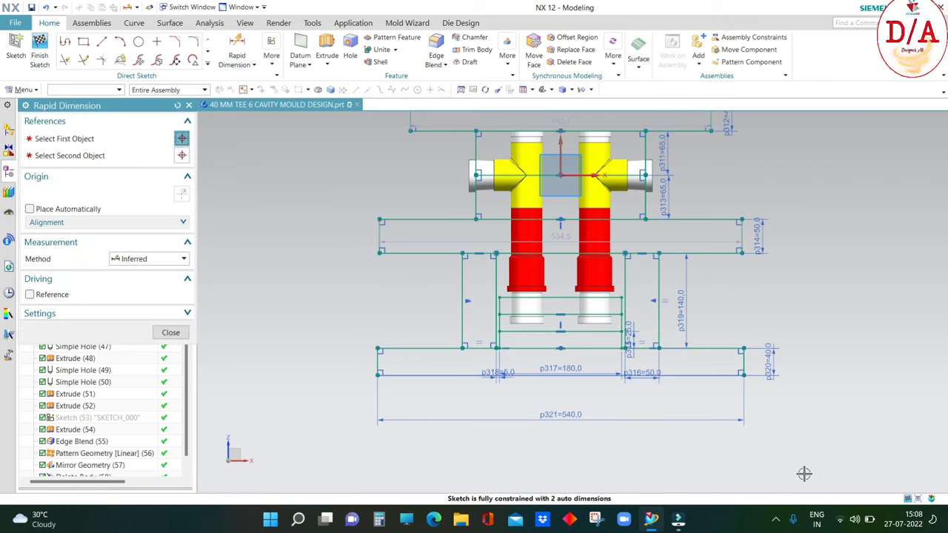
{"action": "type", "text": "500"}
{"action": "key", "text": "Return"}
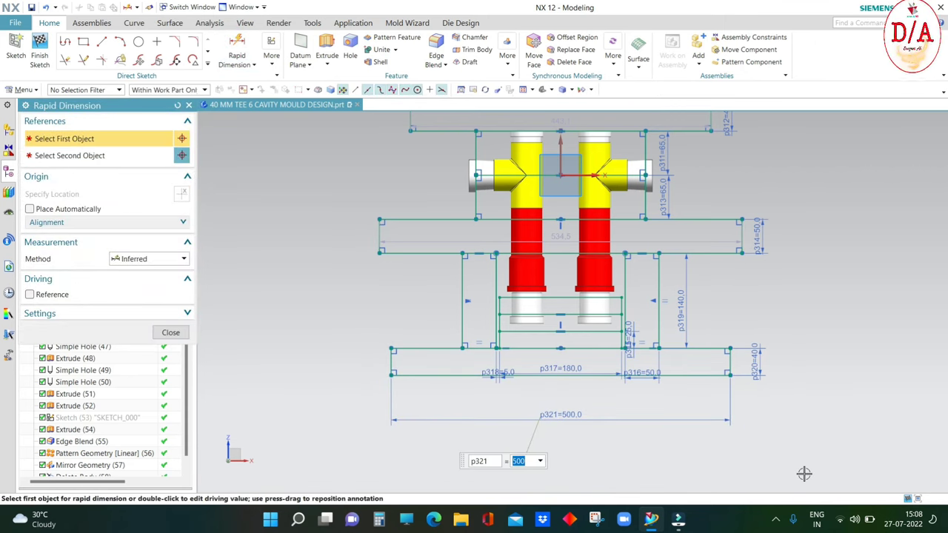
{"action": "type", "text": "0"}
{"action": "key", "text": "Return"}
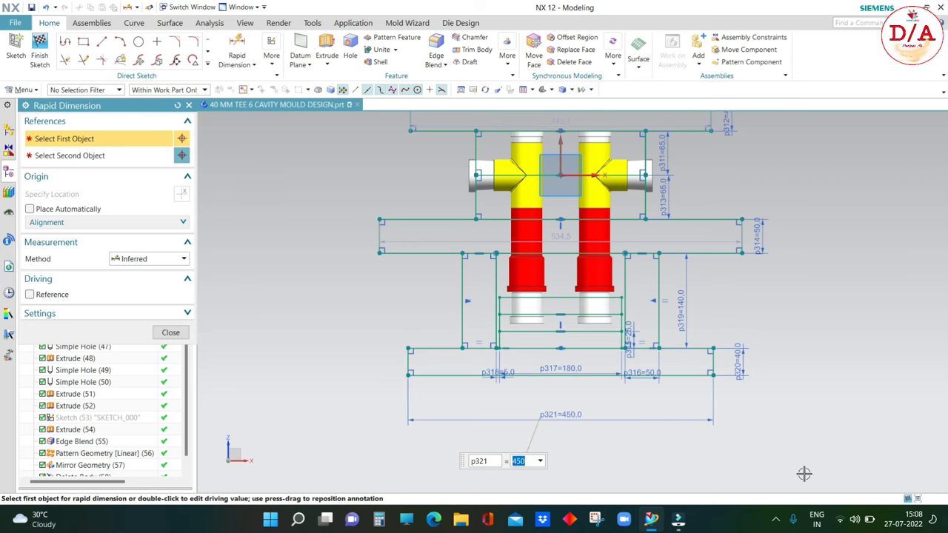
{"action": "type", "text": "0"}
{"action": "key", "text": "Return"}
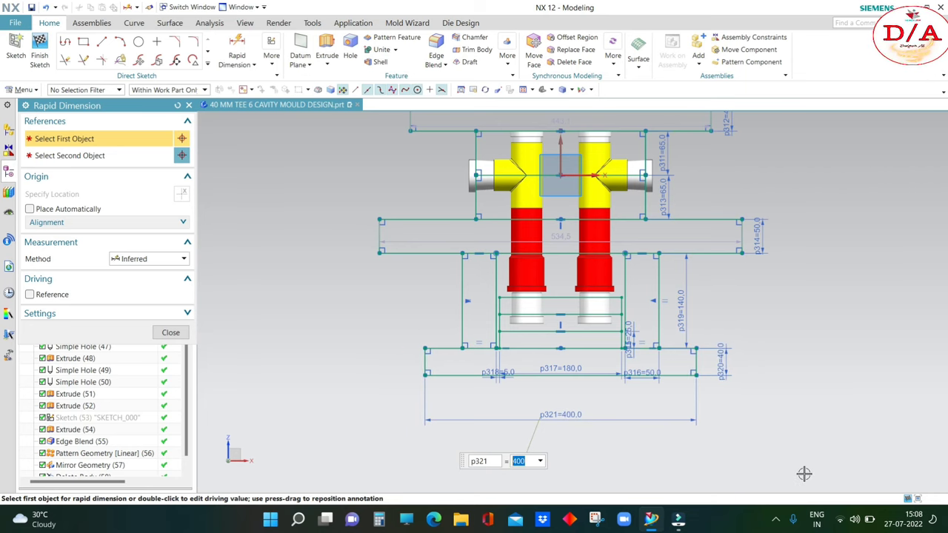
{"action": "left_click", "coordinate": [170, 333]}
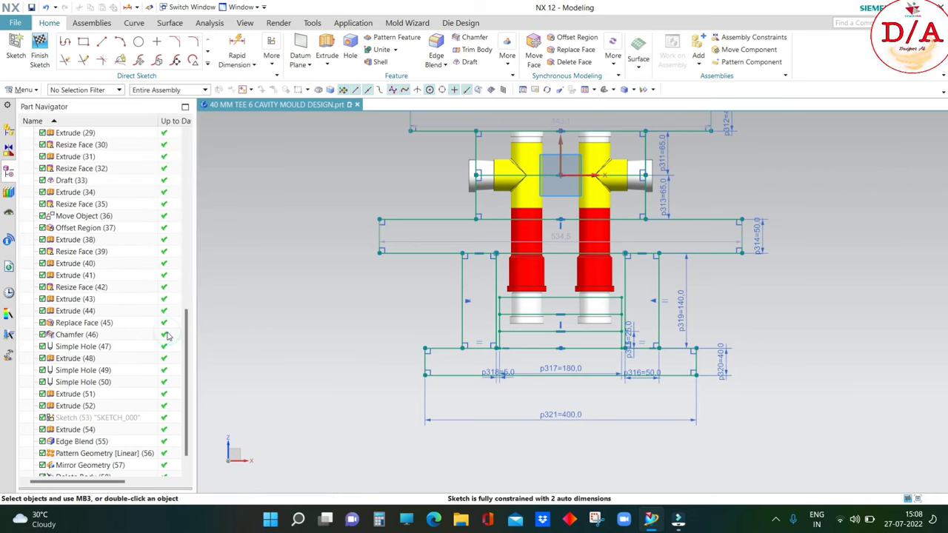
{"action": "left_click", "coordinate": [237, 52]}
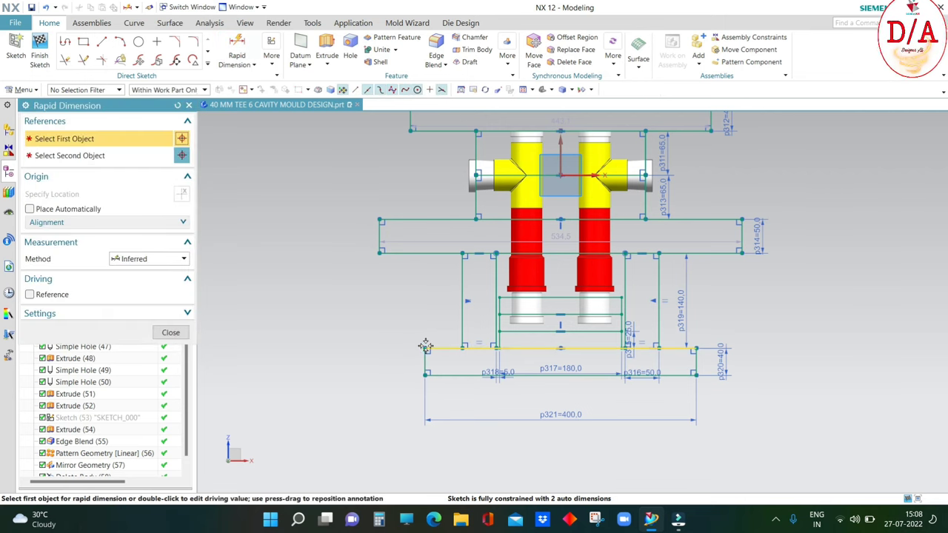
{"action": "left_click", "coordinate": [459, 348]}
{"action": "scroll", "coordinate": [439, 335], "scroll_direction": "up", "scroll_amount": 2}
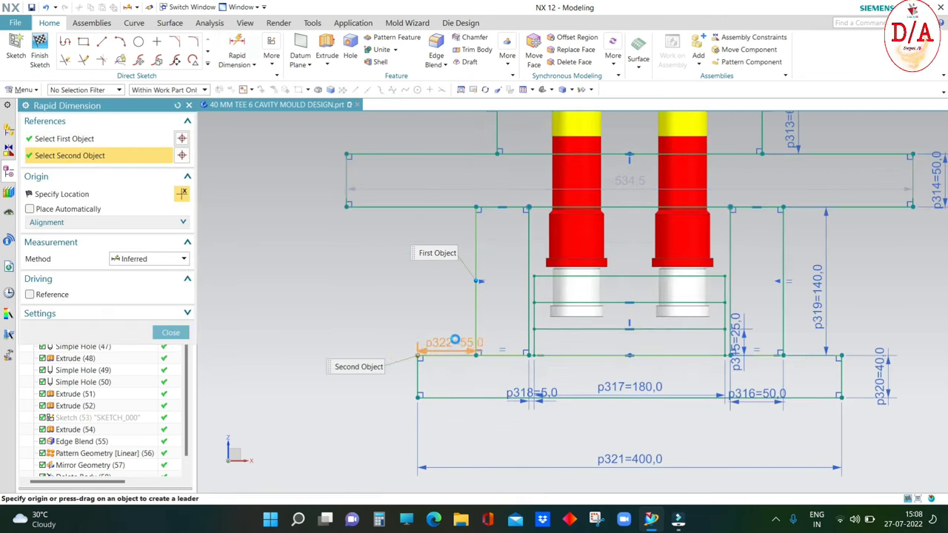
{"action": "left_click", "coordinate": [419, 370]}
{"action": "left_click", "coordinate": [448, 328]}
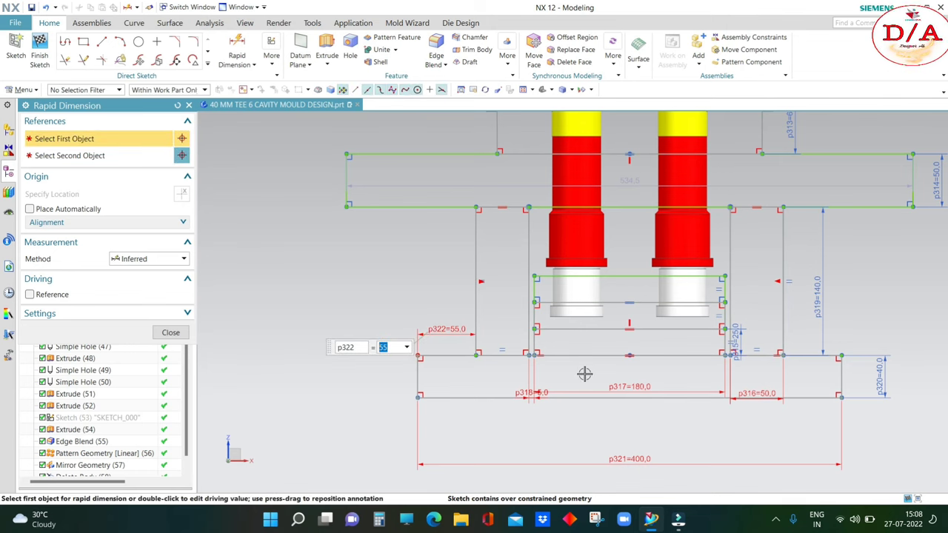
{"action": "key", "text": "Escape"}
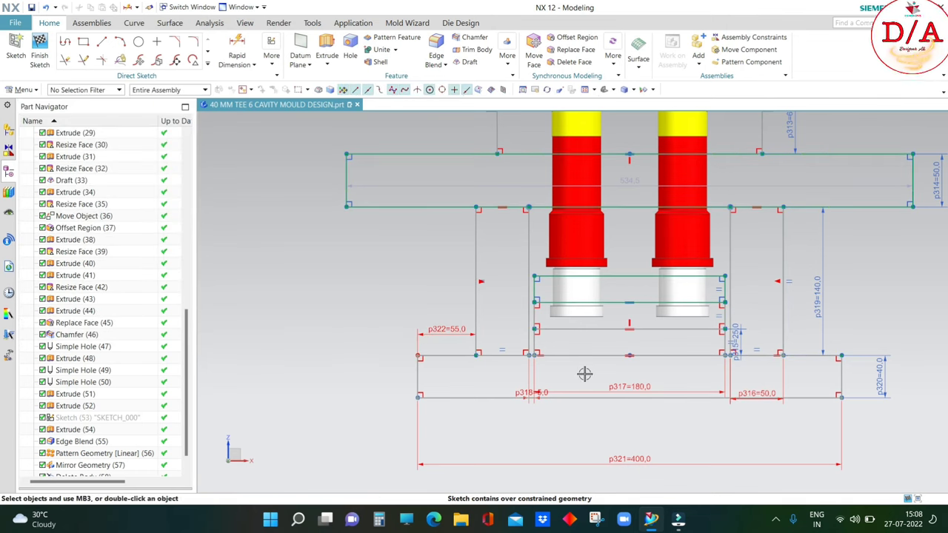
{"action": "scroll", "coordinate": [428, 321], "scroll_direction": "down", "scroll_amount": 2}
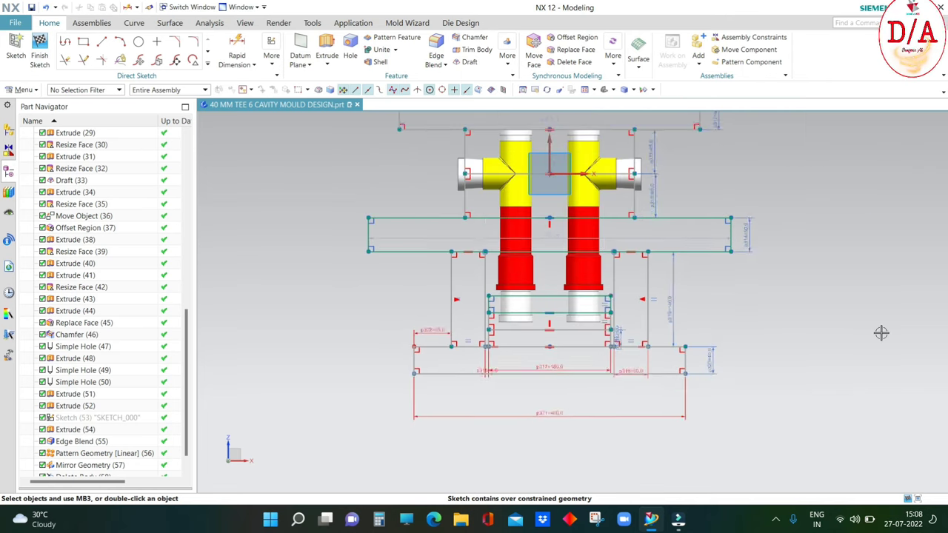
{"action": "key", "text": "ctrl+z"}
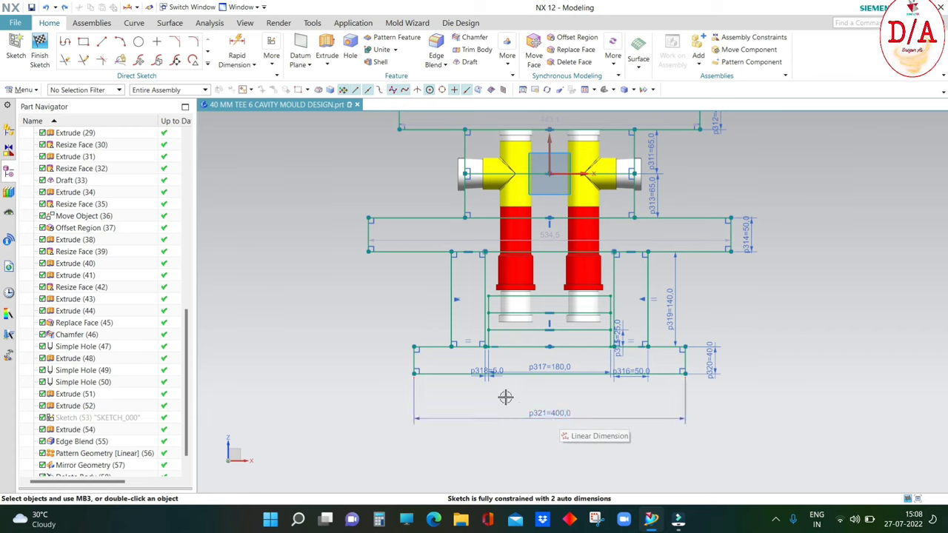
- Change p321 to 350 and add a 5.0 offset dimension from the plate corner
{"action": "double_click", "coordinate": [549, 412]}
{"action": "type", "text": "350"}
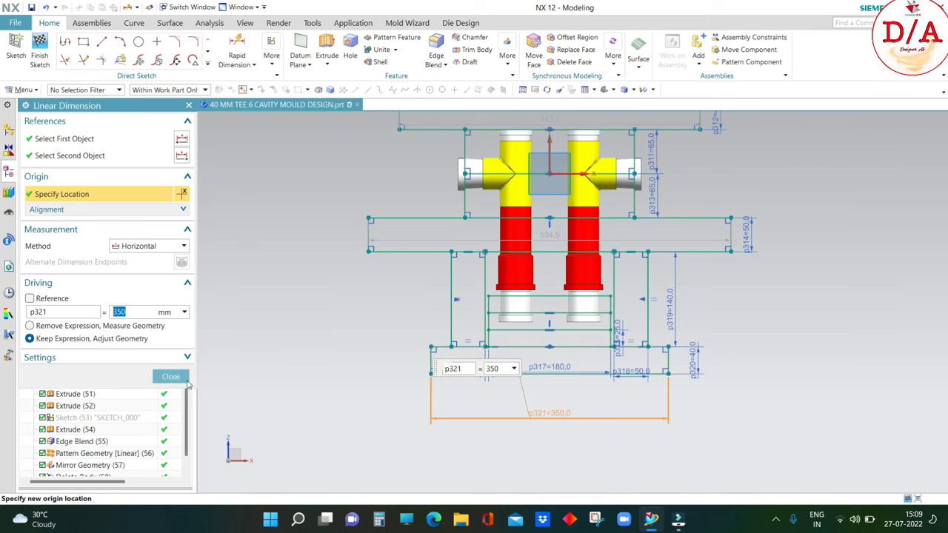
{"action": "left_click", "coordinate": [171, 376]}
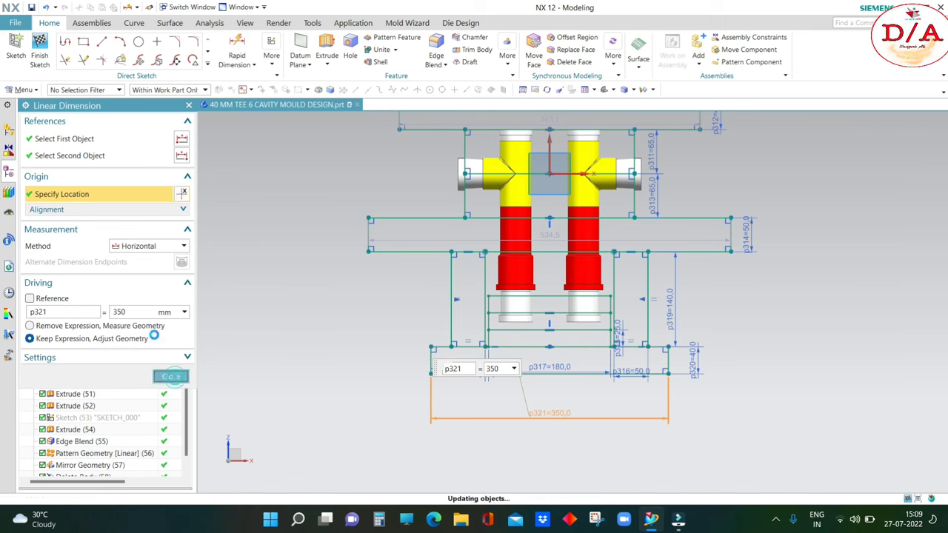
{"action": "left_click", "coordinate": [236, 46]}
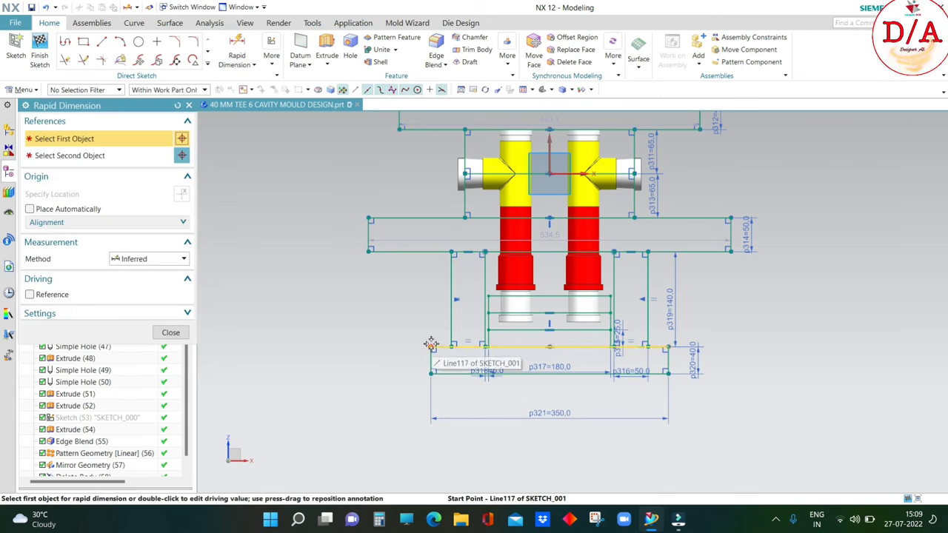
{"action": "left_click", "coordinate": [431, 346]}
{"action": "scroll", "coordinate": [452, 334], "scroll_direction": "up", "scroll_amount": 2}
{"action": "left_click", "coordinate": [441, 325]}
{"action": "scroll", "coordinate": [433, 322], "scroll_direction": "up", "scroll_amount": 2}
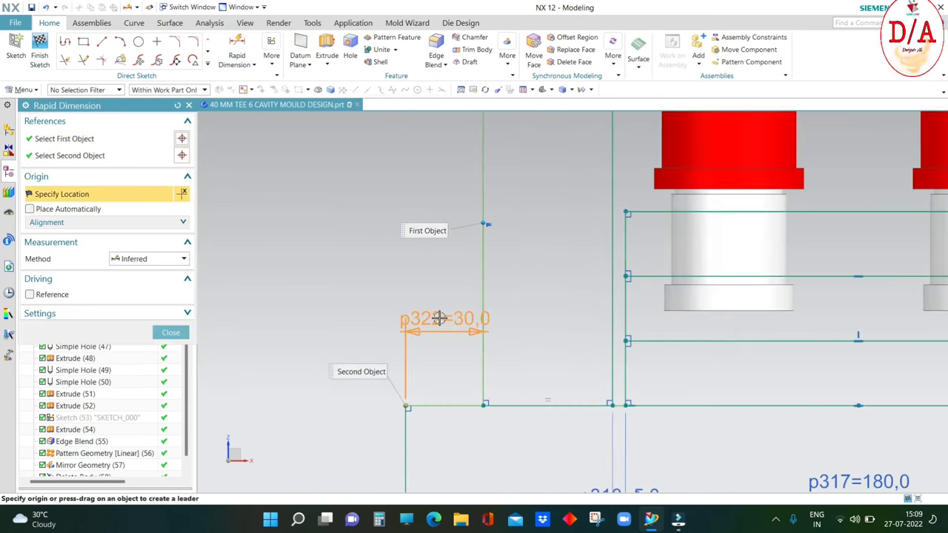
{"action": "scroll", "coordinate": [426, 326], "scroll_direction": "up", "scroll_amount": 2}
{"action": "scroll", "coordinate": [426, 325], "scroll_direction": "down", "scroll_amount": 3}
{"action": "left_click", "coordinate": [459, 348]}
{"action": "middle_click", "coordinate": [459, 348]}
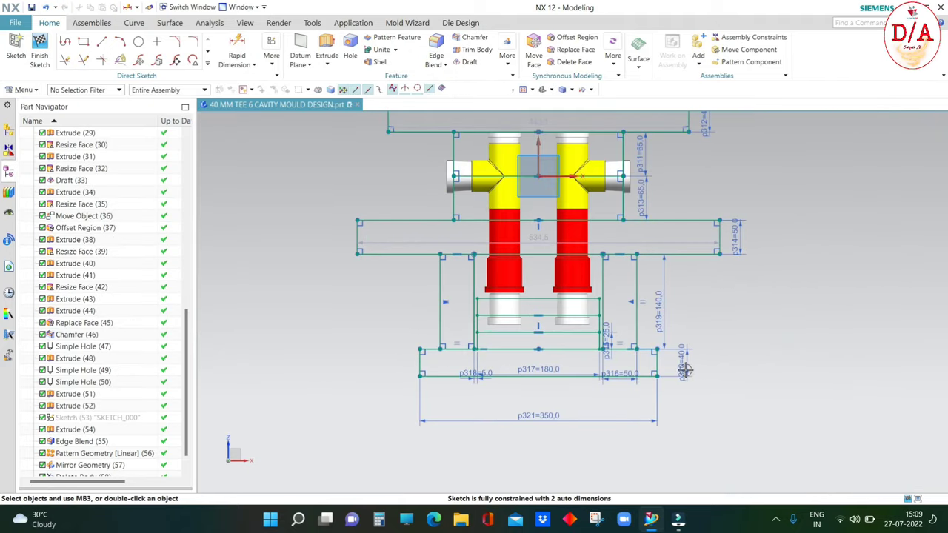
- Widen the middle plate symmetrically to about 681.7
{"action": "scroll", "coordinate": [712, 387], "scroll_direction": "up", "scroll_amount": 3}
{"action": "scroll", "coordinate": [600, 412], "scroll_direction": "down", "scroll_amount": 3}
{"action": "scroll", "coordinate": [804, 319], "scroll_direction": "up", "scroll_amount": 1}
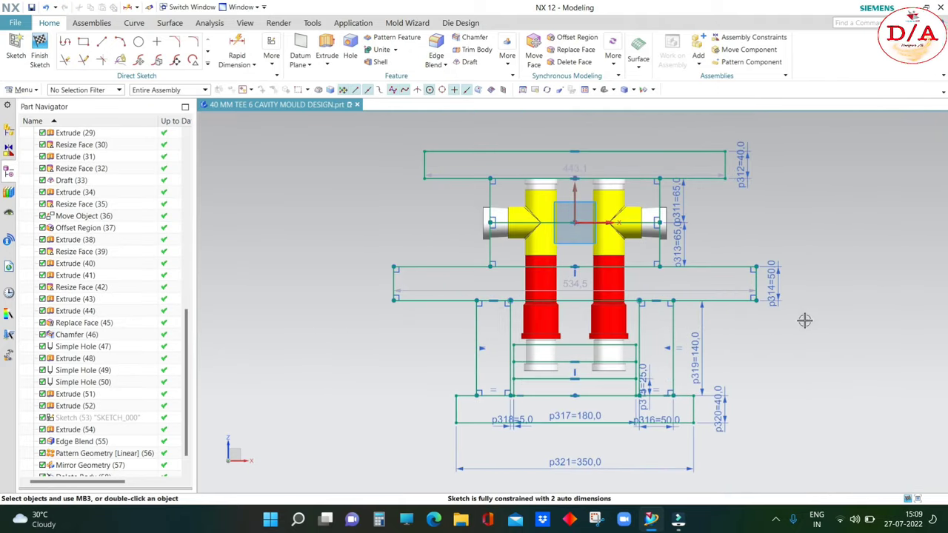
{"action": "left_click_drag", "start_coordinate": [763, 270], "coordinate": [805, 273]}
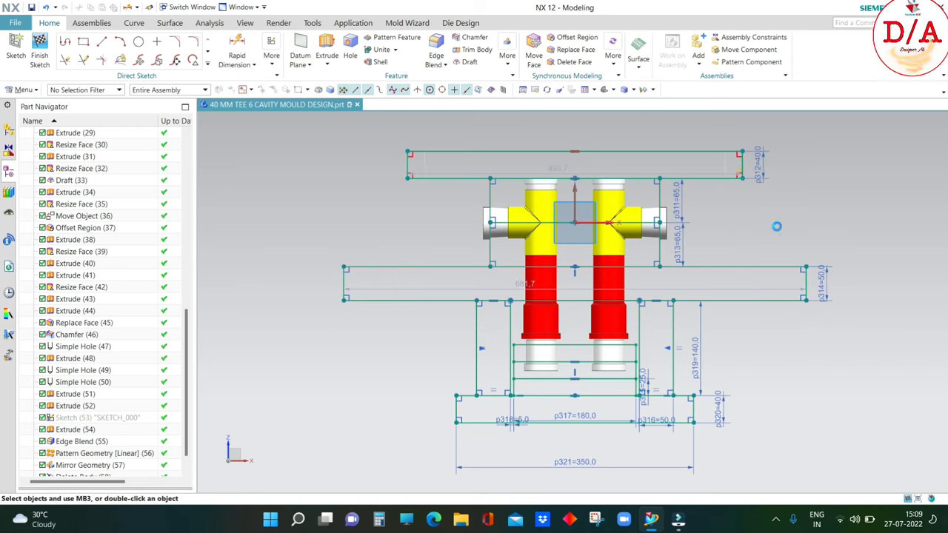
{"action": "scroll", "coordinate": [584, 355], "scroll_direction": "down", "scroll_amount": 1}
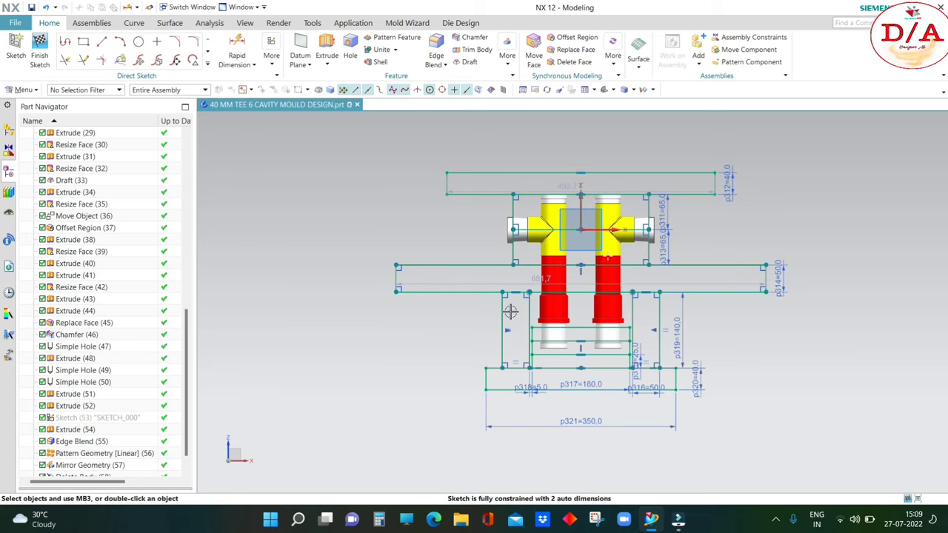
{"action": "scroll", "coordinate": [582, 359], "scroll_direction": "down", "scroll_amount": 2}
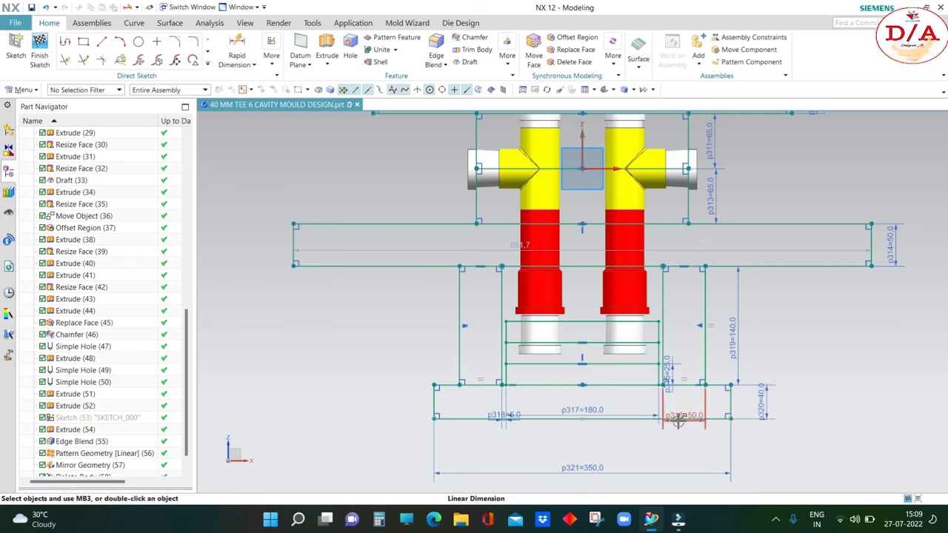
{"action": "scroll", "coordinate": [557, 358], "scroll_direction": "up", "scroll_amount": 3}
{"action": "scroll", "coordinate": [487, 313], "scroll_direction": "down", "scroll_amount": 3}
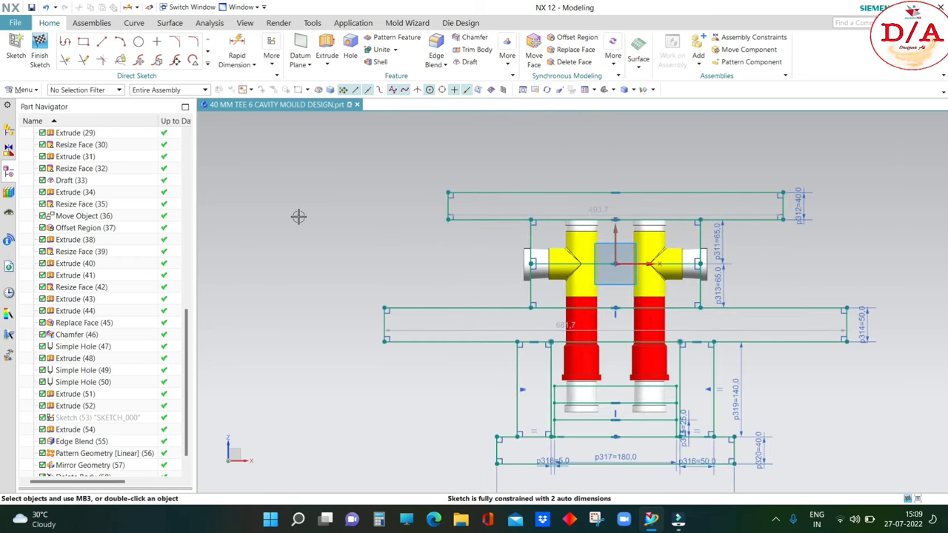
{"action": "left_click", "coordinate": [83, 42]}
{"action": "scroll", "coordinate": [552, 263], "scroll_direction": "down", "scroll_amount": 3}
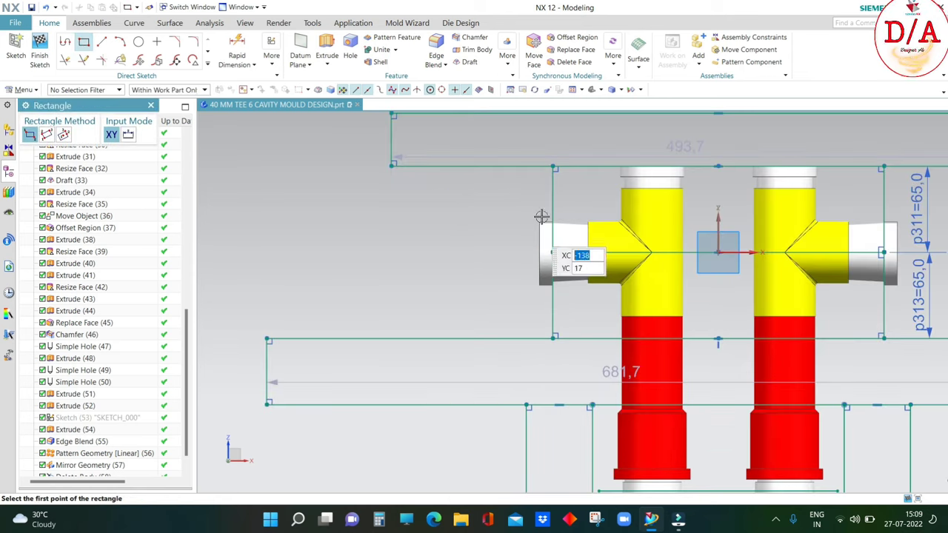
- Start a line profile at XC -125 and draw a 60-long horizontal line at 180°
{"action": "left_click", "coordinate": [66, 42]}
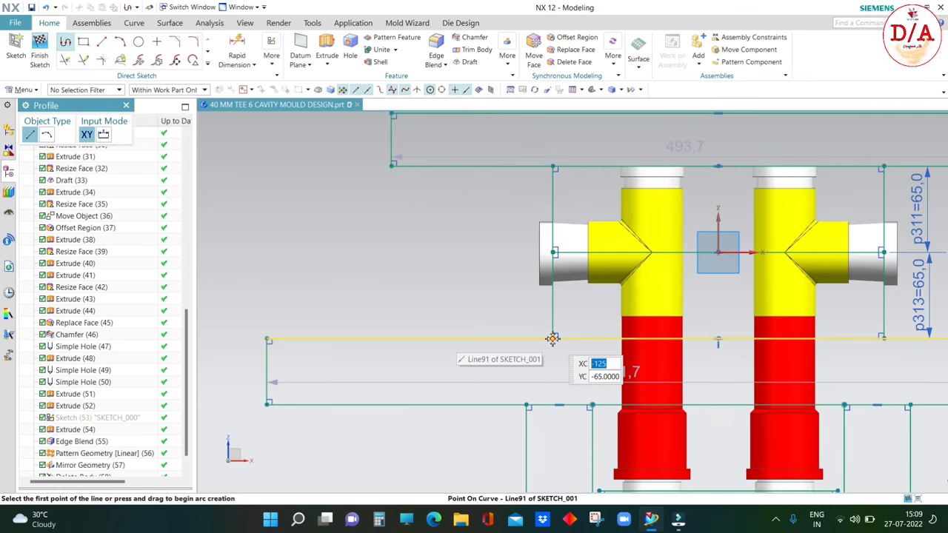
{"action": "type", "text": "-125"}
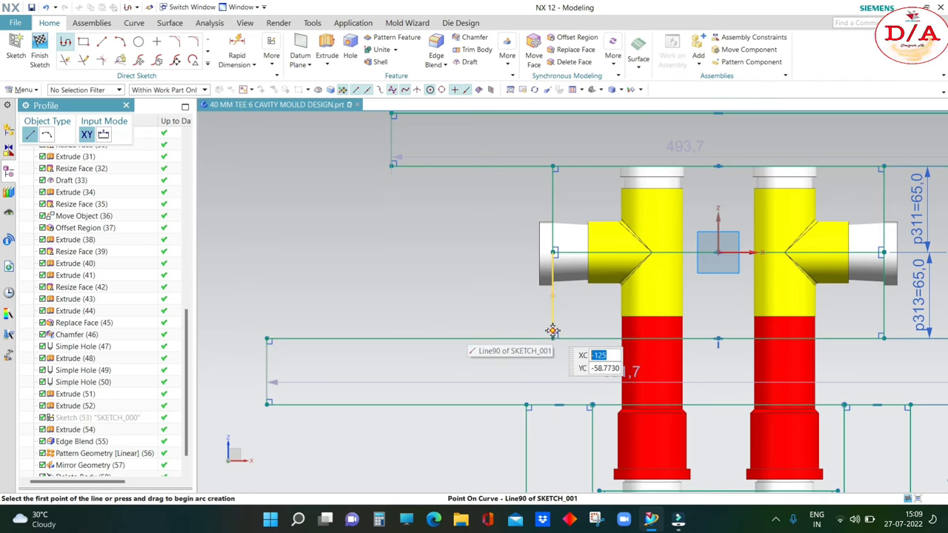
{"action": "key", "text": "Tab"}
{"action": "key", "text": "Return"}
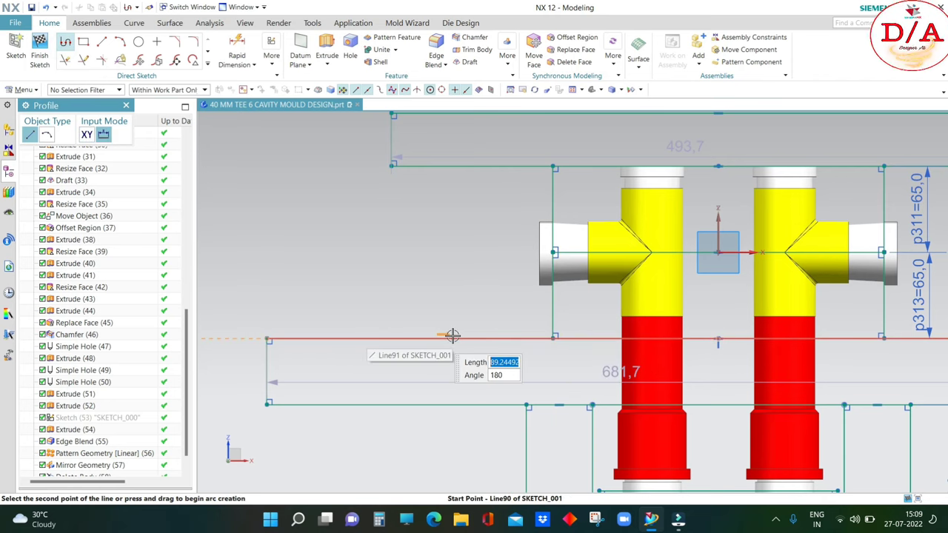
{"action": "type", "text": "60"}
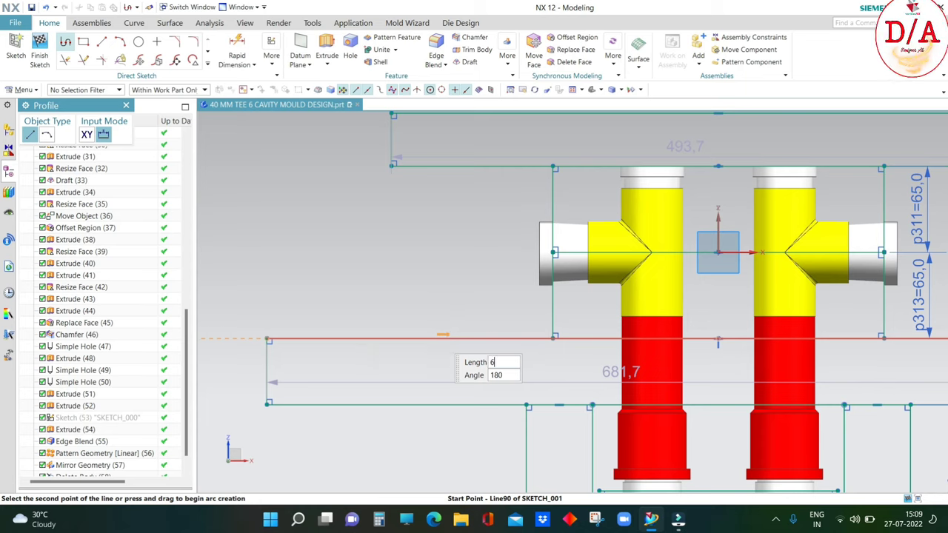
{"action": "key", "text": "Tab"}
{"action": "key", "text": "Return"}
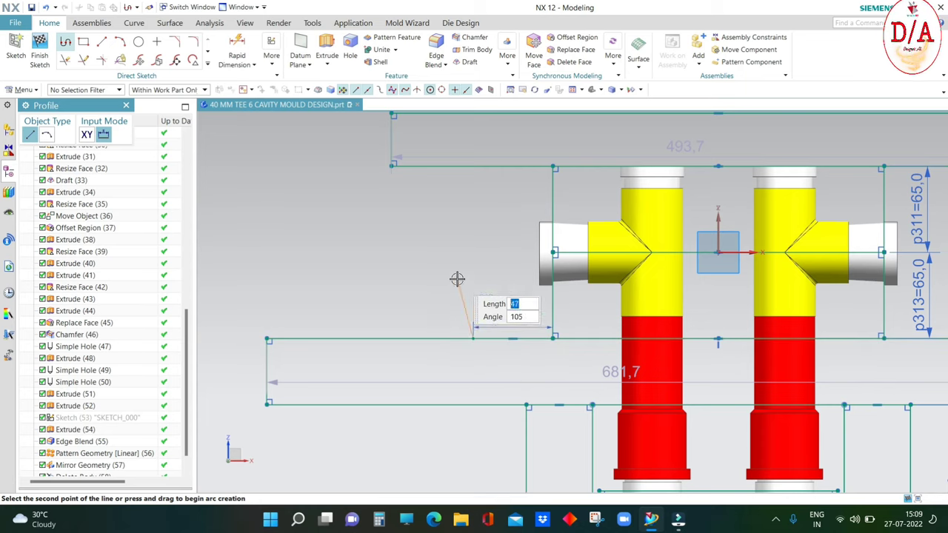
- Add the 20-long vertical line, the angled line and the top horizontal line, then finish the profile
{"action": "scroll", "coordinate": [474, 302], "scroll_direction": "up", "scroll_amount": 2}
{"action": "scroll", "coordinate": [472, 308], "scroll_direction": "up", "scroll_amount": 2}
{"action": "type", "text": "20"}
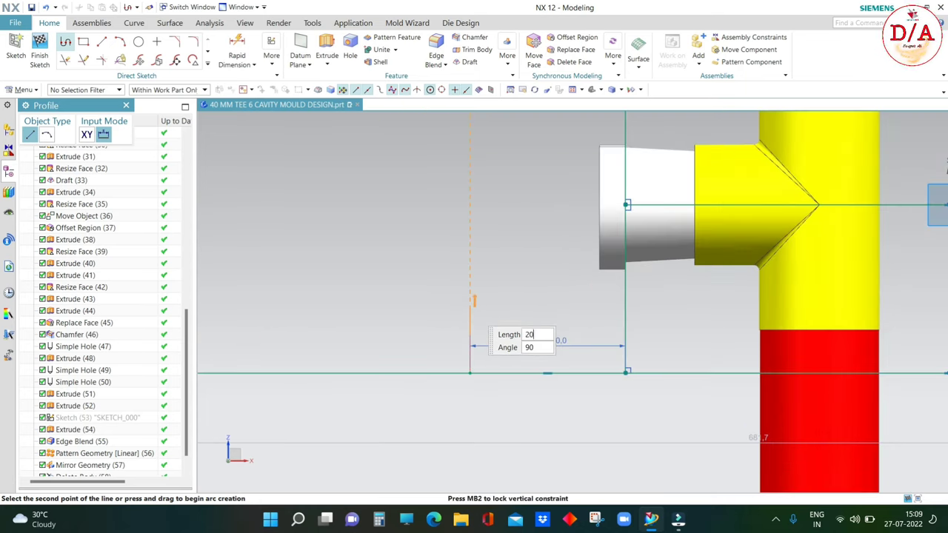
{"action": "key", "text": "Return"}
{"action": "scroll", "coordinate": [474, 317], "scroll_direction": "down", "scroll_amount": 1}
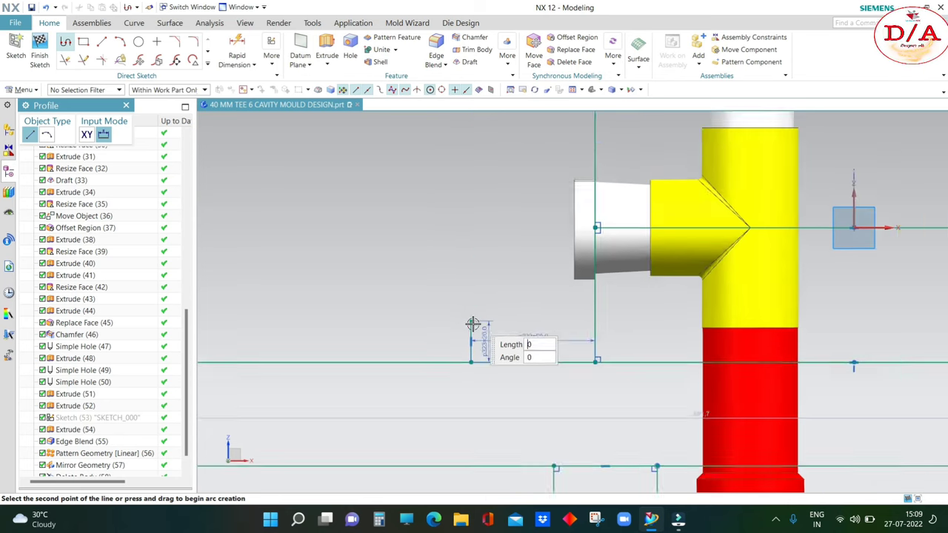
{"action": "scroll", "coordinate": [504, 259], "scroll_direction": "down", "scroll_amount": 1}
{"action": "left_click", "coordinate": [502, 184]}
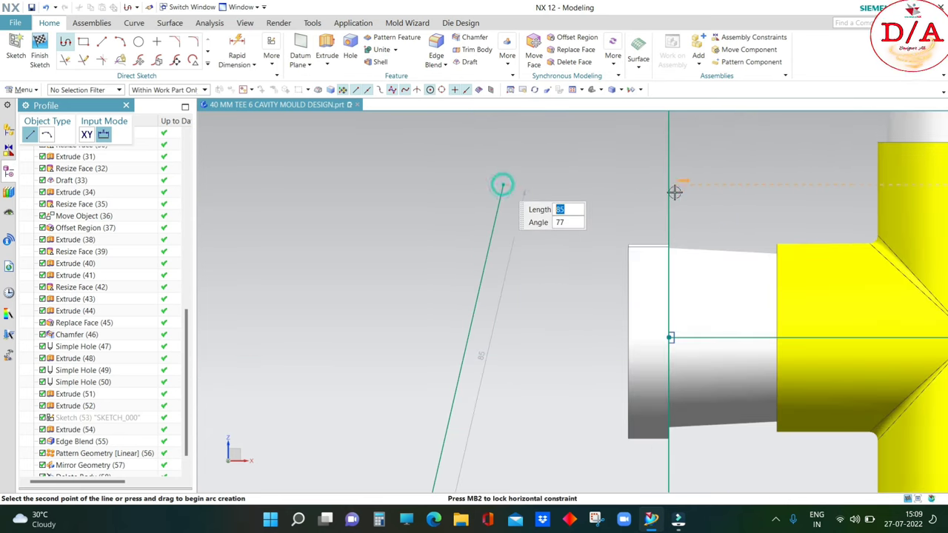
{"action": "left_click", "coordinate": [669, 185]}
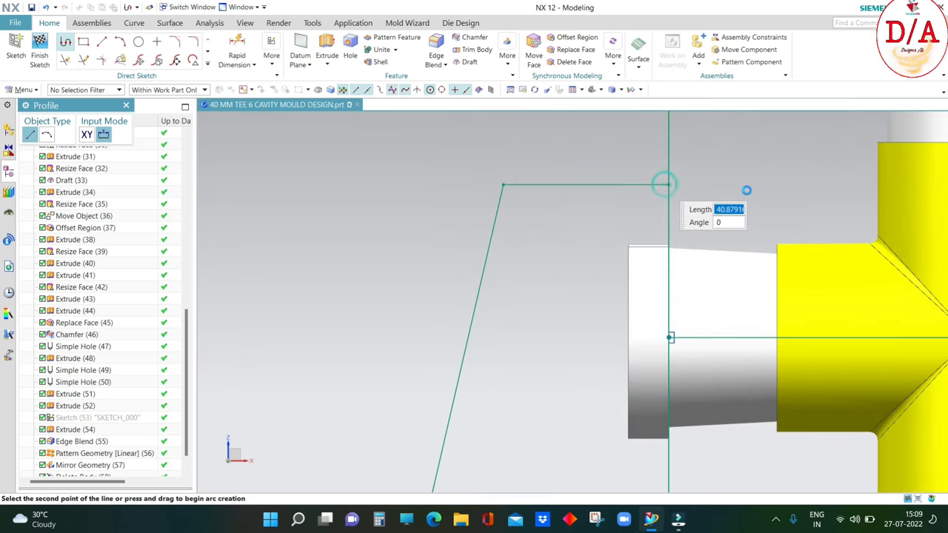
{"action": "key", "text": "Escape"}
- Dimension the wedge profile's vertical height as 115 (p324)
{"action": "scroll", "coordinate": [585, 173], "scroll_direction": "up", "scroll_amount": 5}
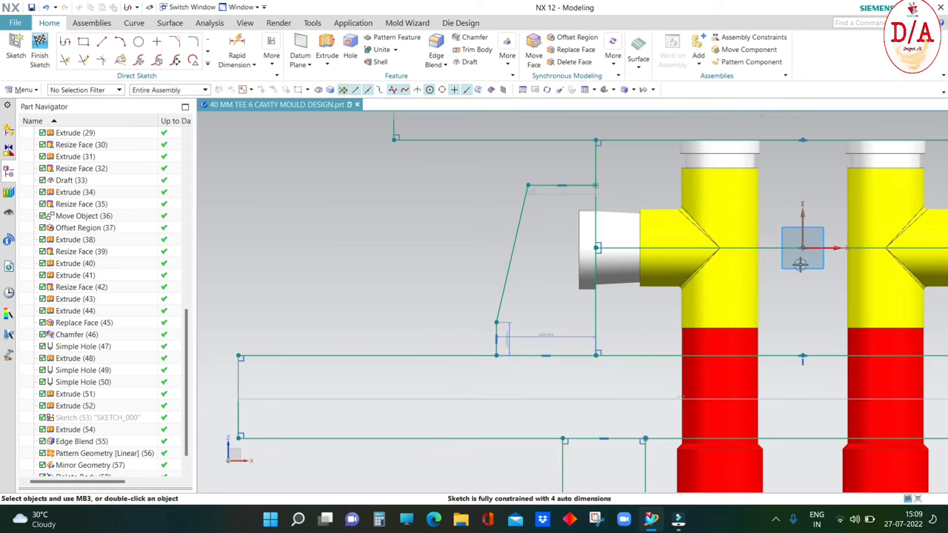
{"action": "scroll", "coordinate": [560, 161], "scroll_direction": "down", "scroll_amount": 3}
{"action": "left_click", "coordinate": [232, 41]}
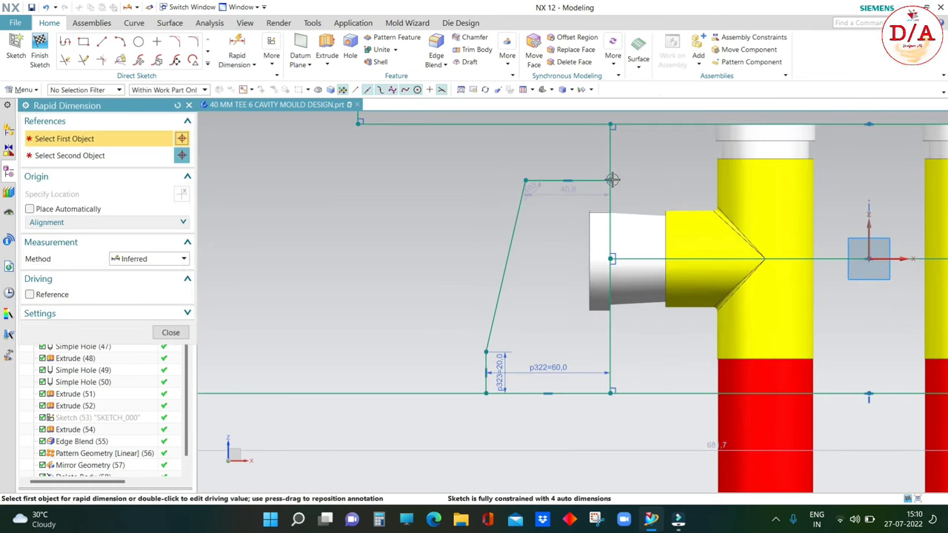
{"action": "left_click", "coordinate": [609, 180]}
{"action": "left_click", "coordinate": [611, 394]}
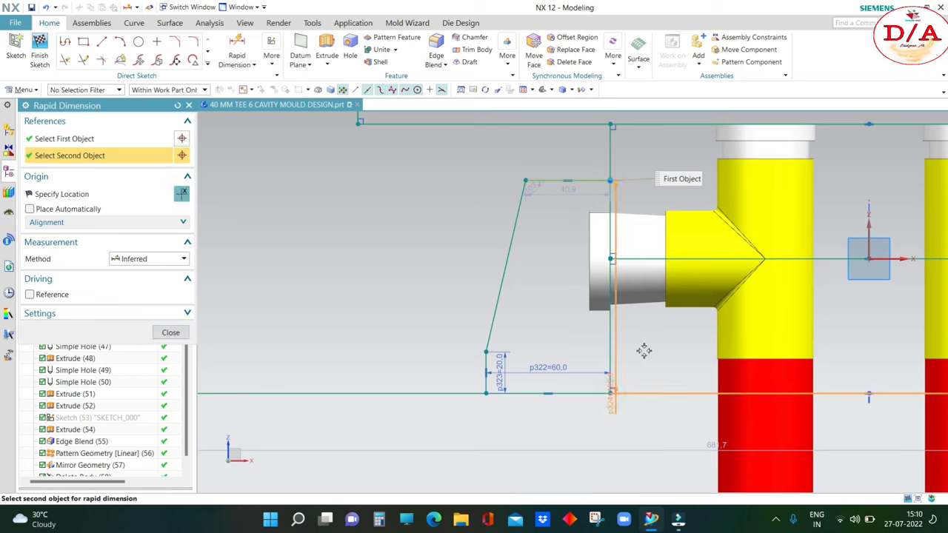
{"action": "left_click", "coordinate": [735, 369]}
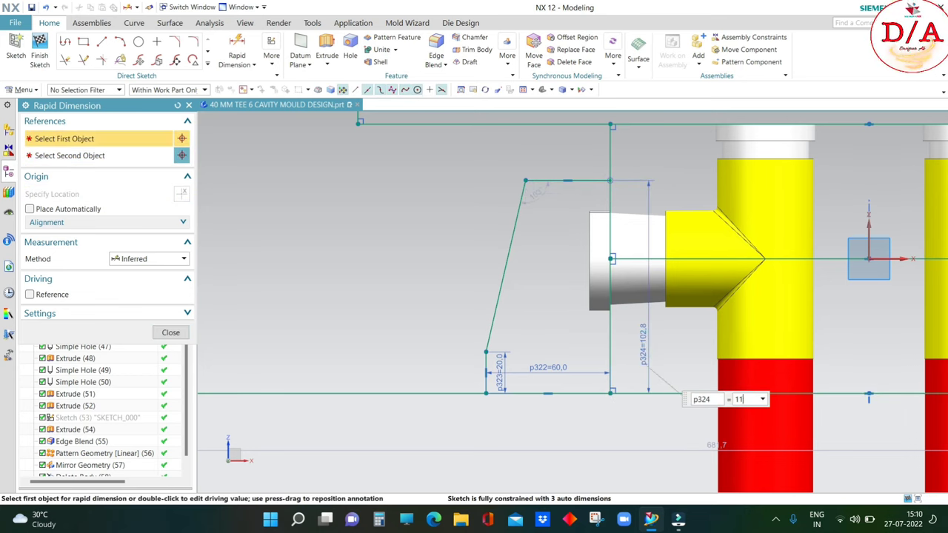
{"action": "type", "text": "115"}
{"action": "key", "text": "Return"}
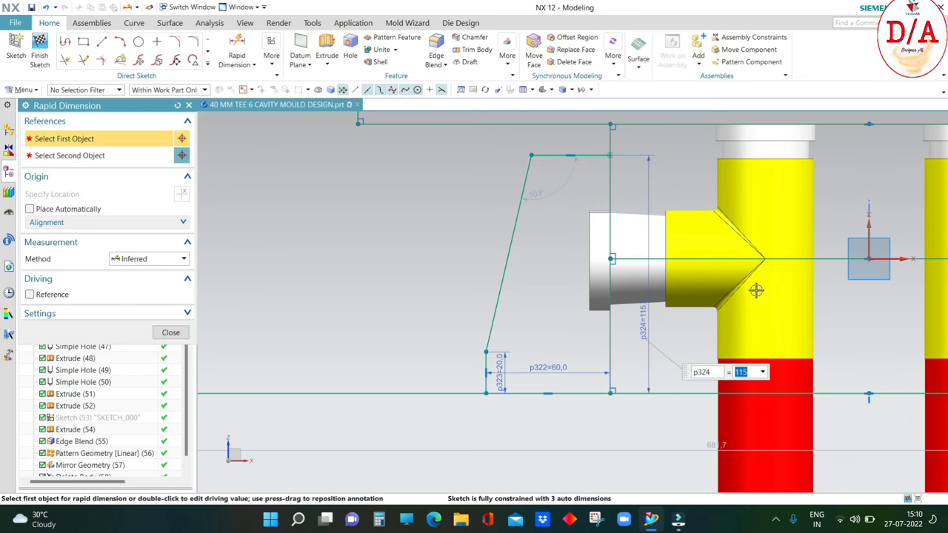
- Dimension the angle between the top edge and sloped line as 100° (p325)
{"action": "scroll", "coordinate": [490, 337], "scroll_direction": "up", "scroll_amount": 2}
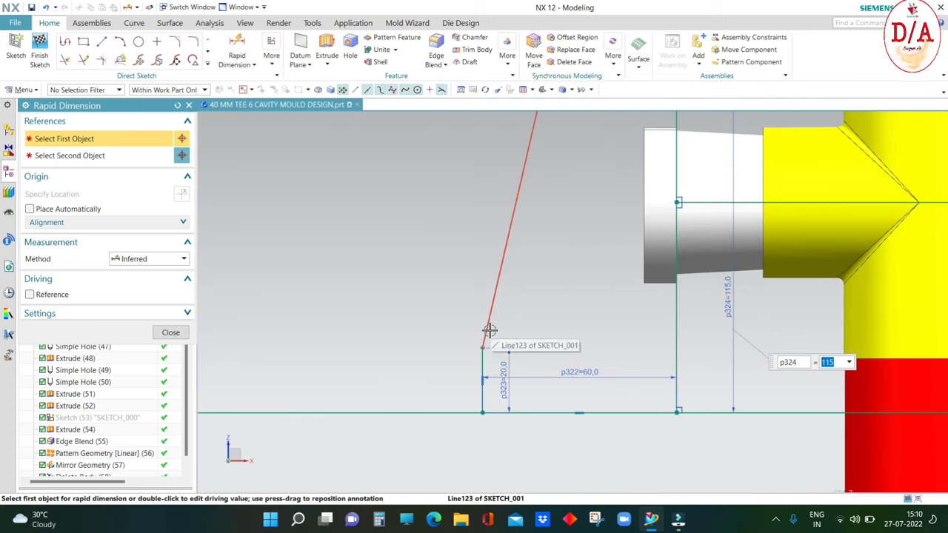
{"action": "scroll", "coordinate": [550, 235], "scroll_direction": "down", "scroll_amount": 5}
{"action": "scroll", "coordinate": [526, 199], "scroll_direction": "up", "scroll_amount": 5}
{"action": "left_click", "coordinate": [509, 198]}
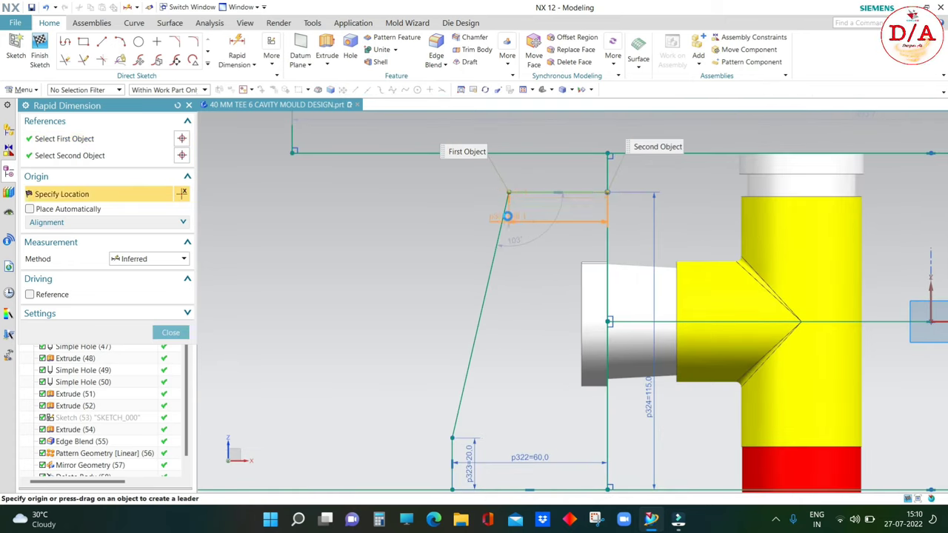
{"action": "left_click", "coordinate": [496, 237]}
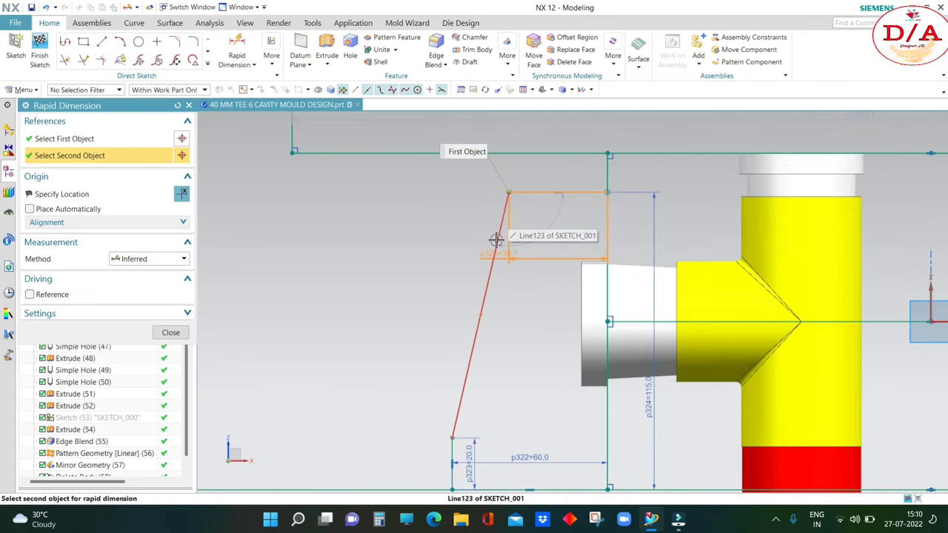
{"action": "left_click", "coordinate": [557, 214]}
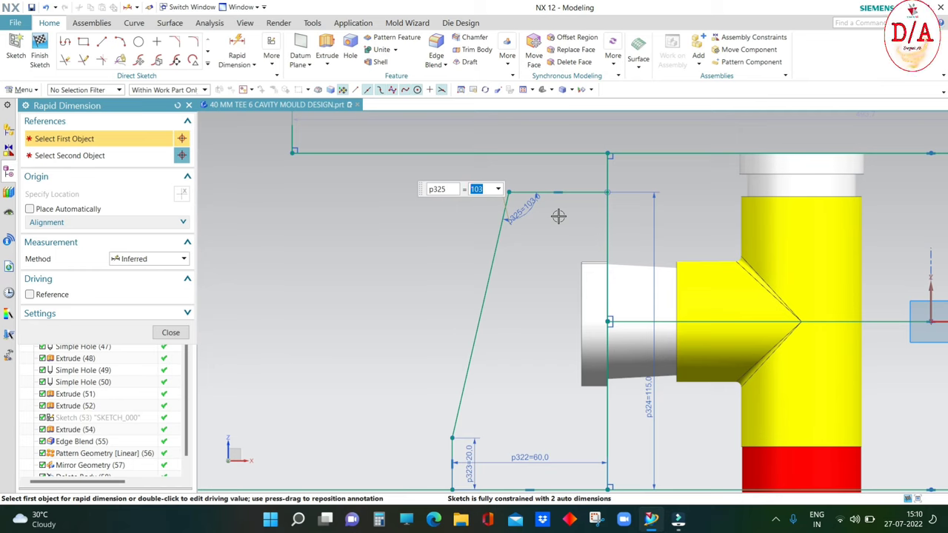
{"action": "type", "text": "100"}
{"action": "key", "text": "Return"}
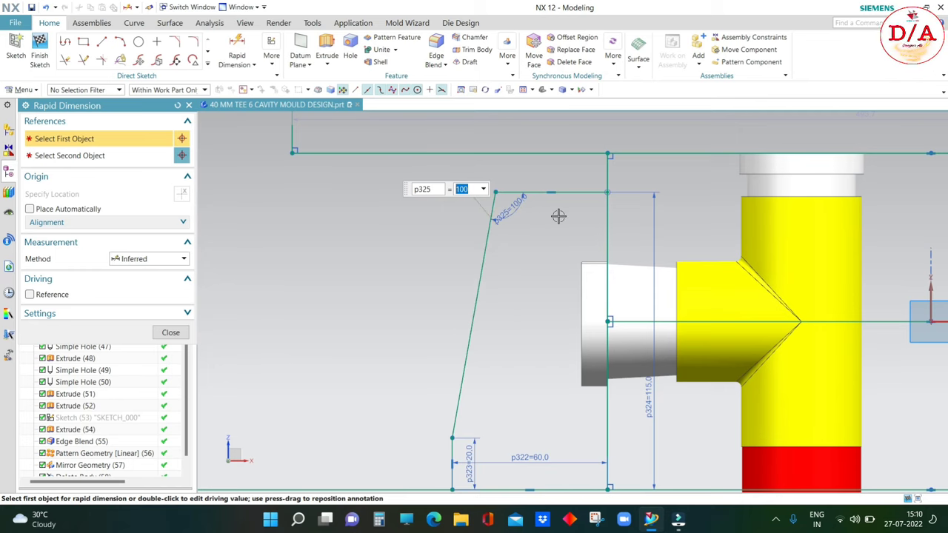
{"action": "left_click", "coordinate": [170, 332]}
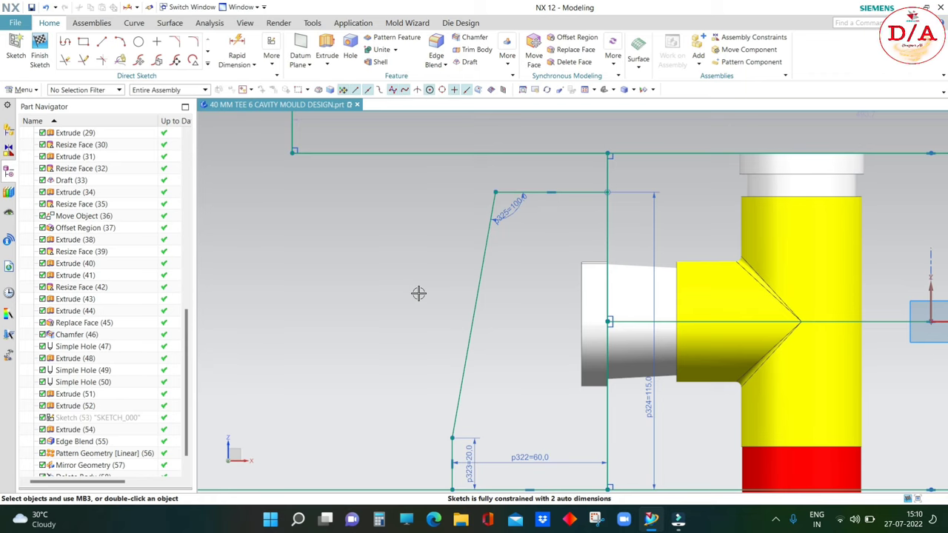
- Move the angle dimension label outward for readability
{"action": "scroll", "coordinate": [534, 292], "scroll_direction": "down", "scroll_amount": 2}
{"action": "scroll", "coordinate": [523, 265], "scroll_direction": "down", "scroll_amount": 1}
{"action": "scroll", "coordinate": [501, 237], "scroll_direction": "up", "scroll_amount": 3}
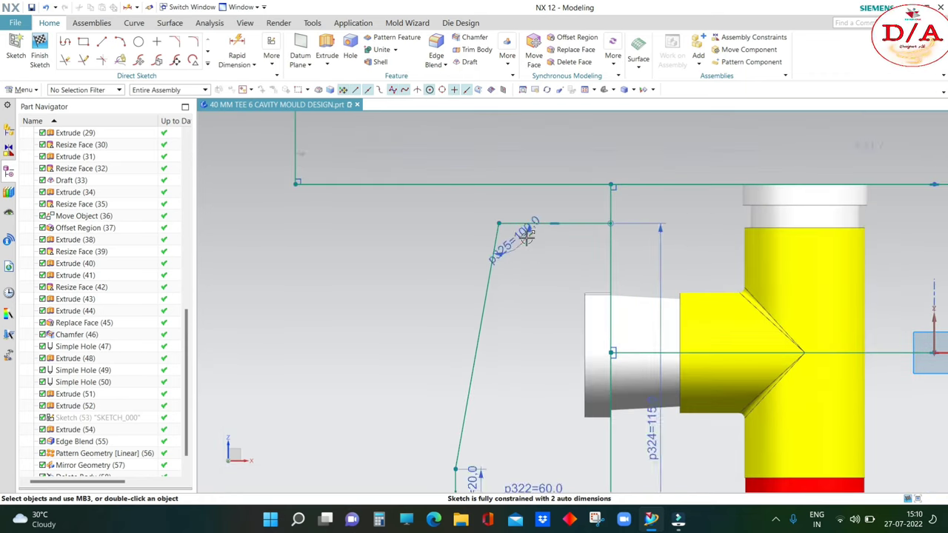
{"action": "left_click_drag", "start_coordinate": [519, 234], "coordinate": [522, 250]}
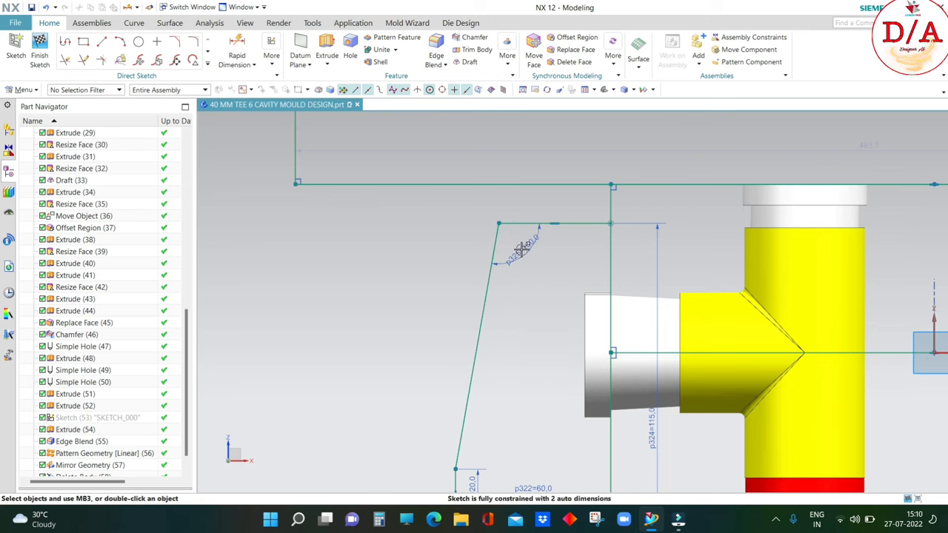
{"action": "scroll", "coordinate": [495, 296], "scroll_direction": "down", "scroll_amount": 2}
{"action": "scroll", "coordinate": [482, 323], "scroll_direction": "up", "scroll_amount": 2}
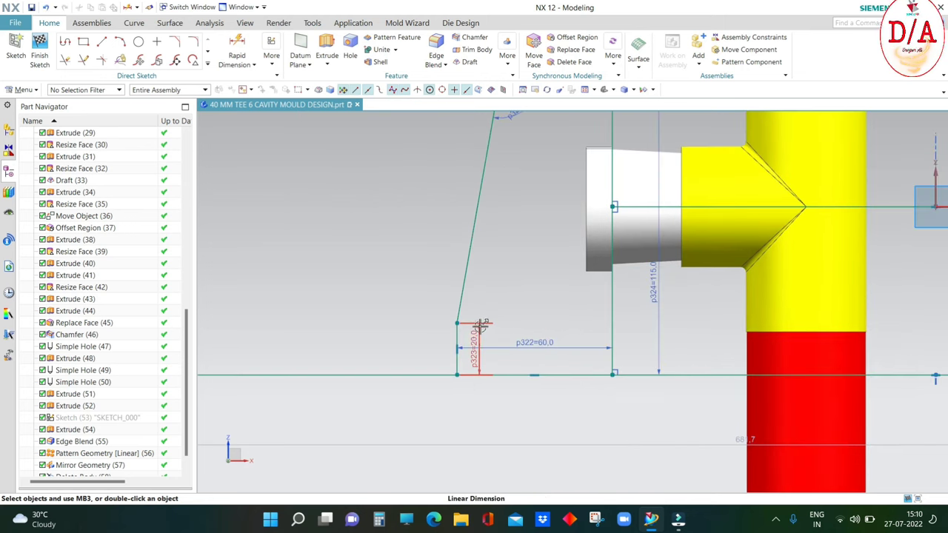
- Change the bottom step dimension p323 from 20 to 25
{"action": "double_click", "coordinate": [480, 337]}
{"action": "type", "text": "25"}
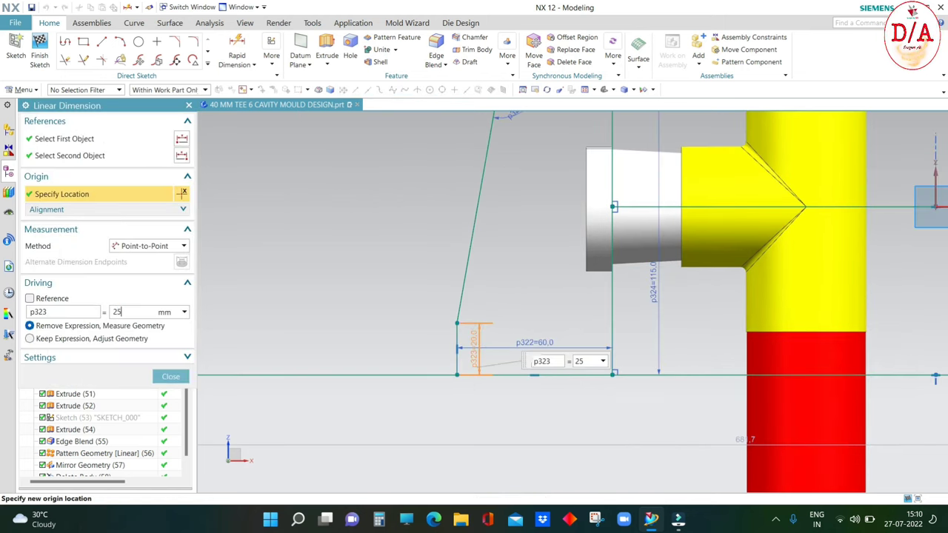
{"action": "key", "text": "Return"}
{"action": "left_click", "coordinate": [170, 377]}
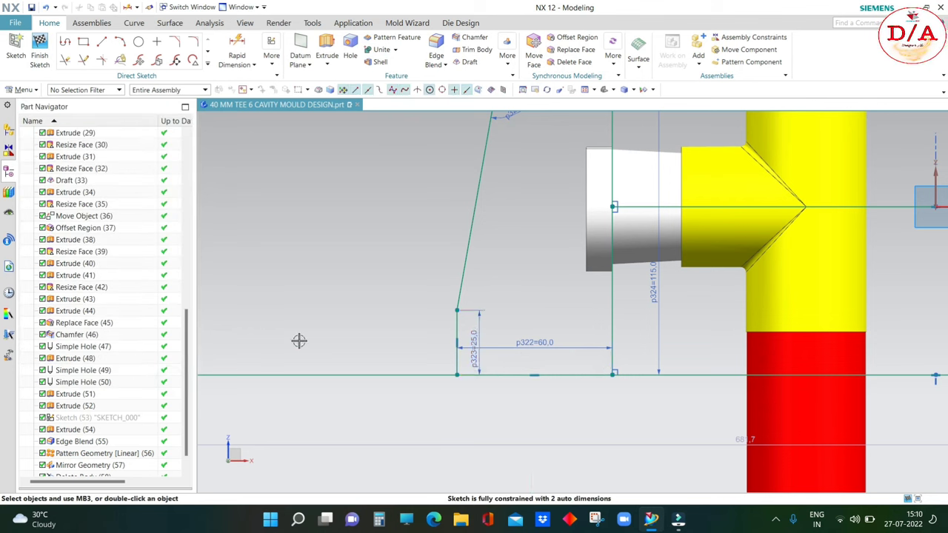
{"action": "scroll", "coordinate": [515, 306], "scroll_direction": "down", "scroll_amount": 3}
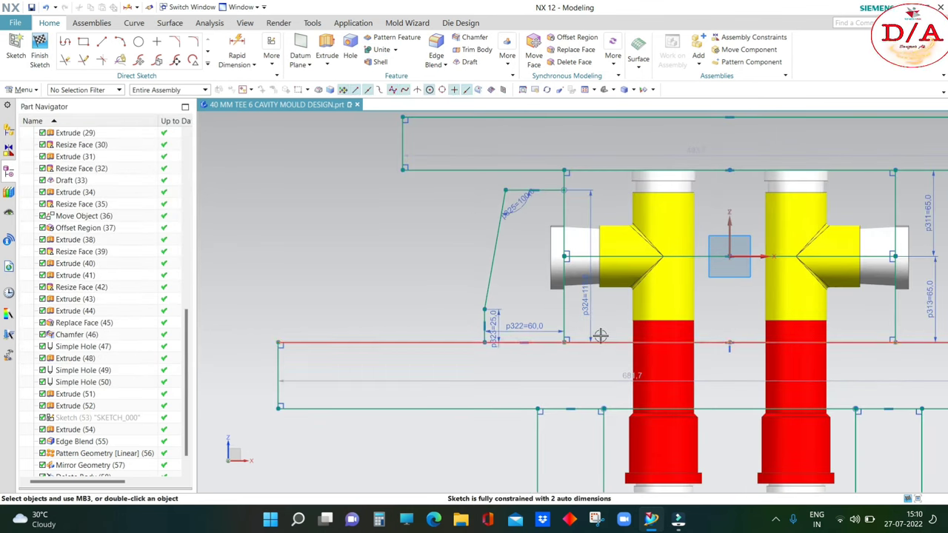
- Draw the slider outline under the top plate: vertical side, base, sloped side and short closing line
{"action": "left_click", "coordinate": [65, 42]}
{"action": "scroll", "coordinate": [476, 301], "scroll_direction": "up", "scroll_amount": 2}
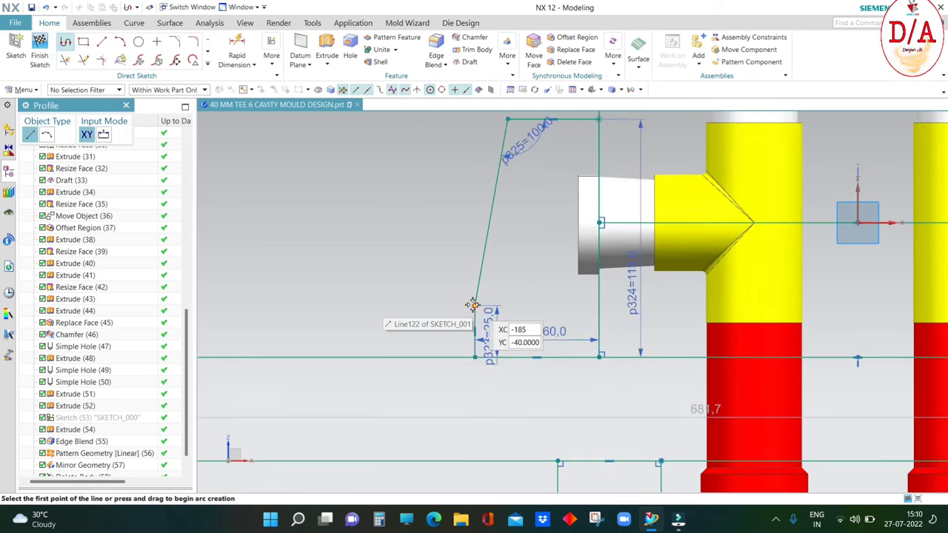
{"action": "scroll", "coordinate": [440, 234], "scroll_direction": "down", "scroll_amount": 3}
{"action": "scroll", "coordinate": [440, 234], "scroll_direction": "up", "scroll_amount": 2}
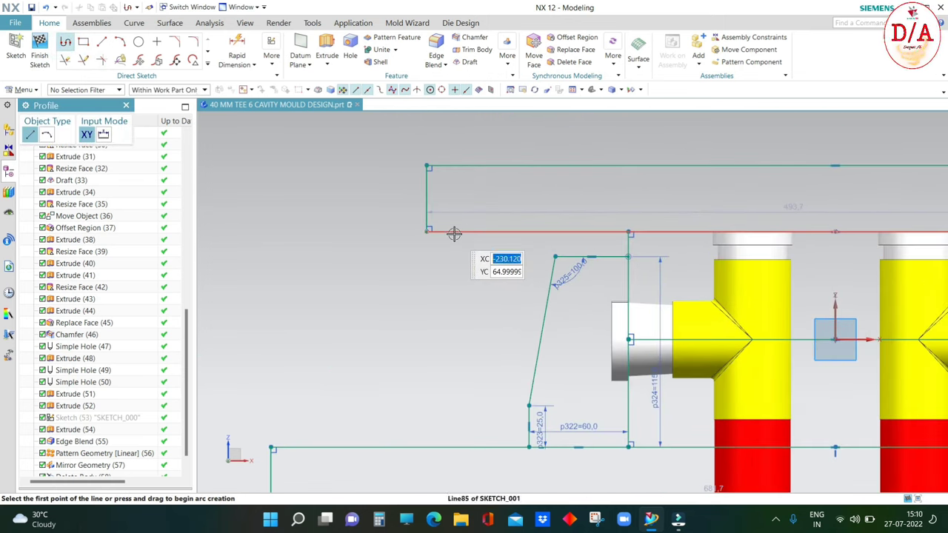
{"action": "left_click", "coordinate": [453, 233]}
{"action": "left_click", "coordinate": [455, 394]}
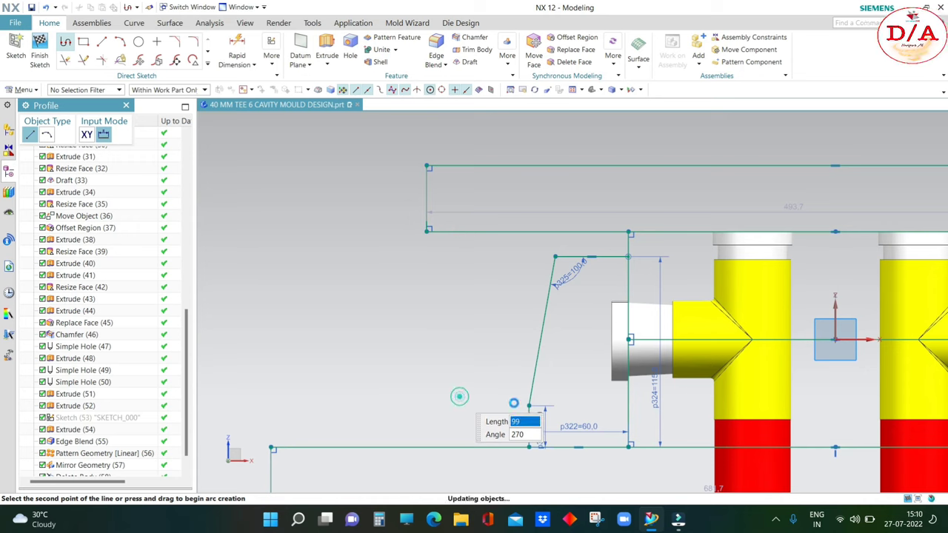
{"action": "scroll", "coordinate": [519, 393], "scroll_direction": "up", "scroll_amount": 2}
{"action": "left_click", "coordinate": [527, 393]}
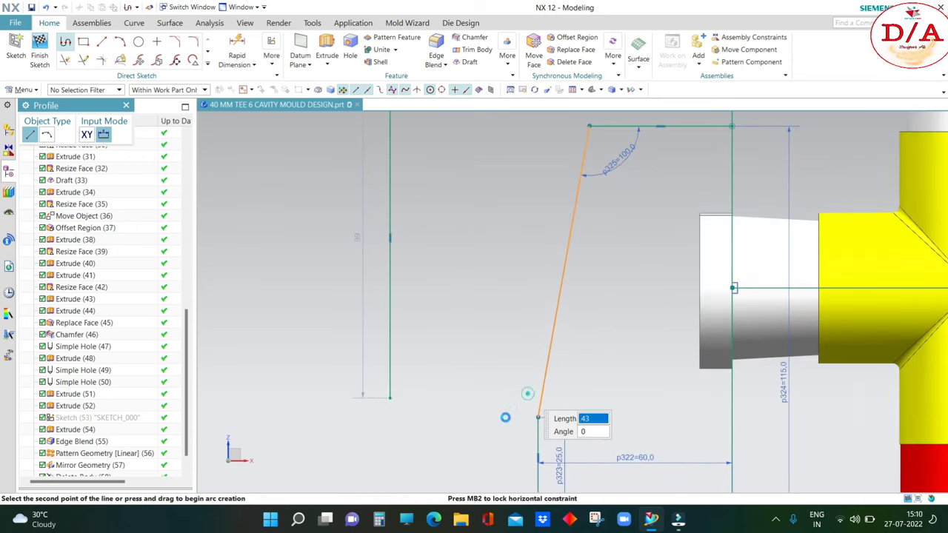
{"action": "scroll", "coordinate": [527, 296], "scroll_direction": "down", "scroll_amount": 1}
{"action": "scroll", "coordinate": [550, 187], "scroll_direction": "up", "scroll_amount": 2}
{"action": "left_click", "coordinate": [568, 156]}
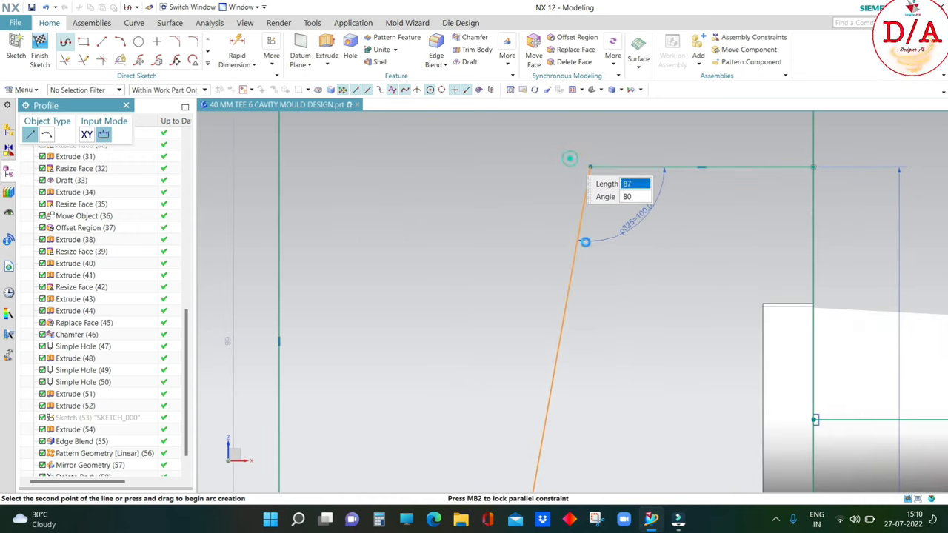
{"action": "scroll", "coordinate": [582, 195], "scroll_direction": "down", "scroll_amount": 1}
{"action": "scroll", "coordinate": [582, 222], "scroll_direction": "up", "scroll_amount": 2}
{"action": "scroll", "coordinate": [585, 229], "scroll_direction": "up", "scroll_amount": 1}
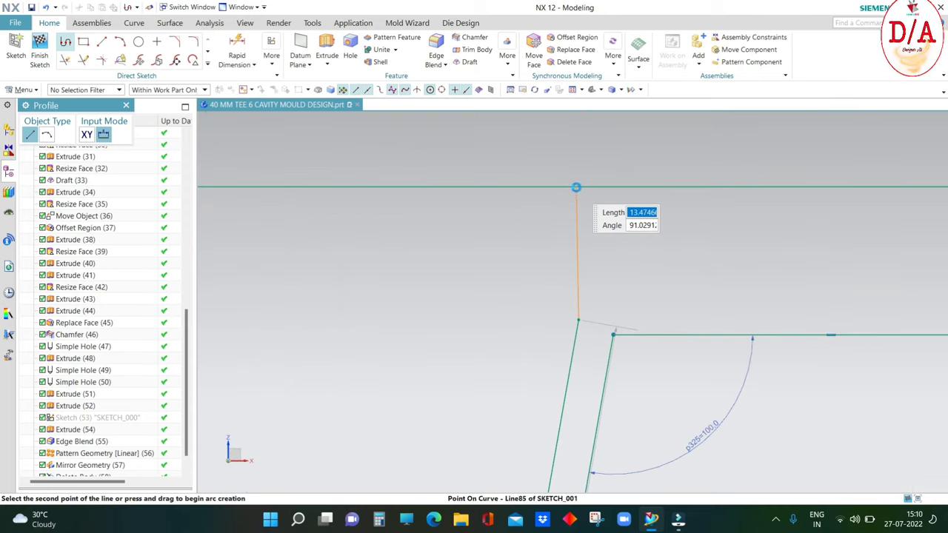
{"action": "left_click", "coordinate": [575, 186]}
{"action": "scroll", "coordinate": [651, 236], "scroll_direction": "down", "scroll_amount": 1}
{"action": "key", "text": "Escape"}
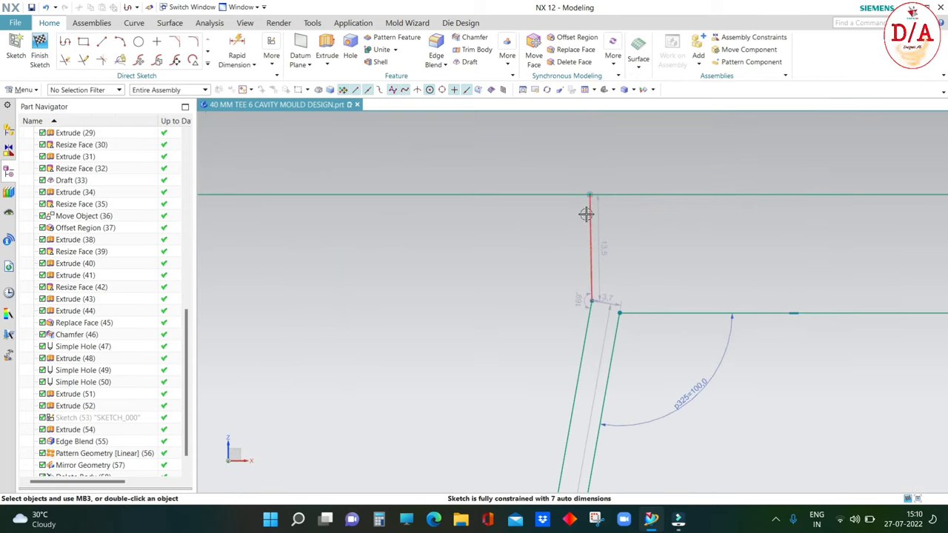
- Make the short connecting line vertical and the new sloped line collinear with the wedge slope
{"action": "left_click", "coordinate": [584, 213]}
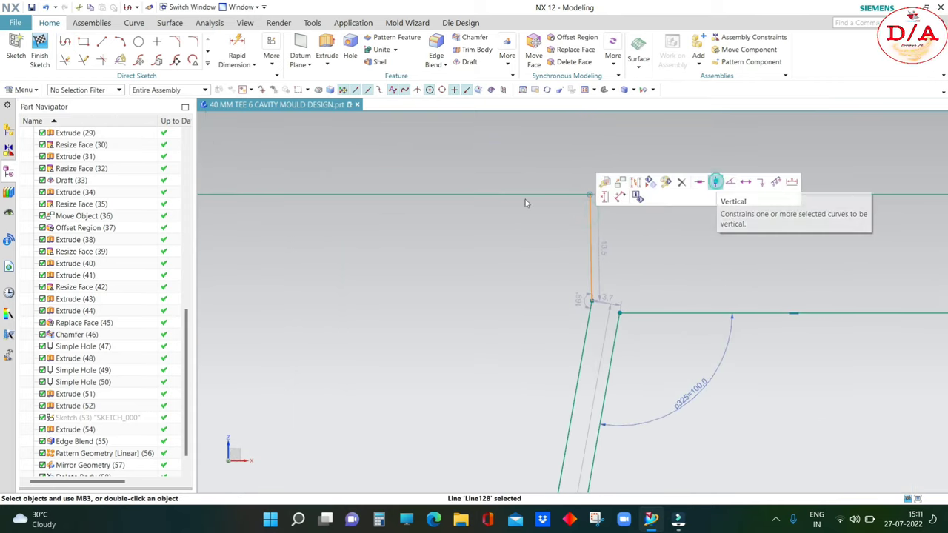
{"action": "left_click", "coordinate": [715, 183]}
{"action": "scroll", "coordinate": [545, 248], "scroll_direction": "down", "scroll_amount": 3}
{"action": "left_click", "coordinate": [568, 295]}
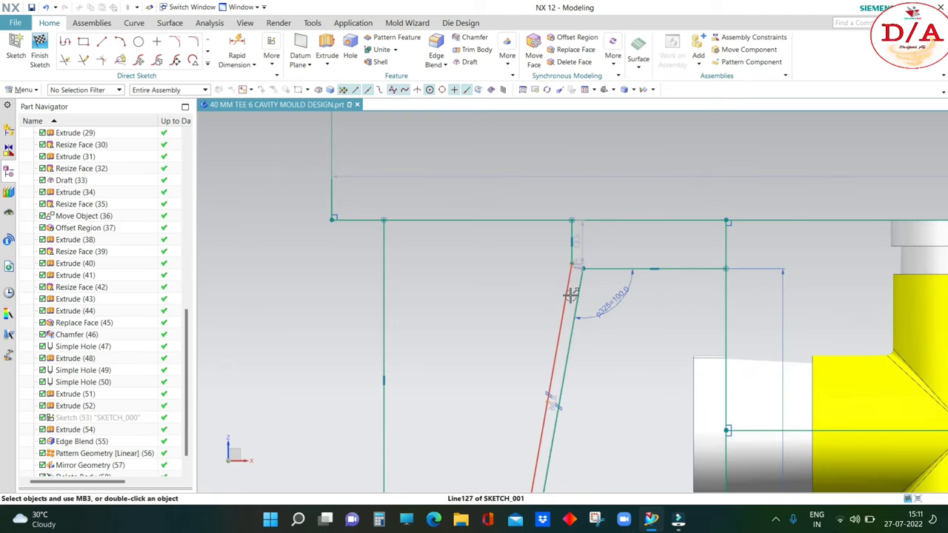
{"action": "left_click", "coordinate": [569, 341]}
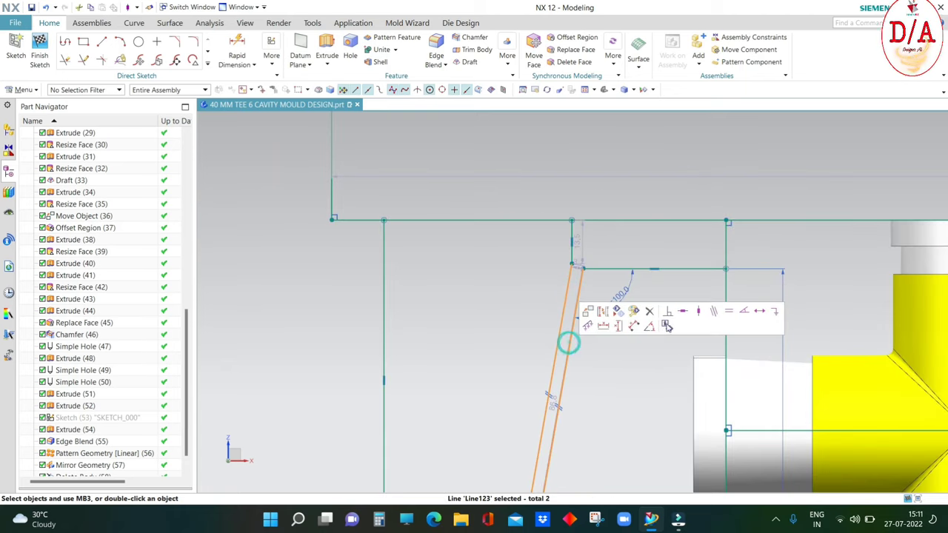
{"action": "left_click", "coordinate": [713, 311]}
{"action": "scroll", "coordinate": [541, 243], "scroll_direction": "down", "scroll_amount": 2}
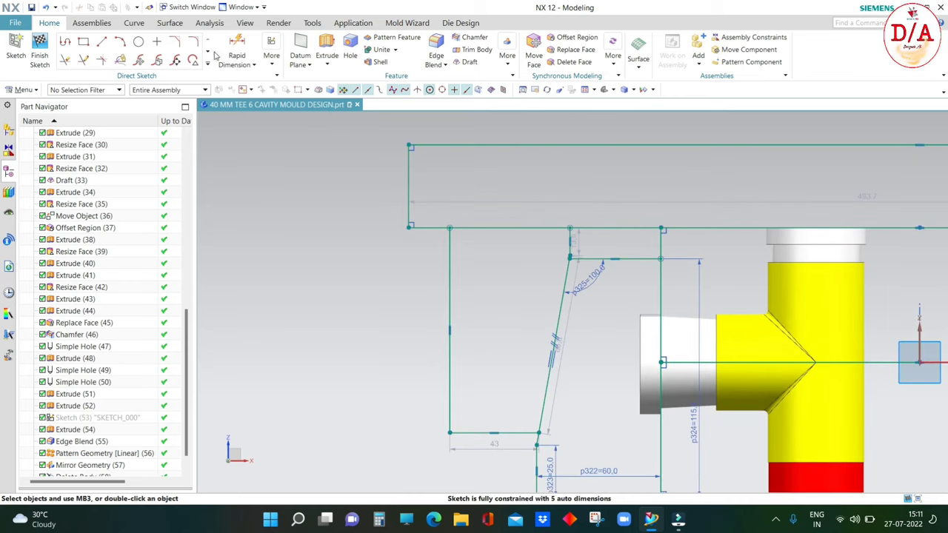
- Dimension the outline's left vertical side to a height of 100 (p326)
{"action": "left_click", "coordinate": [237, 46]}
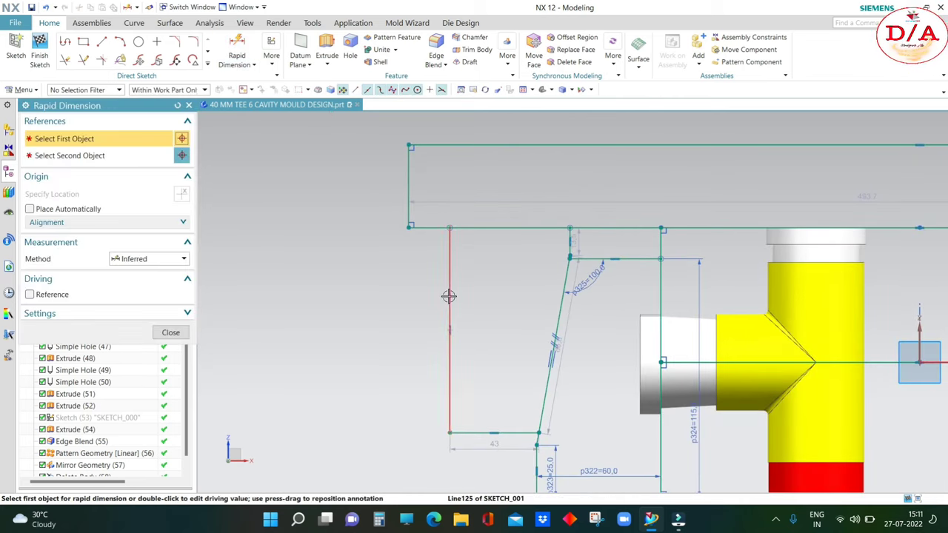
{"action": "left_click", "coordinate": [445, 303]}
{"action": "left_click", "coordinate": [335, 362]}
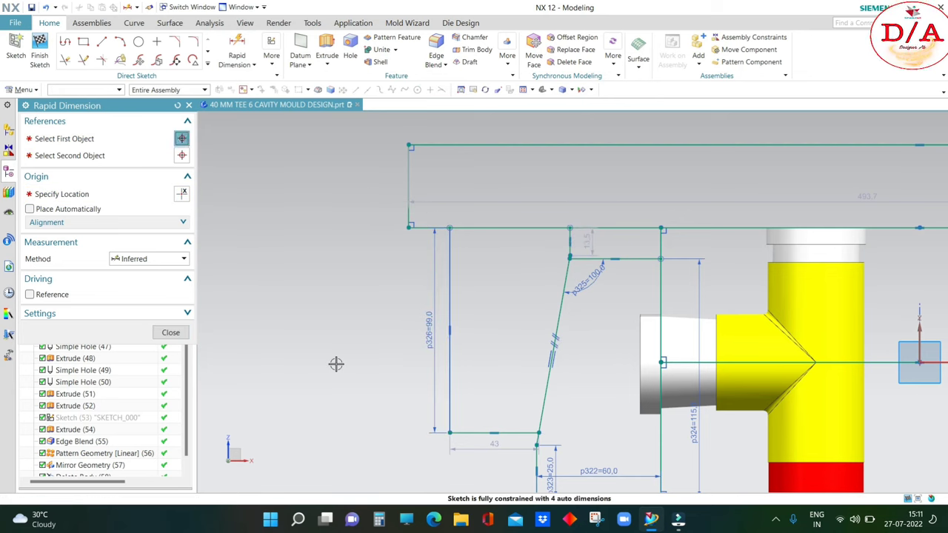
{"action": "type", "text": "100"}
{"action": "key", "text": "Return"}
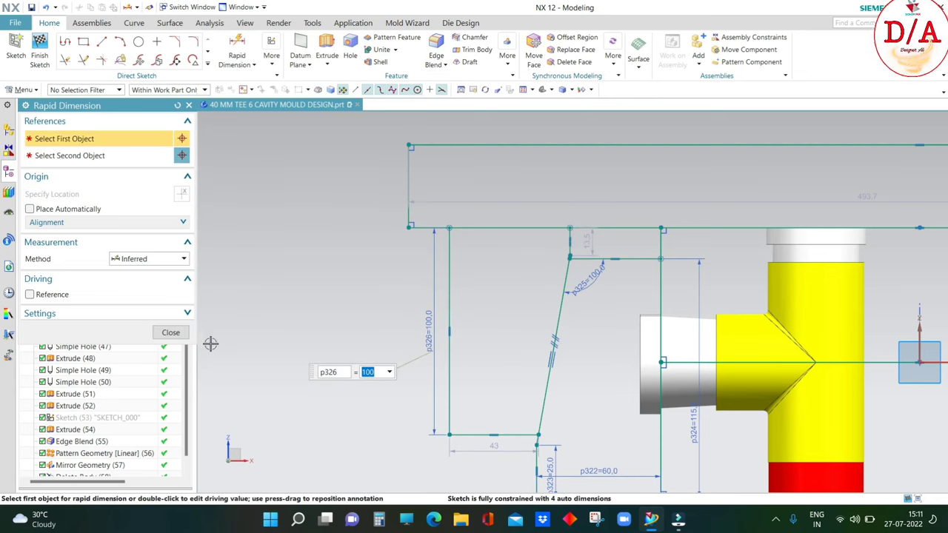
{"action": "left_click", "coordinate": [182, 334]}
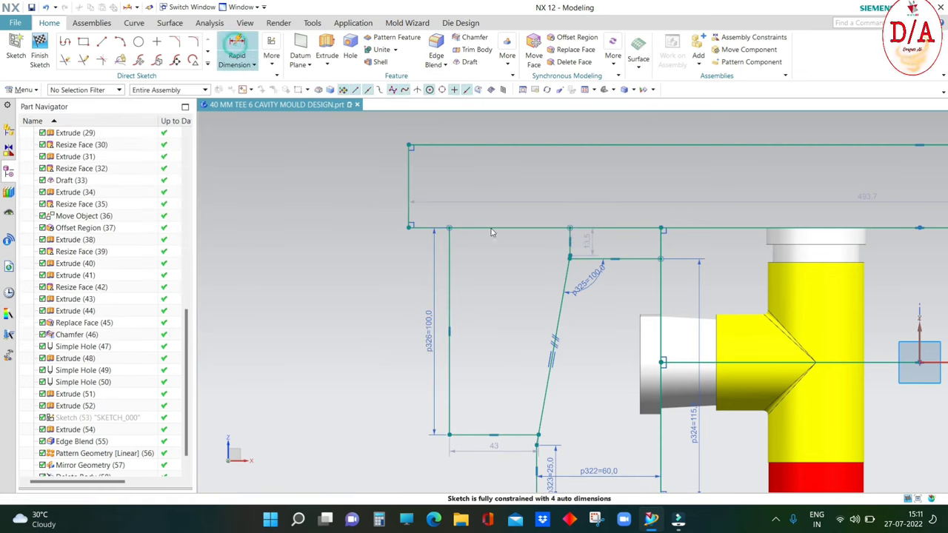
- Add horizontal dimension p327 from the slanted line's top point to the edge, set to 60
{"action": "left_click", "coordinate": [236, 50]}
{"action": "left_click", "coordinate": [449, 227]}
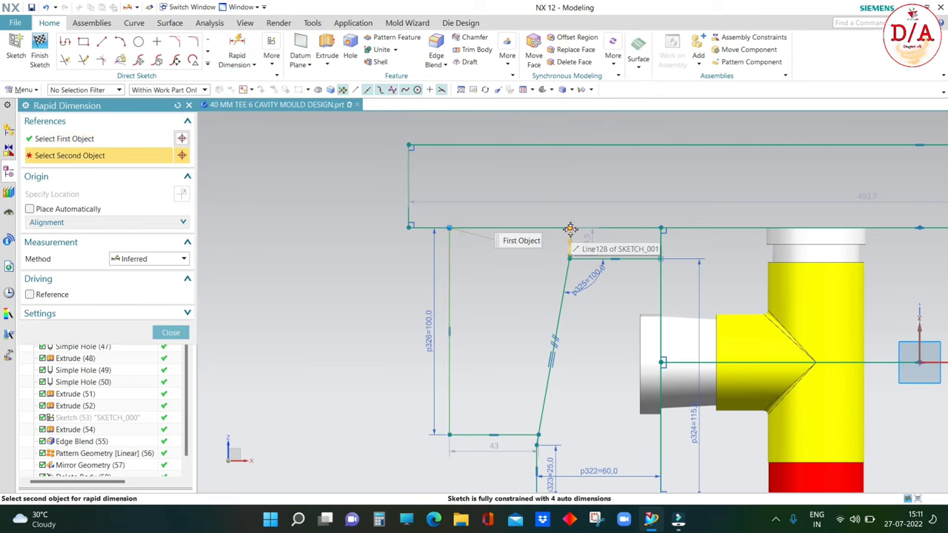
{"action": "left_click", "coordinate": [568, 228]}
{"action": "left_click", "coordinate": [599, 217]}
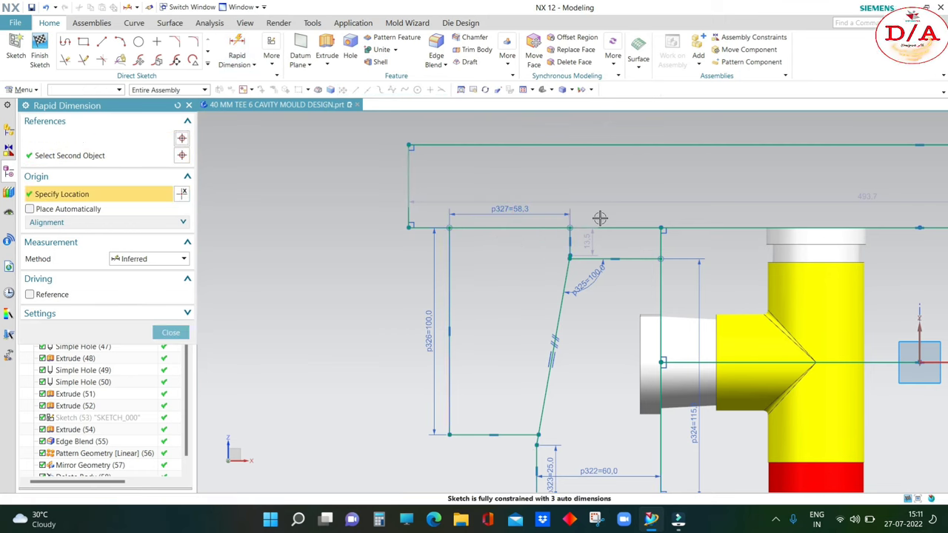
{"action": "type", "text": "50"}
{"action": "key", "text": "Return"}
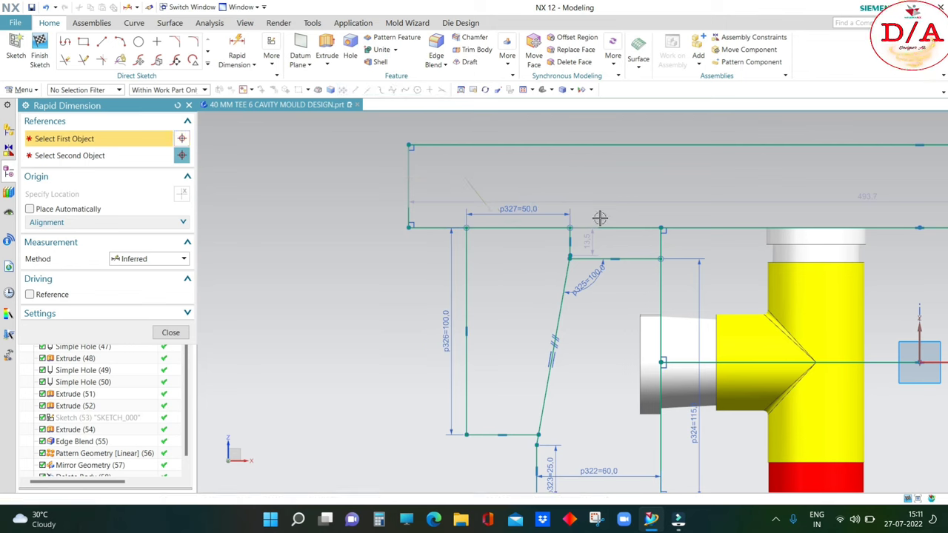
{"action": "scroll", "coordinate": [493, 200], "scroll_direction": "up", "scroll_amount": 2}
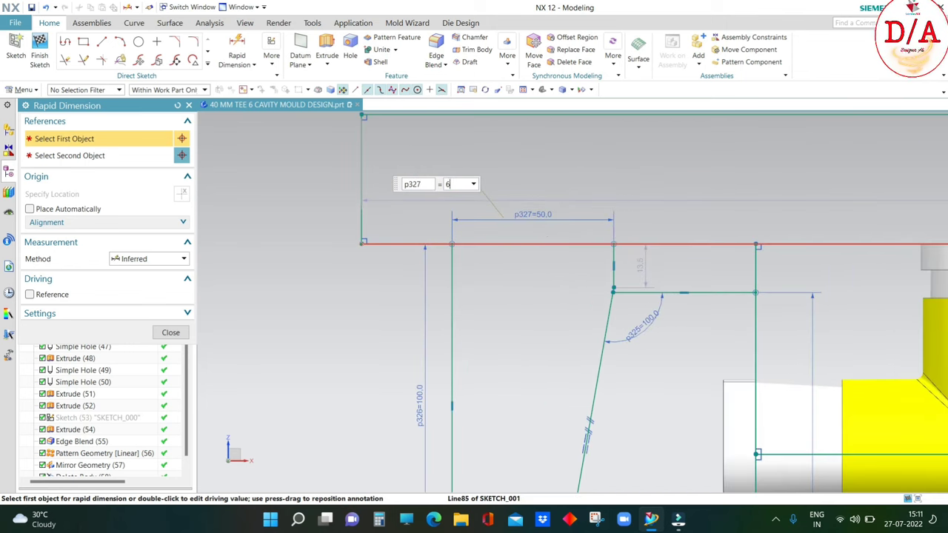
{"action": "type", "text": "60"}
{"action": "key", "text": "Return"}
{"action": "scroll", "coordinate": [489, 296], "scroll_direction": "down", "scroll_amount": 2}
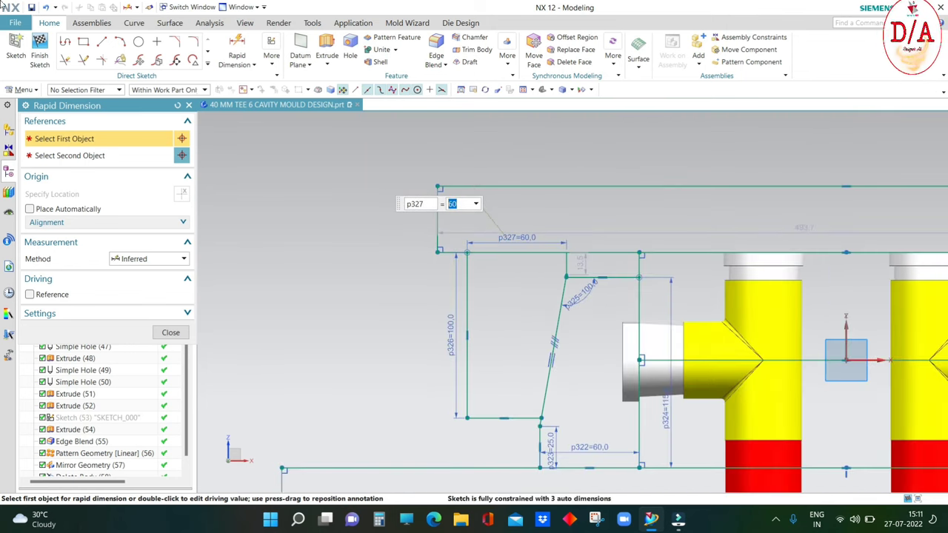
{"action": "left_click", "coordinate": [189, 106]}
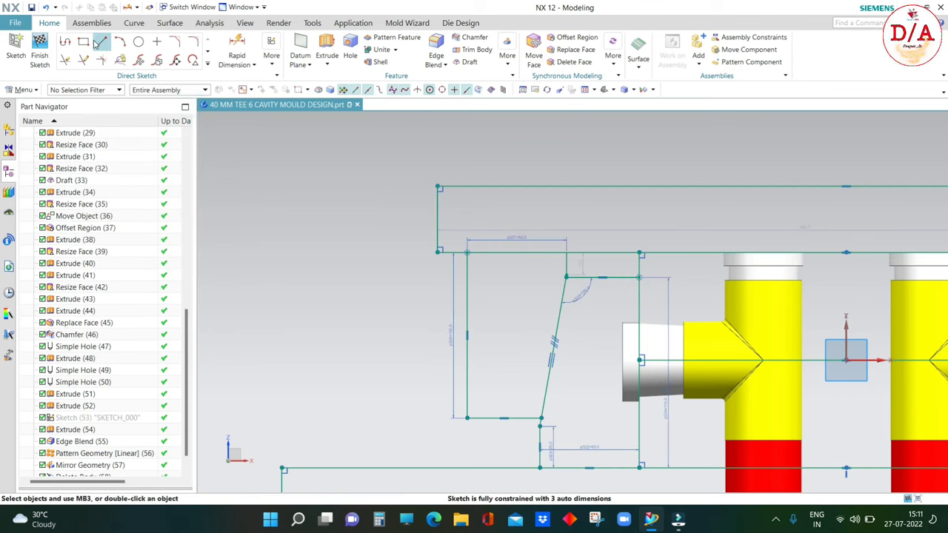
- Draw a roughly 30 by 21 rectangle starting at the p327 endpoint
{"action": "left_click", "coordinate": [83, 42]}
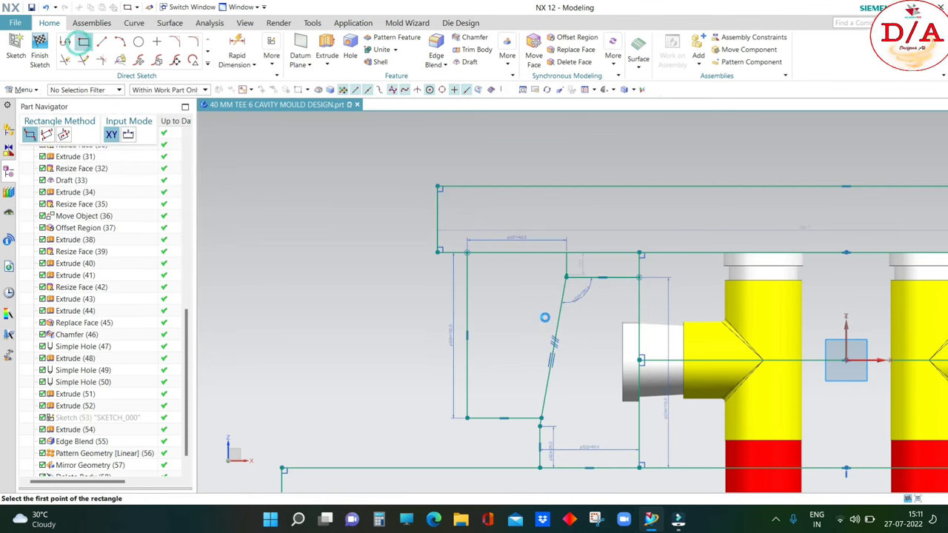
{"action": "scroll", "coordinate": [566, 257], "scroll_direction": "up", "scroll_amount": 1}
{"action": "left_click", "coordinate": [567, 254]}
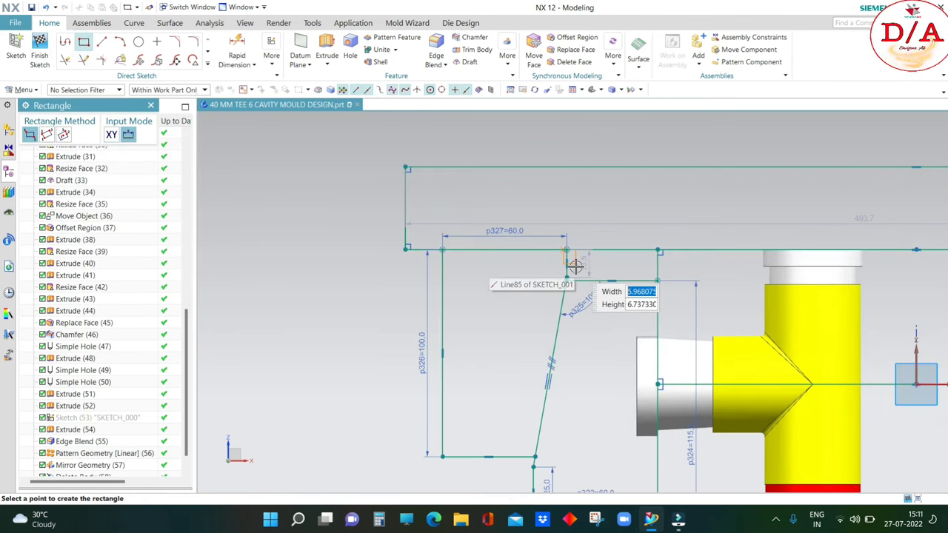
{"action": "key", "text": "Escape"}
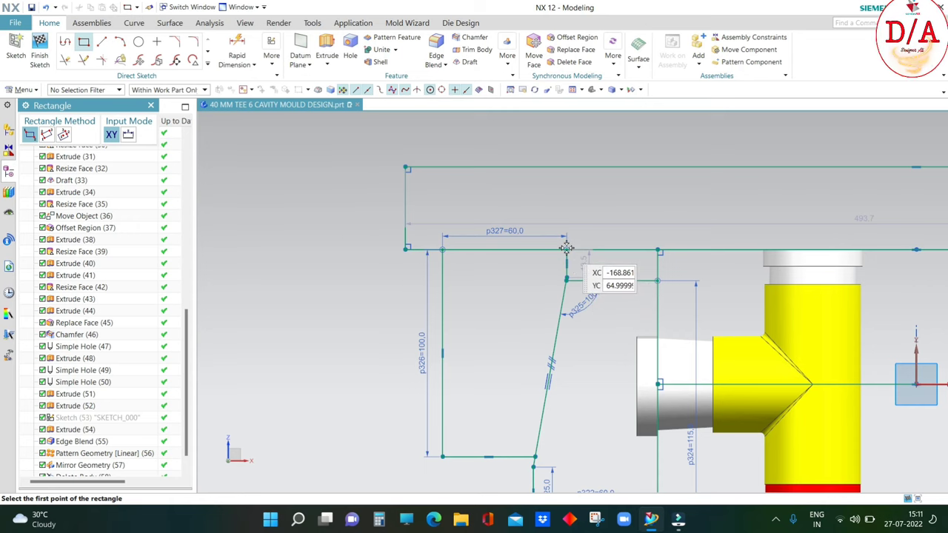
{"action": "left_click", "coordinate": [566, 249]}
{"action": "scroll", "coordinate": [549, 218], "scroll_direction": "up", "scroll_amount": 2}
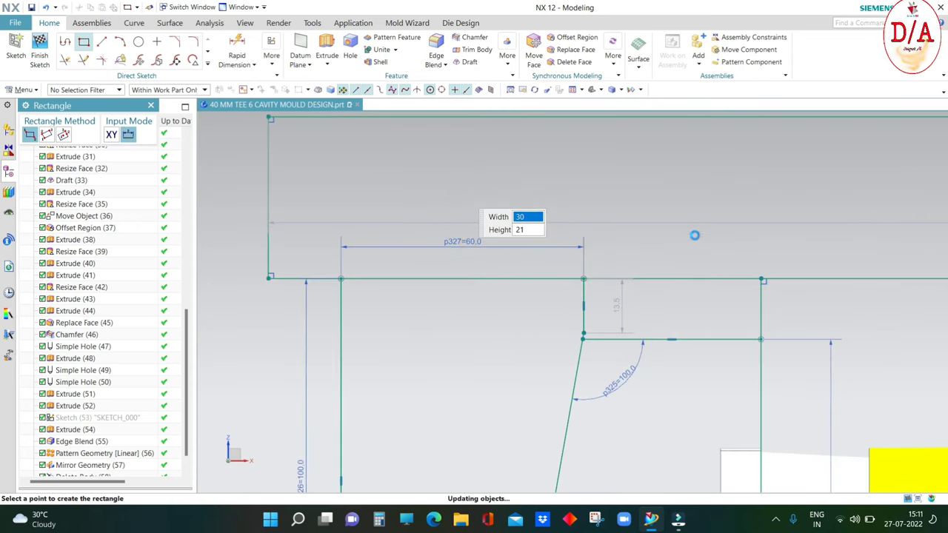
{"action": "left_click", "coordinate": [694, 235]}
{"action": "key", "text": "Escape"}
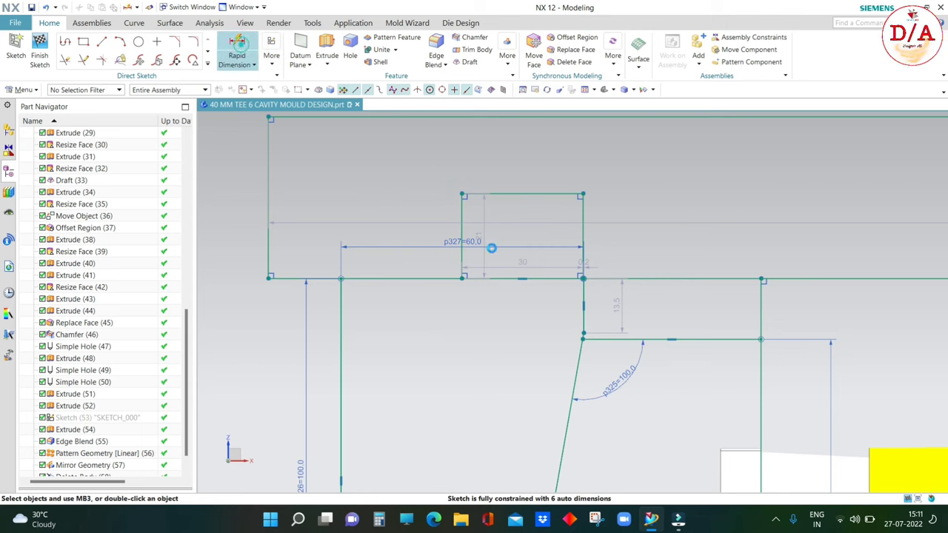
- Dimension the rectangle's right edge as p328 = 20 and top edge as p329 = 30
{"action": "left_click", "coordinate": [237, 44]}
{"action": "left_click", "coordinate": [583, 210]}
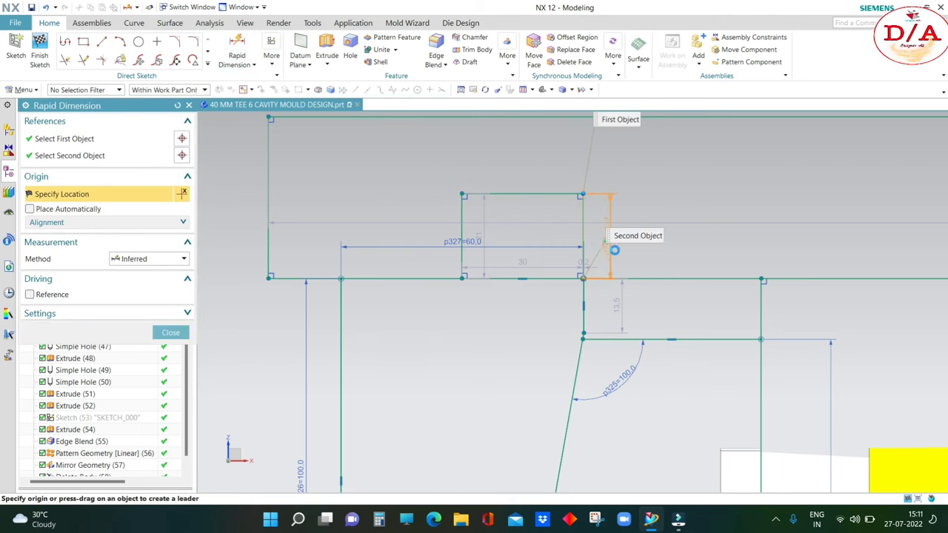
{"action": "left_click", "coordinate": [656, 275]}
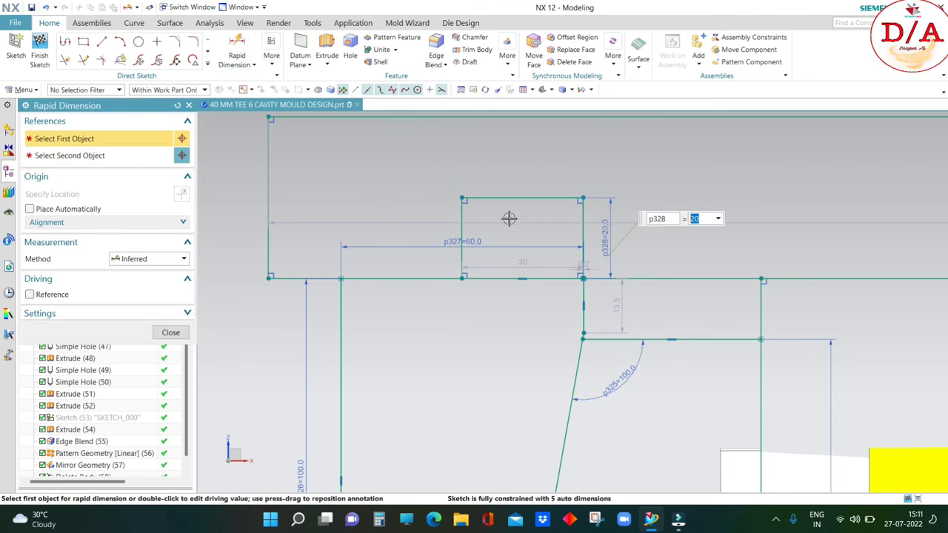
{"action": "left_click", "coordinate": [544, 199]}
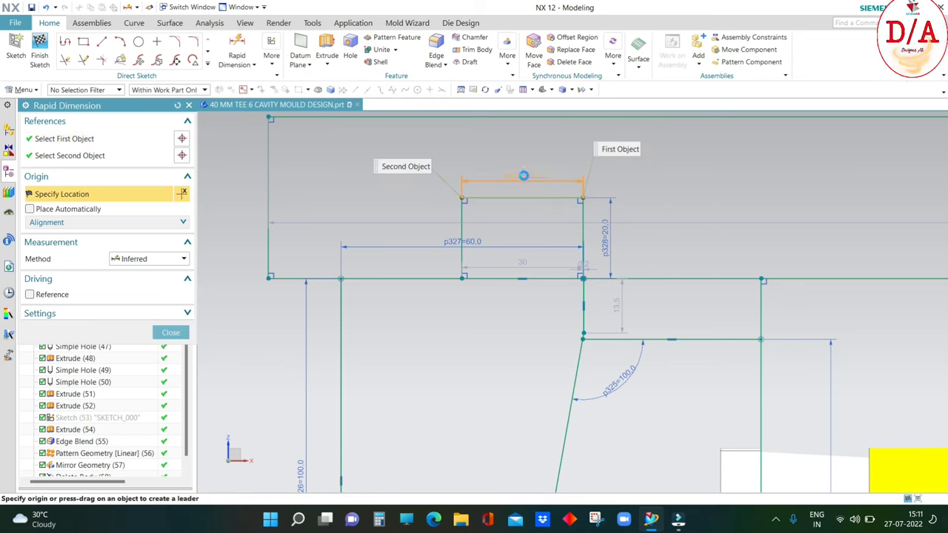
{"action": "left_click", "coordinate": [539, 180]}
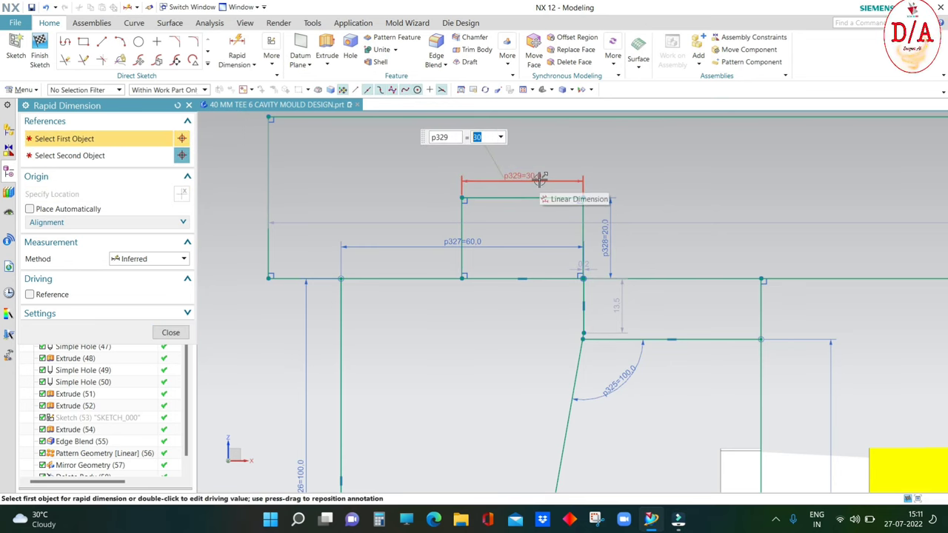
{"action": "key", "text": "Escape"}
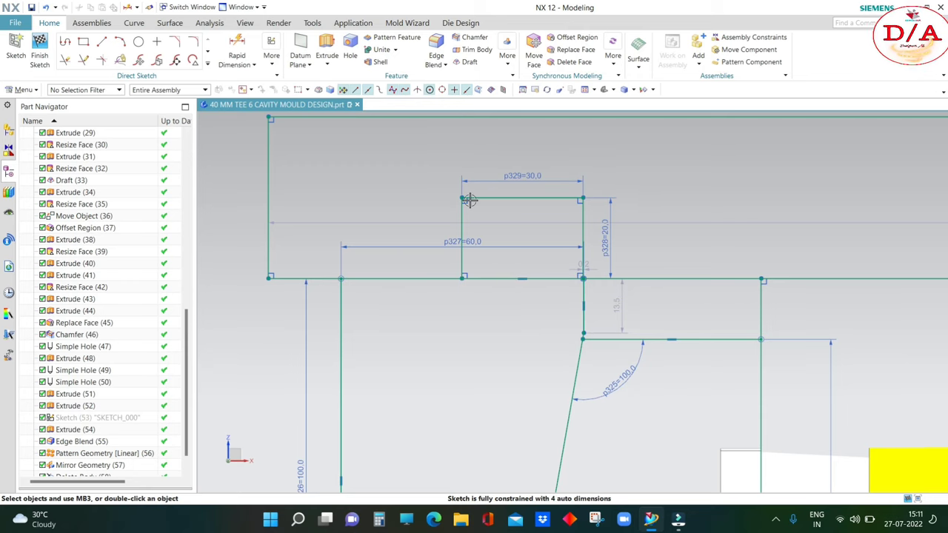
- Move dimension p327 above the rectangle and stretch the top plate's left end outward
{"action": "left_click_drag", "start_coordinate": [482, 247], "coordinate": [479, 141]}
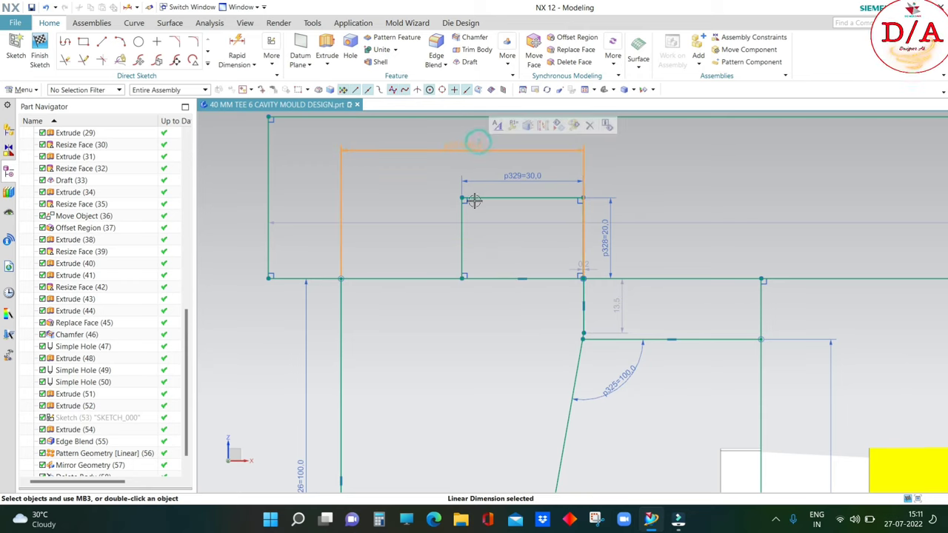
{"action": "scroll", "coordinate": [687, 284], "scroll_direction": "down", "scroll_amount": 2}
{"action": "key", "text": "Escape"}
{"action": "scroll", "coordinate": [434, 186], "scroll_direction": "down", "scroll_amount": 1}
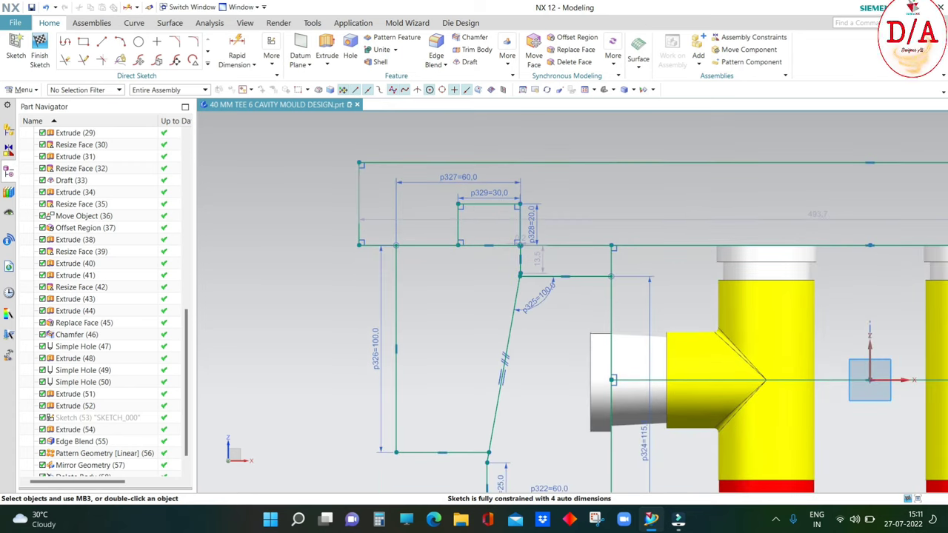
{"action": "scroll", "coordinate": [418, 205], "scroll_direction": "down", "scroll_amount": 5}
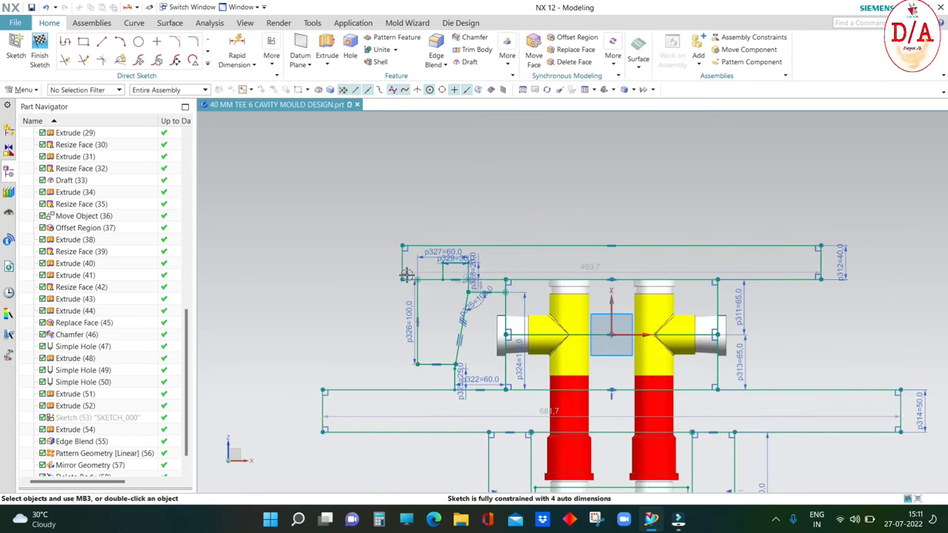
{"action": "scroll", "coordinate": [402, 279], "scroll_direction": "up", "scroll_amount": 2}
{"action": "left_click_drag", "start_coordinate": [402, 278], "coordinate": [317, 267]}
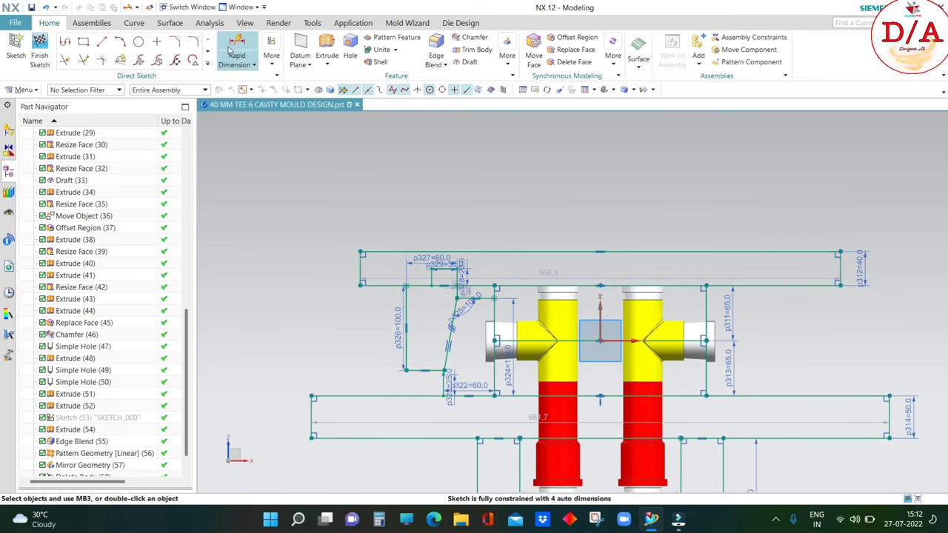
- Dimension the top plate's length as p330 = 520
{"action": "left_click", "coordinate": [237, 45]}
{"action": "left_click", "coordinate": [537, 251]}
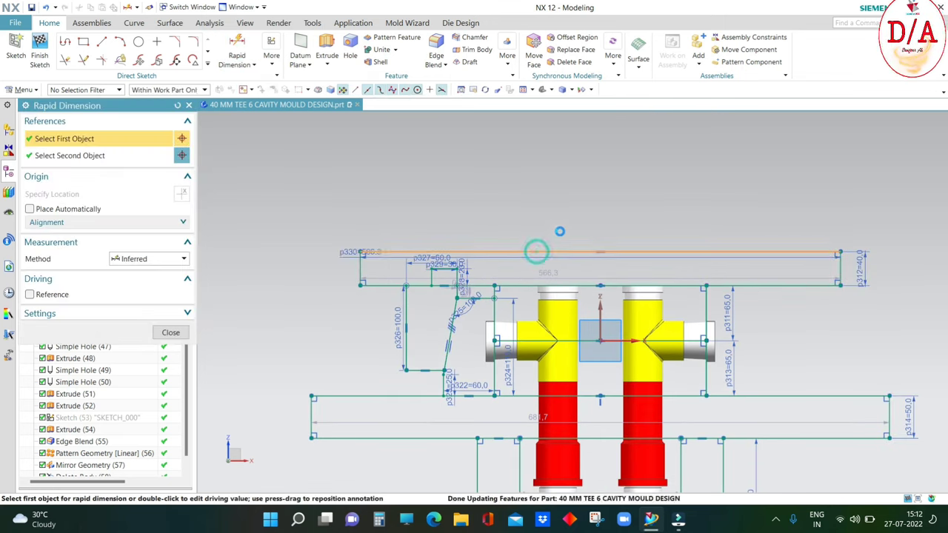
{"action": "left_click", "coordinate": [556, 222]}
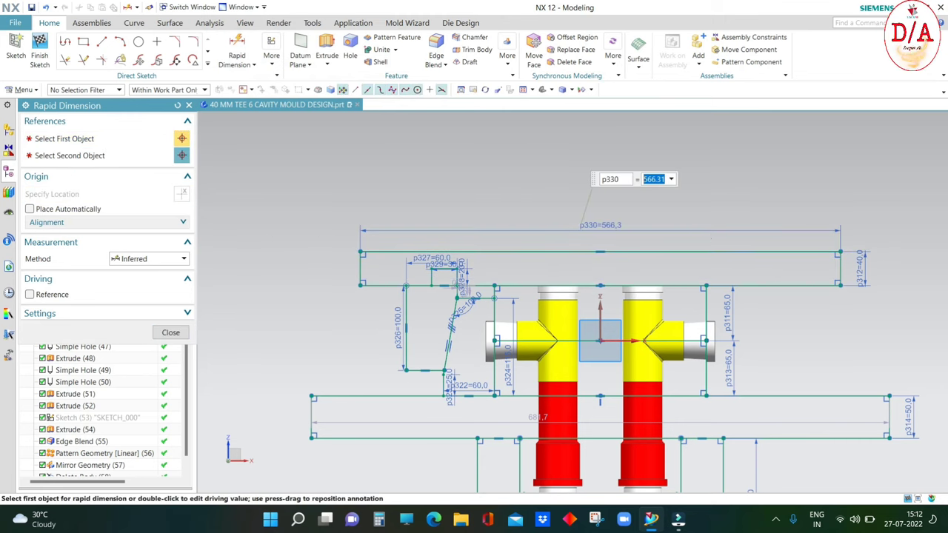
{"action": "type", "text": "500"}
{"action": "key", "text": "Return"}
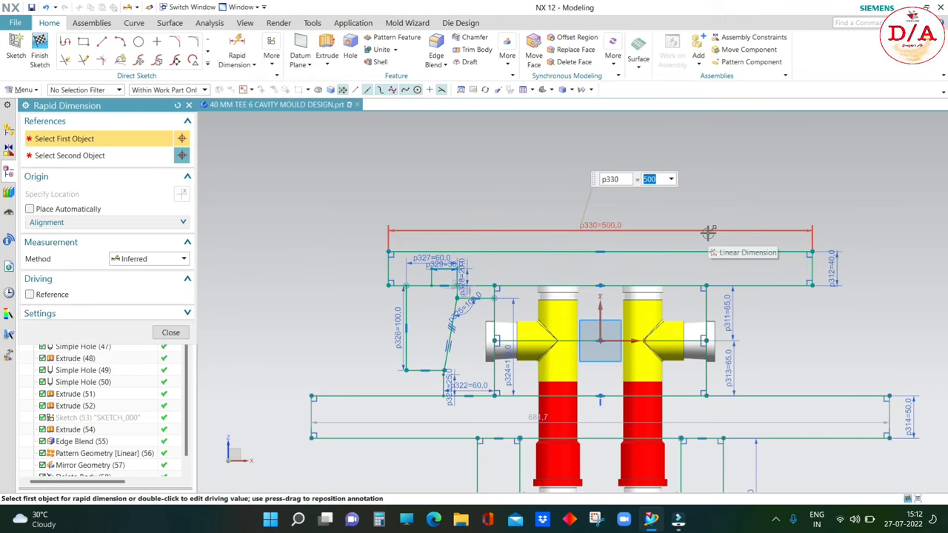
{"action": "type", "text": "5"}
{"action": "key", "text": "Return"}
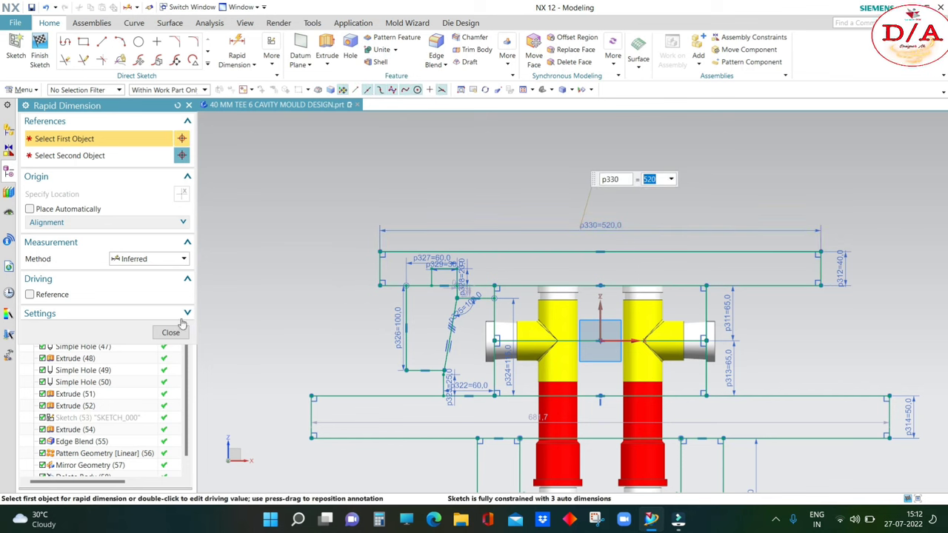
{"action": "left_click", "coordinate": [172, 334]}
{"action": "scroll", "coordinate": [371, 196], "scroll_direction": "down", "scroll_amount": 2}
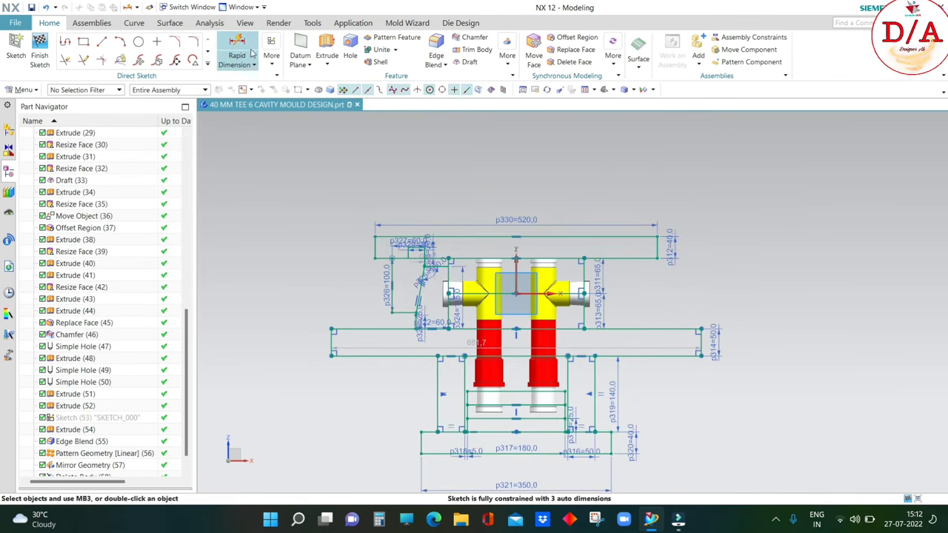
{"action": "scroll", "coordinate": [376, 271], "scroll_direction": "up", "scroll_amount": 1}
{"action": "scroll", "coordinate": [376, 271], "scroll_direction": "up", "scroll_amount": 2}
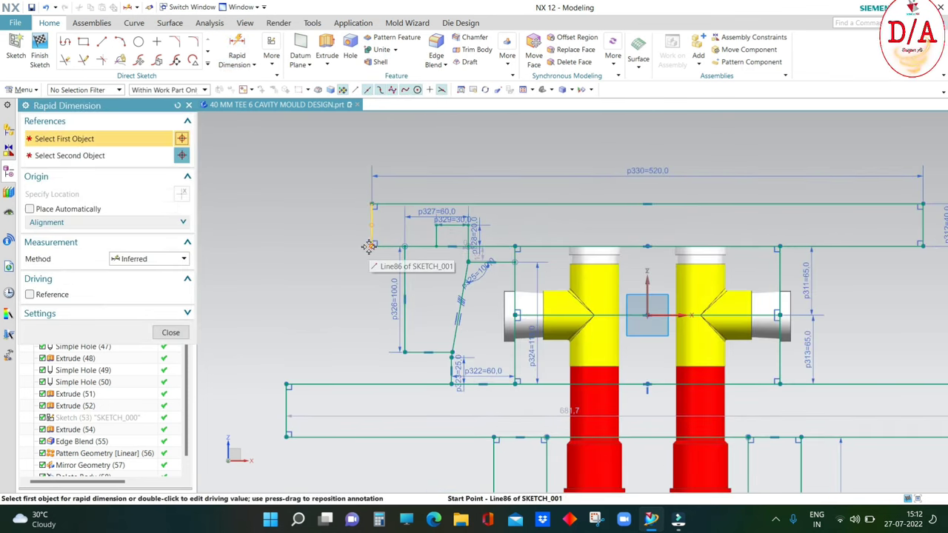
{"action": "left_click", "coordinate": [373, 245]}
{"action": "left_click", "coordinate": [405, 266]}
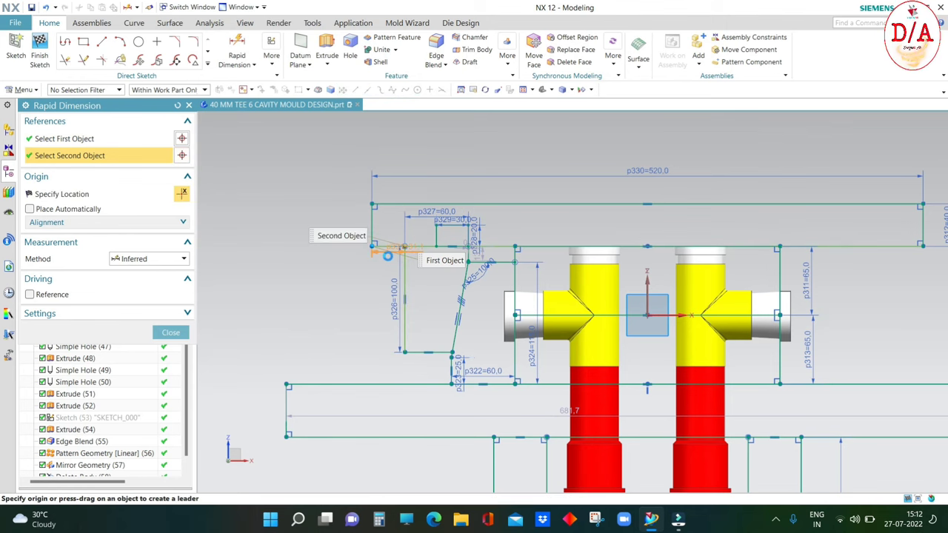
{"action": "scroll", "coordinate": [388, 256], "scroll_direction": "up", "scroll_amount": 3}
{"action": "scroll", "coordinate": [385, 261], "scroll_direction": "up", "scroll_amount": 2}
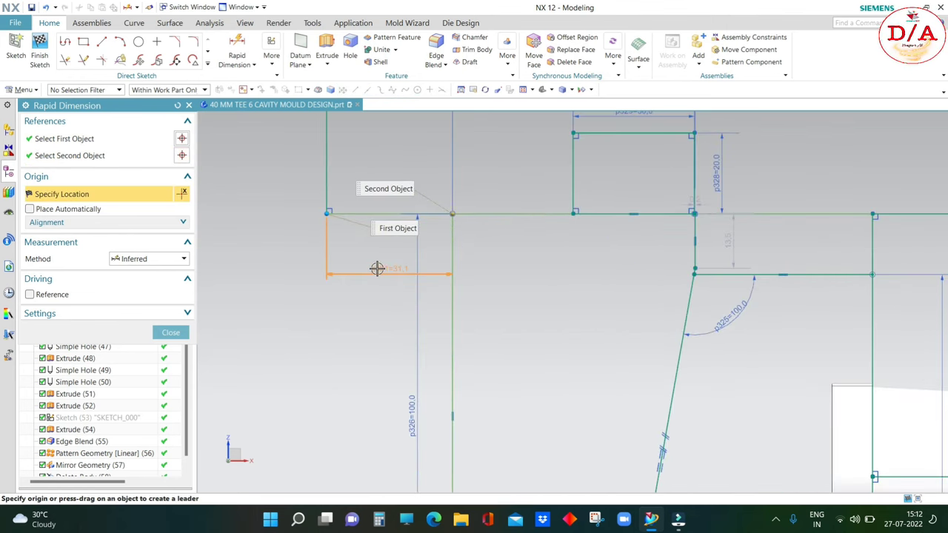
{"action": "left_click", "coordinate": [377, 268]}
{"action": "middle_click", "coordinate": [360, 259]}
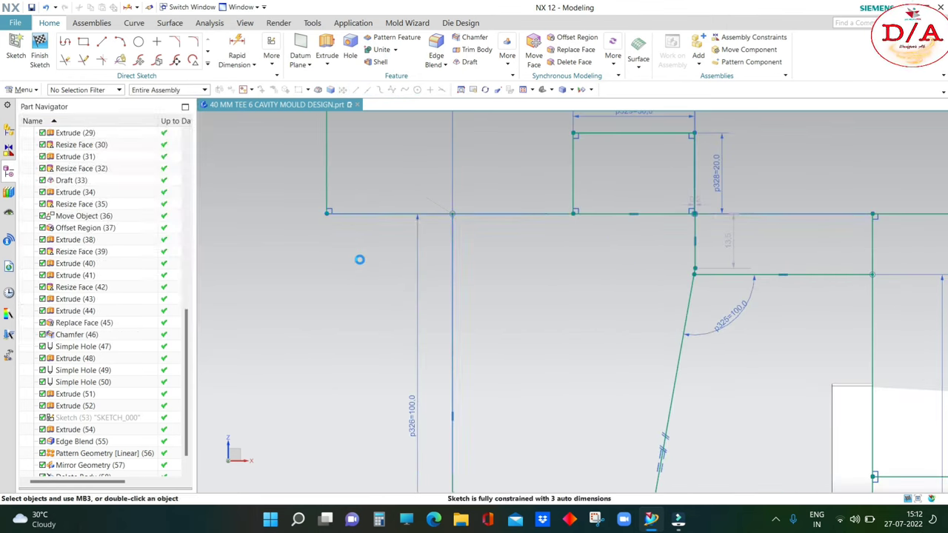
{"action": "scroll", "coordinate": [354, 269], "scroll_direction": "down", "scroll_amount": 5}
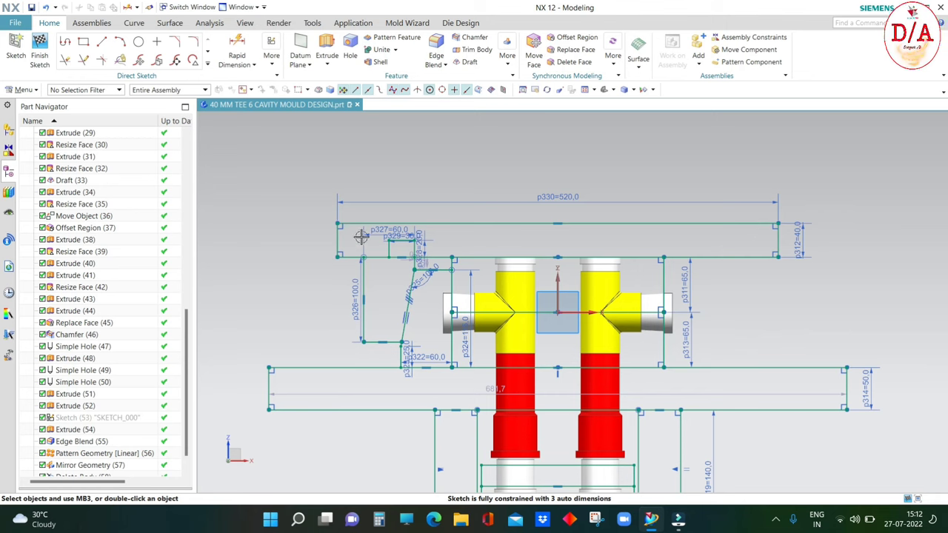
{"action": "scroll", "coordinate": [440, 231], "scroll_direction": "down", "scroll_amount": 2}
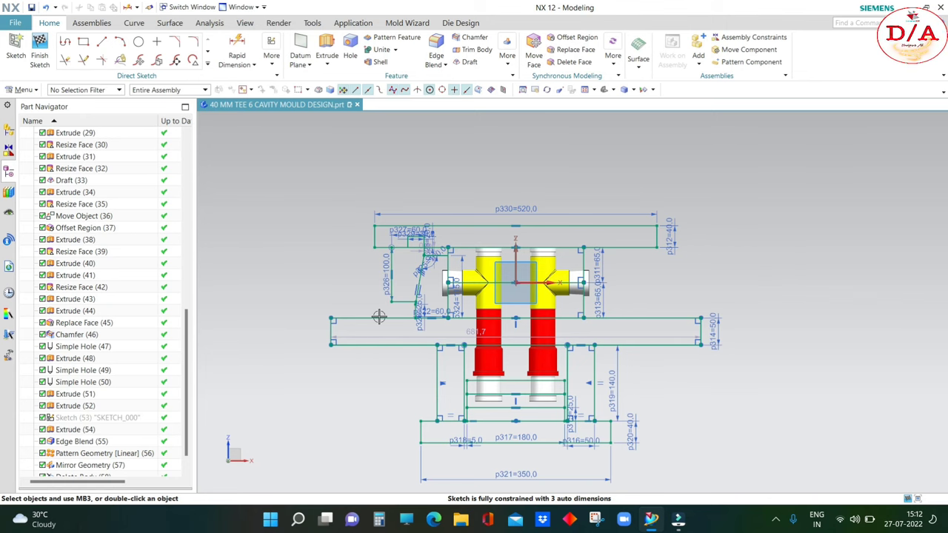
{"action": "scroll", "coordinate": [480, 229], "scroll_direction": "up", "scroll_amount": 2}
{"action": "scroll", "coordinate": [568, 200], "scroll_direction": "down", "scroll_amount": 1}
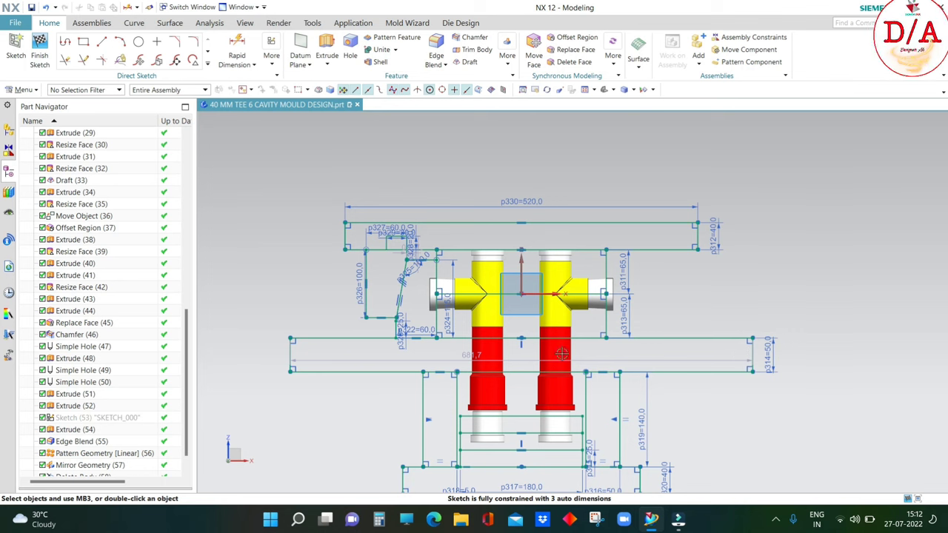
{"action": "scroll", "coordinate": [430, 336], "scroll_direction": "up", "scroll_amount": 2}
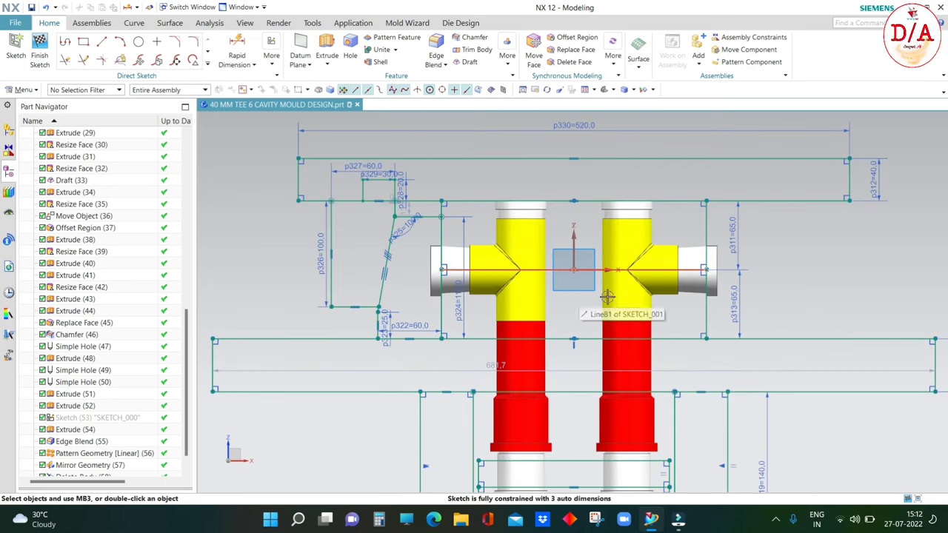
{"action": "scroll", "coordinate": [405, 341], "scroll_direction": "down", "scroll_amount": 3}
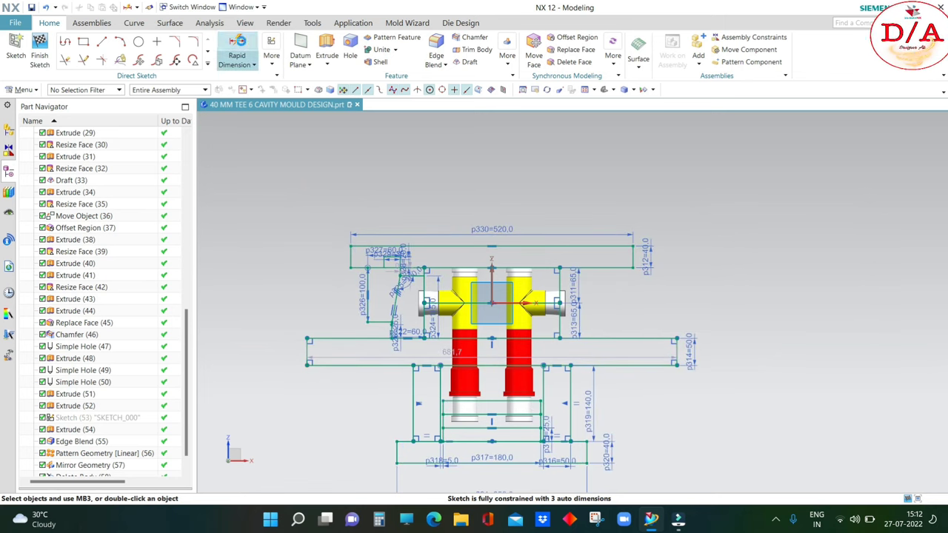
{"action": "left_click", "coordinate": [237, 48]}
{"action": "scroll", "coordinate": [500, 337], "scroll_direction": "up", "scroll_amount": 3}
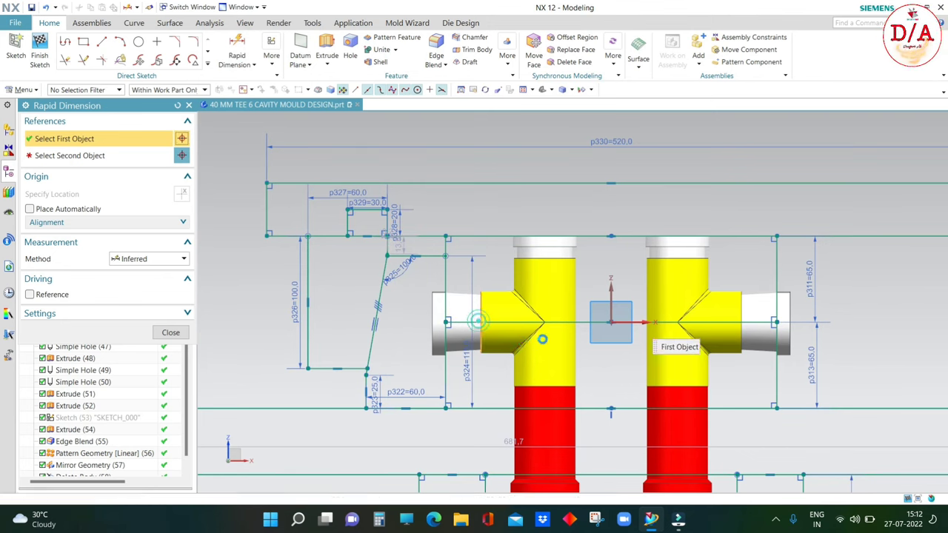
{"action": "left_click", "coordinate": [544, 322]}
{"action": "scroll", "coordinate": [544, 322], "scroll_direction": "up", "scroll_amount": 3}
{"action": "scroll", "coordinate": [540, 316], "scroll_direction": "down", "scroll_amount": 3}
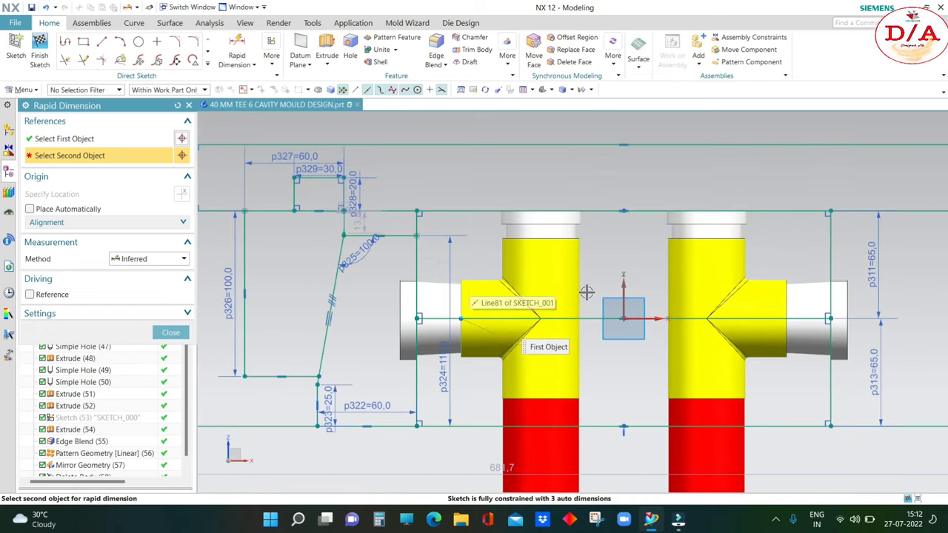
{"action": "middle_click_drag", "start_coordinate": [537, 251], "coordinate": [562, 270]}
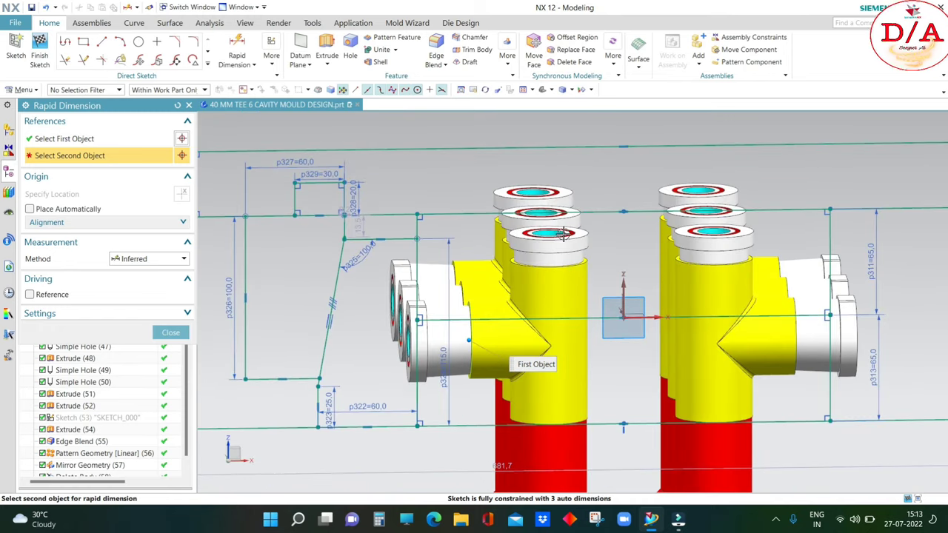
{"action": "key", "text": "Escape"}
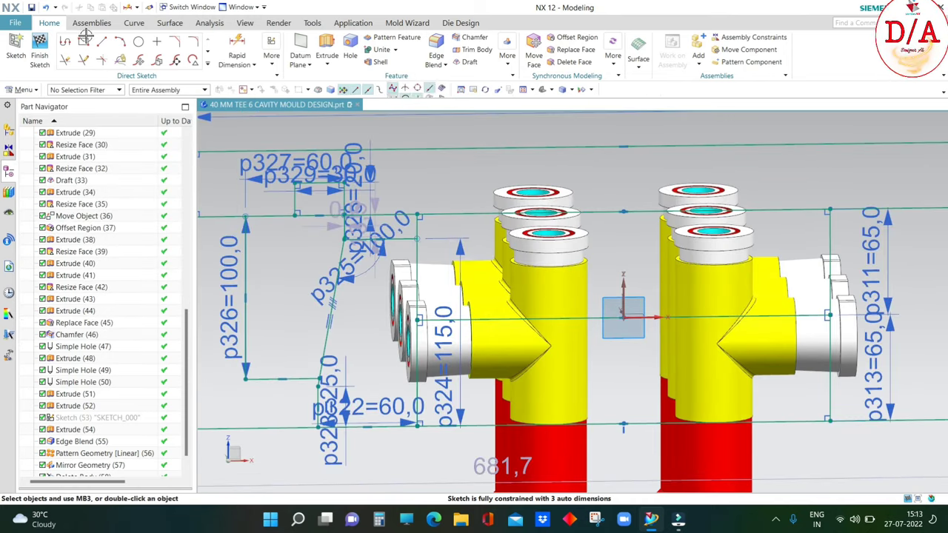
{"action": "left_click", "coordinate": [209, 23]}
{"action": "left_click", "coordinate": [93, 37]}
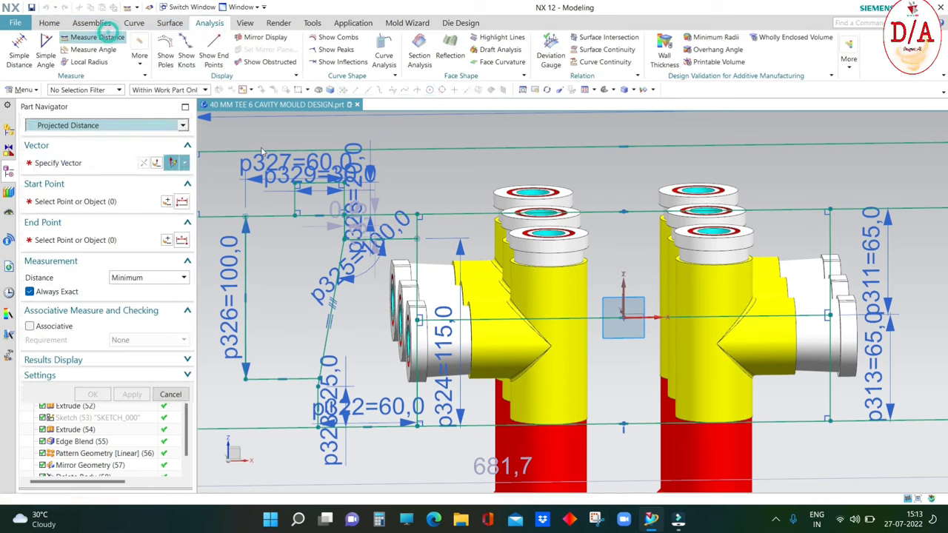
{"action": "left_click", "coordinate": [597, 301]}
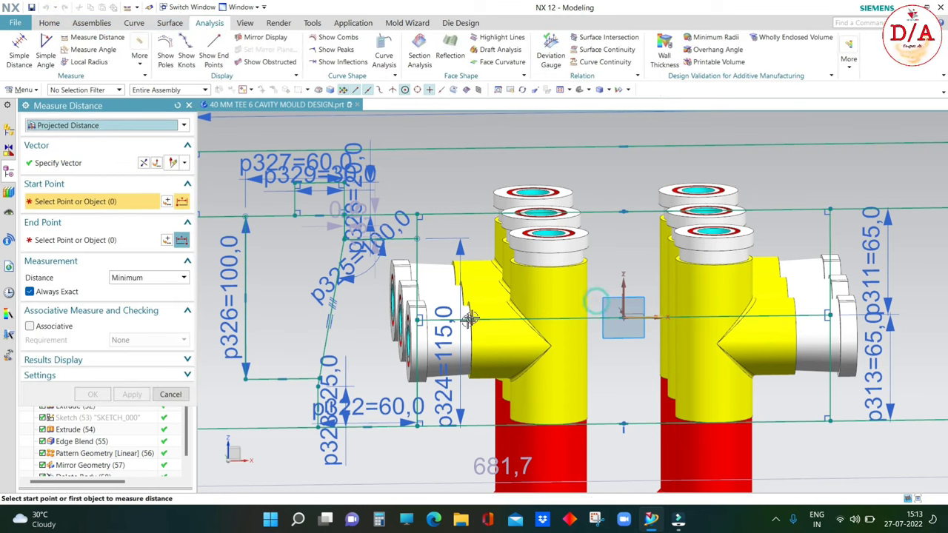
{"action": "scroll", "coordinate": [439, 312], "scroll_direction": "up", "scroll_amount": 4}
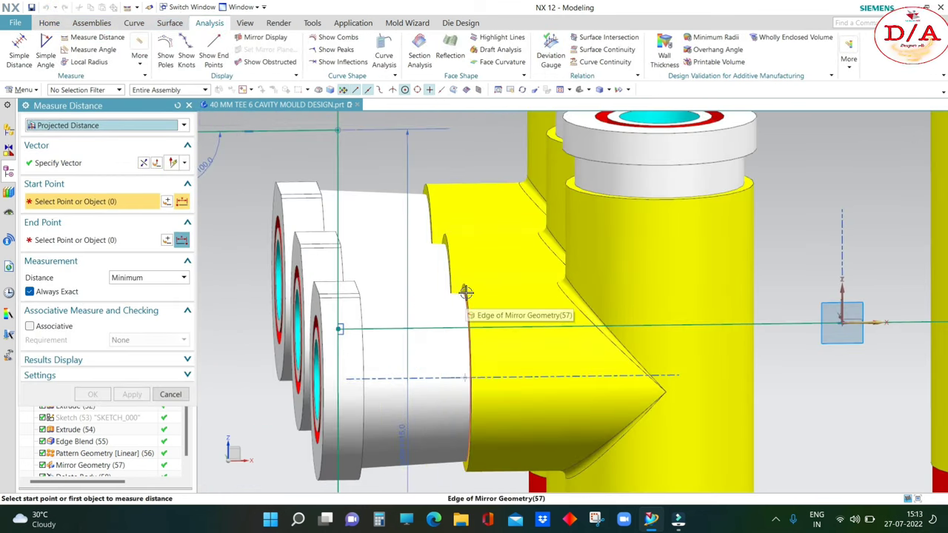
{"action": "left_click", "coordinate": [465, 296]}
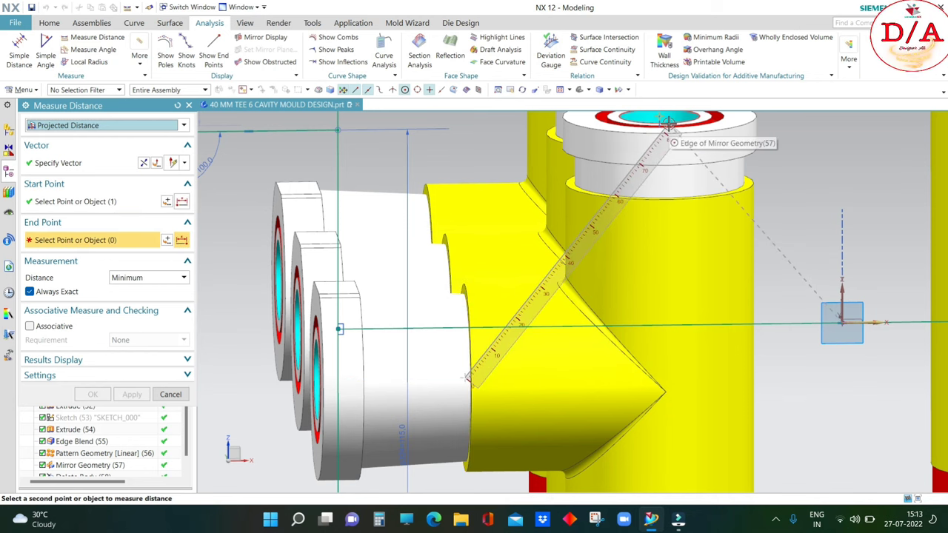
{"action": "scroll", "coordinate": [670, 130], "scroll_direction": "down", "scroll_amount": 3}
{"action": "scroll", "coordinate": [655, 181], "scroll_direction": "up", "scroll_amount": 2}
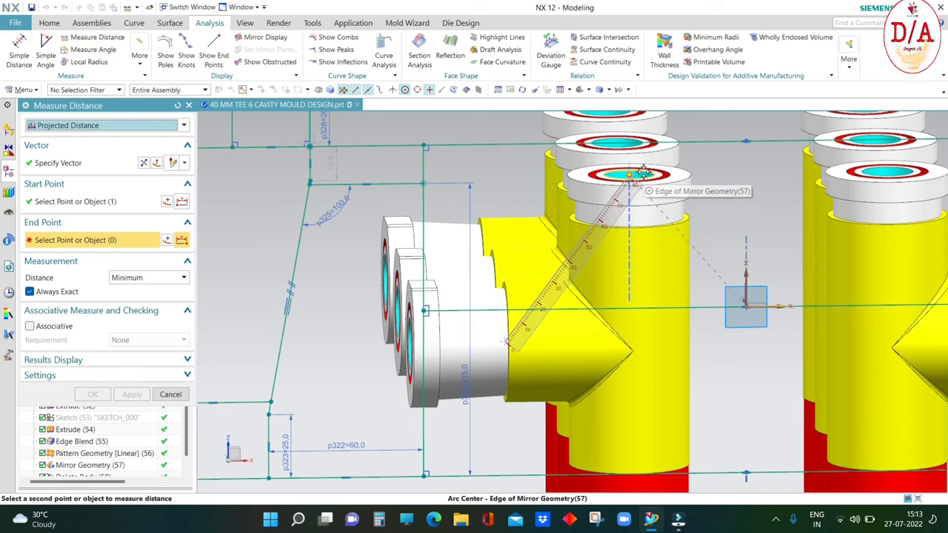
{"action": "left_click", "coordinate": [642, 174]}
{"action": "scroll", "coordinate": [752, 230], "scroll_direction": "down", "scroll_amount": 3}
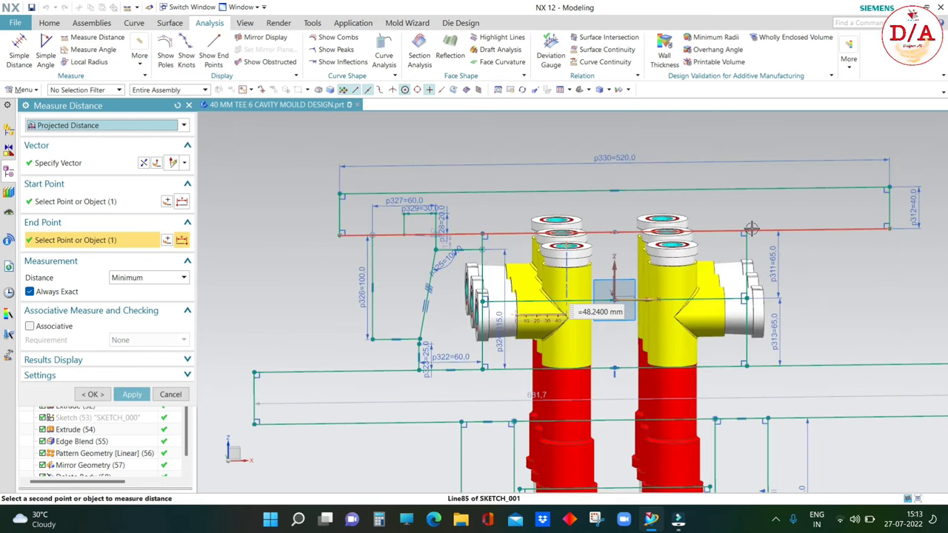
{"action": "key", "text": "Escape"}
{"action": "key", "text": "ctrl+f"}
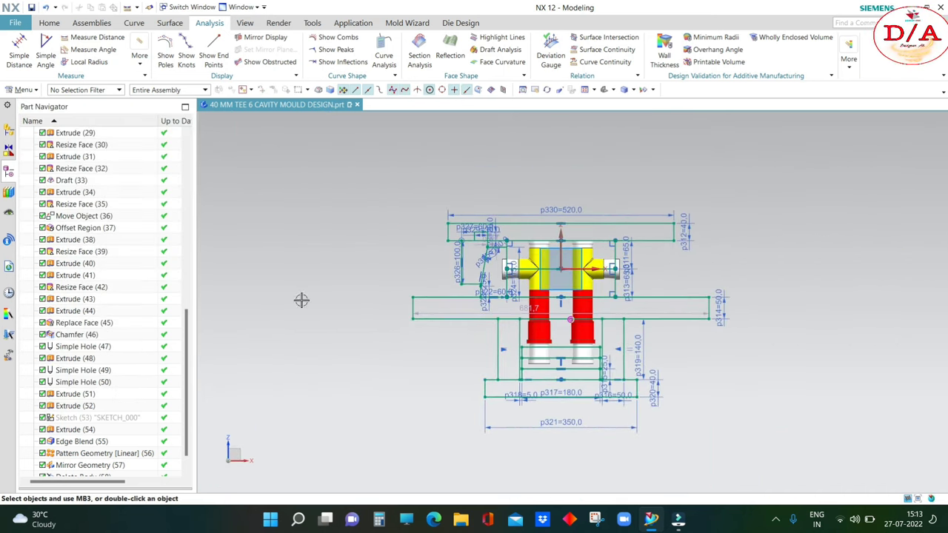
- Zoom into the lower-left of the sketch and return to the Home tab's sketching tools
{"action": "scroll", "coordinate": [516, 274], "scroll_direction": "up", "scroll_amount": 2}
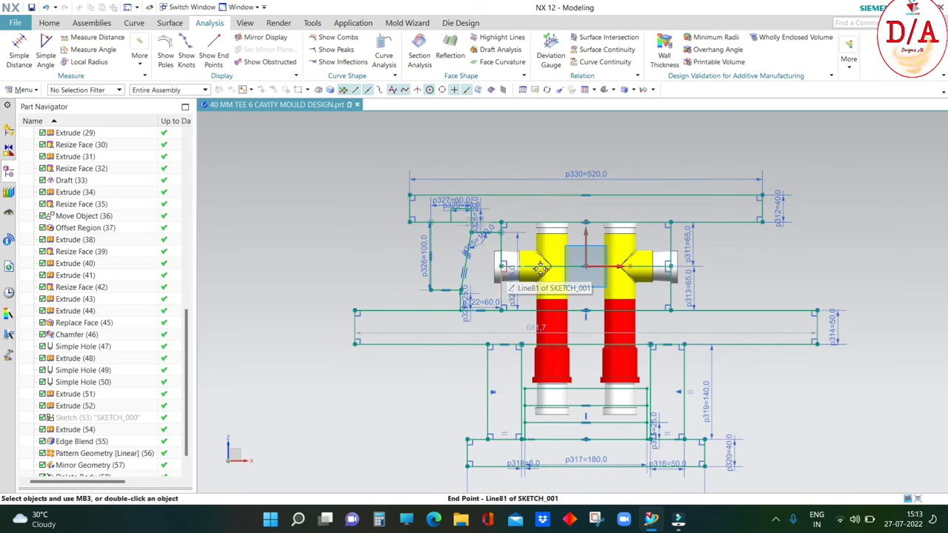
{"action": "scroll", "coordinate": [481, 308], "scroll_direction": "up", "scroll_amount": 1}
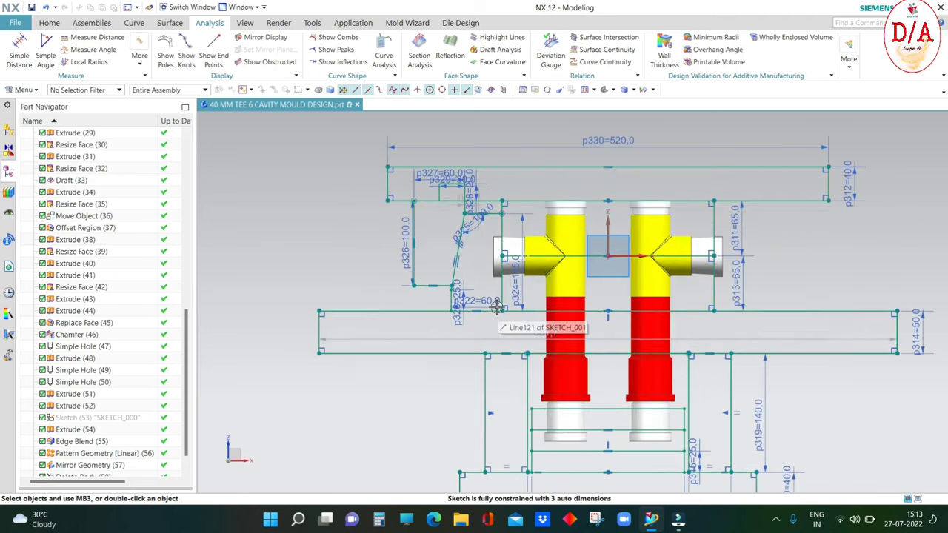
{"action": "scroll", "coordinate": [481, 307], "scroll_direction": "up", "scroll_amount": 1}
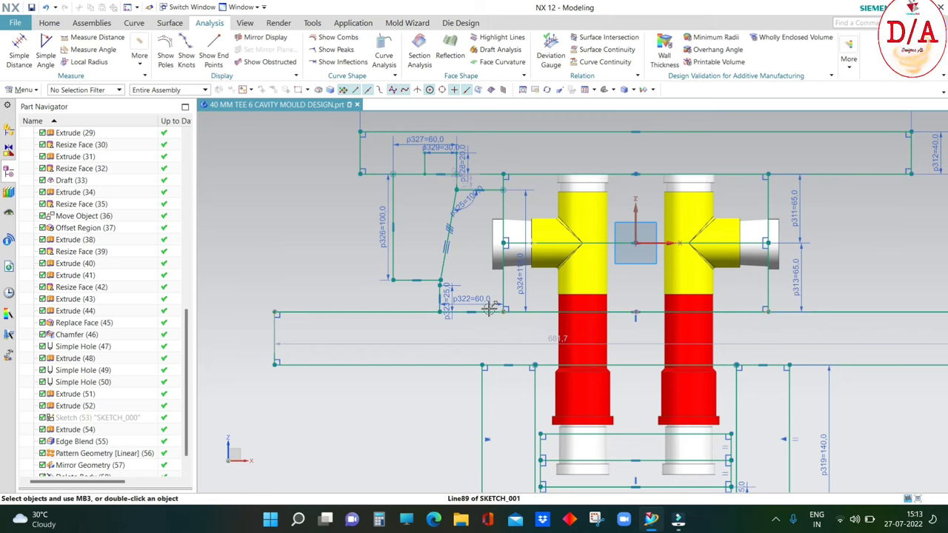
{"action": "left_click", "coordinate": [49, 24]}
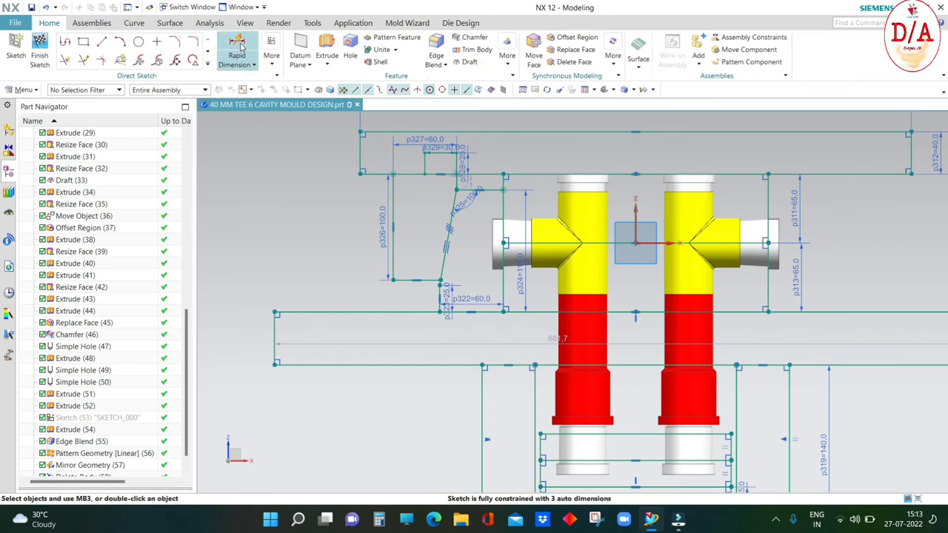
- Dimension the slider profile's bottom point 60 from the wide plate's left edge (p331)
{"action": "left_click", "coordinate": [237, 48]}
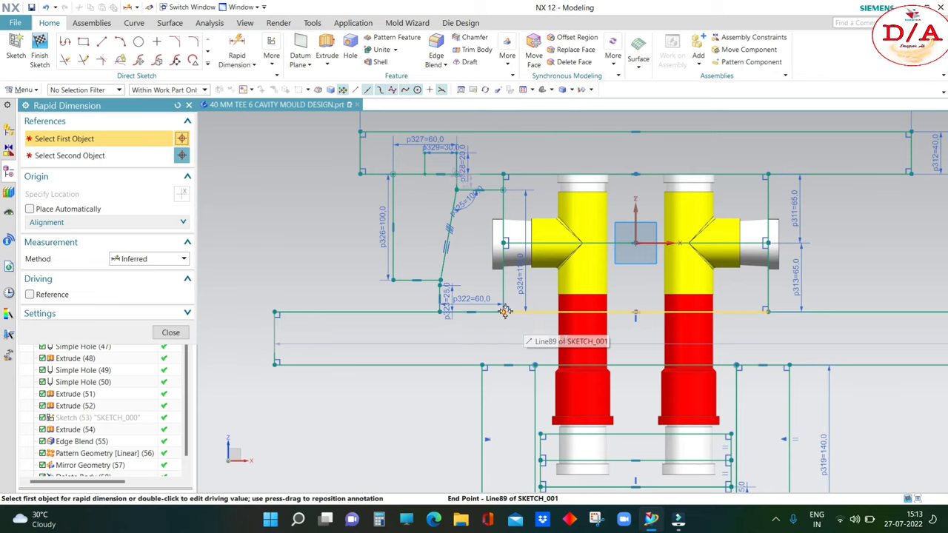
{"action": "left_click", "coordinate": [441, 296]}
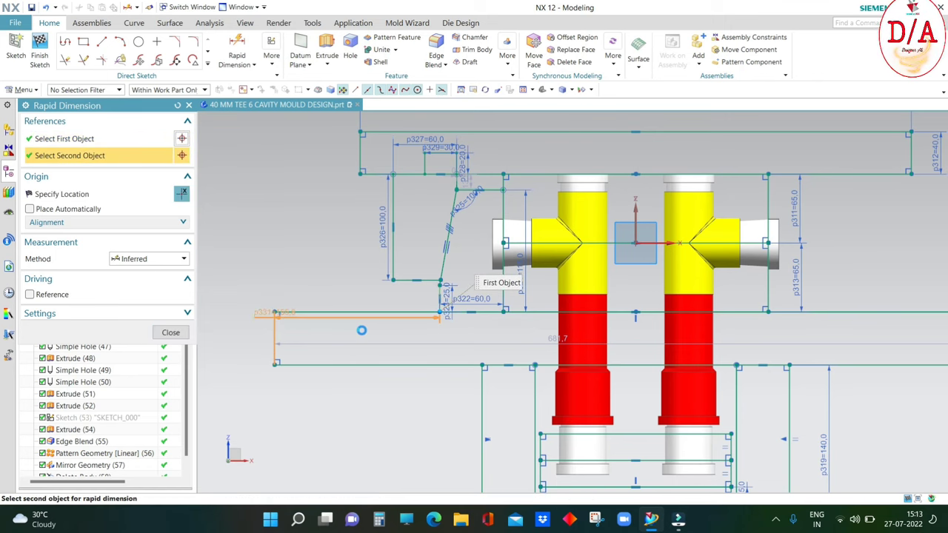
{"action": "left_click", "coordinate": [275, 317]}
{"action": "left_click", "coordinate": [405, 342]}
{"action": "type", "text": "60"}
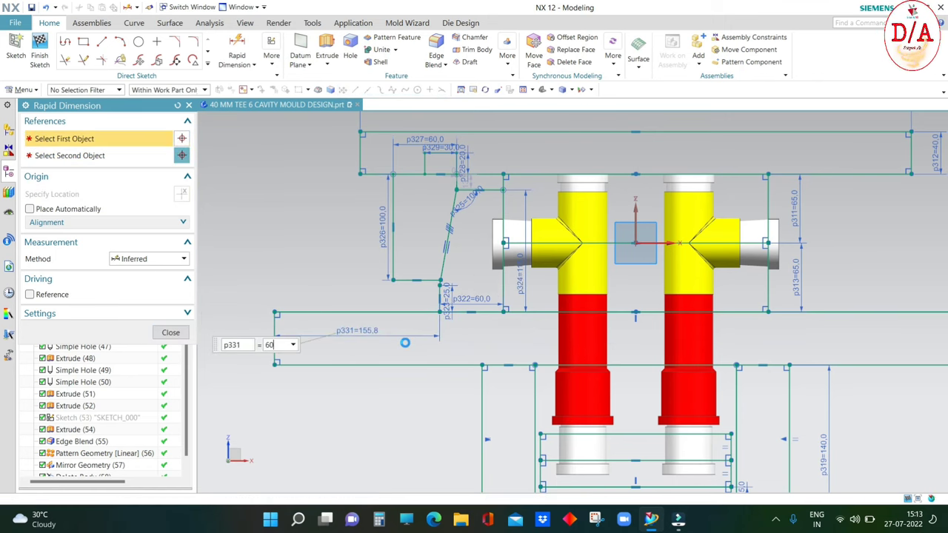
{"action": "key", "text": "Return"}
{"action": "key", "text": "Escape"}
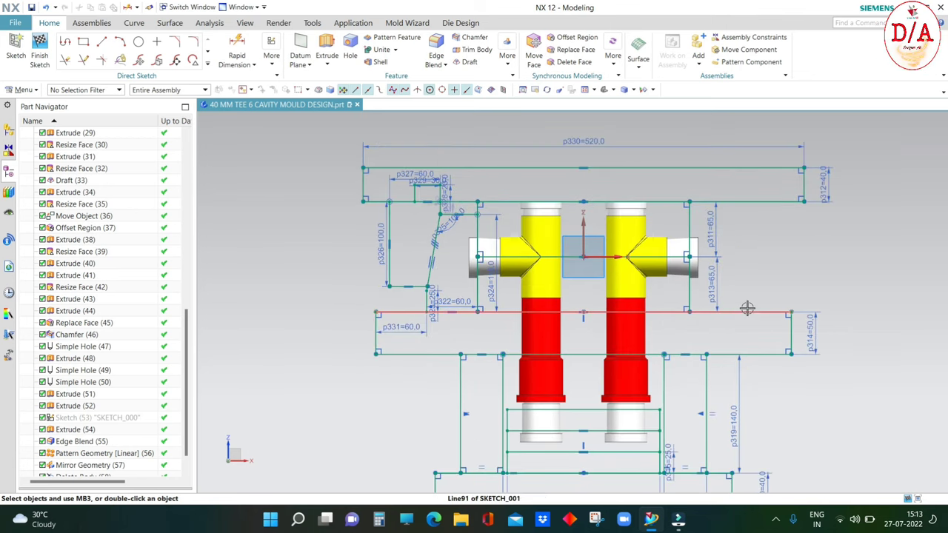
{"action": "left_click", "coordinate": [798, 312]}
{"action": "middle_click_drag", "start_coordinate": [798, 330], "coordinate": [713, 327], "text": "shift"}
- Try a length dimension on the plate line, cancel it, and select the existing linear dimension
{"action": "key", "text": "d"}
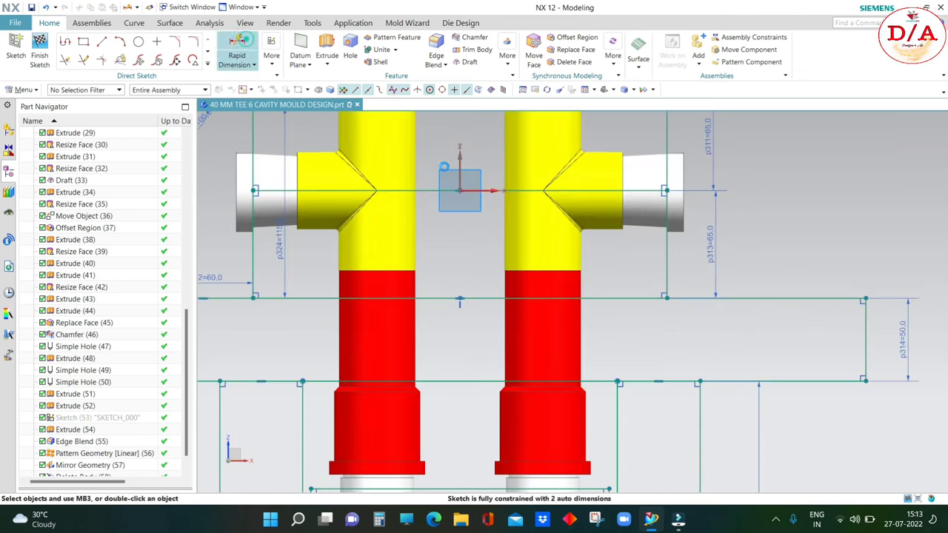
{"action": "left_click", "coordinate": [708, 285]}
{"action": "scroll", "coordinate": [615, 307], "scroll_direction": "up", "scroll_amount": 4}
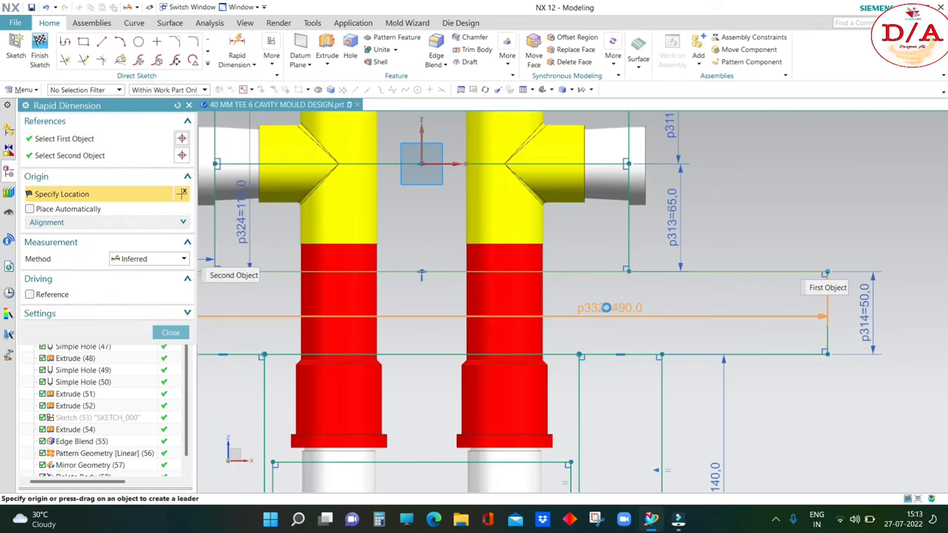
{"action": "scroll", "coordinate": [606, 308], "scroll_direction": "down", "scroll_amount": 2}
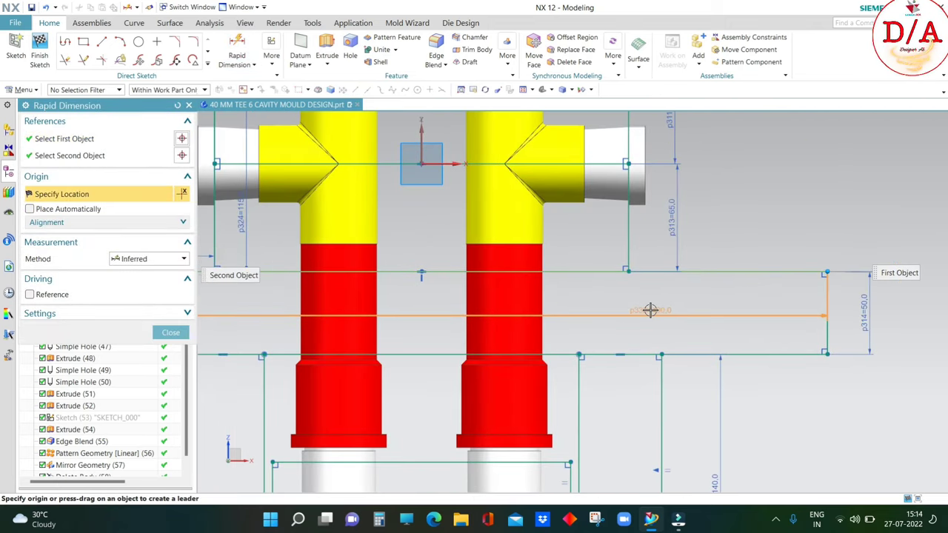
{"action": "scroll", "coordinate": [650, 310], "scroll_direction": "down", "scroll_amount": 1}
{"action": "key", "text": "Escape"}
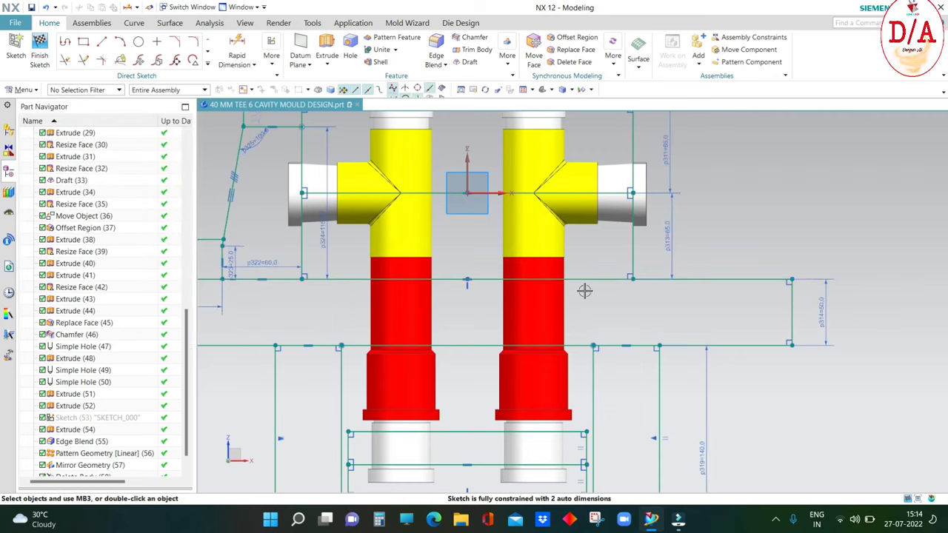
{"action": "scroll", "coordinate": [584, 291], "scroll_direction": "down", "scroll_amount": 2}
{"action": "left_click", "coordinate": [335, 298]}
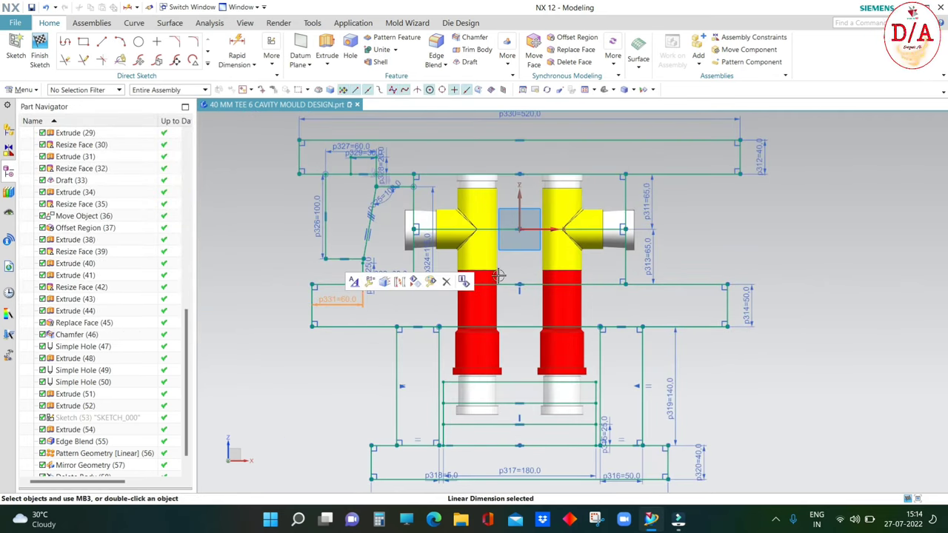
- Dimension the wide plate's lower line length as p331 = 500
{"action": "left_click", "coordinate": [232, 47]}
{"action": "left_click", "coordinate": [342, 327]}
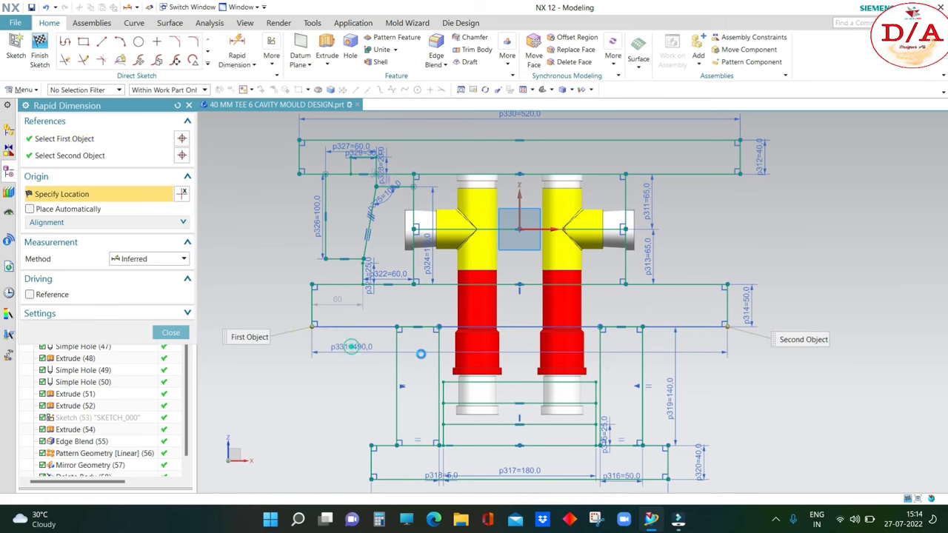
{"action": "left_click", "coordinate": [421, 354]}
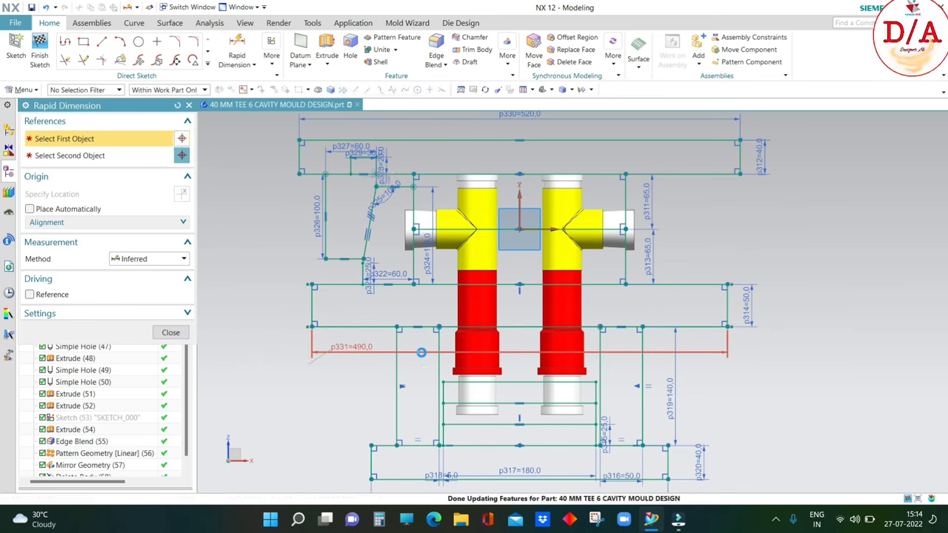
{"action": "type", "text": "500"}
{"action": "left_click", "coordinate": [170, 331]}
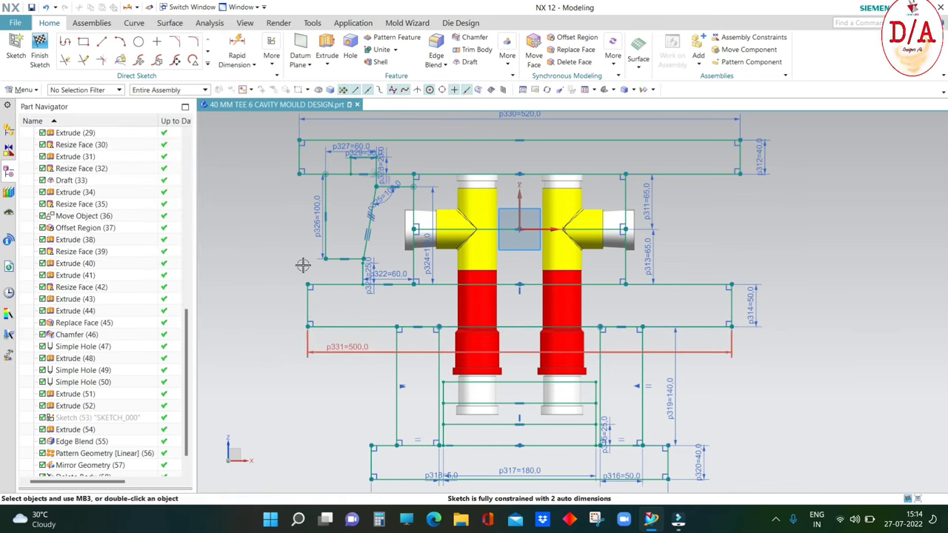
- Dimension the left profile's lower corner point to the plate line beneath it
{"action": "left_click", "coordinate": [237, 48]}
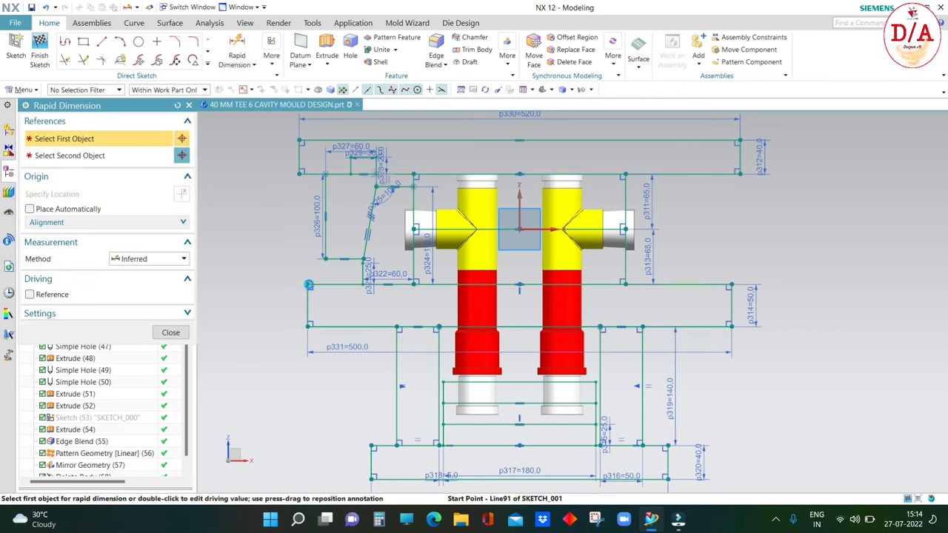
{"action": "left_click", "coordinate": [309, 284]}
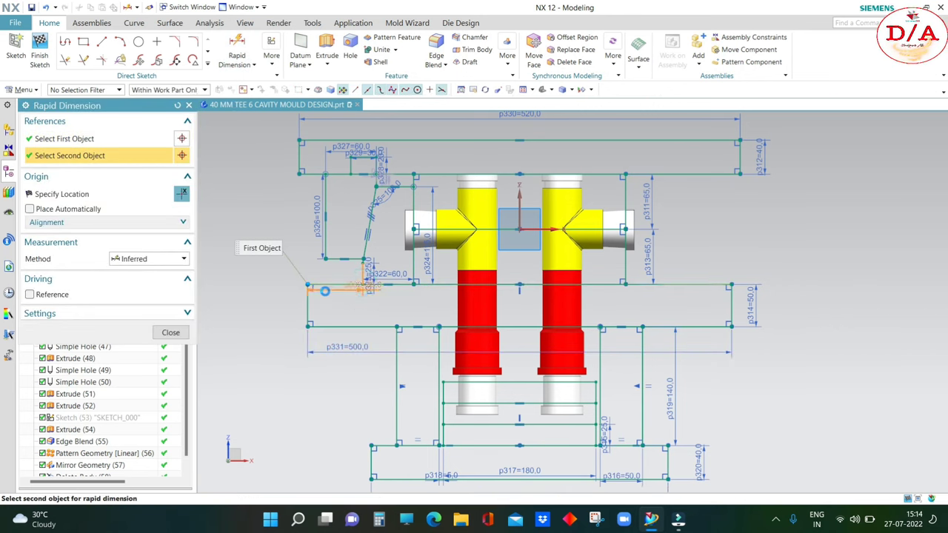
{"action": "scroll", "coordinate": [326, 293], "scroll_direction": "up", "scroll_amount": 1}
{"action": "left_click", "coordinate": [366, 283]}
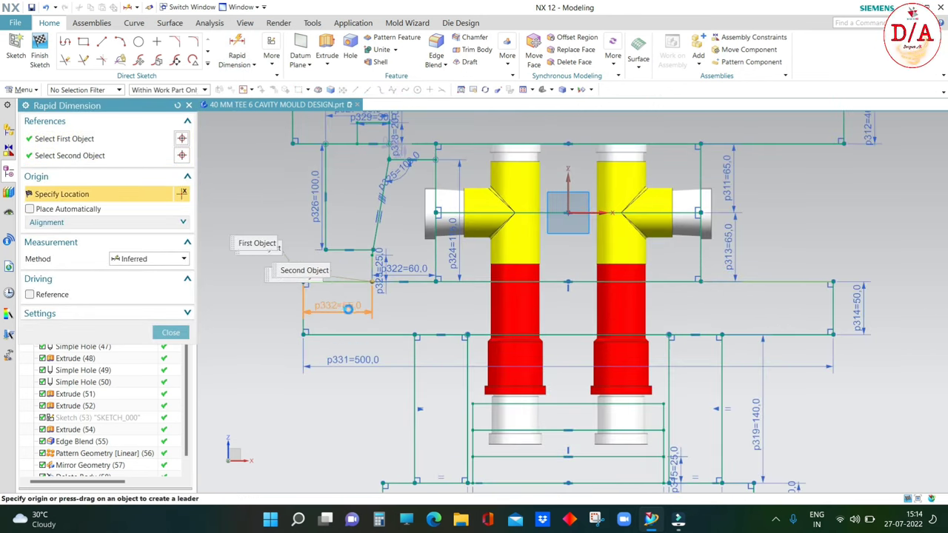
{"action": "left_click", "coordinate": [354, 376]}
{"action": "middle_click", "coordinate": [354, 376]}
{"action": "scroll", "coordinate": [359, 370], "scroll_direction": "down", "scroll_amount": 1}
{"action": "scroll", "coordinate": [415, 399], "scroll_direction": "down", "scroll_amount": 1}
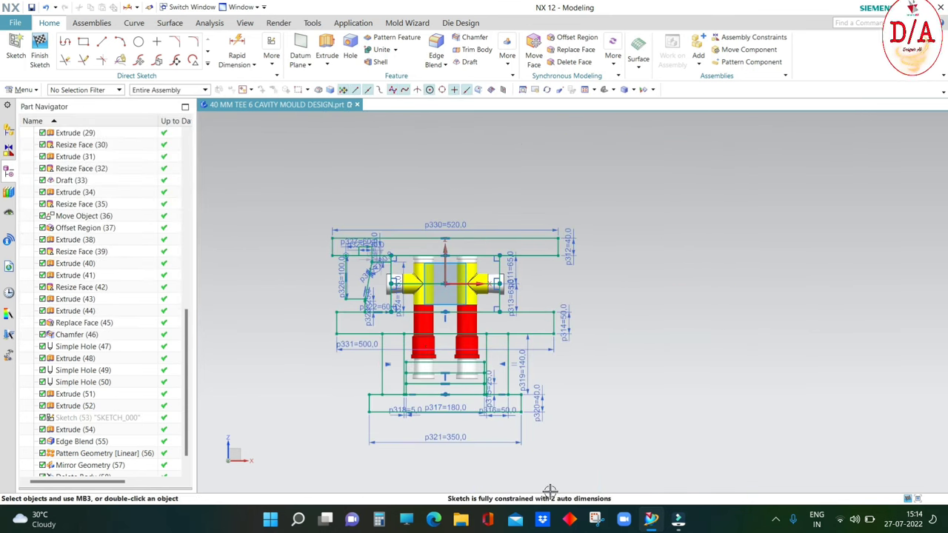
- Dimension the short vertical step below the small rectangle as p332 = 12
{"action": "scroll", "coordinate": [369, 283], "scroll_direction": "up", "scroll_amount": 2}
{"action": "scroll", "coordinate": [370, 284], "scroll_direction": "up", "scroll_amount": 3}
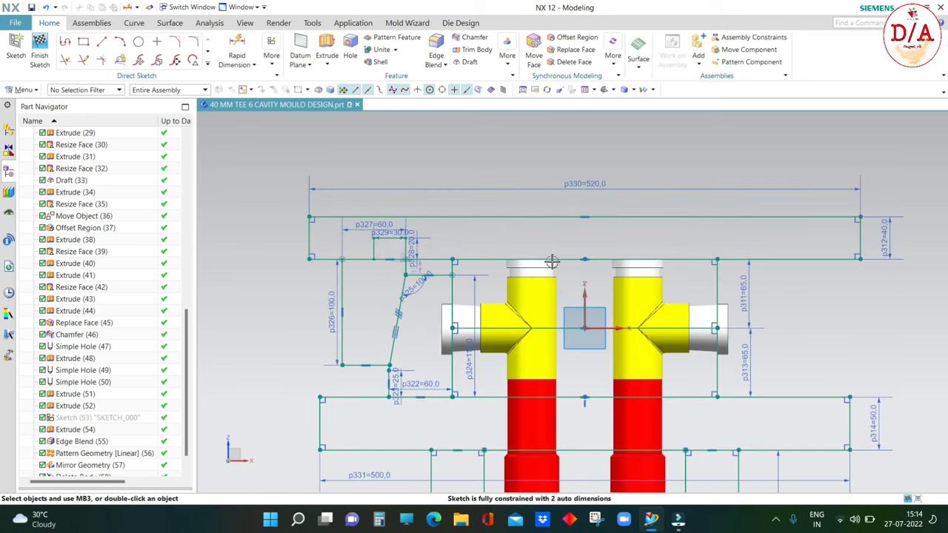
{"action": "scroll", "coordinate": [400, 287], "scroll_direction": "up", "scroll_amount": 3}
{"action": "scroll", "coordinate": [415, 289], "scroll_direction": "up", "scroll_amount": 2}
{"action": "scroll", "coordinate": [403, 297], "scroll_direction": "up", "scroll_amount": 1}
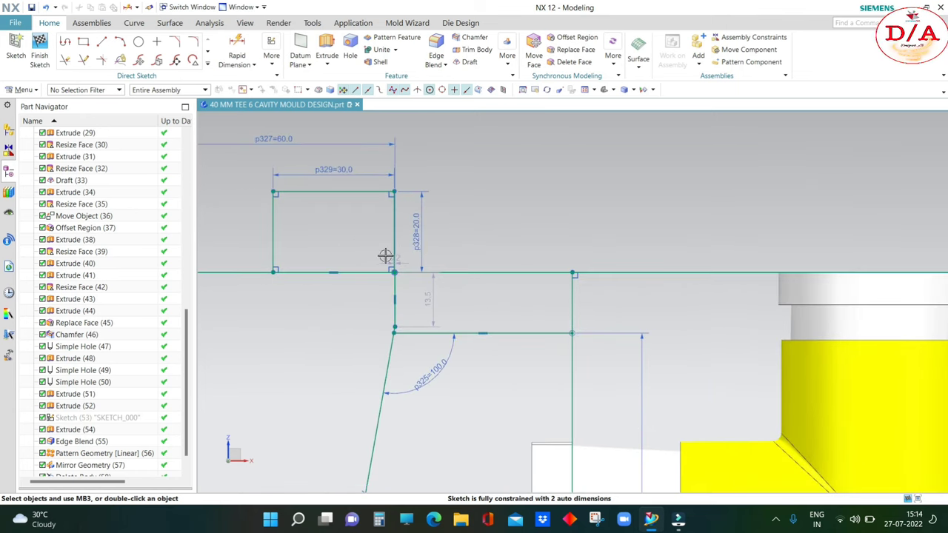
{"action": "scroll", "coordinate": [397, 325], "scroll_direction": "up", "scroll_amount": 4}
{"action": "key", "text": "d"}
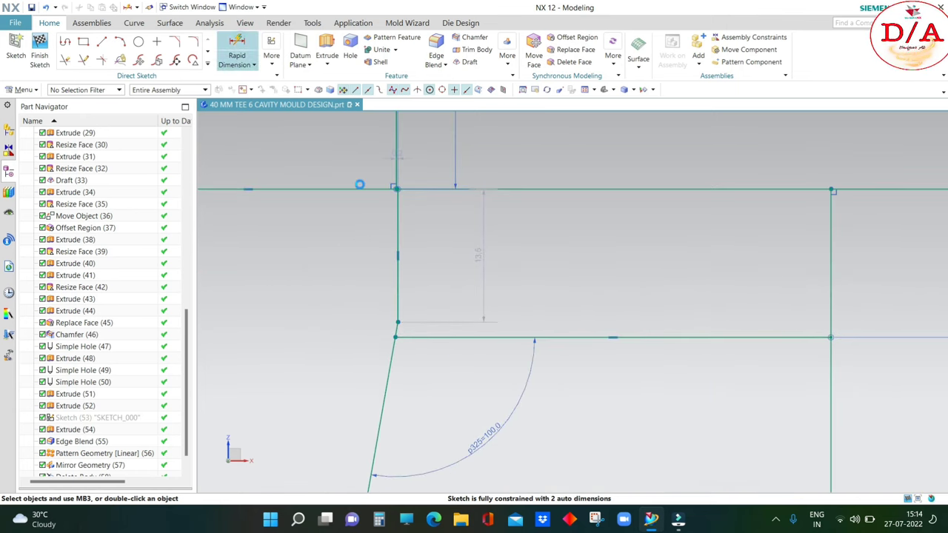
{"action": "left_click", "coordinate": [398, 226]}
{"action": "left_click", "coordinate": [428, 259]}
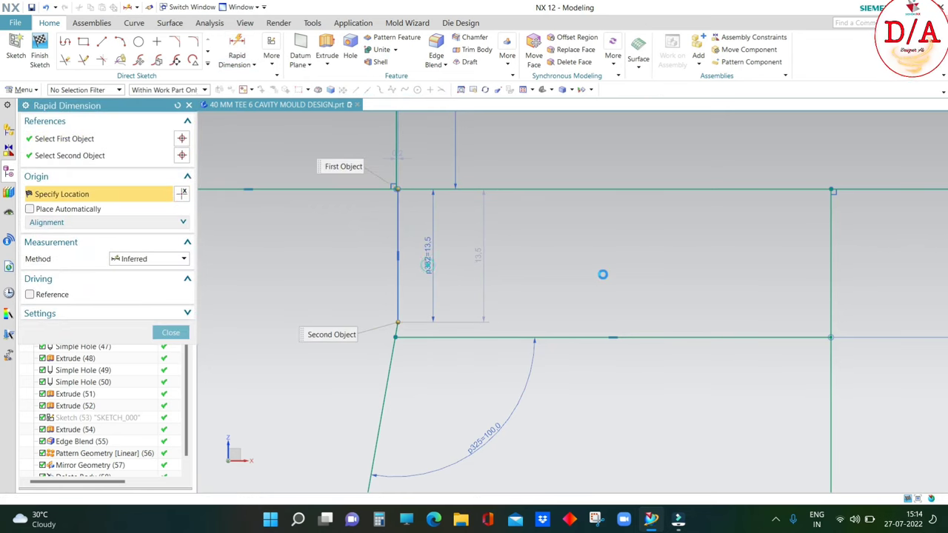
{"action": "type", "text": "12"}
{"action": "key", "text": "Return"}
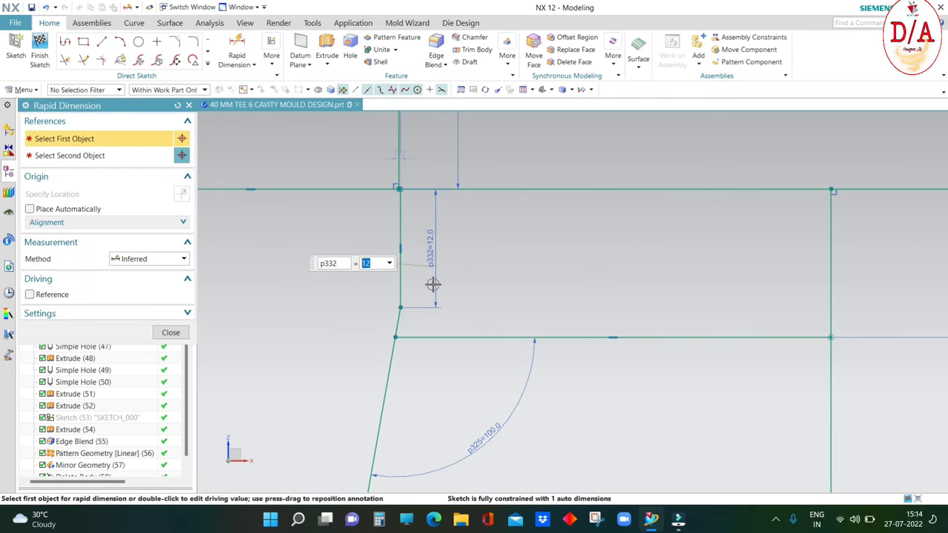
- Exit dimensioning, review the fully constrained sketch, and expand the sketch curve gallery
{"action": "scroll", "coordinate": [545, 303], "scroll_direction": "down", "scroll_amount": 2}
{"action": "scroll", "coordinate": [518, 326], "scroll_direction": "down", "scroll_amount": 2}
{"action": "scroll", "coordinate": [518, 327], "scroll_direction": "down", "scroll_amount": 1}
{"action": "key", "text": "Escape"}
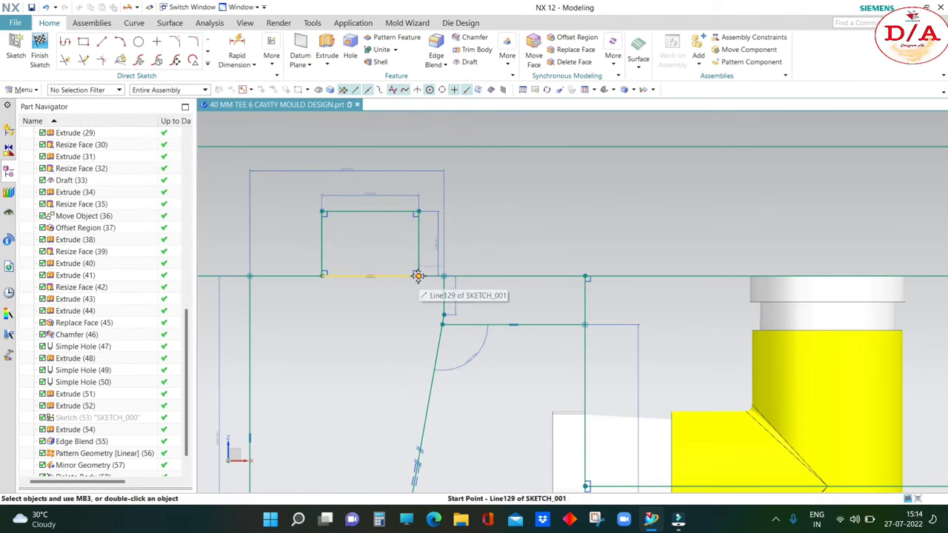
{"action": "left_click", "coordinate": [418, 275]}
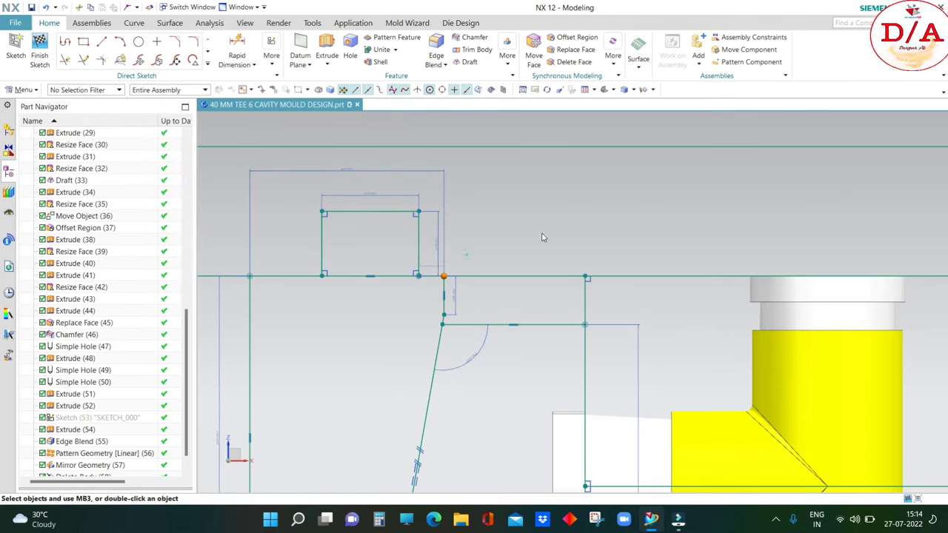
{"action": "scroll", "coordinate": [429, 259], "scroll_direction": "down", "scroll_amount": 1}
{"action": "scroll", "coordinate": [372, 315], "scroll_direction": "down", "scroll_amount": 1}
{"action": "scroll", "coordinate": [372, 315], "scroll_direction": "down", "scroll_amount": 2}
{"action": "scroll", "coordinate": [352, 303], "scroll_direction": "up", "scroll_amount": 1}
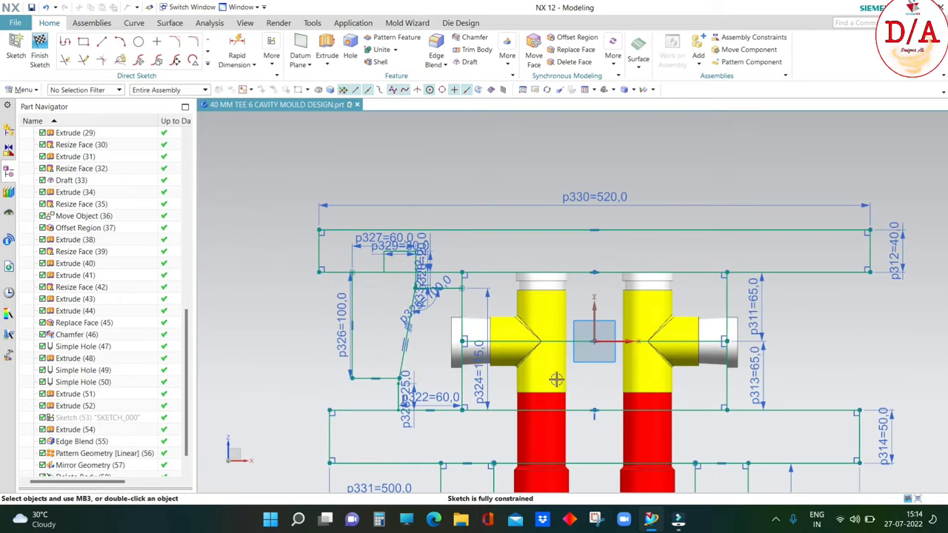
{"action": "left_click", "coordinate": [209, 64]}
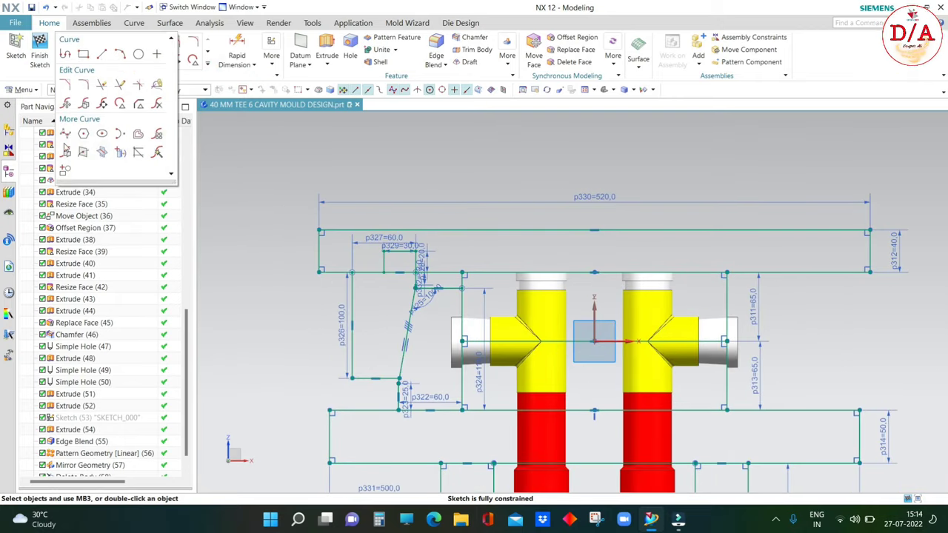
- With Mirror Curve, select the left wedge profile's lines and the small rectangle
{"action": "left_click", "coordinate": [66, 152]}
{"action": "scroll", "coordinate": [365, 300], "scroll_direction": "up", "scroll_amount": 1}
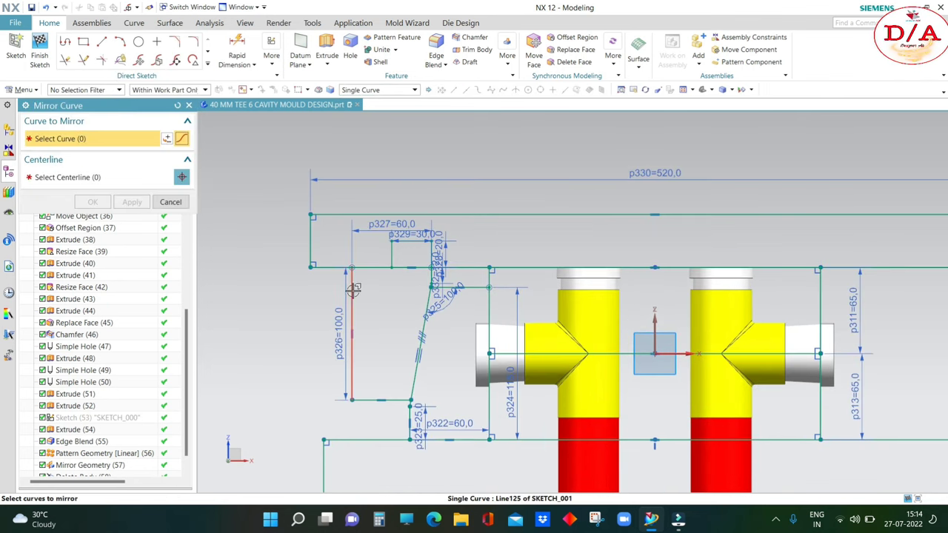
{"action": "left_click", "coordinate": [352, 293]}
{"action": "scroll", "coordinate": [405, 262], "scroll_direction": "up", "scroll_amount": 1}
{"action": "left_click", "coordinate": [410, 232]}
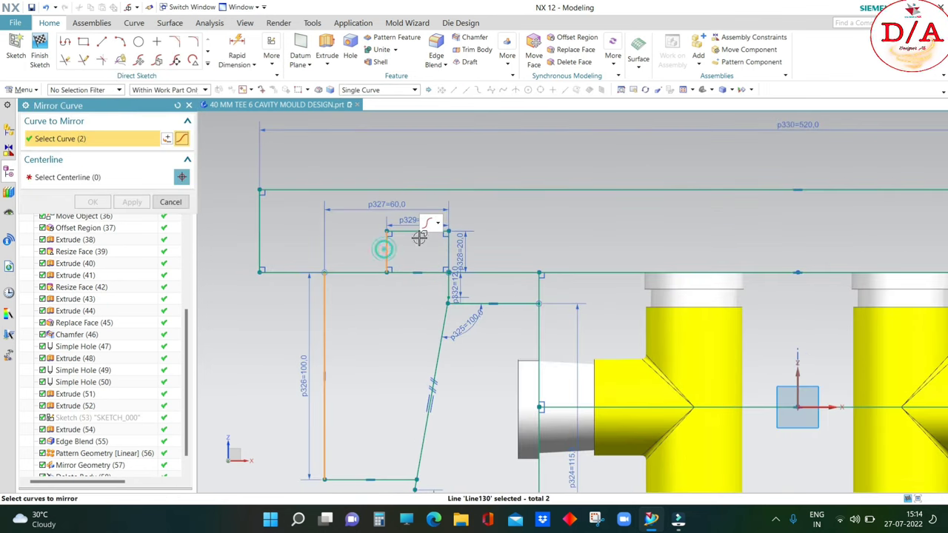
{"action": "scroll", "coordinate": [444, 244], "scroll_direction": "up", "scroll_amount": 1}
{"action": "left_click", "coordinate": [444, 244]}
{"action": "scroll", "coordinate": [444, 244], "scroll_direction": "down", "scroll_amount": 1}
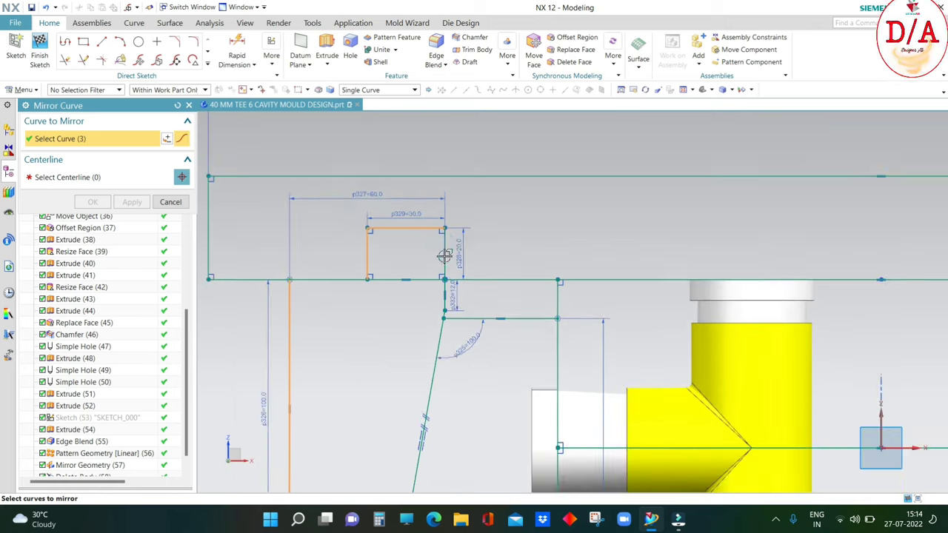
{"action": "left_click", "coordinate": [444, 255]}
{"action": "scroll", "coordinate": [437, 299], "scroll_direction": "up", "scroll_amount": 1}
{"action": "left_click", "coordinate": [451, 293]}
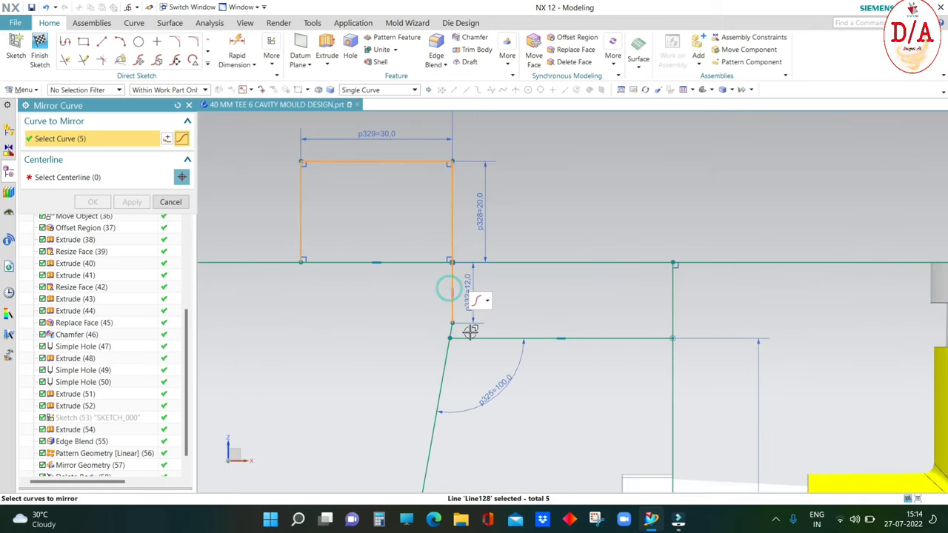
{"action": "left_click", "coordinate": [471, 337]}
{"action": "scroll", "coordinate": [450, 356], "scroll_direction": "up", "scroll_amount": 1}
{"action": "left_click", "coordinate": [444, 353]}
{"action": "scroll", "coordinate": [395, 303], "scroll_direction": "down", "scroll_amount": 2}
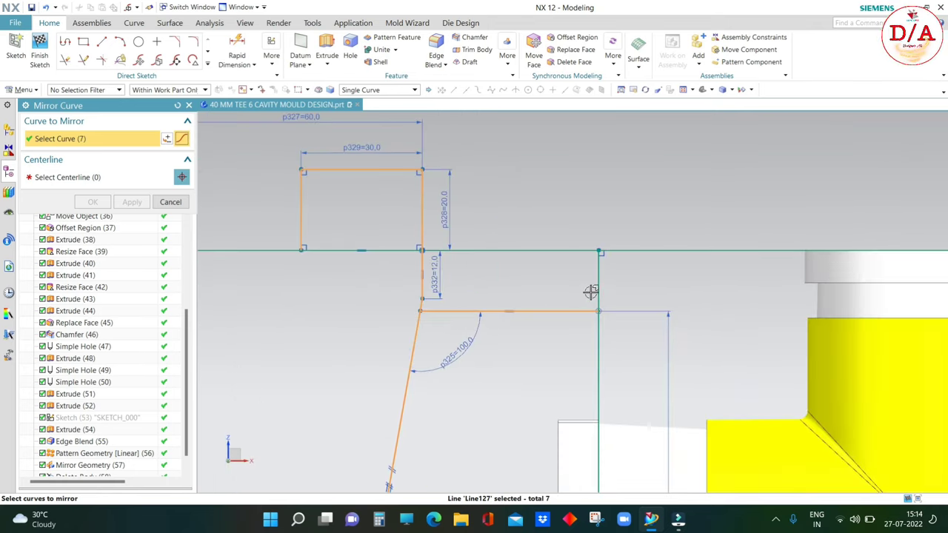
{"action": "scroll", "coordinate": [559, 257], "scroll_direction": "down", "scroll_amount": 2}
{"action": "scroll", "coordinate": [558, 256], "scroll_direction": "down", "scroll_amount": 1}
{"action": "scroll", "coordinate": [501, 393], "scroll_direction": "up", "scroll_amount": 2}
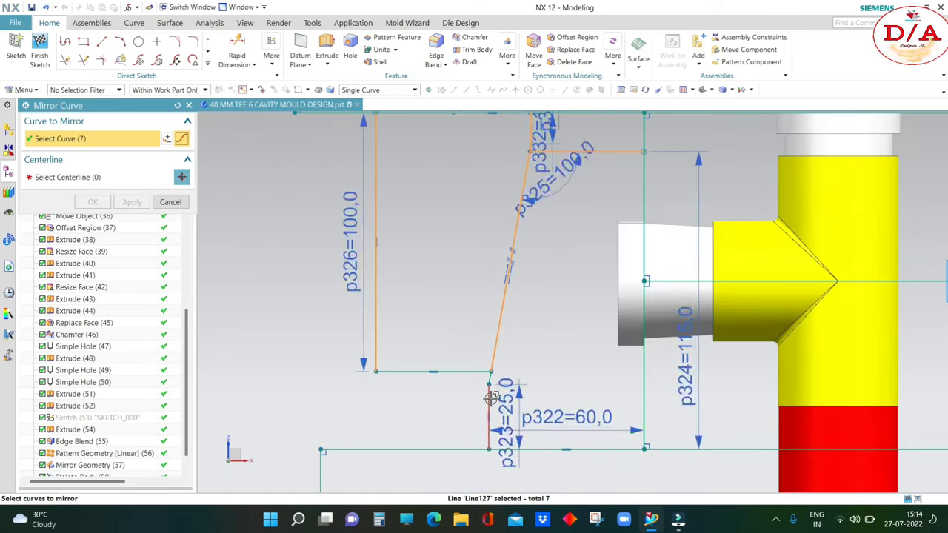
{"action": "scroll", "coordinate": [491, 398], "scroll_direction": "up", "scroll_amount": 1}
{"action": "left_click", "coordinate": [489, 394]}
{"action": "left_click", "coordinate": [487, 360]}
{"action": "left_click", "coordinate": [383, 347]}
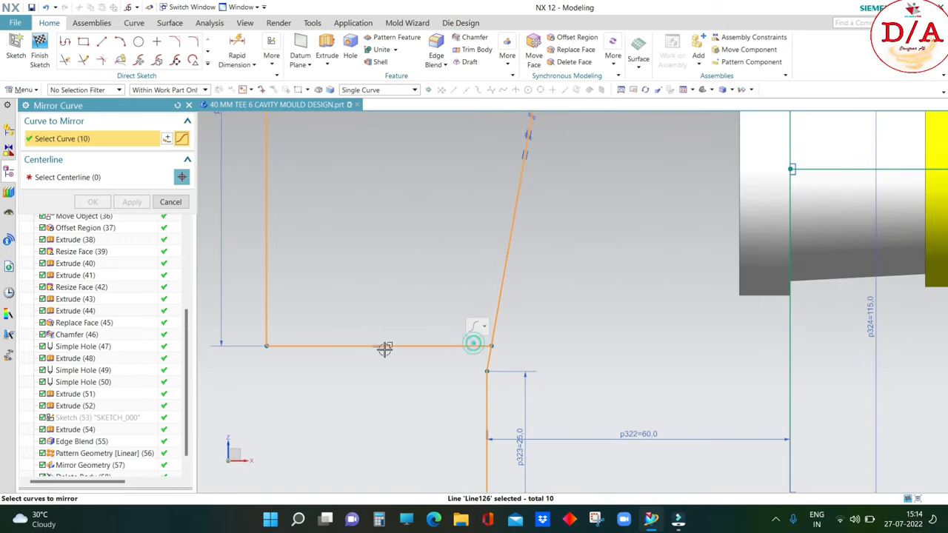
- Mirror the selected curves about the sketch's vertical axis and confirm
{"action": "scroll", "coordinate": [381, 354], "scroll_direction": "down", "scroll_amount": 2}
{"action": "scroll", "coordinate": [381, 356], "scroll_direction": "down", "scroll_amount": 1}
{"action": "scroll", "coordinate": [476, 234], "scroll_direction": "up", "scroll_amount": 1}
{"action": "left_click", "coordinate": [86, 177]}
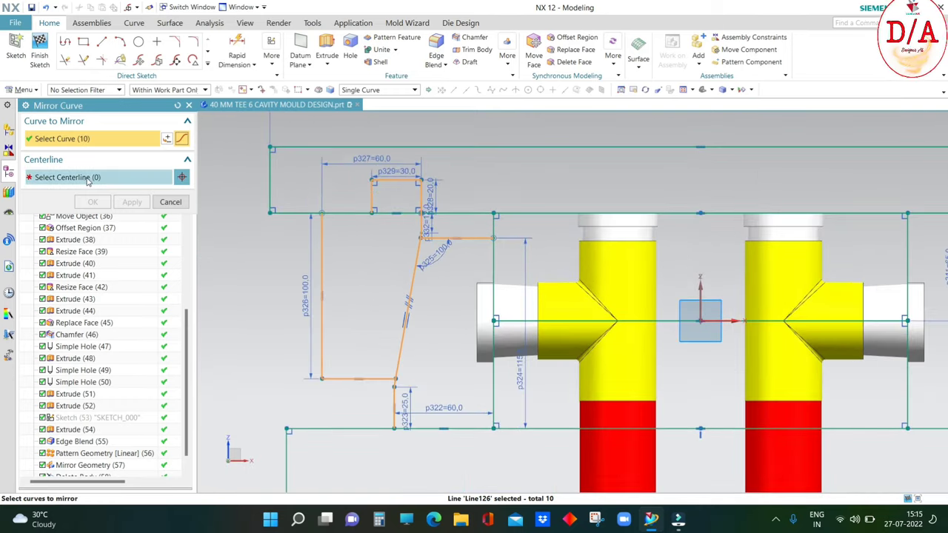
{"action": "scroll", "coordinate": [291, 247], "scroll_direction": "down", "scroll_amount": 1}
{"action": "left_click", "coordinate": [574, 289]}
{"action": "scroll", "coordinate": [415, 222], "scroll_direction": "down", "scroll_amount": 2}
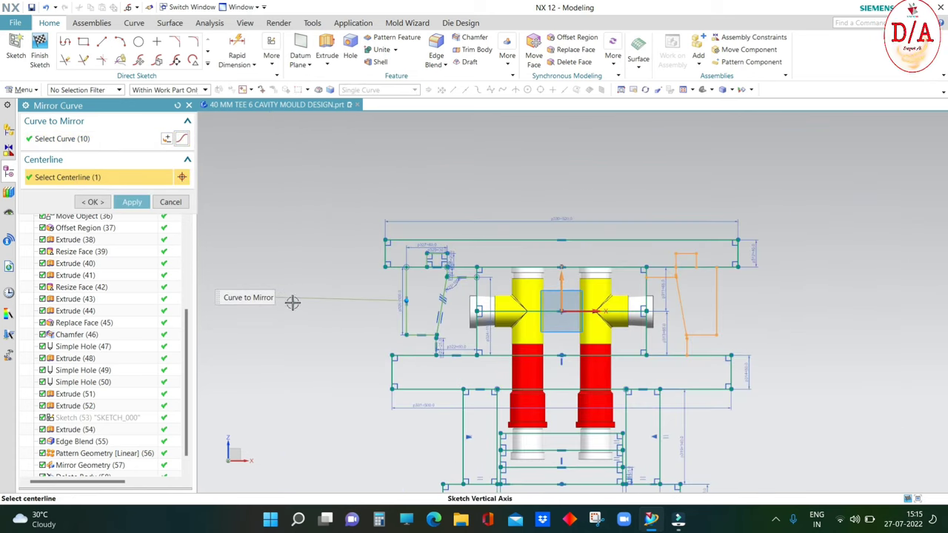
{"action": "scroll", "coordinate": [587, 311], "scroll_direction": "up", "scroll_amount": 1}
{"action": "left_click", "coordinate": [94, 202]}
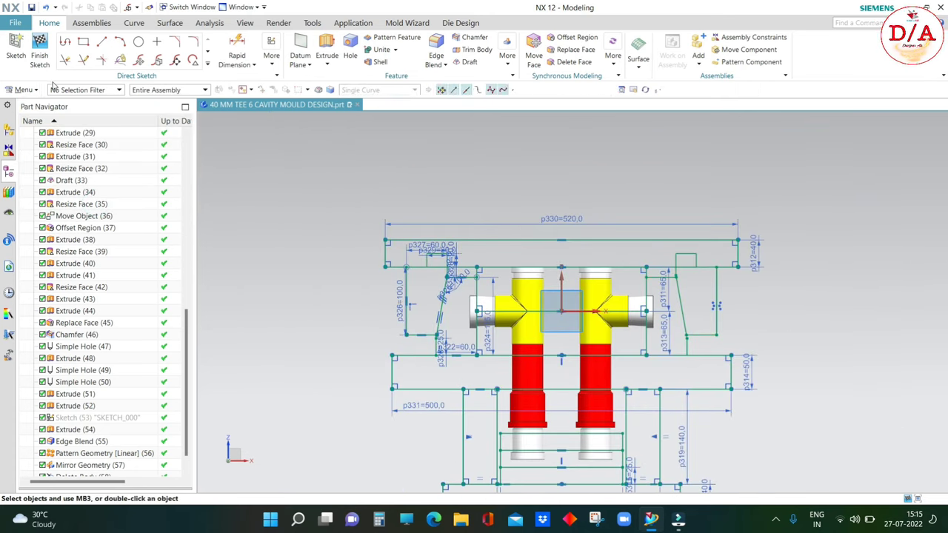
{"action": "scroll", "coordinate": [262, 223], "scroll_direction": "down", "scroll_amount": 2}
- Finish the sketch and view the mould layout from the front, zoomed in
{"action": "left_click", "coordinate": [40, 46]}
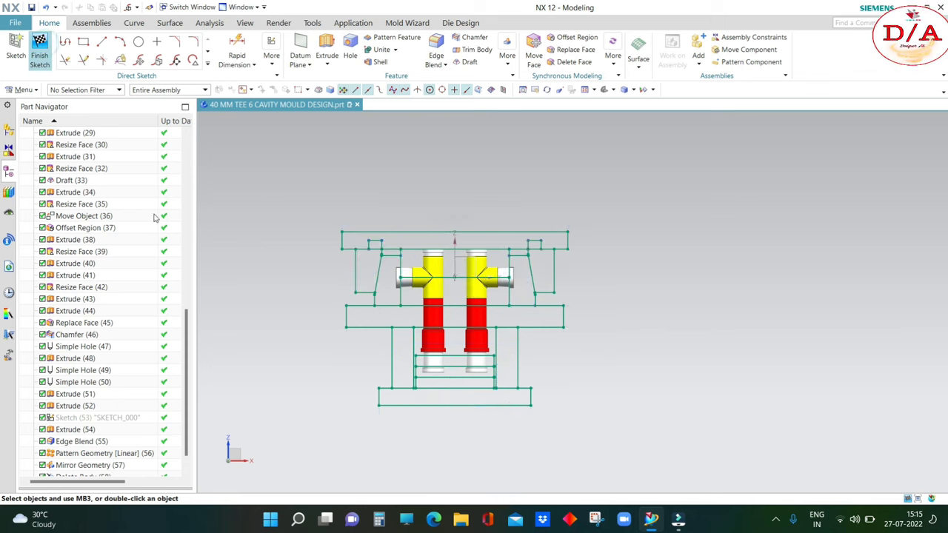
{"action": "middle_click_drag", "start_coordinate": [751, 360], "coordinate": [911, 316]}
{"action": "key", "text": "ctrl+alt+f"}
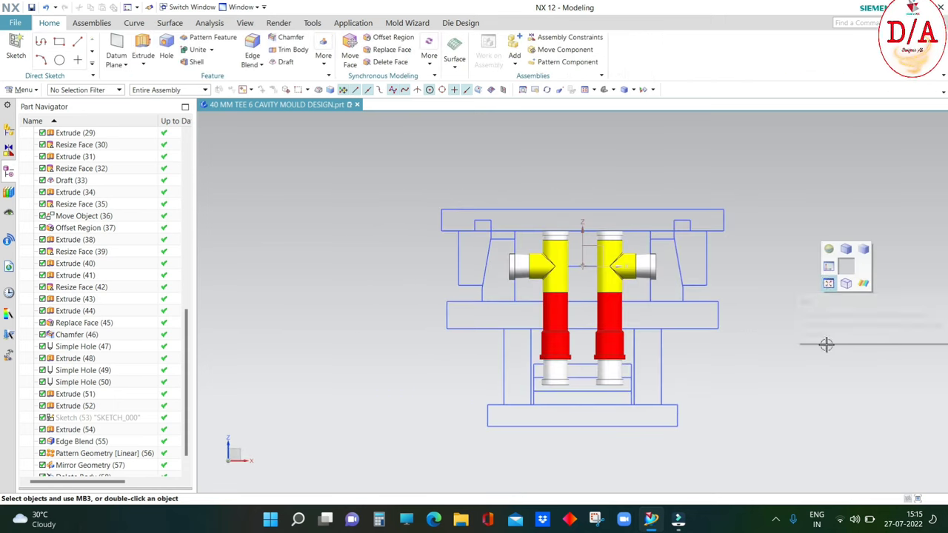
{"action": "scroll", "coordinate": [684, 348], "scroll_direction": "down", "scroll_amount": 3}
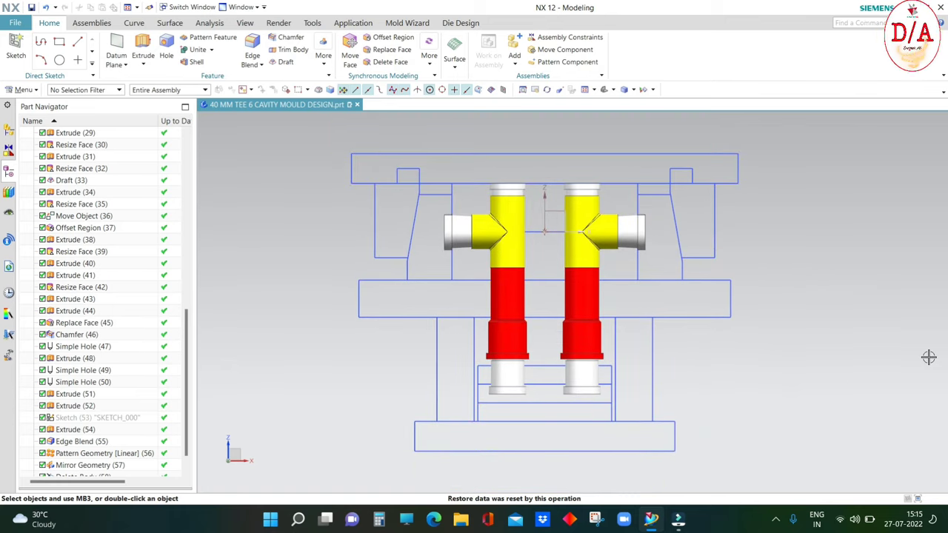
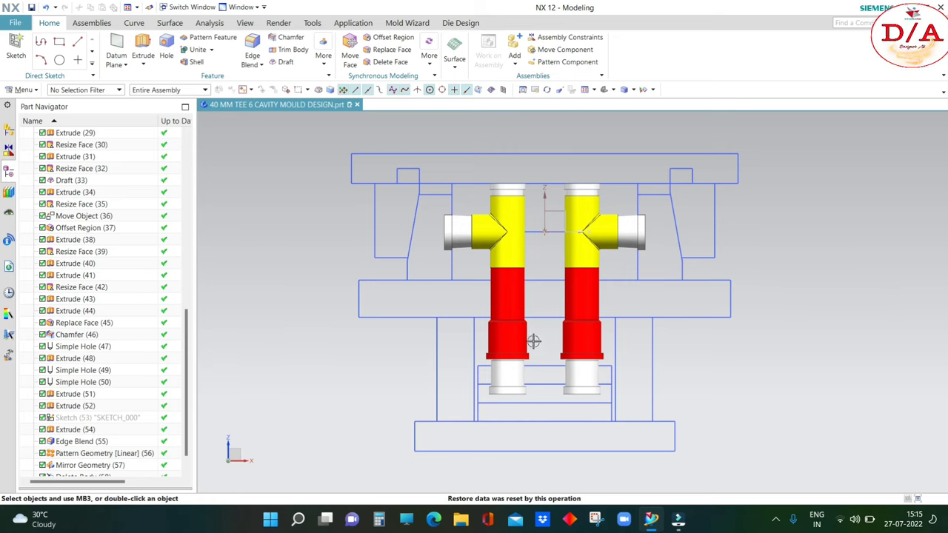
- Inspect the left tee body and zoom around the insert area
{"action": "left_click", "coordinate": [507, 353]}
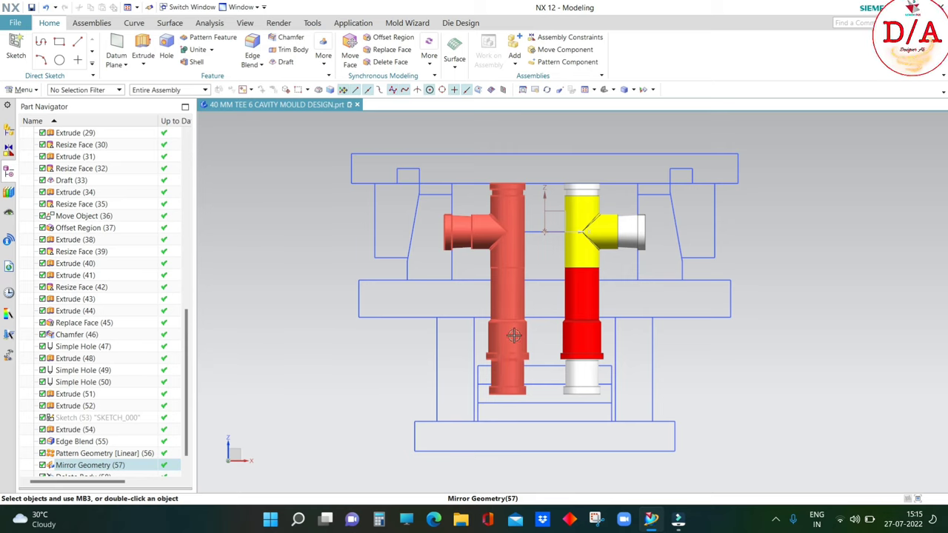
{"action": "key", "text": "Escape"}
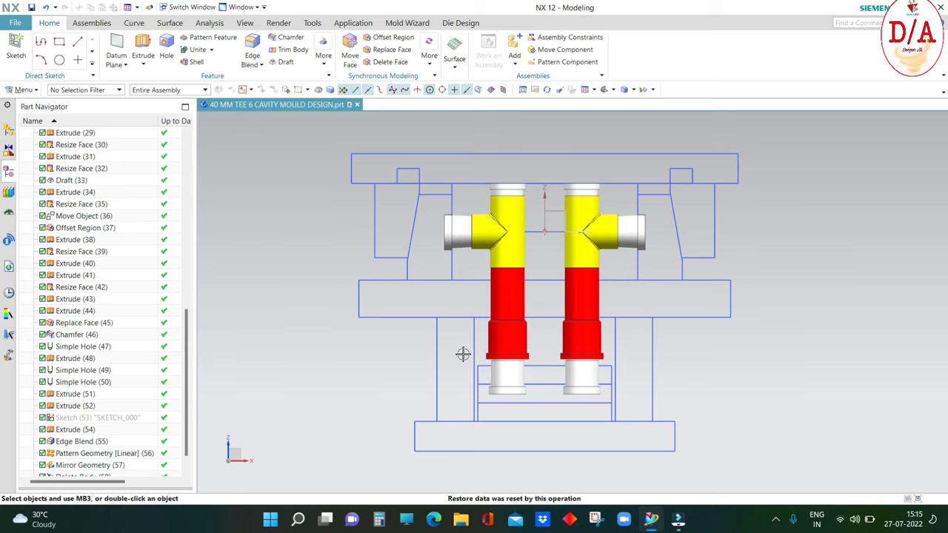
{"action": "scroll", "coordinate": [511, 349], "scroll_direction": "up", "scroll_amount": 2}
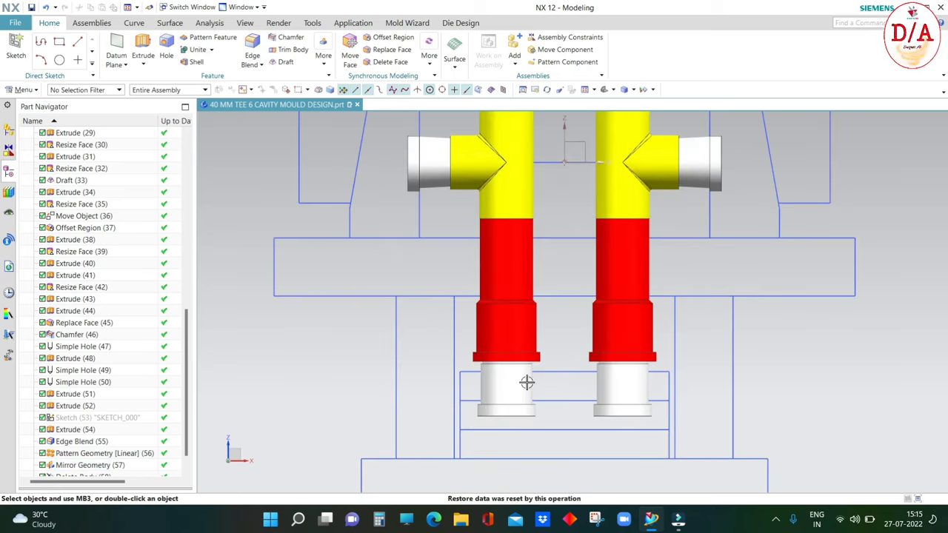
{"action": "scroll", "coordinate": [508, 342], "scroll_direction": "down", "scroll_amount": 1}
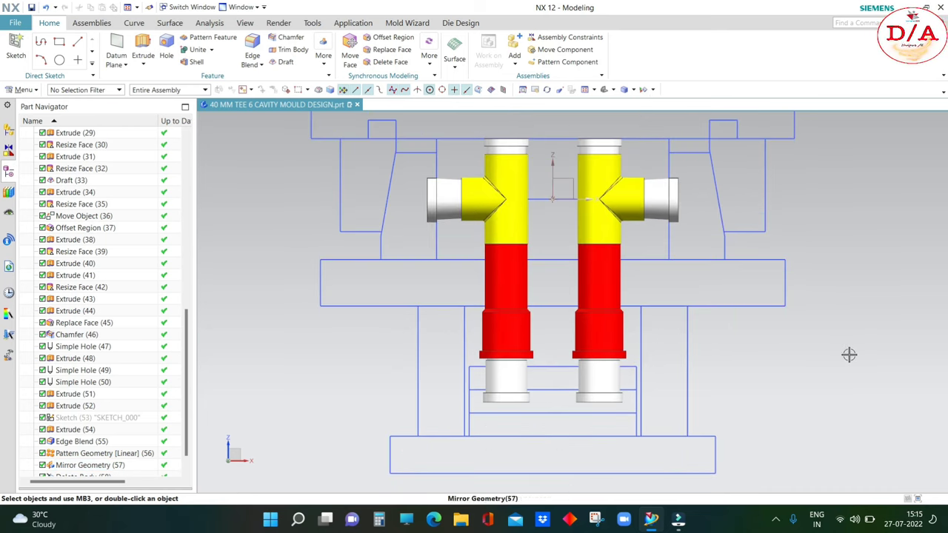
{"action": "scroll", "coordinate": [455, 338], "scroll_direction": "down", "scroll_amount": 1}
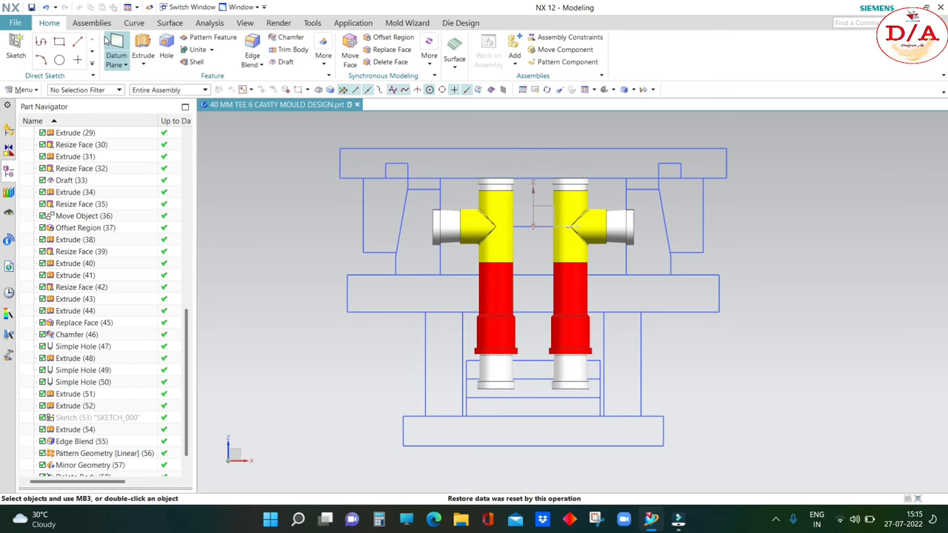
- Measure the projected Z distance from the lower plate edge to the white insert bottom
{"action": "left_click", "coordinate": [210, 22]}
{"action": "left_click", "coordinate": [95, 37]}
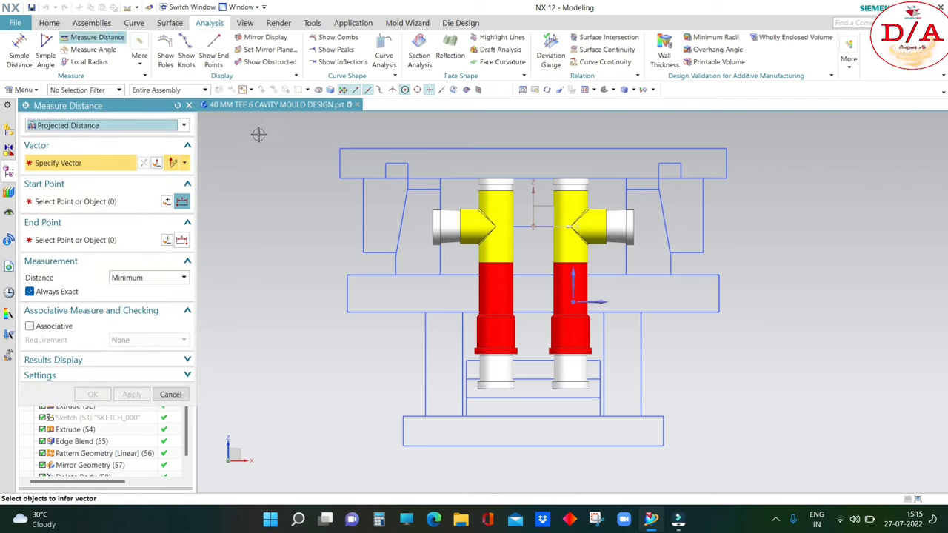
{"action": "left_click", "coordinate": [574, 286]}
{"action": "scroll", "coordinate": [504, 434], "scroll_direction": "up", "scroll_amount": 3}
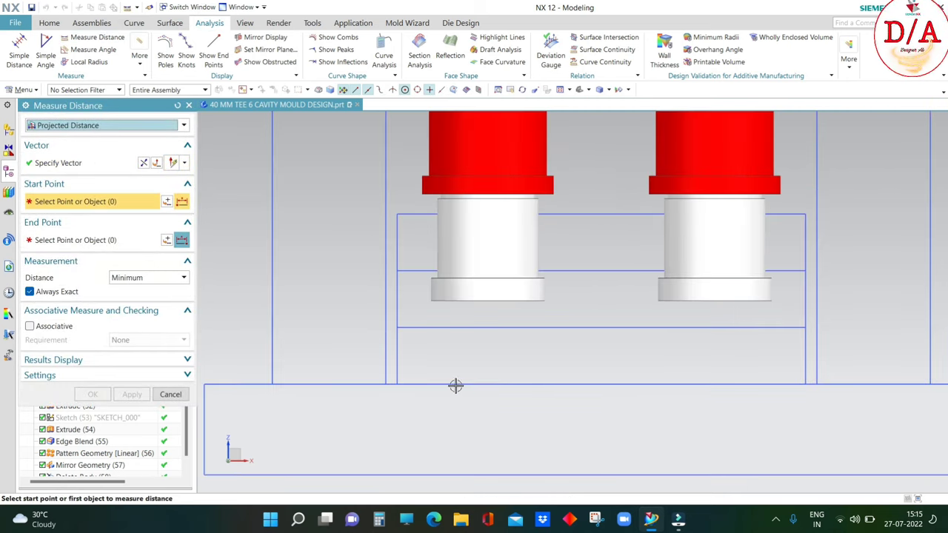
{"action": "left_click", "coordinate": [524, 304]}
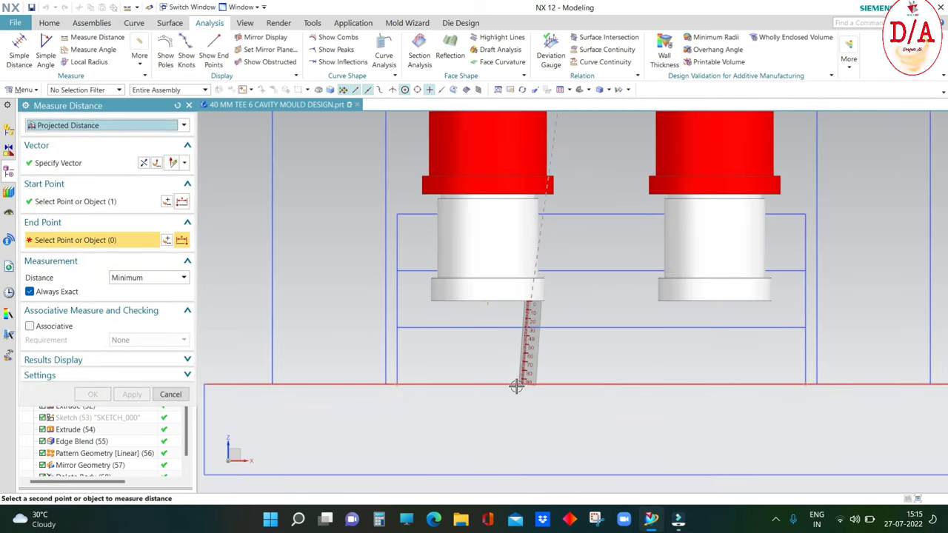
{"action": "left_click", "coordinate": [513, 383]}
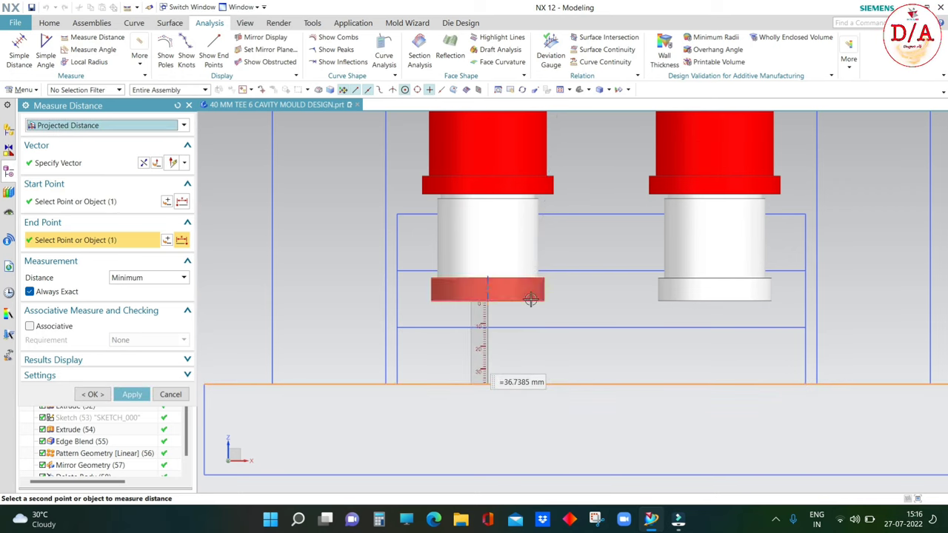
- List the measurement in the Information window and select the 36.738464835 mm value
{"action": "left_click", "coordinate": [79, 361]}
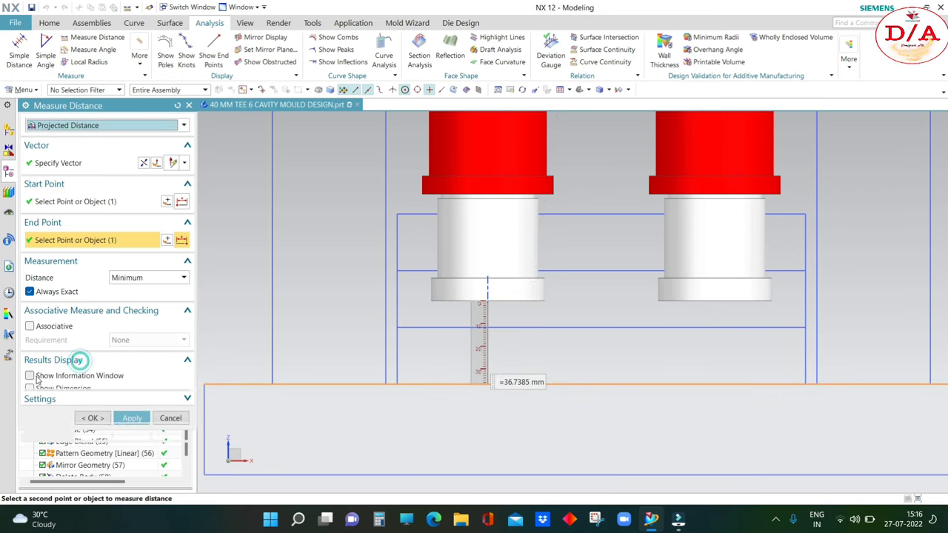
{"action": "left_click", "coordinate": [116, 375]}
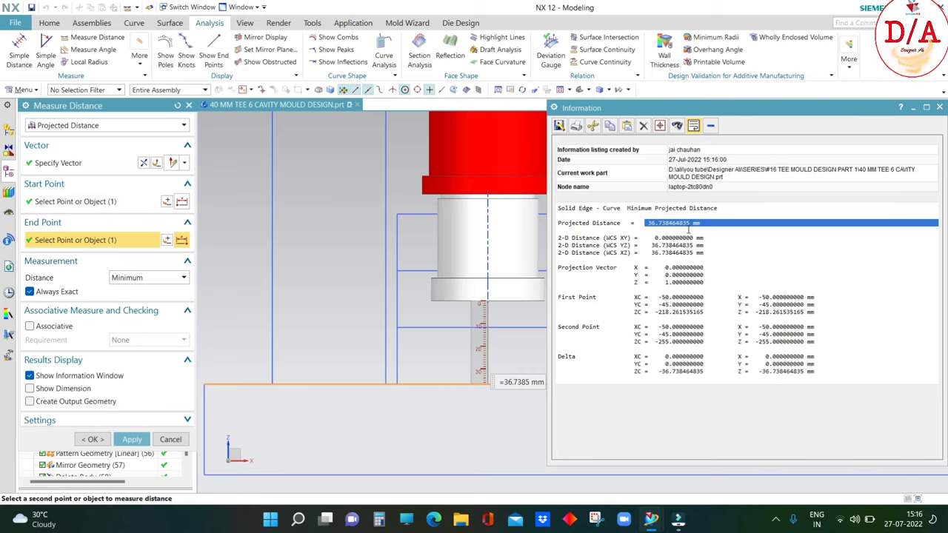
{"action": "left_click_drag", "start_coordinate": [648, 223], "coordinate": [694, 223]}
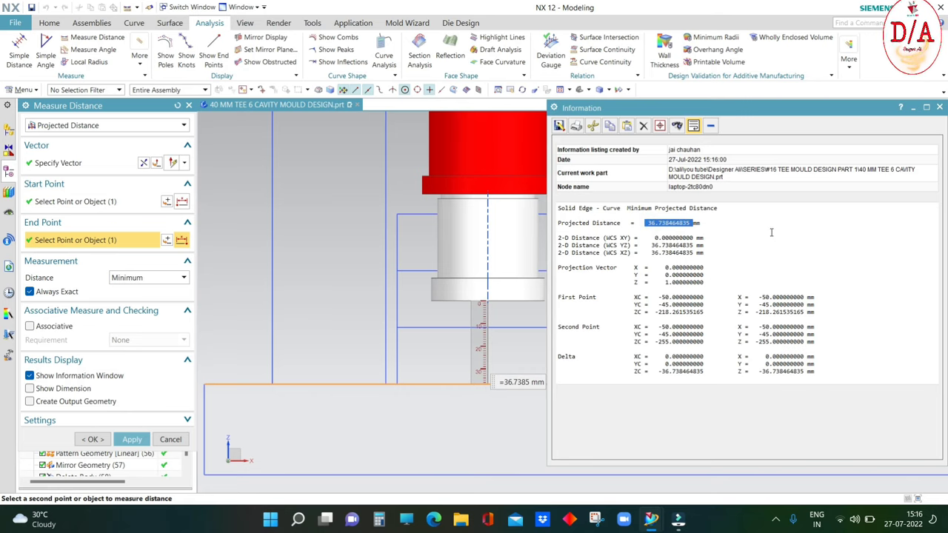
{"action": "scroll", "coordinate": [412, 225], "scroll_direction": "down", "scroll_amount": 3}
{"action": "scroll", "coordinate": [413, 224], "scroll_direction": "down", "scroll_amount": 2}
{"action": "key", "text": "Escape"}
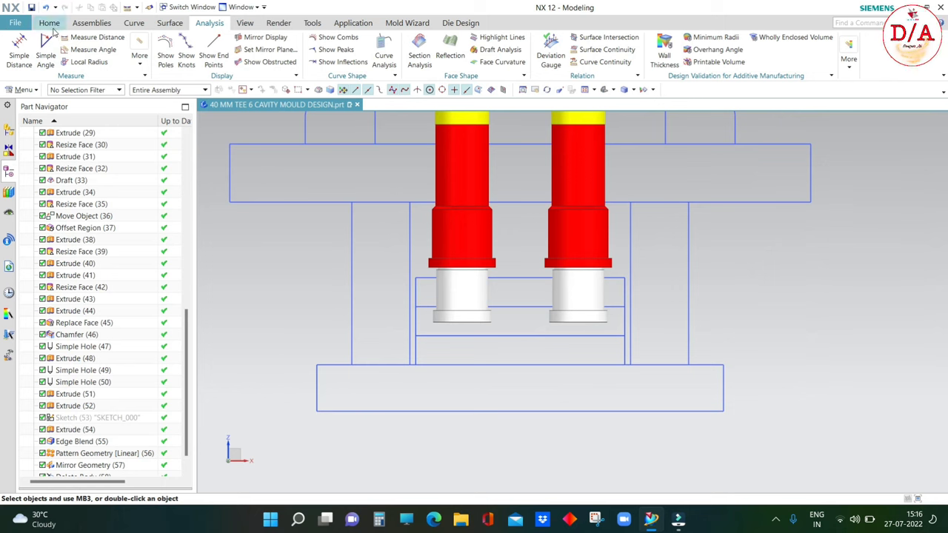
- Move the lower core faces 36.7385 mm along Z so the inserts reach the bottom plate
{"action": "left_click", "coordinate": [50, 23]}
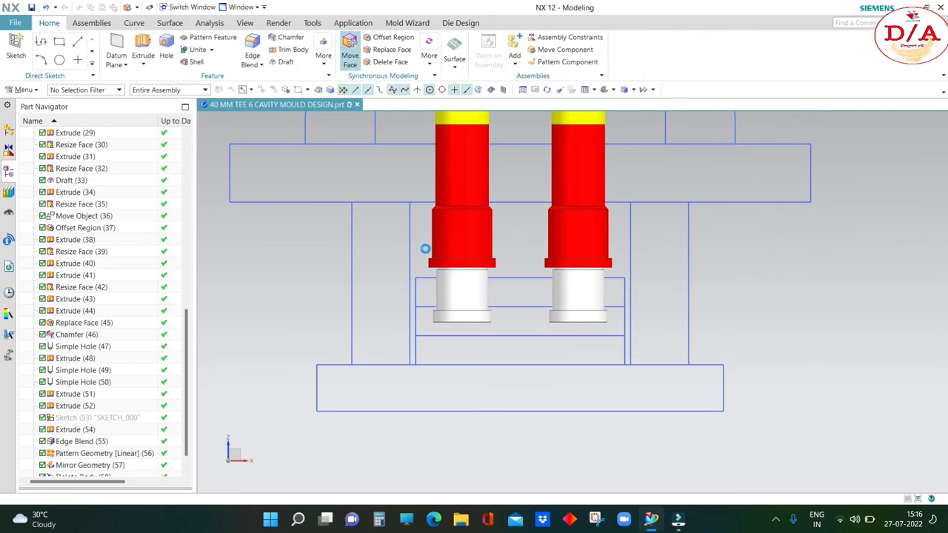
{"action": "left_click", "coordinate": [630, 339]}
{"action": "middle_click", "coordinate": [314, 303]}
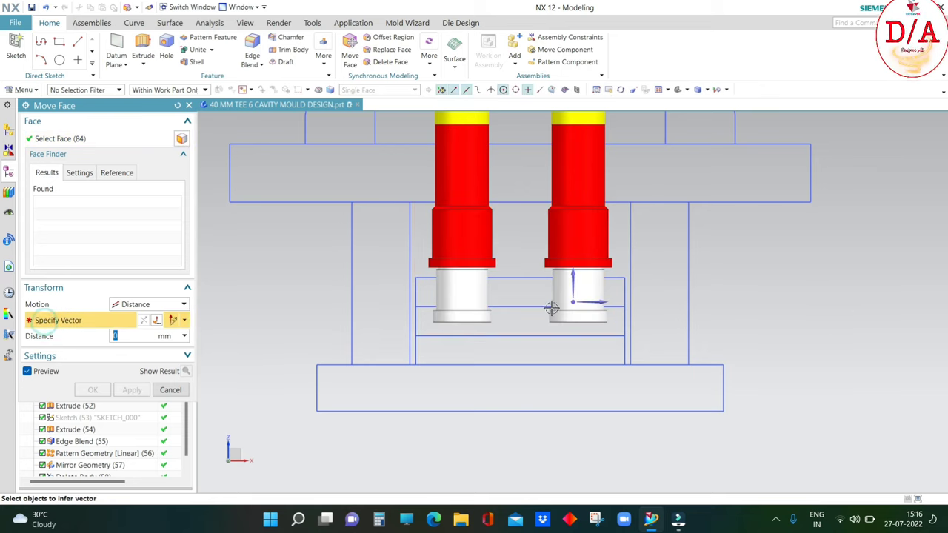
{"action": "left_click", "coordinate": [577, 283]}
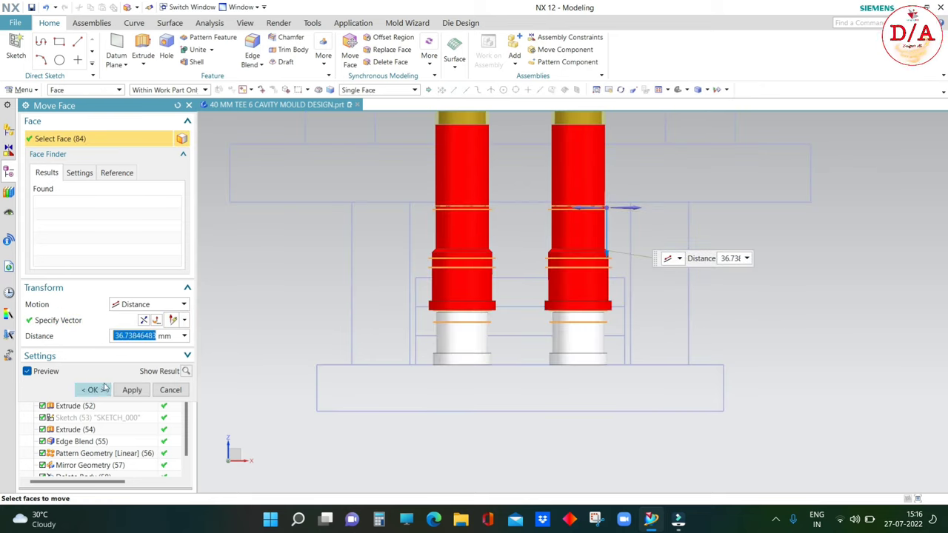
{"action": "left_click", "coordinate": [93, 390]}
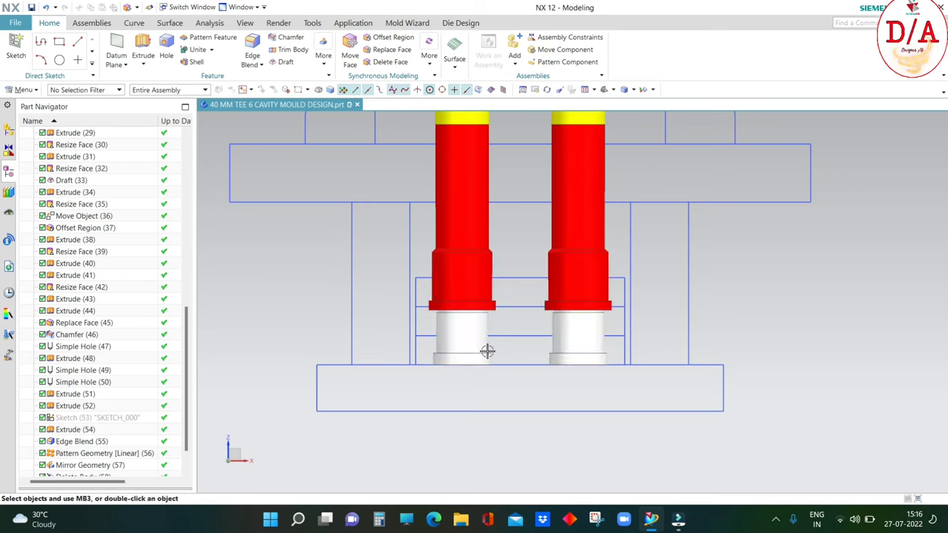
{"action": "scroll", "coordinate": [487, 351], "scroll_direction": "down", "scroll_amount": 1}
- Measure the 3 mm vertical gap from the white insert top to the red collar corner
{"action": "scroll", "coordinate": [482, 374], "scroll_direction": "up", "scroll_amount": 3}
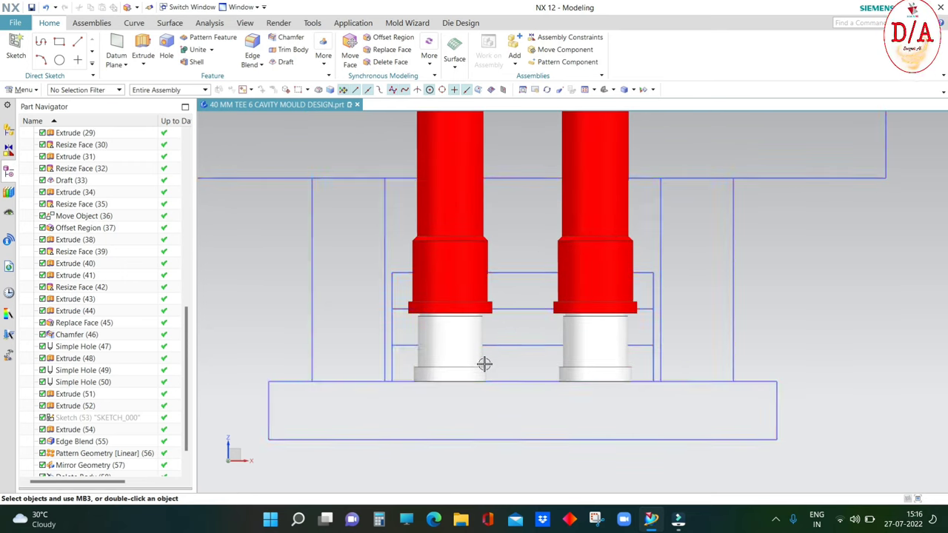
{"action": "scroll", "coordinate": [468, 377], "scroll_direction": "down", "scroll_amount": 3}
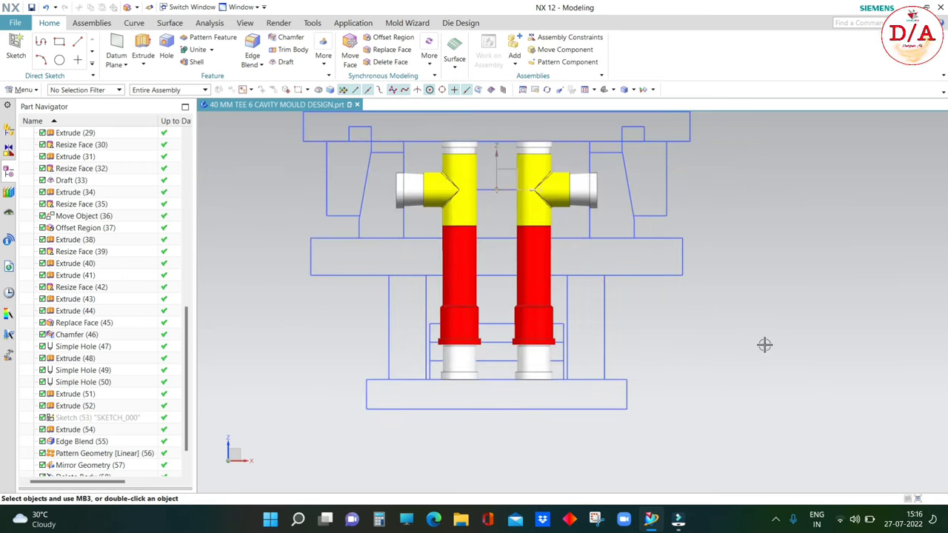
{"action": "scroll", "coordinate": [484, 314], "scroll_direction": "up", "scroll_amount": 3}
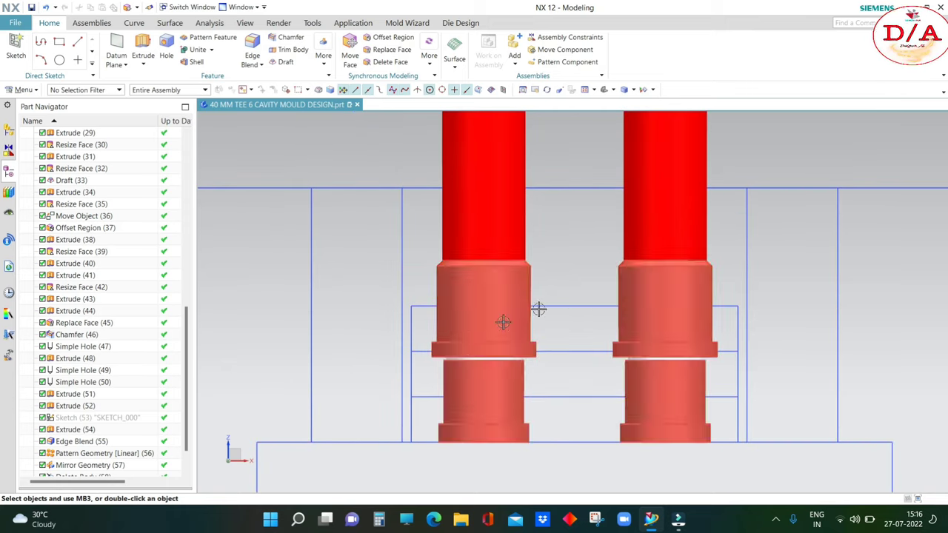
{"action": "left_click", "coordinate": [210, 23]}
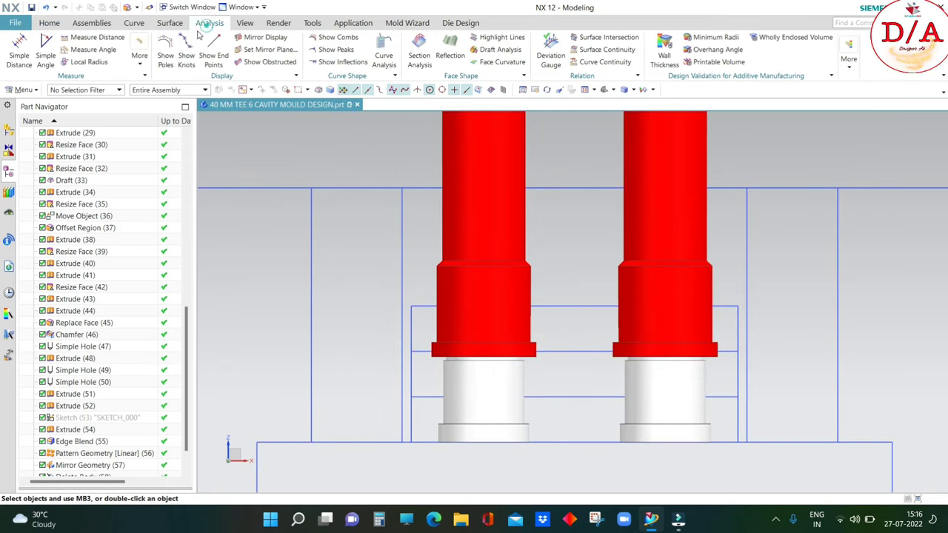
{"action": "left_click", "coordinate": [97, 37]}
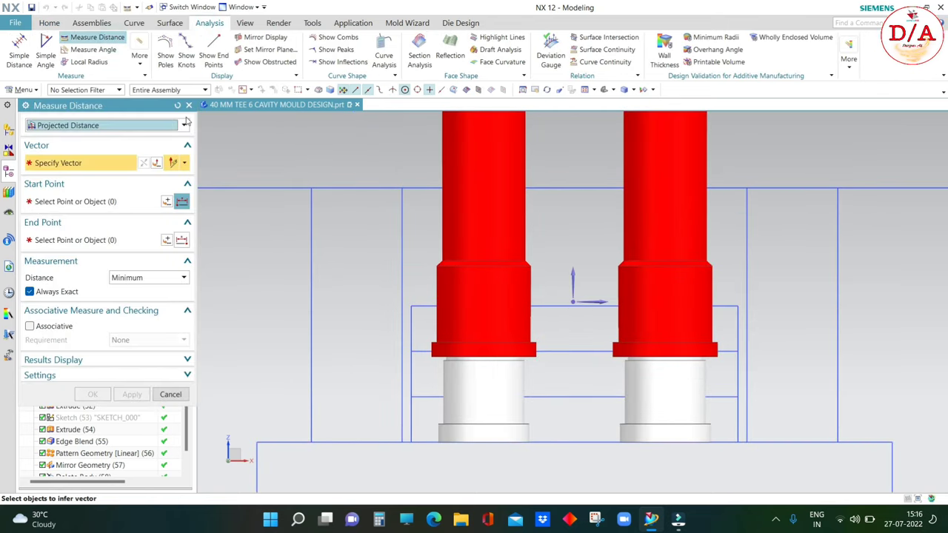
{"action": "left_click", "coordinate": [573, 284]}
{"action": "scroll", "coordinate": [571, 281], "scroll_direction": "down", "scroll_amount": 1}
{"action": "middle_click_drag", "start_coordinate": [571, 281], "coordinate": [493, 333]}
{"action": "scroll", "coordinate": [474, 318], "scroll_direction": "up", "scroll_amount": 3}
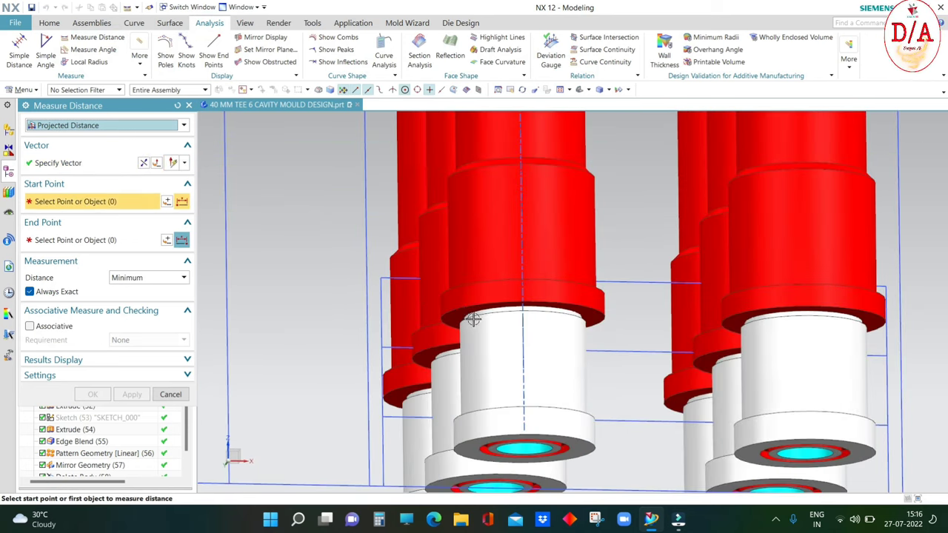
{"action": "left_click", "coordinate": [464, 313]}
{"action": "scroll", "coordinate": [451, 313], "scroll_direction": "down", "scroll_amount": 2}
{"action": "scroll", "coordinate": [449, 366], "scroll_direction": "up", "scroll_amount": 3}
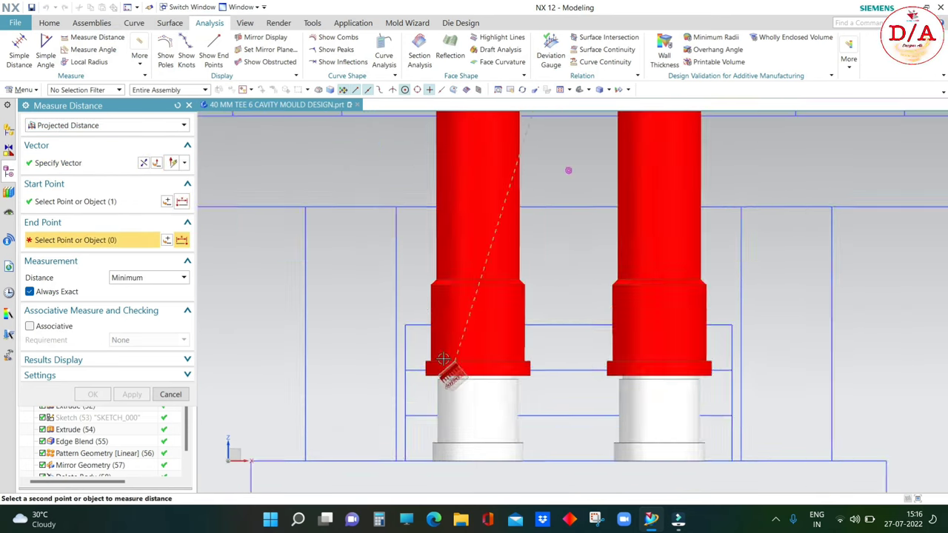
{"action": "scroll", "coordinate": [376, 378], "scroll_direction": "up", "scroll_amount": 2}
{"action": "left_click", "coordinate": [369, 381]}
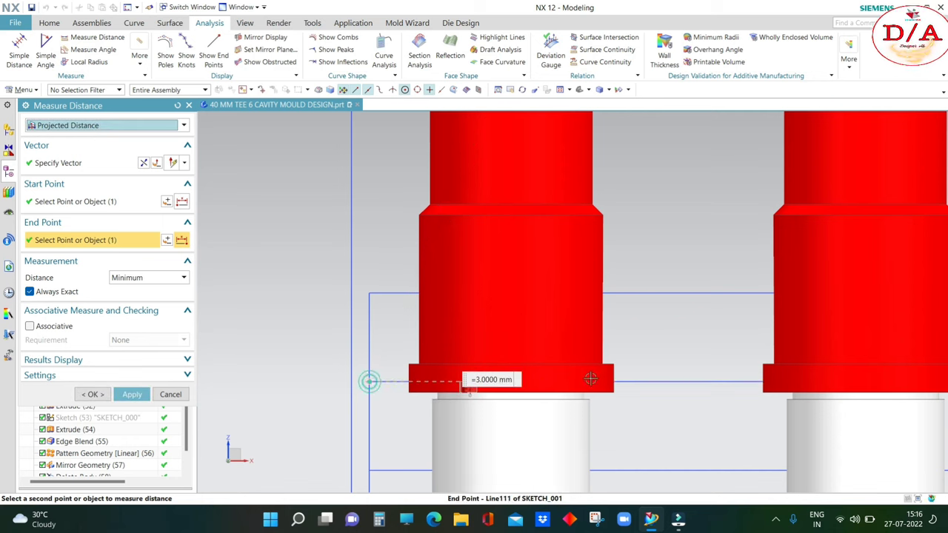
{"action": "left_click", "coordinate": [172, 394]}
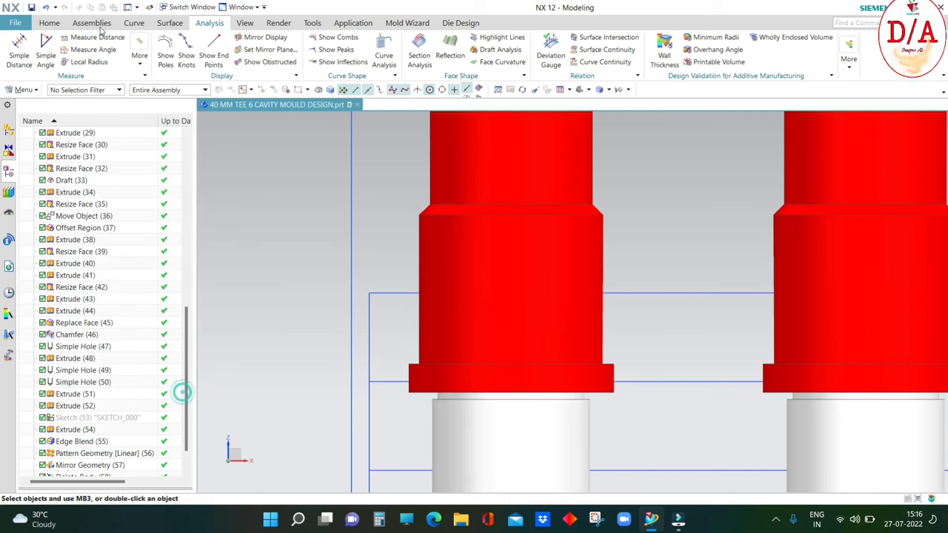
- Move the faces of both red collars 3 mm vertically
{"action": "left_click", "coordinate": [49, 23]}
{"action": "left_click", "coordinate": [349, 53]}
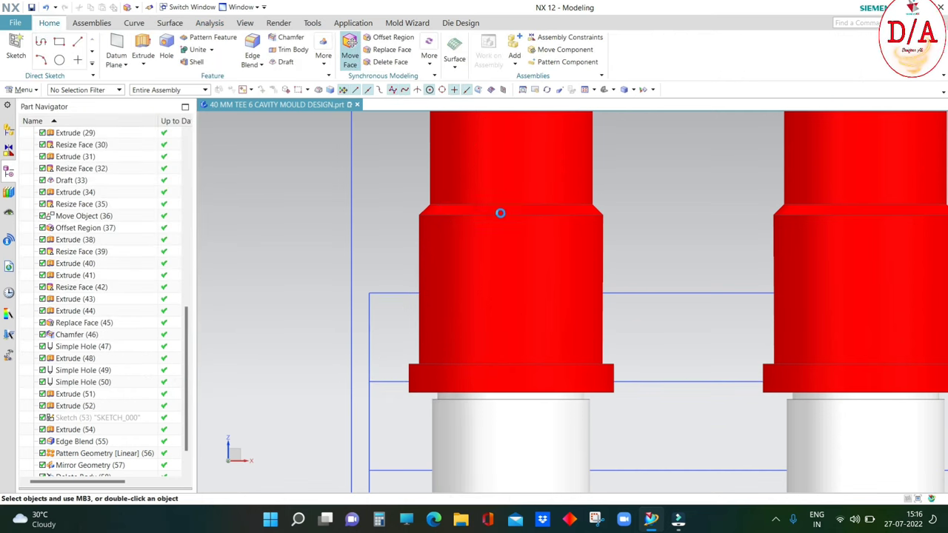
{"action": "scroll", "coordinate": [525, 284], "scroll_direction": "down", "scroll_amount": 5}
{"action": "left_click_drag", "start_coordinate": [450, 222], "coordinate": [698, 342]}
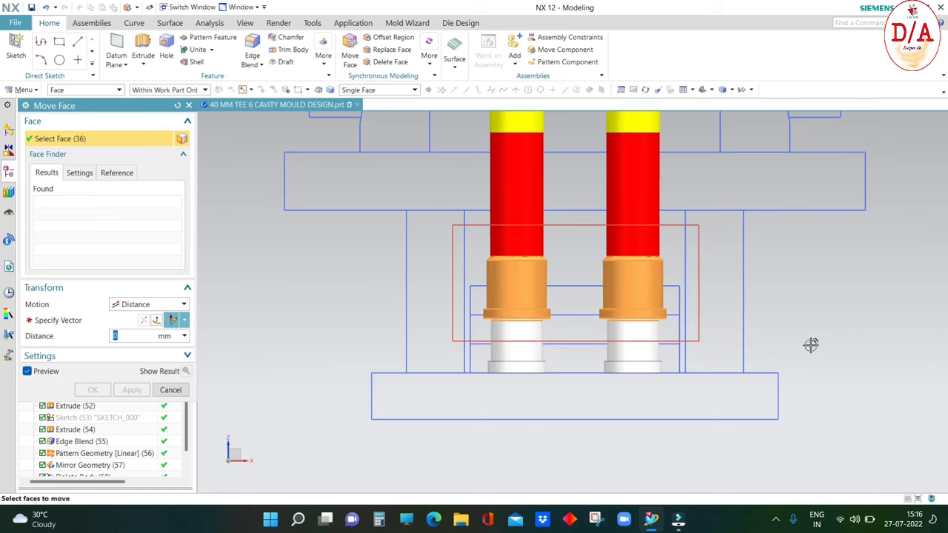
{"action": "left_click", "coordinate": [67, 319]}
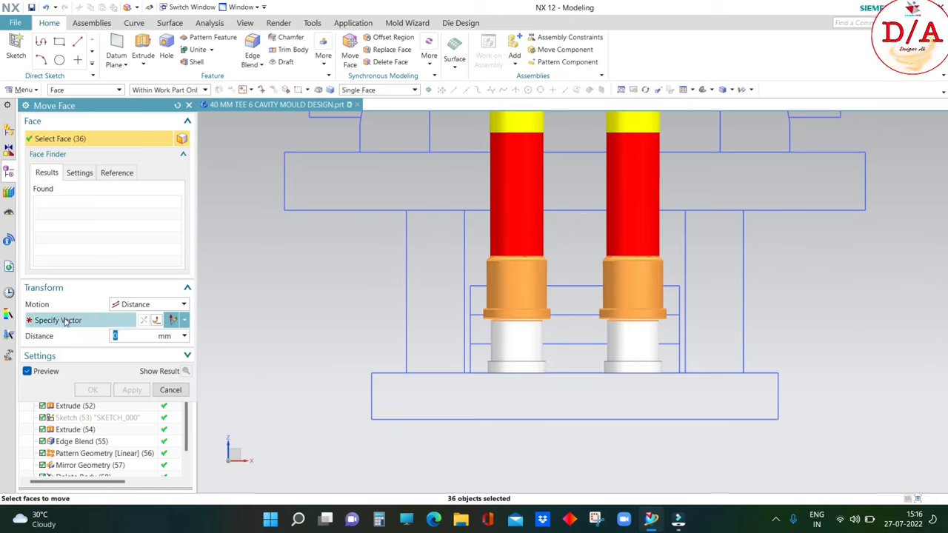
{"action": "left_click", "coordinate": [570, 274]}
{"action": "type", "text": "3"}
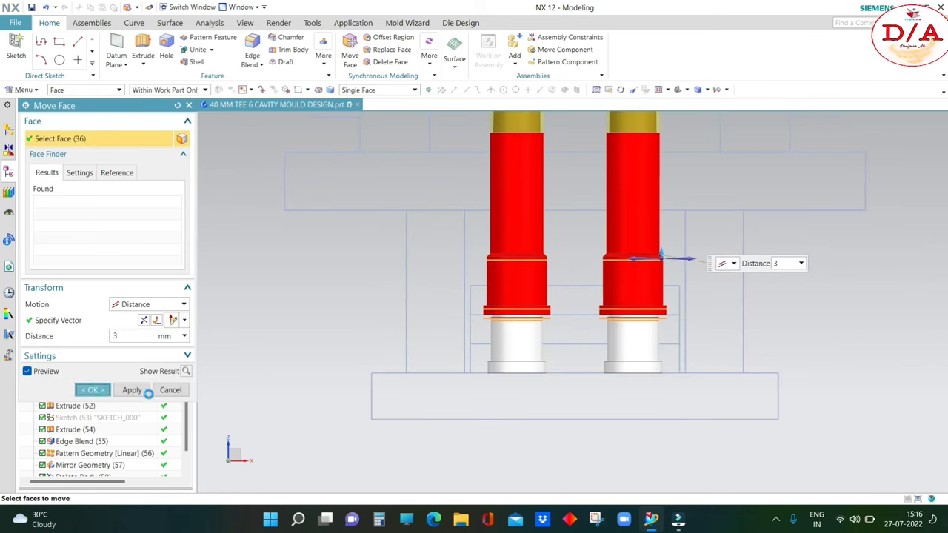
{"action": "scroll", "coordinate": [670, 331], "scroll_direction": "down", "scroll_amount": 3}
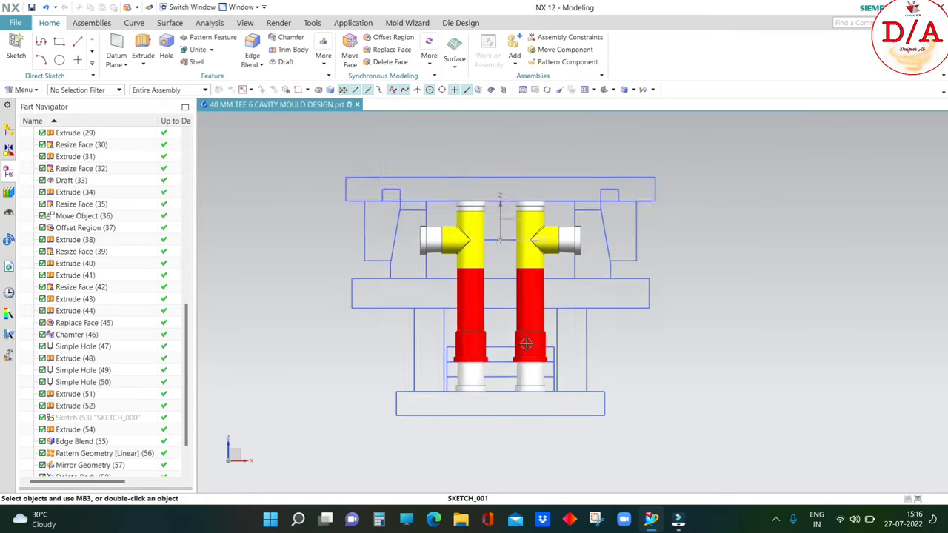
{"action": "scroll", "coordinate": [548, 363], "scroll_direction": "up", "scroll_amount": 3}
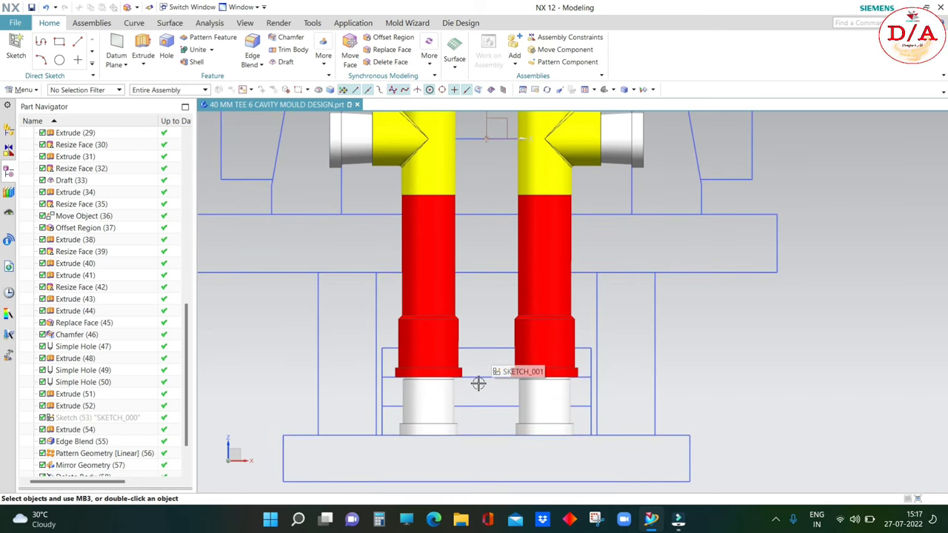
{"action": "left_click", "coordinate": [386, 355]}
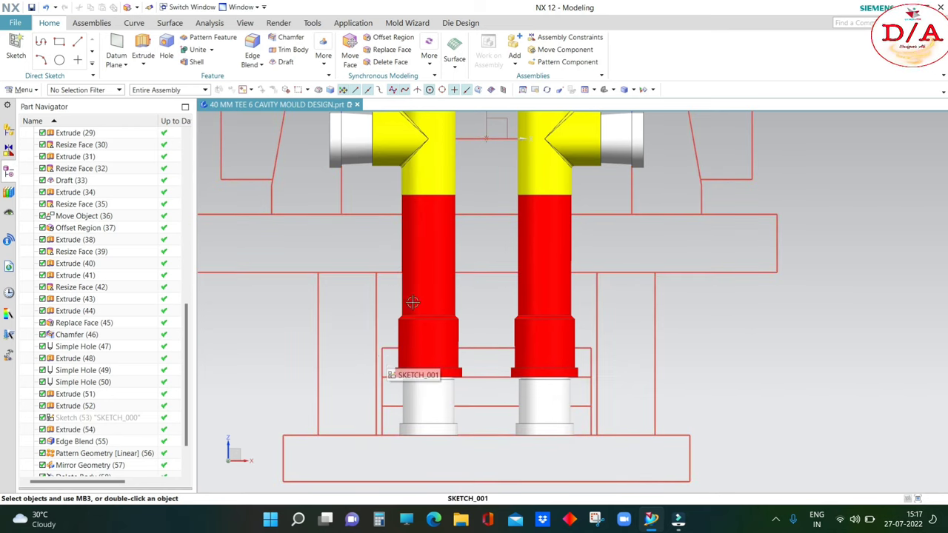
{"action": "key", "text": "Escape"}
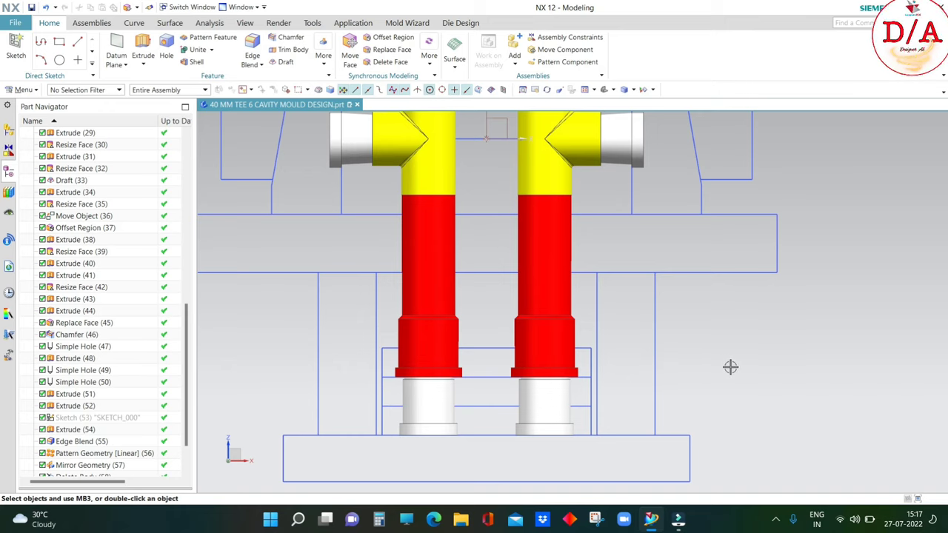
{"action": "left_click", "coordinate": [484, 381]}
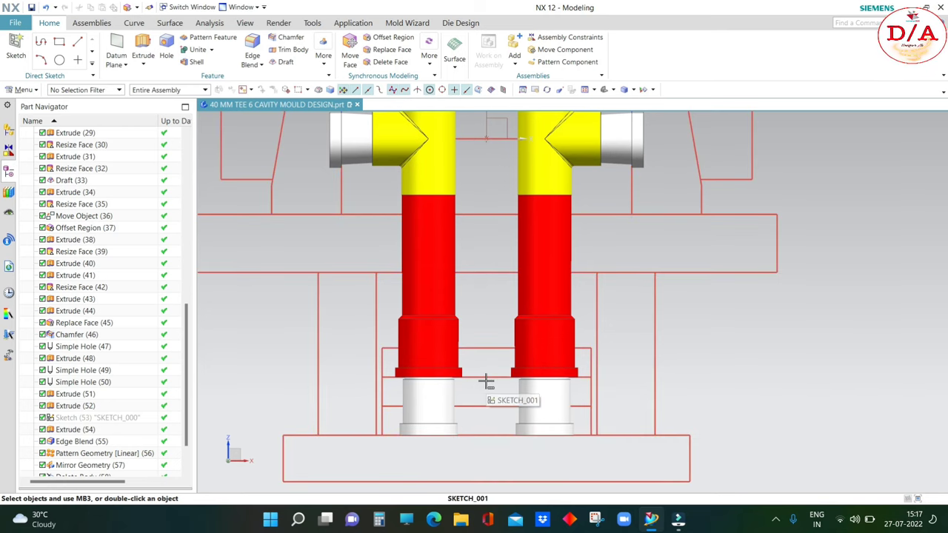
{"action": "key", "text": "Escape"}
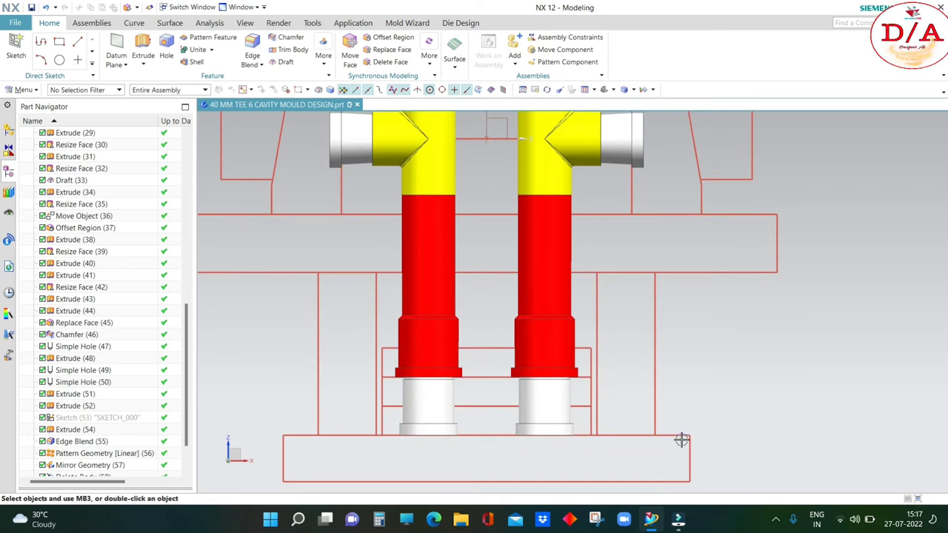
{"action": "scroll", "coordinate": [597, 451], "scroll_direction": "down", "scroll_amount": 2}
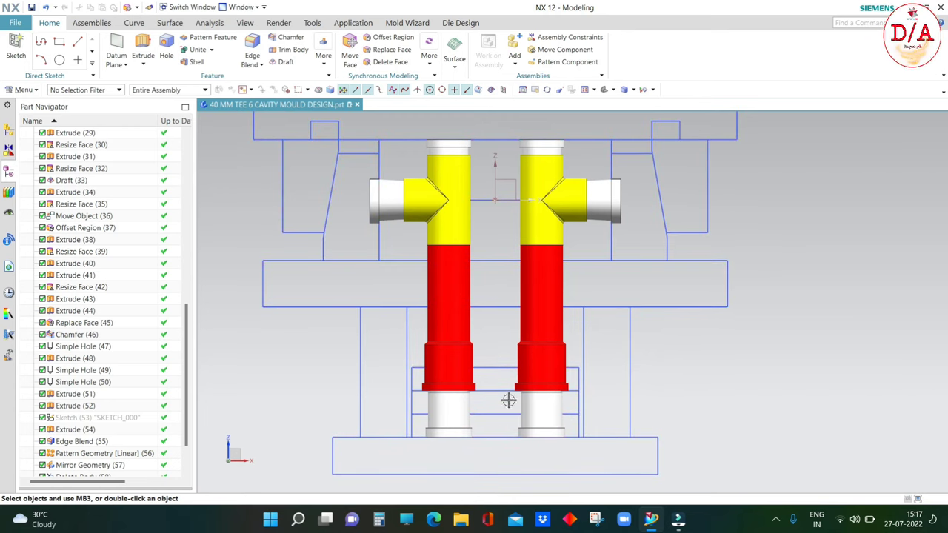
{"action": "scroll", "coordinate": [433, 399], "scroll_direction": "up", "scroll_amount": 3}
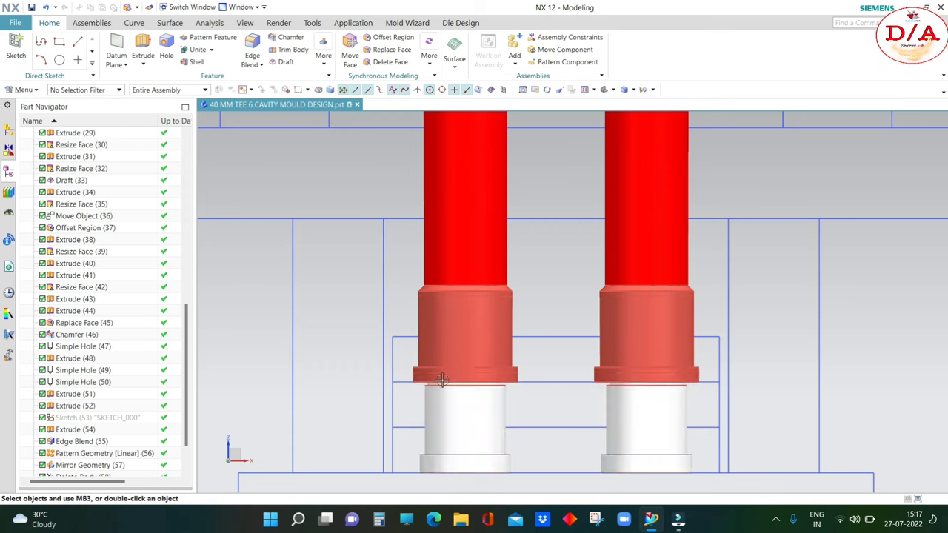
{"action": "scroll", "coordinate": [441, 380], "scroll_direction": "down", "scroll_amount": 2}
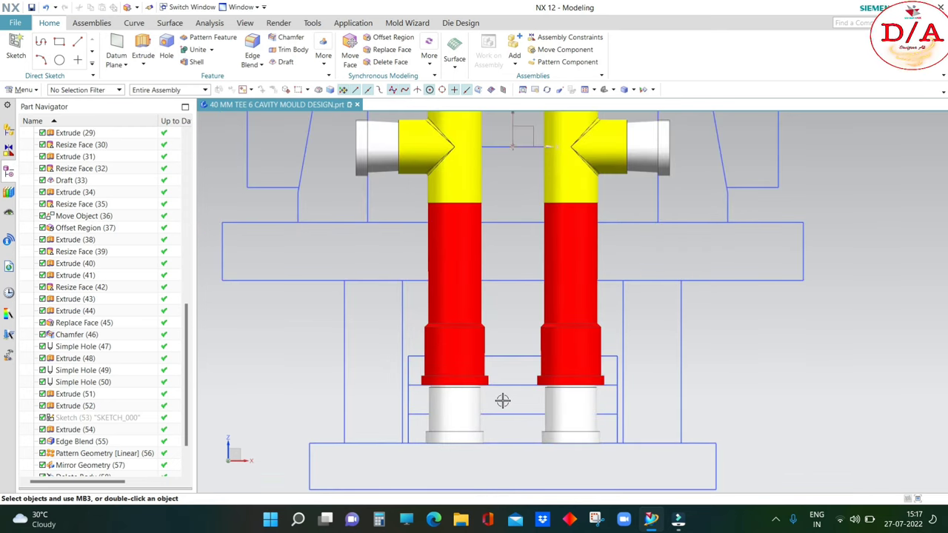
{"action": "scroll", "coordinate": [502, 401], "scroll_direction": "down", "scroll_amount": 4}
{"action": "scroll", "coordinate": [404, 366], "scroll_direction": "up", "scroll_amount": 2}
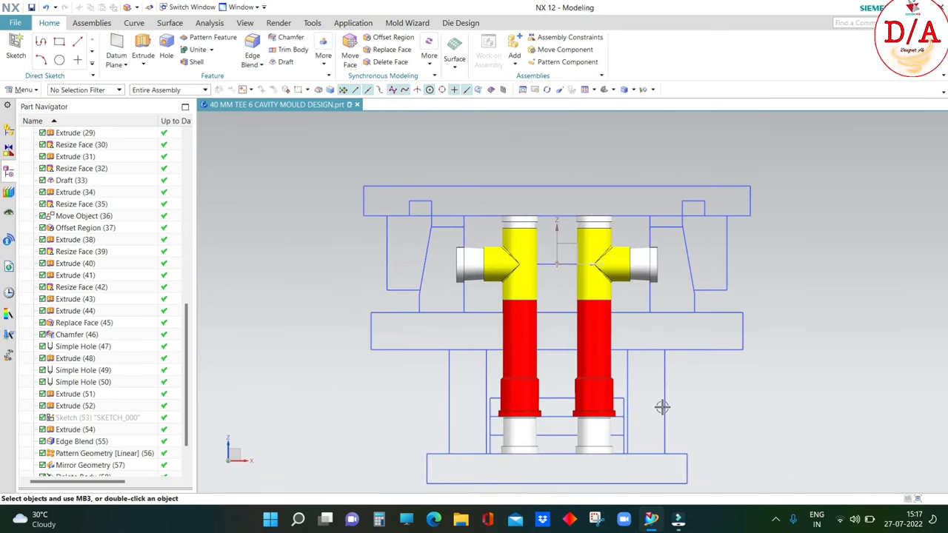
{"action": "middle_click_drag", "start_coordinate": [662, 407], "coordinate": [859, 370]}
{"action": "key", "text": "F8"}
- Save the mould design file and reset the view to a fitted trimetric orientation
{"action": "key", "text": "ctrl+s"}
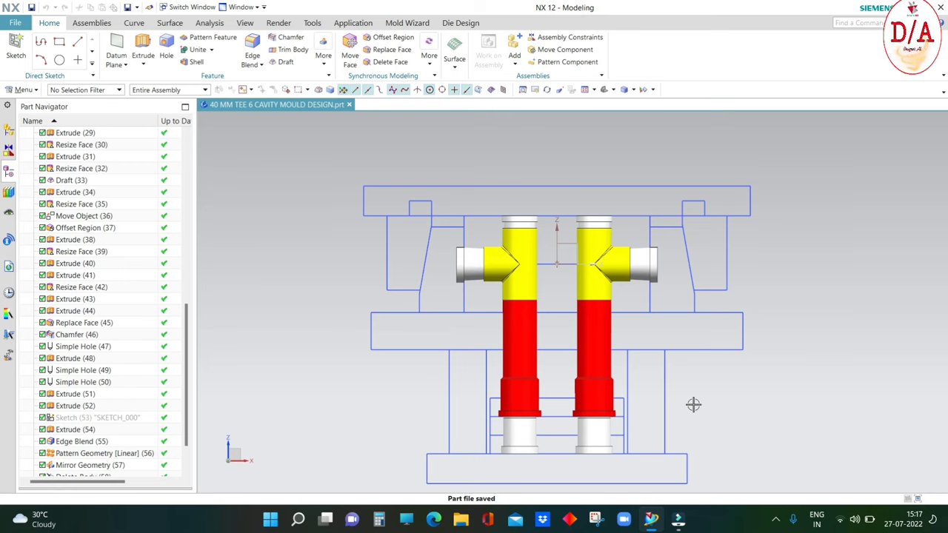
{"action": "scroll", "coordinate": [383, 231], "scroll_direction": "down", "scroll_amount": 1}
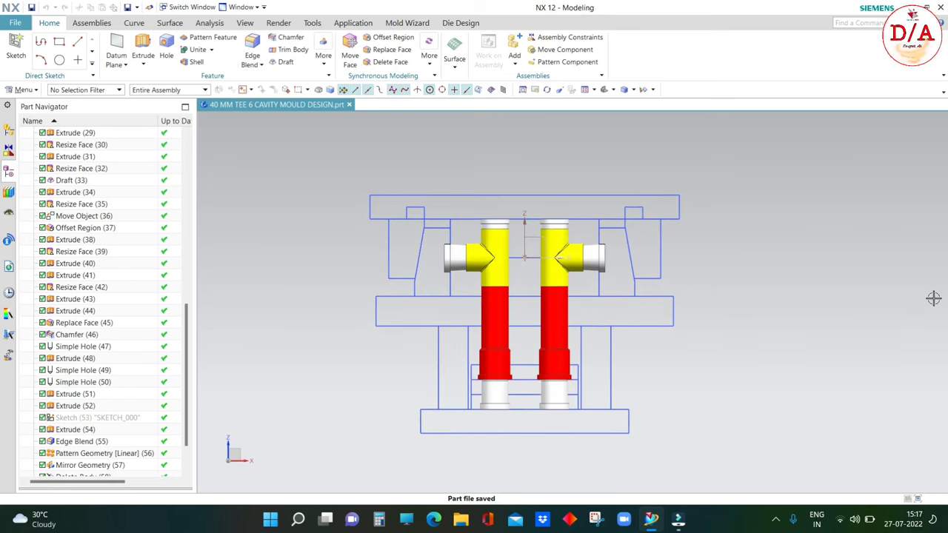
{"action": "middle_click_drag", "start_coordinate": [932, 294], "coordinate": [842, 313]}
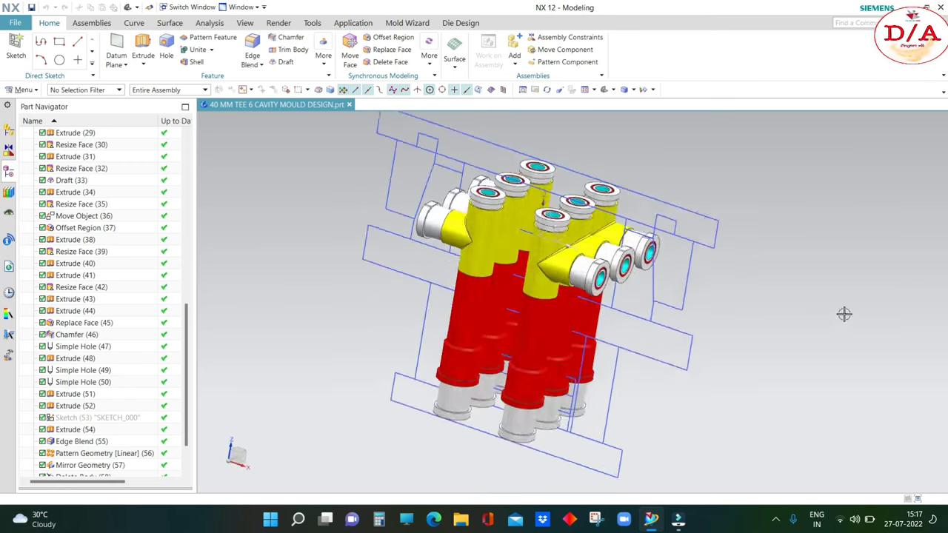
{"action": "key", "text": "ctrl+alt+f"}
{"action": "key", "text": "Home"}
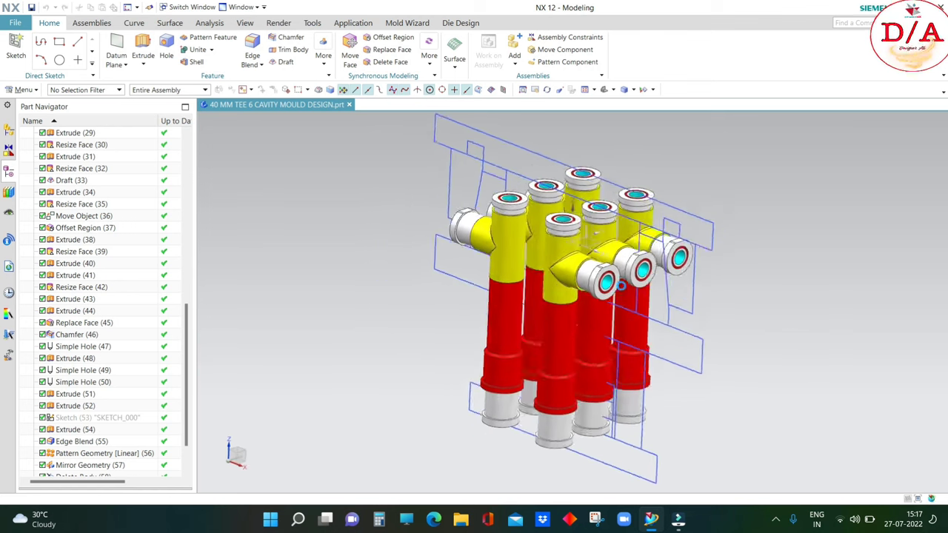
- Create a sketch on the central datum CSYS, then finish it
{"action": "left_click", "coordinate": [15, 46]}
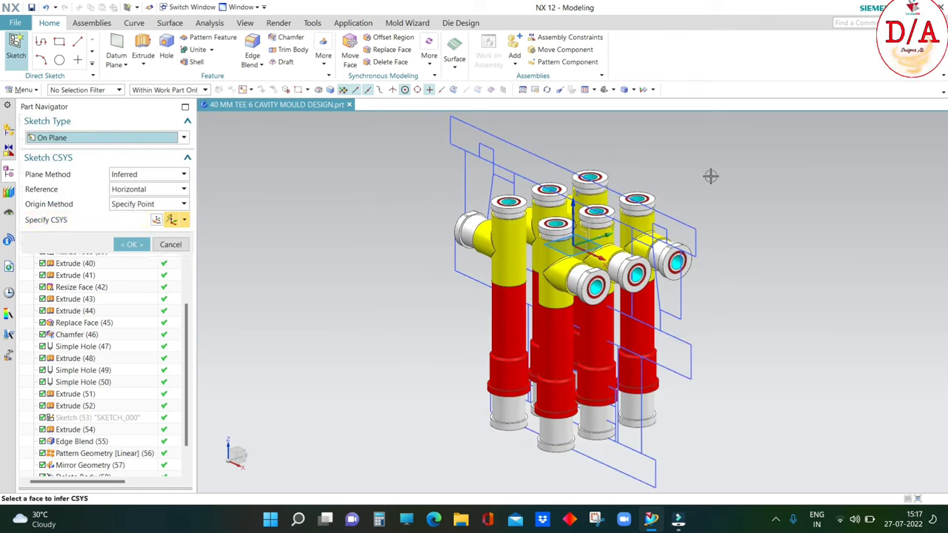
{"action": "middle_click_drag", "start_coordinate": [711, 174], "coordinate": [729, 201]}
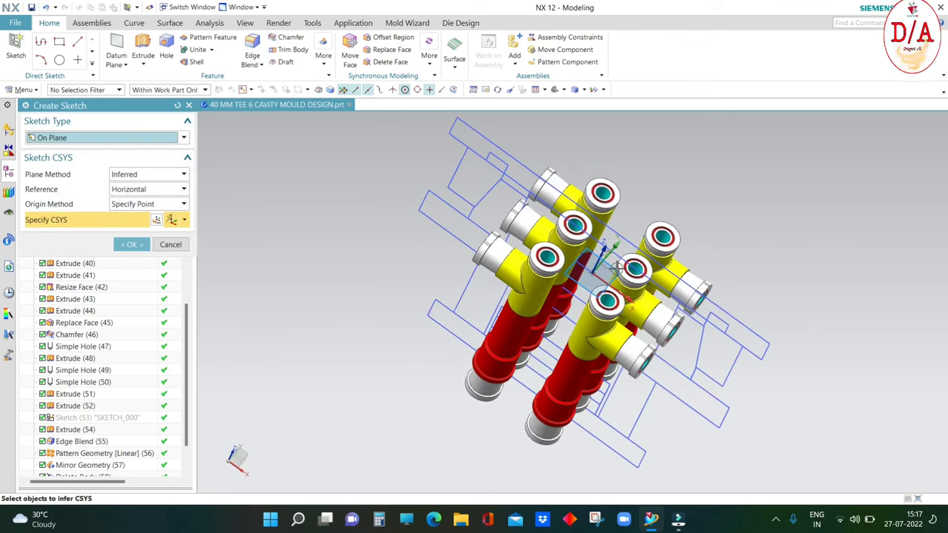
{"action": "left_click", "coordinate": [611, 265]}
{"action": "middle_click_drag", "start_coordinate": [850, 222], "coordinate": [807, 210]}
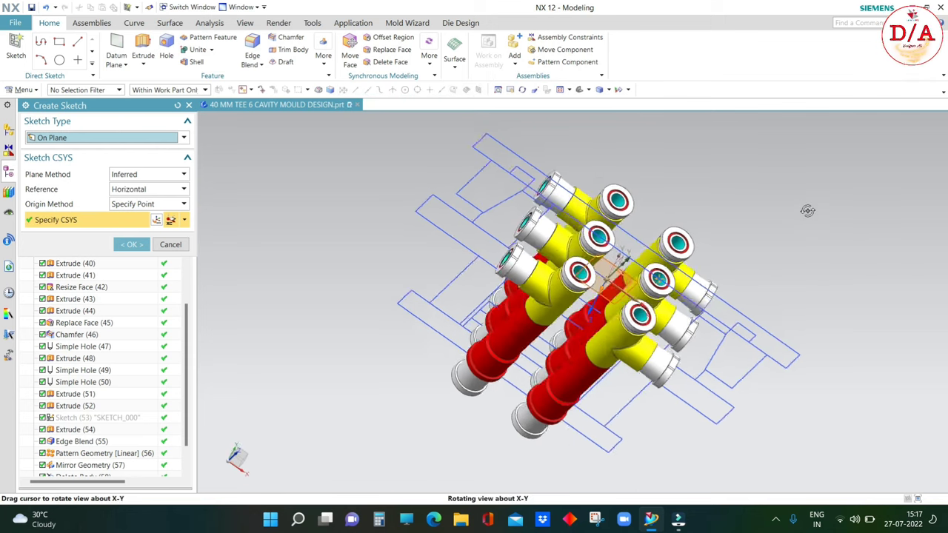
{"action": "key", "text": "F8"}
{"action": "left_click", "coordinate": [129, 248]}
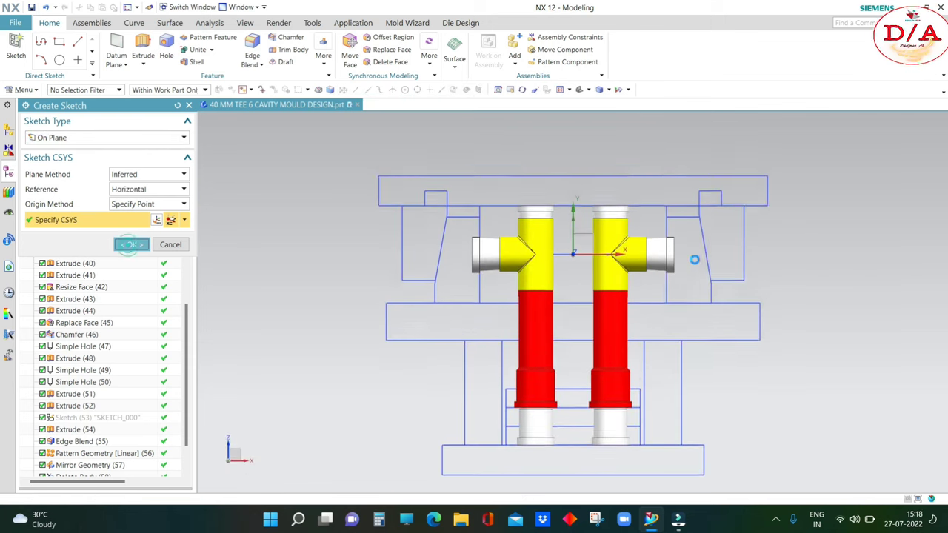
{"action": "mouse_move", "coordinate": [562, 226]}
{"action": "middle_mouse_down"}
{"action": "mouse_move", "coordinate": [834, 281]}
{"action": "mouse_move", "coordinate": [472, 361]}
{"action": "middle_mouse_up"}
{"action": "key", "text": "ctrl+f"}
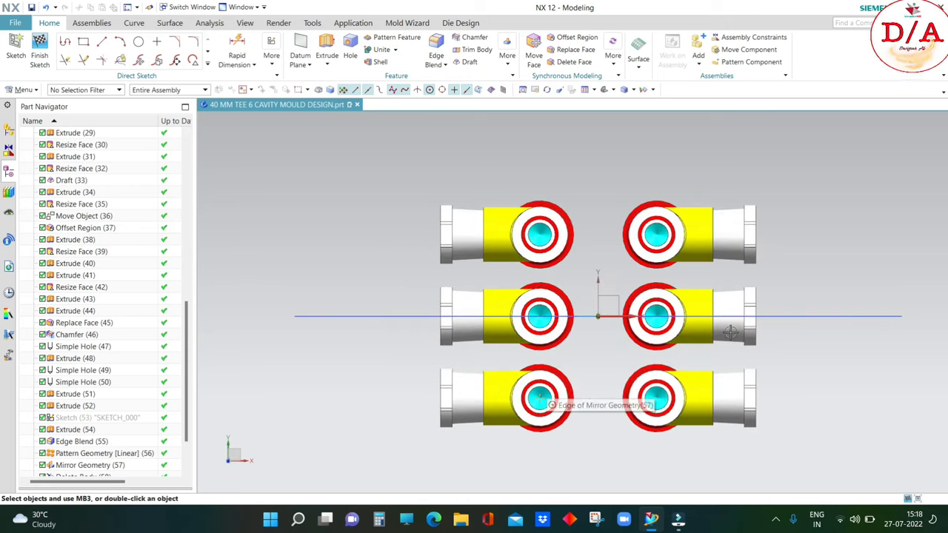
{"action": "left_click", "coordinate": [45, 46]}
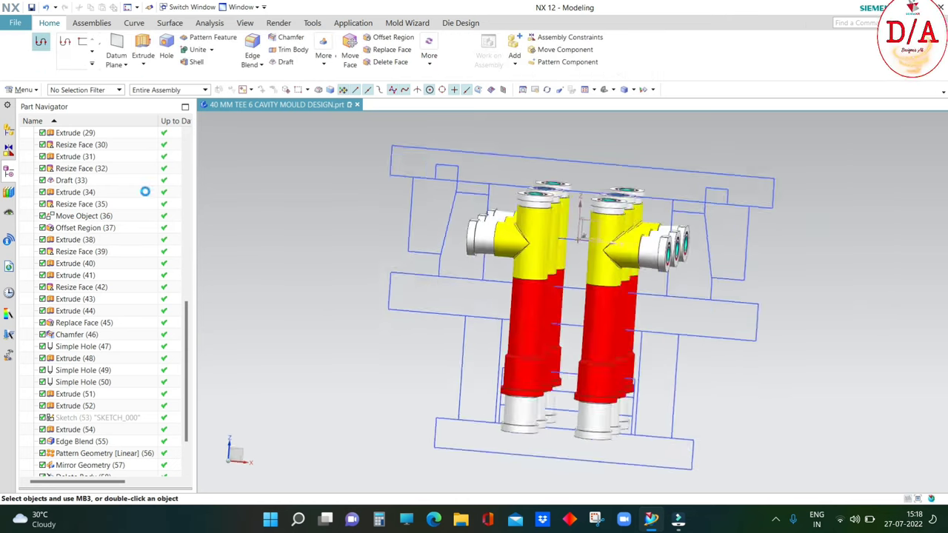
{"action": "left_click", "coordinate": [91, 466]}
- Start a new sketch on the same central datum CSYS
{"action": "scroll", "coordinate": [94, 468], "scroll_direction": "up", "scroll_amount": 1}
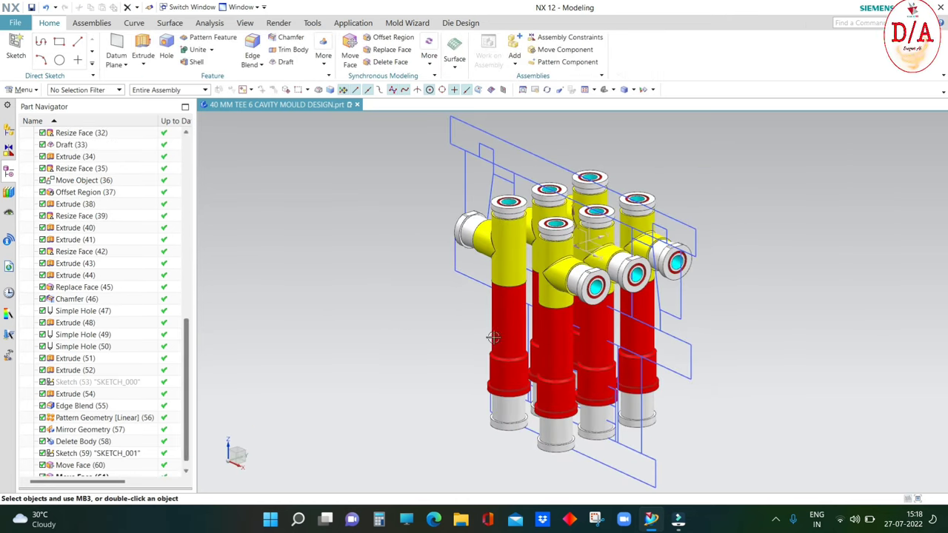
{"action": "left_click", "coordinate": [31, 46]}
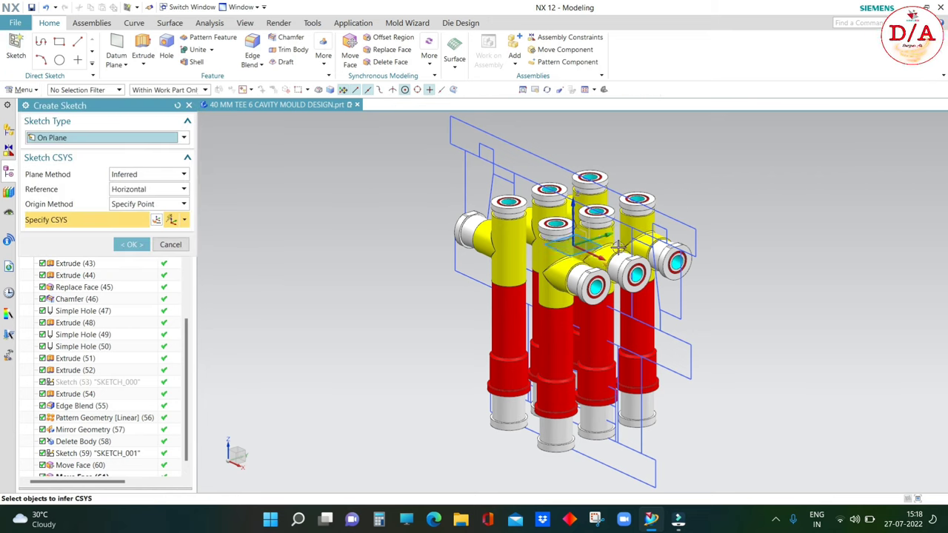
{"action": "scroll", "coordinate": [563, 235], "scroll_direction": "up", "scroll_amount": 3}
{"action": "left_click", "coordinate": [561, 235]}
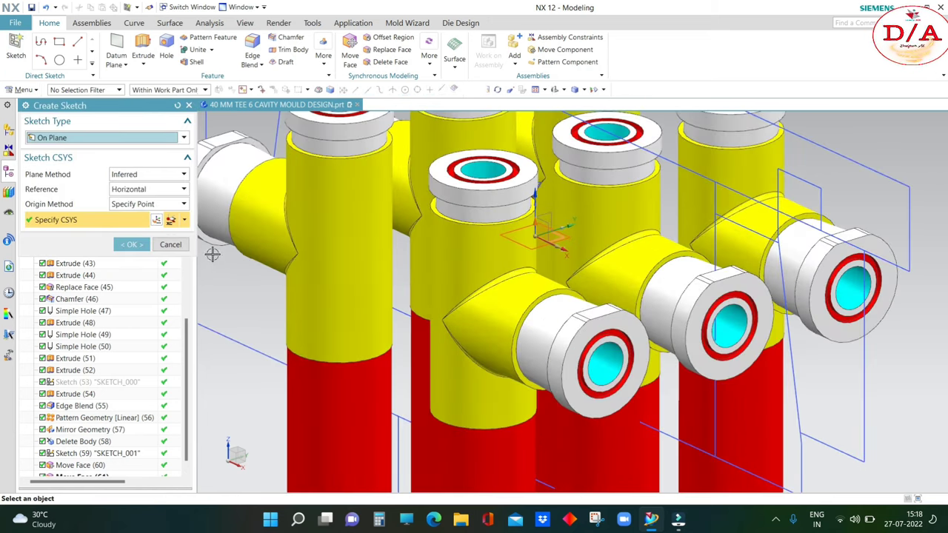
{"action": "left_click", "coordinate": [131, 244]}
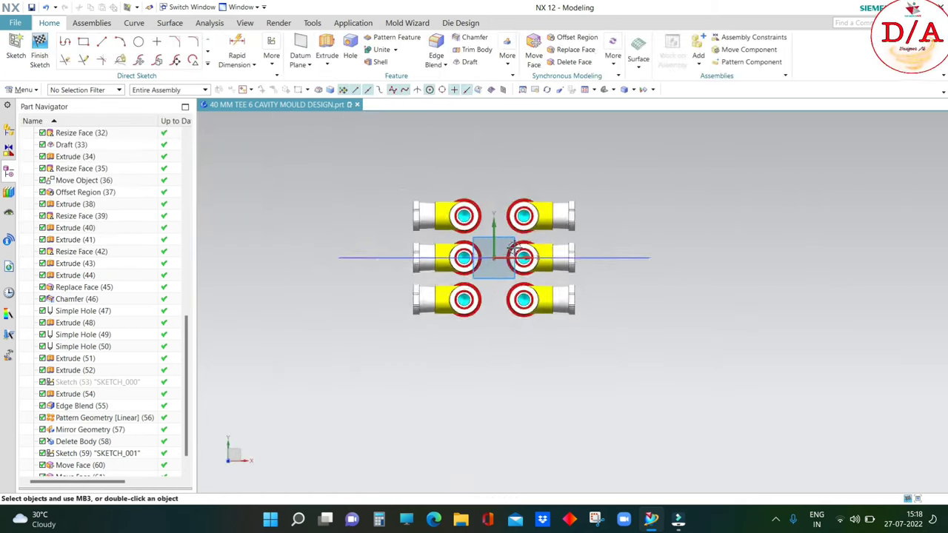
- Draw a rectangle enclosing the six tee cavities
{"action": "scroll", "coordinate": [464, 273], "scroll_direction": "up", "scroll_amount": 1}
{"action": "left_click", "coordinate": [83, 42]}
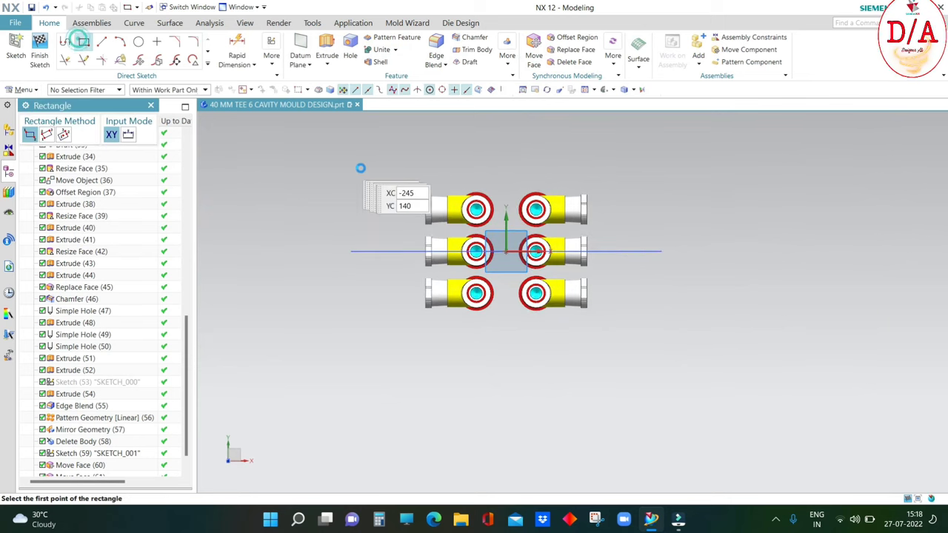
{"action": "left_click", "coordinate": [438, 134]}
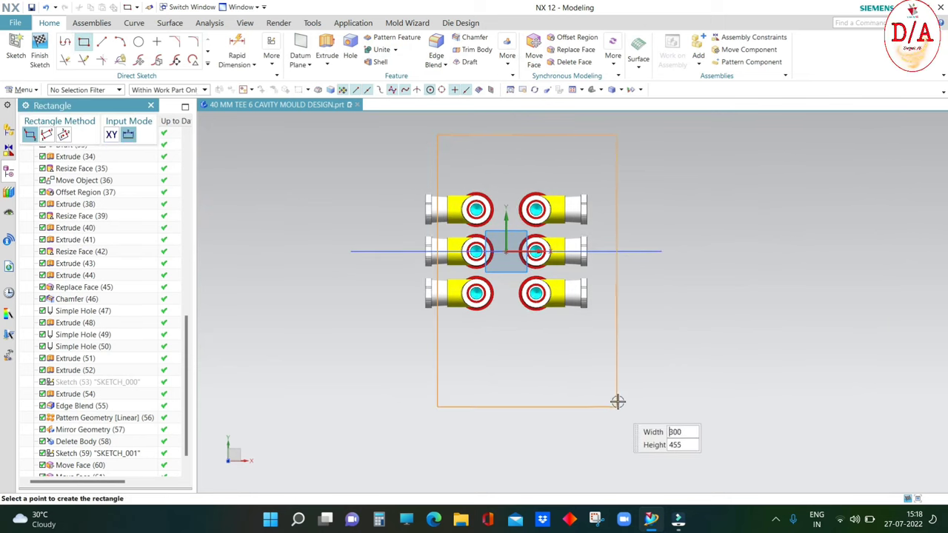
{"action": "left_click", "coordinate": [573, 360]}
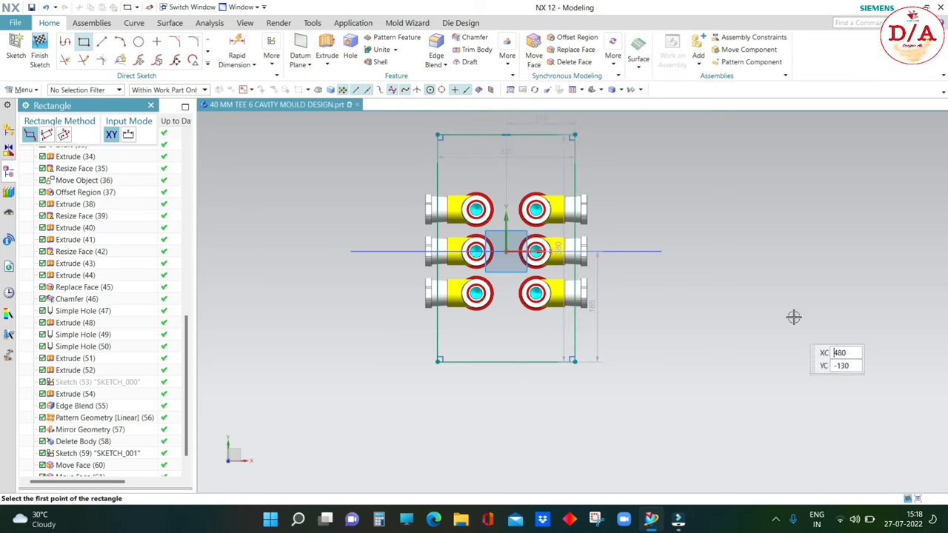
{"action": "key", "text": "Escape"}
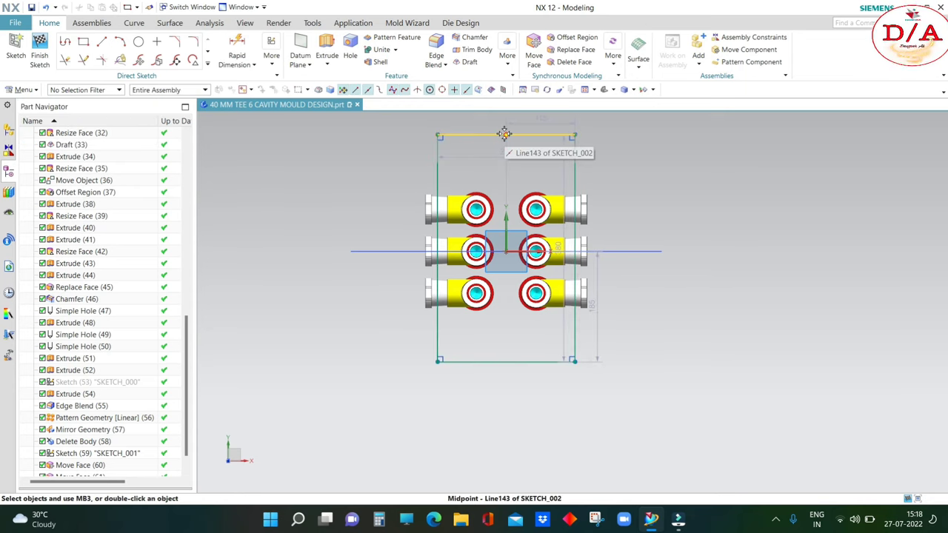
- Constrain the rectangle symmetric about the vertical and horizontal sketch axes
{"action": "left_click", "coordinate": [505, 217]}
{"action": "left_click", "coordinate": [530, 202]}
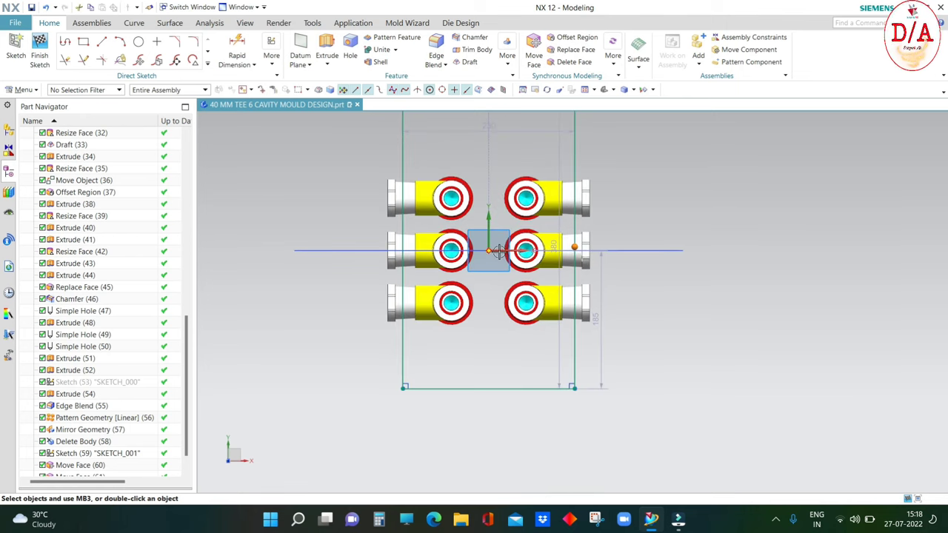
{"action": "scroll", "coordinate": [500, 252], "scroll_direction": "up", "scroll_amount": 2}
{"action": "left_click", "coordinate": [547, 245]}
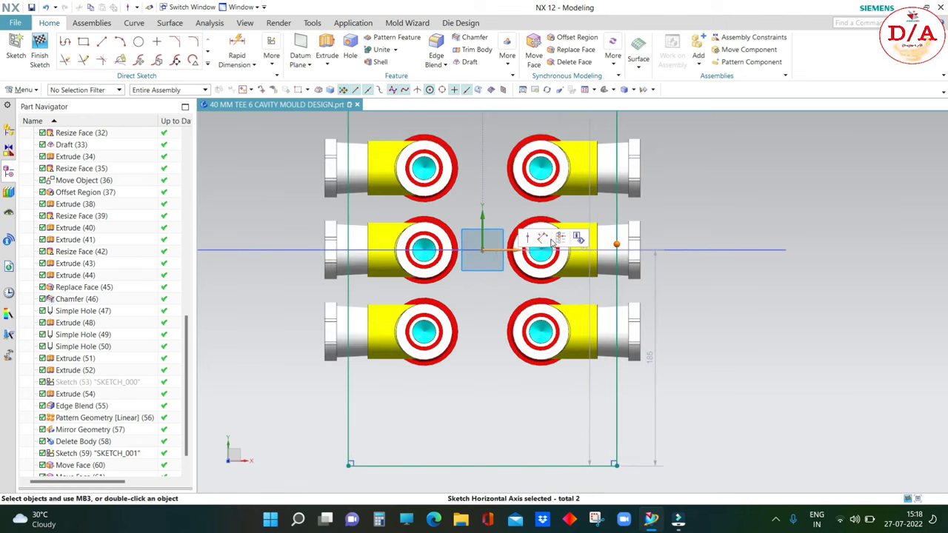
{"action": "left_click", "coordinate": [528, 238]}
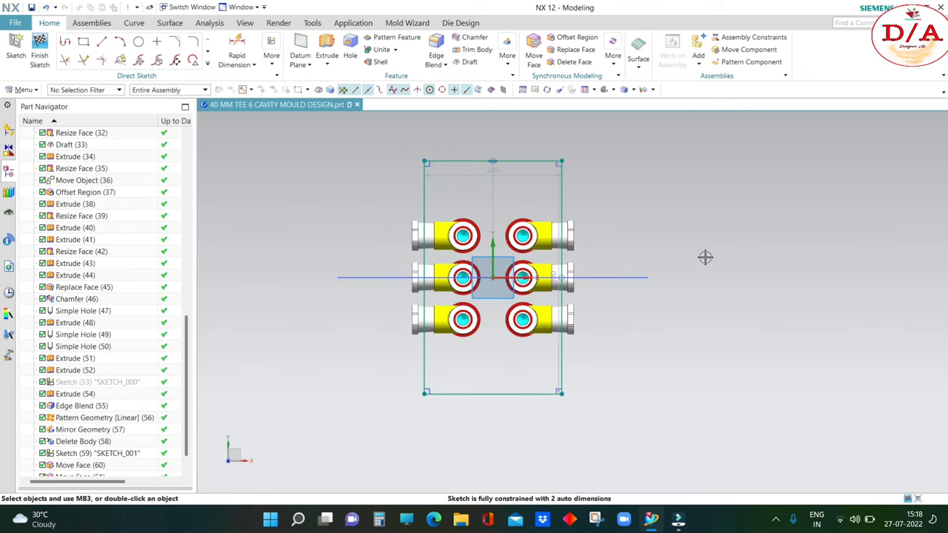
{"action": "scroll", "coordinate": [455, 151], "scroll_direction": "up", "scroll_amount": 1}
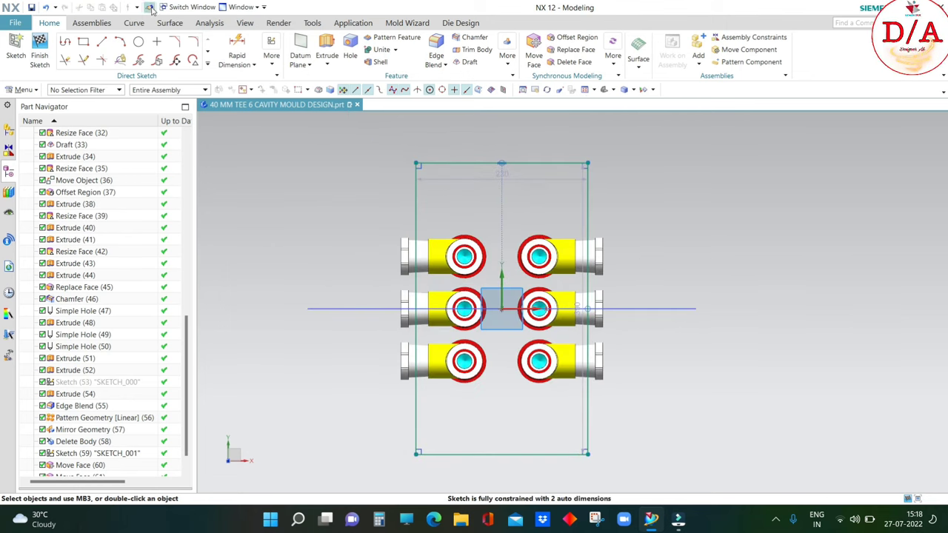
- Dimension the rectangle's top edge to a width of 250
{"action": "left_click", "coordinate": [254, 64]}
{"action": "left_click", "coordinate": [252, 77]}
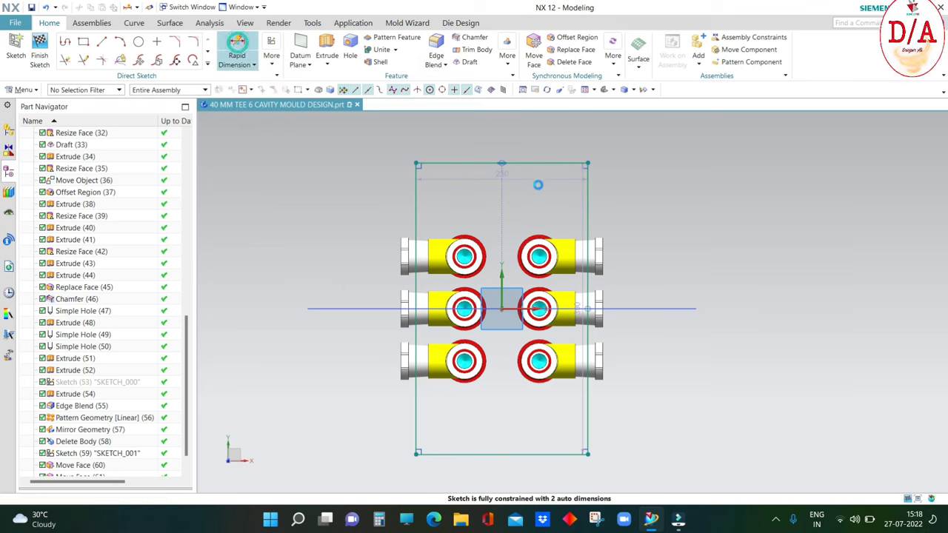
{"action": "left_click", "coordinate": [529, 162]}
{"action": "left_click", "coordinate": [522, 144]}
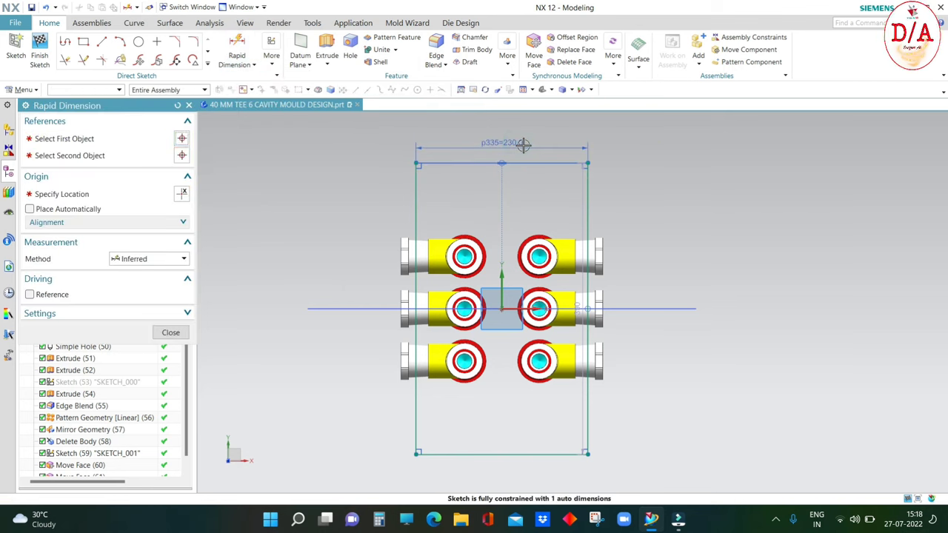
{"action": "type", "text": "250"}
{"action": "key", "text": "Return"}
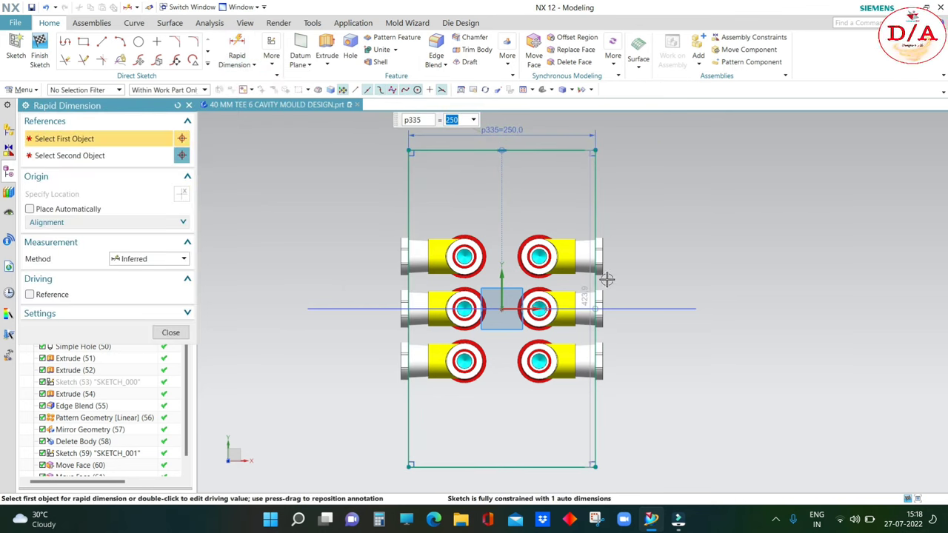
{"action": "scroll", "coordinate": [596, 240], "scroll_direction": "up", "scroll_amount": 5}
{"action": "scroll", "coordinate": [596, 241], "scroll_direction": "down", "scroll_amount": 1}
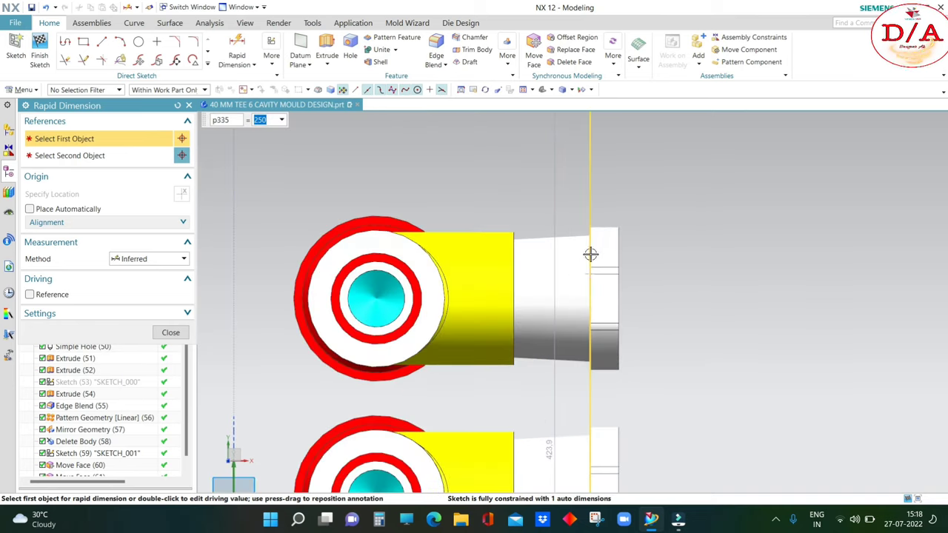
{"action": "scroll", "coordinate": [584, 259], "scroll_direction": "down", "scroll_amount": 3}
{"action": "scroll", "coordinate": [592, 270], "scroll_direction": "down", "scroll_amount": 2}
{"action": "scroll", "coordinate": [490, 260], "scroll_direction": "up", "scroll_amount": 3}
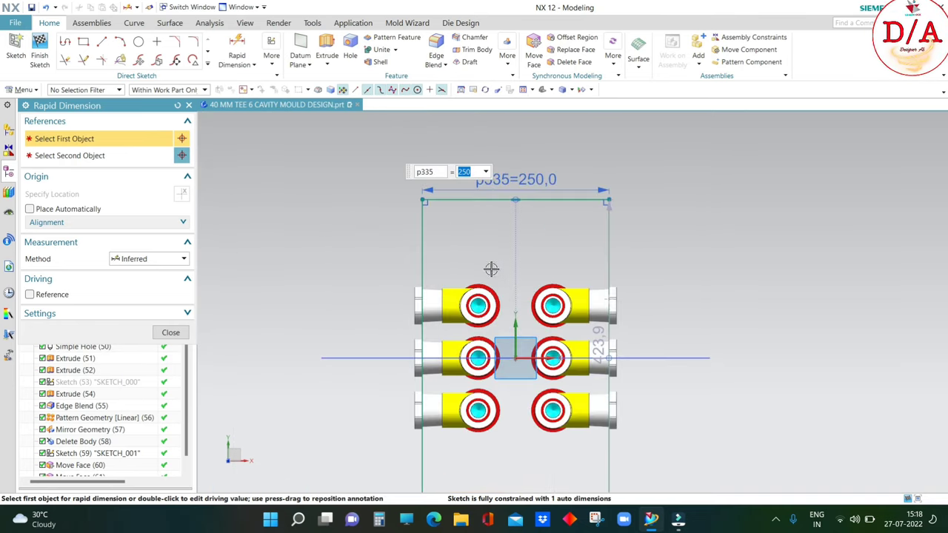
{"action": "scroll", "coordinate": [488, 182], "scroll_direction": "down", "scroll_amount": 2}
{"action": "key", "text": "Escape"}
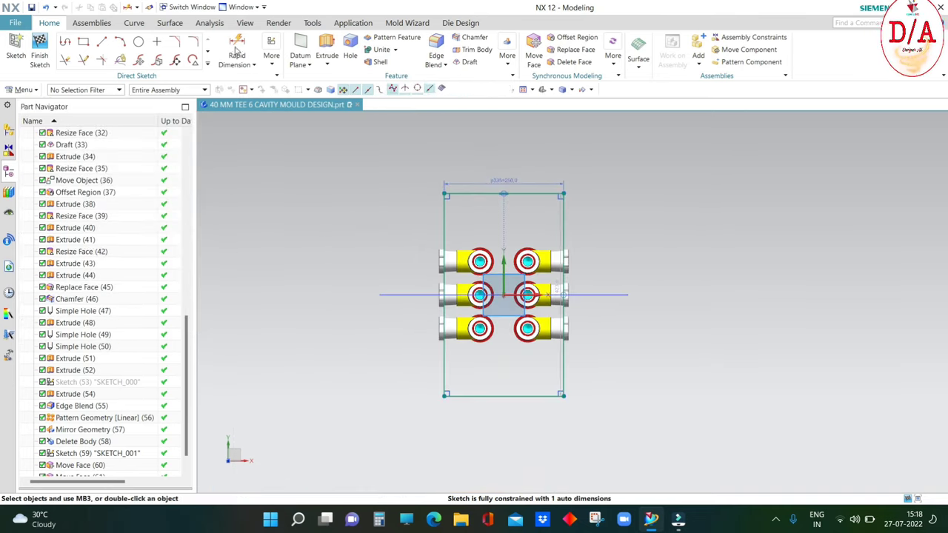
{"action": "scroll", "coordinate": [482, 240], "scroll_direction": "up", "scroll_amount": 2}
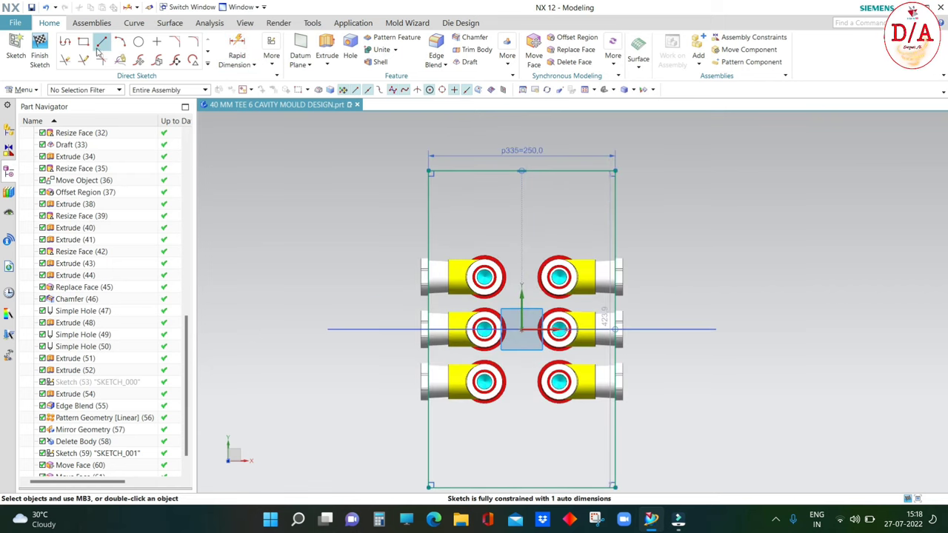
- Place 32 mm diameter circles near the rectangle's corners
{"action": "left_click", "coordinate": [138, 42]}
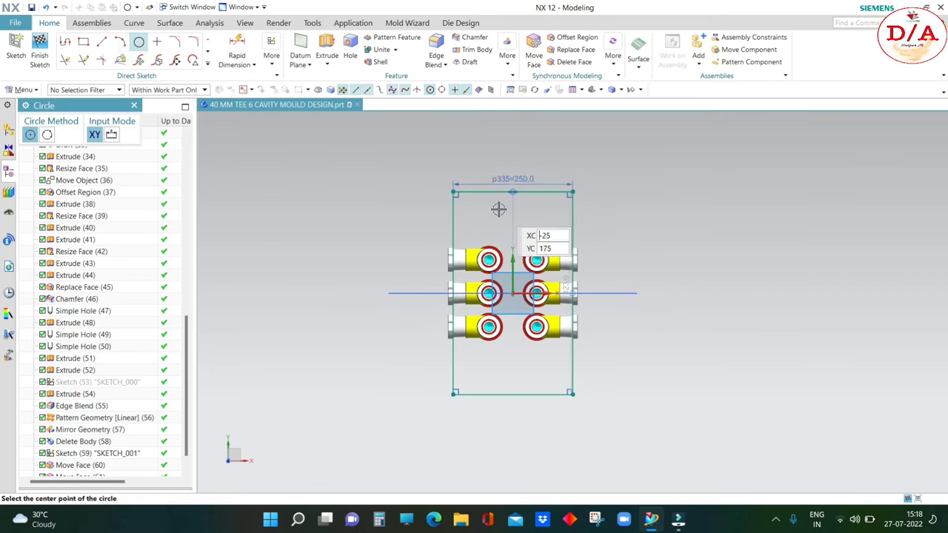
{"action": "scroll", "coordinate": [506, 215], "scroll_direction": "down", "scroll_amount": 2}
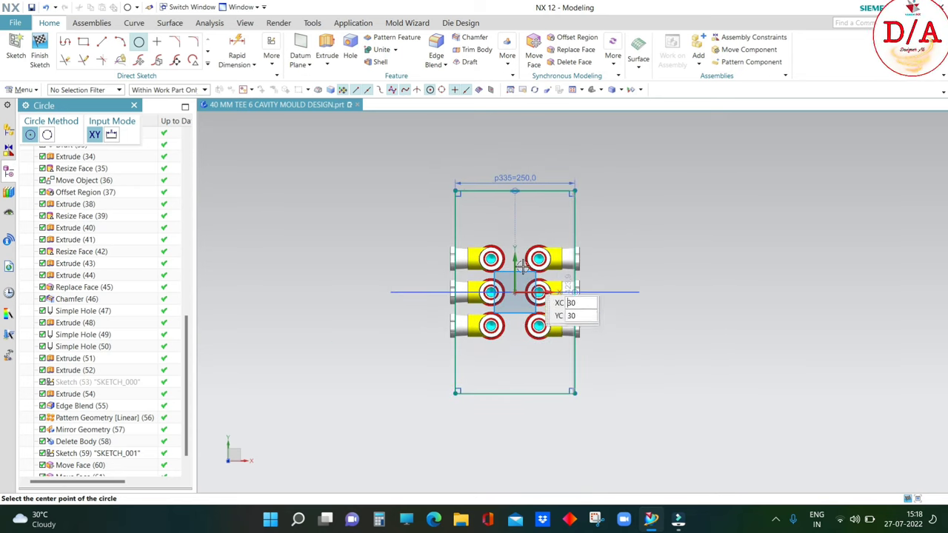
{"action": "scroll", "coordinate": [474, 222], "scroll_direction": "up", "scroll_amount": 2}
{"action": "left_click", "coordinate": [474, 213]}
{"action": "type", "text": "32"}
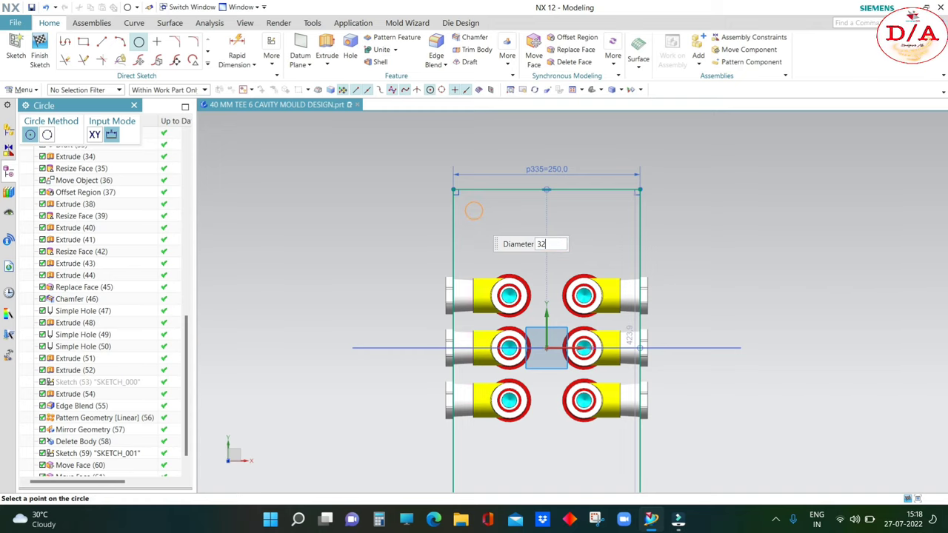
{"action": "key", "text": "Return"}
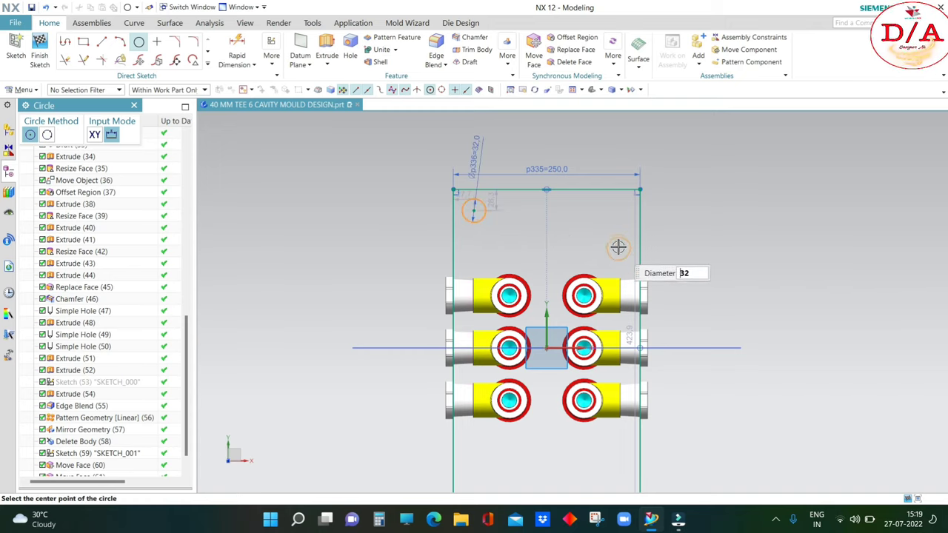
{"action": "scroll", "coordinate": [596, 222], "scroll_direction": "up", "scroll_amount": 1}
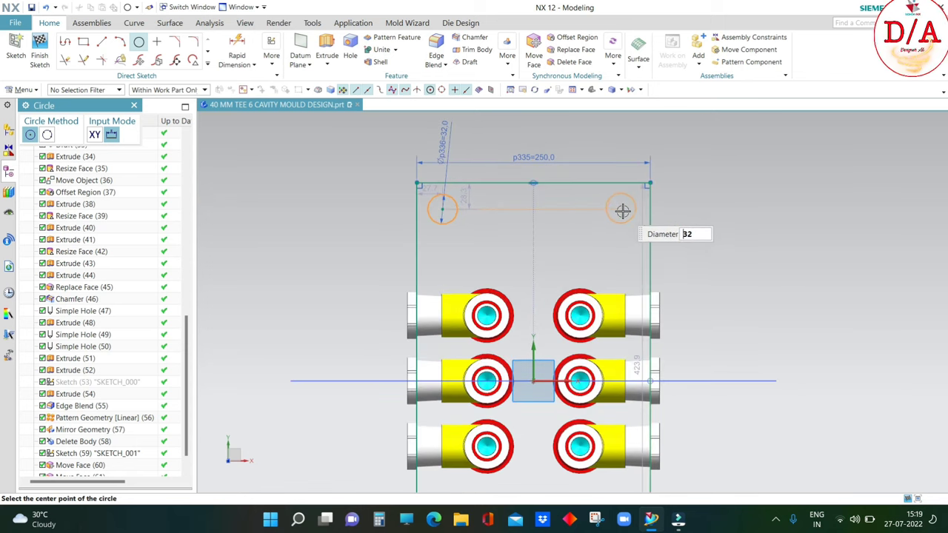
{"action": "scroll", "coordinate": [626, 222], "scroll_direction": "down", "scroll_amount": 4}
{"action": "scroll", "coordinate": [622, 370], "scroll_direction": "up", "scroll_amount": 3}
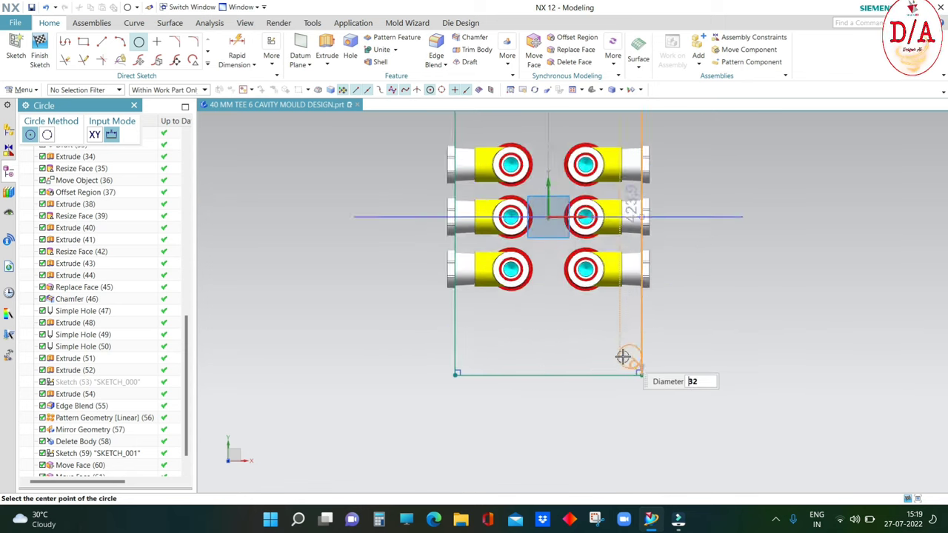
{"action": "scroll", "coordinate": [627, 356], "scroll_direction": "up", "scroll_amount": 1}
{"action": "left_click", "coordinate": [439, 352]}
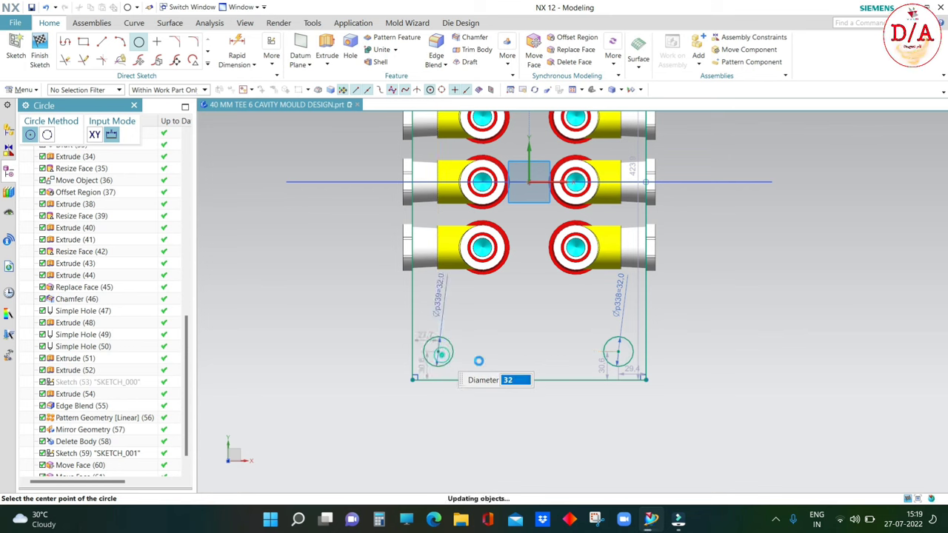
{"action": "scroll", "coordinate": [474, 362], "scroll_direction": "down", "scroll_amount": 3}
{"action": "key", "text": "Escape"}
{"action": "scroll", "coordinate": [469, 152], "scroll_direction": "up", "scroll_amount": 3}
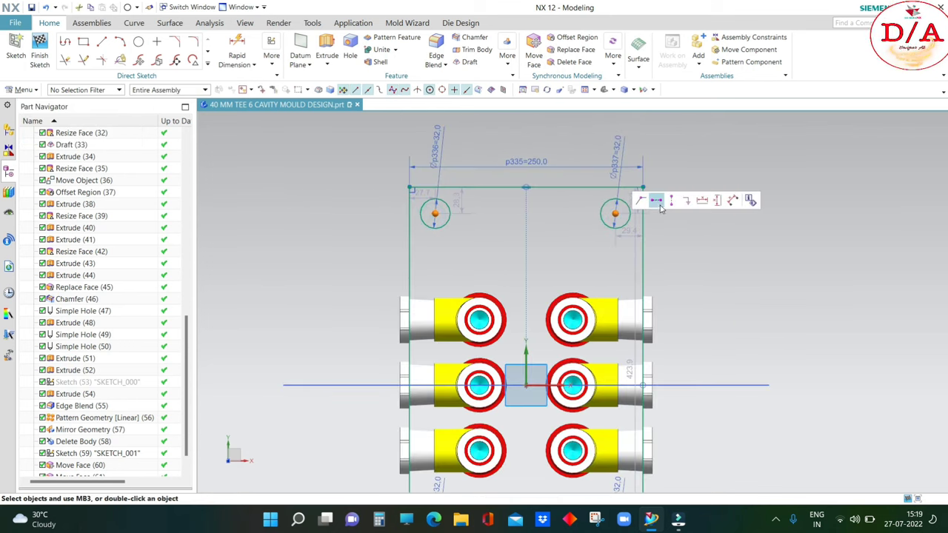
- Constrain the two right-hand circles to be vertically aligned
{"action": "left_click", "coordinate": [436, 214]}
{"action": "scroll", "coordinate": [437, 214], "scroll_direction": "down", "scroll_amount": 3}
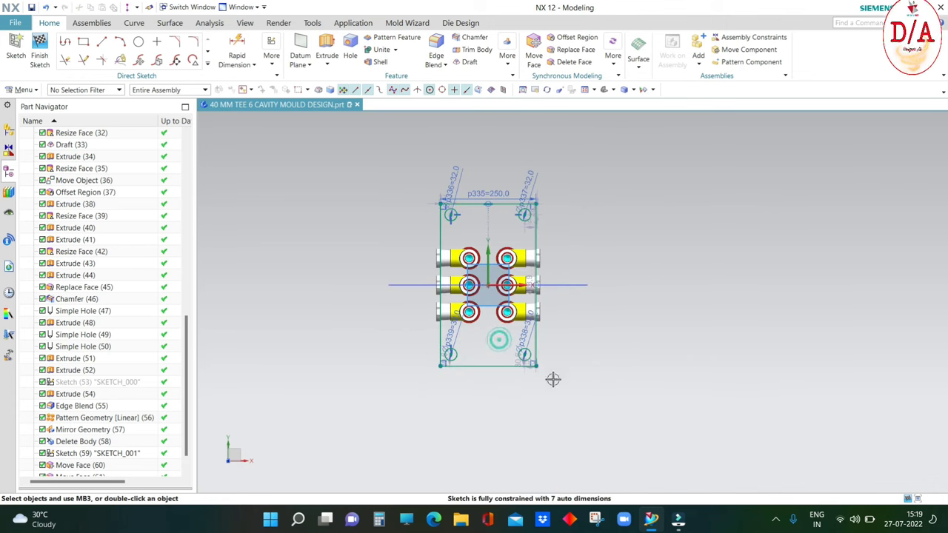
{"action": "scroll", "coordinate": [522, 355], "scroll_direction": "up", "scroll_amount": 3}
{"action": "left_click", "coordinate": [385, 347]}
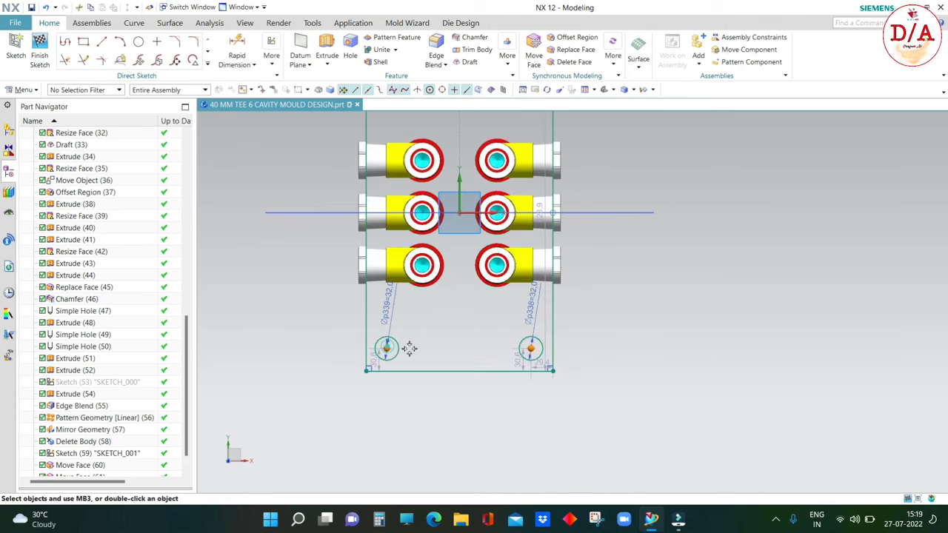
{"action": "left_click", "coordinate": [530, 348]}
{"action": "scroll", "coordinate": [530, 348], "scroll_direction": "down", "scroll_amount": 2}
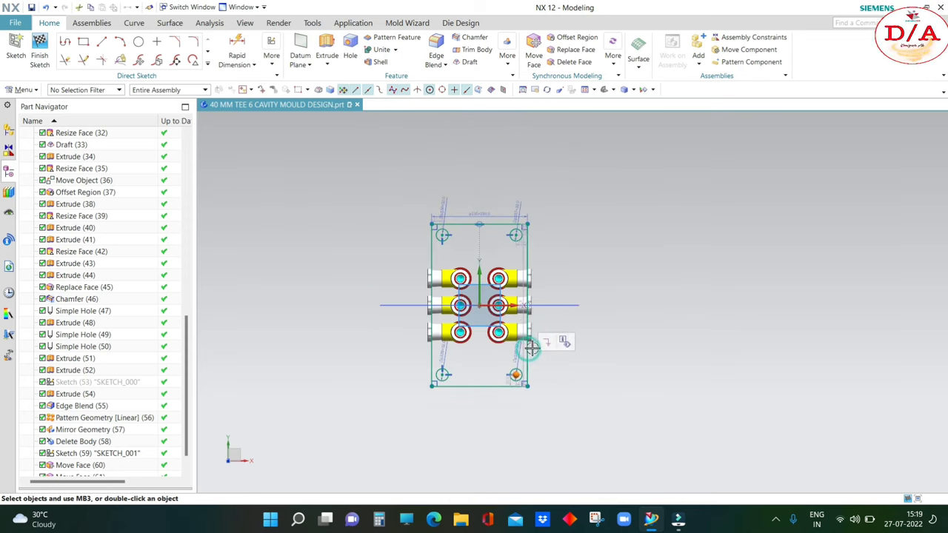
{"action": "left_click", "coordinate": [516, 234]}
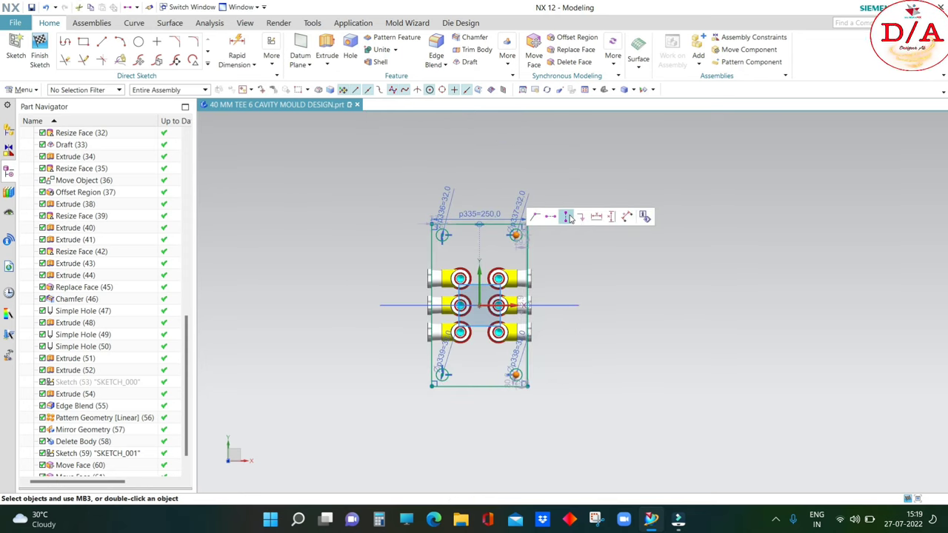
{"action": "left_click", "coordinate": [568, 216]}
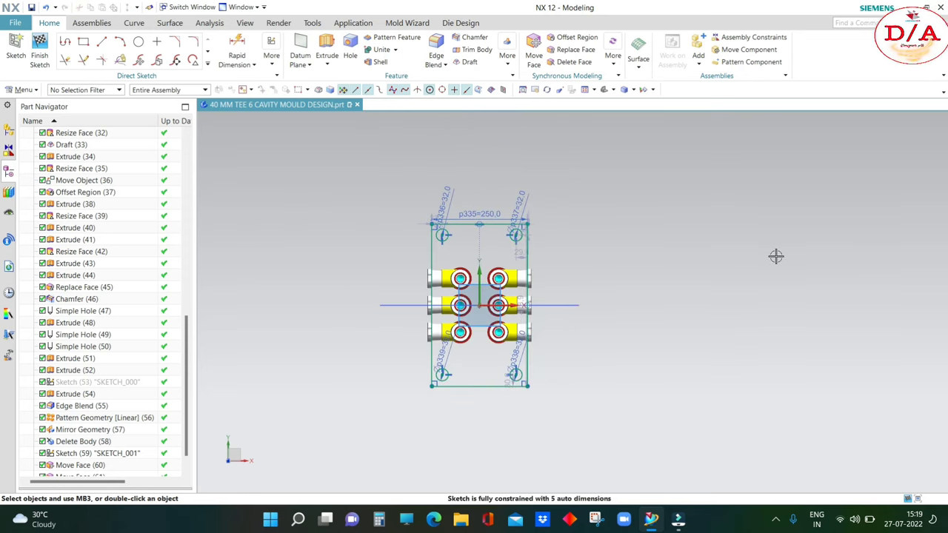
{"action": "left_click", "coordinate": [237, 55]}
{"action": "scroll", "coordinate": [440, 222], "scroll_direction": "up", "scroll_amount": 3}
{"action": "key", "text": "Escape"}
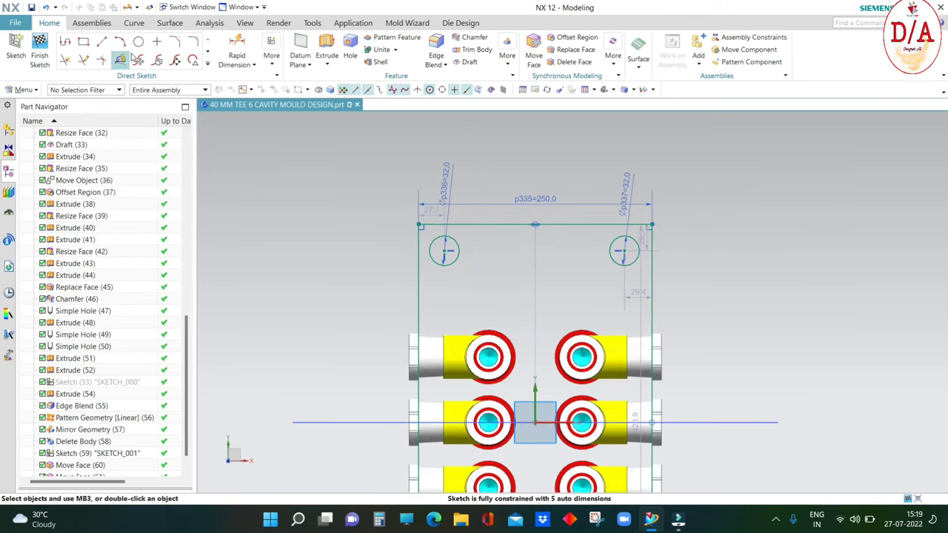
- Draw 38 mm circles concentric with the top-left, top-right and lower-left corner holes
{"action": "left_click", "coordinate": [139, 42]}
{"action": "scroll", "coordinate": [445, 252], "scroll_direction": "up", "scroll_amount": 2}
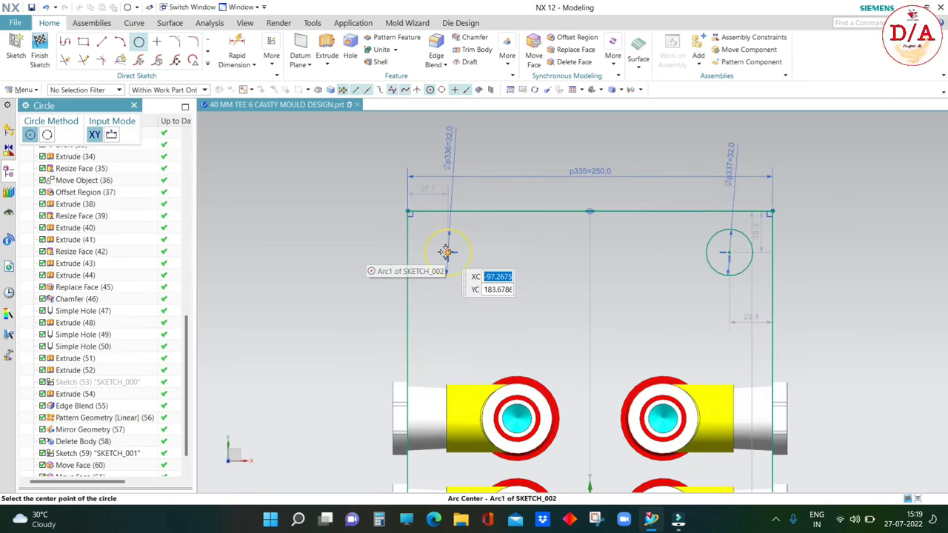
{"action": "left_click", "coordinate": [446, 252]}
{"action": "scroll", "coordinate": [482, 263], "scroll_direction": "up", "scroll_amount": 1}
{"action": "type", "text": "38"}
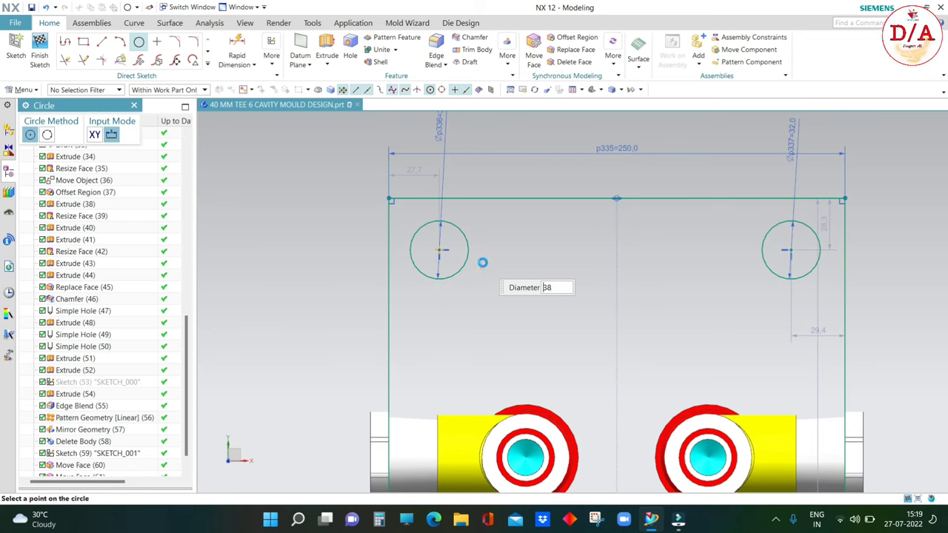
{"action": "key", "text": "Return"}
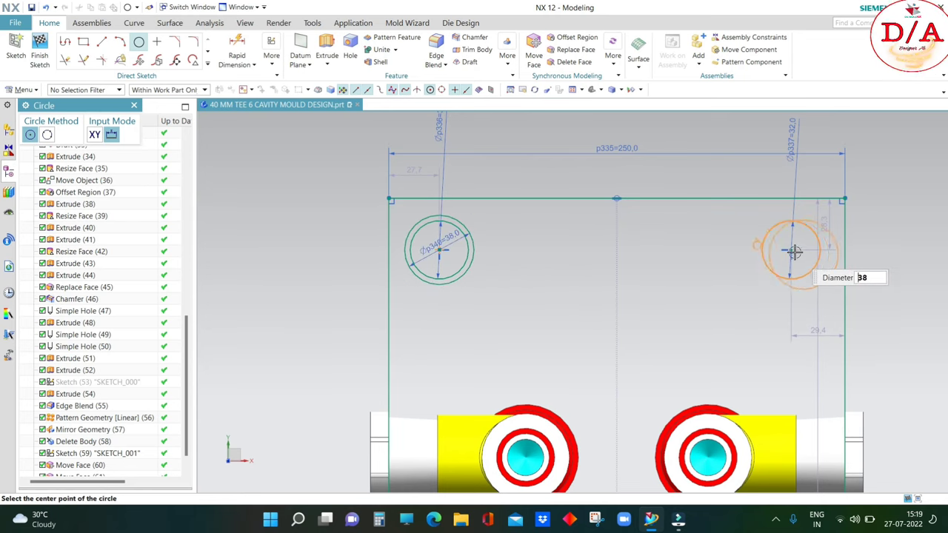
{"action": "scroll", "coordinate": [792, 249], "scroll_direction": "down", "scroll_amount": 1}
{"action": "scroll", "coordinate": [635, 239], "scroll_direction": "down", "scroll_amount": 2}
{"action": "scroll", "coordinate": [755, 444], "scroll_direction": "down", "scroll_amount": 1}
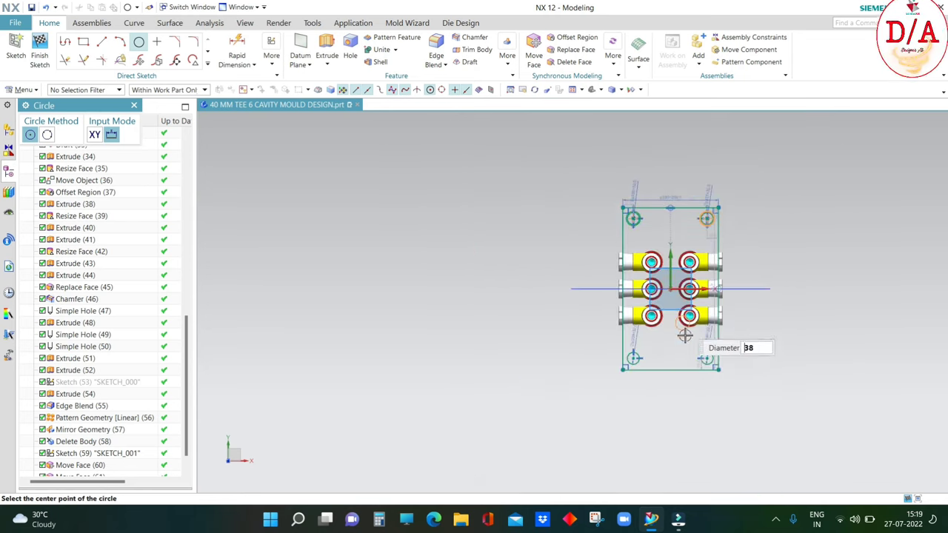
{"action": "scroll", "coordinate": [715, 329], "scroll_direction": "up", "scroll_amount": 2}
{"action": "left_click", "coordinate": [720, 362]}
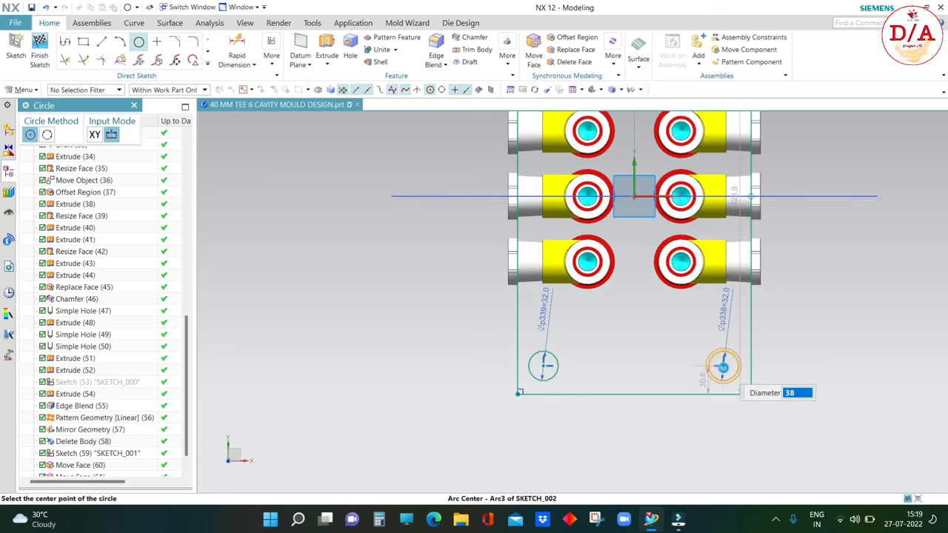
{"action": "left_click", "coordinate": [542, 365]}
{"action": "scroll", "coordinate": [740, 333], "scroll_direction": "down", "scroll_amount": 2}
{"action": "key", "text": "Escape"}
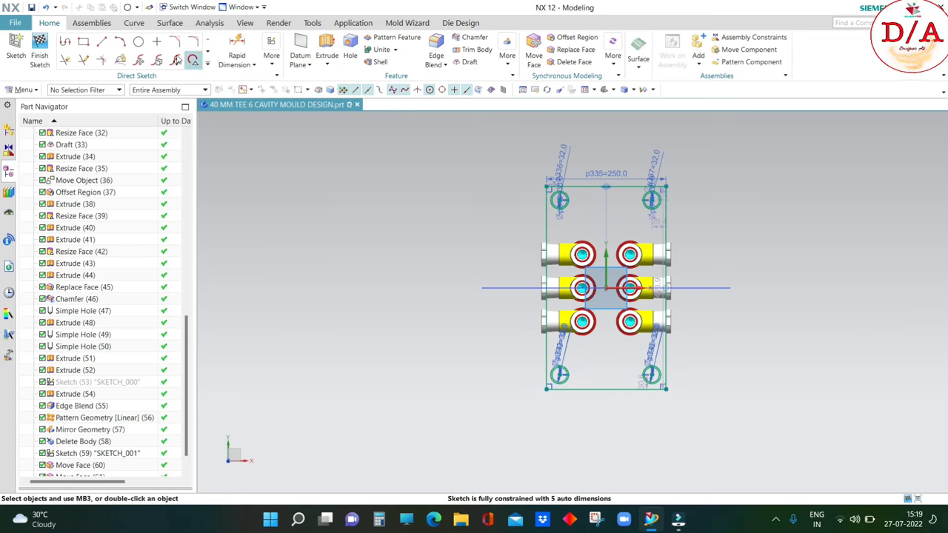
- Add a 24 mm concentric circle at the top-left hole and a 26 mm one at the top-right hole
{"action": "left_click", "coordinate": [139, 42]}
{"action": "scroll", "coordinate": [551, 211], "scroll_direction": "up", "scroll_amount": 2}
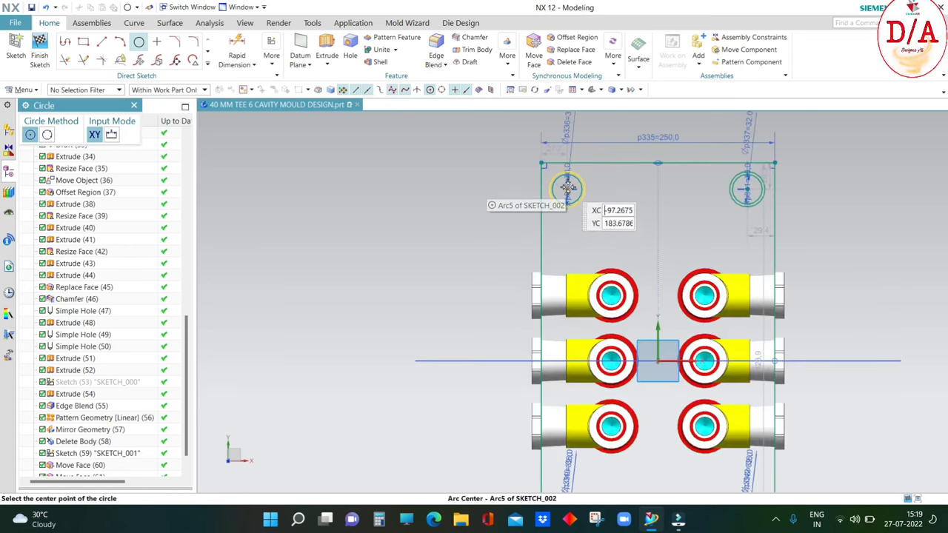
{"action": "left_click", "coordinate": [567, 188]}
{"action": "scroll", "coordinate": [568, 189], "scroll_direction": "up", "scroll_amount": 5}
{"action": "type", "text": "2"}
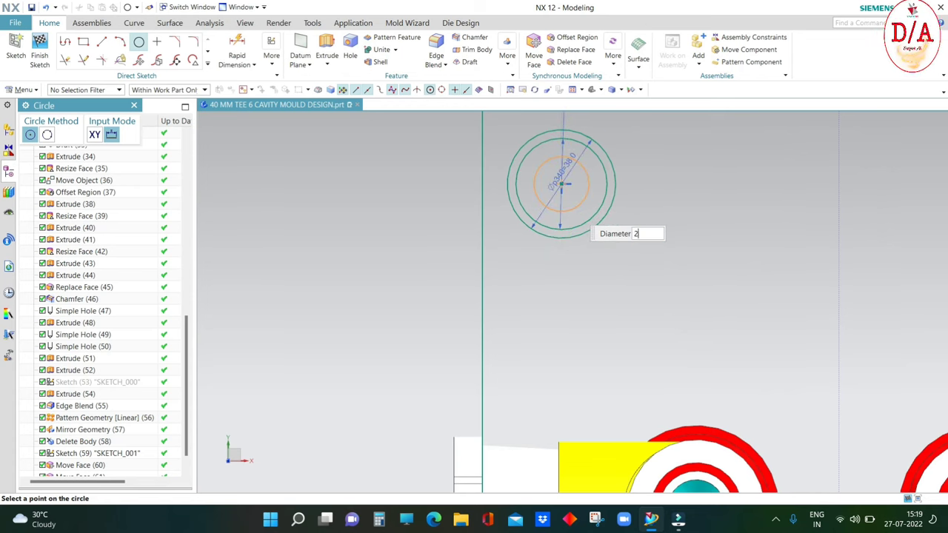
{"action": "type", "text": "4"}
{"action": "key", "text": "Return"}
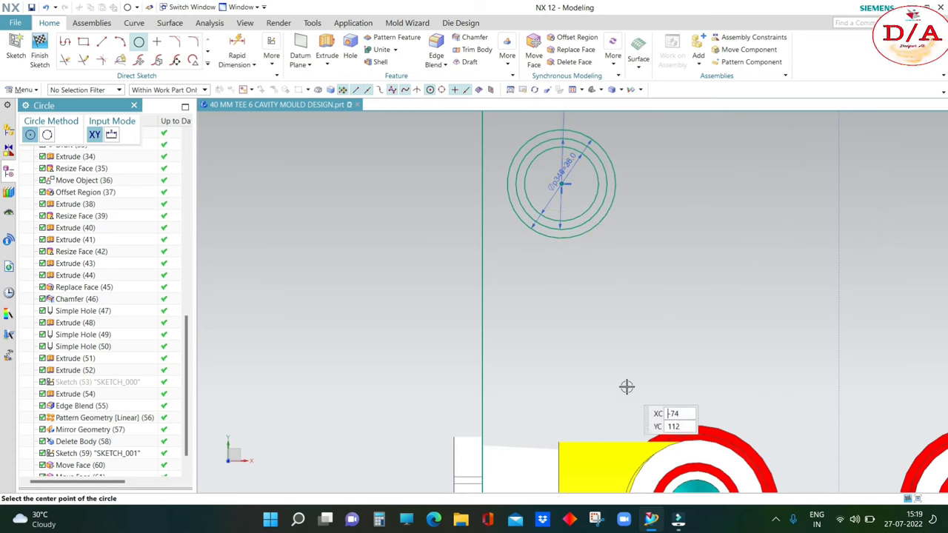
{"action": "scroll", "coordinate": [539, 262], "scroll_direction": "down", "scroll_amount": 3}
{"action": "scroll", "coordinate": [795, 222], "scroll_direction": "up", "scroll_amount": 2}
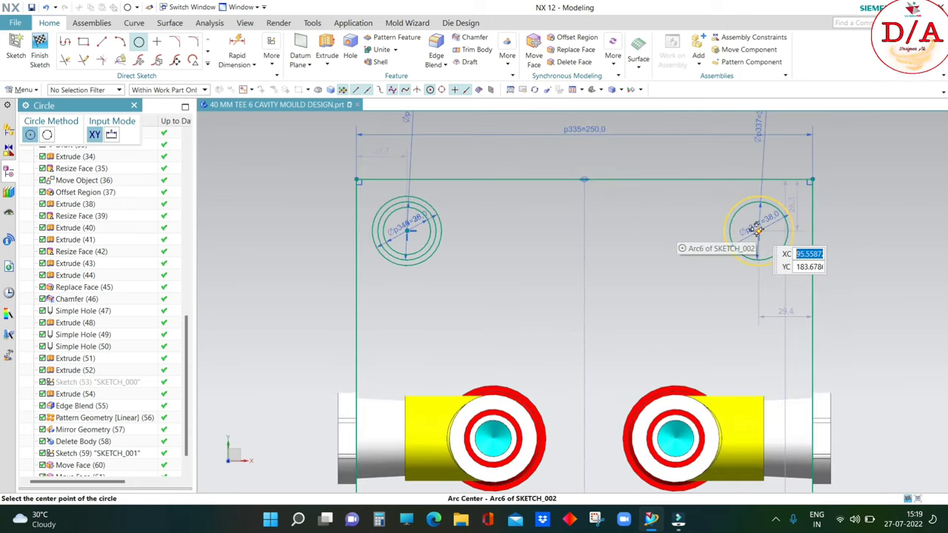
{"action": "left_click", "coordinate": [757, 225]}
{"action": "scroll", "coordinate": [757, 226], "scroll_direction": "up", "scroll_amount": 4}
{"action": "type", "text": "6"}
{"action": "key", "text": "Return"}
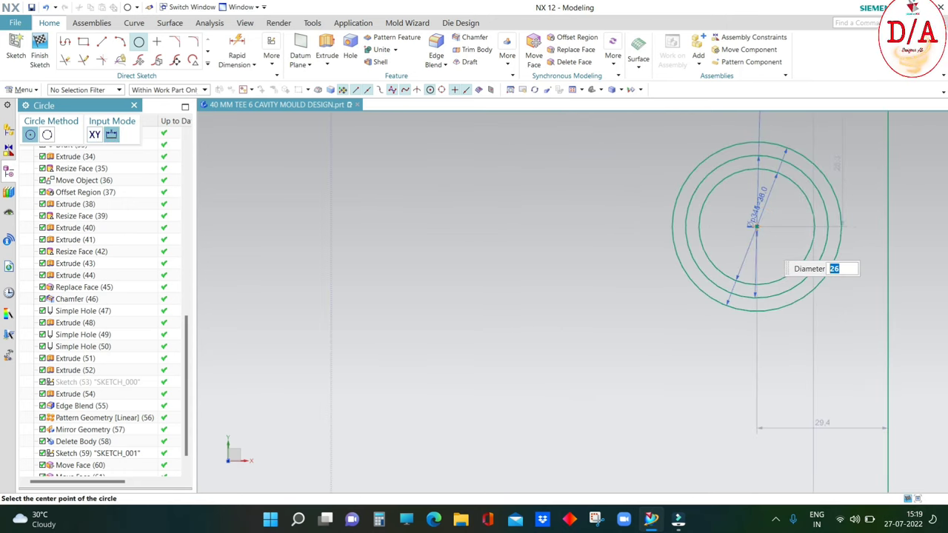
- Place one more concentric circle on the bottom-left hole centre and finish drawing circles
{"action": "scroll", "coordinate": [729, 255], "scroll_direction": "down", "scroll_amount": 3}
{"action": "scroll", "coordinate": [726, 253], "scroll_direction": "down", "scroll_amount": 2}
{"action": "scroll", "coordinate": [730, 404], "scroll_direction": "up", "scroll_amount": 6}
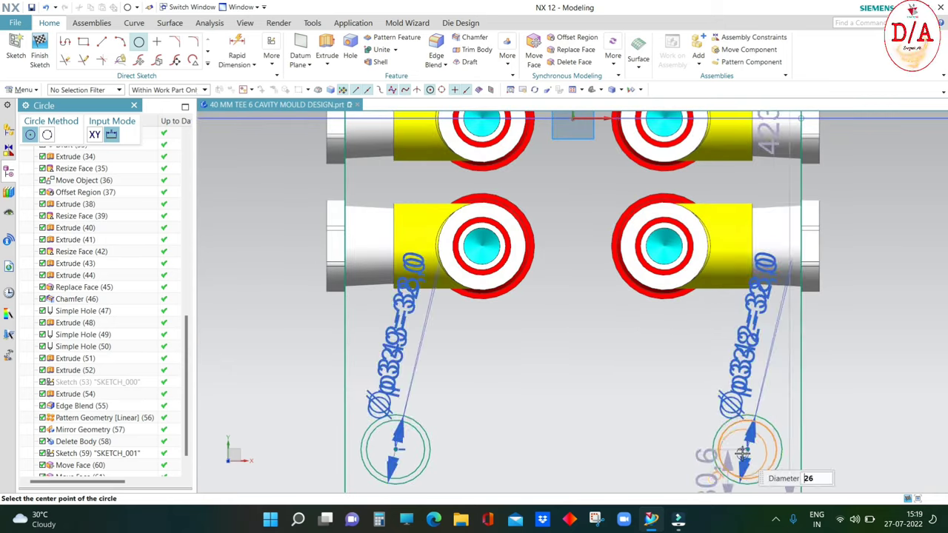
{"action": "left_click", "coordinate": [396, 448]}
{"action": "scroll", "coordinate": [437, 391], "scroll_direction": "down", "scroll_amount": 5}
{"action": "key", "text": "Escape"}
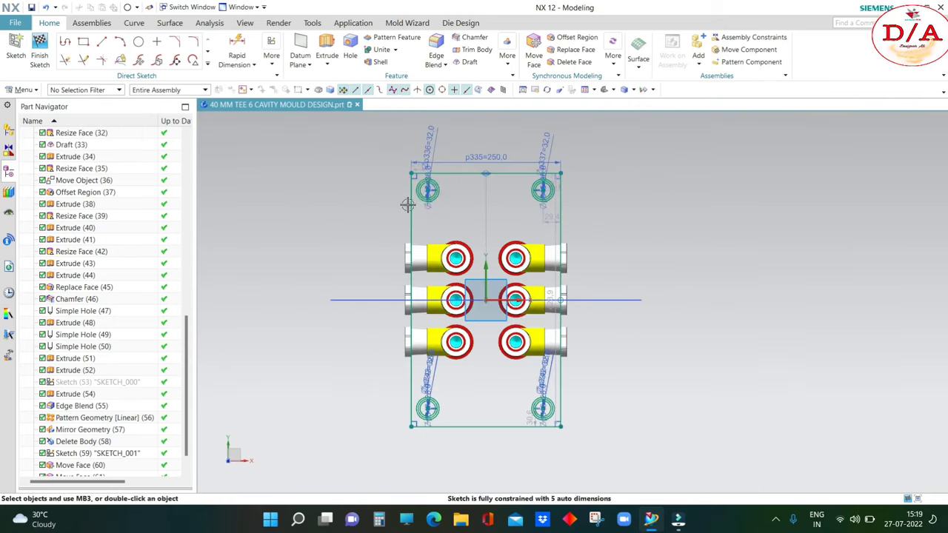
{"action": "scroll", "coordinate": [393, 165], "scroll_direction": "up", "scroll_amount": 3}
- Dimension the top-left circle centre 12 mm from the plate's left and top edges
{"action": "left_click", "coordinate": [228, 38]}
{"action": "scroll", "coordinate": [404, 166], "scroll_direction": "up", "scroll_amount": 3}
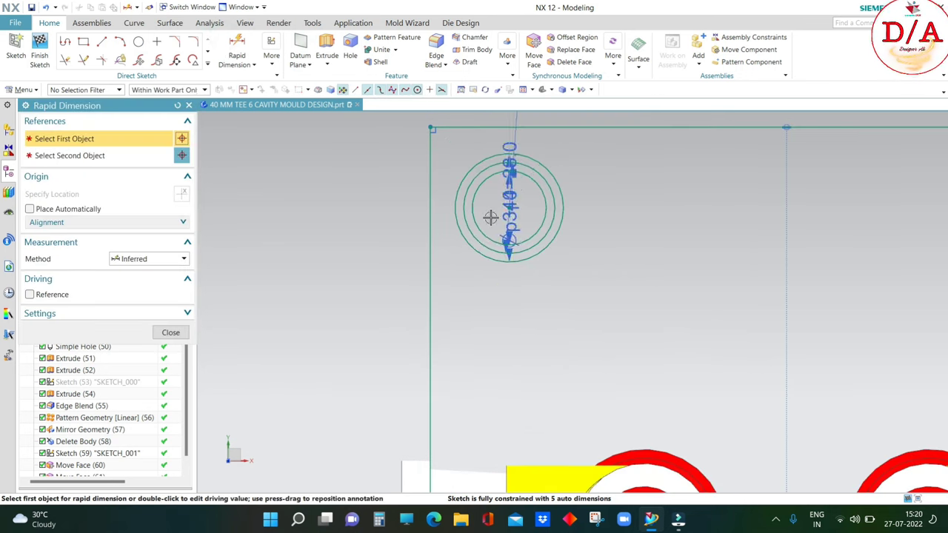
{"action": "left_click", "coordinate": [463, 211]}
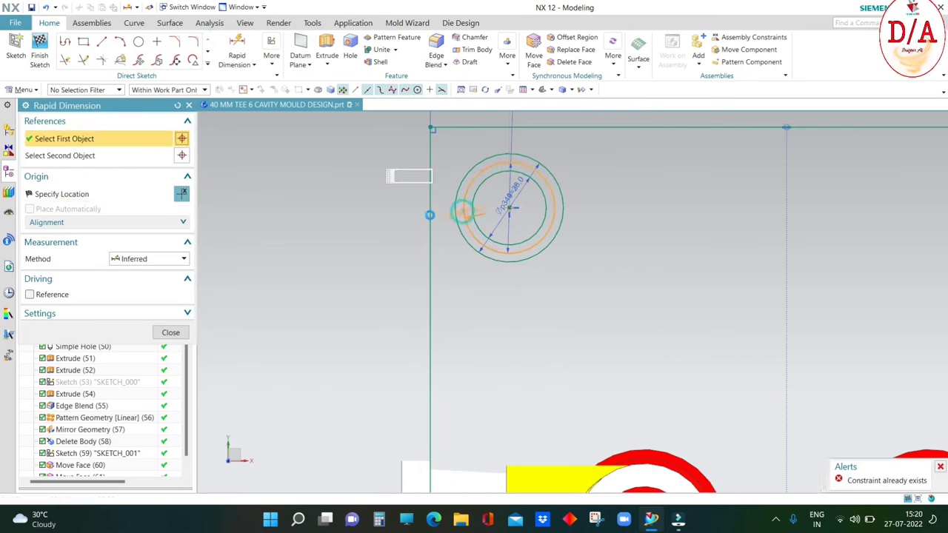
{"action": "left_click", "coordinate": [429, 309]}
{"action": "scroll", "coordinate": [453, 263], "scroll_direction": "up", "scroll_amount": 1}
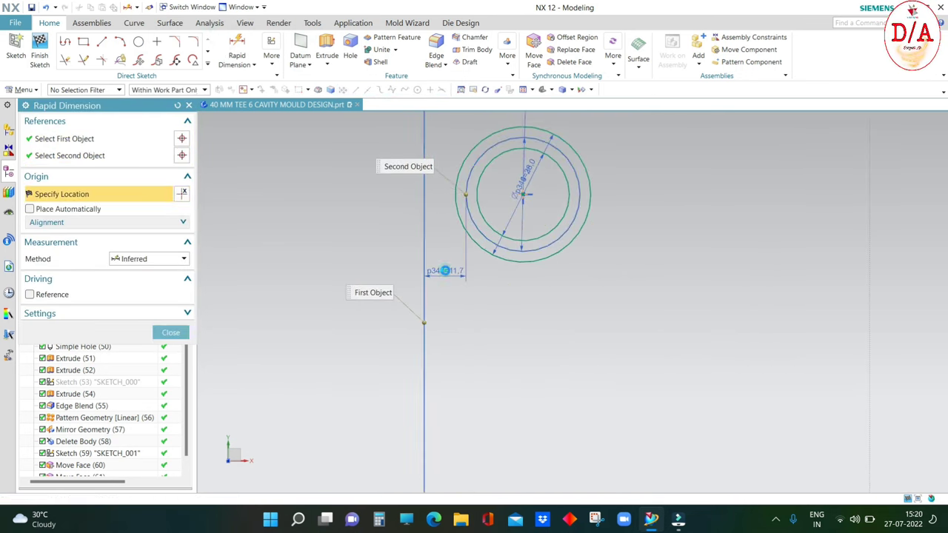
{"action": "left_click", "coordinate": [447, 273]}
{"action": "type", "text": "12"}
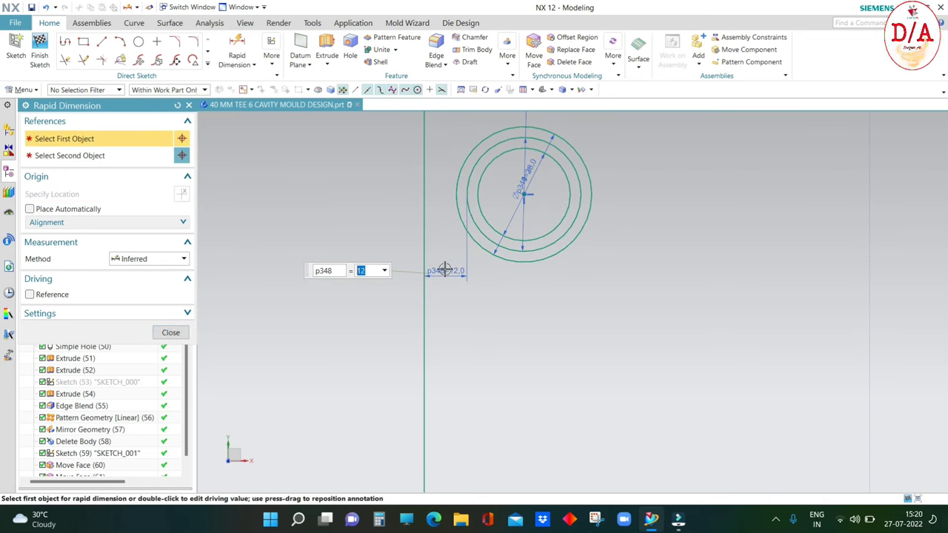
{"action": "key", "text": "Return"}
{"action": "scroll", "coordinate": [474, 341], "scroll_direction": "down", "scroll_amount": 2}
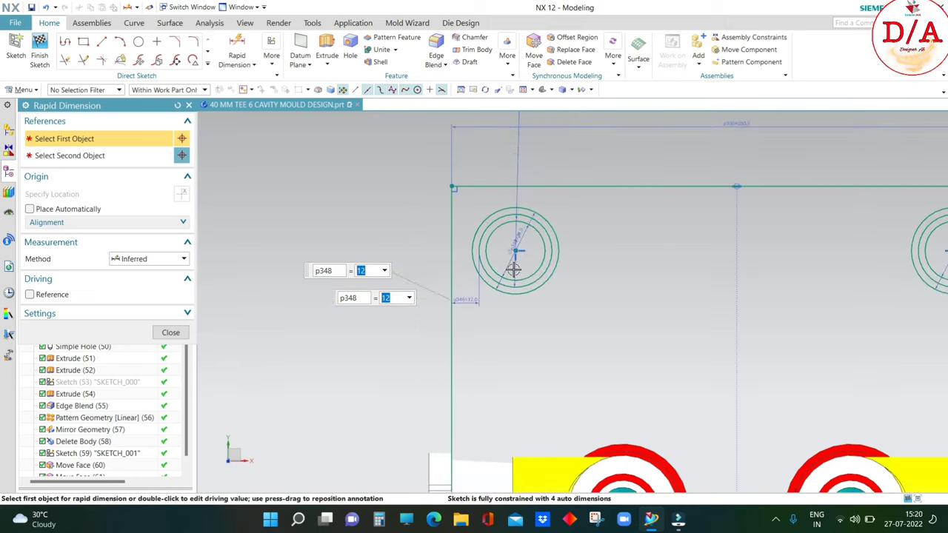
{"action": "scroll", "coordinate": [514, 252], "scroll_direction": "up", "scroll_amount": 2}
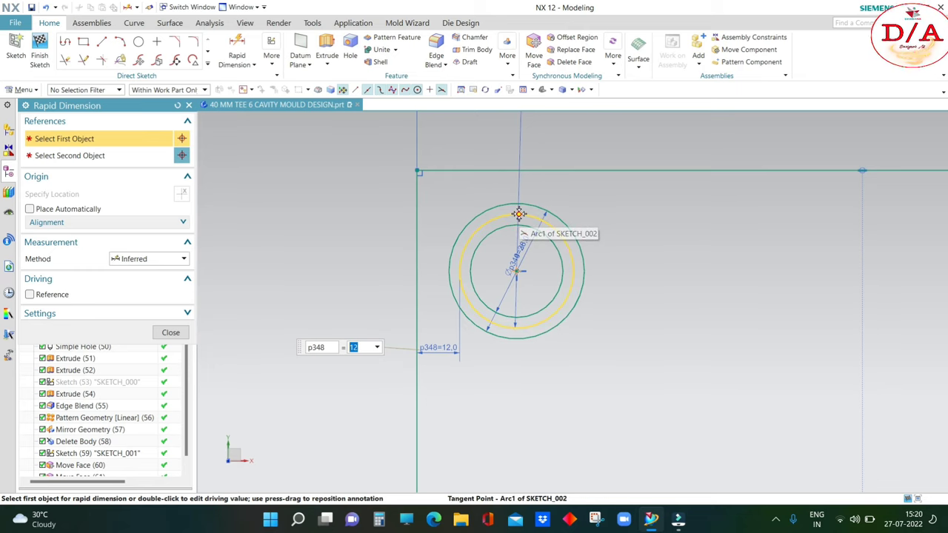
{"action": "left_click", "coordinate": [517, 213]}
{"action": "left_click", "coordinate": [523, 170]}
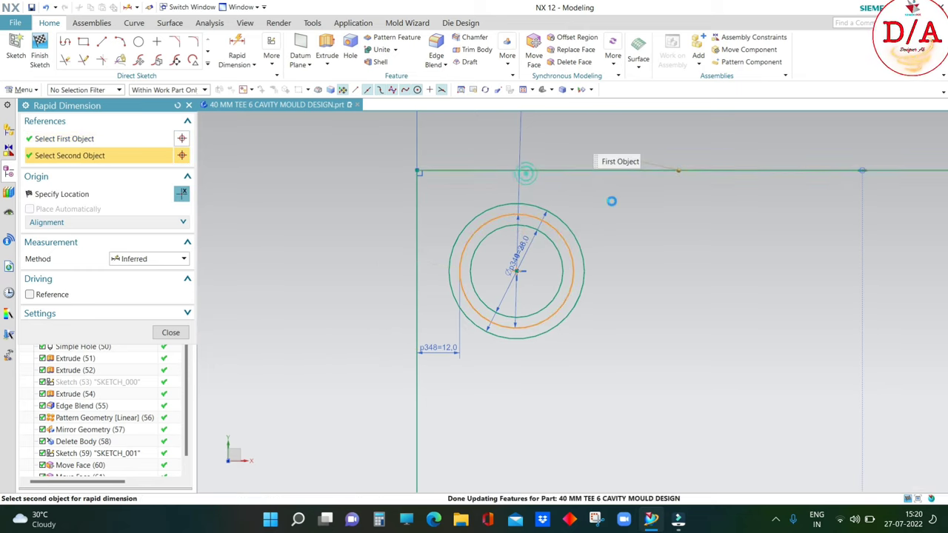
{"action": "left_click", "coordinate": [569, 190]}
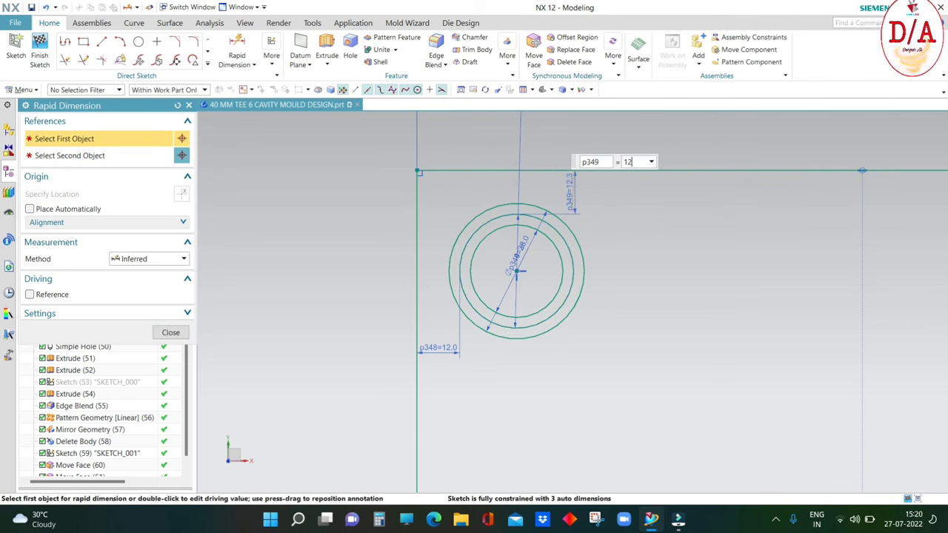
{"action": "scroll", "coordinate": [652, 231], "scroll_direction": "down", "scroll_amount": 3}
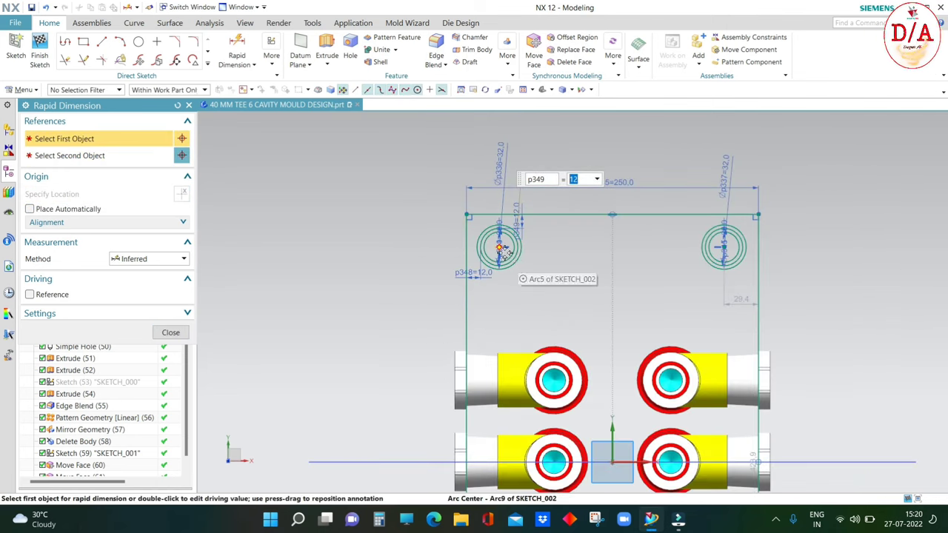
{"action": "scroll", "coordinate": [548, 228], "scroll_direction": "down", "scroll_amount": 2}
{"action": "scroll", "coordinate": [585, 415], "scroll_direction": "up", "scroll_amount": 5}
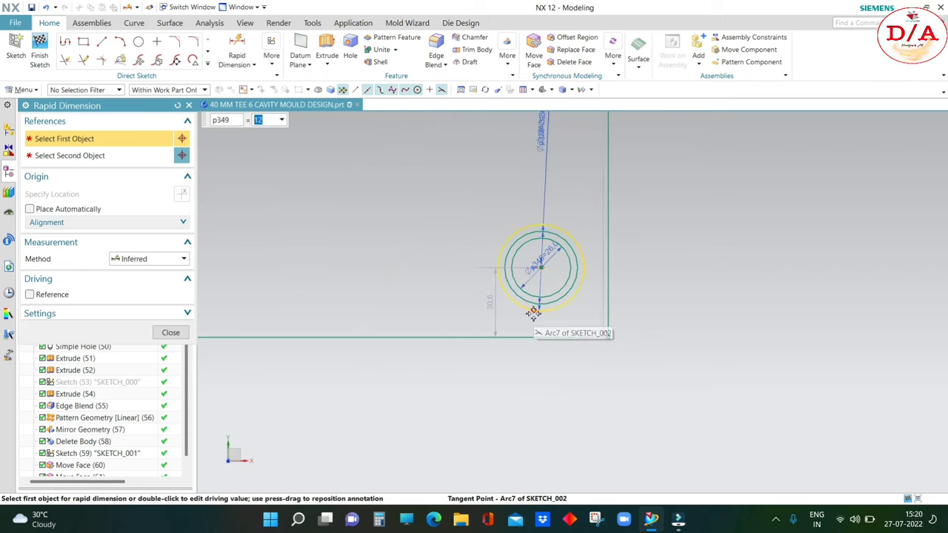
- Dimension the bottom-right circle centre 12 mm from the plate's bottom and right edges
{"action": "left_click", "coordinate": [533, 314]}
{"action": "left_click", "coordinate": [540, 339]}
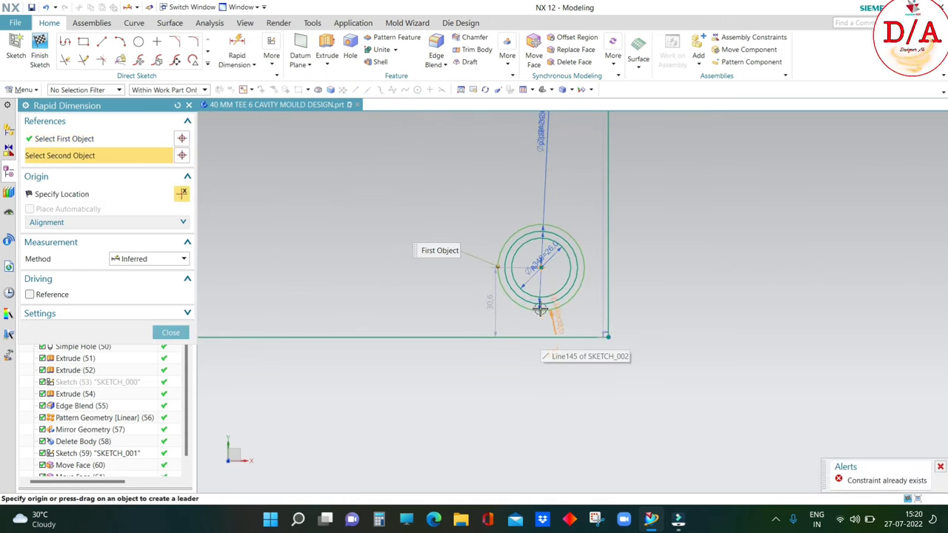
{"action": "left_click", "coordinate": [178, 106]}
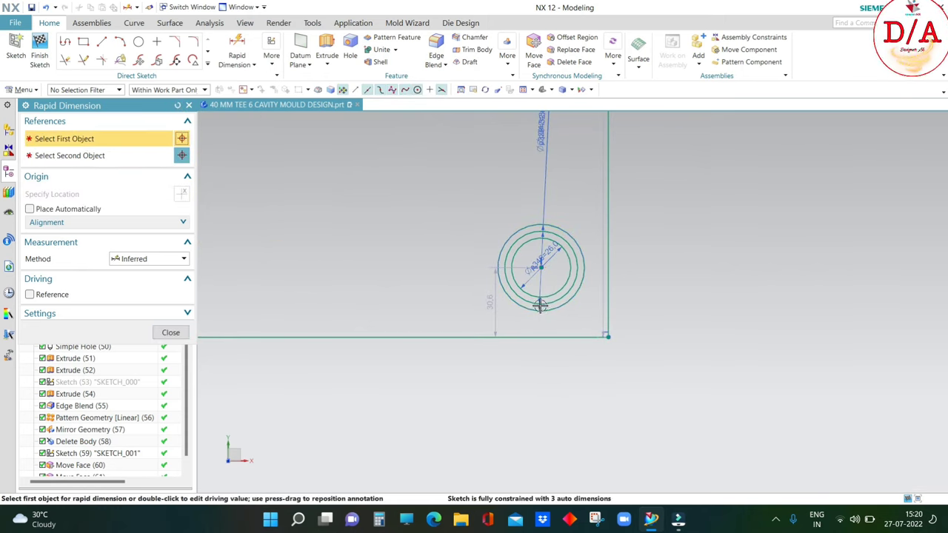
{"action": "left_click", "coordinate": [533, 304]}
{"action": "left_click", "coordinate": [545, 338]}
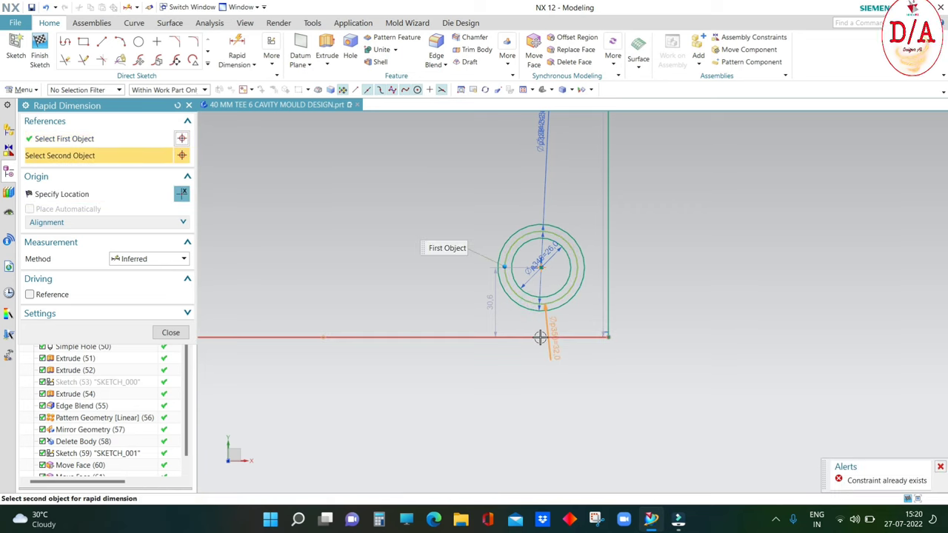
{"action": "left_click", "coordinate": [628, 325]}
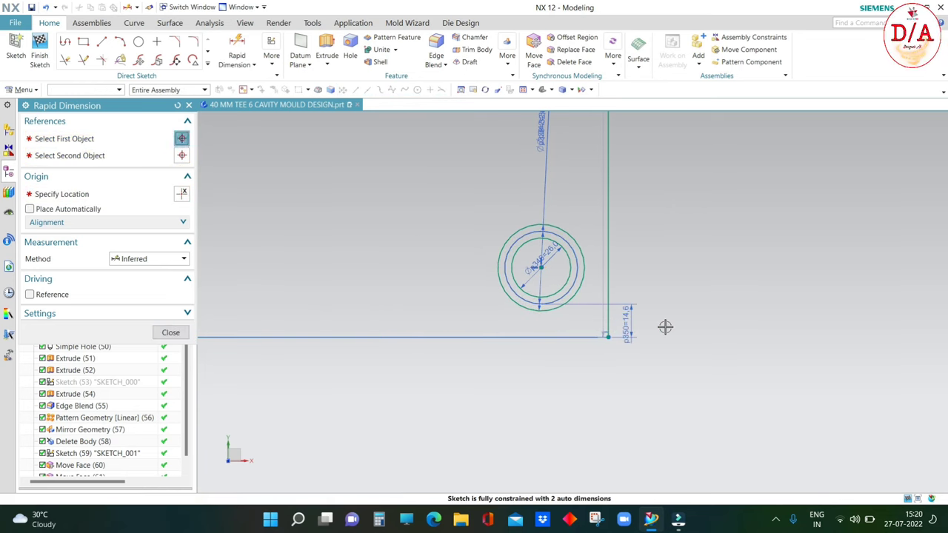
{"action": "left_click", "coordinate": [582, 264]}
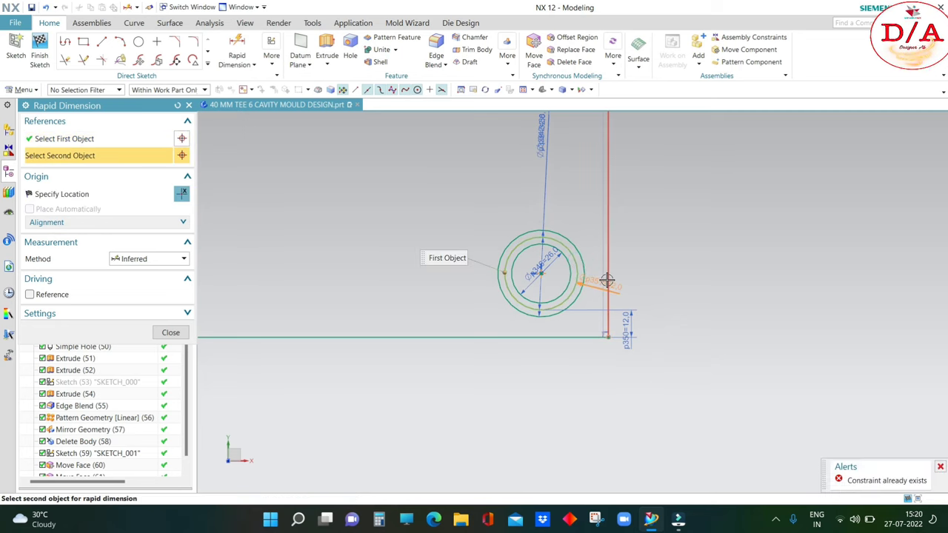
{"action": "left_click", "coordinate": [607, 279]}
{"action": "left_click", "coordinate": [591, 367]}
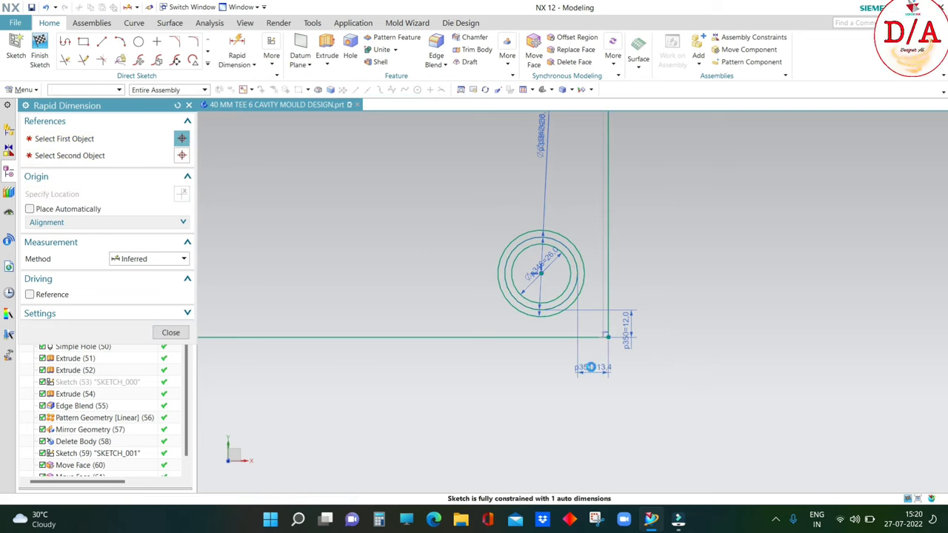
{"action": "type", "text": "12"}
{"action": "middle_click", "coordinate": [666, 335]}
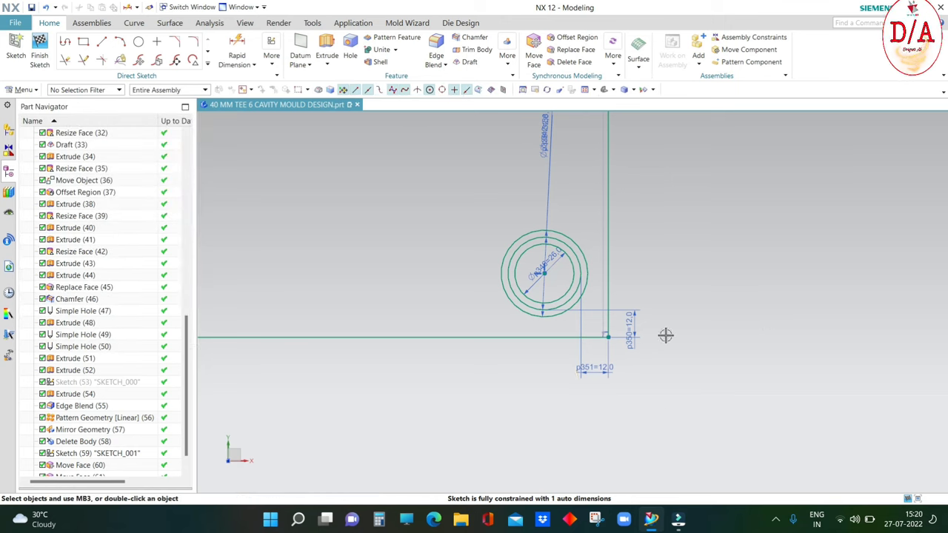
{"action": "scroll", "coordinate": [561, 367], "scroll_direction": "down", "scroll_amount": 2}
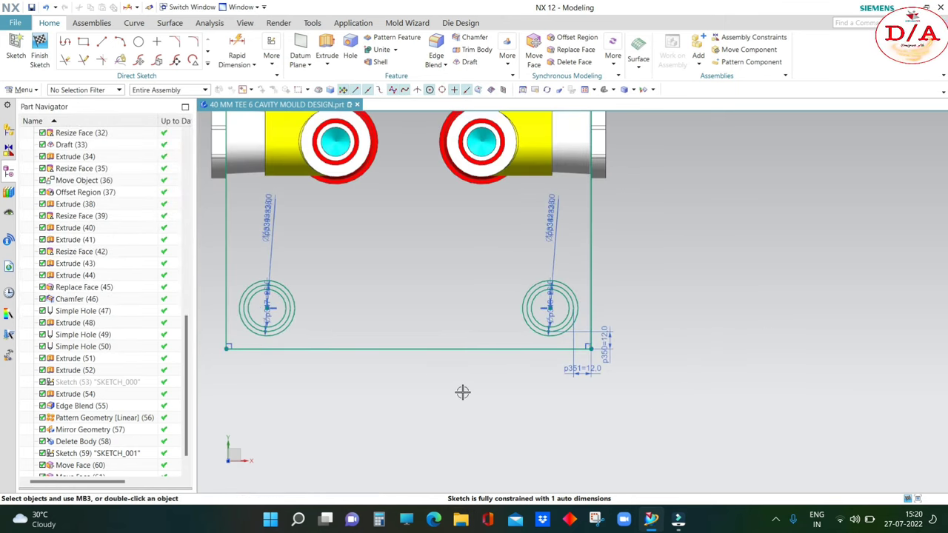
{"action": "scroll", "coordinate": [560, 259], "scroll_direction": "down", "scroll_amount": 2}
{"action": "scroll", "coordinate": [618, 356], "scroll_direction": "down", "scroll_amount": 1}
{"action": "scroll", "coordinate": [511, 203], "scroll_direction": "up", "scroll_amount": 3}
{"action": "scroll", "coordinate": [511, 197], "scroll_direction": "up", "scroll_amount": 1}
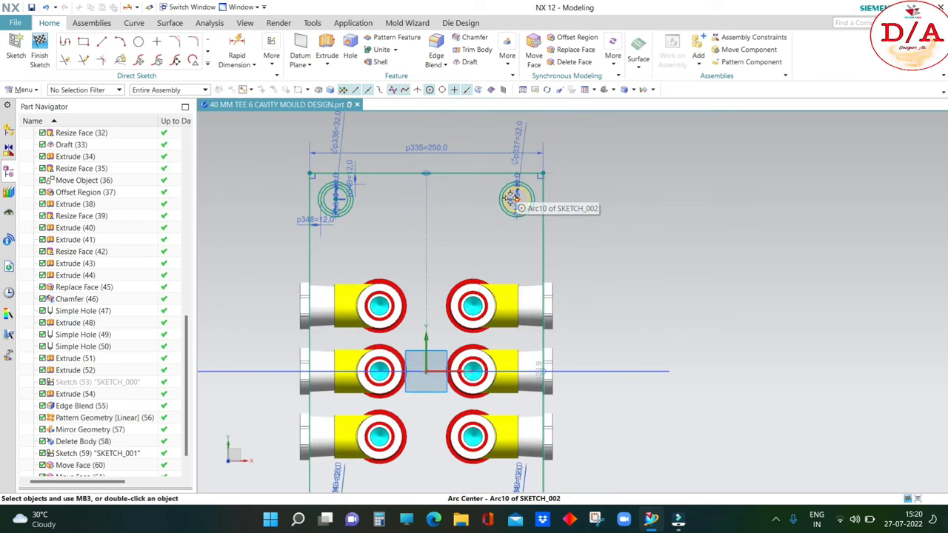
{"action": "left_click_drag", "start_coordinate": [509, 196], "coordinate": [490, 205]}
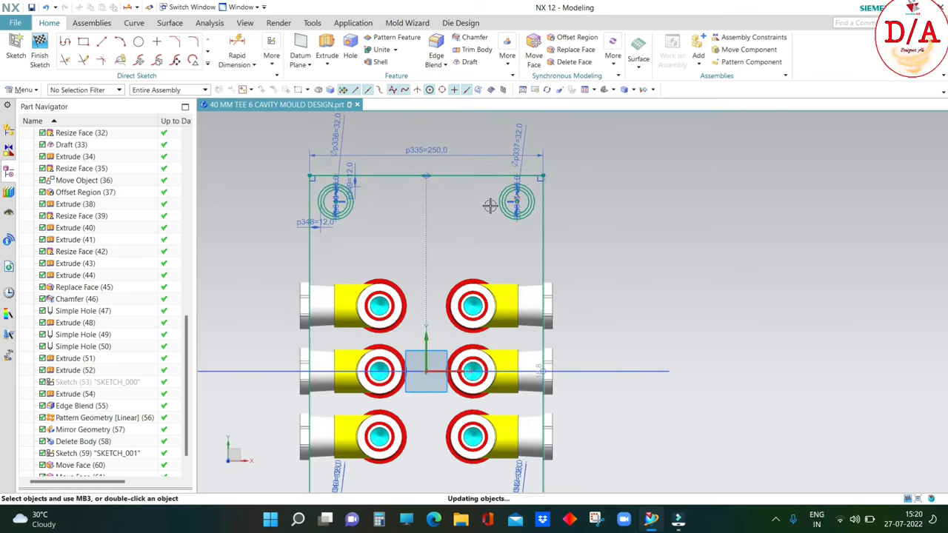
{"action": "scroll", "coordinate": [578, 226], "scroll_direction": "down", "scroll_amount": 3}
{"action": "scroll", "coordinate": [637, 127], "scroll_direction": "up", "scroll_amount": 1}
{"action": "scroll", "coordinate": [527, 214], "scroll_direction": "down", "scroll_amount": 1}
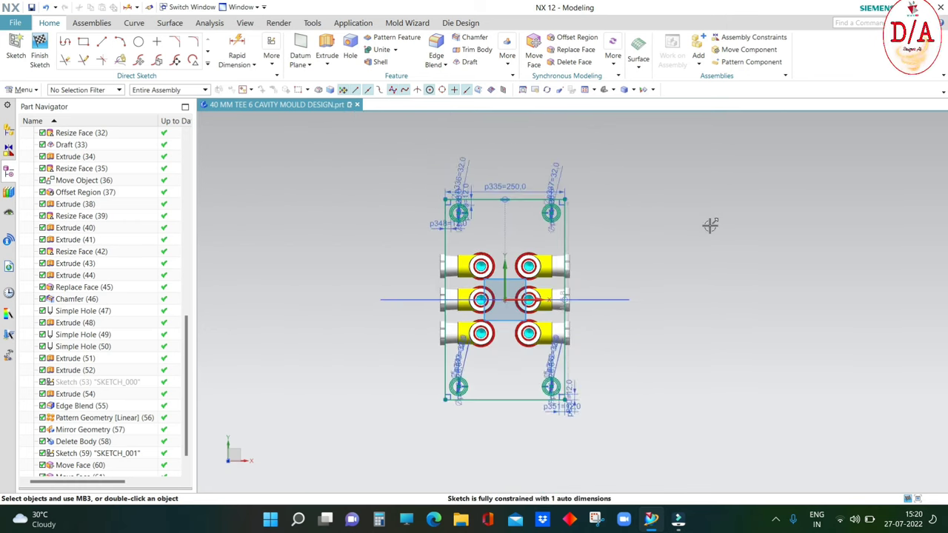
{"action": "scroll", "coordinate": [590, 236], "scroll_direction": "up", "scroll_amount": 2}
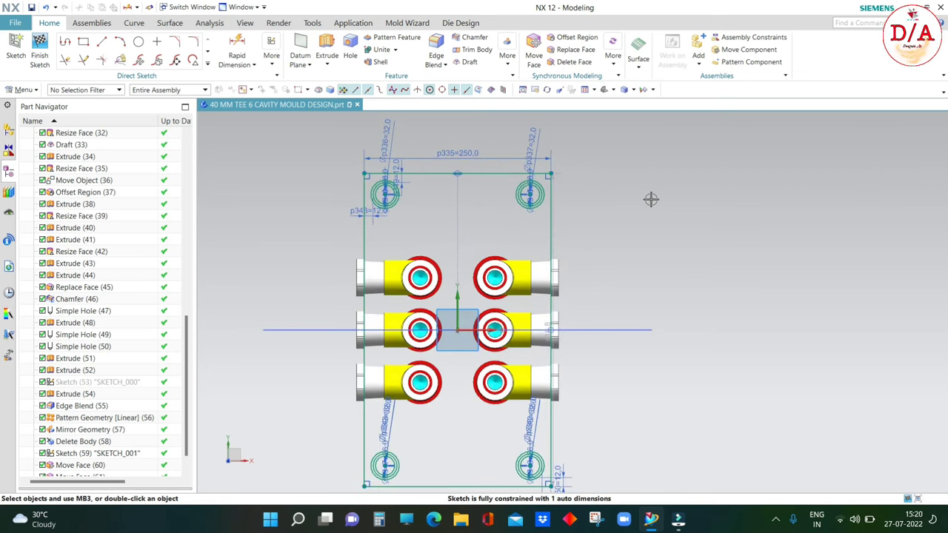
{"action": "scroll", "coordinate": [566, 211], "scroll_direction": "down", "scroll_amount": 1}
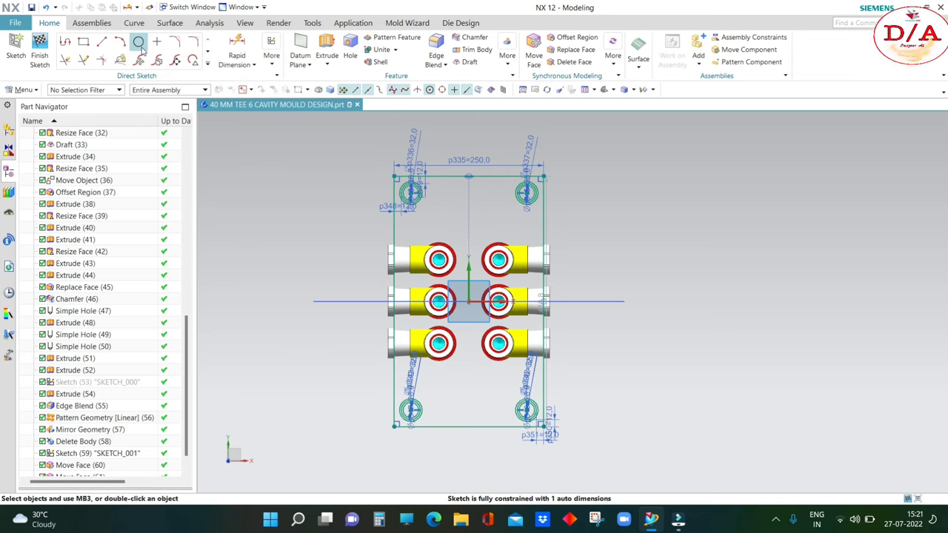
- Draw a 32 mm diameter circle above the mould centre
{"action": "left_click", "coordinate": [138, 43]}
{"action": "scroll", "coordinate": [483, 216], "scroll_direction": "up", "scroll_amount": 2}
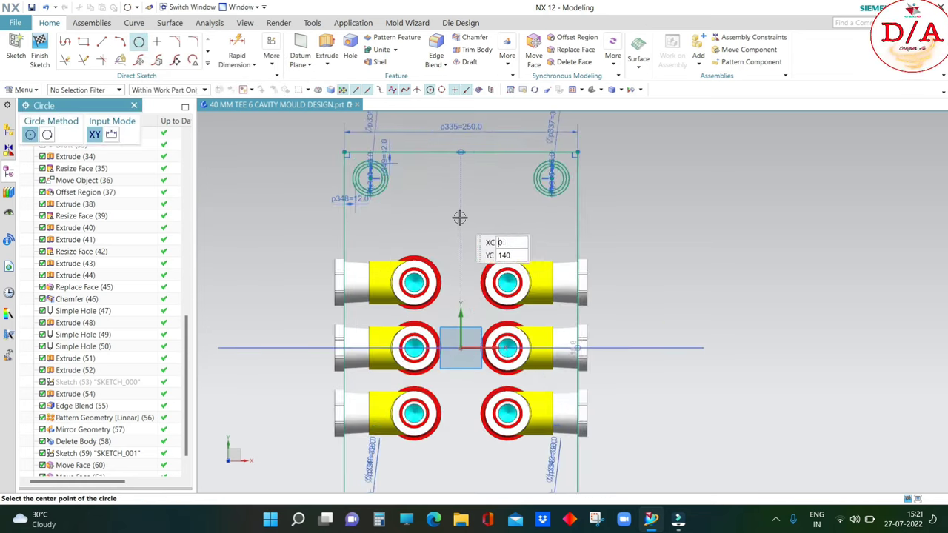
{"action": "left_click", "coordinate": [456, 212]}
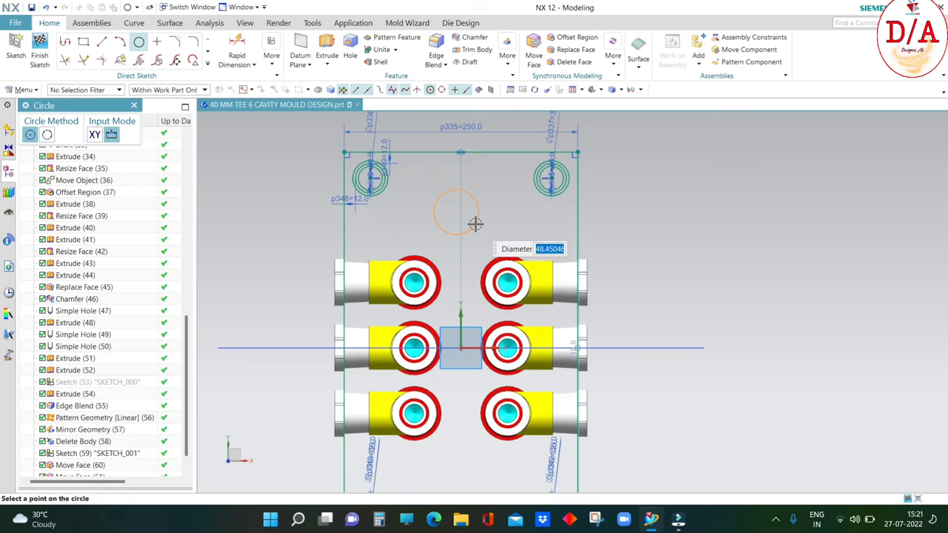
{"action": "key", "text": "Return"}
{"action": "scroll", "coordinate": [489, 205], "scroll_direction": "down", "scroll_amount": 3}
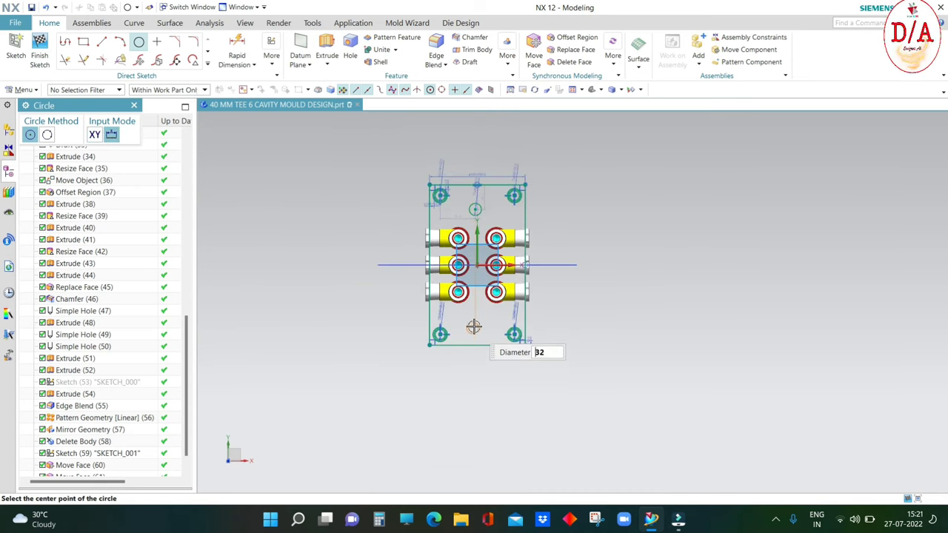
{"action": "key", "text": "Escape"}
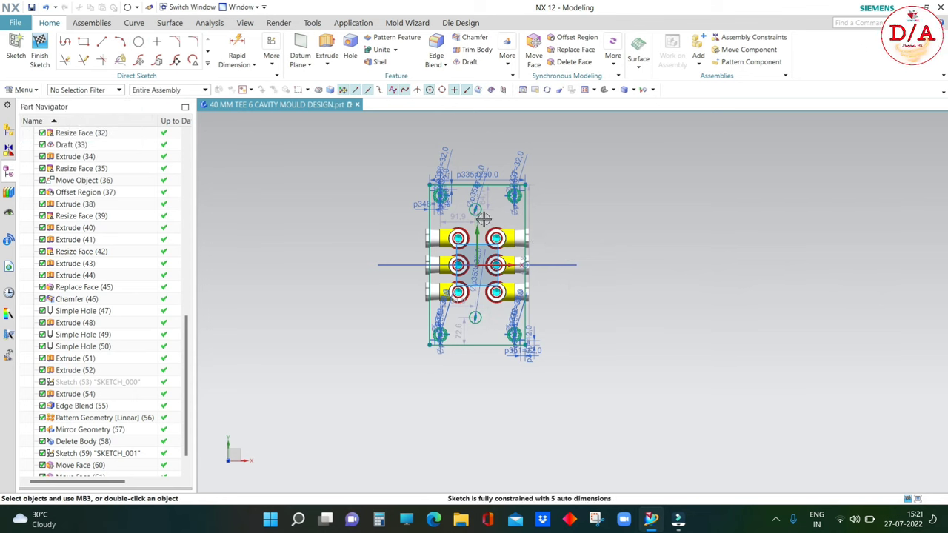
{"action": "scroll", "coordinate": [474, 206], "scroll_direction": "up", "scroll_amount": 2}
- Constrain the upper and lower circle centres onto the sketch's vertical axis with Point on Curve
{"action": "left_click", "coordinate": [471, 208]}
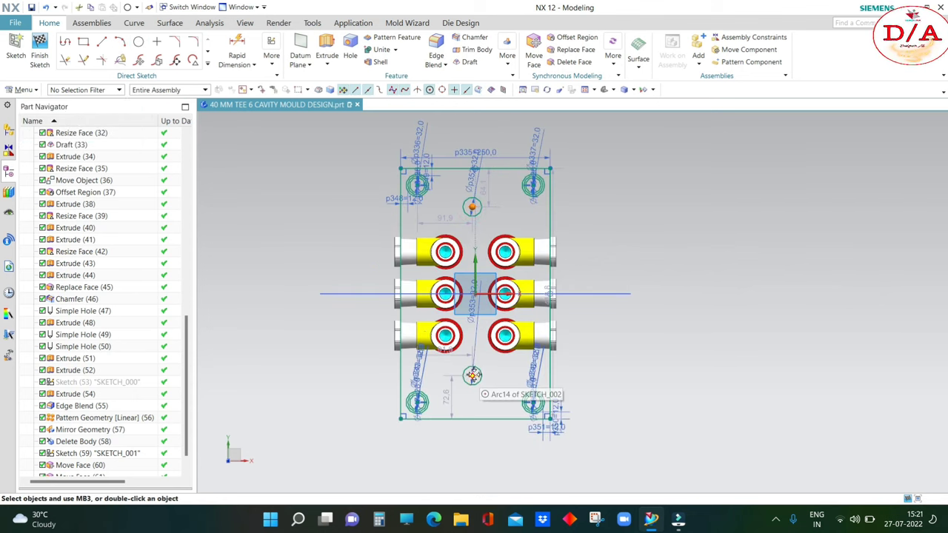
{"action": "left_click", "coordinate": [474, 376]}
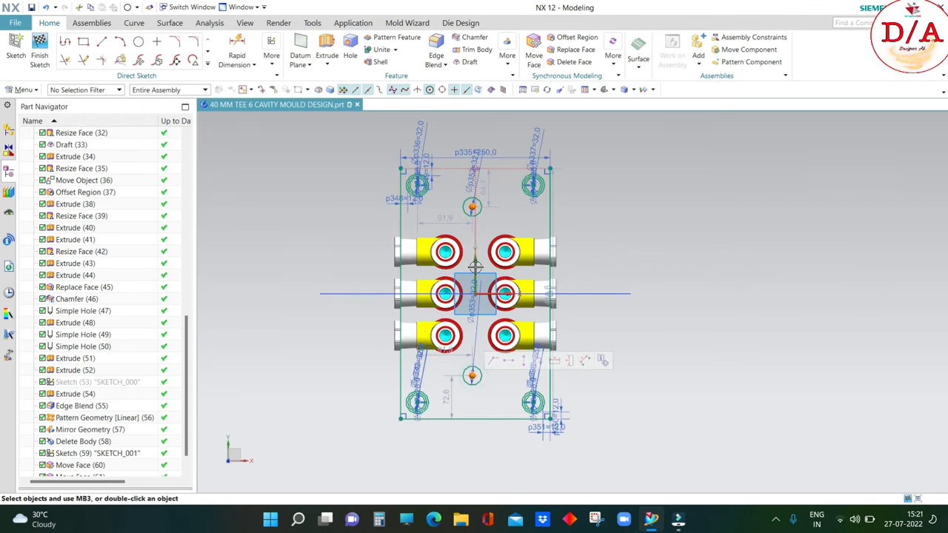
{"action": "left_click", "coordinate": [475, 267]}
{"action": "key", "text": "Delete"}
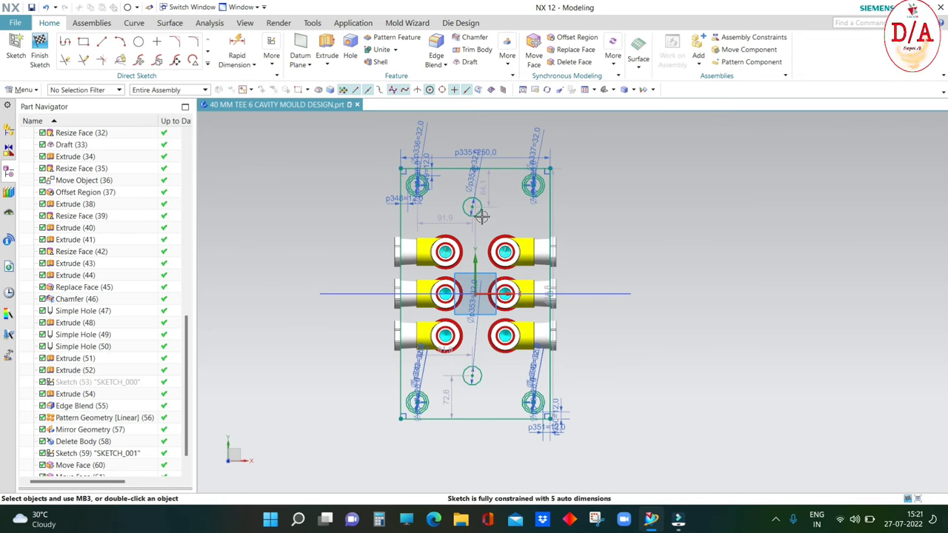
{"action": "left_click", "coordinate": [472, 207]}
{"action": "scroll", "coordinate": [475, 273], "scroll_direction": "up", "scroll_amount": 4}
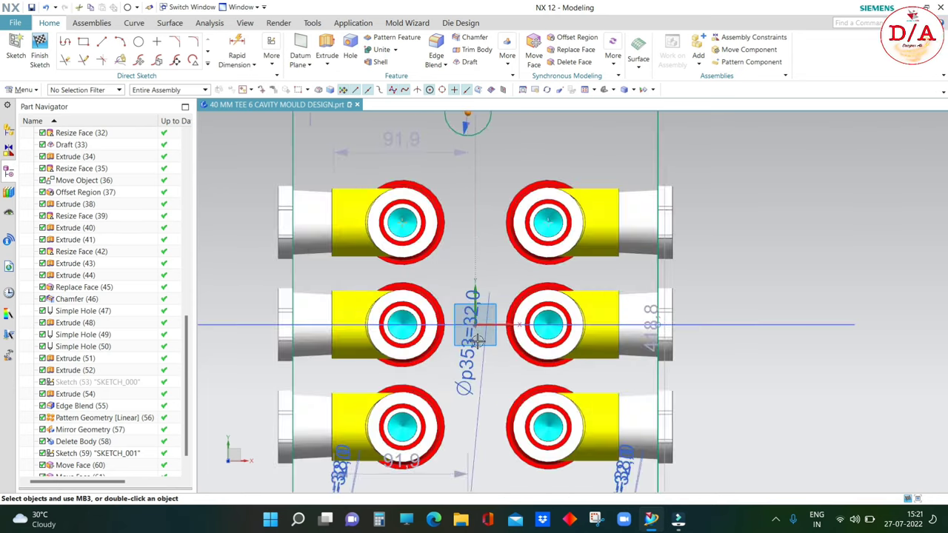
{"action": "left_click", "coordinate": [474, 293]}
{"action": "left_click", "coordinate": [495, 287]}
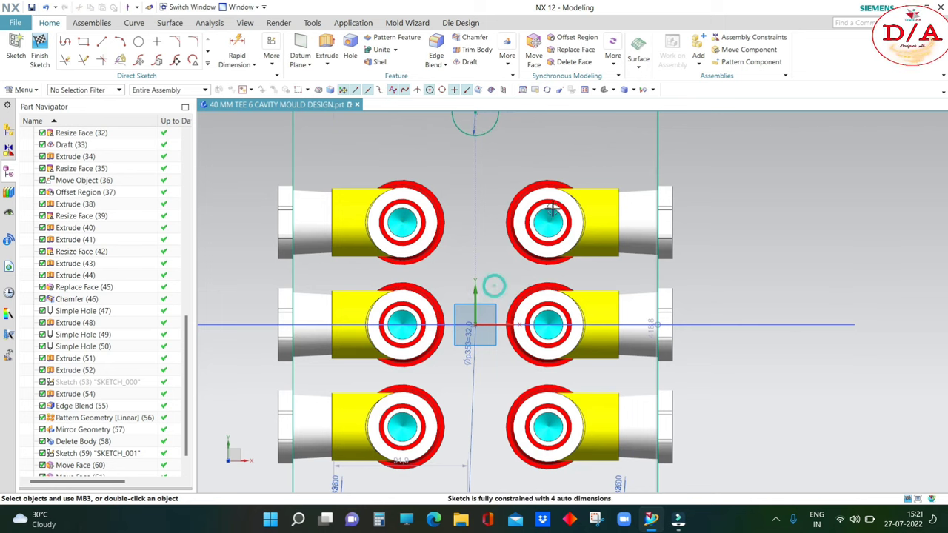
{"action": "scroll", "coordinate": [506, 225], "scroll_direction": "down", "scroll_amount": 4}
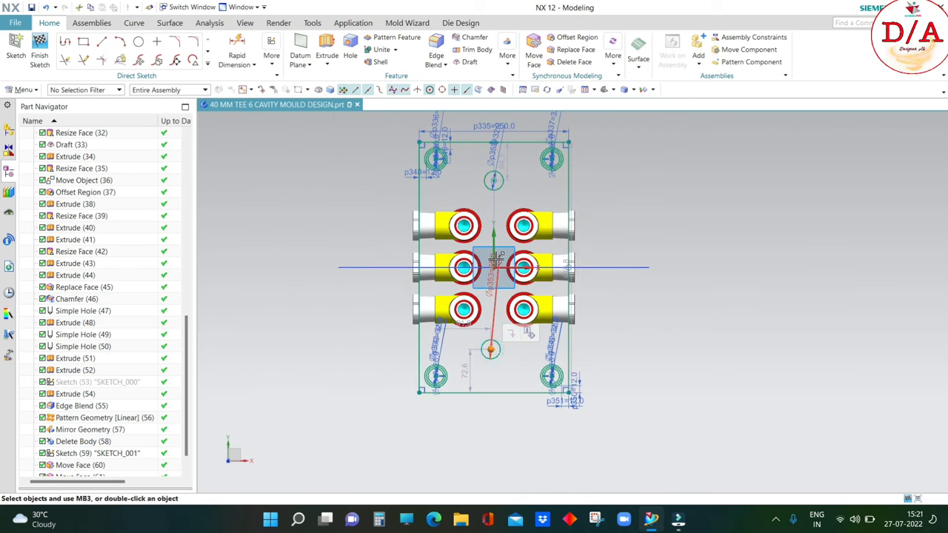
{"action": "scroll", "coordinate": [495, 253], "scroll_direction": "up", "scroll_amount": 4}
{"action": "left_click", "coordinate": [534, 252]}
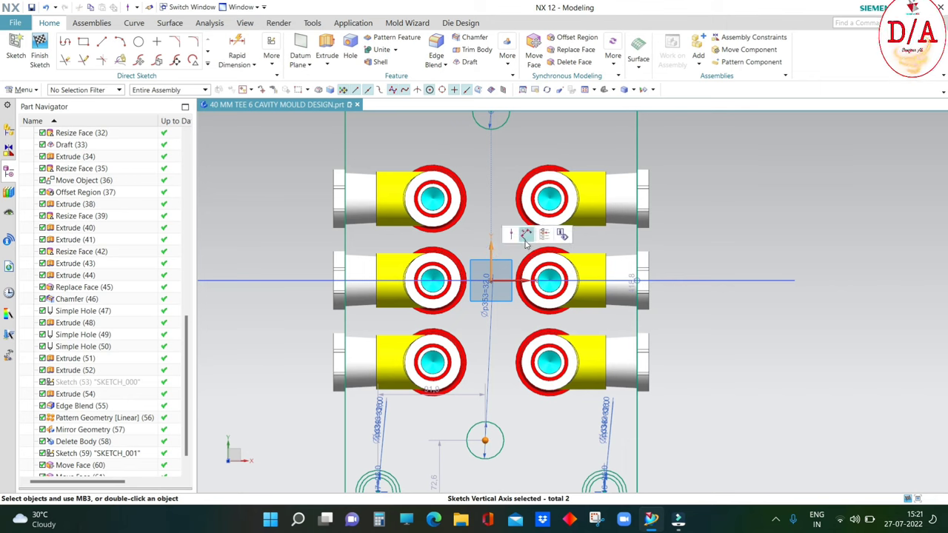
{"action": "left_click", "coordinate": [511, 236]}
{"action": "scroll", "coordinate": [522, 308], "scroll_direction": "down", "scroll_amount": 4}
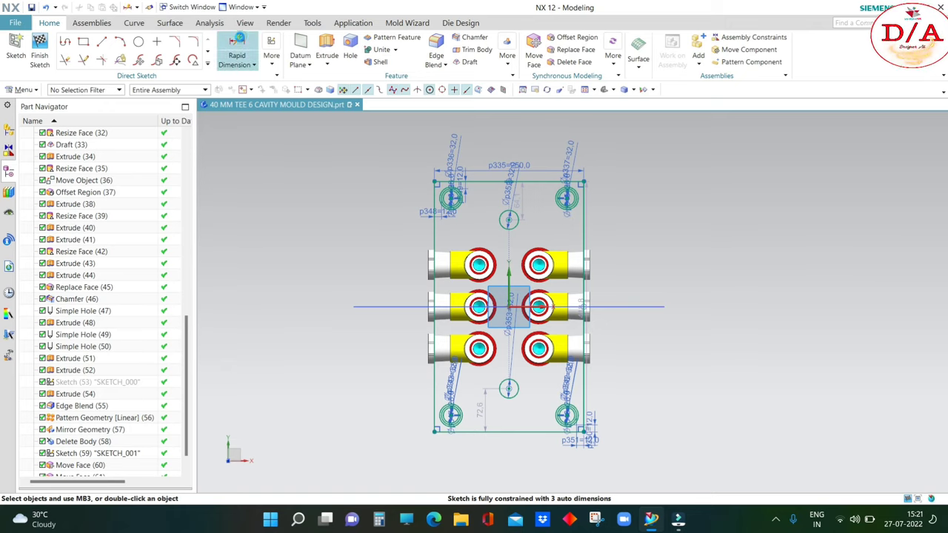
{"action": "left_click", "coordinate": [237, 48]}
- Dimension both circle centres from the horizontal centre line and add a 350 mm overall height
{"action": "left_click", "coordinate": [511, 310]}
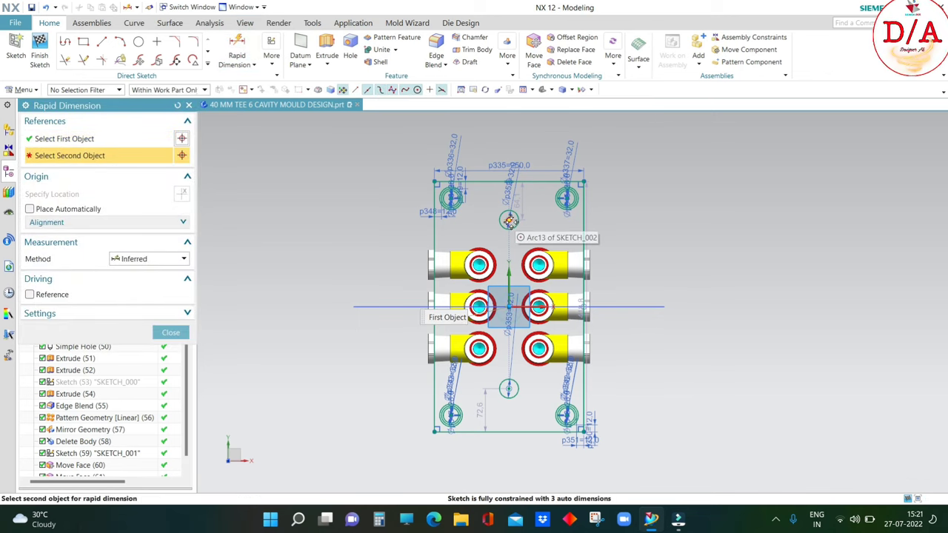
{"action": "left_click", "coordinate": [509, 219]}
{"action": "left_click", "coordinate": [620, 263]}
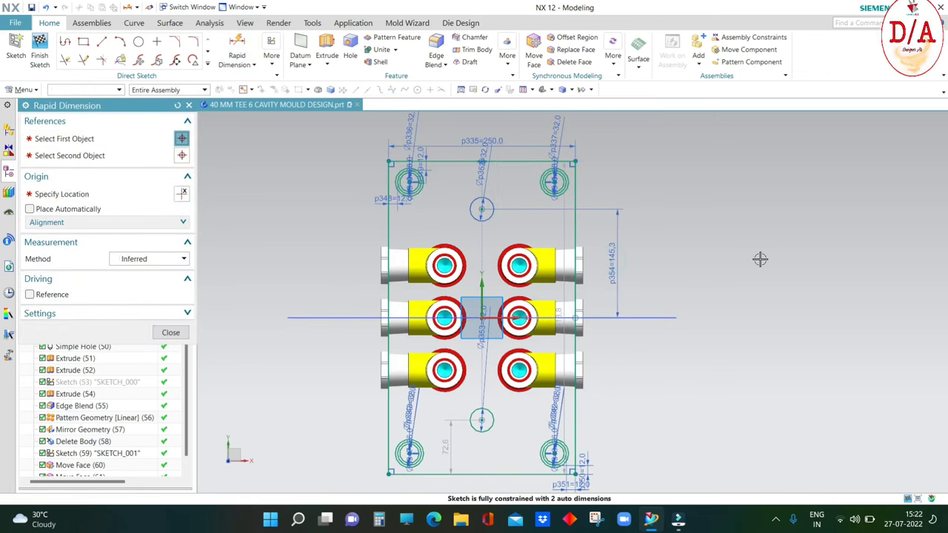
{"action": "type", "text": "150"}
{"action": "key", "text": "Return"}
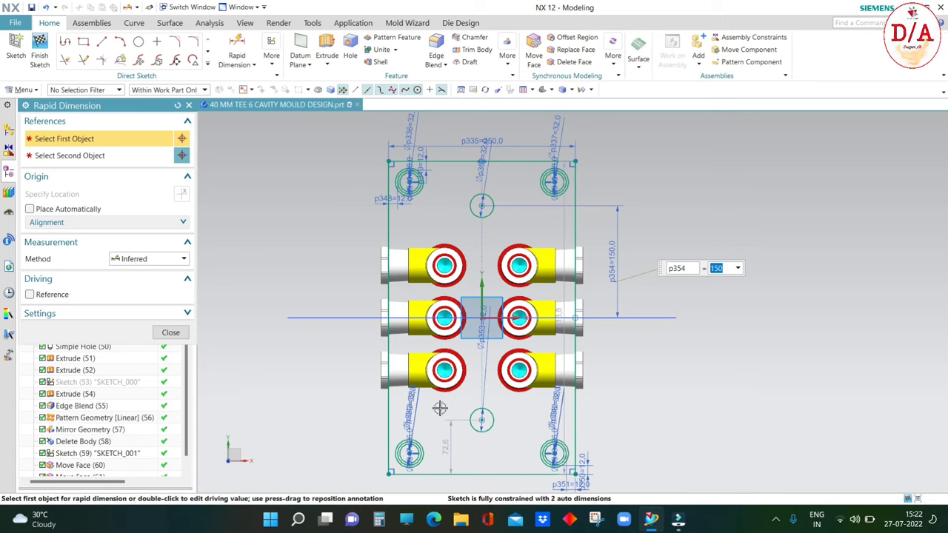
{"action": "left_click", "coordinate": [481, 319]}
{"action": "left_click", "coordinate": [481, 420]}
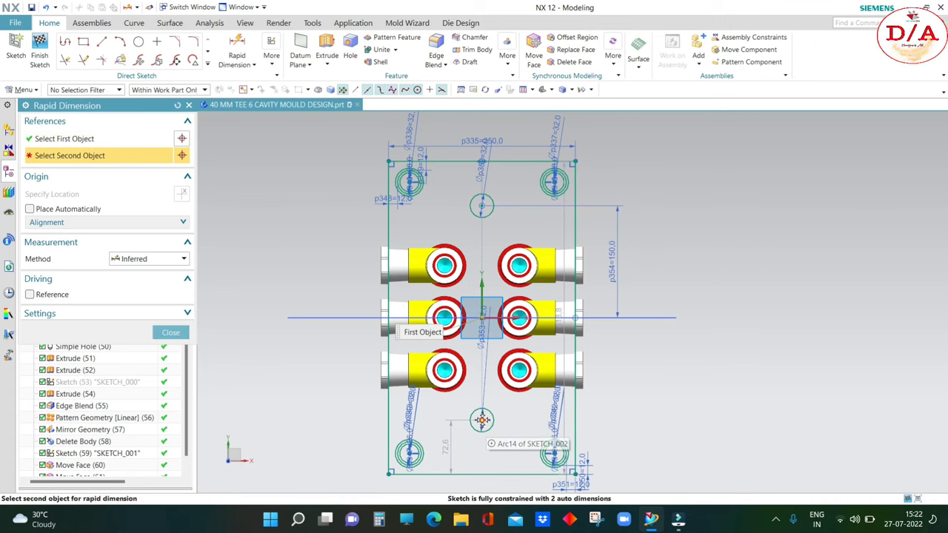
{"action": "left_click", "coordinate": [611, 370]}
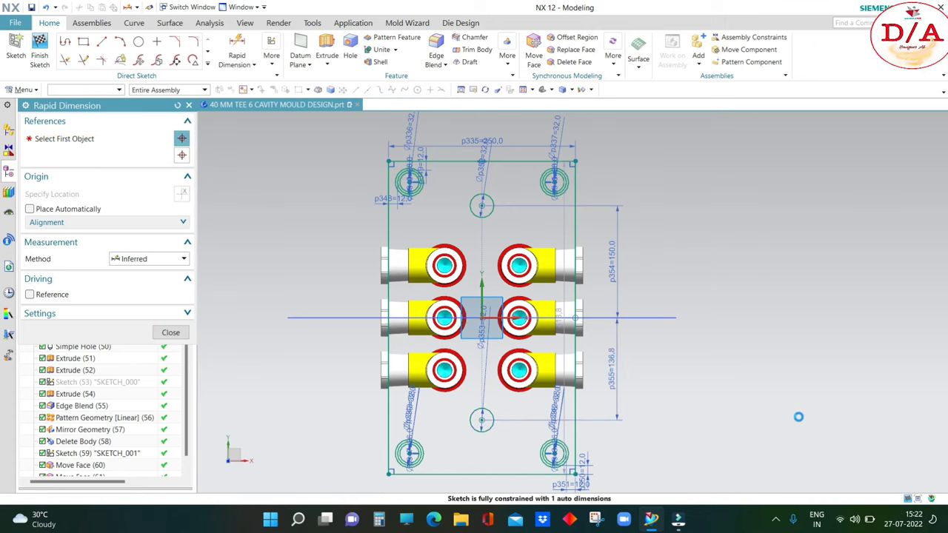
{"action": "left_click", "coordinate": [171, 332]}
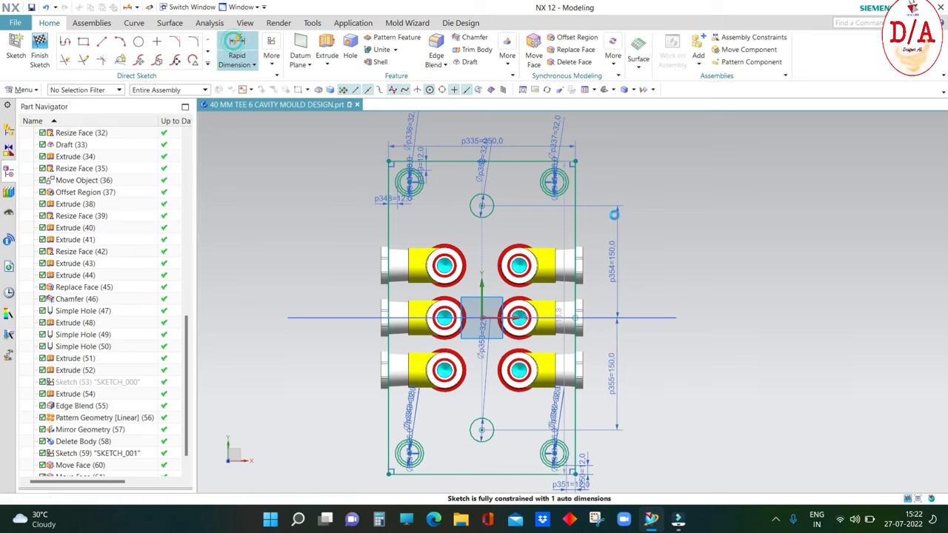
{"action": "left_click", "coordinate": [237, 52]}
{"action": "left_click", "coordinate": [652, 285]}
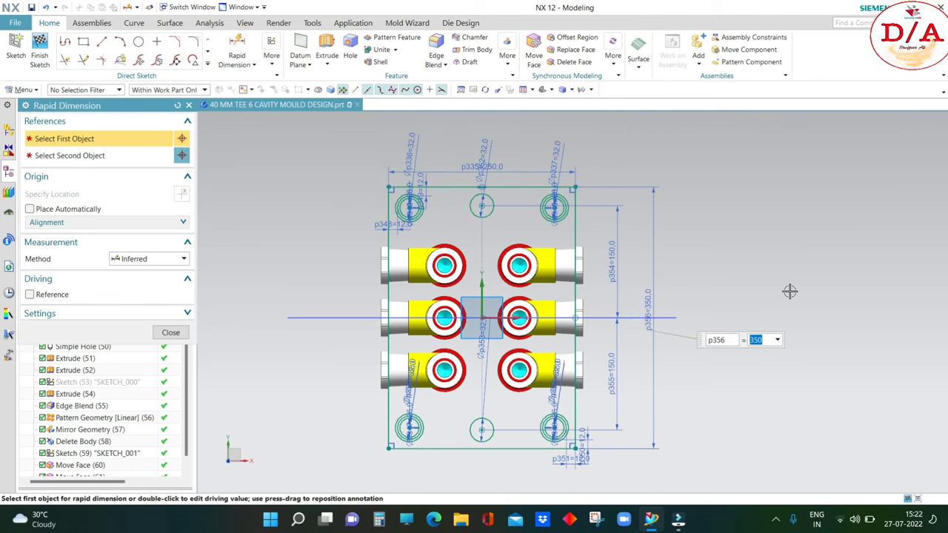
{"action": "key", "text": "Escape"}
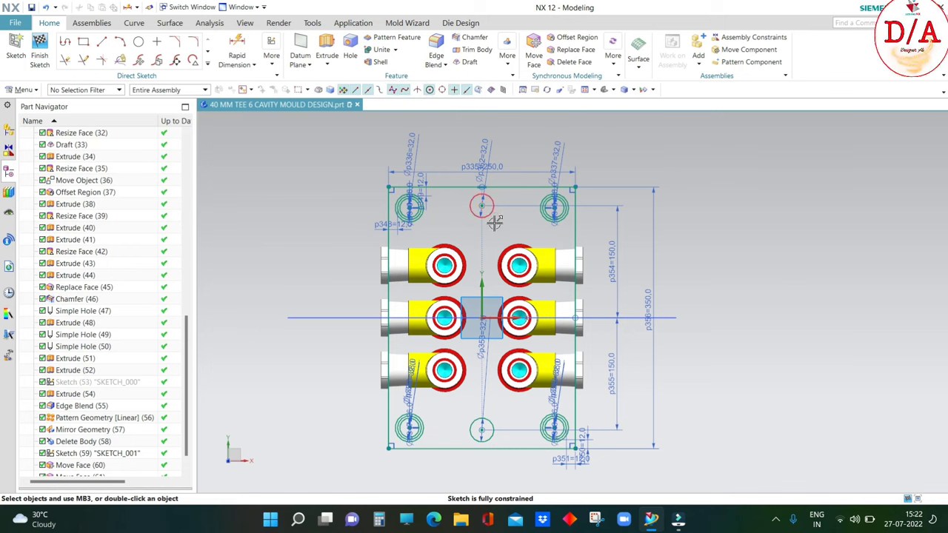
- Change both circle-centre distances to 140 mm and move the 350 dimension further right
{"action": "double_click", "coordinate": [610, 254]}
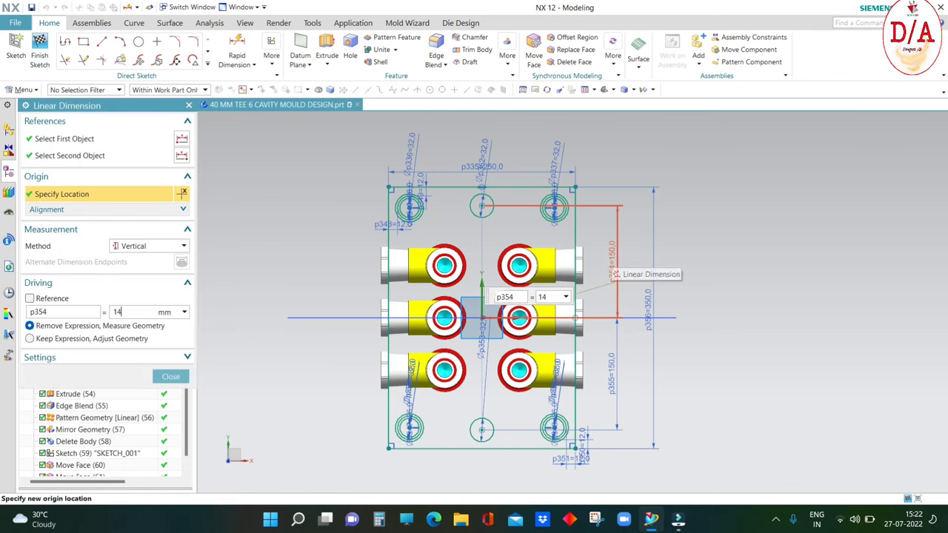
{"action": "double_click", "coordinate": [611, 376]}
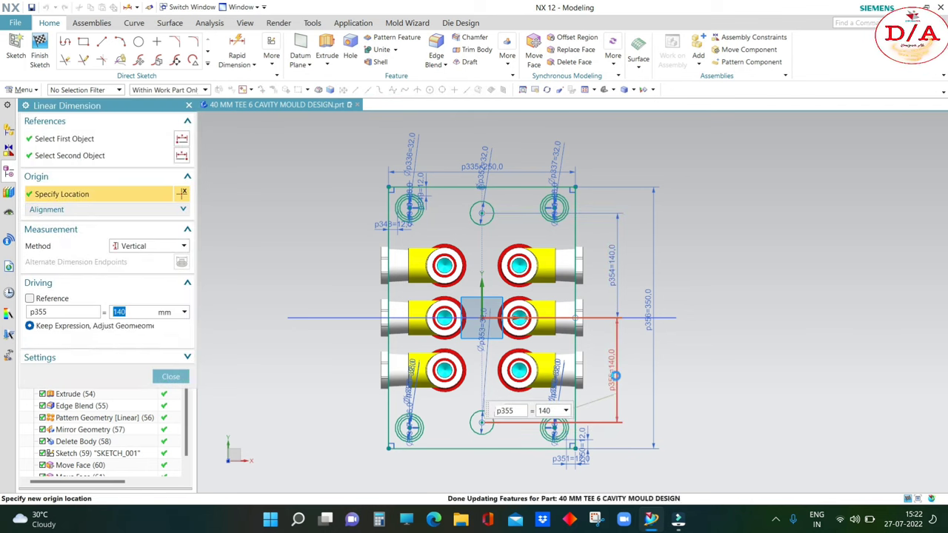
{"action": "left_click", "coordinate": [170, 376]}
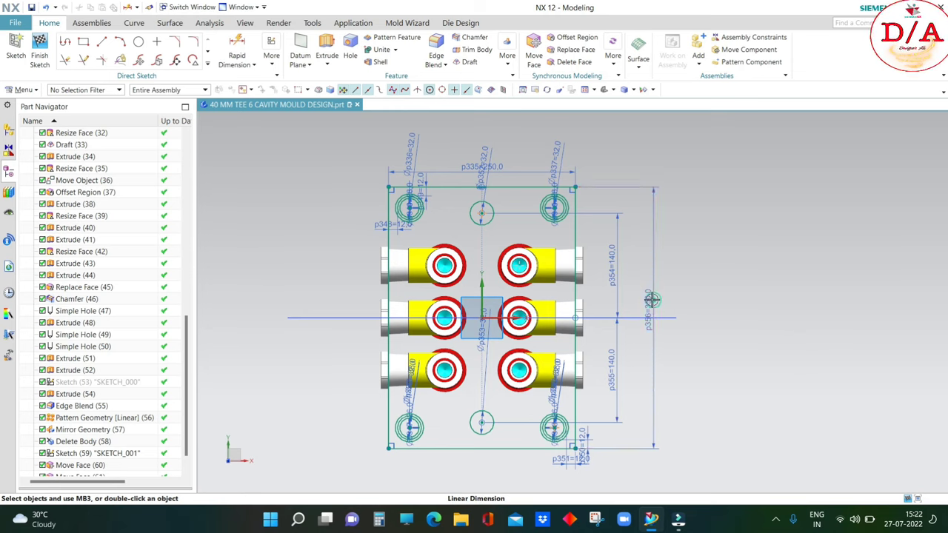
{"action": "mouse_move", "coordinate": [639, 292]}
{"action": "left_mouse_down"}
{"action": "mouse_move", "coordinate": [694, 353]}
{"action": "mouse_move", "coordinate": [684, 329]}
{"action": "left_mouse_up"}
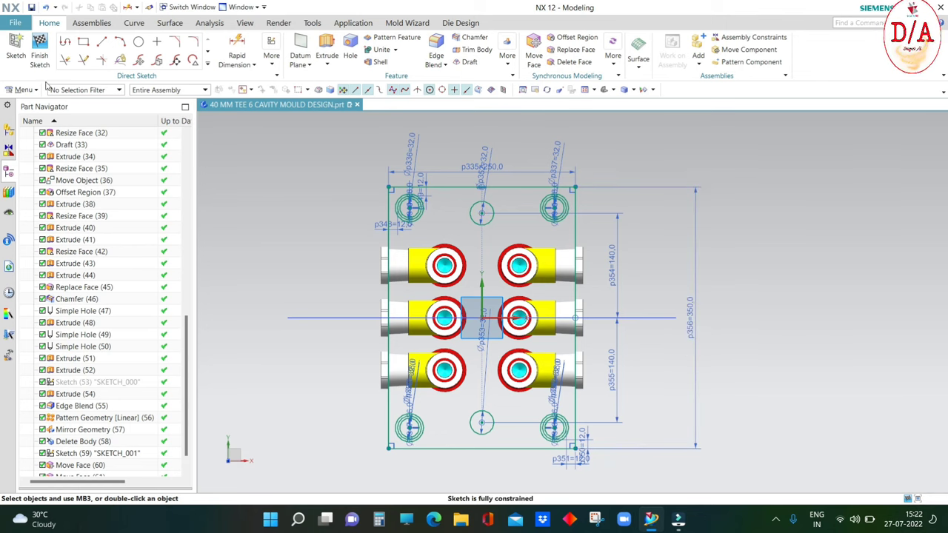
{"action": "scroll", "coordinate": [560, 210], "scroll_direction": "down", "scroll_amount": 2}
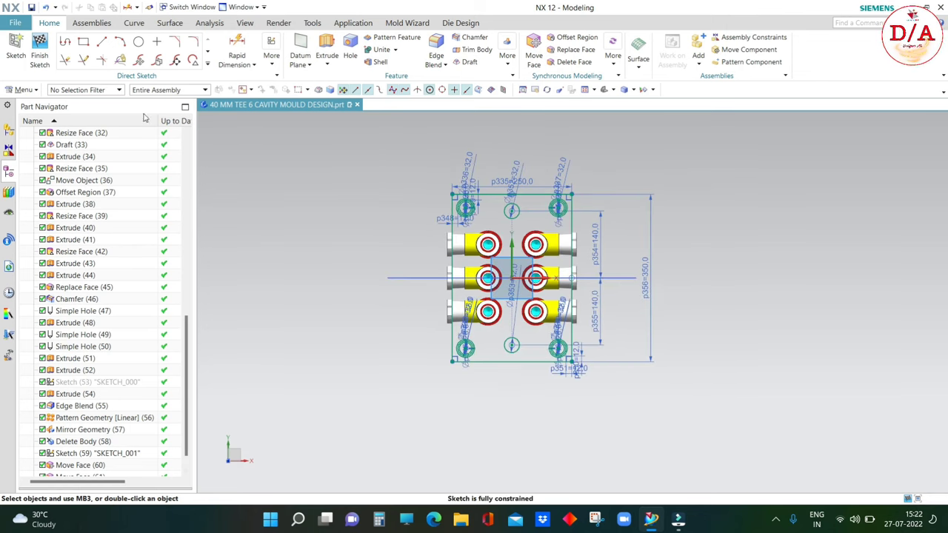
- Finish the sketch and save the part file
{"action": "left_click", "coordinate": [40, 45]}
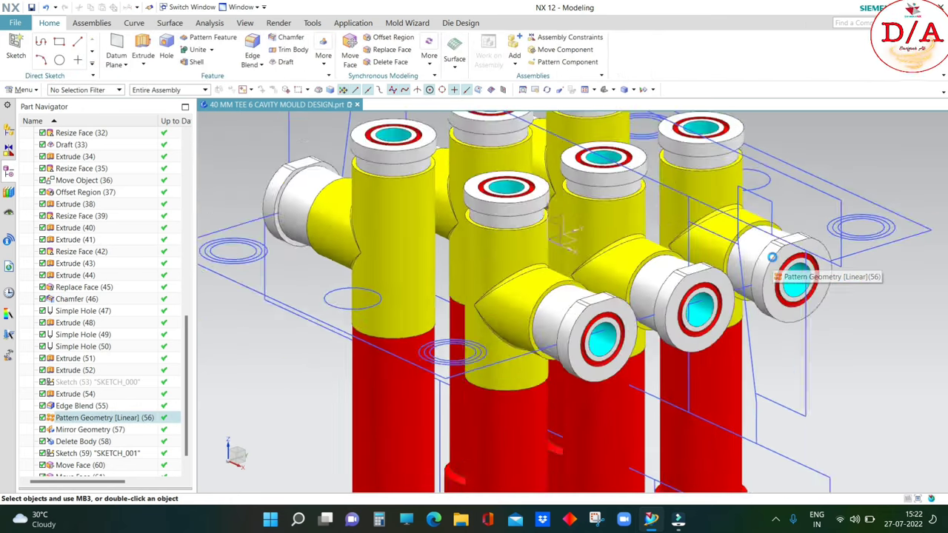
{"action": "middle_click_drag", "start_coordinate": [772, 257], "coordinate": [765, 348]}
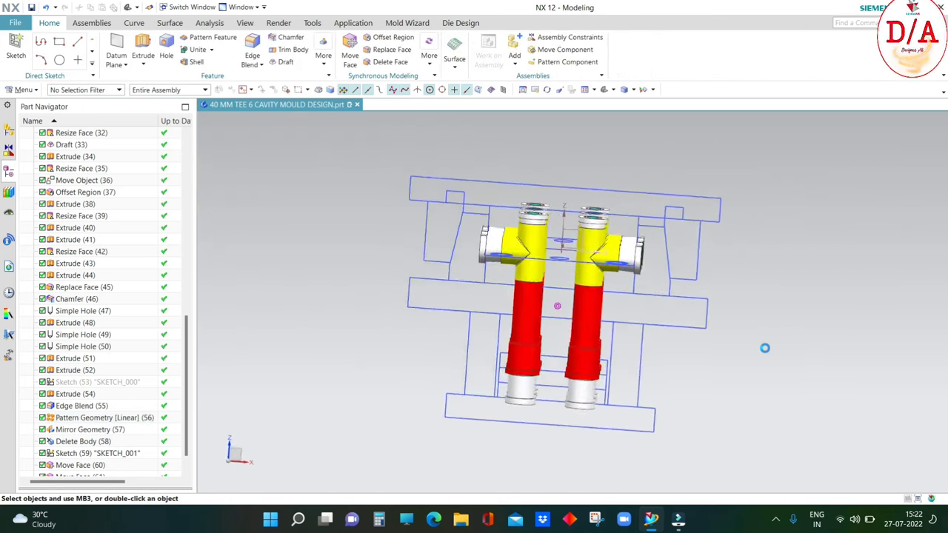
{"action": "key", "text": "ctrl+s"}
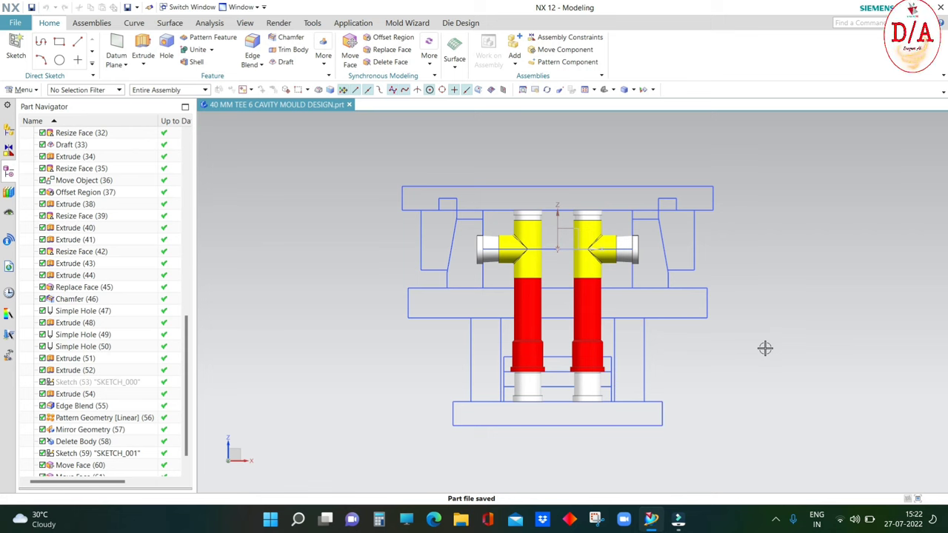
- Check the mould from front and trimetric views, then launch Extrude
{"action": "key", "text": "Home"}
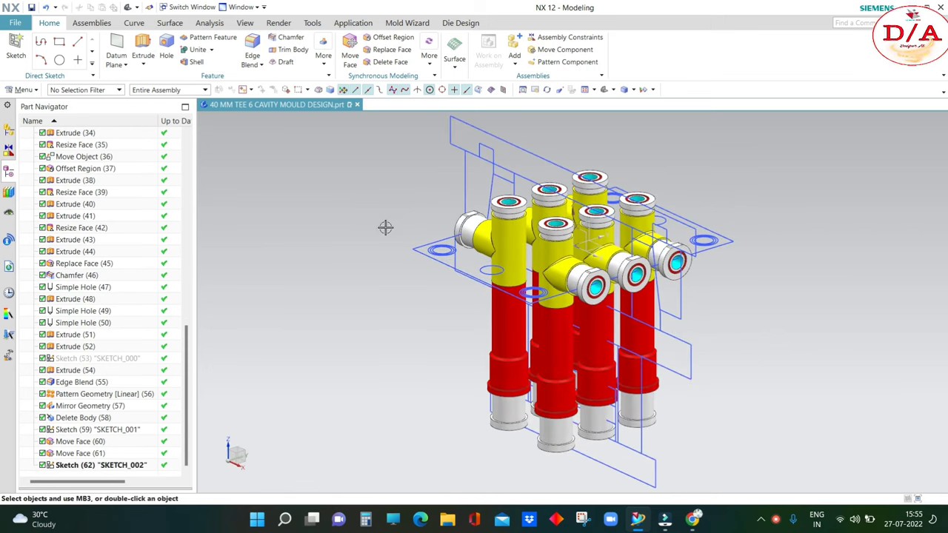
{"action": "middle_click_drag", "start_coordinate": [385, 227], "coordinate": [593, 151]}
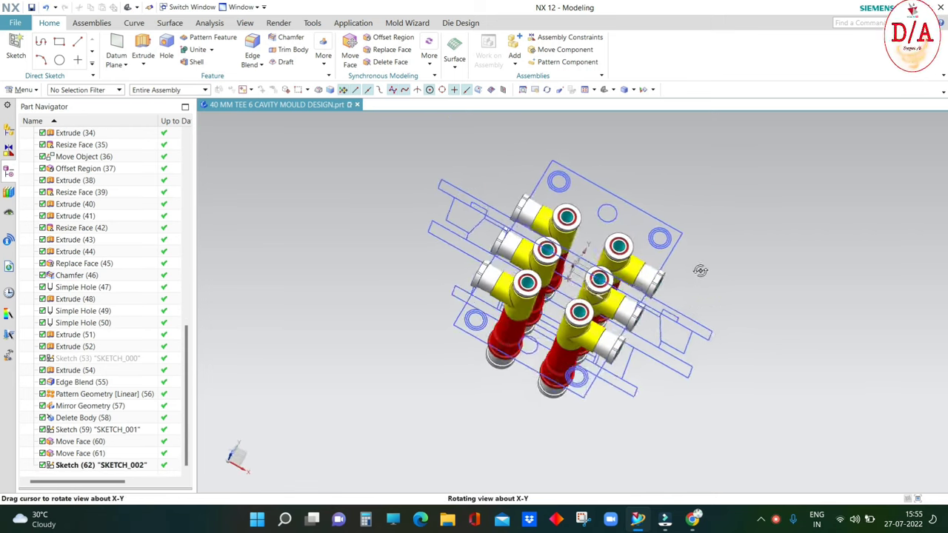
{"action": "key", "text": "Home"}
{"action": "middle_click_drag", "start_coordinate": [765, 239], "coordinate": [773, 245]}
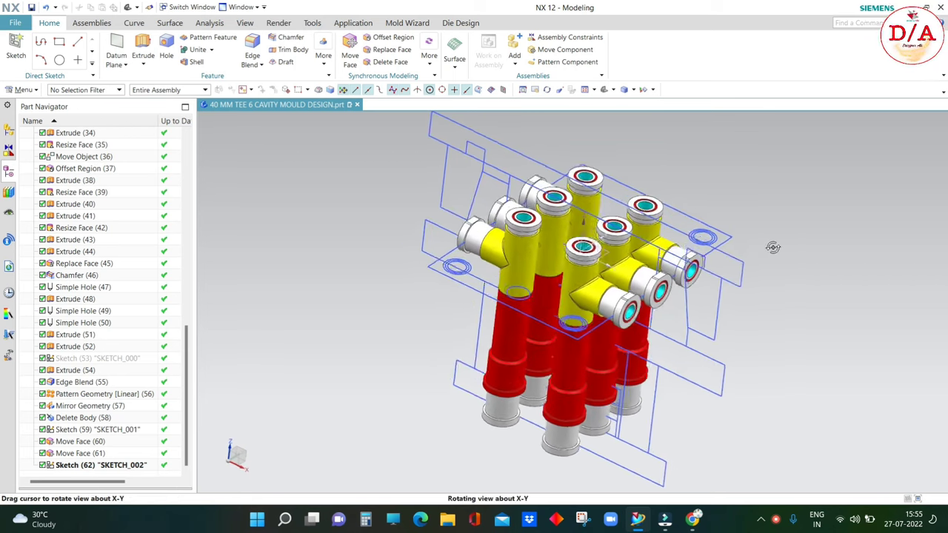
{"action": "key", "text": "ctrl+alt+f"}
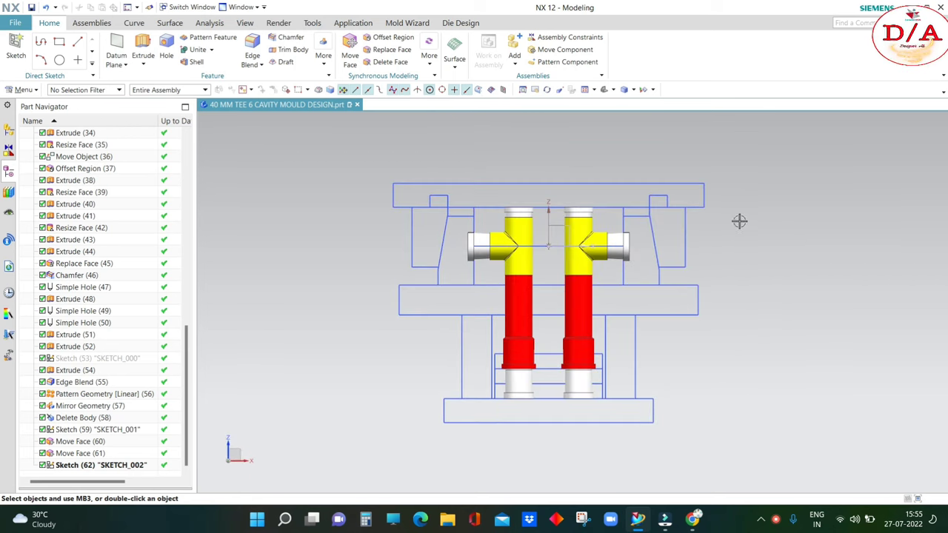
{"action": "scroll", "coordinate": [616, 195], "scroll_direction": "up", "scroll_amount": 1}
{"action": "scroll", "coordinate": [616, 196], "scroll_direction": "up", "scroll_amount": 1}
{"action": "scroll", "coordinate": [622, 207], "scroll_direction": "down", "scroll_amount": 1}
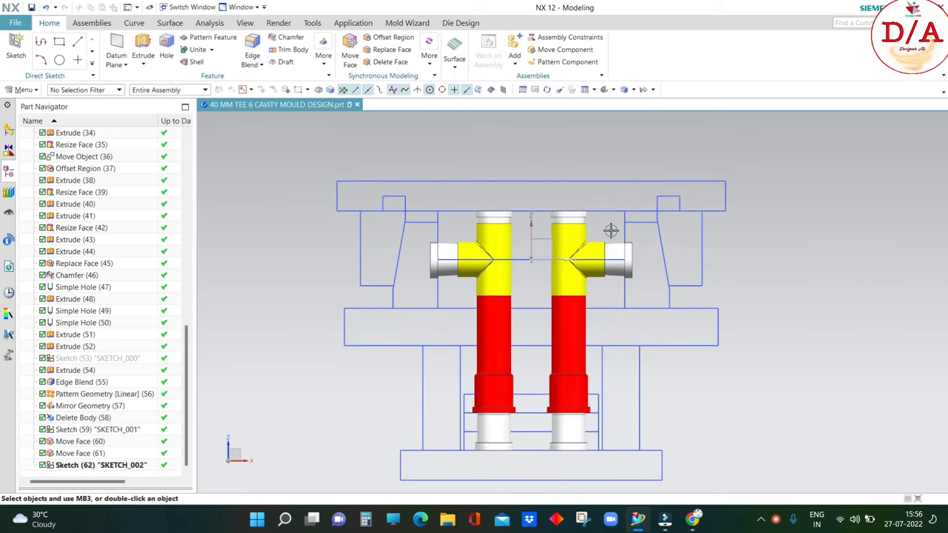
{"action": "scroll", "coordinate": [604, 348], "scroll_direction": "down", "scroll_amount": 1}
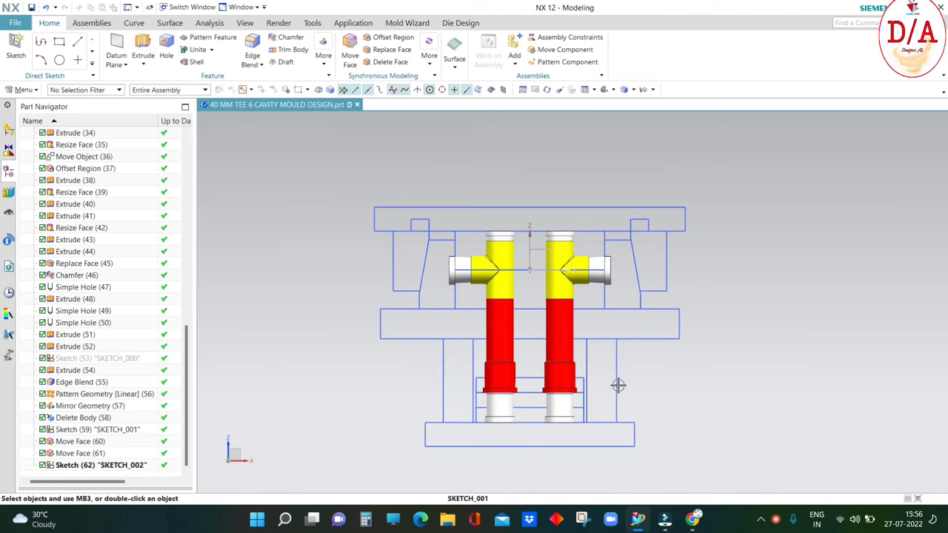
{"action": "key", "text": "Home"}
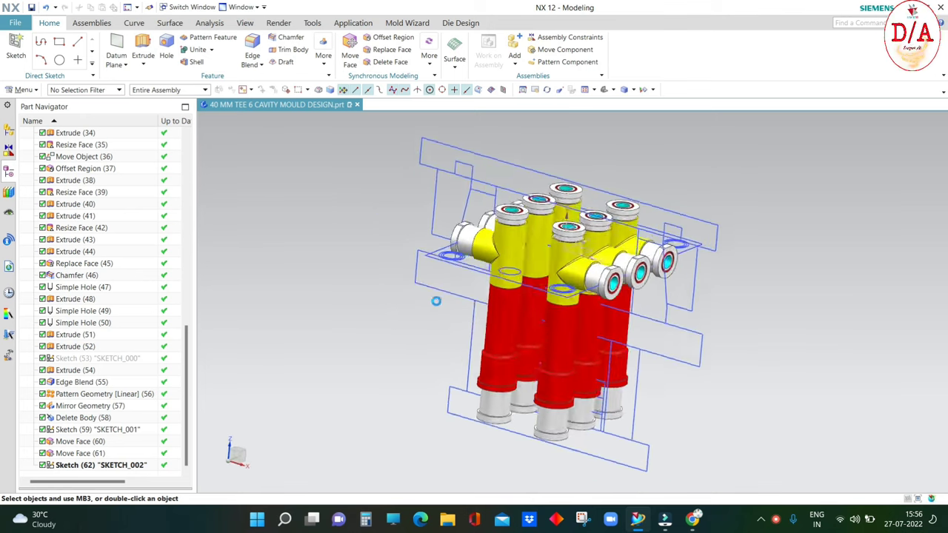
{"action": "left_click", "coordinate": [143, 48]}
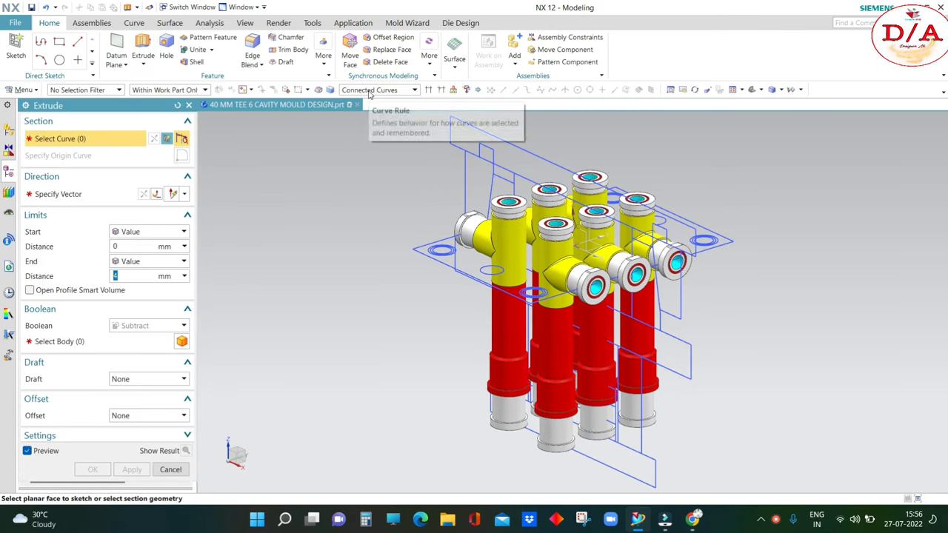
- Select the four-line top sketch as the section and set Boolean to None
{"action": "left_click", "coordinate": [542, 159]}
{"action": "key", "text": "ctrl+alt+f"}
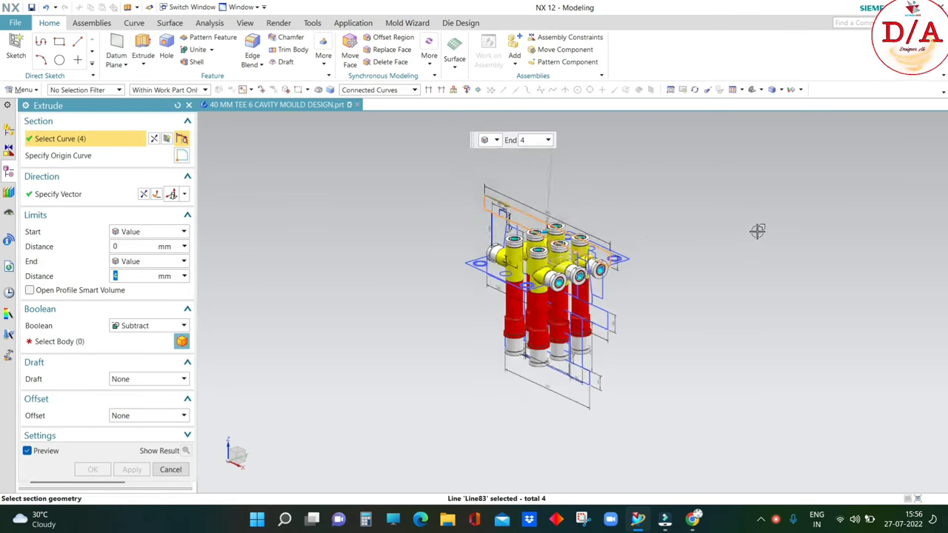
{"action": "middle_click_drag", "start_coordinate": [511, 224], "coordinate": [829, 226]}
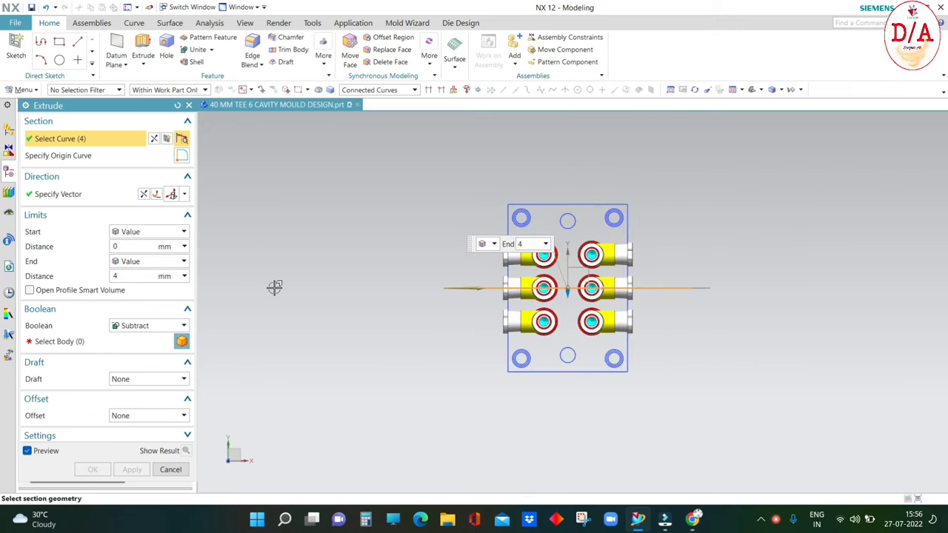
{"action": "left_click", "coordinate": [145, 327]}
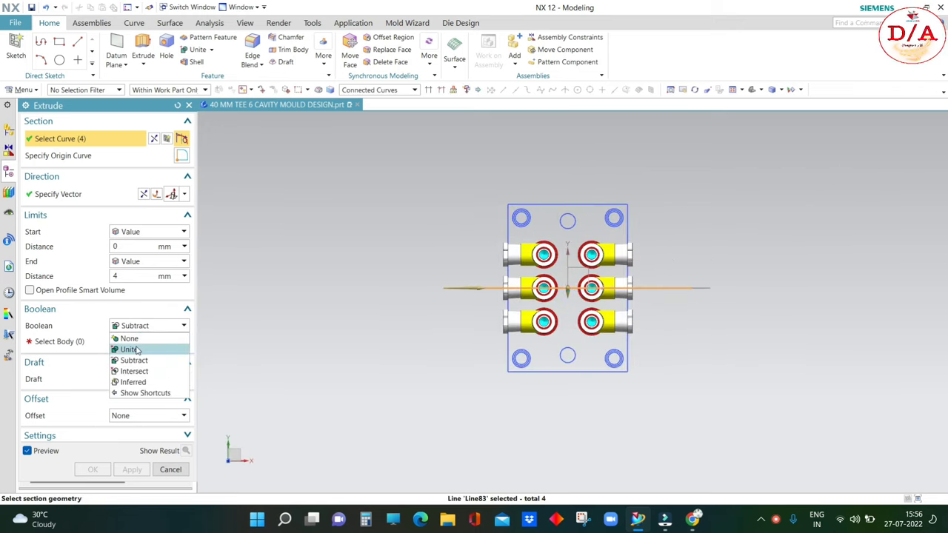
{"action": "left_click", "coordinate": [130, 338]}
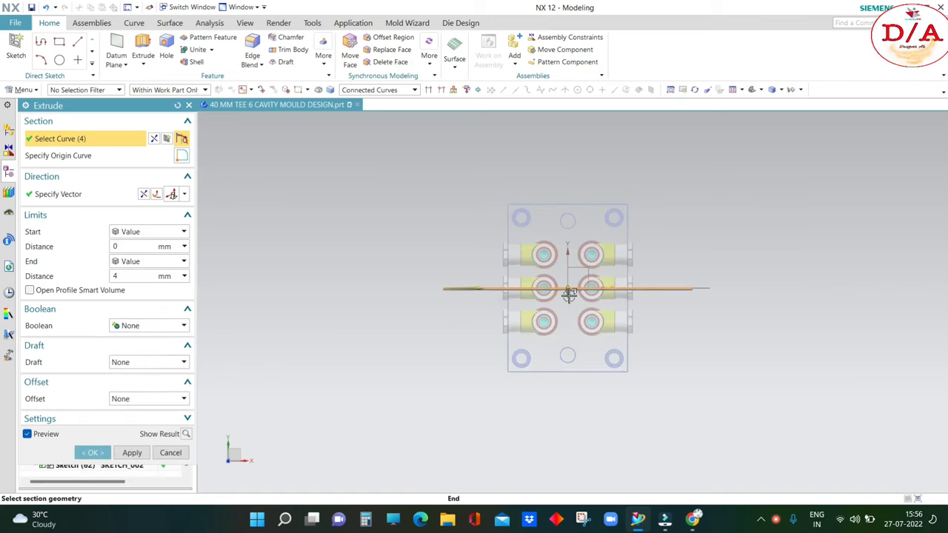
{"action": "mouse_move", "coordinate": [569, 294]}
{"action": "left_mouse_down"}
{"action": "mouse_move", "coordinate": [571, 377]}
{"action": "mouse_move", "coordinate": [568, 332]}
{"action": "left_mouse_up"}
{"action": "mouse_move", "coordinate": [760, 238]}
{"action": "middle_mouse_down"}
{"action": "mouse_move", "coordinate": [751, 197]}
{"action": "mouse_move", "coordinate": [722, 212]}
{"action": "middle_mouse_up"}
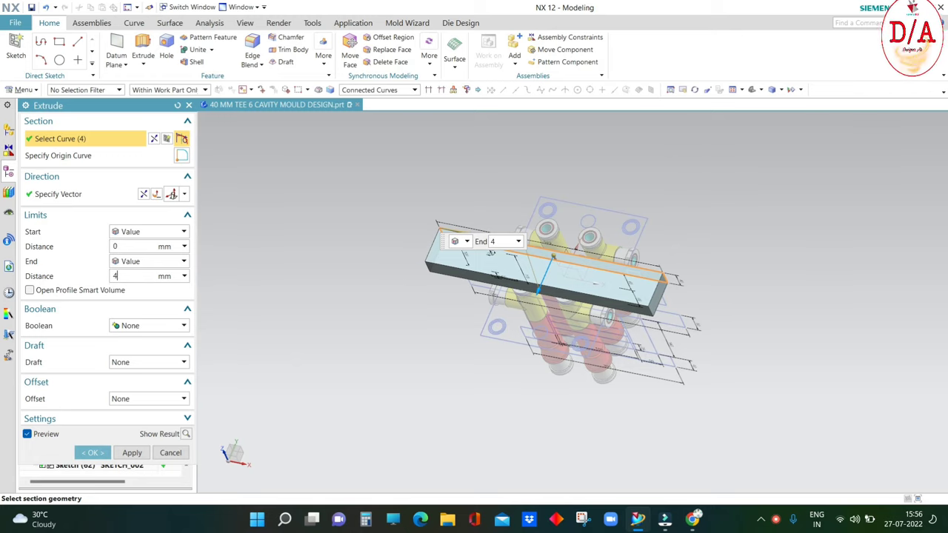
{"action": "type", "text": "00"}
- Extrude the plate symmetrically 200 mm and create it, then view from the top
{"action": "mouse_move", "coordinate": [677, 252]}
{"action": "middle_mouse_down"}
{"action": "mouse_move", "coordinate": [604, 159]}
{"action": "mouse_move", "coordinate": [516, 265]}
{"action": "mouse_move", "coordinate": [728, 212]}
{"action": "mouse_move", "coordinate": [740, 254]}
{"action": "mouse_move", "coordinate": [730, 259]}
{"action": "middle_mouse_up"}
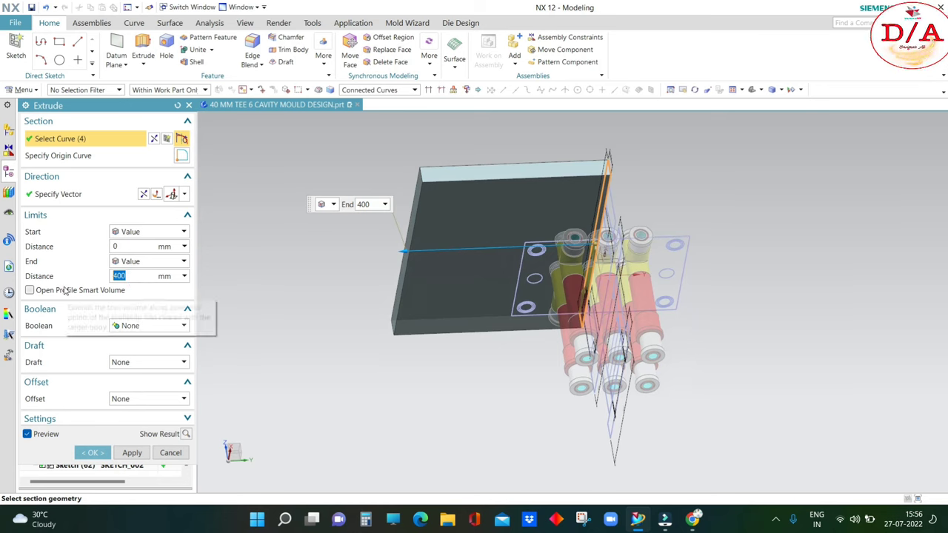
{"action": "type", "text": "2"}
{"action": "key", "text": "Return"}
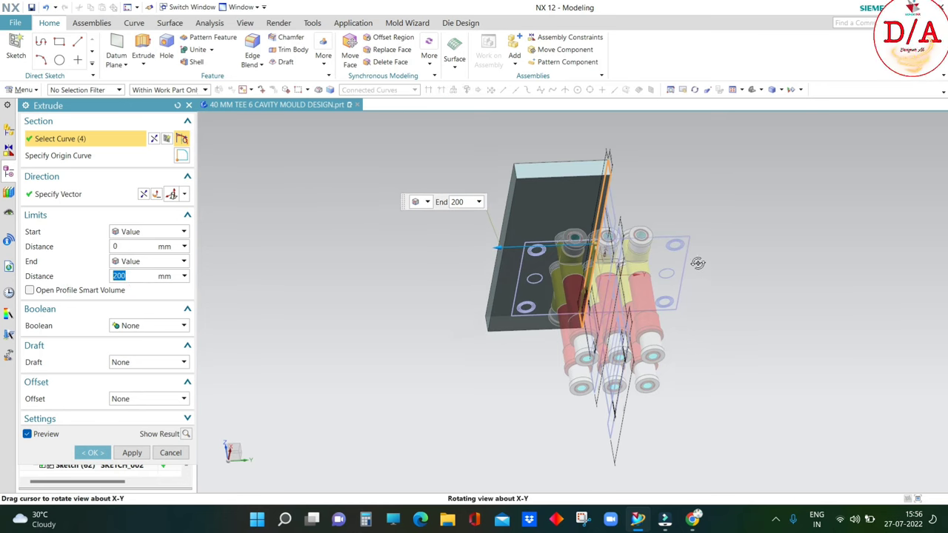
{"action": "middle_click_drag", "start_coordinate": [698, 262], "coordinate": [682, 290]}
{"action": "left_click", "coordinate": [126, 263]}
{"action": "left_click", "coordinate": [134, 286]}
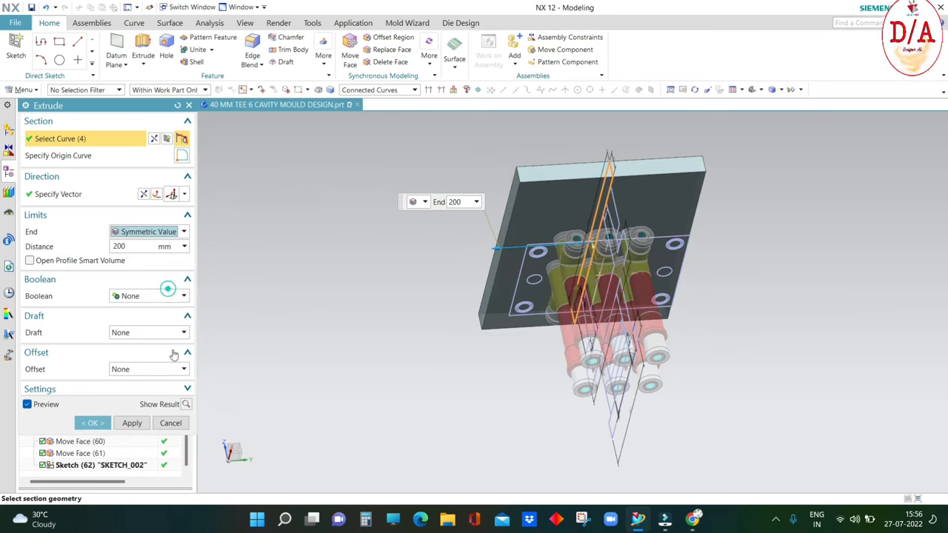
{"action": "left_click", "coordinate": [94, 424]}
{"action": "key", "text": "Home"}
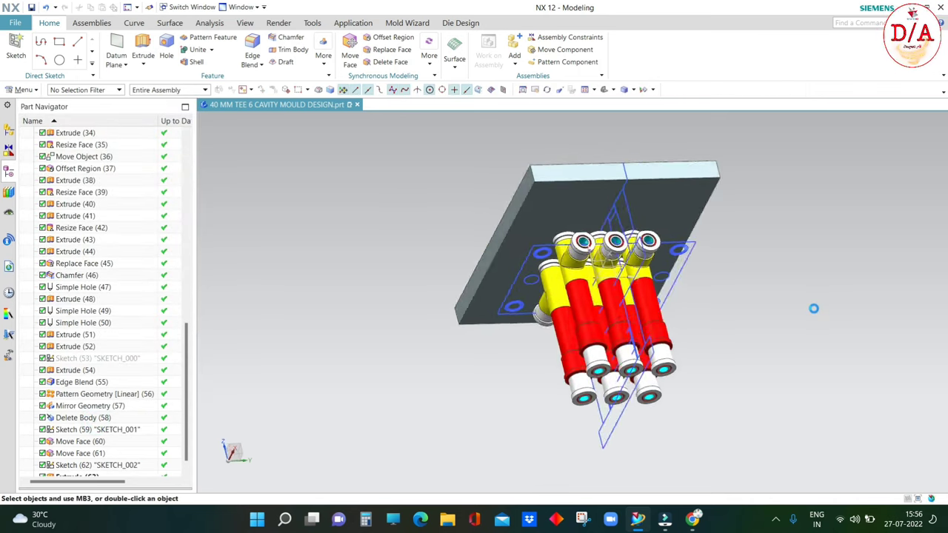
{"action": "key", "text": "ctrl+alt+t"}
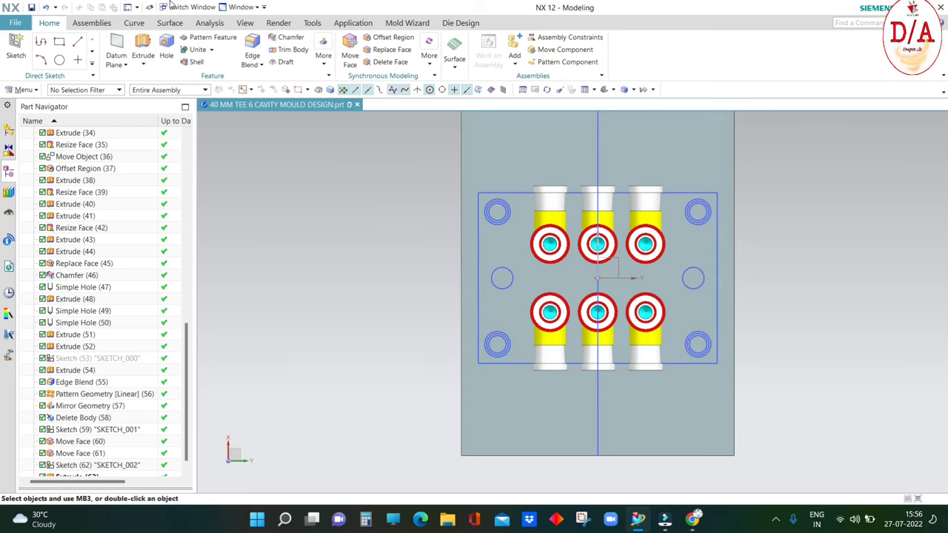
{"action": "left_click", "coordinate": [209, 23]}
{"action": "left_click", "coordinate": [77, 42]}
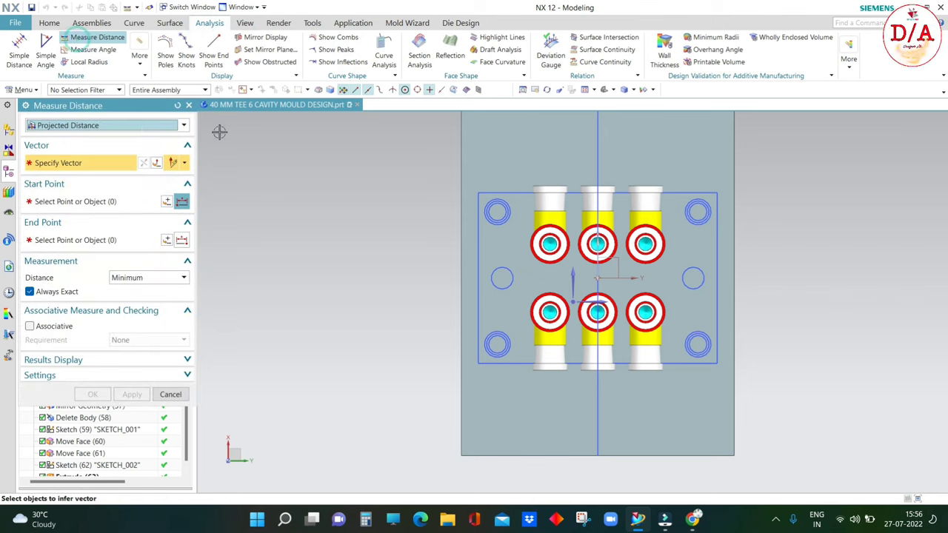
{"action": "left_click", "coordinate": [141, 126]}
{"action": "left_click", "coordinate": [136, 158]}
{"action": "left_click", "coordinate": [119, 123]}
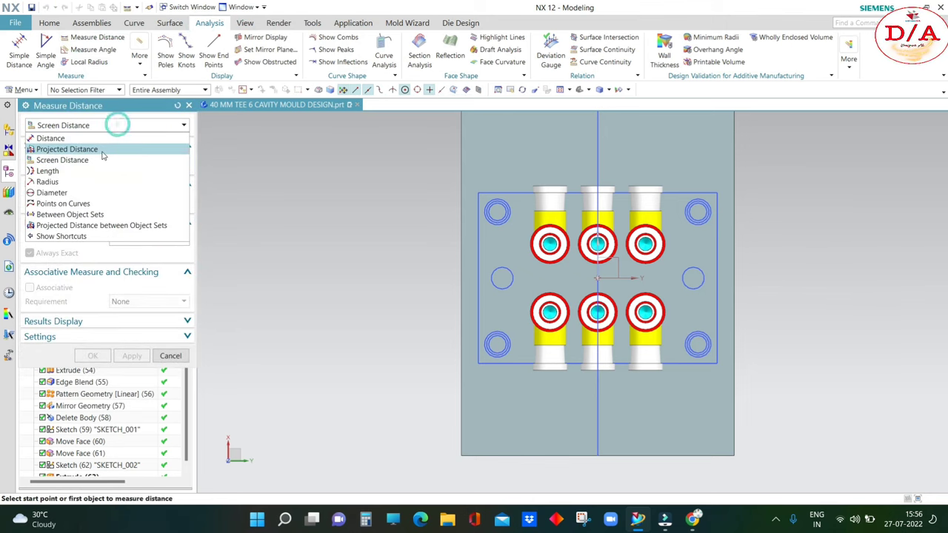
{"action": "left_click", "coordinate": [101, 148]}
{"action": "left_click", "coordinate": [597, 304]}
{"action": "scroll", "coordinate": [713, 254], "scroll_direction": "up", "scroll_amount": 2}
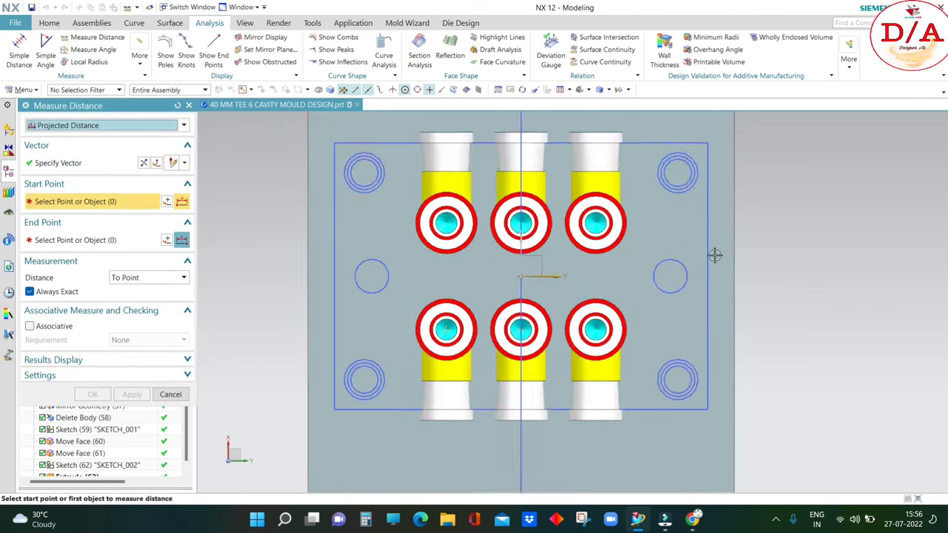
{"action": "left_click", "coordinate": [708, 244]}
{"action": "left_click", "coordinate": [733, 255]}
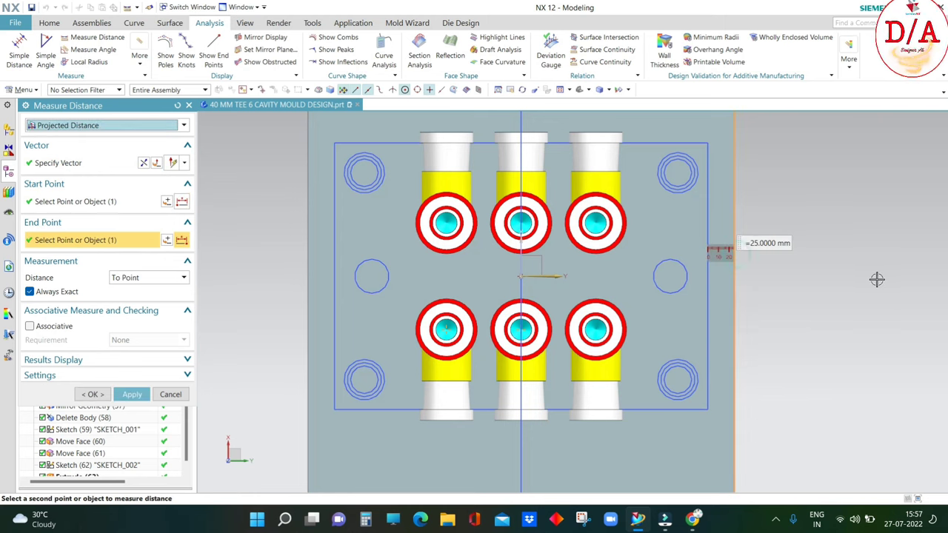
{"action": "middle_click", "coordinate": [875, 278]}
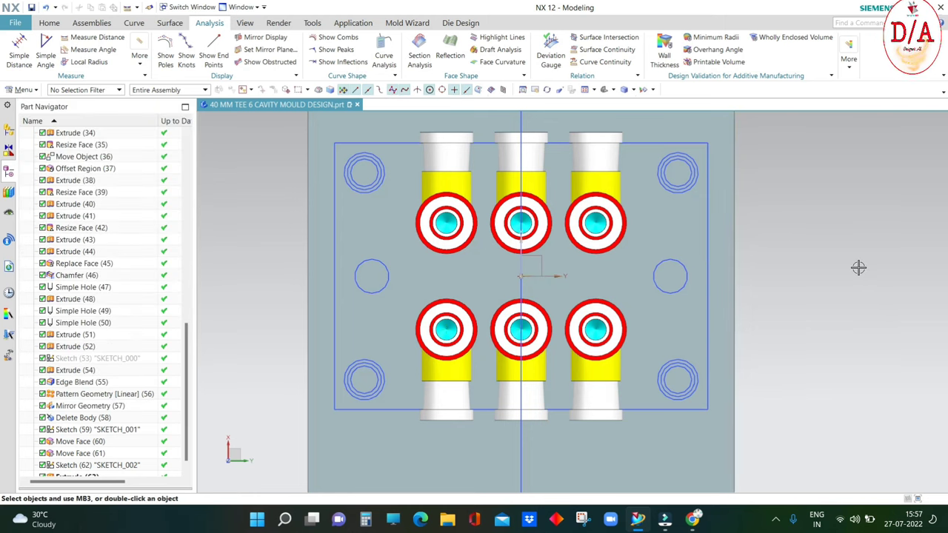
{"action": "key", "text": "End"}
{"action": "mouse_move", "coordinate": [683, 324]}
{"action": "middle_mouse_down"}
{"action": "mouse_move", "coordinate": [689, 311]}
{"action": "mouse_move", "coordinate": [871, 285]}
{"action": "middle_mouse_up"}
{"action": "key", "text": "F8"}
- Start an extrusion and pick three connected curves of the rectangle around the six cavities
{"action": "left_click", "coordinate": [50, 22]}
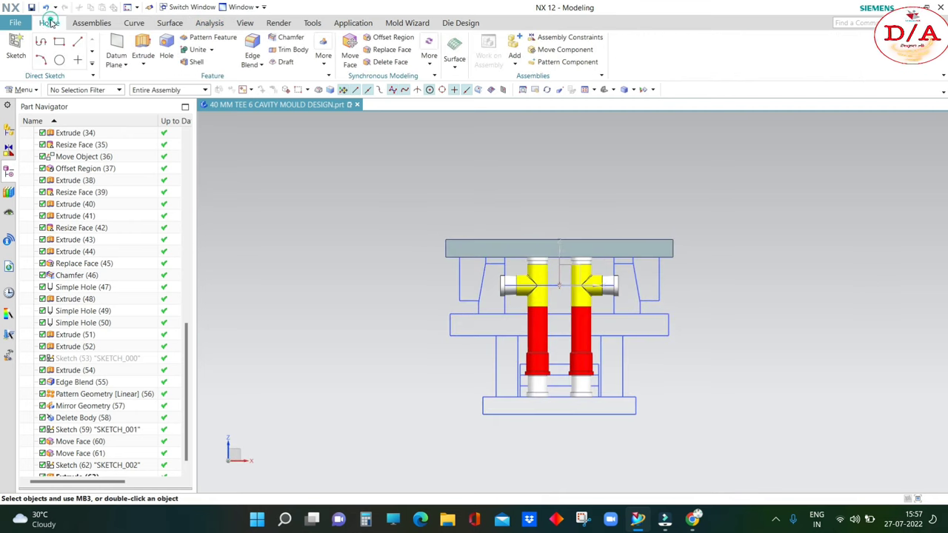
{"action": "left_click", "coordinate": [142, 41]}
{"action": "scroll", "coordinate": [618, 279], "scroll_direction": "up", "scroll_amount": 4}
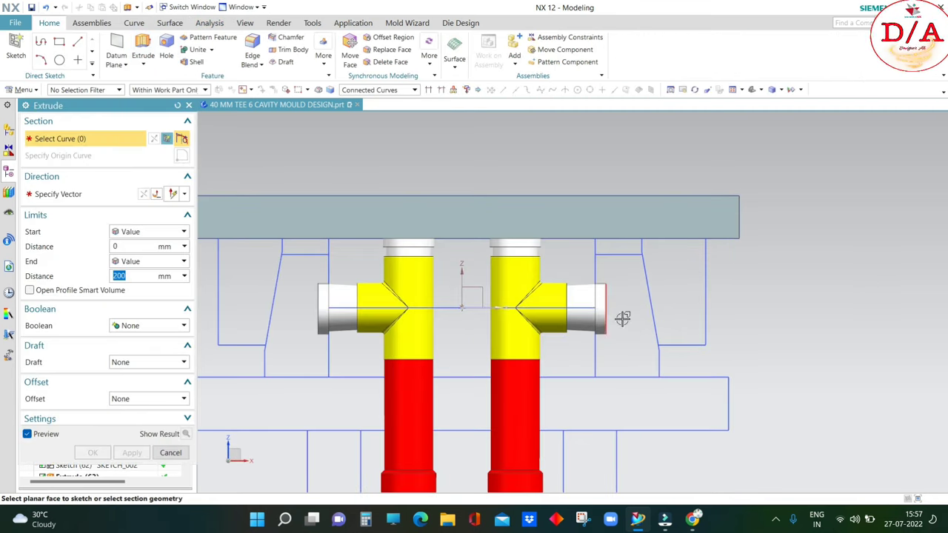
{"action": "scroll", "coordinate": [622, 318], "scroll_direction": "down", "scroll_amount": 3}
{"action": "middle_click_drag", "start_coordinate": [621, 318], "coordinate": [666, 321]}
{"action": "scroll", "coordinate": [621, 286], "scroll_direction": "up", "scroll_amount": 3}
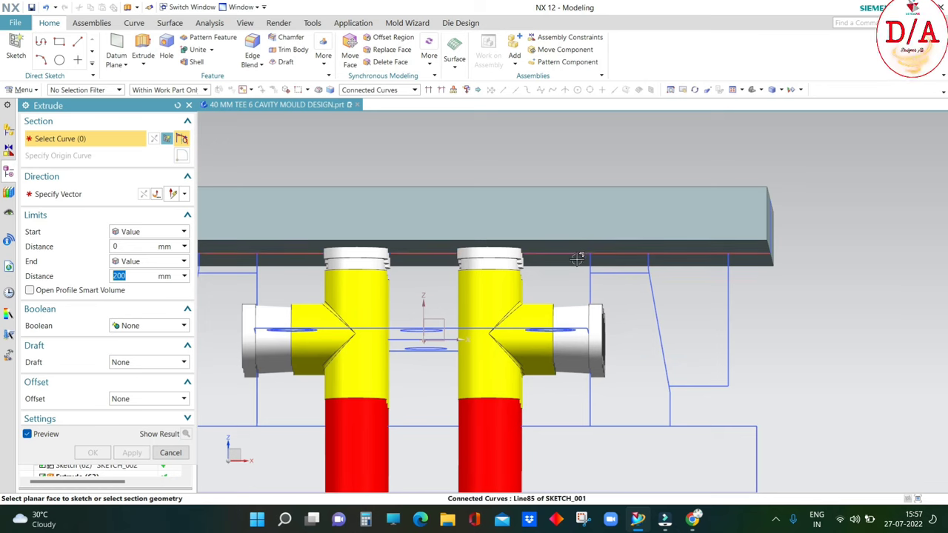
{"action": "scroll", "coordinate": [590, 264], "scroll_direction": "up", "scroll_amount": 4}
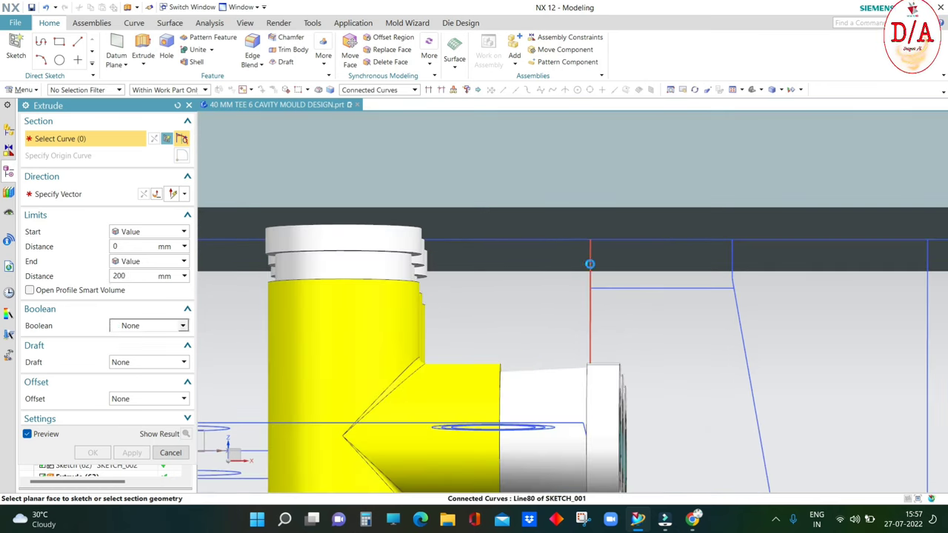
{"action": "left_click", "coordinate": [590, 264]}
- Add the horizontal line and fourth curve, dropping extras, to close the rectangle section
{"action": "scroll", "coordinate": [542, 333], "scroll_direction": "down", "scroll_amount": 3}
{"action": "scroll", "coordinate": [812, 319], "scroll_direction": "down", "scroll_amount": 2}
{"action": "scroll", "coordinate": [412, 374], "scroll_direction": "up", "scroll_amount": 1}
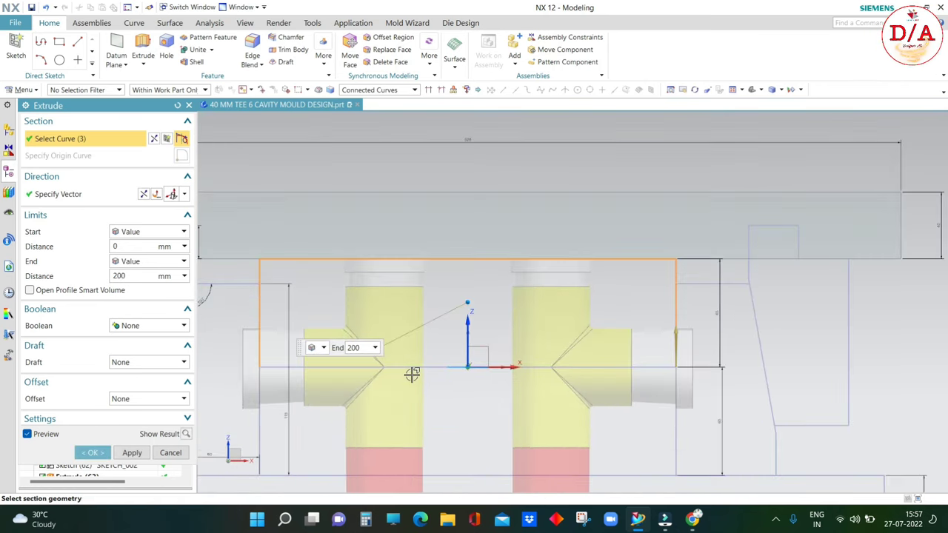
{"action": "left_click", "coordinate": [427, 368]}
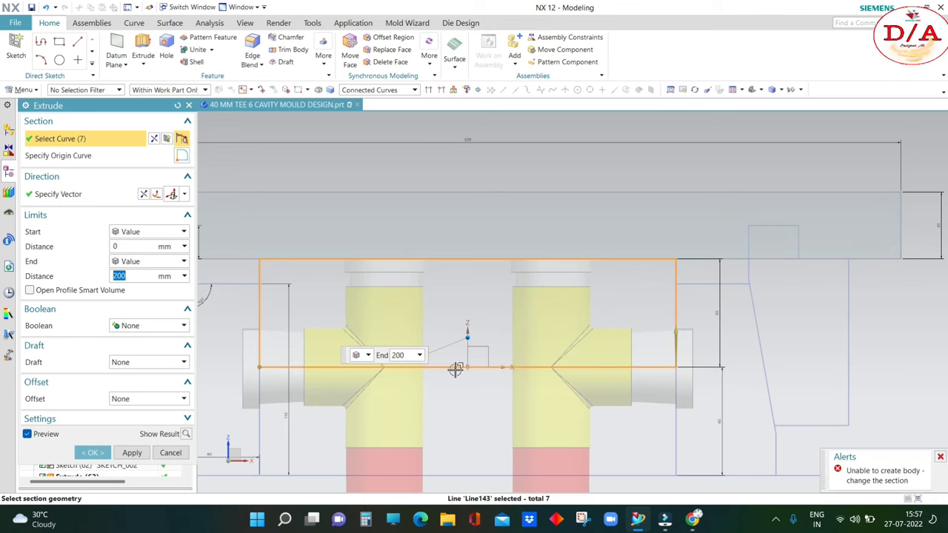
{"action": "scroll", "coordinate": [751, 336], "scroll_direction": "down", "scroll_amount": 3}
{"action": "middle_click_drag", "start_coordinate": [751, 336], "coordinate": [724, 351]}
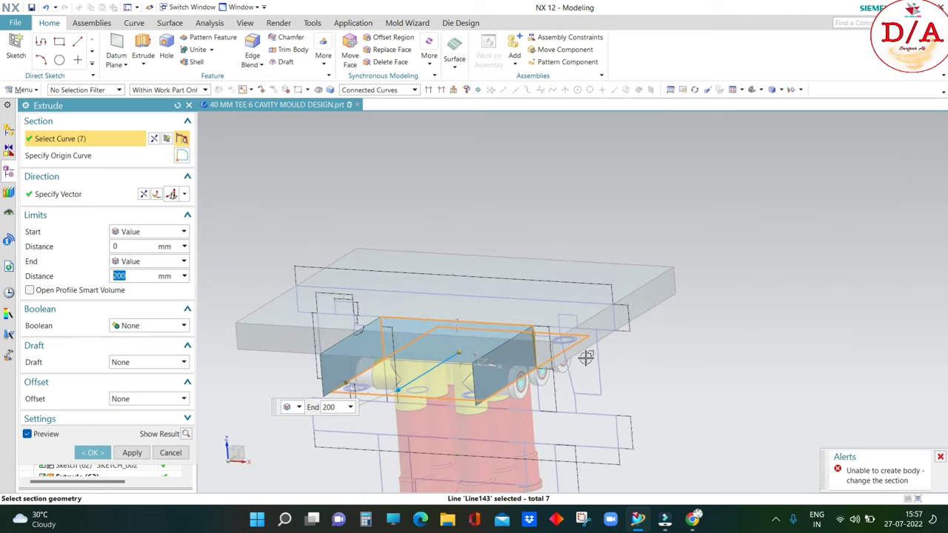
{"action": "left_click", "coordinate": [564, 349], "text": "shift"}
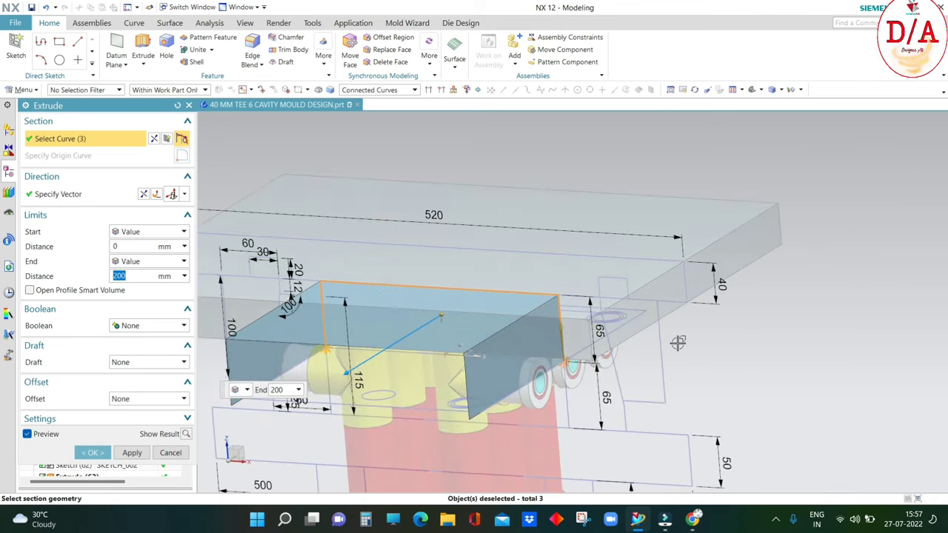
{"action": "middle_click_drag", "start_coordinate": [564, 349], "coordinate": [591, 342]}
{"action": "left_click", "coordinate": [444, 352]}
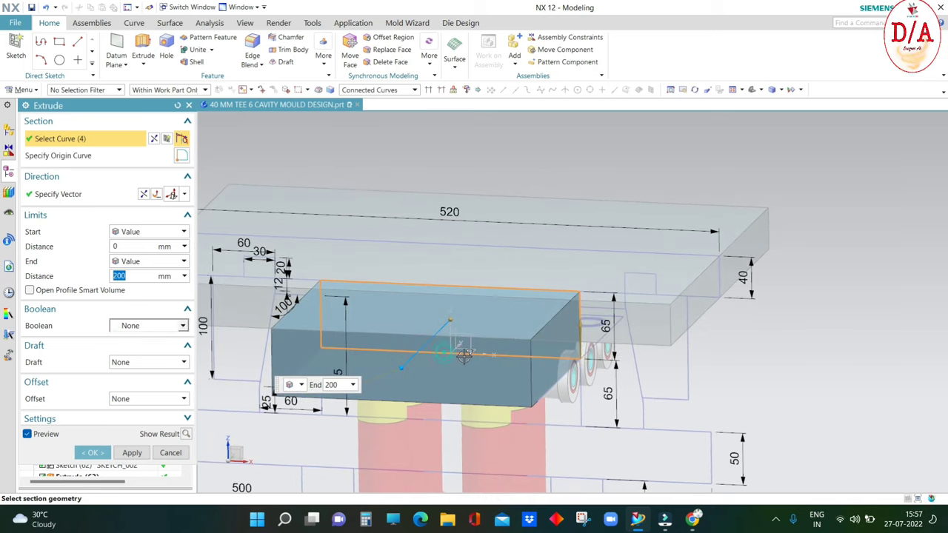
{"action": "mouse_move", "coordinate": [463, 355]}
{"action": "middle_mouse_down"}
{"action": "mouse_move", "coordinate": [669, 351]}
{"action": "mouse_move", "coordinate": [628, 333]}
{"action": "mouse_move", "coordinate": [805, 278]}
{"action": "middle_mouse_up"}
- Extrude the rectangle 175 mm symmetric about the sketch to create the block
{"action": "key", "text": "F8"}
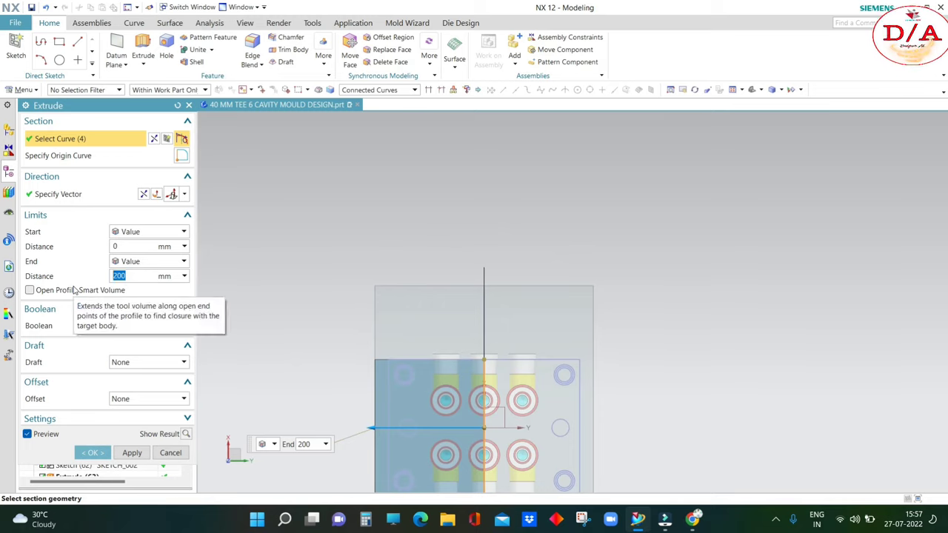
{"action": "type", "text": "175"}
{"action": "key", "text": "Return"}
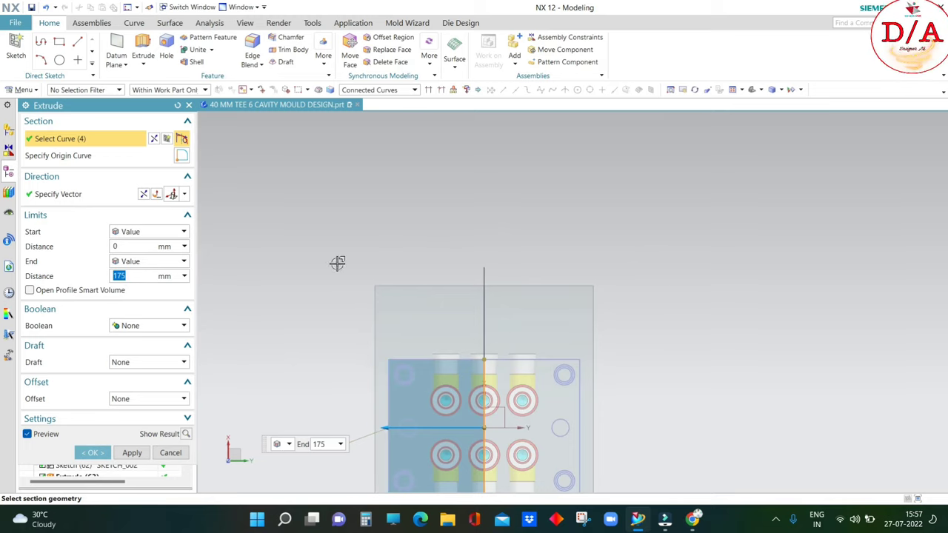
{"action": "scroll", "coordinate": [296, 270], "scroll_direction": "down", "scroll_amount": 2}
{"action": "left_click", "coordinate": [166, 261]}
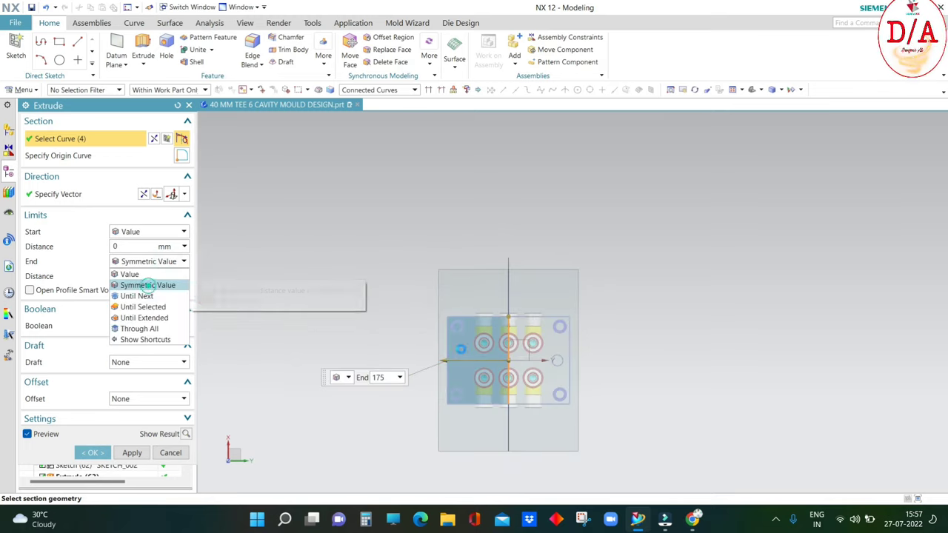
{"action": "left_click", "coordinate": [148, 285]}
{"action": "left_click", "coordinate": [103, 424]}
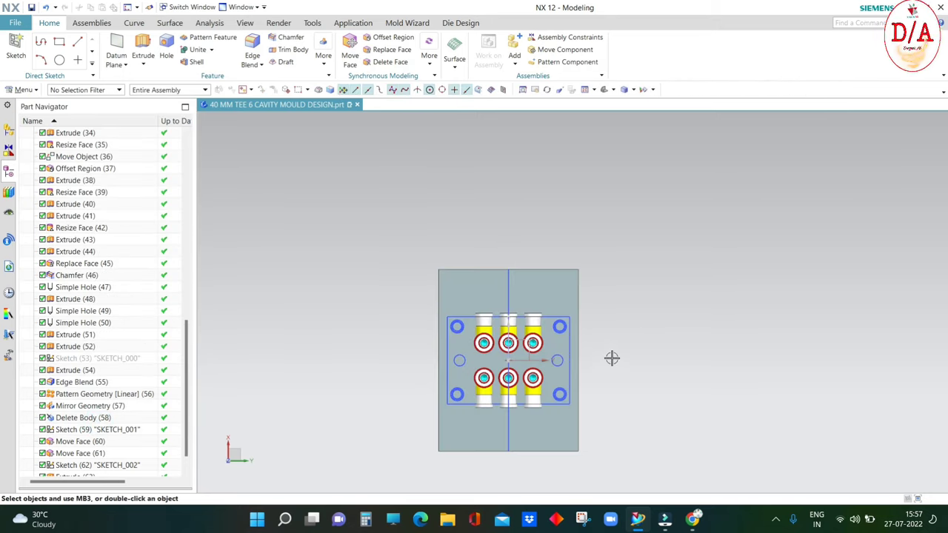
- Start a new extrusion and select the four connected curves of the profile below the top plate
{"action": "mouse_move", "coordinate": [614, 360]}
{"action": "middle_mouse_down"}
{"action": "mouse_move", "coordinate": [828, 297]}
{"action": "mouse_move", "coordinate": [850, 262]}
{"action": "middle_mouse_up"}
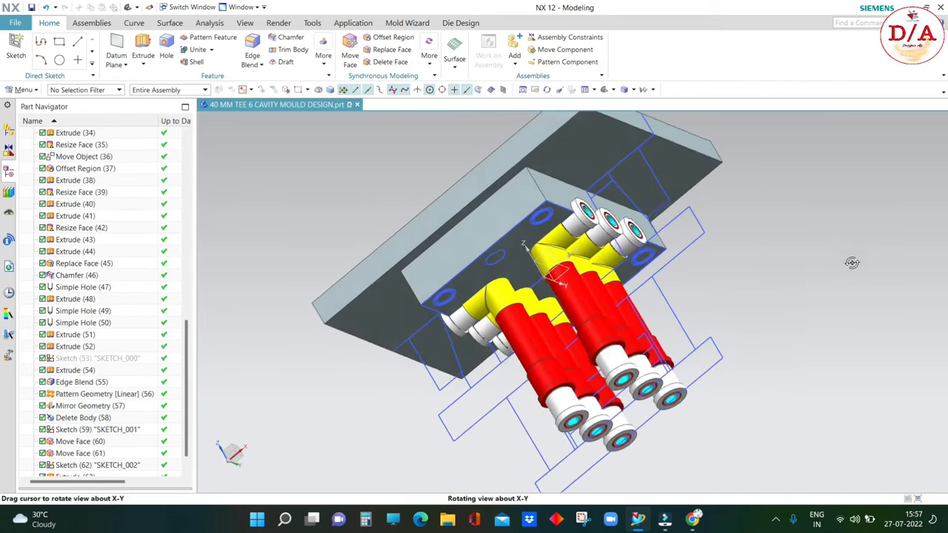
{"action": "left_click", "coordinate": [143, 44]}
{"action": "middle_click_drag", "start_coordinate": [681, 328], "coordinate": [696, 351]}
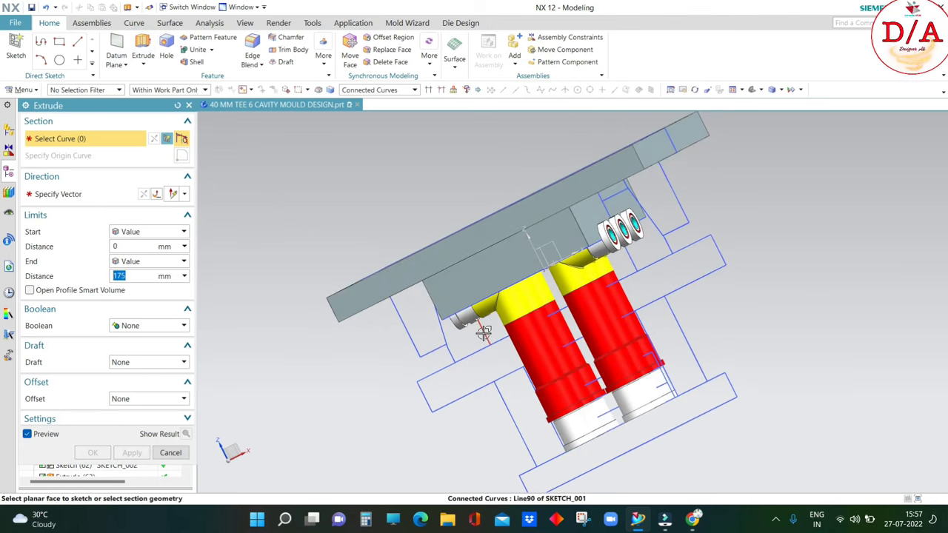
{"action": "left_click", "coordinate": [483, 332]}
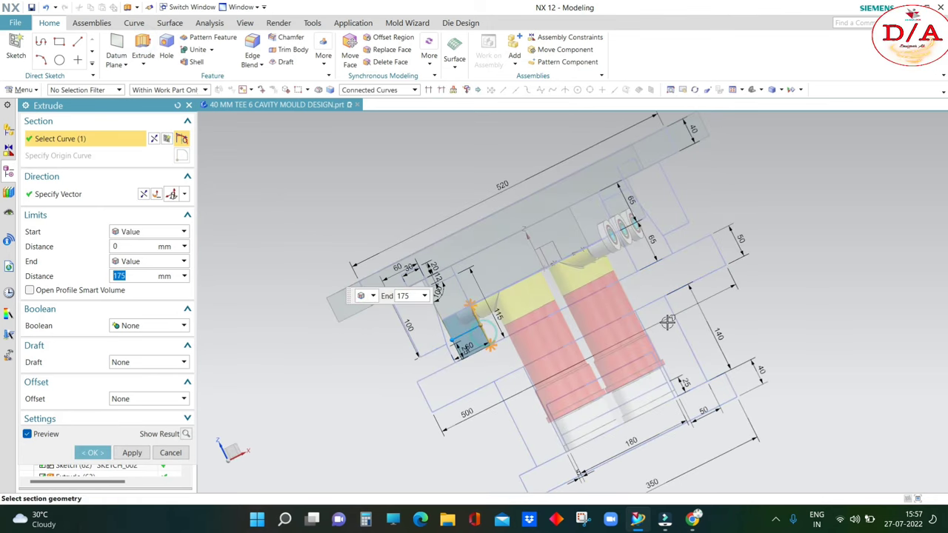
{"action": "left_click", "coordinate": [628, 277]}
{"action": "middle_click_drag", "start_coordinate": [582, 294], "coordinate": [541, 302]}
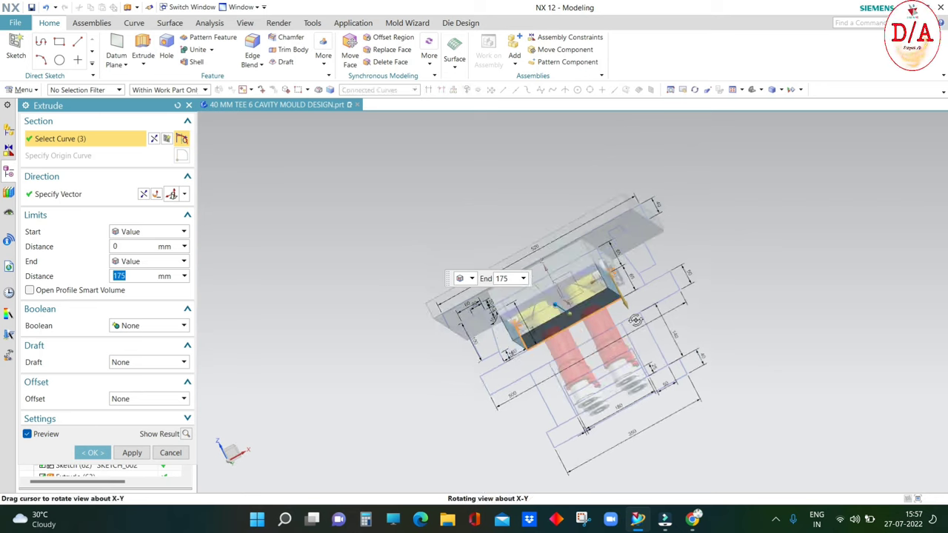
{"action": "scroll", "coordinate": [541, 302], "scroll_direction": "up", "scroll_amount": 5}
{"action": "left_click", "coordinate": [541, 302]}
- Set the extrusion end to Symmetric Value at 175 mm
{"action": "scroll", "coordinate": [539, 308], "scroll_direction": "down", "scroll_amount": 5}
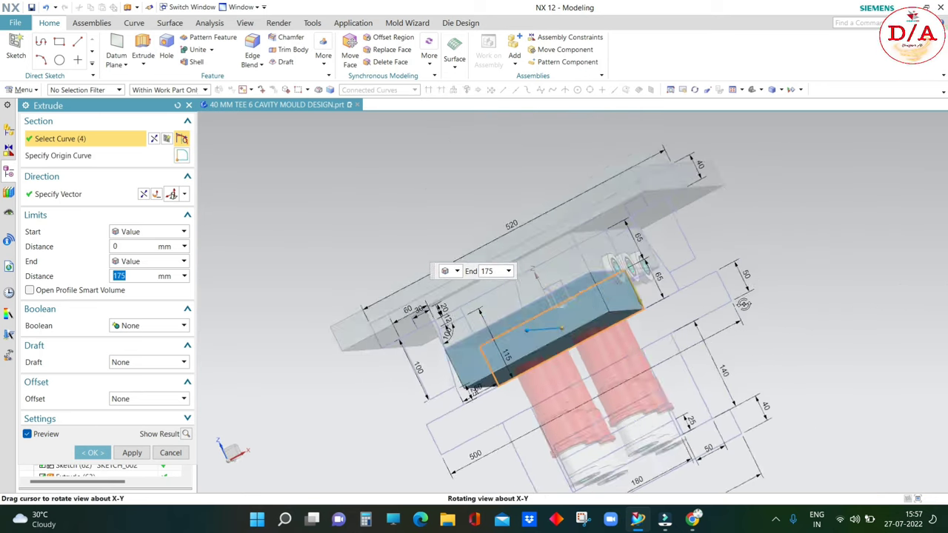
{"action": "middle_click_drag", "start_coordinate": [539, 307], "coordinate": [585, 296]}
{"action": "left_click", "coordinate": [151, 261]}
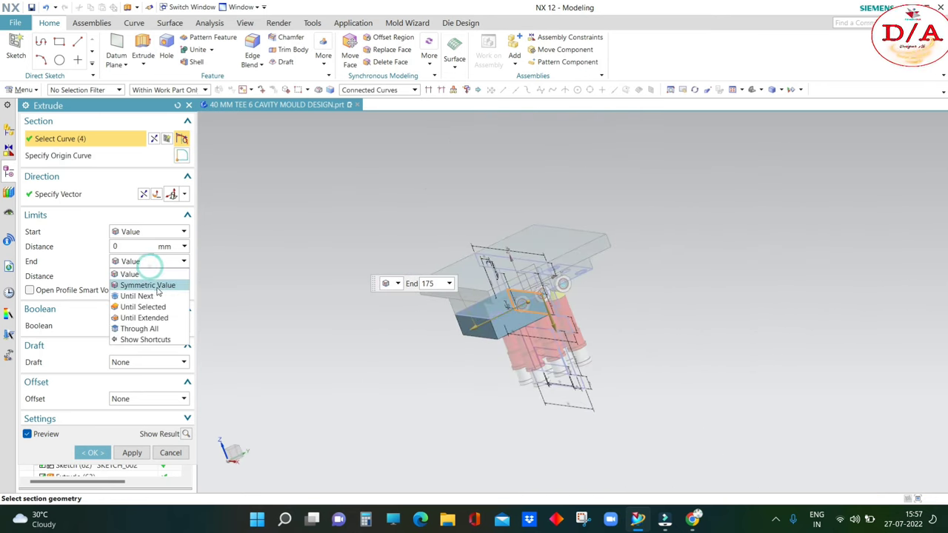
{"action": "left_click", "coordinate": [152, 282]}
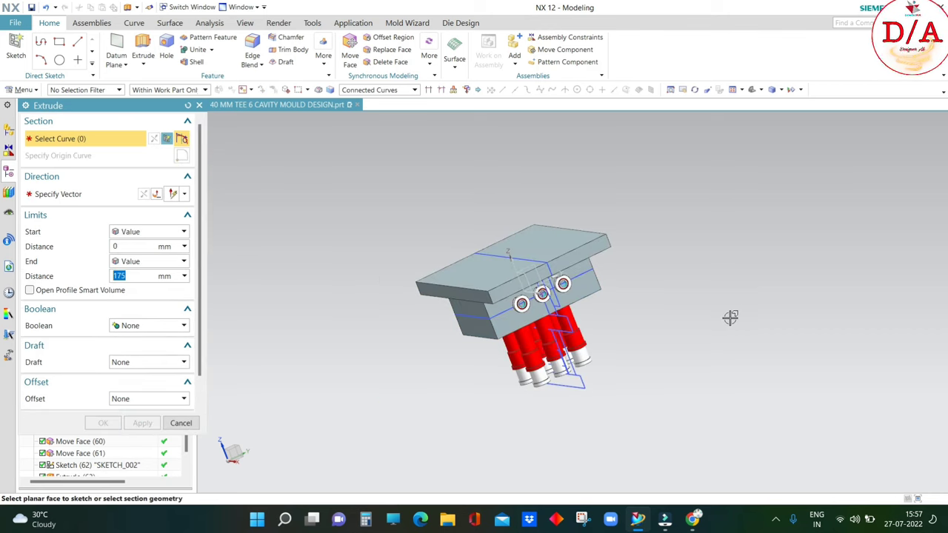
- Extrude the middle plate's sketch profile 175 mm symmetric about the sketch
{"action": "mouse_move", "coordinate": [740, 297]}
{"action": "middle_mouse_down"}
{"action": "mouse_move", "coordinate": [807, 278]}
{"action": "mouse_move", "coordinate": [725, 337]}
{"action": "mouse_move", "coordinate": [719, 324]}
{"action": "middle_mouse_up"}
{"action": "left_click", "coordinate": [681, 315]}
{"action": "left_click", "coordinate": [141, 261]}
{"action": "left_click", "coordinate": [143, 282]}
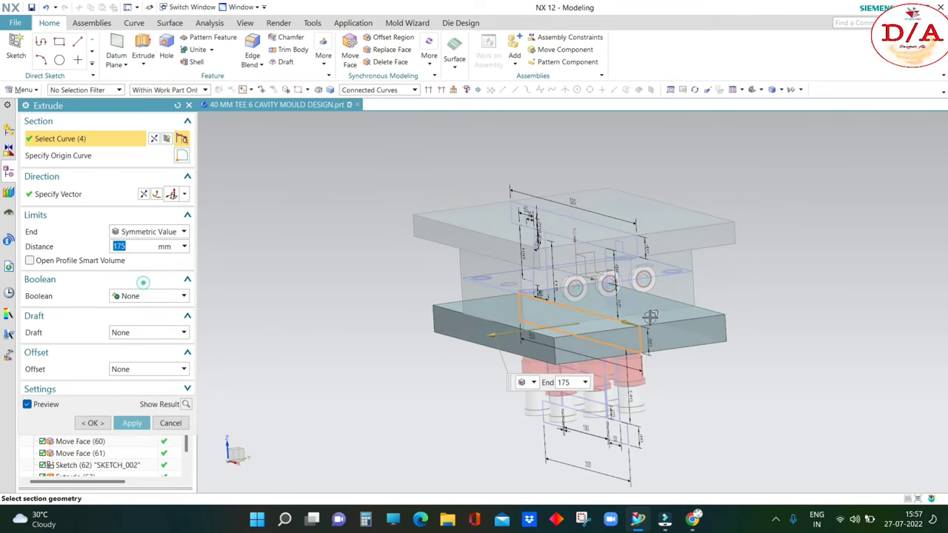
{"action": "mouse_move", "coordinate": [775, 311]}
{"action": "middle_mouse_down"}
{"action": "mouse_move", "coordinate": [763, 250]}
{"action": "mouse_move", "coordinate": [757, 322]}
{"action": "mouse_move", "coordinate": [783, 317]}
{"action": "mouse_move", "coordinate": [750, 395]}
{"action": "middle_mouse_up"}
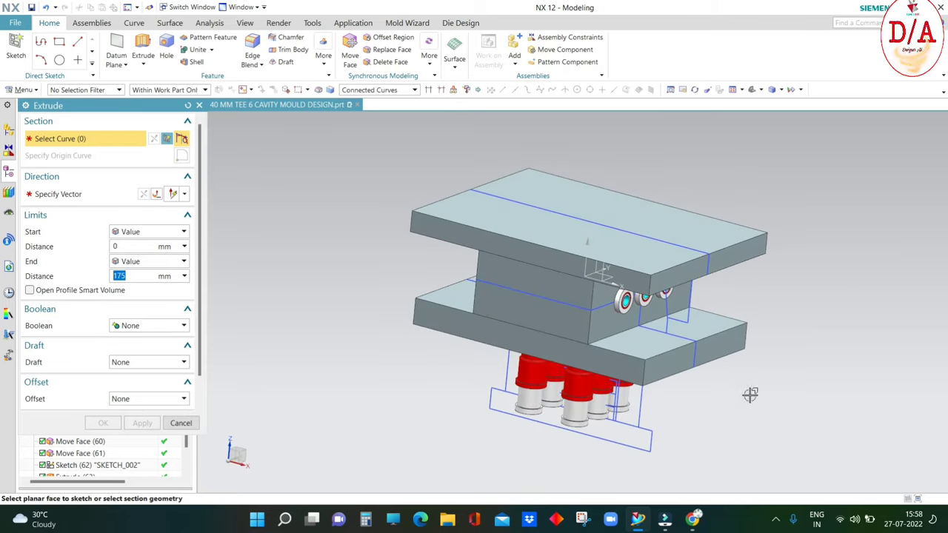
- Extrude both support block profiles 175 mm symmetric and apply
{"action": "left_click", "coordinate": [644, 402]}
{"action": "mouse_move", "coordinate": [637, 404]}
{"action": "middle_mouse_down"}
{"action": "mouse_move", "coordinate": [719, 396]}
{"action": "mouse_move", "coordinate": [547, 395]}
{"action": "middle_mouse_up"}
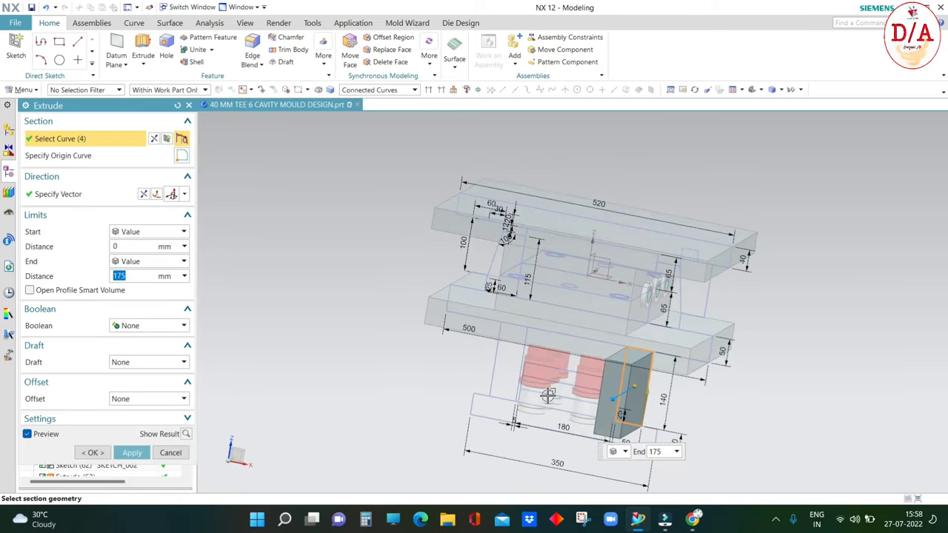
{"action": "left_click", "coordinate": [496, 360]}
{"action": "scroll", "coordinate": [496, 361], "scroll_direction": "down", "scroll_amount": 3}
{"action": "middle_click_drag", "start_coordinate": [496, 361], "coordinate": [792, 362]}
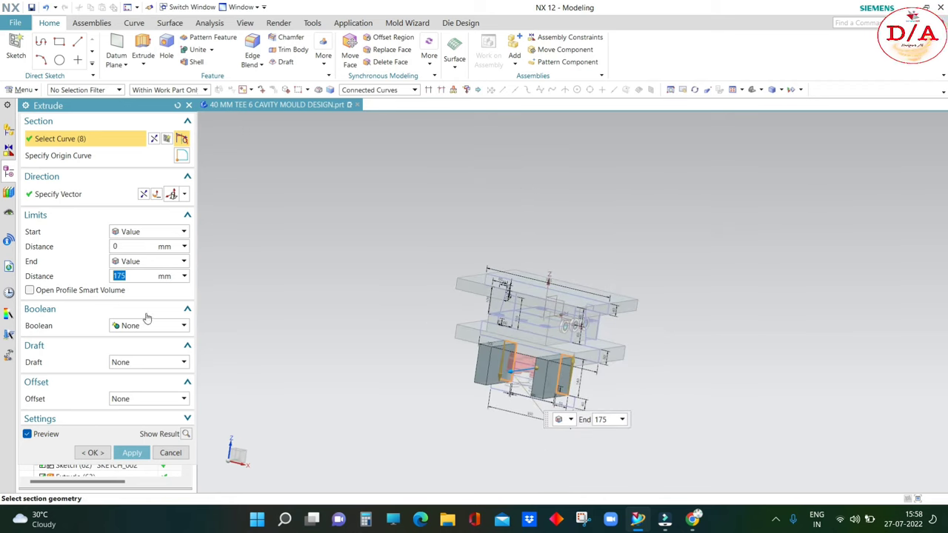
{"action": "left_click", "coordinate": [166, 259]}
{"action": "left_click", "coordinate": [170, 284]}
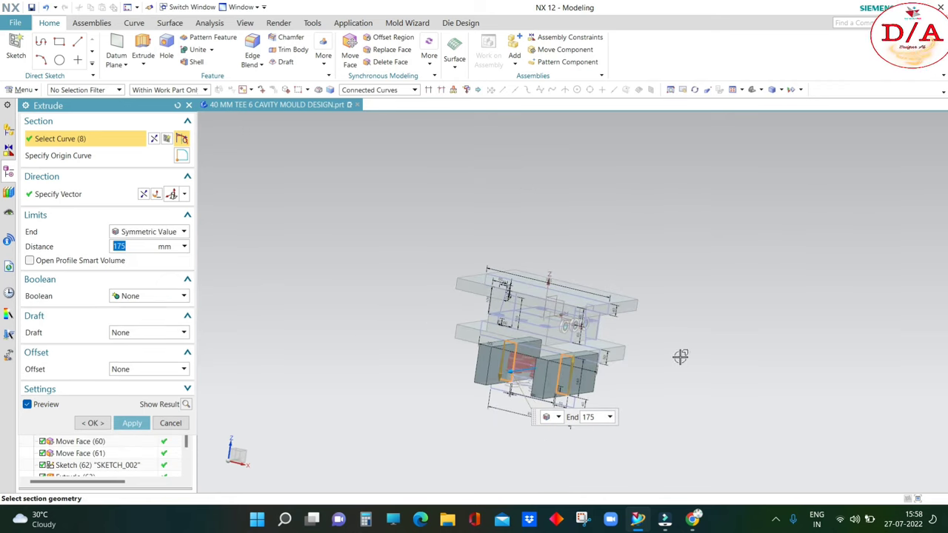
{"action": "mouse_move", "coordinate": [678, 348]}
{"action": "middle_mouse_down"}
{"action": "mouse_move", "coordinate": [652, 351]}
{"action": "mouse_move", "coordinate": [676, 334]}
{"action": "mouse_move", "coordinate": [807, 313]}
{"action": "mouse_move", "coordinate": [546, 408]}
{"action": "middle_mouse_up"}
{"action": "left_click", "coordinate": [134, 423]}
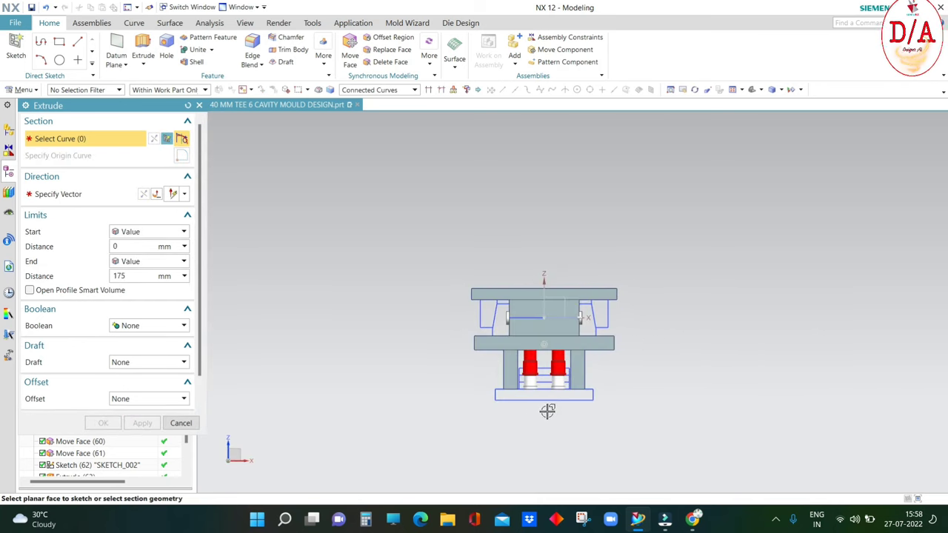
- Extrude the ejector plate profile 175 mm symmetric and apply
{"action": "scroll", "coordinate": [546, 408], "scroll_direction": "up", "scroll_amount": 3}
{"action": "left_click", "coordinate": [542, 312]}
{"action": "scroll", "coordinate": [545, 322], "scroll_direction": "up", "scroll_amount": 3}
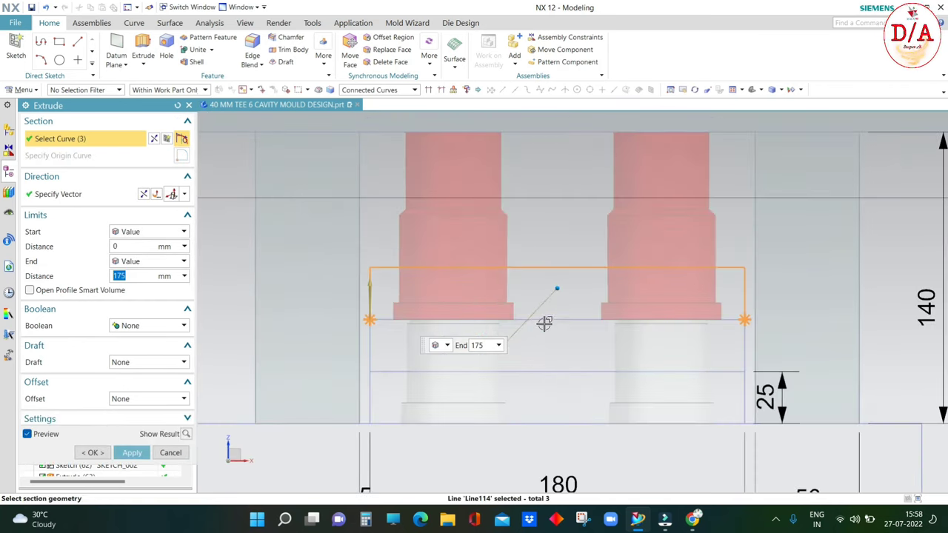
{"action": "scroll", "coordinate": [555, 306], "scroll_direction": "down", "scroll_amount": 3}
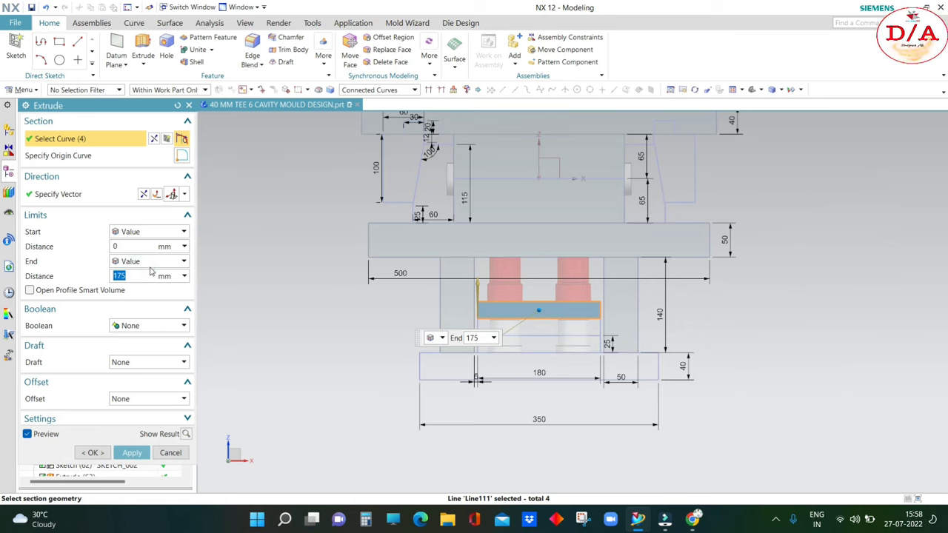
{"action": "left_click", "coordinate": [150, 262]}
{"action": "left_click", "coordinate": [143, 275]}
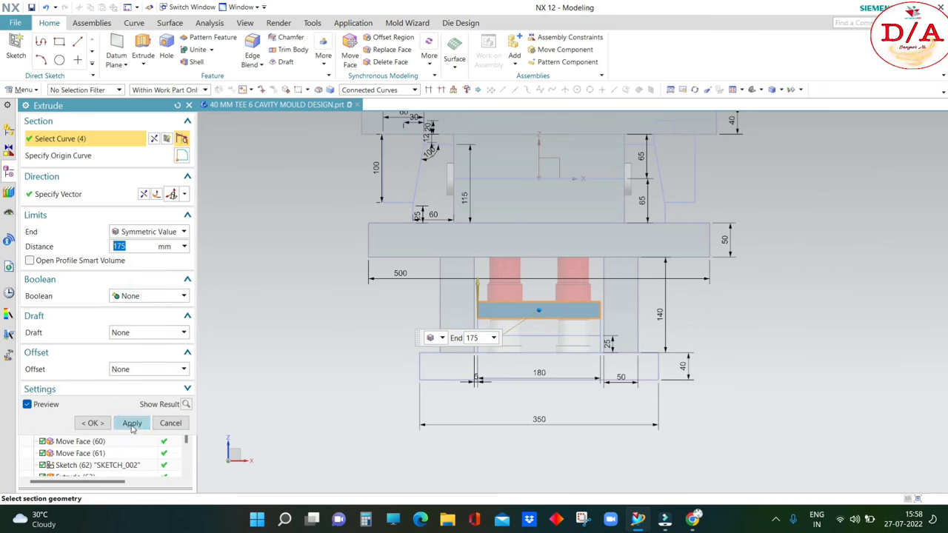
{"action": "left_click", "coordinate": [132, 423]}
{"action": "middle_click_drag", "start_coordinate": [473, 281], "coordinate": [538, 309]}
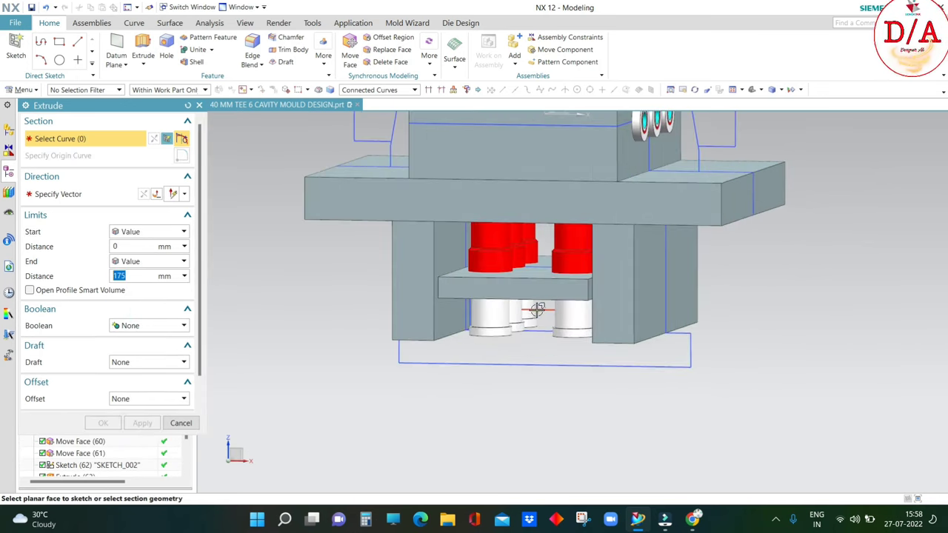
- Extrude the second ejector plate's four-line profile 175 mm symmetric and apply
{"action": "key", "text": "ctrl+alt+f"}
{"action": "left_click", "coordinate": [537, 295]}
{"action": "scroll", "coordinate": [551, 275], "scroll_direction": "up", "scroll_amount": 3}
{"action": "left_click", "coordinate": [493, 326]}
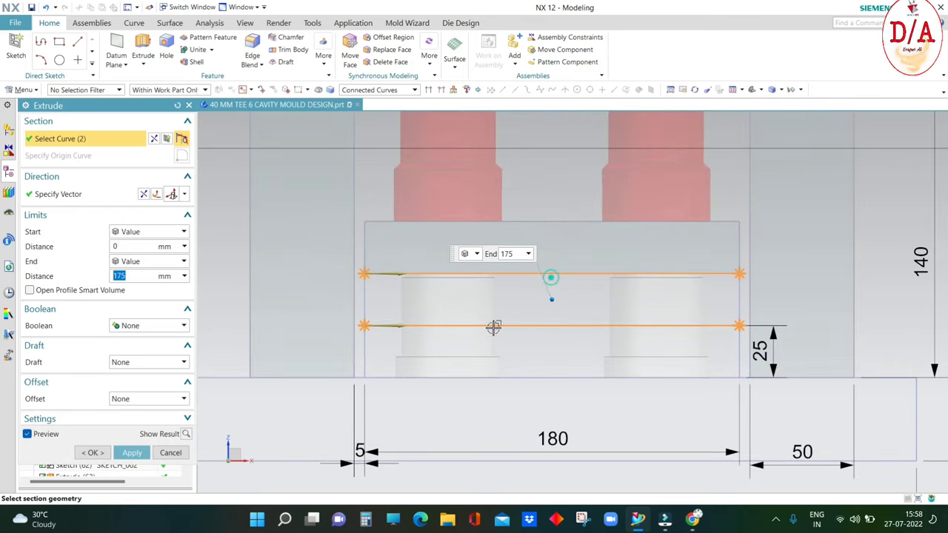
{"action": "left_click", "coordinate": [369, 296]}
{"action": "left_click", "coordinate": [736, 298]}
{"action": "scroll", "coordinate": [736, 303], "scroll_direction": "down", "scroll_amount": 3}
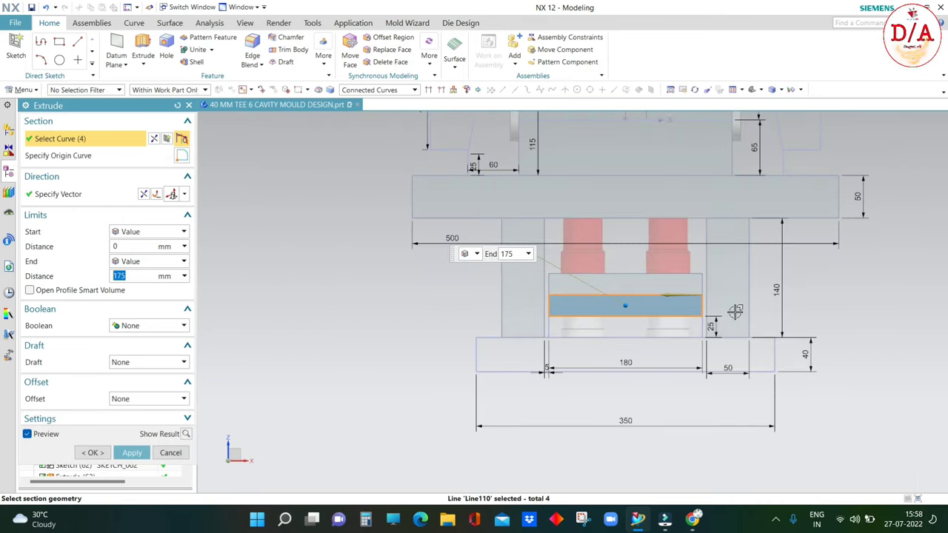
{"action": "middle_click_drag", "start_coordinate": [736, 305], "coordinate": [740, 311]}
{"action": "left_click", "coordinate": [156, 275]}
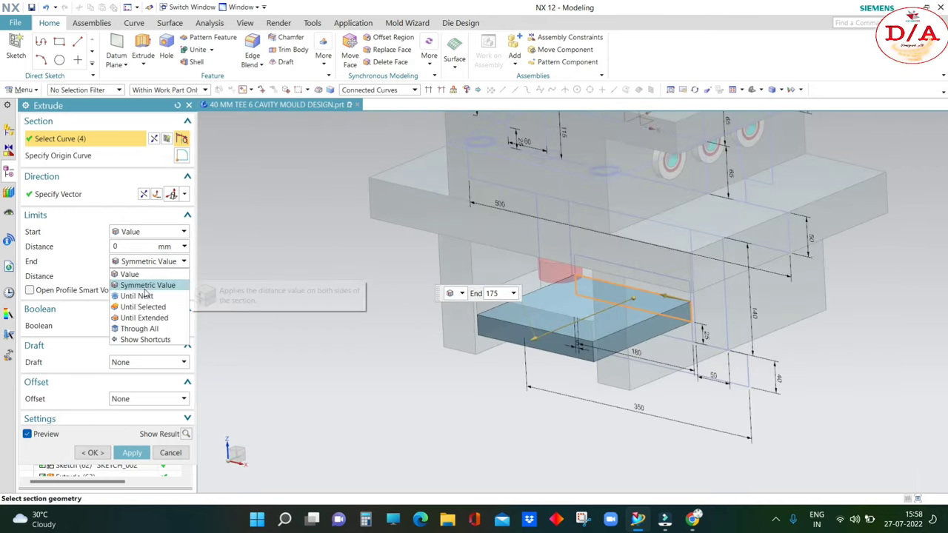
{"action": "left_click", "coordinate": [143, 288]}
{"action": "left_click", "coordinate": [132, 423]}
- Extrude the next base plate profile 175 mm symmetric about the sketch and apply
{"action": "key", "text": "ctrl+alt+f"}
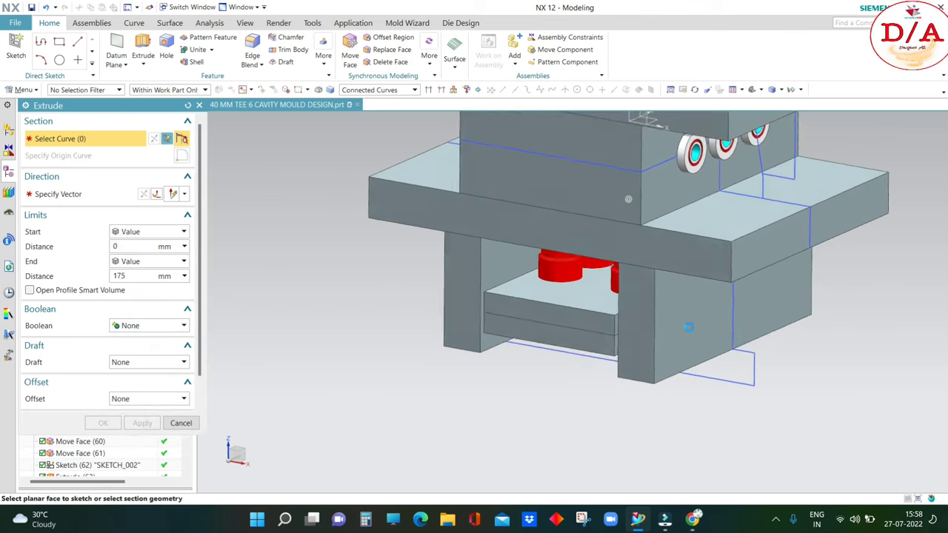
{"action": "left_click", "coordinate": [628, 327]}
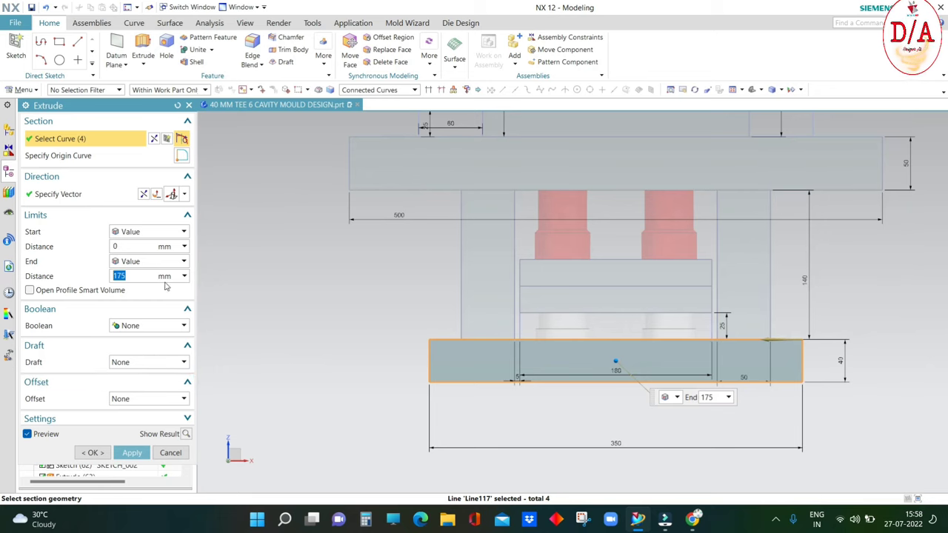
{"action": "scroll", "coordinate": [525, 327], "scroll_direction": "down", "scroll_amount": 3}
{"action": "middle_click_drag", "start_coordinate": [525, 327], "coordinate": [605, 331]}
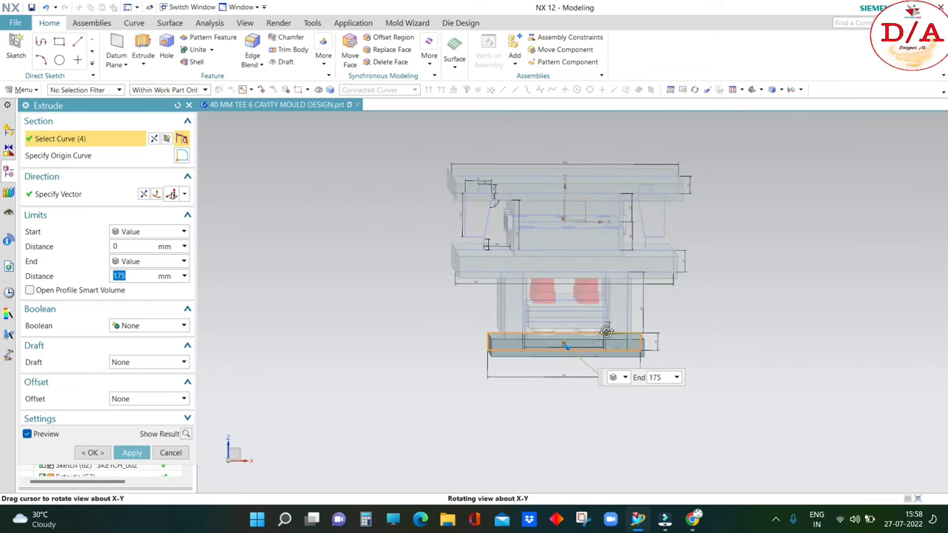
{"action": "left_click", "coordinate": [563, 342], "text": "shift"}
{"action": "key", "text": "ctrl+alt+f"}
{"action": "scroll", "coordinate": [511, 329], "scroll_direction": "up", "scroll_amount": 2}
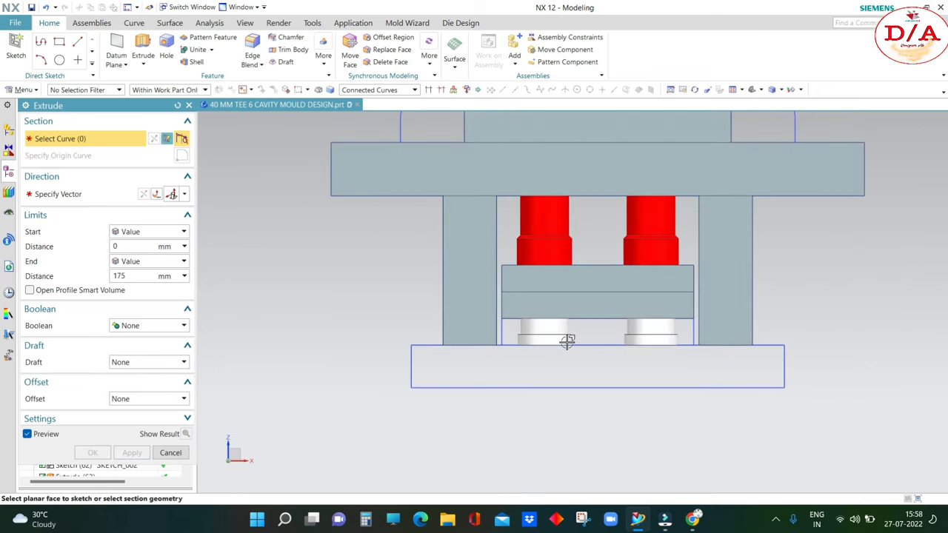
{"action": "left_click", "coordinate": [503, 335]}
{"action": "middle_click_drag", "start_coordinate": [592, 338], "coordinate": [588, 338]}
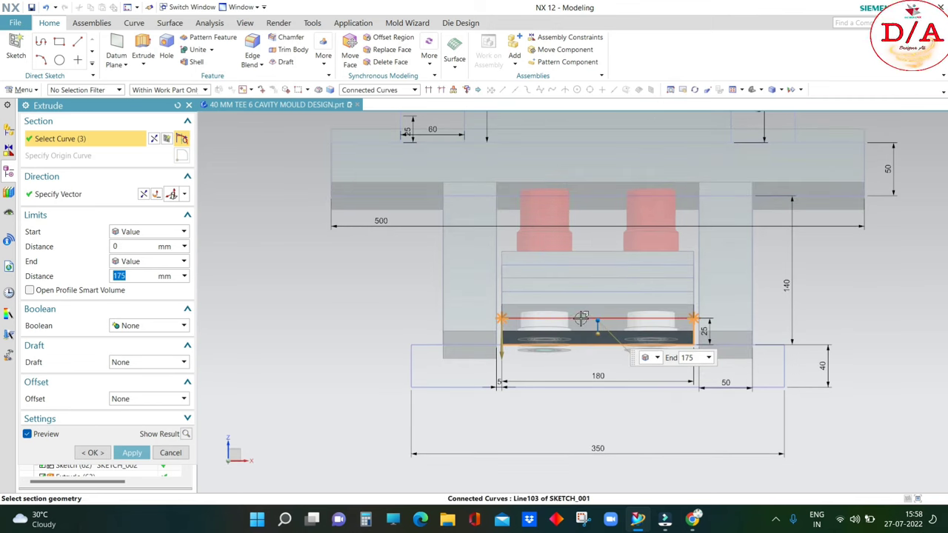
{"action": "middle_click_drag", "start_coordinate": [736, 345], "coordinate": [804, 328]}
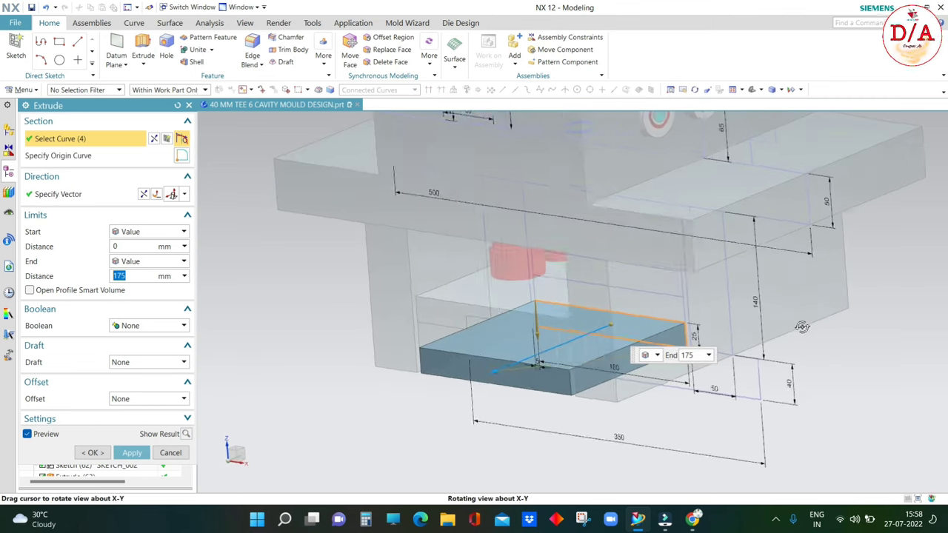
{"action": "left_click", "coordinate": [159, 261]}
{"action": "left_click", "coordinate": [141, 285]}
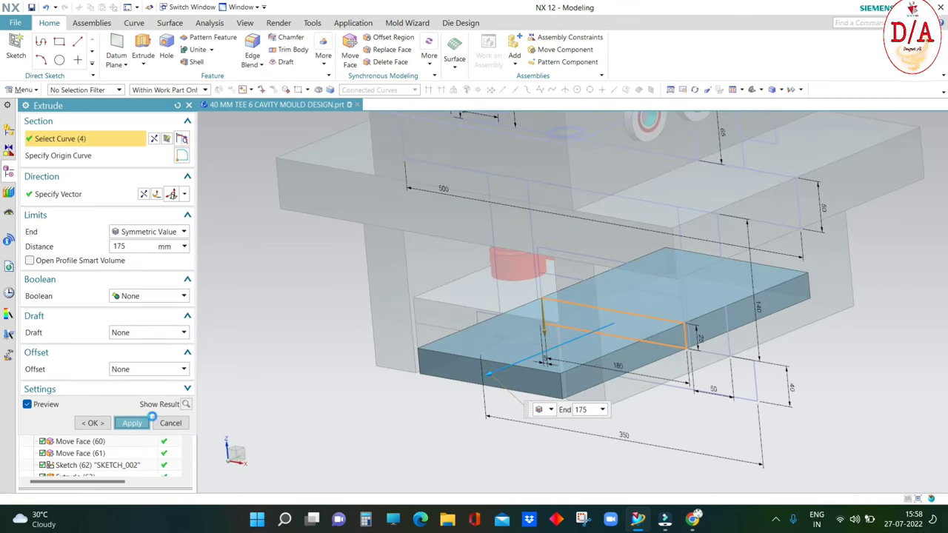
{"action": "left_click", "coordinate": [152, 417]}
- Extrude the bottom clamping plate outline 200 mm symmetric and finish with OK
{"action": "key", "text": "ctrl+alt+f"}
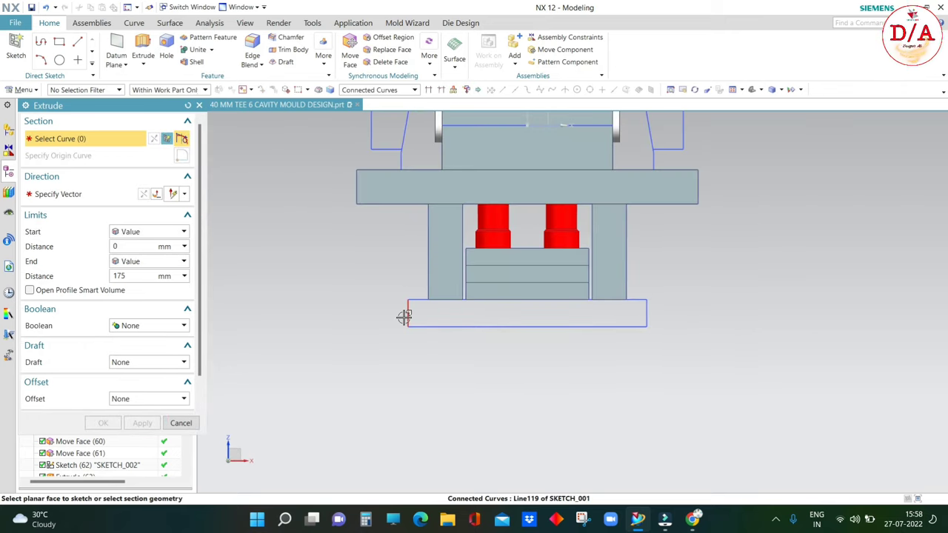
{"action": "middle_click_drag", "start_coordinate": [545, 318], "coordinate": [511, 333]}
{"action": "type", "text": "200"}
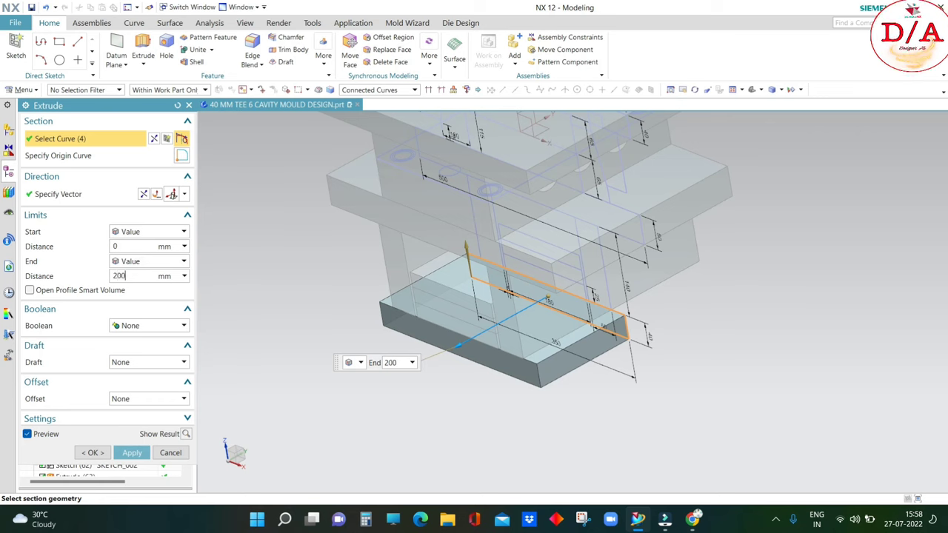
{"action": "key", "text": "Return"}
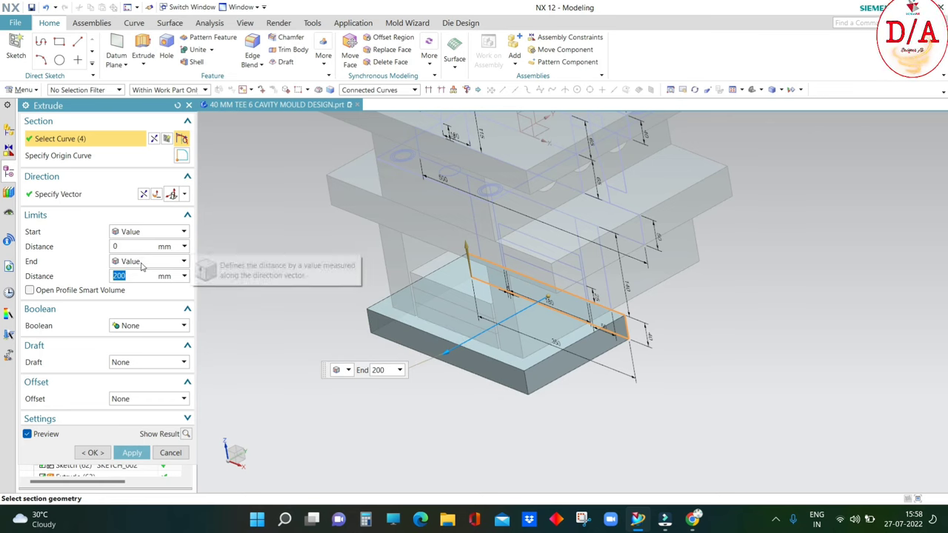
{"action": "left_click", "coordinate": [148, 261]}
{"action": "left_click", "coordinate": [141, 270]}
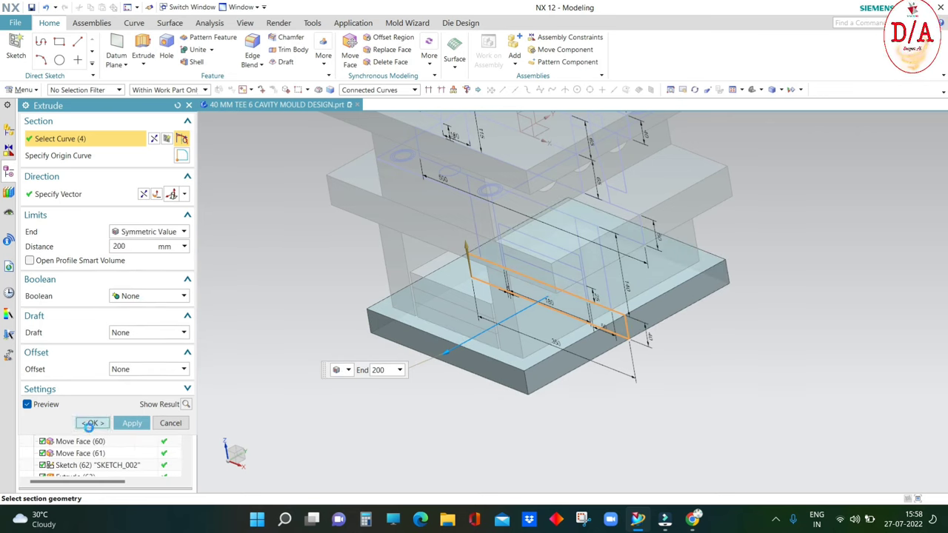
{"action": "left_click", "coordinate": [90, 423]}
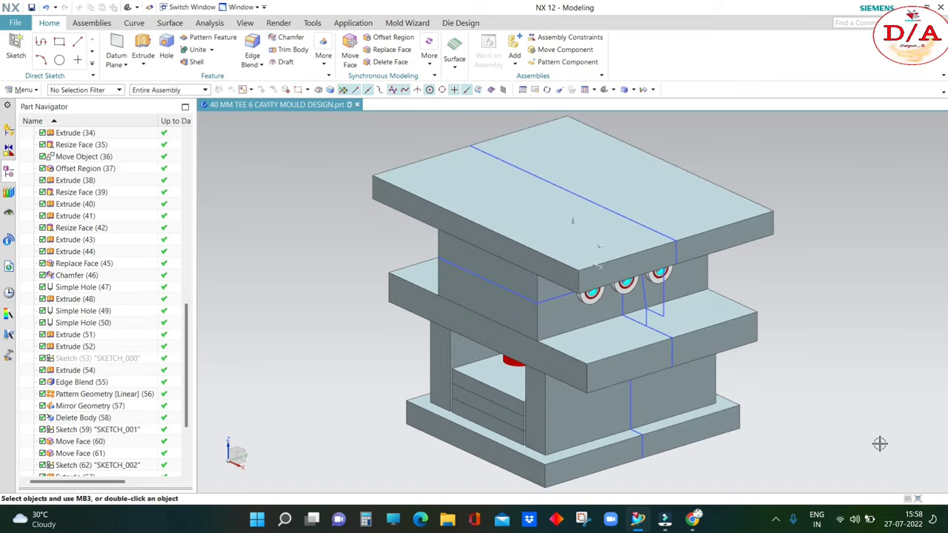
- Inspect the completed mould base and save the part file
{"action": "mouse_move", "coordinate": [816, 247]}
{"action": "middle_mouse_down"}
{"action": "mouse_move", "coordinate": [876, 256]}
{"action": "mouse_move", "coordinate": [597, 321]}
{"action": "mouse_move", "coordinate": [699, 295]}
{"action": "mouse_move", "coordinate": [644, 289]}
{"action": "mouse_move", "coordinate": [630, 113]}
{"action": "middle_mouse_up"}
{"action": "key", "text": "F8"}
{"action": "mouse_move", "coordinate": [682, 133]}
{"action": "middle_mouse_down"}
{"action": "mouse_move", "coordinate": [810, 253]}
{"action": "mouse_move", "coordinate": [373, 269]}
{"action": "middle_mouse_up"}
{"action": "key", "text": "F8"}
{"action": "key", "text": "ctrl+s"}
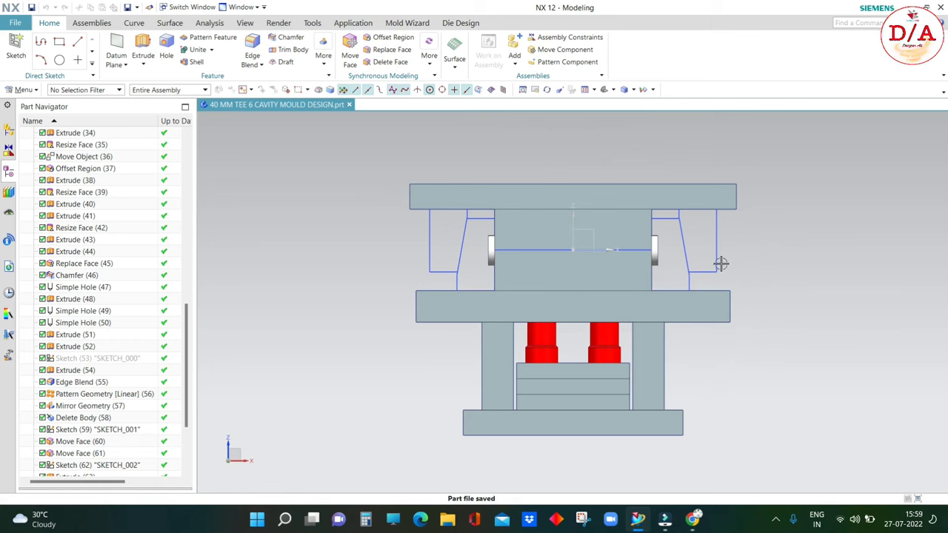
{"action": "middle_click_drag", "start_coordinate": [721, 264], "coordinate": [713, 262]}
{"action": "scroll", "coordinate": [713, 262], "scroll_direction": "up", "scroll_amount": 2}
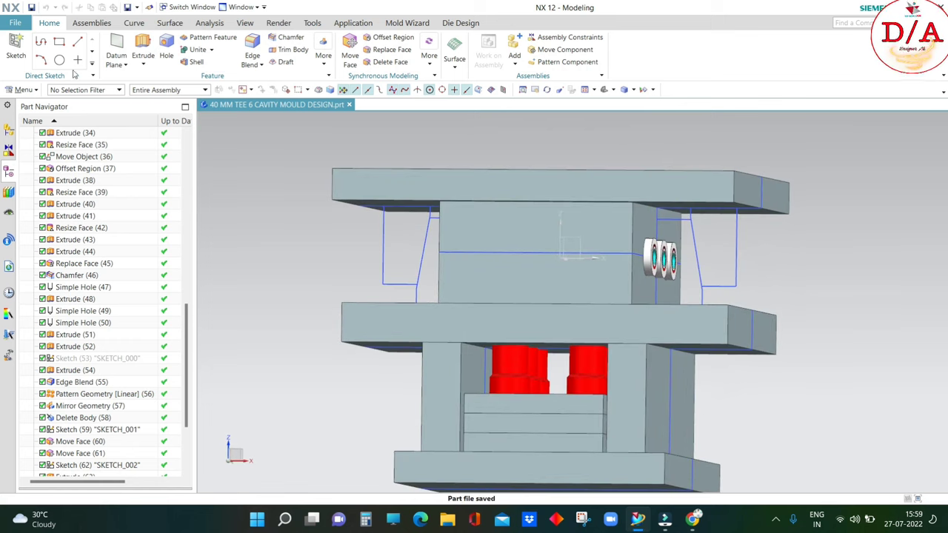
- Start an extrusion and pick the slider sketch's connected curves, removing the extras
{"action": "left_click", "coordinate": [144, 46]}
{"action": "scroll", "coordinate": [528, 239], "scroll_direction": "up", "scroll_amount": 5}
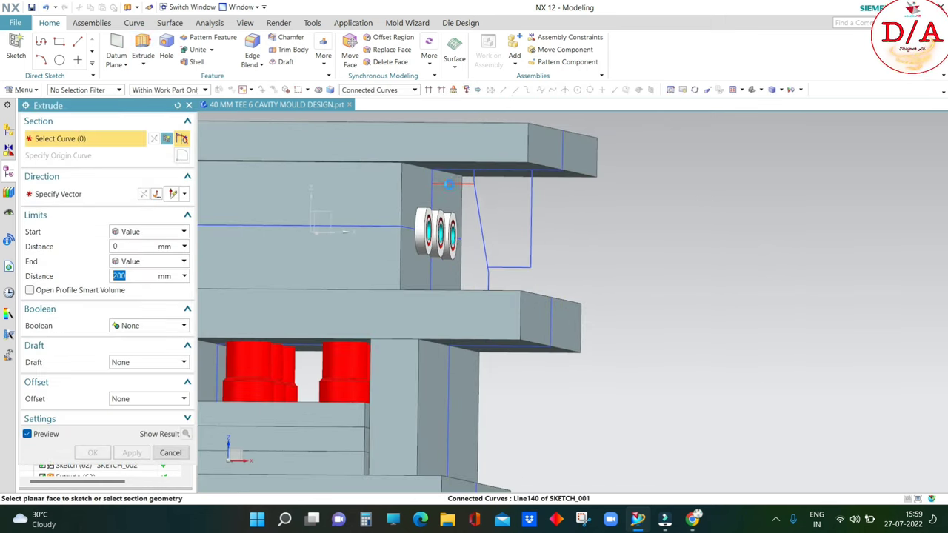
{"action": "left_click", "coordinate": [448, 184]}
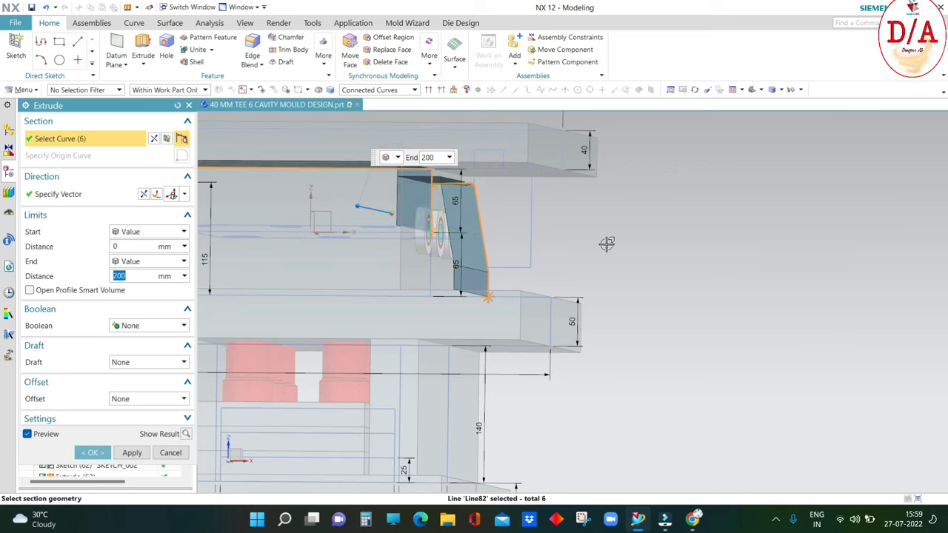
{"action": "middle_click_drag", "start_coordinate": [437, 222], "coordinate": [408, 201]}
{"action": "left_click", "coordinate": [387, 169], "text": "shift"}
{"action": "key", "text": "F8"}
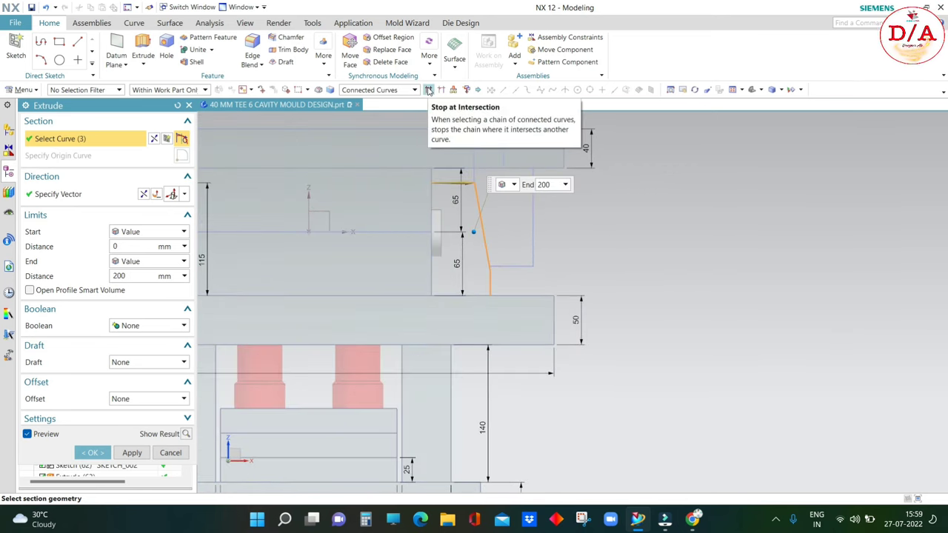
{"action": "scroll", "coordinate": [444, 206], "scroll_direction": "up", "scroll_amount": 2}
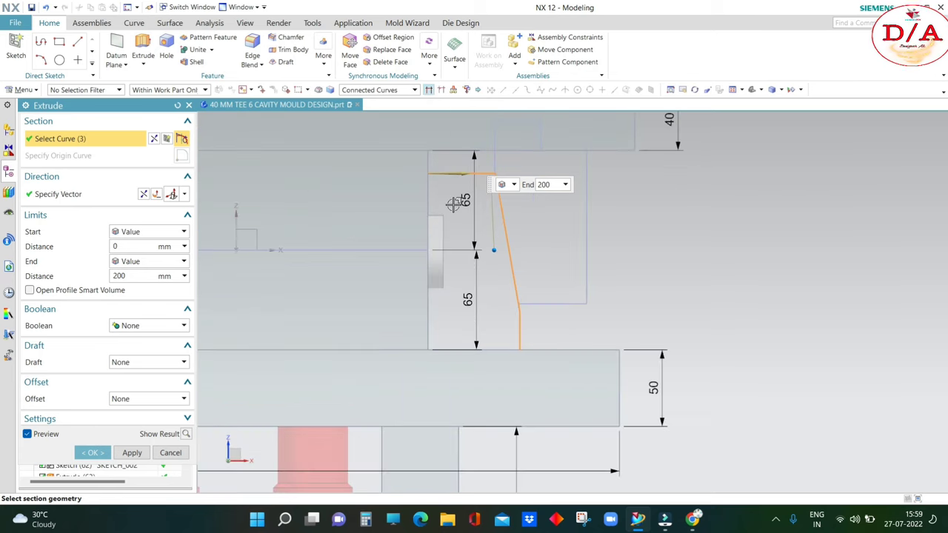
{"action": "middle_click_drag", "start_coordinate": [444, 200], "coordinate": [440, 297]}
- Add the vertical edges and remaining curves to the slider profile
{"action": "left_click", "coordinate": [428, 186]}
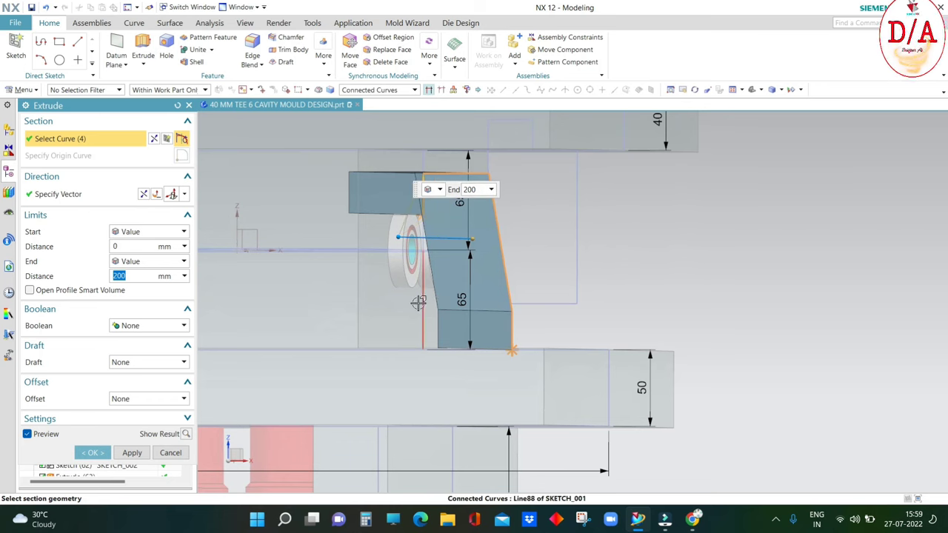
{"action": "left_click", "coordinate": [418, 303]}
{"action": "scroll", "coordinate": [421, 293], "scroll_direction": "up", "scroll_amount": 2}
{"action": "left_click", "coordinate": [419, 275]}
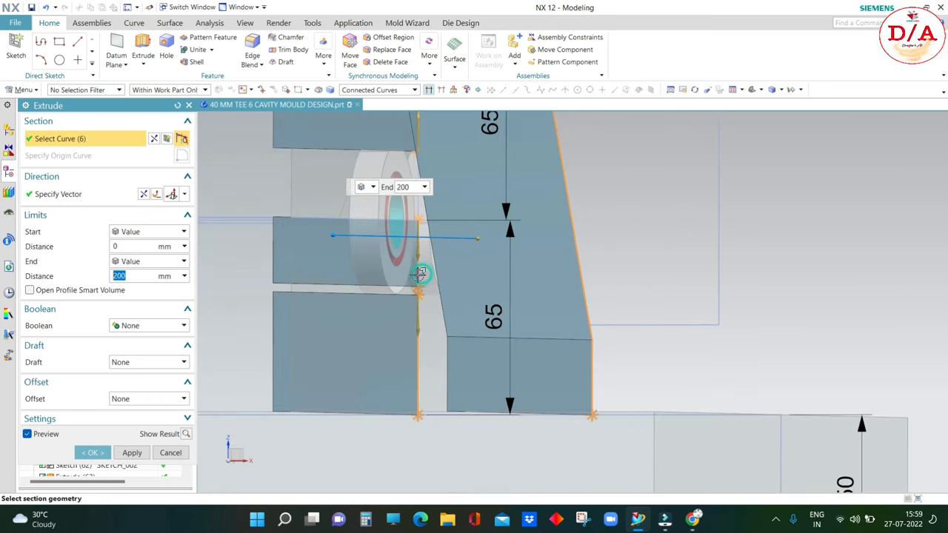
{"action": "left_click", "coordinate": [419, 198]}
{"action": "scroll", "coordinate": [422, 194], "scroll_direction": "down", "scroll_amount": 2}
{"action": "scroll", "coordinate": [430, 191], "scroll_direction": "up", "scroll_amount": 3}
{"action": "scroll", "coordinate": [434, 189], "scroll_direction": "up", "scroll_amount": 2}
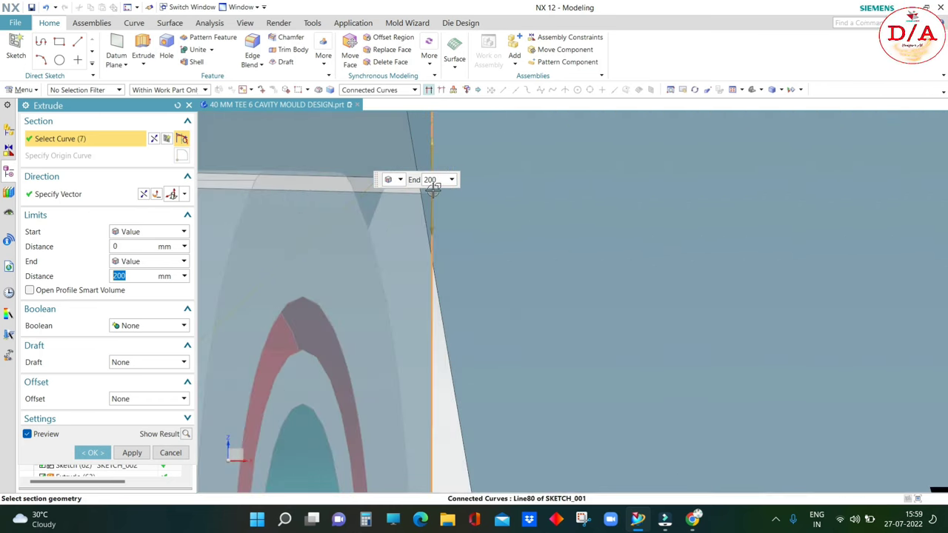
- Remove stray curves and close the six-curve angled slider loop
{"action": "left_click", "coordinate": [433, 186], "text": "shift"}
{"action": "scroll", "coordinate": [429, 207], "scroll_direction": "down", "scroll_amount": 2}
{"action": "scroll", "coordinate": [421, 244], "scroll_direction": "up", "scroll_amount": 2}
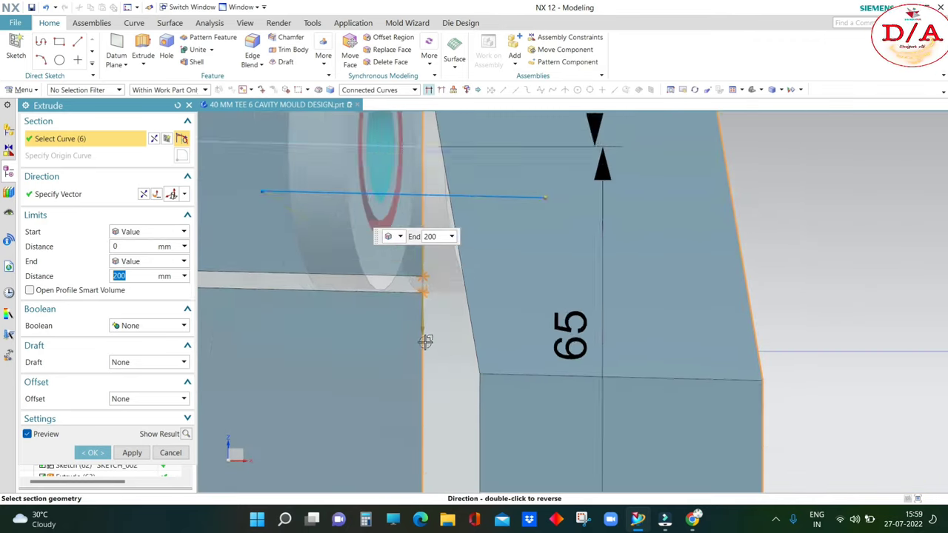
{"action": "left_click", "coordinate": [422, 271], "text": "shift"}
{"action": "scroll", "coordinate": [423, 268], "scroll_direction": "down", "scroll_amount": 2}
{"action": "scroll", "coordinate": [632, 265], "scroll_direction": "down", "scroll_amount": 1}
{"action": "scroll", "coordinate": [474, 319], "scroll_direction": "up", "scroll_amount": 3}
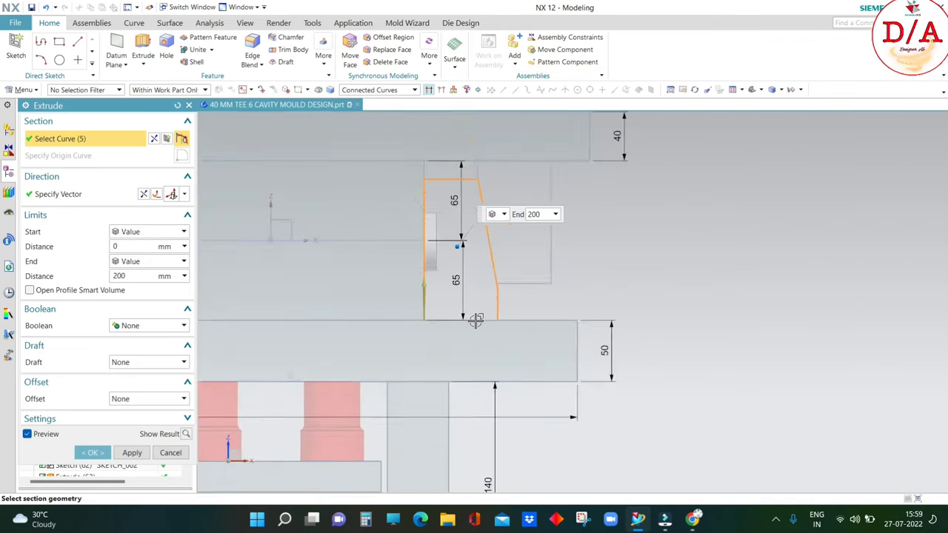
{"action": "mouse_move", "coordinate": [474, 319]}
{"action": "middle_mouse_down"}
{"action": "mouse_move", "coordinate": [525, 310]}
{"action": "mouse_move", "coordinate": [478, 321]}
{"action": "middle_mouse_up"}
{"action": "left_click", "coordinate": [522, 313]}
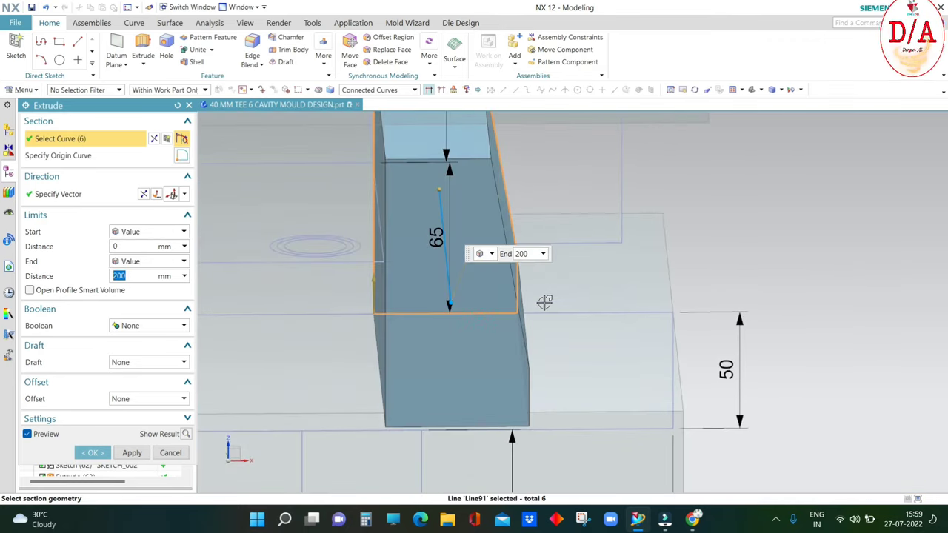
{"action": "scroll", "coordinate": [544, 302], "scroll_direction": "down", "scroll_amount": 2}
- Drag the end handle in front view to adjust the slider extrusion depth
{"action": "mouse_move", "coordinate": [652, 284]}
{"action": "middle_mouse_down"}
{"action": "mouse_move", "coordinate": [617, 277]}
{"action": "mouse_move", "coordinate": [614, 256]}
{"action": "mouse_move", "coordinate": [630, 267]}
{"action": "mouse_move", "coordinate": [451, 239]}
{"action": "middle_mouse_up"}
{"action": "scroll", "coordinate": [614, 254], "scroll_direction": "down", "scroll_amount": 2}
{"action": "key", "text": "F8"}
{"action": "scroll", "coordinate": [349, 236], "scroll_direction": "up", "scroll_amount": 3}
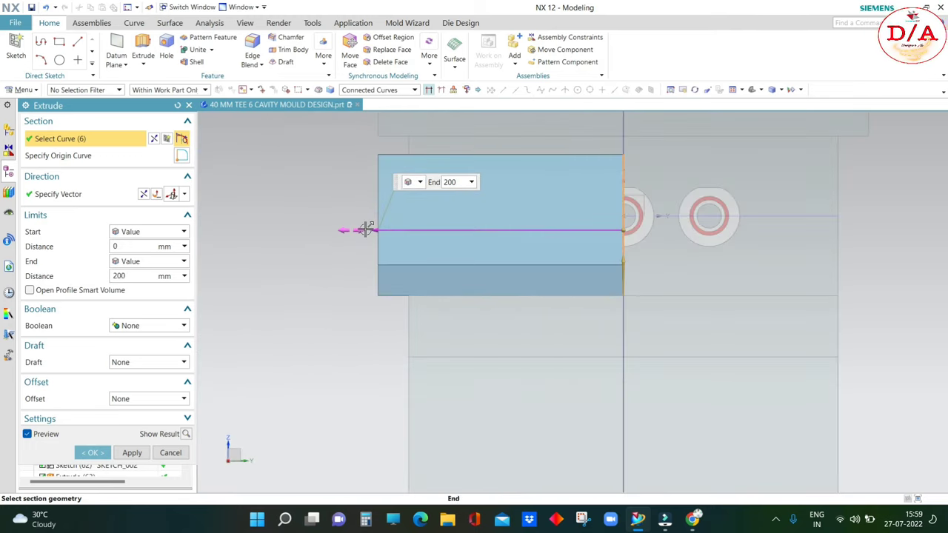
{"action": "left_click_drag", "start_coordinate": [365, 229], "coordinate": [576, 266]}
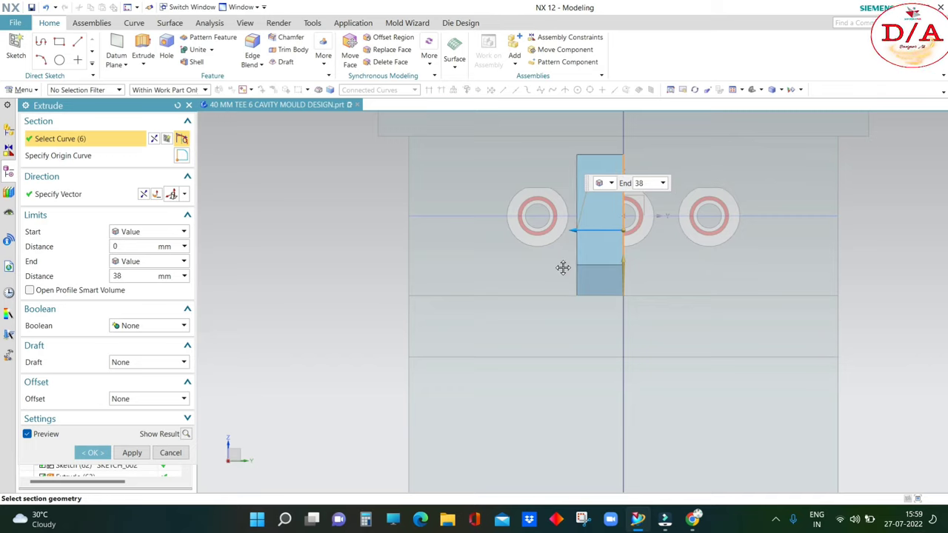
{"action": "mouse_move", "coordinate": [563, 267]}
{"action": "left_mouse_down"}
{"action": "mouse_move", "coordinate": [456, 237]}
{"action": "mouse_move", "coordinate": [467, 239]}
{"action": "left_mouse_up"}
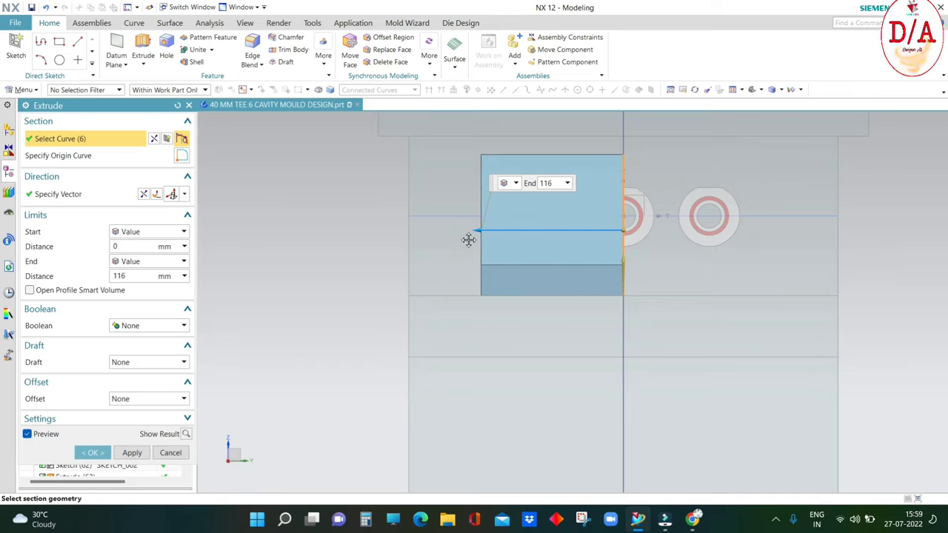
- Switch the display to Static Wireframe and set the slider depth to about 96 mm
{"action": "mouse_move", "coordinate": [379, 245]}
{"action": "middle_mouse_down"}
{"action": "mouse_move", "coordinate": [782, 283]}
{"action": "mouse_move", "coordinate": [743, 249]}
{"action": "middle_mouse_up"}
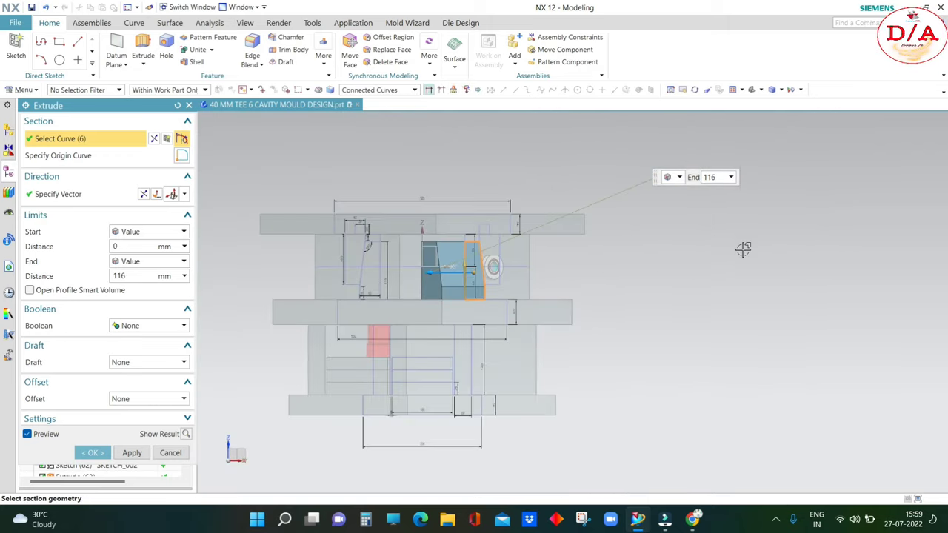
{"action": "scroll", "coordinate": [684, 132], "scroll_direction": "up", "scroll_amount": 3}
{"action": "left_click", "coordinate": [781, 89]}
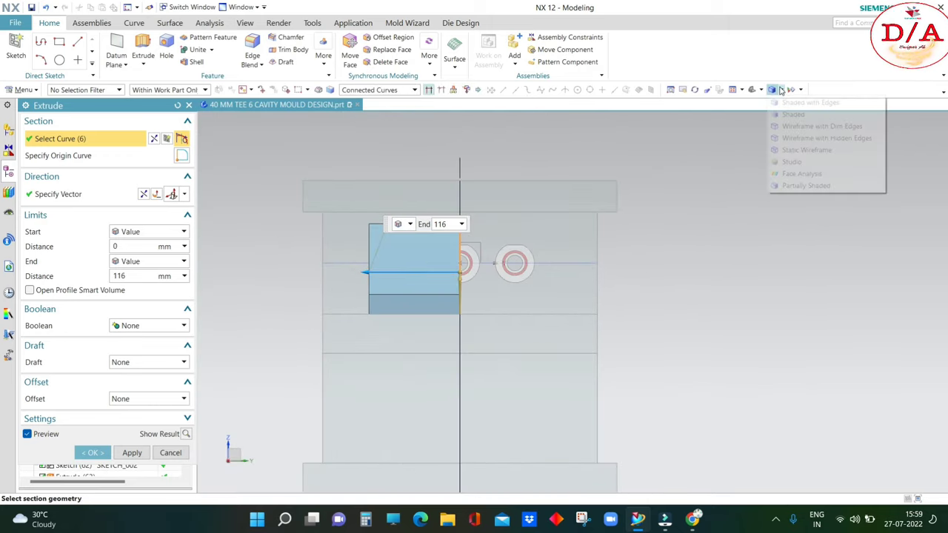
{"action": "left_click", "coordinate": [805, 146]}
{"action": "scroll", "coordinate": [357, 286], "scroll_direction": "up", "scroll_amount": 4}
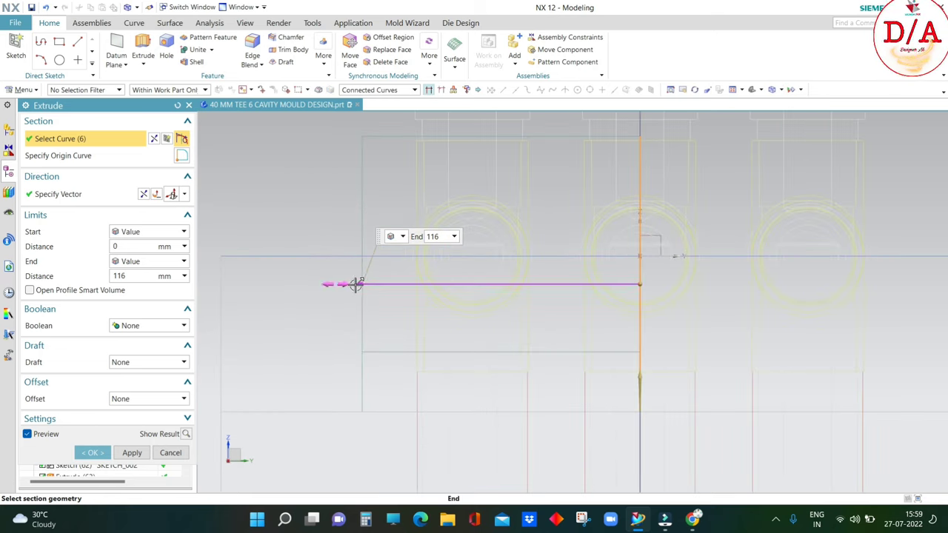
{"action": "left_click_drag", "start_coordinate": [356, 285], "coordinate": [404, 301]}
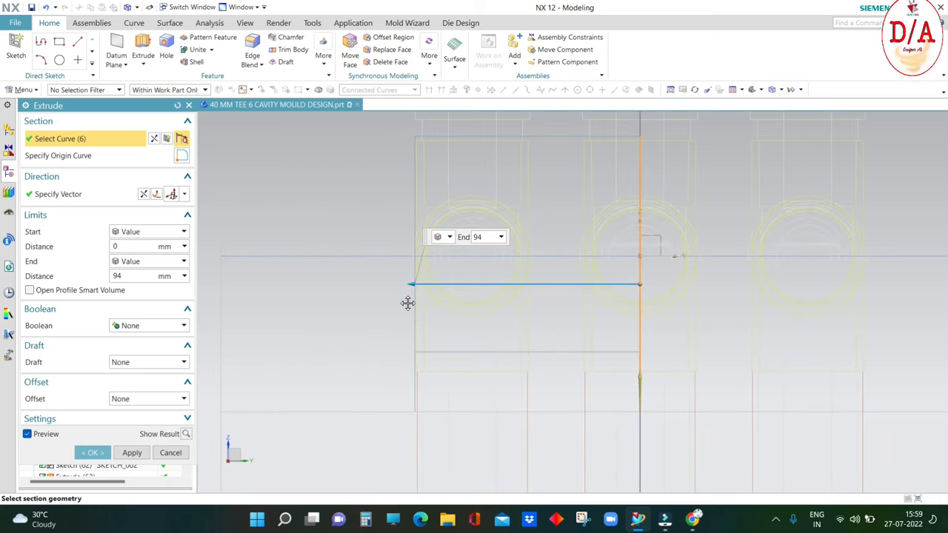
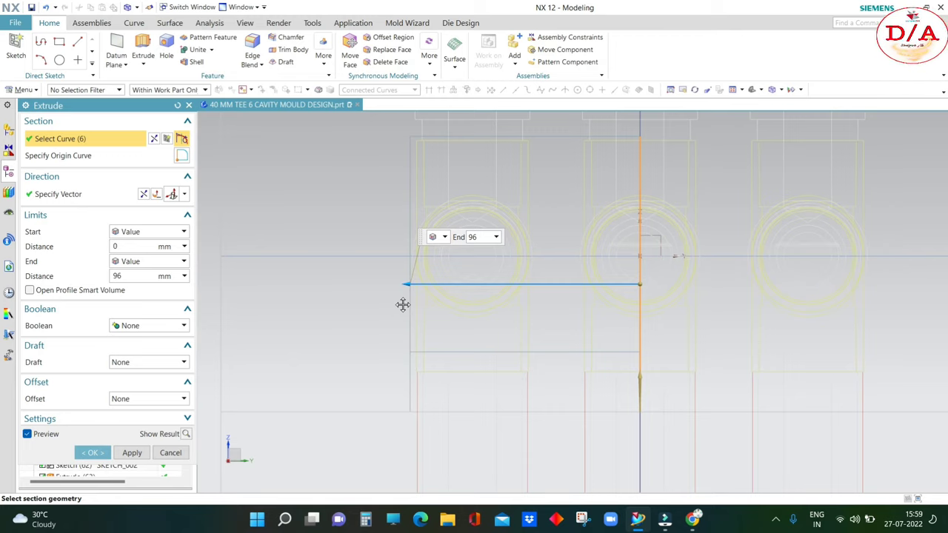
- Extrude the first block symmetrically to 110 mm
{"action": "left_click_drag", "start_coordinate": [388, 302], "coordinate": [379, 303]}
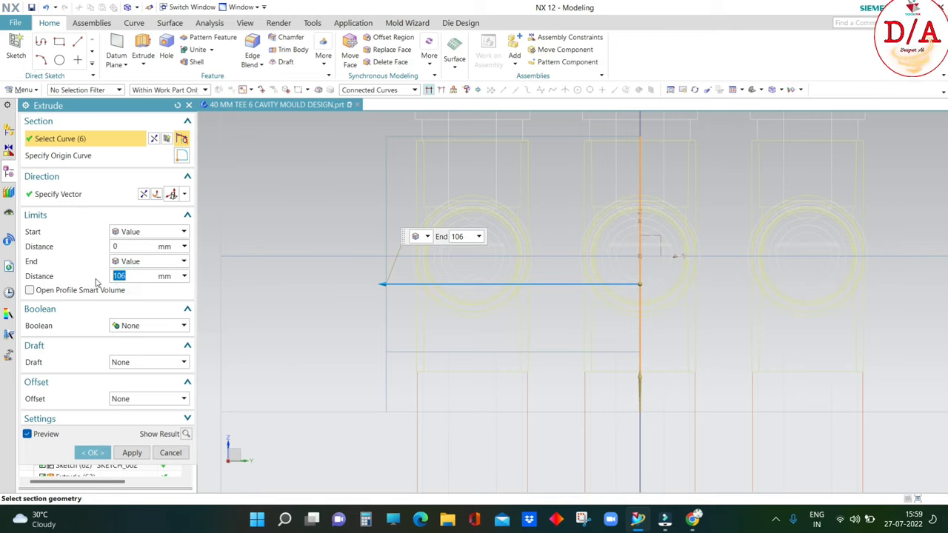
{"action": "type", "text": "110"}
{"action": "key", "text": "Return"}
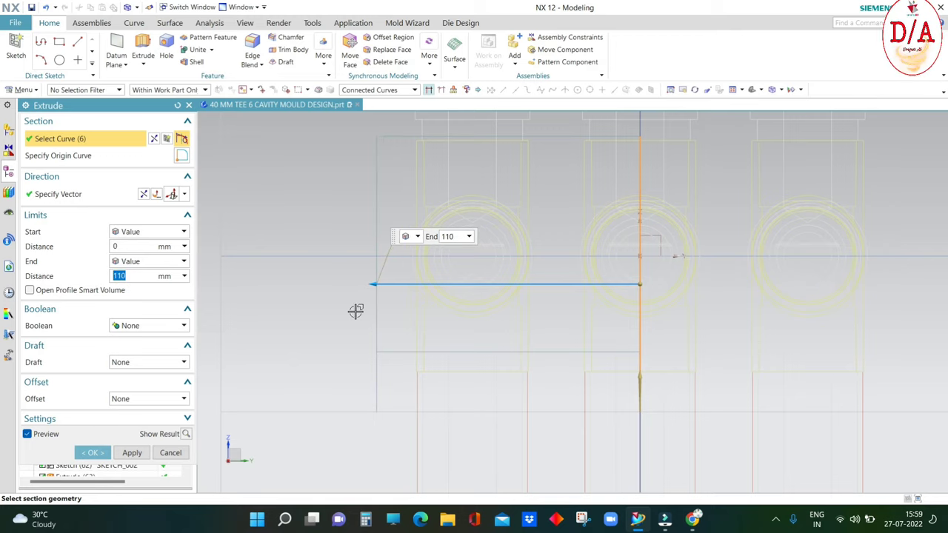
{"action": "mouse_move", "coordinate": [756, 294]}
{"action": "middle_mouse_down"}
{"action": "mouse_move", "coordinate": [614, 255]}
{"action": "mouse_move", "coordinate": [637, 267]}
{"action": "middle_mouse_up"}
{"action": "left_click", "coordinate": [146, 262]}
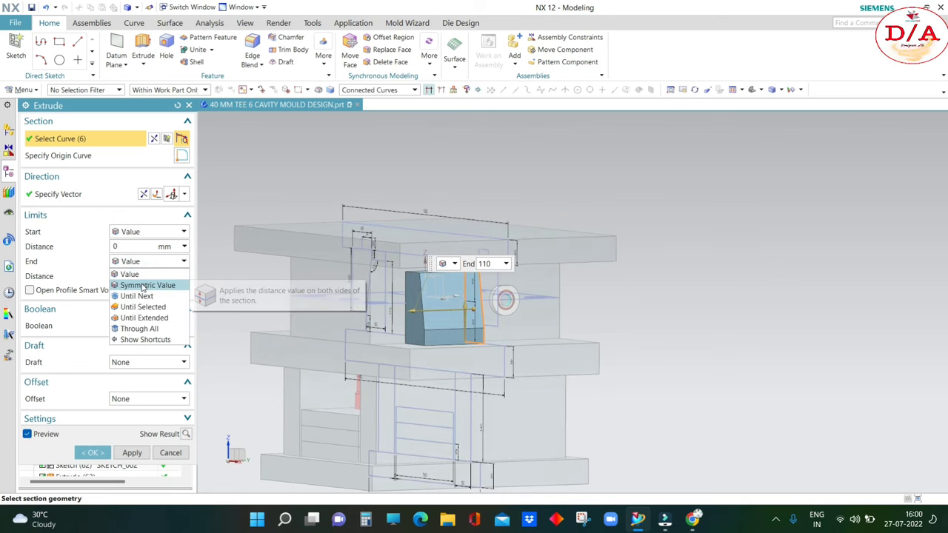
{"action": "left_click", "coordinate": [143, 287]}
{"action": "middle_click_drag", "start_coordinate": [715, 298], "coordinate": [683, 324]}
{"action": "scroll", "coordinate": [683, 323], "scroll_direction": "up", "scroll_amount": 3}
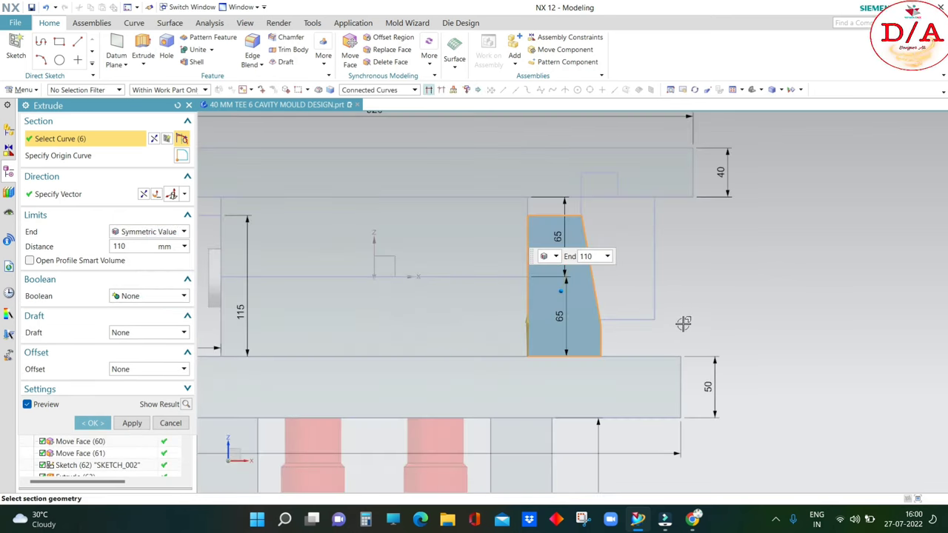
{"action": "scroll", "coordinate": [666, 326], "scroll_direction": "down", "scroll_amount": 3}
{"action": "left_click", "coordinate": [130, 425]}
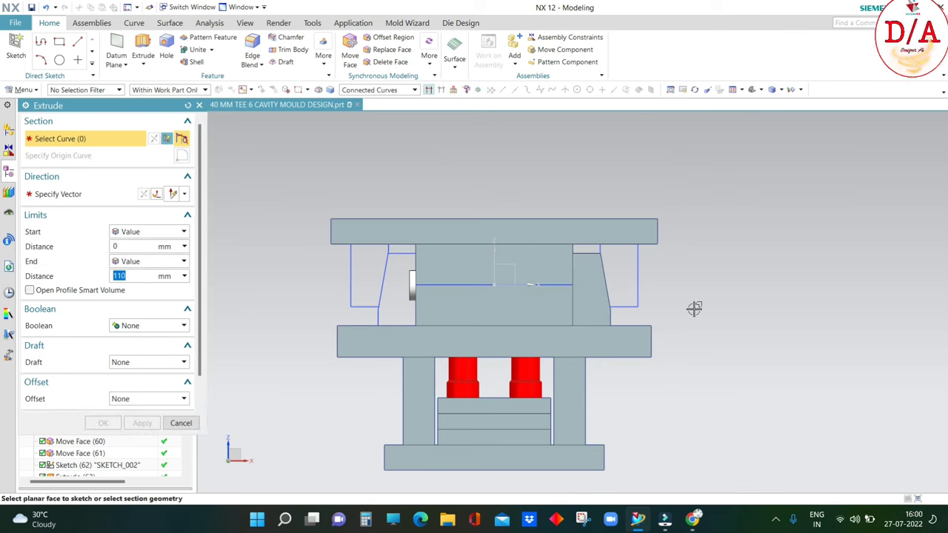
- Extrude the tapered right-side profile symmetrically to 110 mm
{"action": "mouse_move", "coordinate": [693, 310]}
{"action": "middle_mouse_down"}
{"action": "mouse_move", "coordinate": [592, 300]}
{"action": "mouse_move", "coordinate": [762, 298]}
{"action": "middle_mouse_up"}
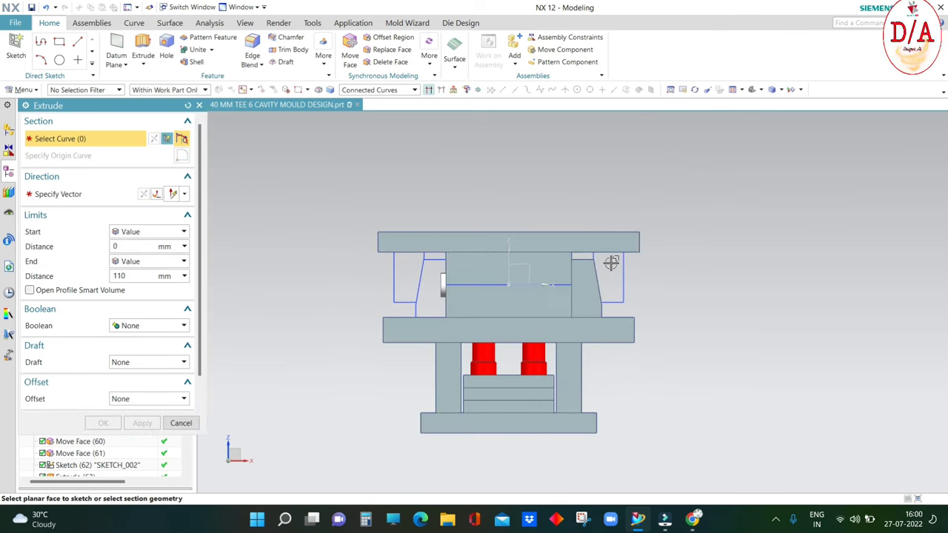
{"action": "scroll", "coordinate": [615, 266], "scroll_direction": "up", "scroll_amount": 2}
{"action": "left_click", "coordinate": [630, 282]}
{"action": "scroll", "coordinate": [616, 324], "scroll_direction": "up", "scroll_amount": 4}
{"action": "left_click", "coordinate": [586, 275]}
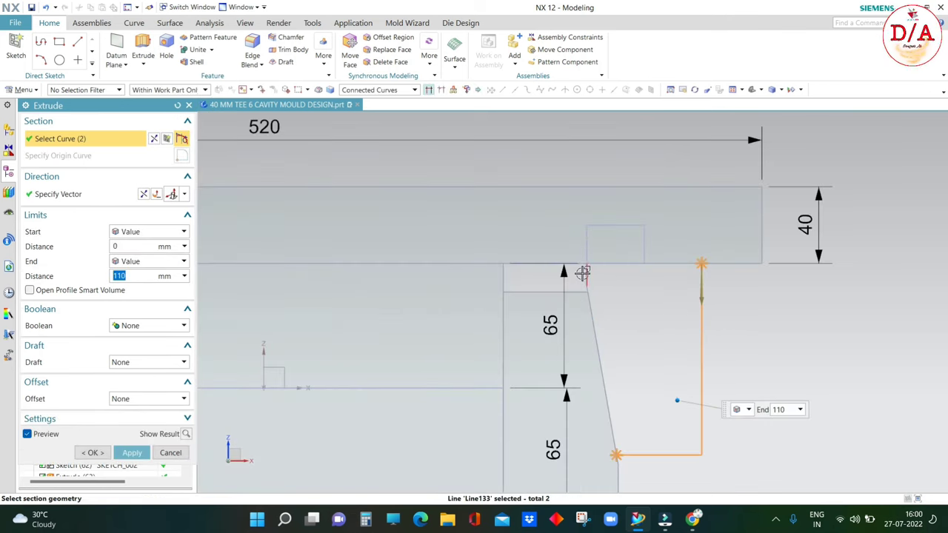
{"action": "left_click", "coordinate": [588, 234]}
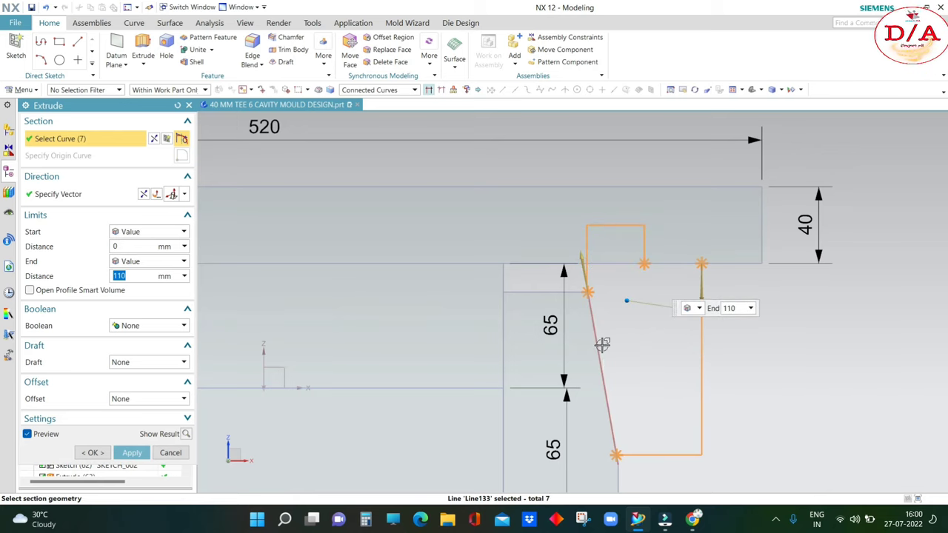
{"action": "left_click", "coordinate": [602, 344]}
{"action": "left_click", "coordinate": [686, 265]}
{"action": "scroll", "coordinate": [666, 270], "scroll_direction": "down", "scroll_amount": 2}
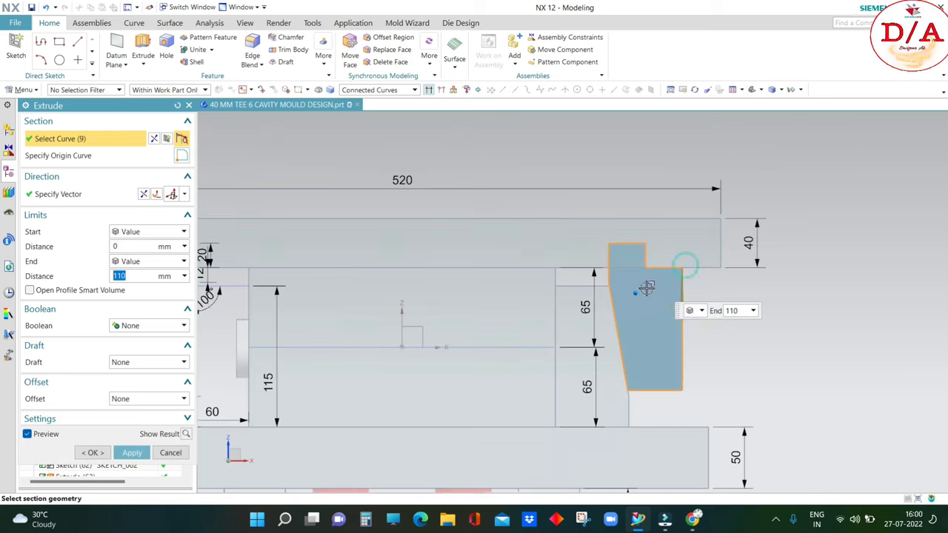
{"action": "left_click", "coordinate": [183, 261]}
{"action": "left_click", "coordinate": [148, 279]}
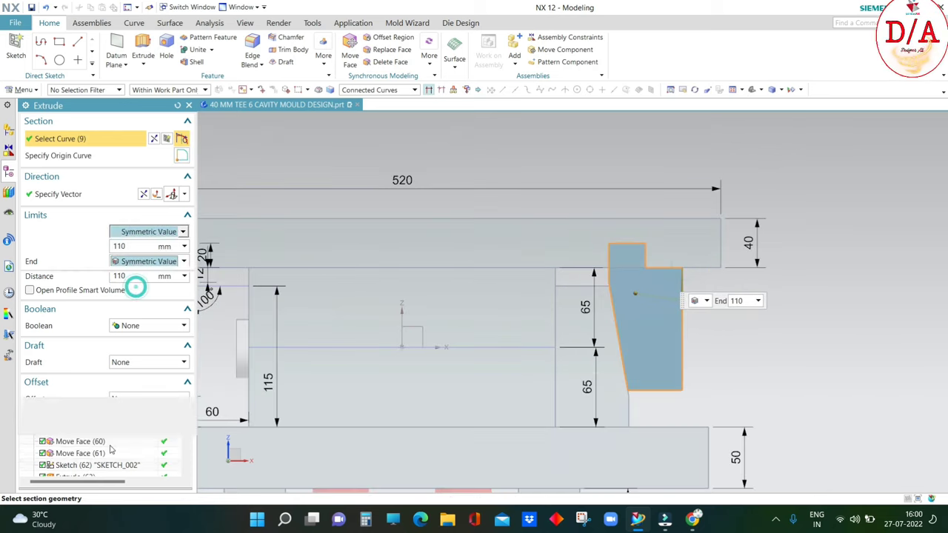
{"action": "left_click", "coordinate": [89, 423]}
- Mirror both right-side blocks across the YZ datum plane with Mirror Geometry
{"action": "middle_click_drag", "start_coordinate": [89, 423], "coordinate": [912, 278]}
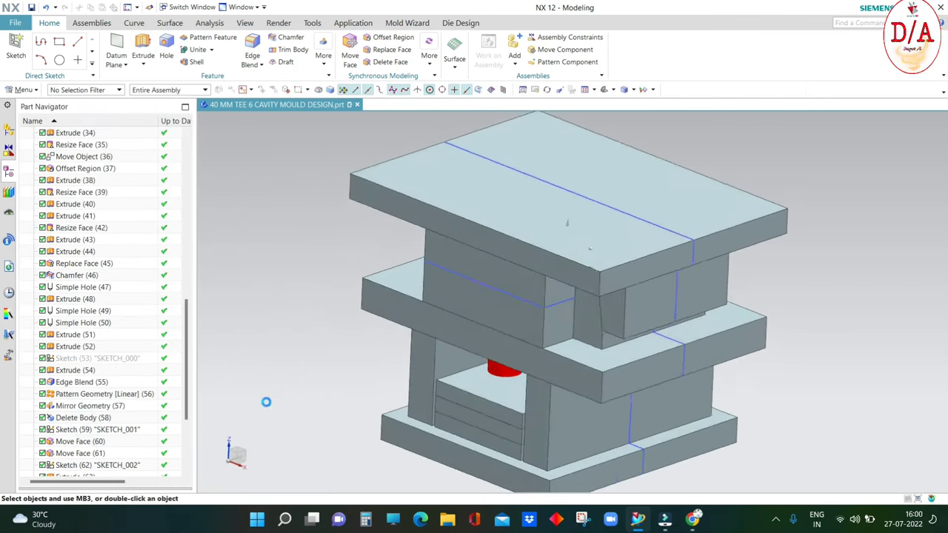
{"action": "key", "text": "F8"}
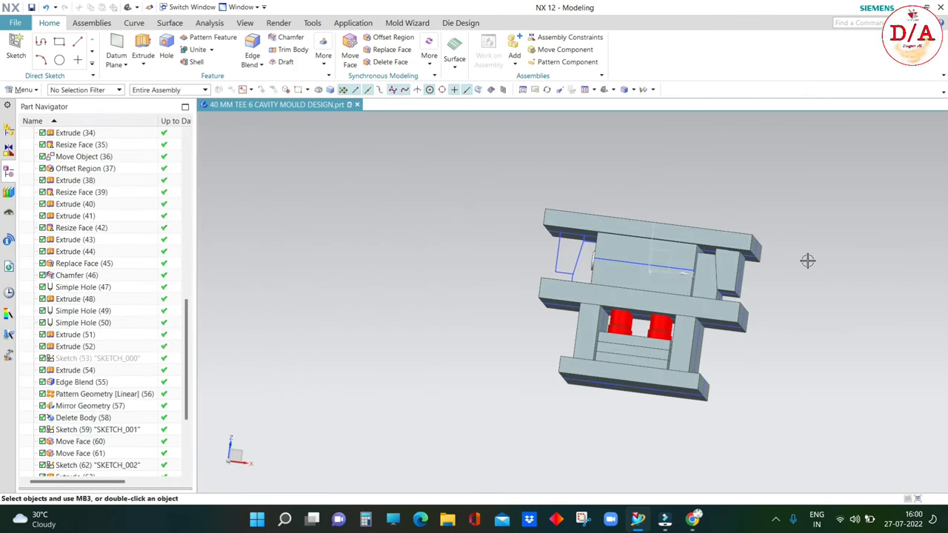
{"action": "left_click", "coordinate": [324, 42]}
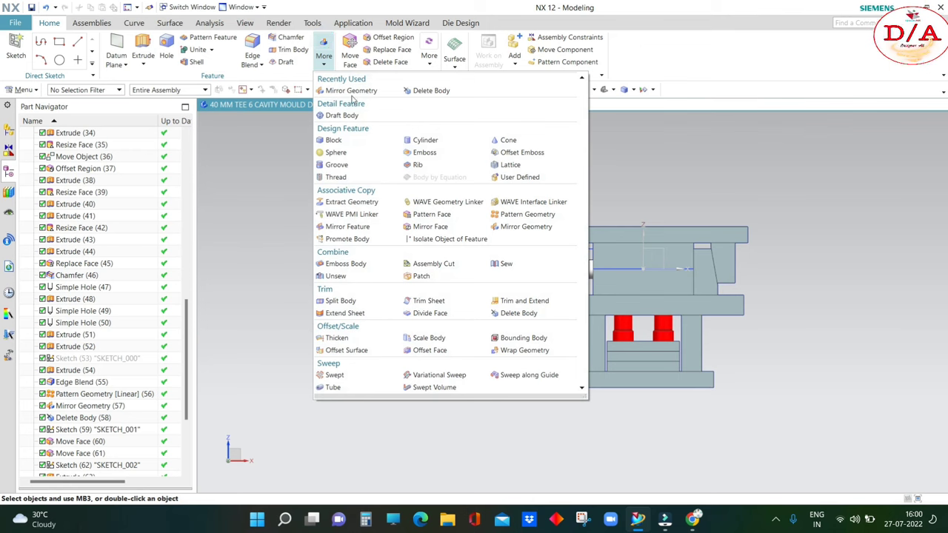
{"action": "left_click", "coordinate": [351, 92]}
{"action": "left_click", "coordinate": [666, 278]}
{"action": "left_click", "coordinate": [707, 270]}
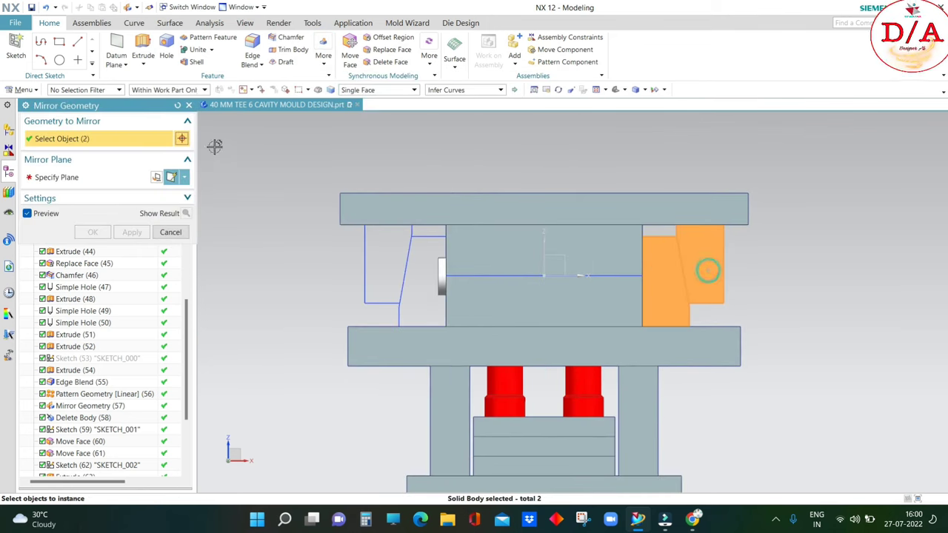
{"action": "middle_click", "coordinate": [666, 271]}
{"action": "middle_click_drag", "start_coordinate": [546, 266], "coordinate": [557, 270]}
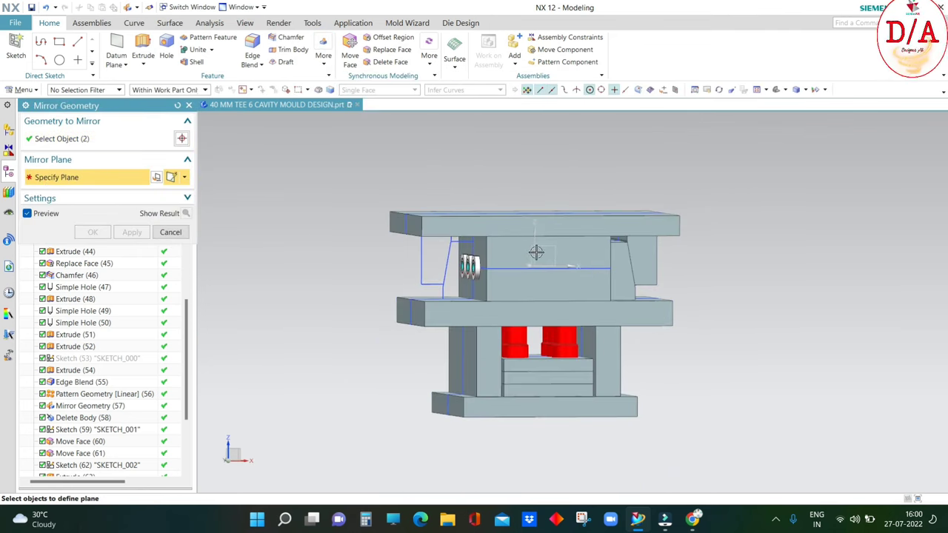
{"action": "left_click", "coordinate": [531, 250]}
{"action": "left_click", "coordinate": [91, 233]}
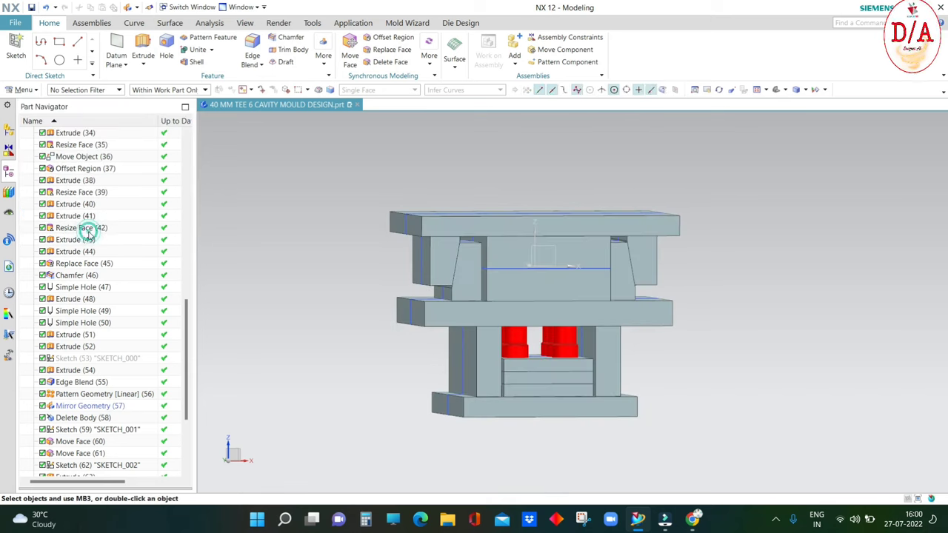
{"action": "key", "text": "Home"}
- Save the part file and orbit the mould between front and 3D views
{"action": "key", "text": "ctrl+s"}
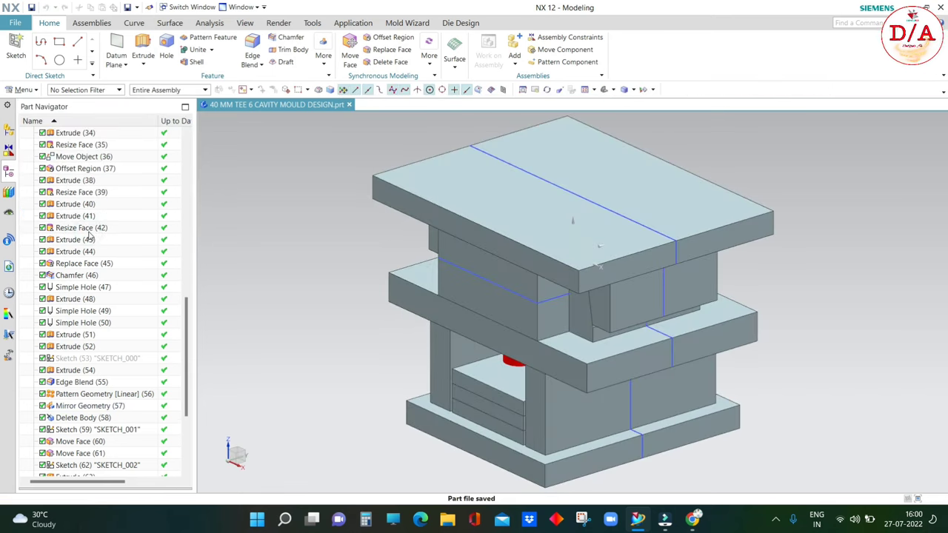
{"action": "mouse_move", "coordinate": [410, 240]}
{"action": "middle_mouse_down"}
{"action": "mouse_move", "coordinate": [717, 242]}
{"action": "mouse_move", "coordinate": [571, 271]}
{"action": "mouse_move", "coordinate": [759, 260]}
{"action": "mouse_move", "coordinate": [856, 235]}
{"action": "middle_mouse_up"}
{"action": "key", "text": "F8"}
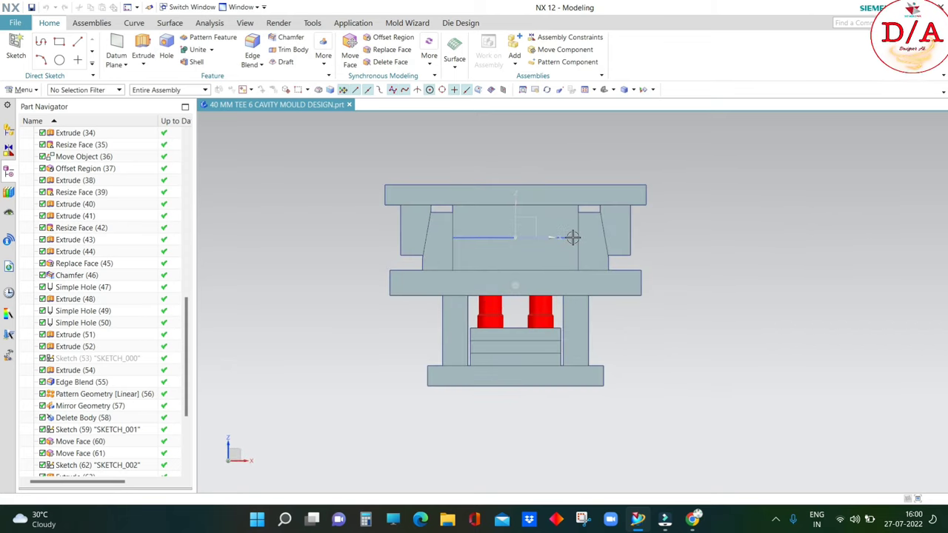
{"action": "key", "text": "Escape"}
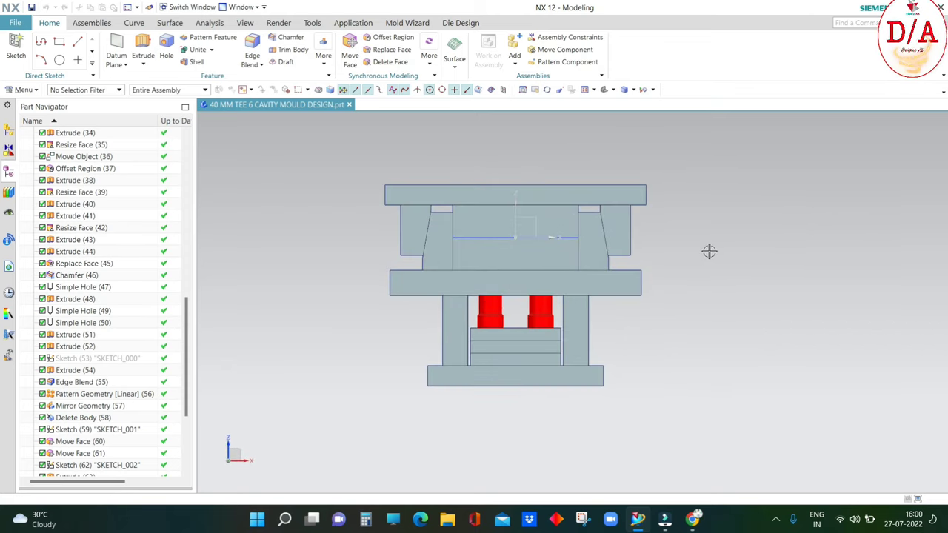
{"action": "middle_click_drag", "start_coordinate": [709, 252], "coordinate": [719, 235]}
{"action": "key", "text": "F8"}
{"action": "scroll", "coordinate": [470, 227], "scroll_direction": "up", "scroll_amount": 3}
{"action": "scroll", "coordinate": [469, 227], "scroll_direction": "down", "scroll_amount": 4}
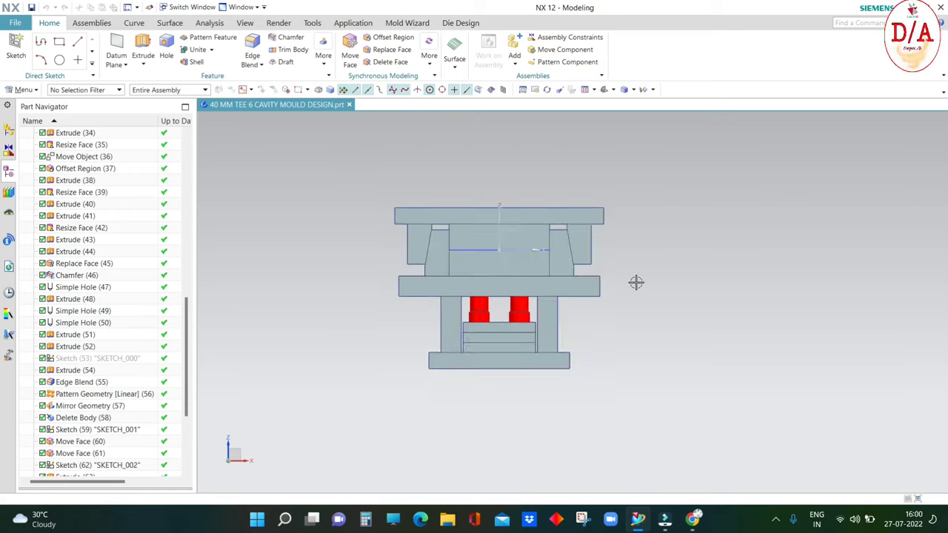
{"action": "mouse_move", "coordinate": [636, 282]}
{"action": "middle_mouse_down"}
{"action": "mouse_move", "coordinate": [656, 294]}
{"action": "mouse_move", "coordinate": [641, 292]}
{"action": "mouse_move", "coordinate": [842, 286]}
{"action": "middle_mouse_up"}
{"action": "key", "text": "F8"}
{"action": "key", "text": "Home"}
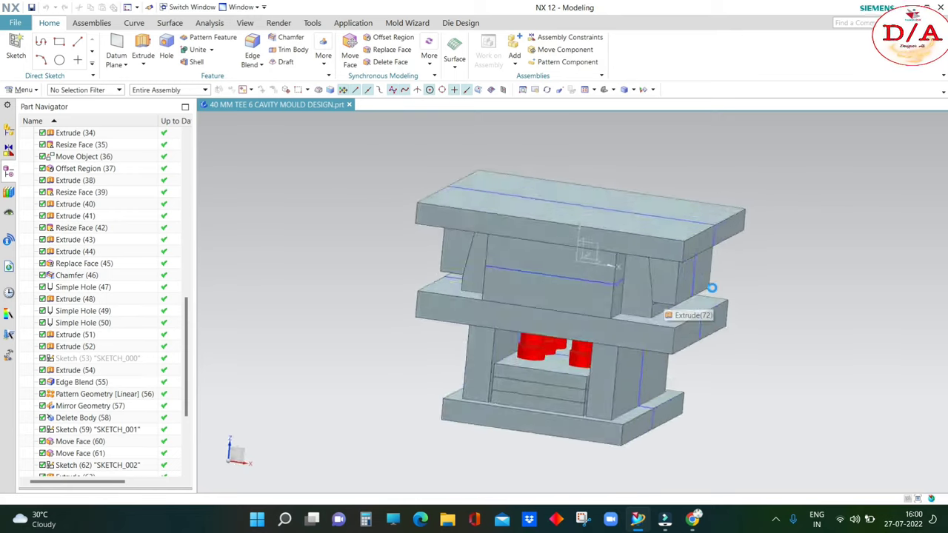
{"action": "mouse_move", "coordinate": [689, 292]}
{"action": "middle_mouse_down"}
{"action": "mouse_move", "coordinate": [667, 277]}
{"action": "mouse_move", "coordinate": [596, 171]}
{"action": "middle_mouse_up"}
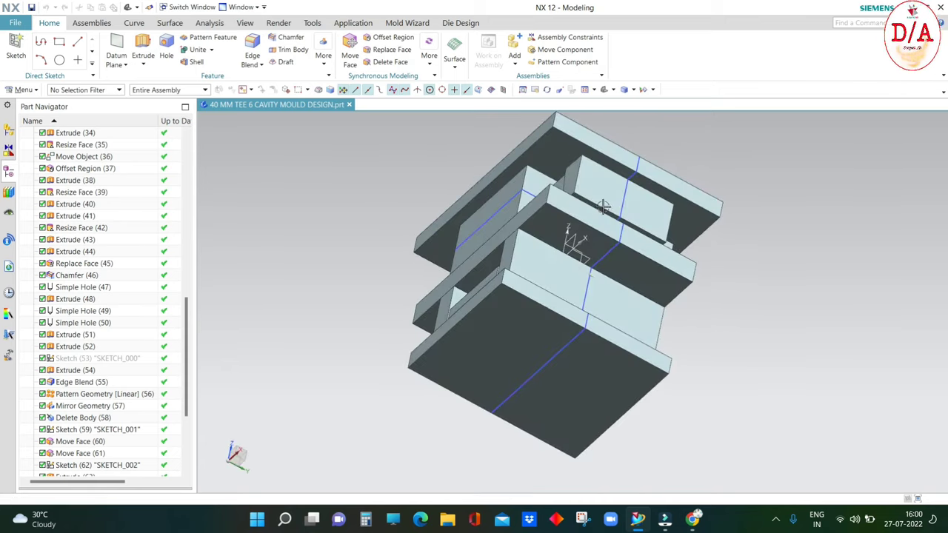
{"action": "mouse_move", "coordinate": [604, 207]}
{"action": "middle_mouse_down"}
{"action": "mouse_move", "coordinate": [731, 220]}
{"action": "mouse_move", "coordinate": [726, 239]}
{"action": "mouse_move", "coordinate": [743, 248]}
{"action": "mouse_move", "coordinate": [688, 289]}
{"action": "mouse_move", "coordinate": [676, 311]}
{"action": "mouse_move", "coordinate": [716, 306]}
{"action": "middle_mouse_up"}
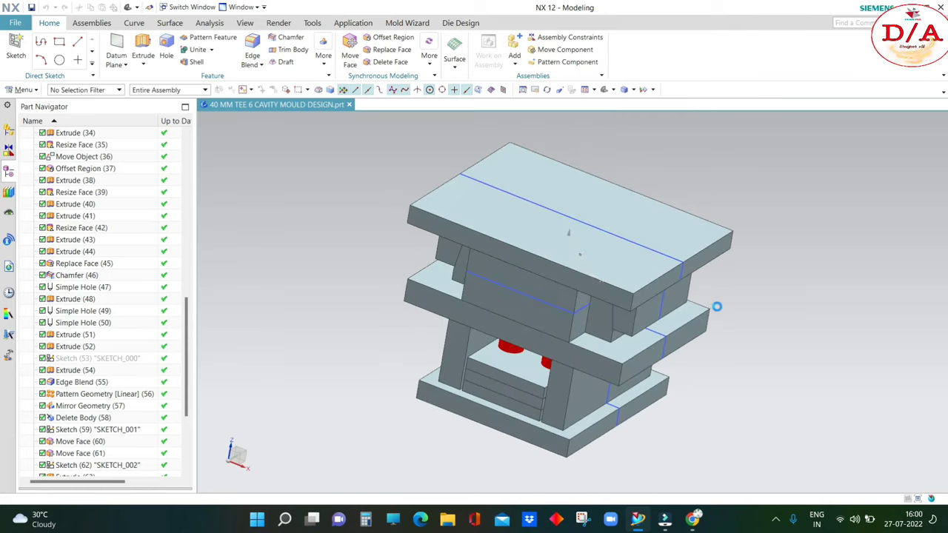
- Cut a section through the mould, inspect it from the front, then return to trimetric view
{"action": "key", "text": "ctrl+h"}
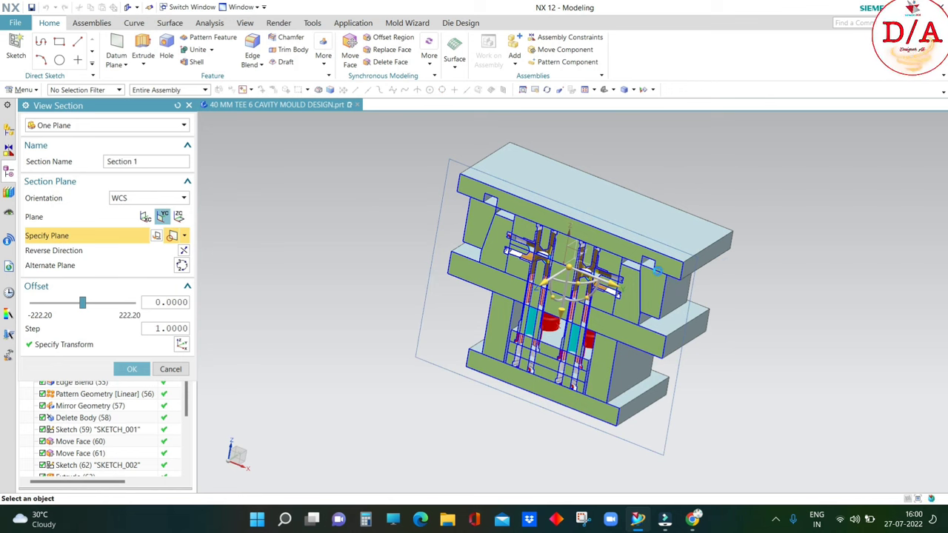
{"action": "key", "text": "F8"}
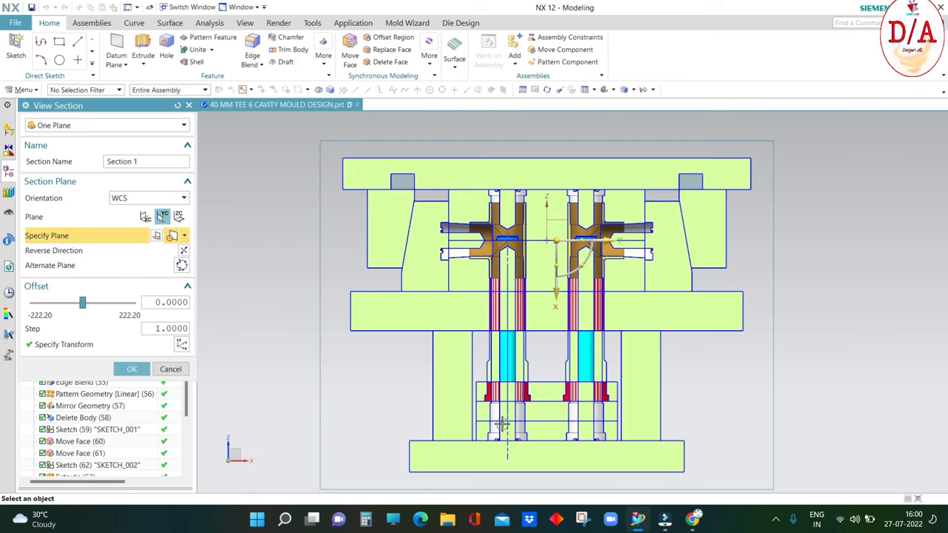
{"action": "scroll", "coordinate": [502, 424], "scroll_direction": "up", "scroll_amount": 3}
{"action": "scroll", "coordinate": [545, 434], "scroll_direction": "down", "scroll_amount": 1}
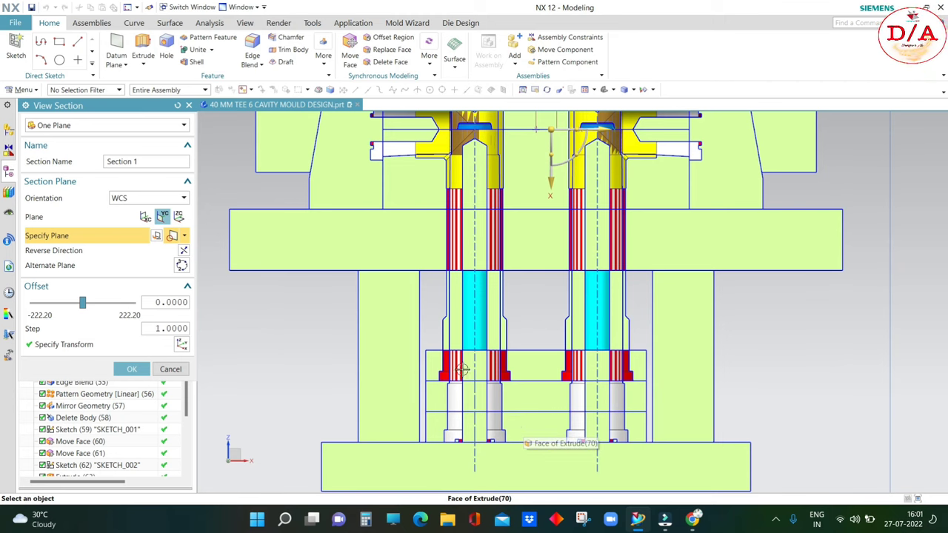
{"action": "scroll", "coordinate": [442, 353], "scroll_direction": "up", "scroll_amount": 3}
{"action": "scroll", "coordinate": [439, 391], "scroll_direction": "down", "scroll_amount": 3}
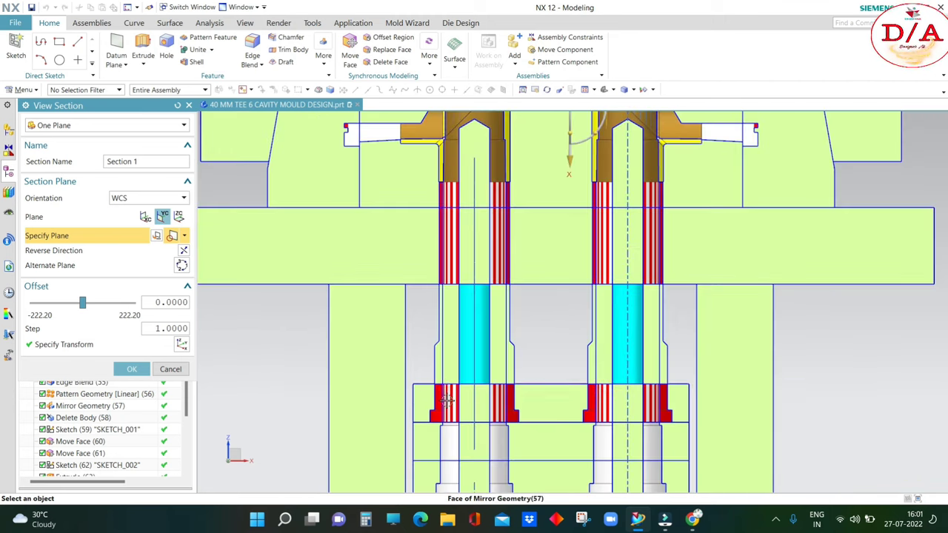
{"action": "scroll", "coordinate": [493, 298], "scroll_direction": "down", "scroll_amount": 2}
{"action": "scroll", "coordinate": [450, 212], "scroll_direction": "up", "scroll_amount": 2}
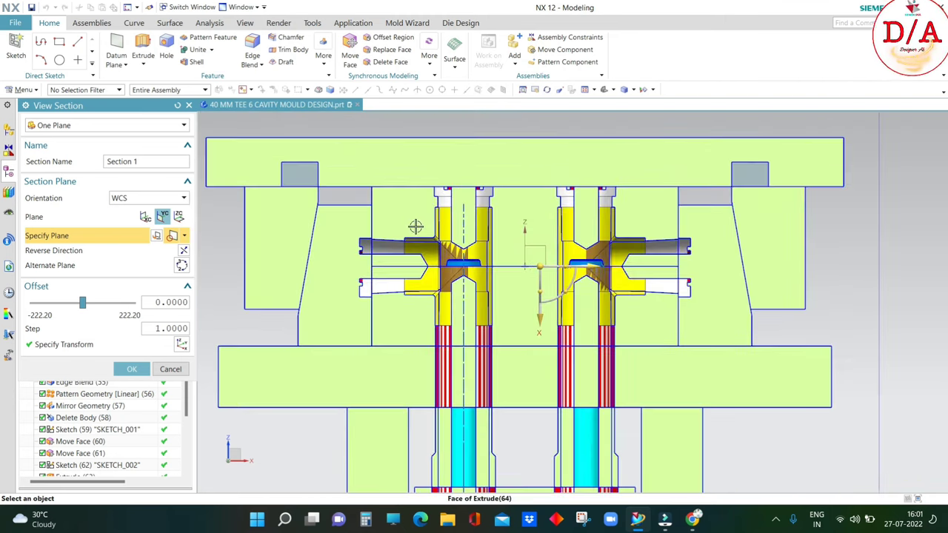
{"action": "scroll", "coordinate": [626, 280], "scroll_direction": "down", "scroll_amount": 2}
{"action": "scroll", "coordinate": [627, 259], "scroll_direction": "up", "scroll_amount": 2}
{"action": "scroll", "coordinate": [614, 282], "scroll_direction": "down", "scroll_amount": 2}
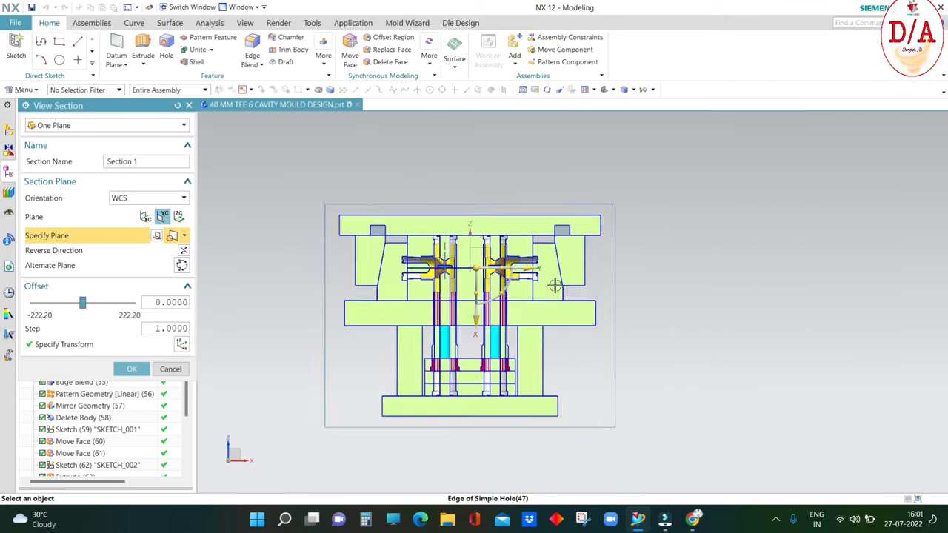
{"action": "scroll", "coordinate": [650, 276], "scroll_direction": "down", "scroll_amount": 1}
{"action": "key", "text": "Escape"}
{"action": "key", "text": "Home"}
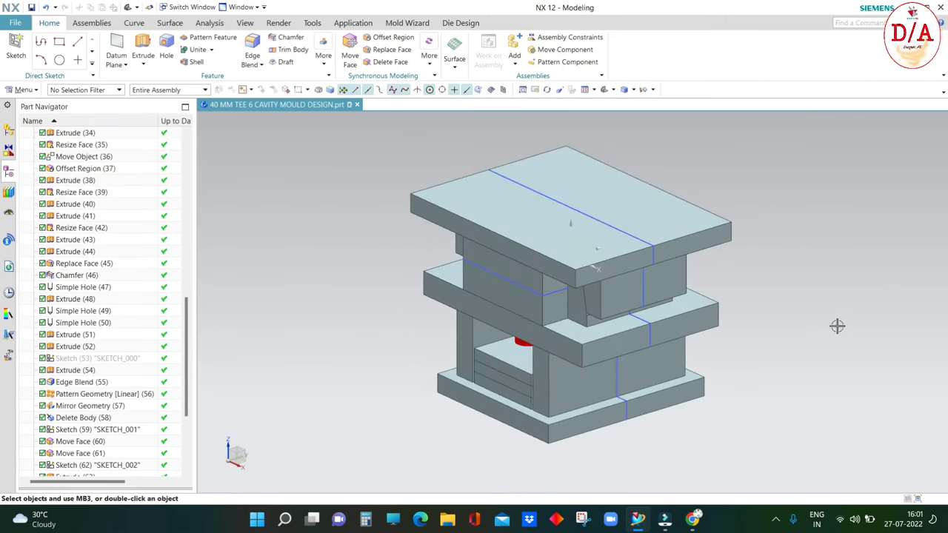
{"action": "key", "text": "ctrl+shift+i"}
- Hide every body except the two side slider blocks
{"action": "left_click", "coordinate": [656, 208]}
{"action": "mouse_move", "coordinate": [728, 262]}
{"action": "middle_mouse_down"}
{"action": "mouse_move", "coordinate": [747, 273]}
{"action": "mouse_move", "coordinate": [681, 307]}
{"action": "middle_mouse_up"}
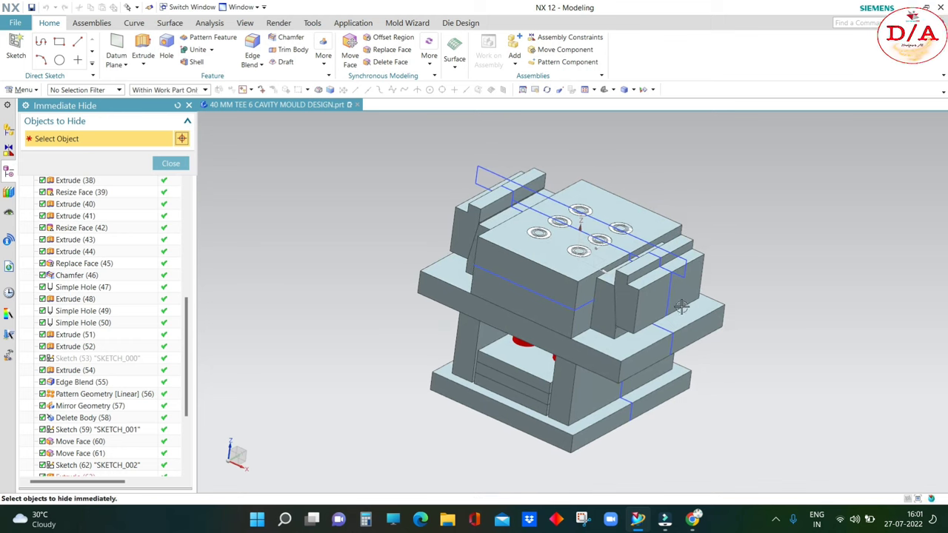
{"action": "key", "text": "ctrl+b"}
{"action": "scroll", "coordinate": [681, 308], "scroll_direction": "up", "scroll_amount": 2}
{"action": "left_click", "coordinate": [634, 296]}
{"action": "scroll", "coordinate": [372, 190], "scroll_direction": "down", "scroll_amount": 2}
{"action": "left_click", "coordinate": [372, 189]}
{"action": "scroll", "coordinate": [368, 186], "scroll_direction": "down", "scroll_amount": 1}
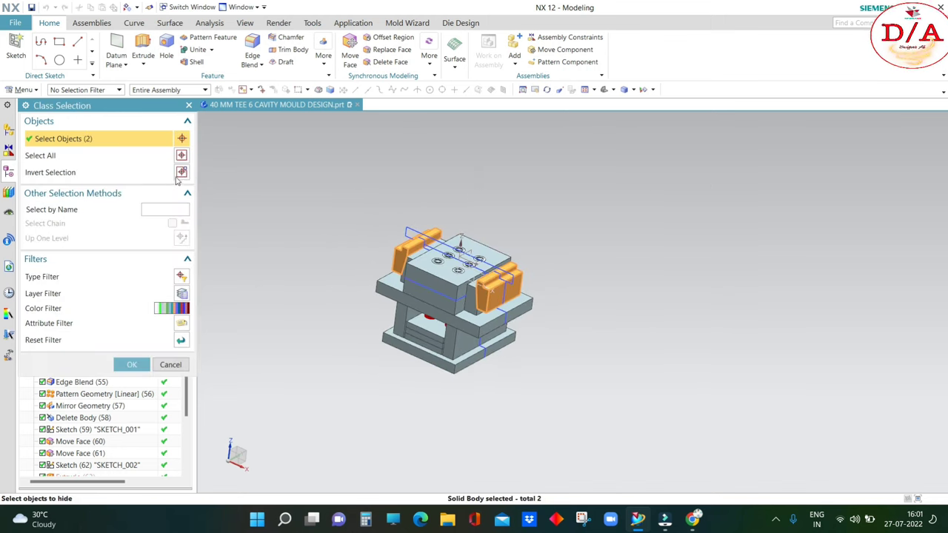
{"action": "left_click", "coordinate": [182, 172]}
{"action": "left_click", "coordinate": [131, 363]}
{"action": "key", "text": "Escape"}
- Delete the mirrored slider copy, Mirror Geometry (74)
{"action": "scroll", "coordinate": [608, 289], "scroll_direction": "up", "scroll_amount": 2}
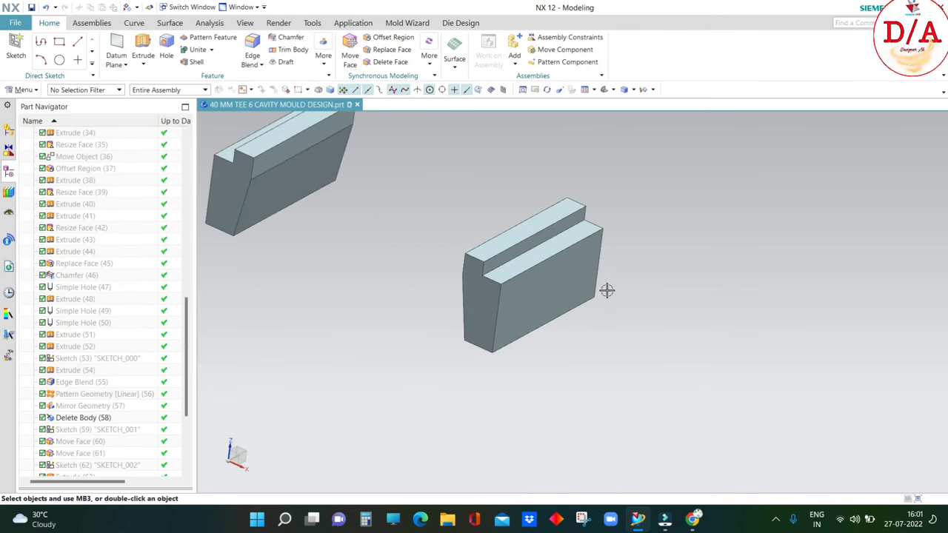
{"action": "scroll", "coordinate": [600, 326], "scroll_direction": "down", "scroll_amount": 2}
{"action": "left_click", "coordinate": [70, 466]}
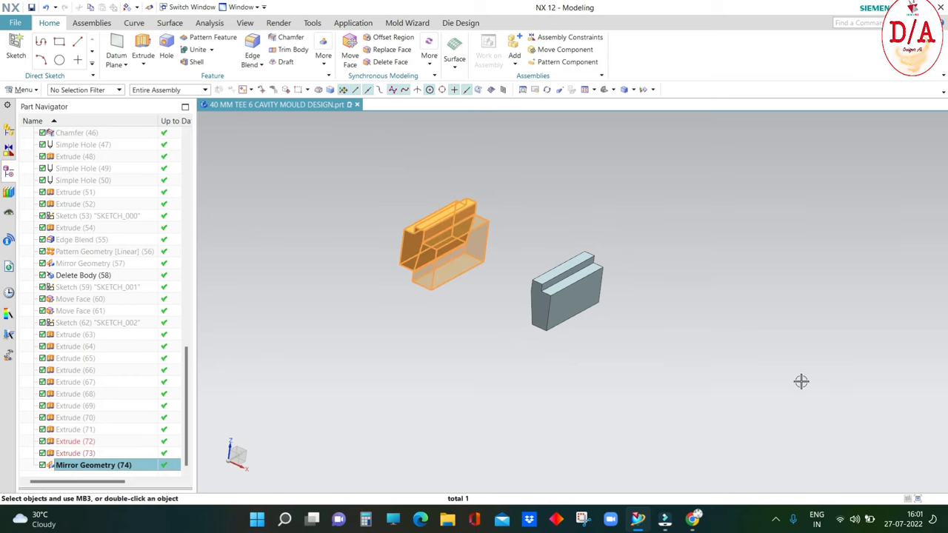
{"action": "key", "text": "Delete"}
- Show all bodies again, then hide everything except the remaining slider
{"action": "key", "text": "ctrl+shift+u"}
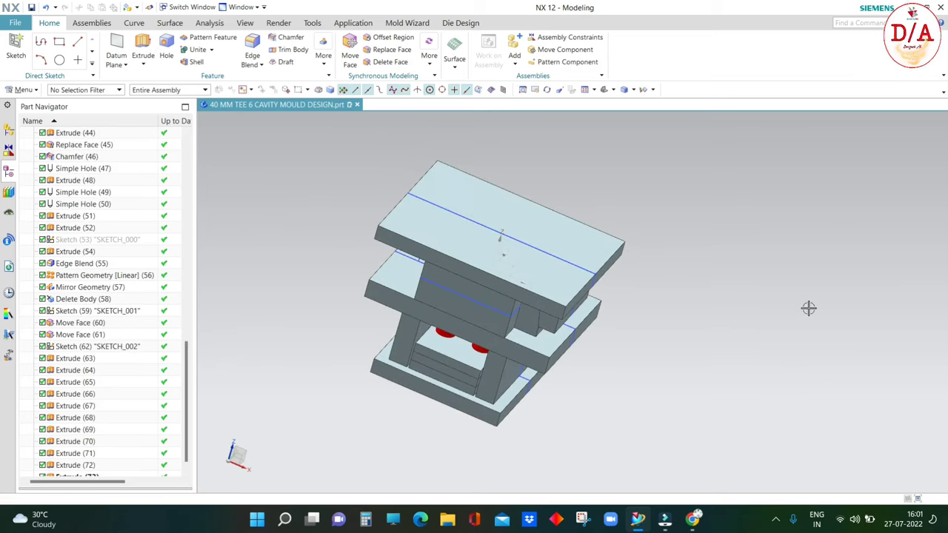
{"action": "key", "text": "ctrl+alt+f"}
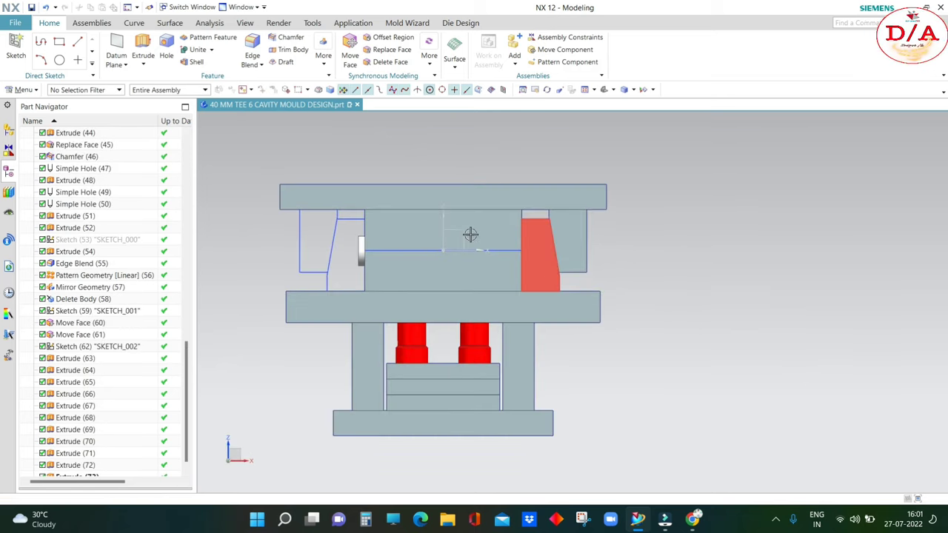
{"action": "middle_click_drag", "start_coordinate": [642, 267], "coordinate": [633, 337]}
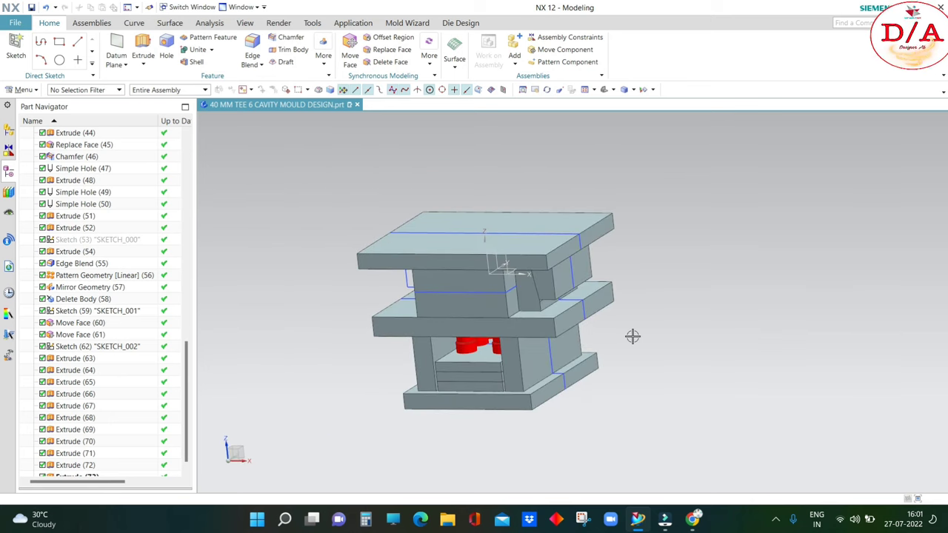
{"action": "key", "text": "ctrl+b"}
{"action": "scroll", "coordinate": [550, 285], "scroll_direction": "up", "scroll_amount": 3}
{"action": "left_click", "coordinate": [550, 285]}
{"action": "scroll", "coordinate": [550, 285], "scroll_direction": "down", "scroll_amount": 2}
{"action": "scroll", "coordinate": [550, 285], "scroll_direction": "down", "scroll_amount": 2}
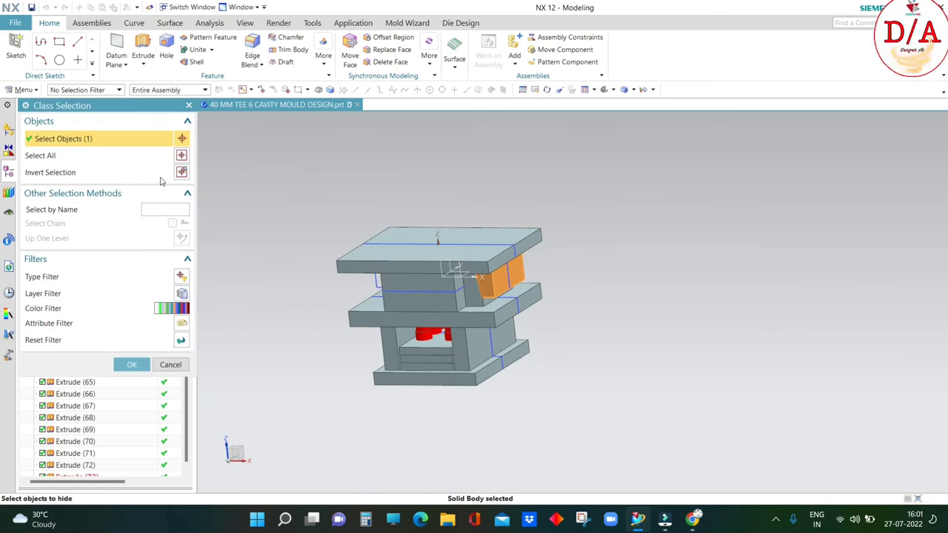
{"action": "left_click", "coordinate": [180, 172]}
{"action": "left_click", "coordinate": [132, 365]}
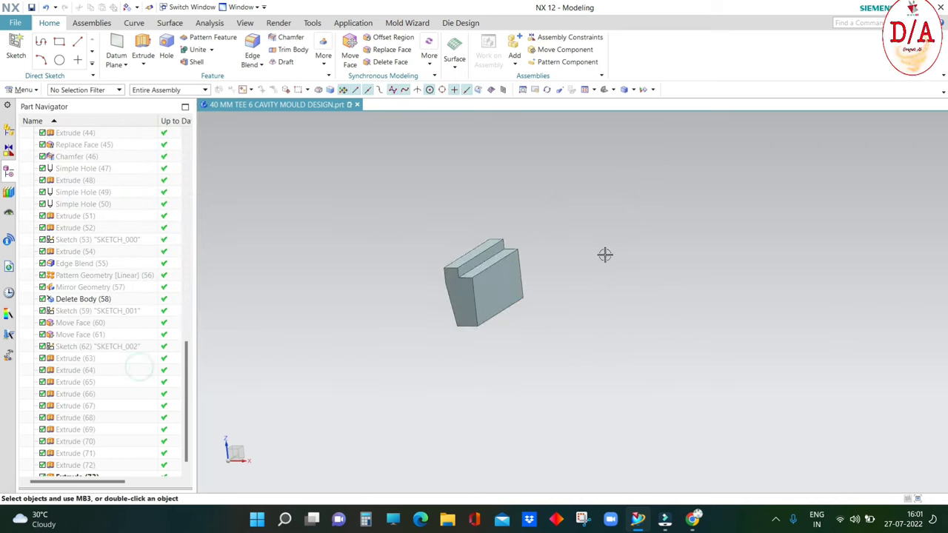
{"action": "left_click", "coordinate": [324, 58]}
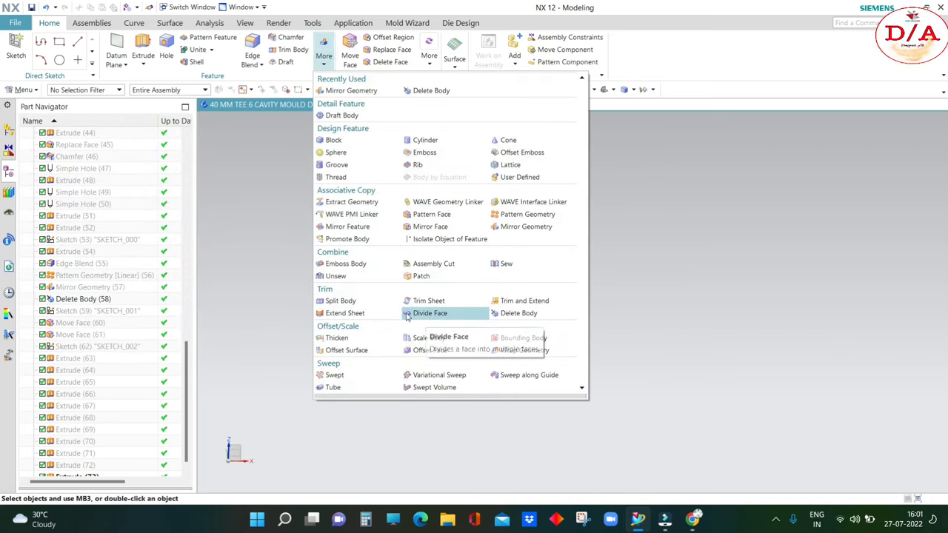
- Set up Split Body on the slider, using a new plane on its top face as the tool
{"action": "left_click", "coordinate": [340, 300]}
{"action": "left_click", "coordinate": [485, 281]}
{"action": "left_click", "coordinate": [96, 192]}
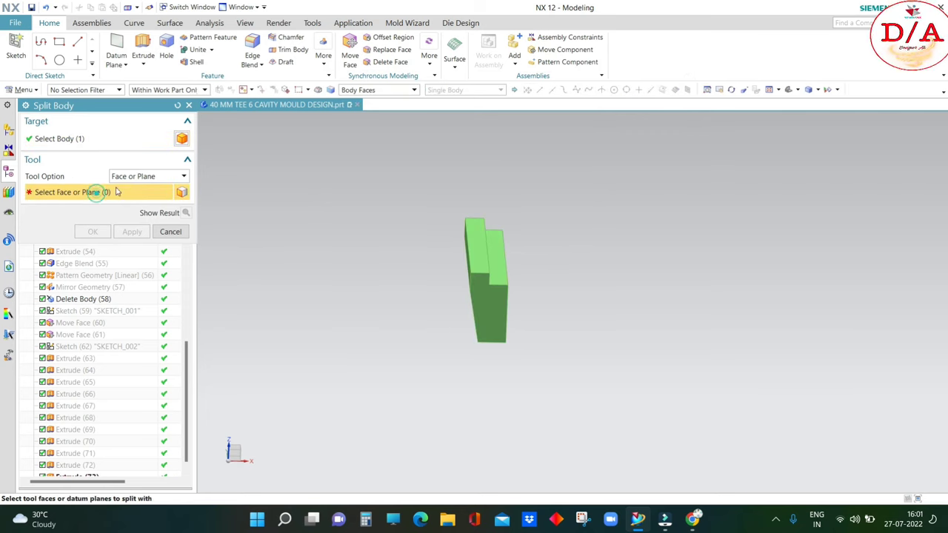
{"action": "left_click", "coordinate": [148, 176]}
{"action": "left_click", "coordinate": [141, 188]}
{"action": "middle_click_drag", "start_coordinate": [666, 270], "coordinate": [491, 256]}
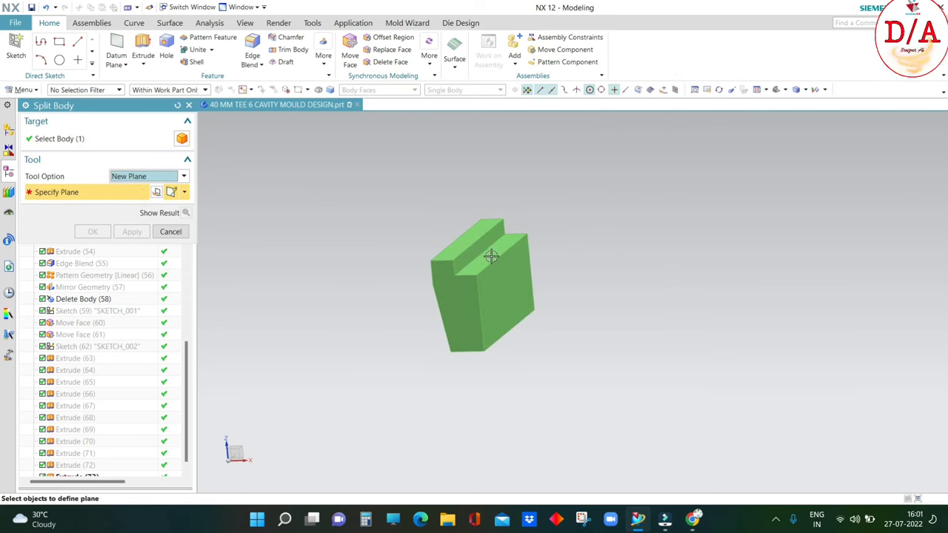
{"action": "left_click", "coordinate": [491, 257]}
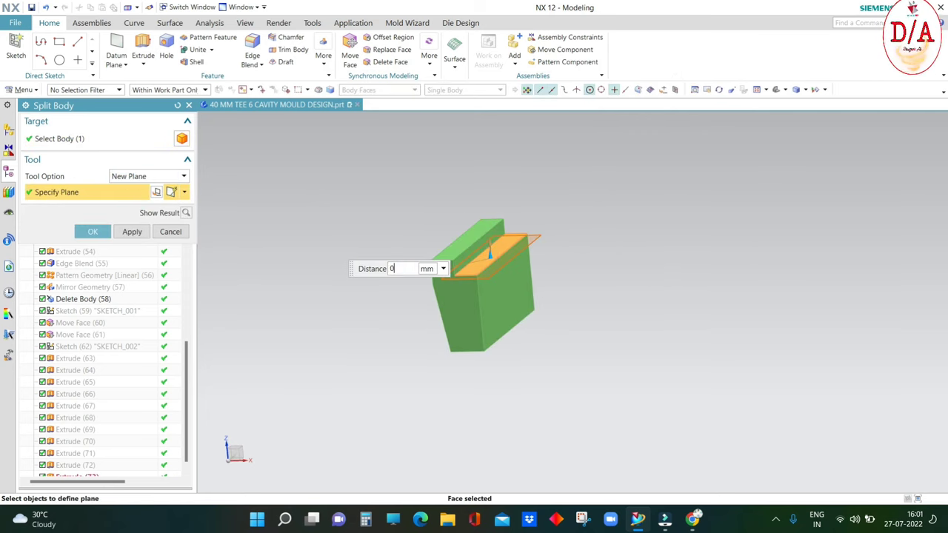
- Confirm the split, then offset the slider's end faces by 15 mm
{"action": "left_click", "coordinate": [93, 232]}
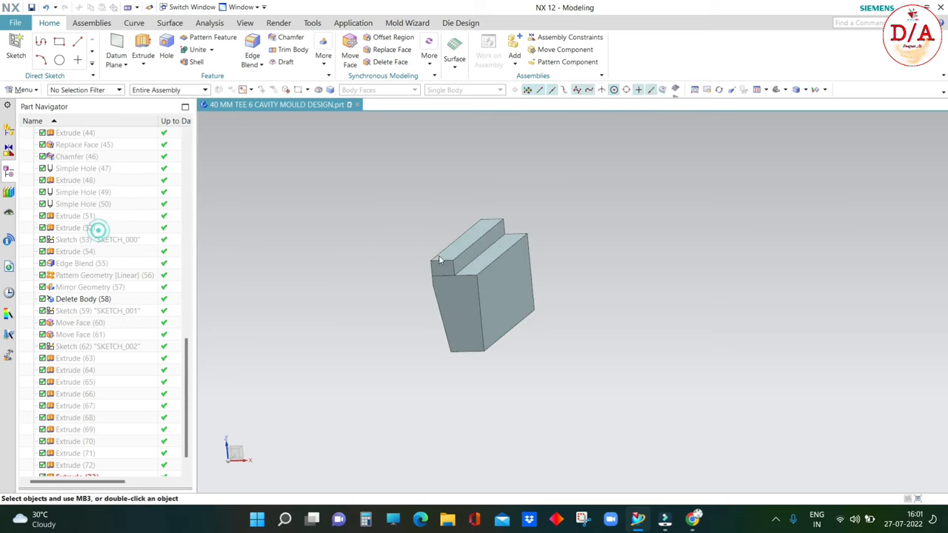
{"action": "left_click", "coordinate": [377, 38]}
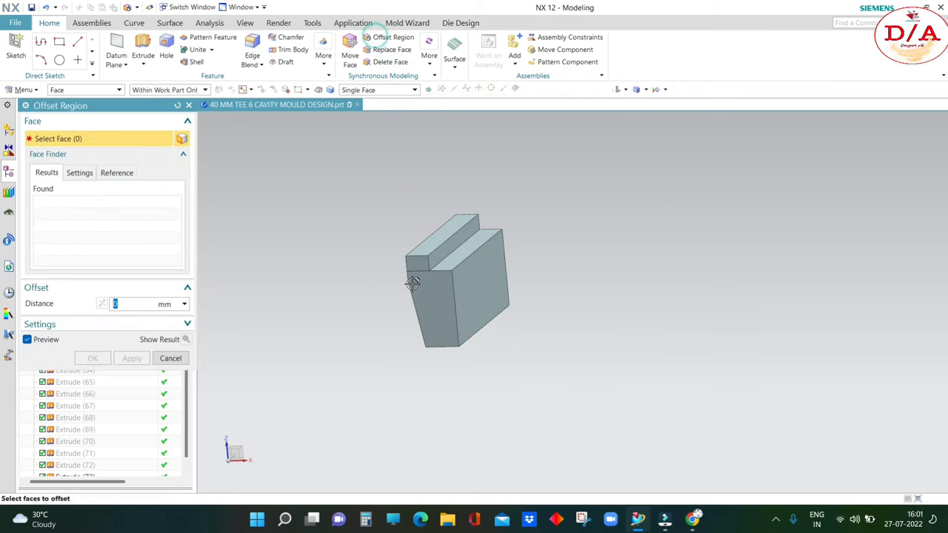
{"action": "scroll", "coordinate": [429, 255], "scroll_direction": "up", "scroll_amount": 3}
{"action": "left_click", "coordinate": [423, 253]}
{"action": "mouse_move", "coordinate": [424, 253]}
{"action": "middle_mouse_down"}
{"action": "mouse_move", "coordinate": [525, 279]}
{"action": "mouse_move", "coordinate": [469, 279]}
{"action": "mouse_move", "coordinate": [478, 240]}
{"action": "middle_mouse_up"}
{"action": "left_click", "coordinate": [122, 303]}
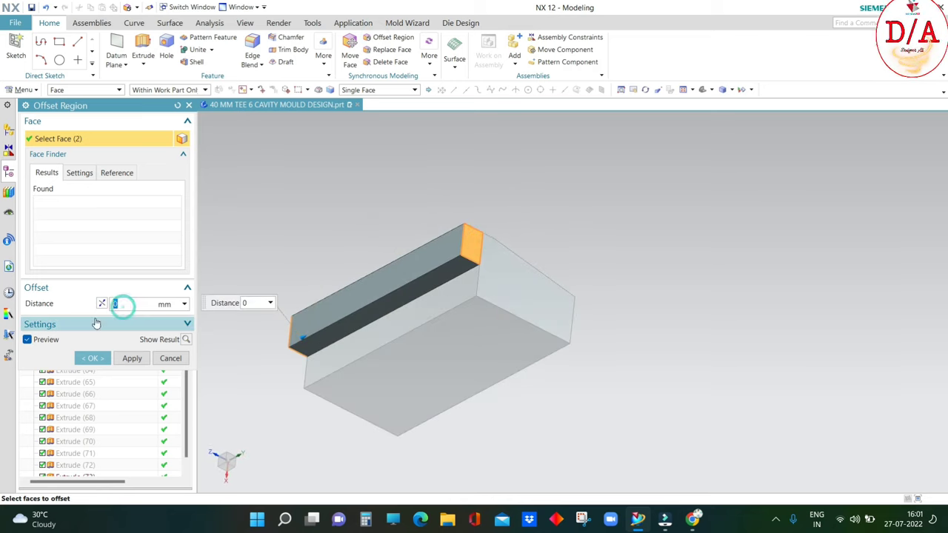
{"action": "type", "text": "15"}
{"action": "key", "text": "Return"}
{"action": "left_click", "coordinate": [86, 359]}
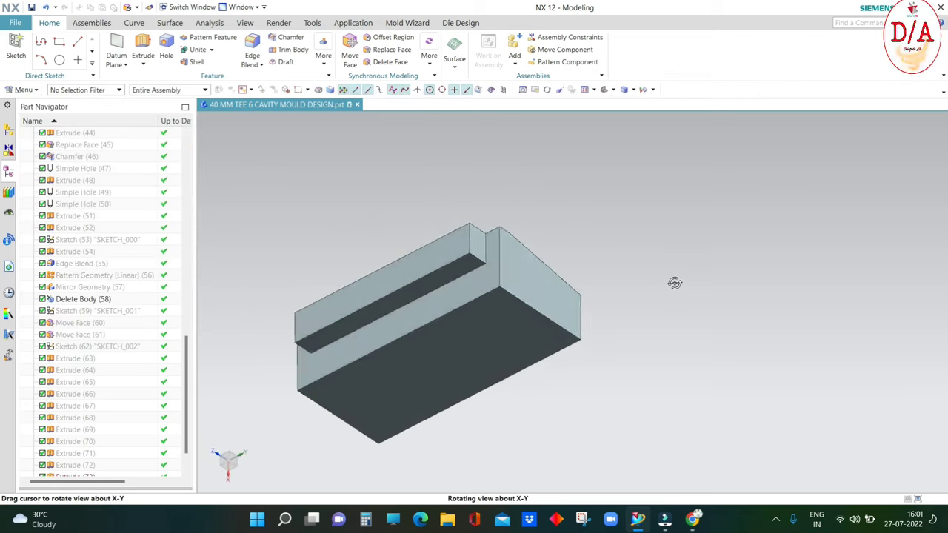
{"action": "middle_click_drag", "start_coordinate": [673, 281], "coordinate": [308, 38]}
- Unite the two split slider pieces into one body and inspect the result
{"action": "left_click", "coordinate": [198, 49]}
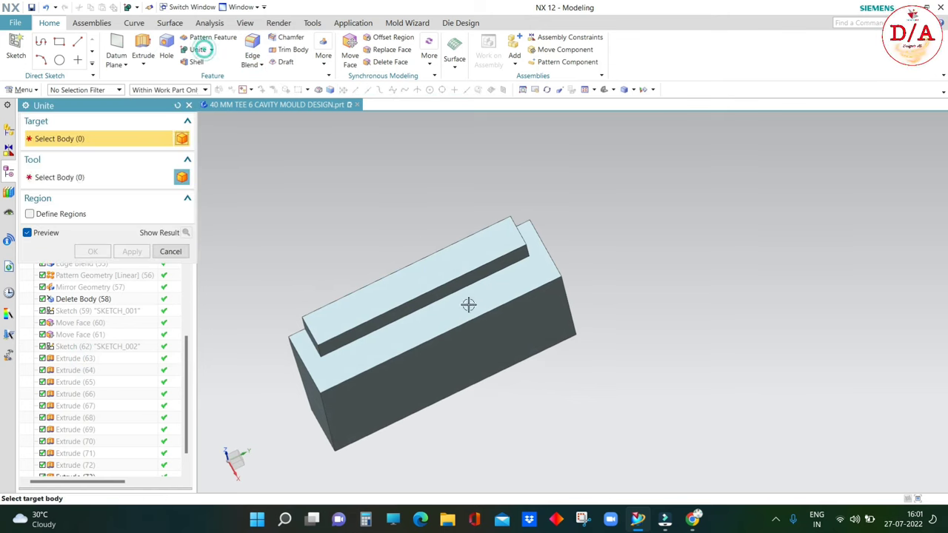
{"action": "left_click", "coordinate": [467, 304]}
{"action": "left_click", "coordinate": [448, 275]}
{"action": "left_click", "coordinate": [90, 251]}
{"action": "key", "text": "Home"}
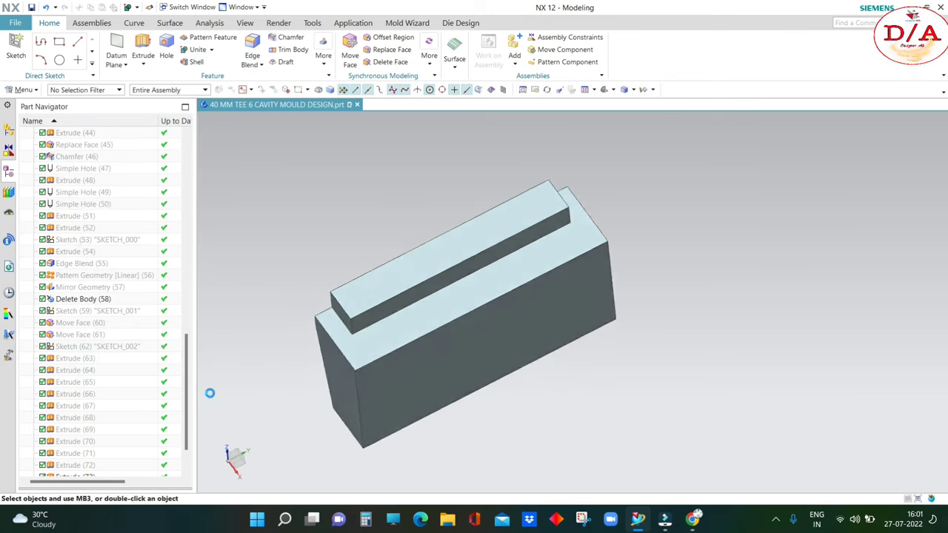
{"action": "mouse_move", "coordinate": [464, 167]}
{"action": "middle_mouse_down"}
{"action": "mouse_move", "coordinate": [599, 249]}
{"action": "mouse_move", "coordinate": [610, 231]}
{"action": "mouse_move", "coordinate": [609, 281]}
{"action": "middle_mouse_up"}
{"action": "scroll", "coordinate": [610, 276], "scroll_direction": "up", "scroll_amount": 5}
{"action": "mouse_move", "coordinate": [817, 214]}
{"action": "middle_mouse_down"}
{"action": "mouse_move", "coordinate": [550, 226]}
{"action": "mouse_move", "coordinate": [567, 169]}
{"action": "mouse_move", "coordinate": [689, 212]}
{"action": "middle_mouse_up"}
- Switch between side, front and oblique views, ending on a flat side view of the mould
{"action": "key", "text": "ctrl+alt+r"}
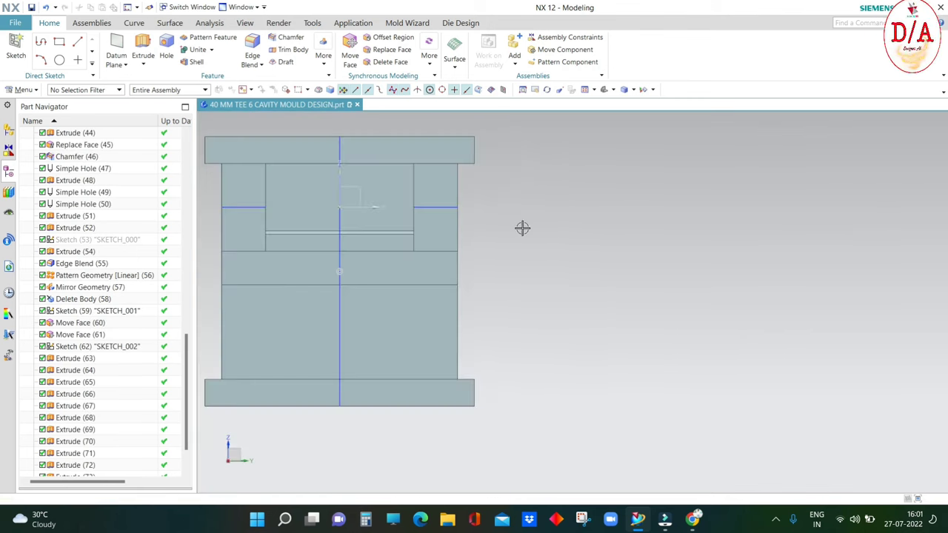
{"action": "mouse_move", "coordinate": [654, 248]}
{"action": "middle_mouse_down"}
{"action": "mouse_move", "coordinate": [681, 259]}
{"action": "mouse_move", "coordinate": [650, 250]}
{"action": "middle_mouse_up"}
{"action": "scroll", "coordinate": [681, 259], "scroll_direction": "up", "scroll_amount": 3}
{"action": "scroll", "coordinate": [637, 241], "scroll_direction": "down", "scroll_amount": 4}
{"action": "key", "text": "ctrl+alt+f"}
{"action": "mouse_move", "coordinate": [594, 266]}
{"action": "middle_mouse_down"}
{"action": "mouse_move", "coordinate": [563, 227]}
{"action": "mouse_move", "coordinate": [662, 220]}
{"action": "middle_mouse_up"}
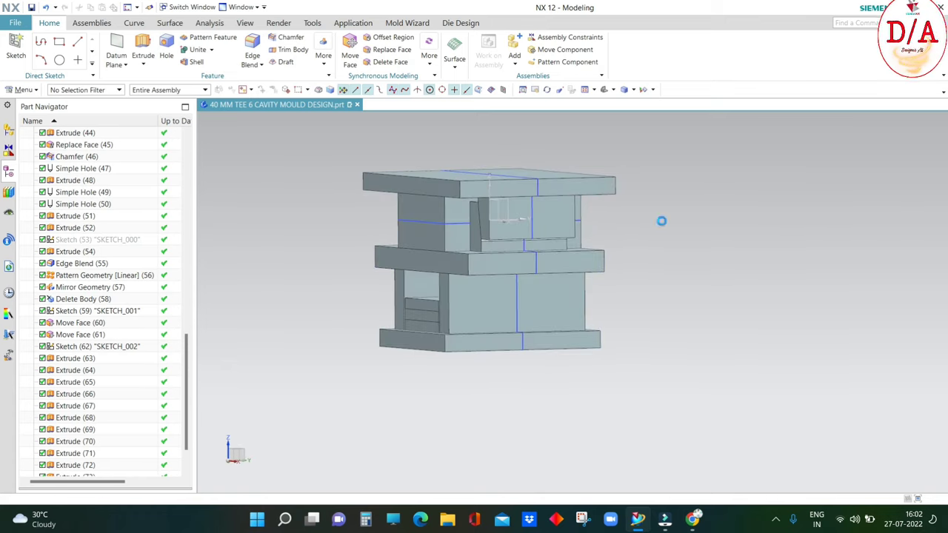
{"action": "key", "text": "ctrl+alt+r"}
- Start a new sketch on the front plate face of the mould
{"action": "left_click", "coordinate": [14, 53]}
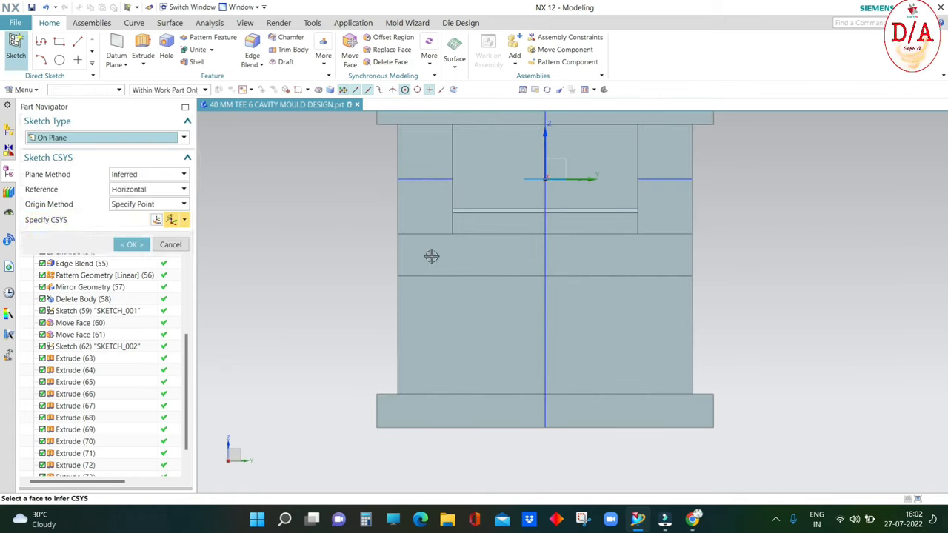
{"action": "scroll", "coordinate": [474, 258], "scroll_direction": "down", "scroll_amount": 2}
{"action": "middle_click_drag", "start_coordinate": [514, 259], "coordinate": [446, 255]}
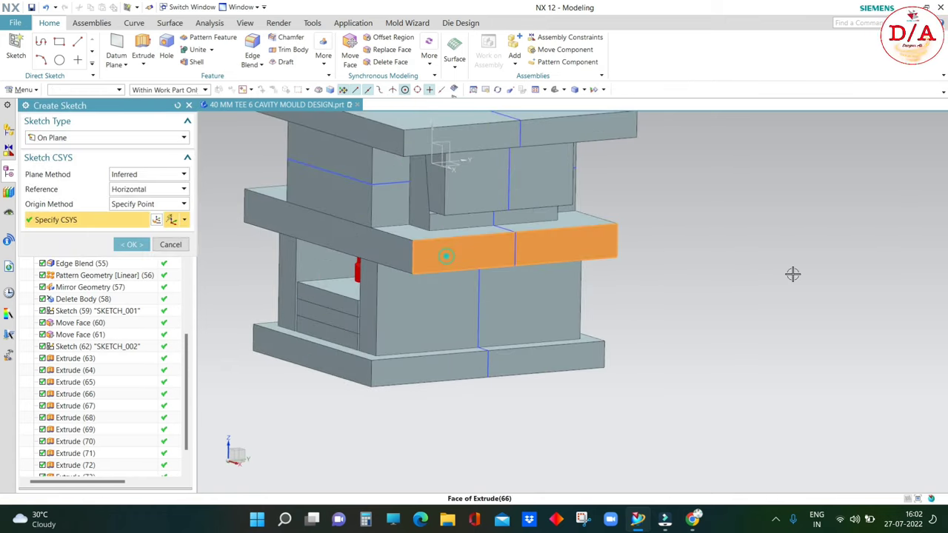
{"action": "left_click", "coordinate": [445, 255]}
{"action": "middle_click", "coordinate": [593, 250]}
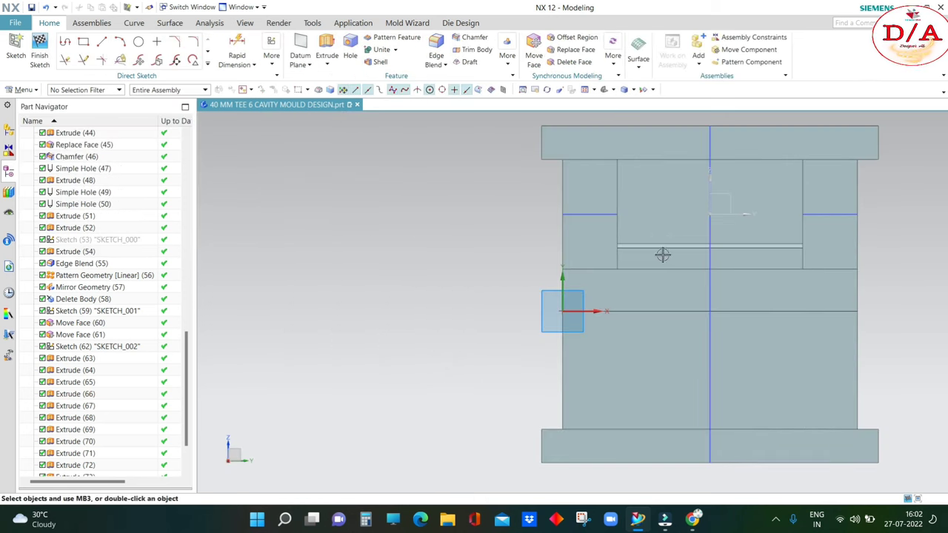
- Draw a rectangle on the plate face in the sketch
{"action": "left_click", "coordinate": [83, 43]}
{"action": "scroll", "coordinate": [529, 234], "scroll_direction": "up", "scroll_amount": 2}
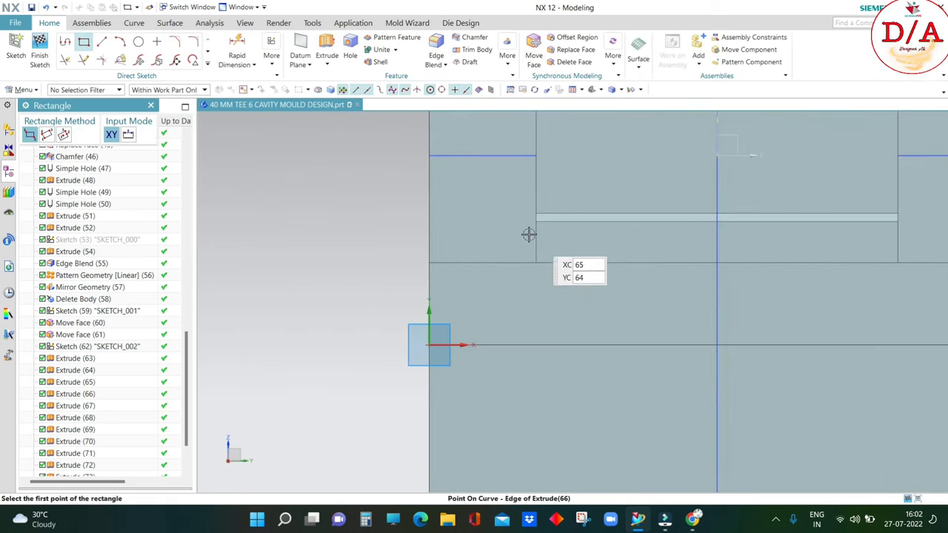
{"action": "left_click", "coordinate": [487, 198]}
{"action": "scroll", "coordinate": [517, 264], "scroll_direction": "up", "scroll_amount": 2}
{"action": "left_click", "coordinate": [532, 308]}
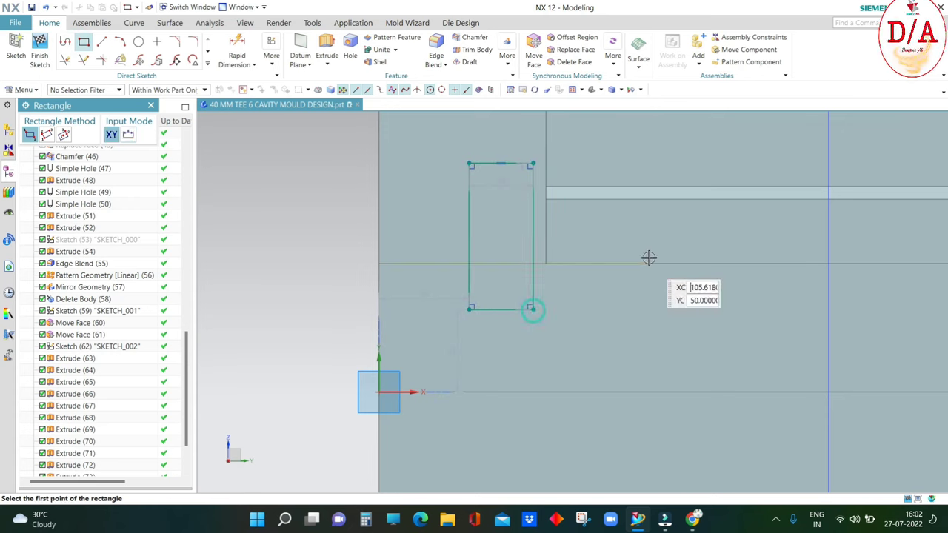
{"action": "middle_click", "coordinate": [633, 231]}
{"action": "scroll", "coordinate": [354, 192], "scroll_direction": "down", "scroll_amount": 1}
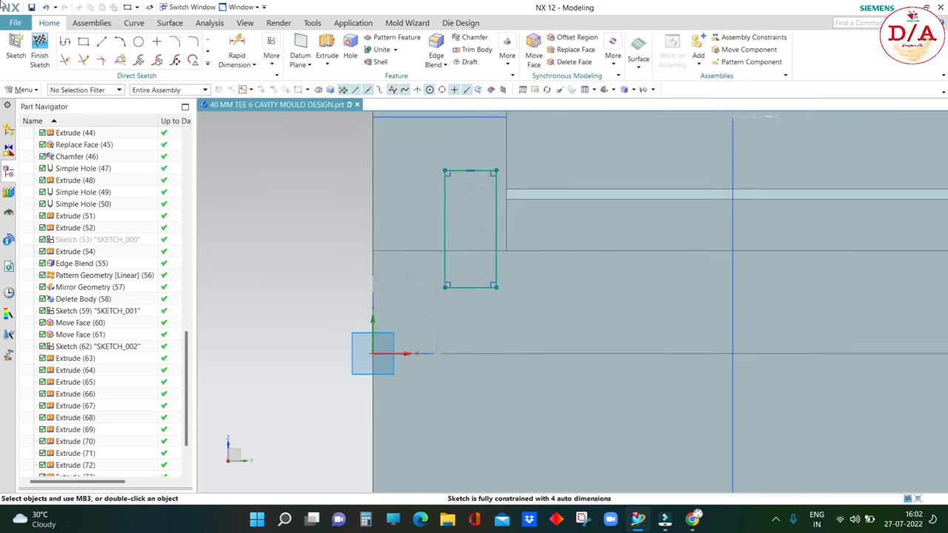
- Dimension the rectangle 10 mm offset from the plate edge
{"action": "left_click", "coordinate": [238, 46]}
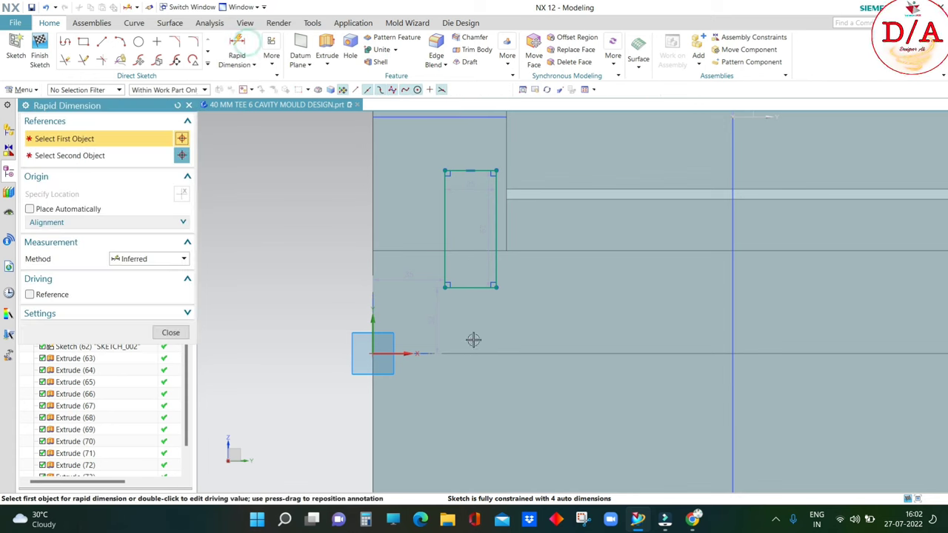
{"action": "left_click", "coordinate": [372, 252]}
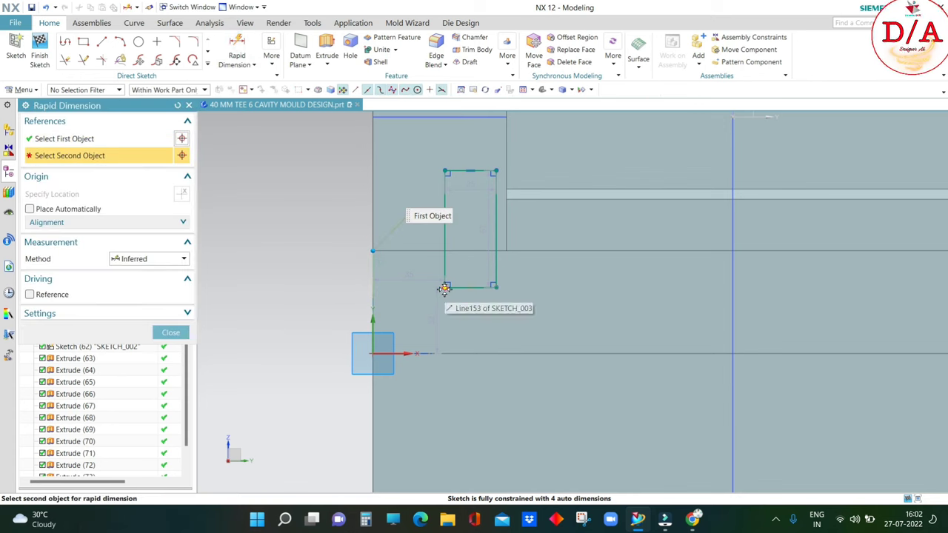
{"action": "left_click", "coordinate": [444, 289]}
{"action": "left_click", "coordinate": [330, 271]}
{"action": "type", "text": "10"}
{"action": "key", "text": "Return"}
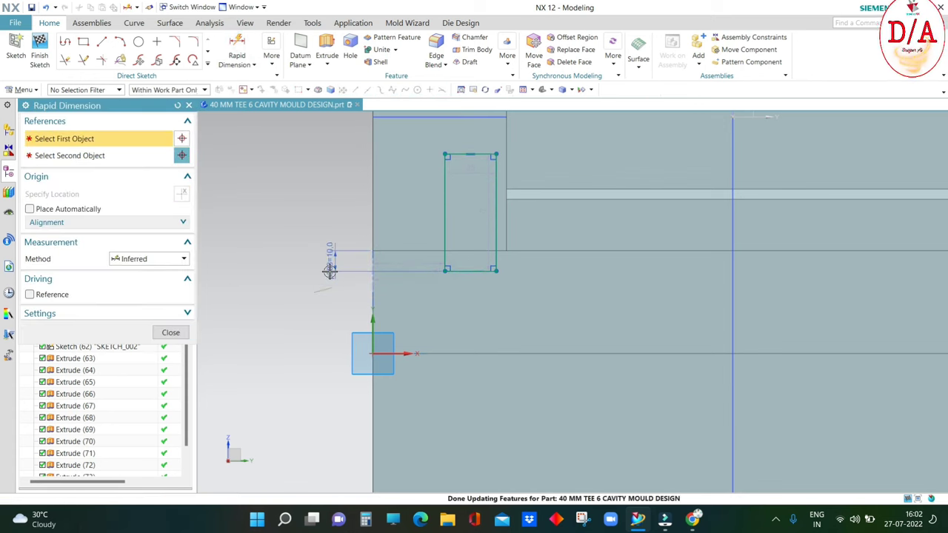
{"action": "double_click", "coordinate": [329, 271]}
{"action": "scroll", "coordinate": [478, 152], "scroll_direction": "up", "scroll_amount": 2}
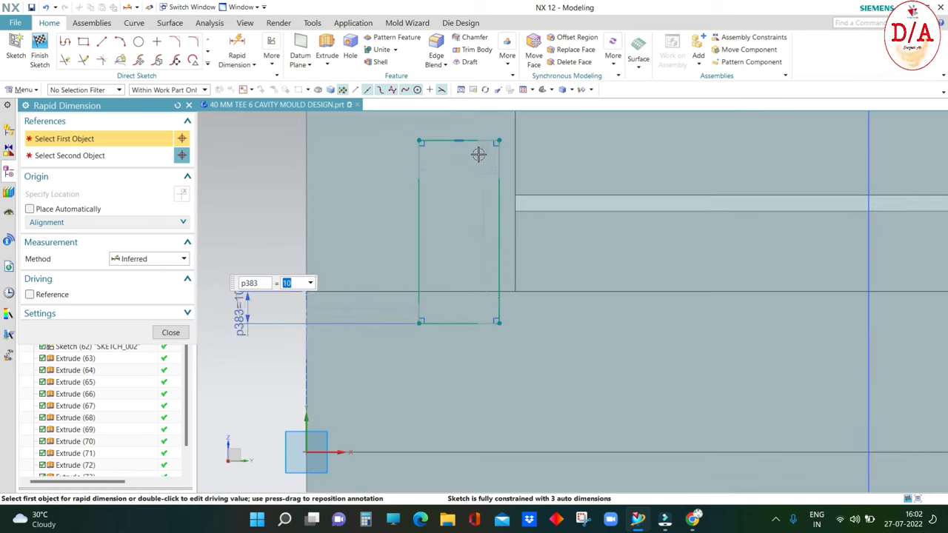
- Add the 30 mm width dimension and constrain the top-right corner onto the adjacent edge
{"action": "left_click", "coordinate": [434, 319]}
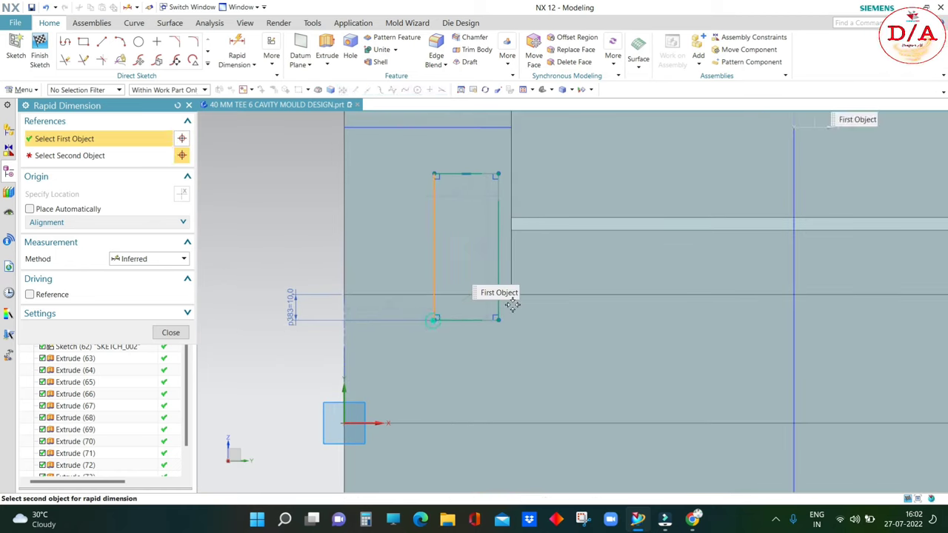
{"action": "left_click", "coordinate": [514, 276]}
{"action": "left_click", "coordinate": [472, 361]}
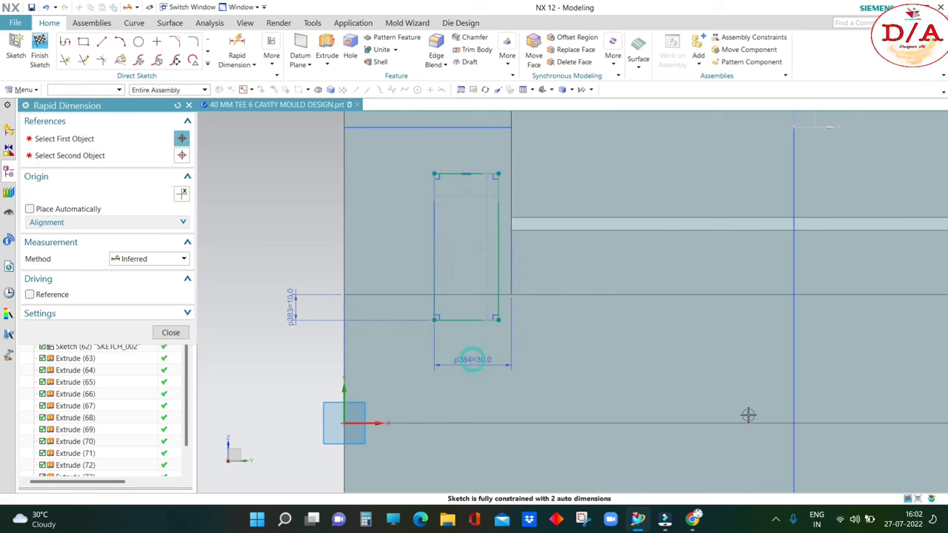
{"action": "left_click", "coordinate": [184, 338]}
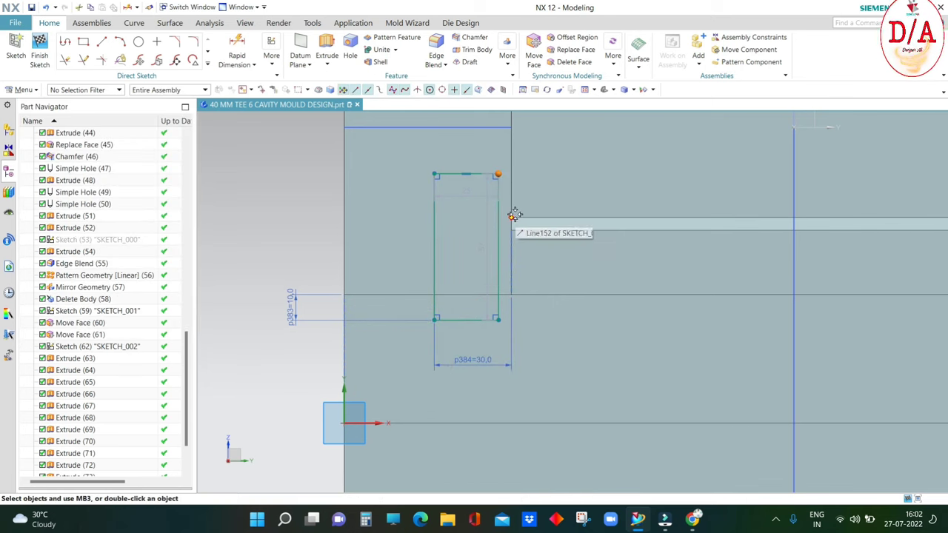
{"action": "left_click", "coordinate": [515, 215]}
{"action": "left_click", "coordinate": [614, 182]}
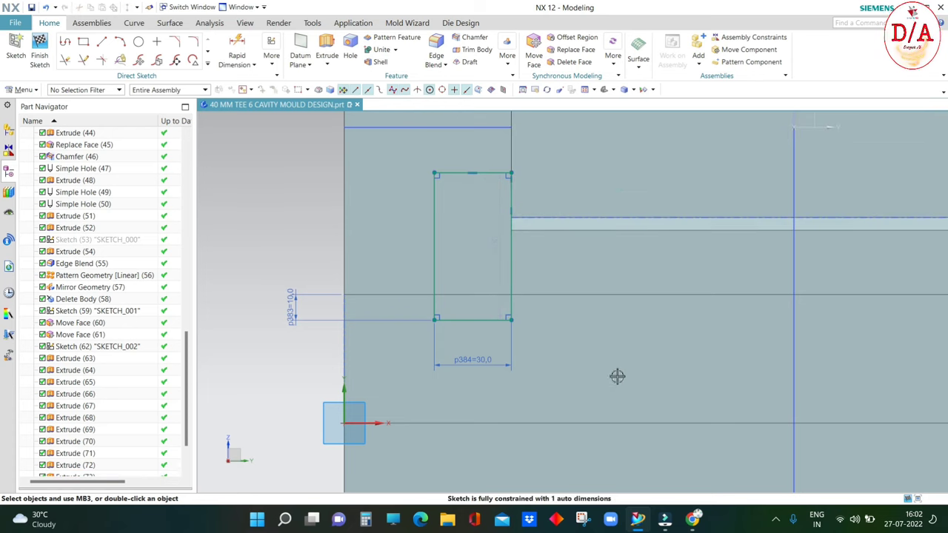
{"action": "left_click", "coordinate": [83, 42]}
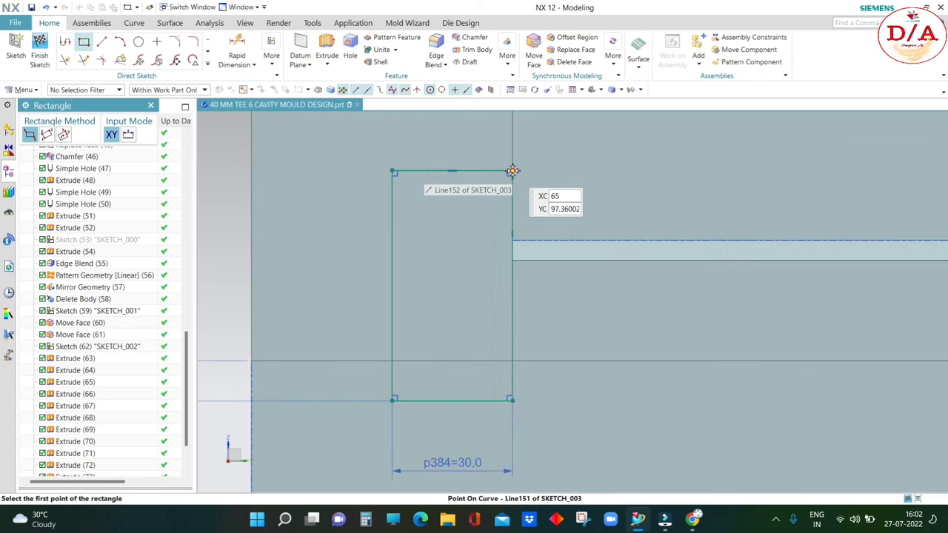
- Draw a small second rectangle at the top right of the main rectangle
{"action": "scroll", "coordinate": [470, 312], "scroll_direction": "down", "scroll_amount": 3}
{"action": "scroll", "coordinate": [466, 308], "scroll_direction": "up", "scroll_amount": 2}
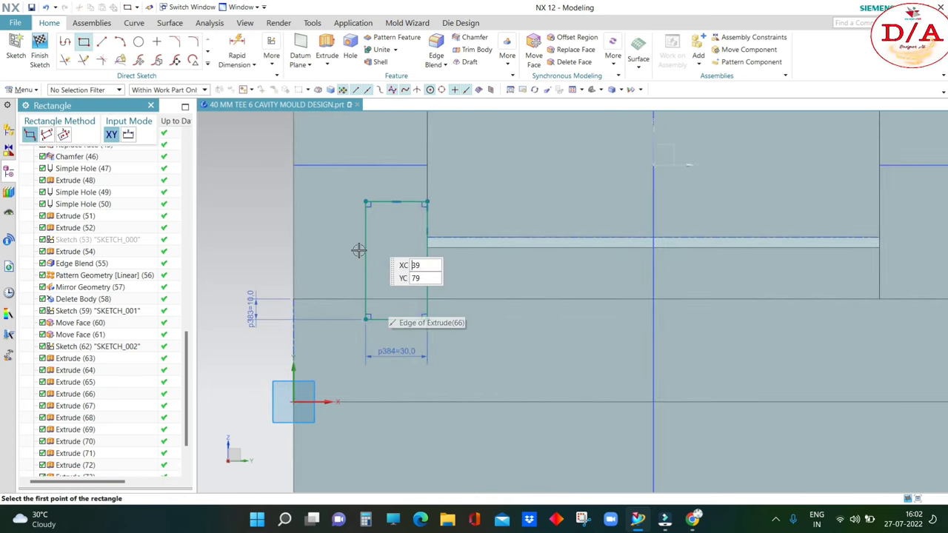
{"action": "scroll", "coordinate": [428, 204], "scroll_direction": "up", "scroll_amount": 2}
{"action": "left_click", "coordinate": [422, 196]}
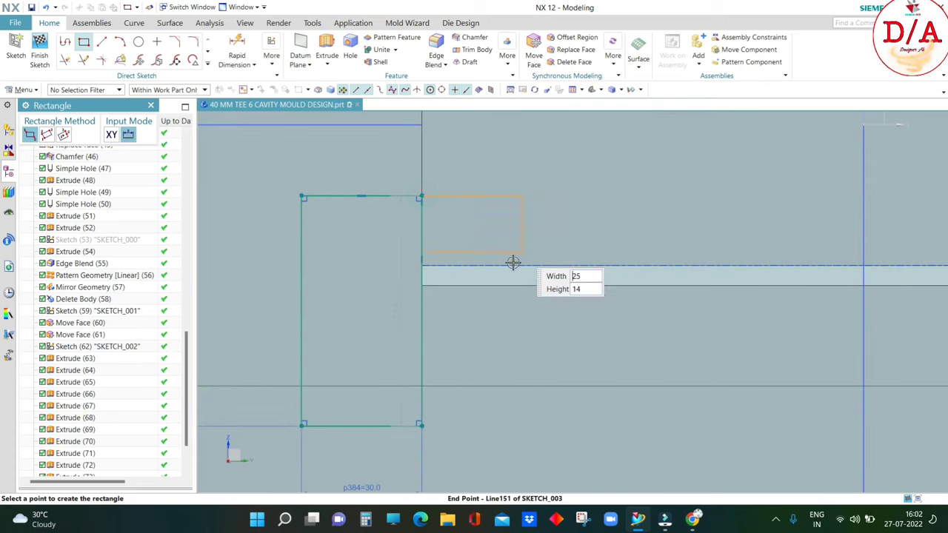
{"action": "left_click", "coordinate": [478, 309]}
{"action": "key", "text": "Escape"}
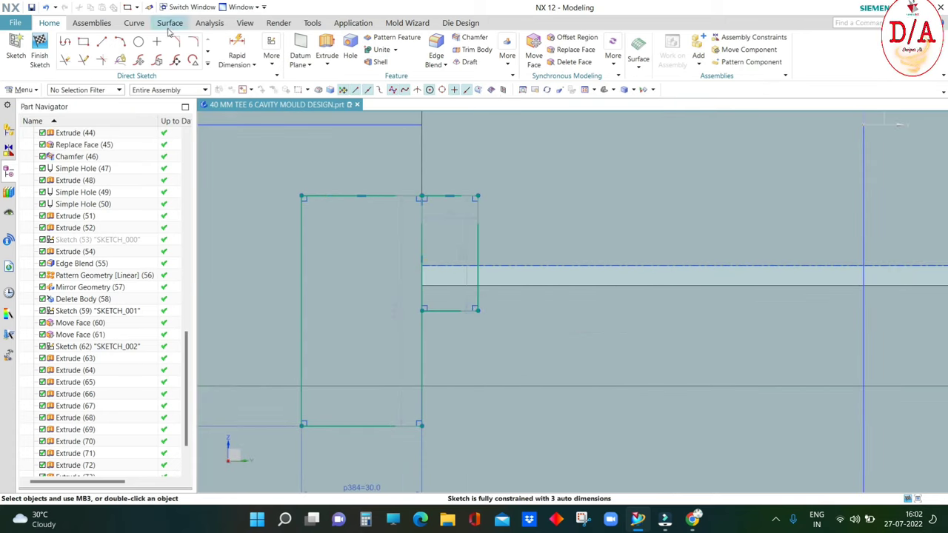
- Dimension the small rectangle 15 × 15 and set the main rectangle's height to 40
{"action": "left_click", "coordinate": [237, 46]}
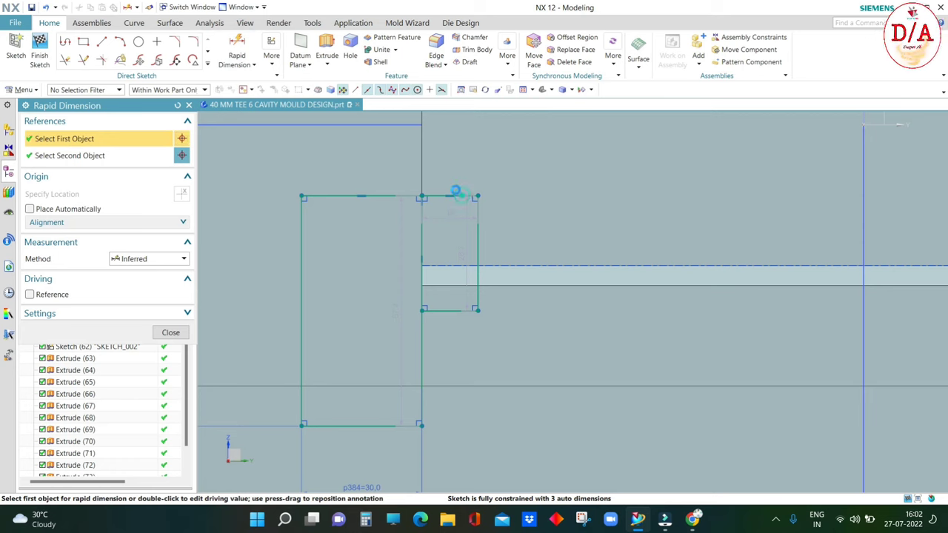
{"action": "left_click", "coordinate": [447, 178]}
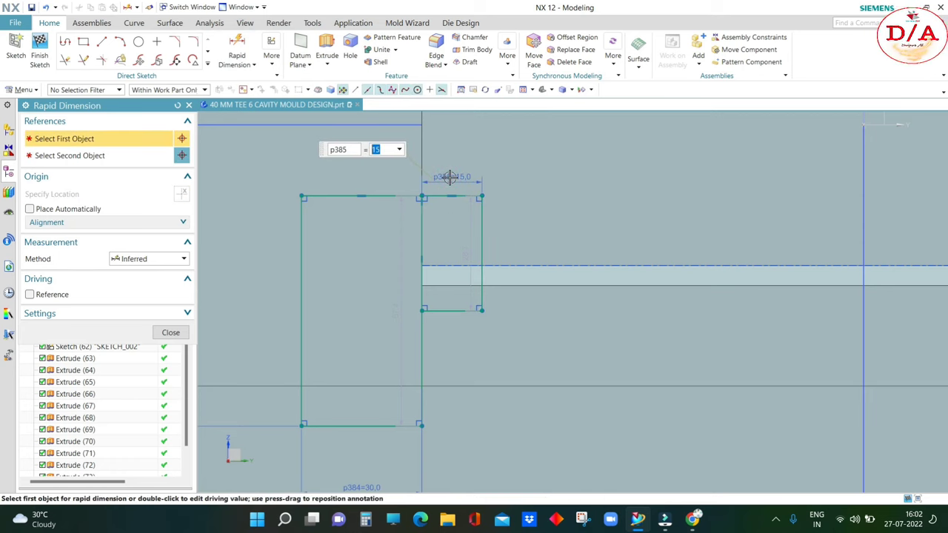
{"action": "left_click", "coordinate": [480, 223]}
{"action": "left_click", "coordinate": [512, 237]}
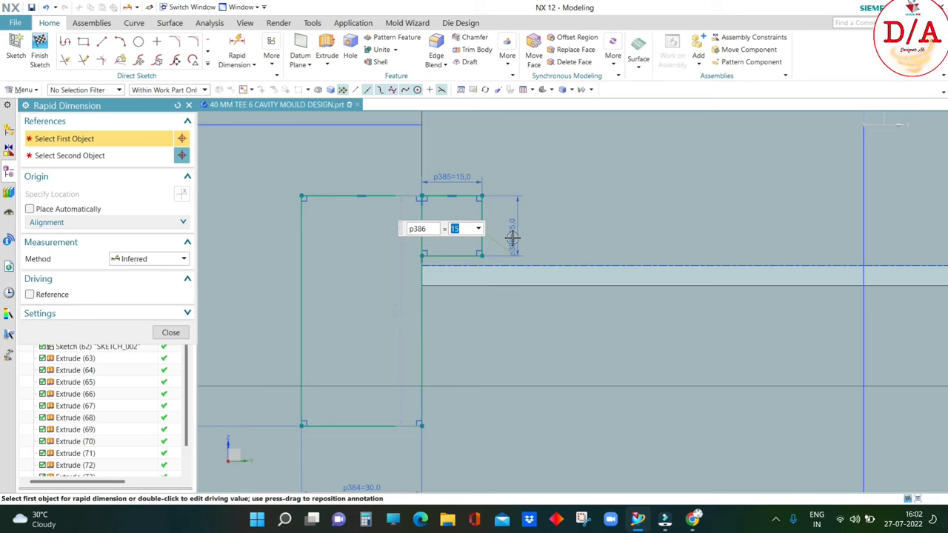
{"action": "left_click", "coordinate": [303, 217]}
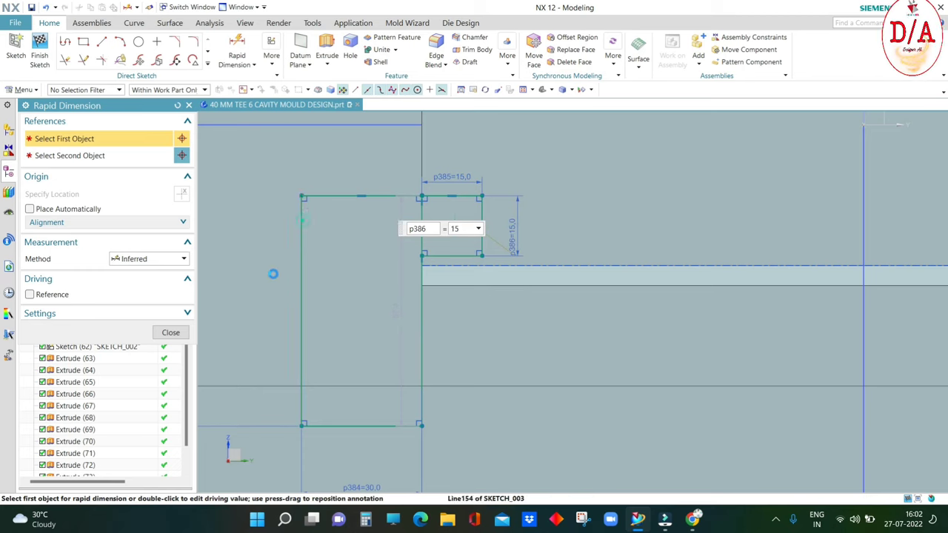
{"action": "left_click", "coordinate": [331, 311]}
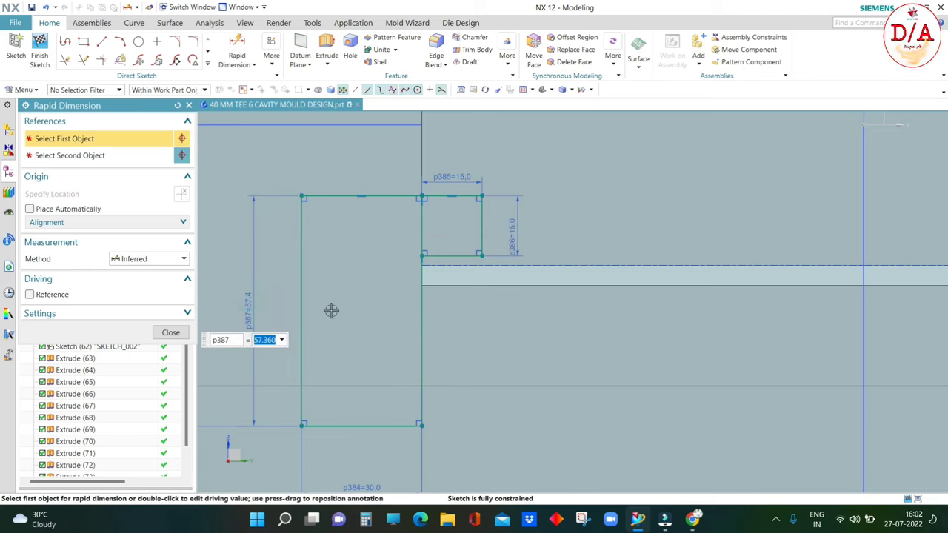
{"action": "type", "text": "0"}
{"action": "key", "text": "Return"}
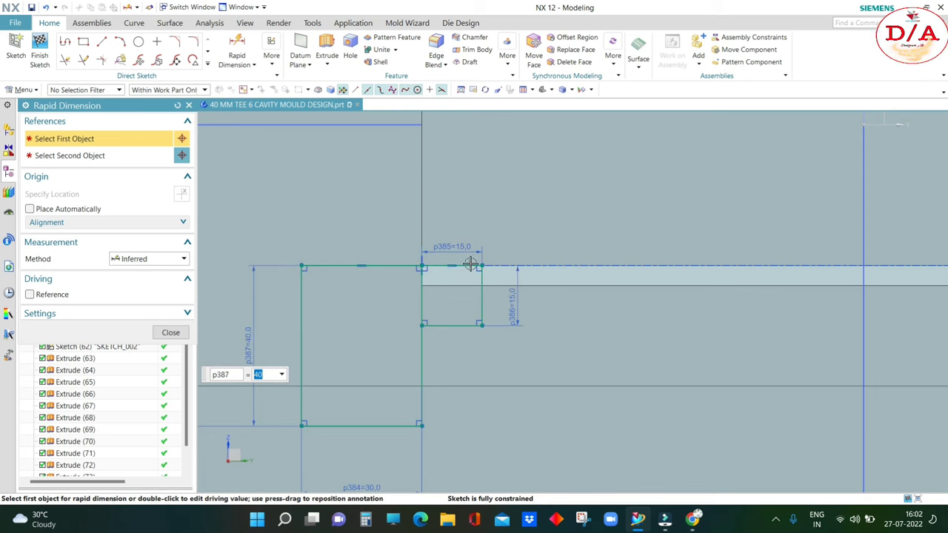
{"action": "scroll", "coordinate": [470, 264], "scroll_direction": "down", "scroll_amount": 2}
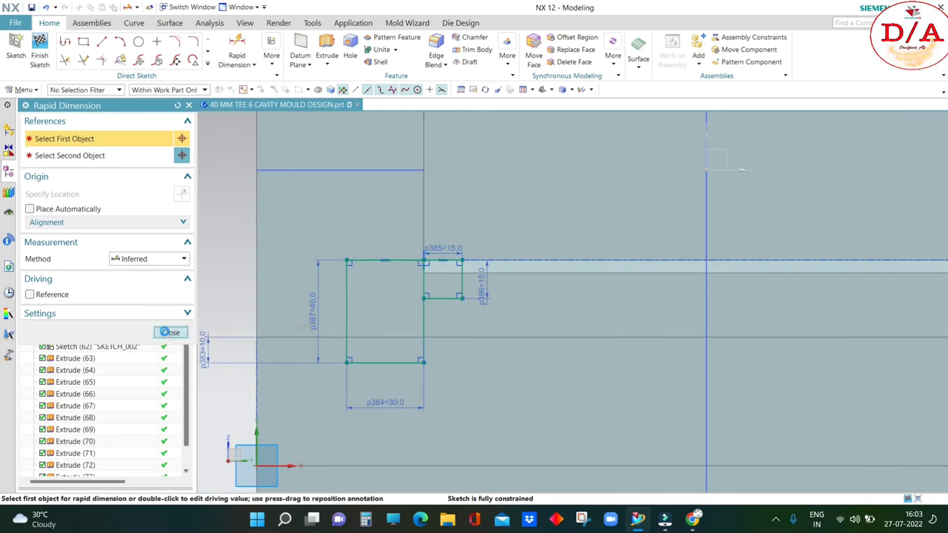
{"action": "left_click", "coordinate": [169, 332]}
- Change the small rectangle's width dimension from 15 to 10
{"action": "scroll", "coordinate": [447, 261], "scroll_direction": "up", "scroll_amount": 2}
{"action": "double_click", "coordinate": [428, 234]}
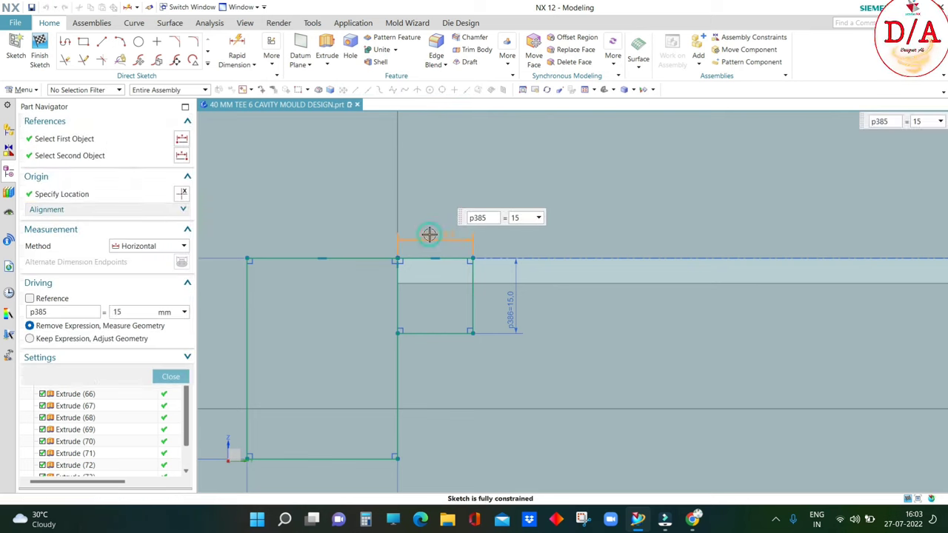
{"action": "type", "text": "10"}
{"action": "key", "text": "Return"}
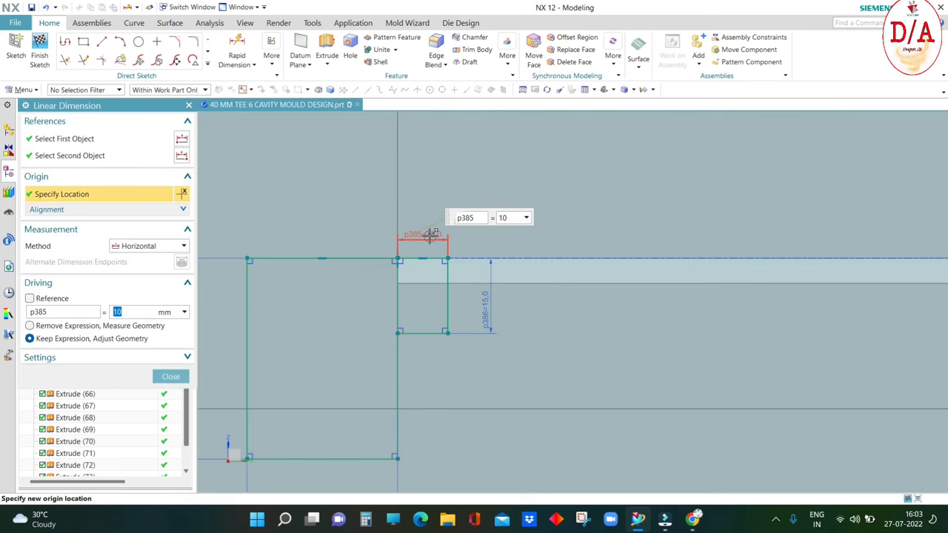
{"action": "scroll", "coordinate": [430, 235], "scroll_direction": "down", "scroll_amount": 2}
{"action": "left_click", "coordinate": [157, 381]}
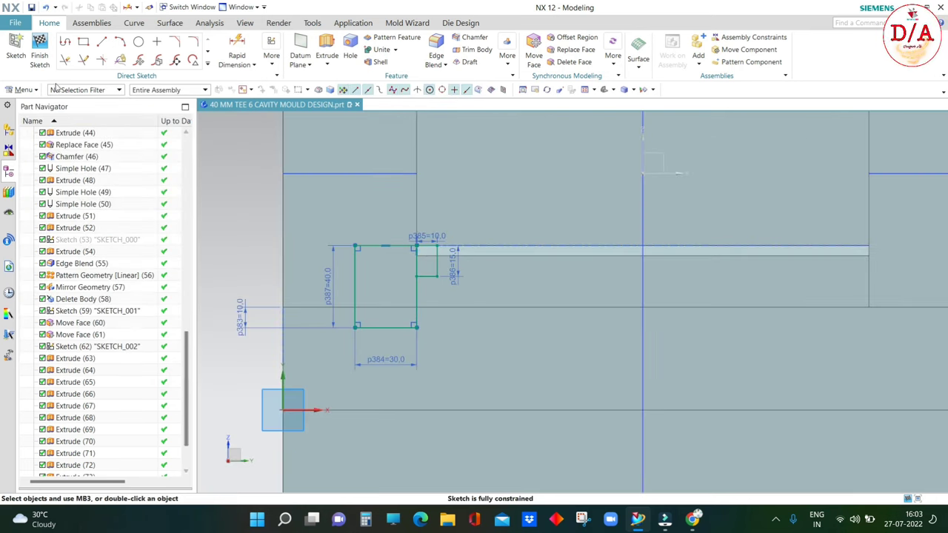
- Finish the sketch and select its profile curves for an extrusion
{"action": "left_click", "coordinate": [40, 52]}
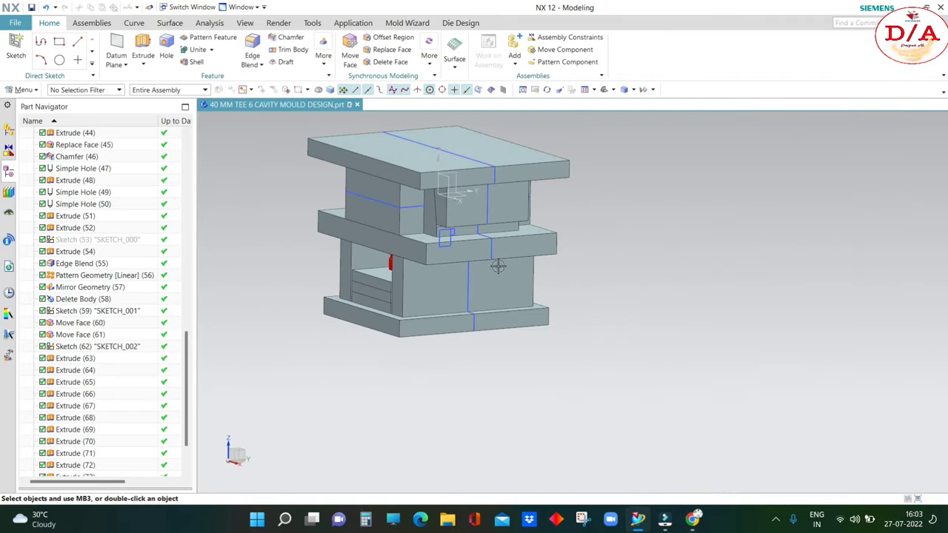
{"action": "left_click", "coordinate": [142, 52]}
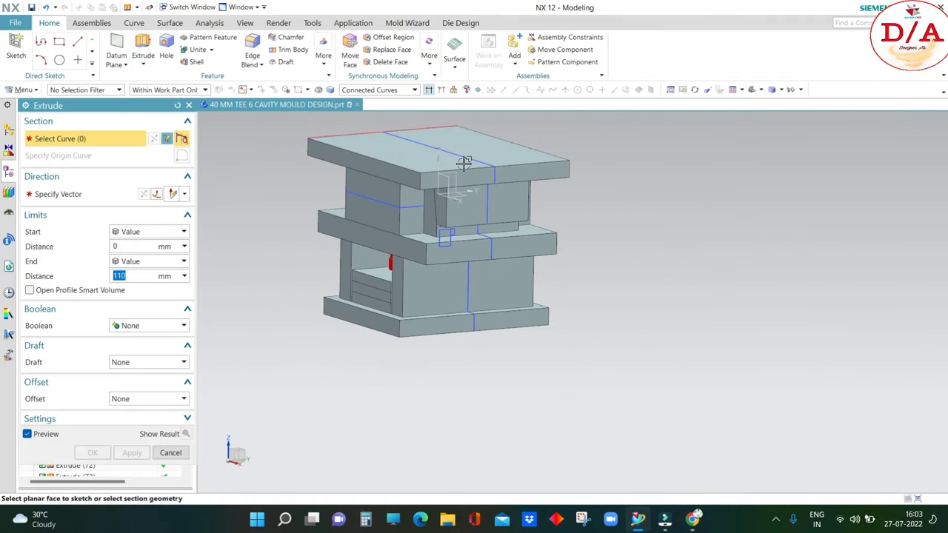
{"action": "scroll", "coordinate": [450, 215], "scroll_direction": "up", "scroll_amount": 5}
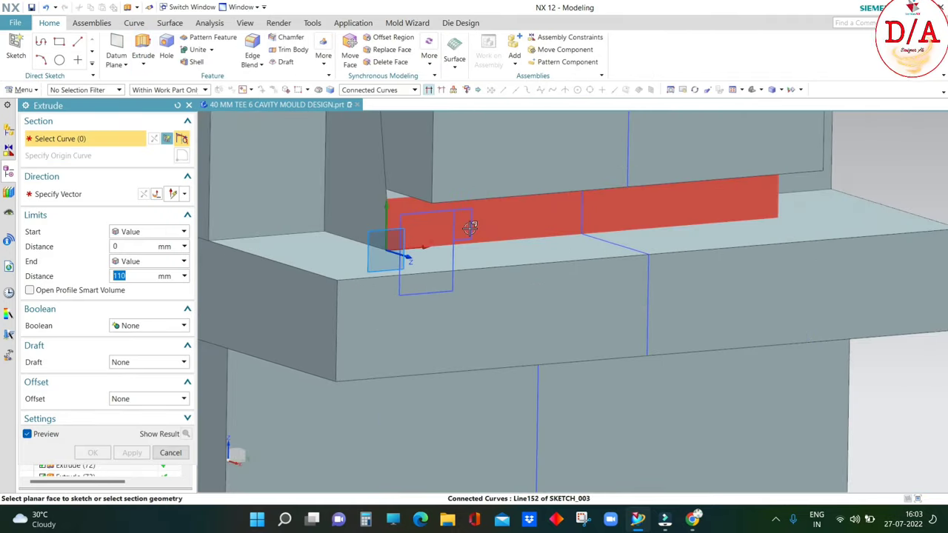
{"action": "left_click", "coordinate": [466, 220]}
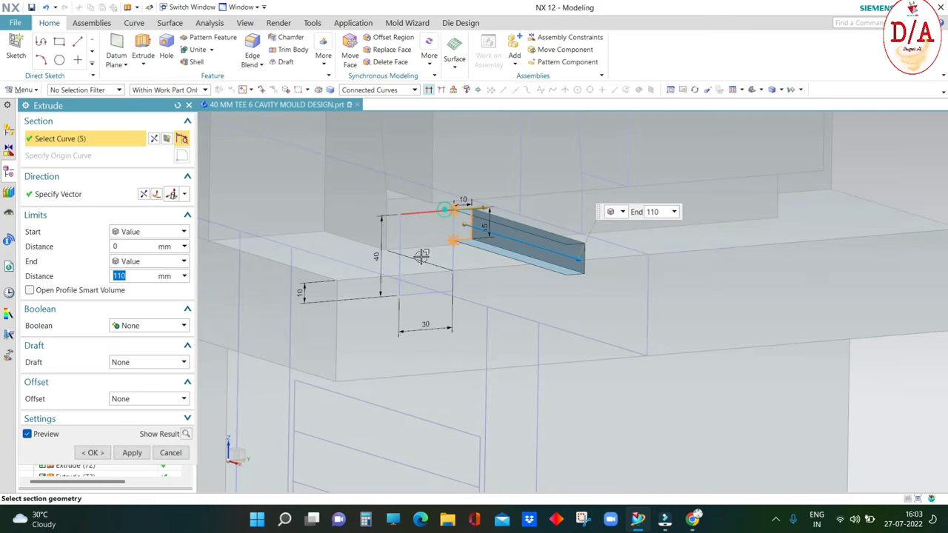
{"action": "left_click", "coordinate": [412, 294]}
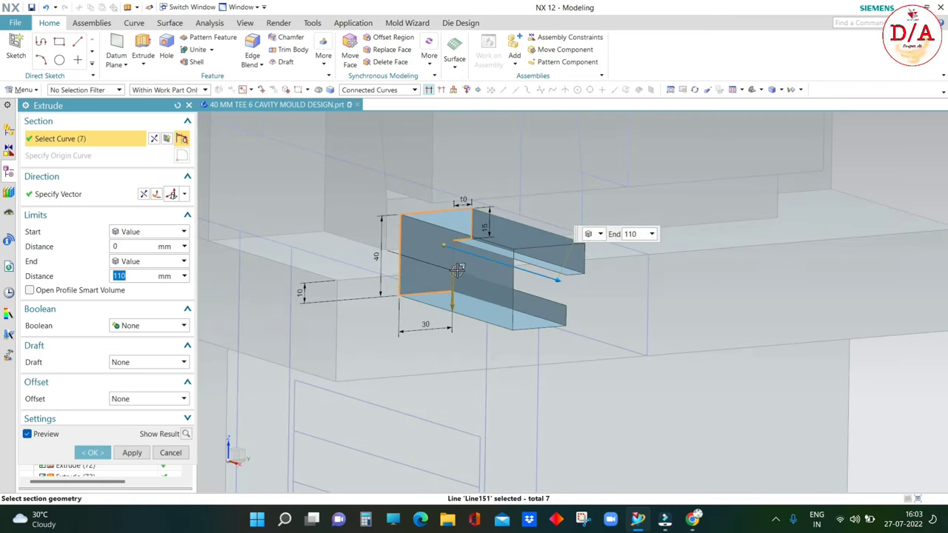
{"action": "scroll", "coordinate": [456, 287], "scroll_direction": "down", "scroll_amount": 5}
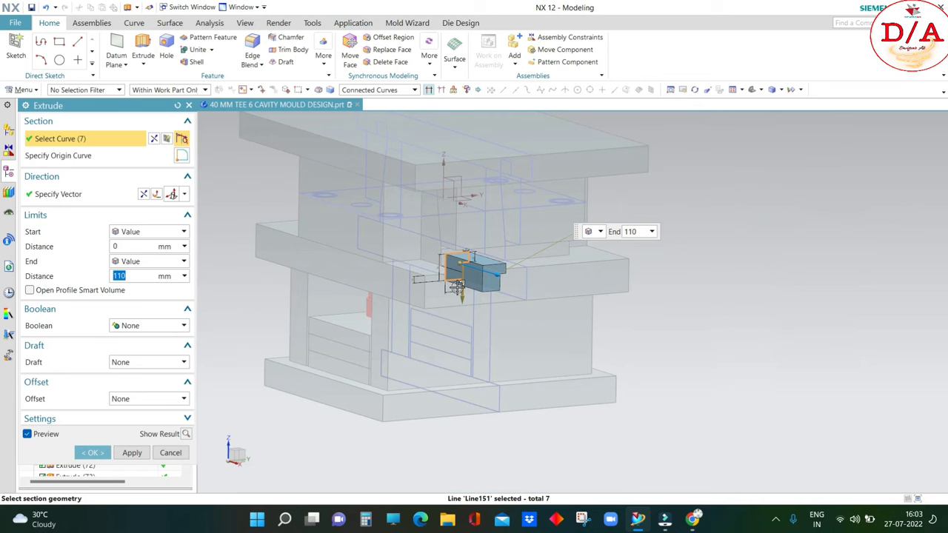
- Extrude the profile in the reversed direction Until Extended to the chosen mould face
{"action": "left_click", "coordinate": [144, 195]}
{"action": "left_click", "coordinate": [152, 262]}
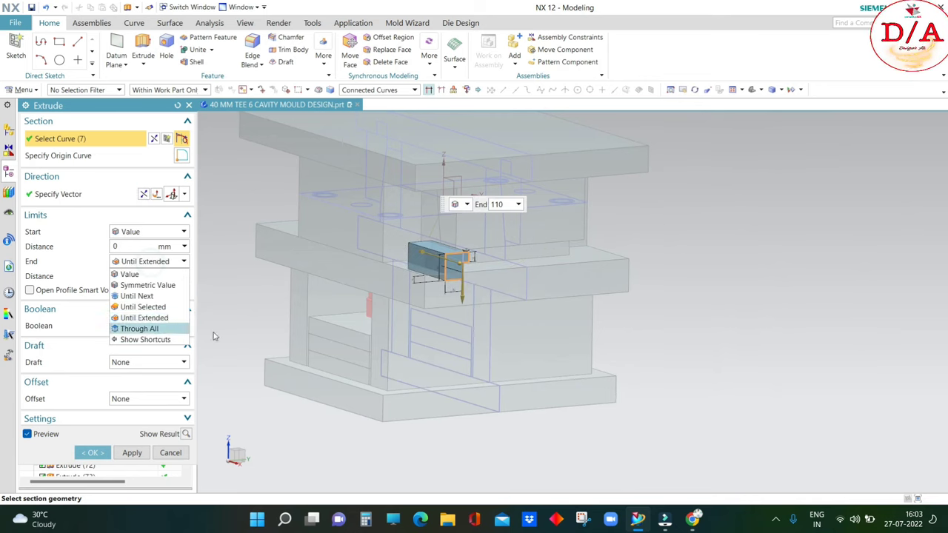
{"action": "left_click", "coordinate": [166, 318]}
{"action": "middle_click_drag", "start_coordinate": [444, 281], "coordinate": [613, 295]}
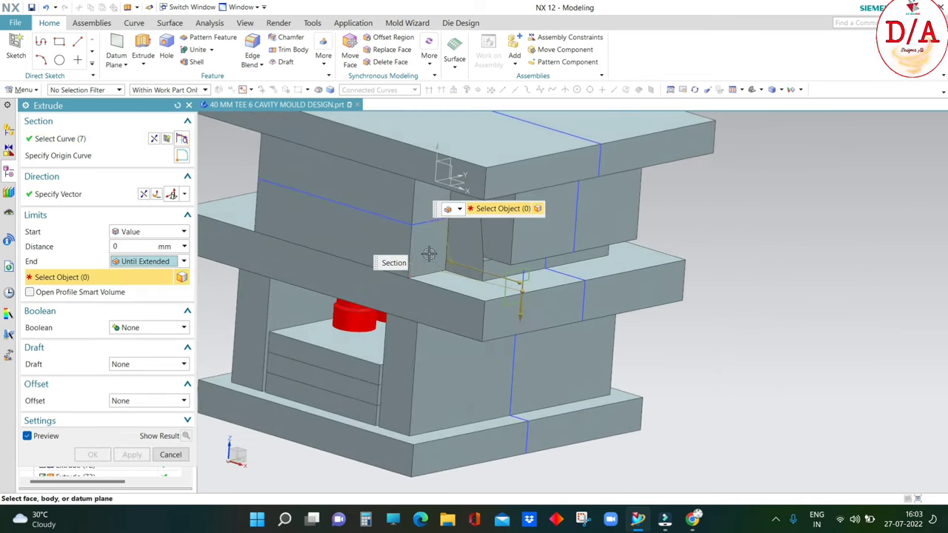
{"action": "left_click", "coordinate": [613, 295]}
{"action": "left_click", "coordinate": [94, 454]}
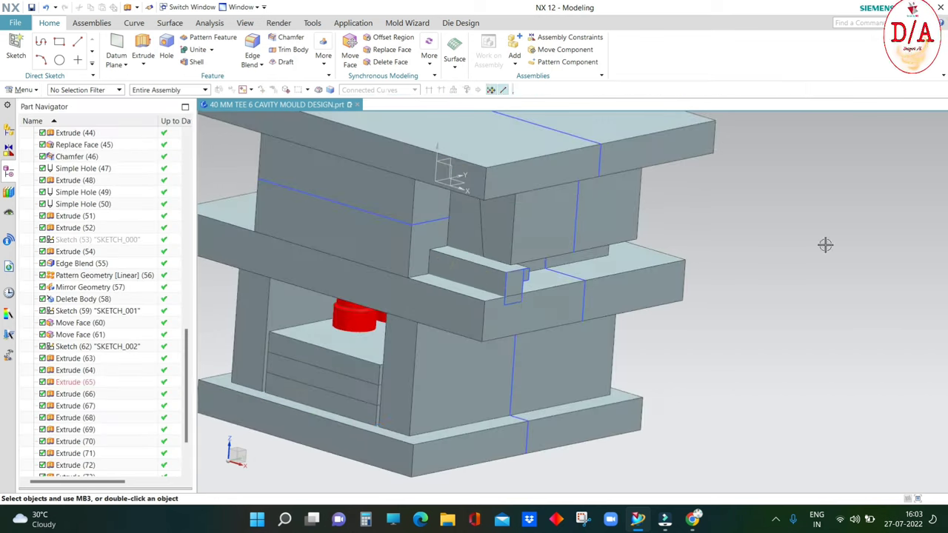
{"action": "middle_click_drag", "start_coordinate": [762, 292], "coordinate": [664, 332]}
{"action": "scroll", "coordinate": [665, 332], "scroll_direction": "up", "scroll_amount": 3}
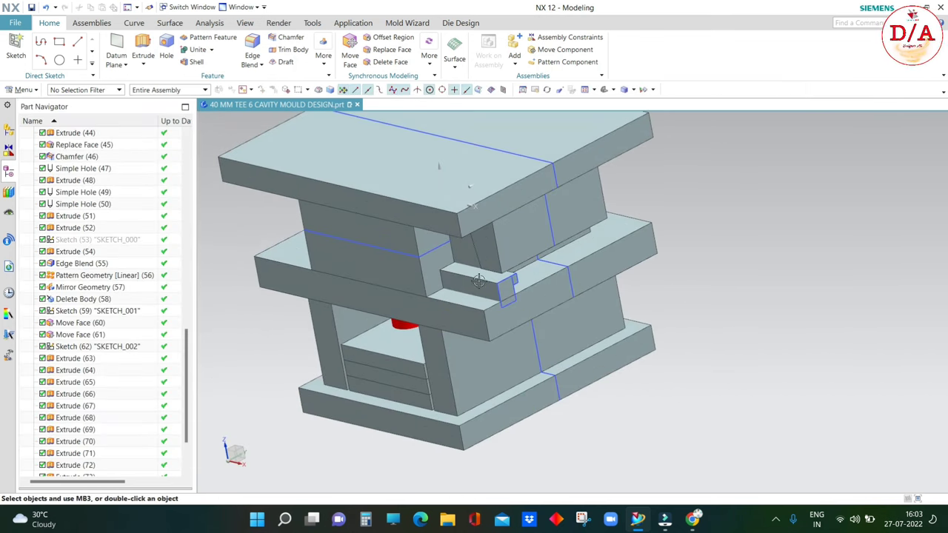
{"action": "scroll", "coordinate": [665, 333], "scroll_direction": "down", "scroll_amount": 3}
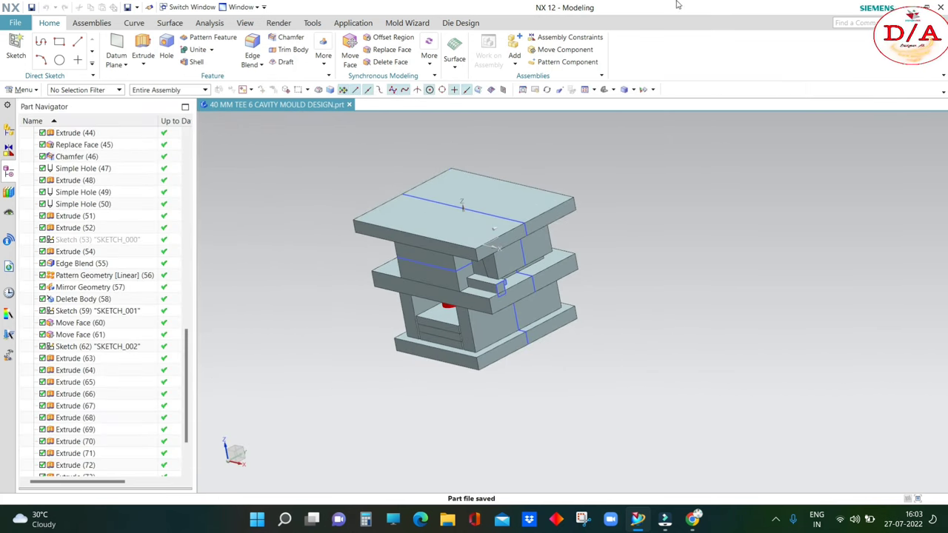
{"action": "scroll", "coordinate": [371, 155], "scroll_direction": "down", "scroll_amount": 2}
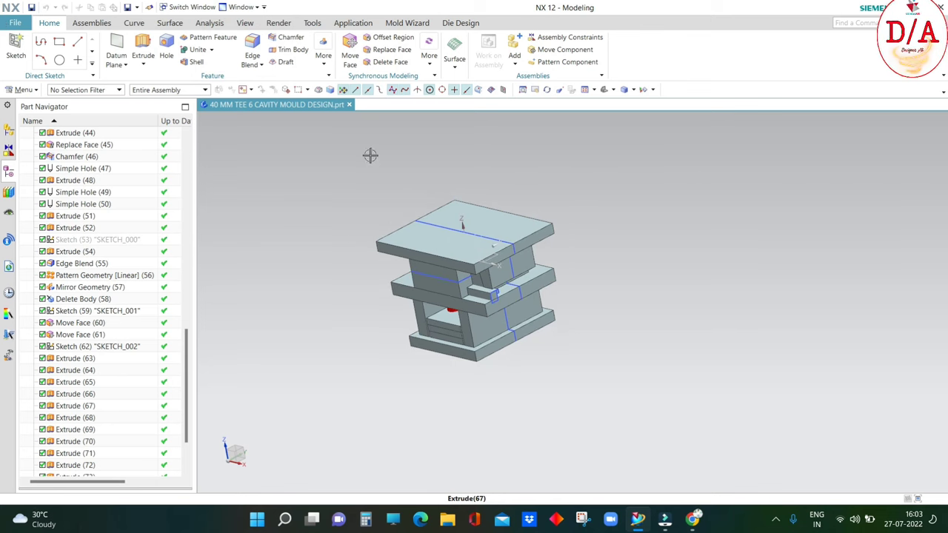
- Mirror the small side block across the XZ datum plane with Mirror Geometry
{"action": "left_click", "coordinate": [326, 53]}
{"action": "left_click", "coordinate": [439, 91]}
{"action": "scroll", "coordinate": [444, 289], "scroll_direction": "up", "scroll_amount": 3}
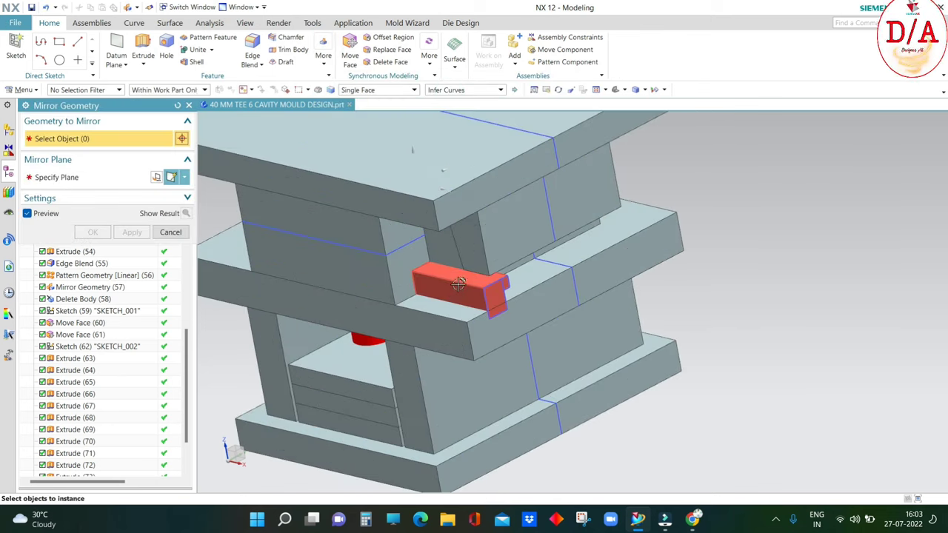
{"action": "scroll", "coordinate": [445, 289], "scroll_direction": "down", "scroll_amount": 3}
{"action": "left_click", "coordinate": [448, 291]}
{"action": "left_click", "coordinate": [77, 181]}
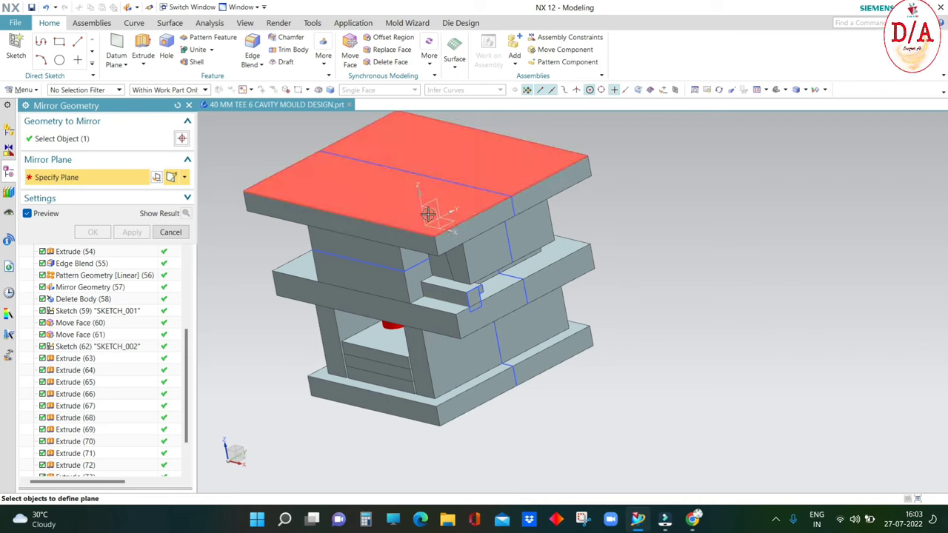
{"action": "left_click", "coordinate": [438, 211]}
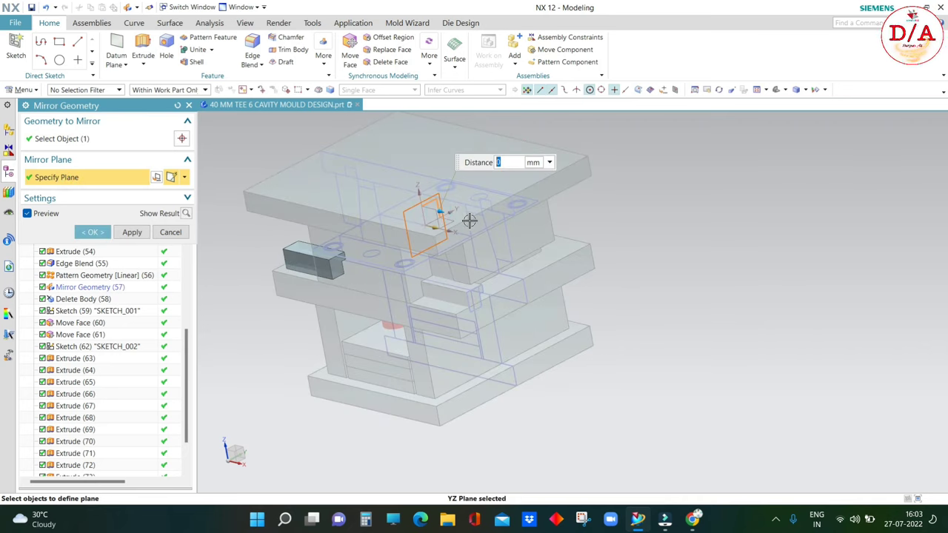
{"action": "left_click", "coordinate": [434, 203], "text": "shift"}
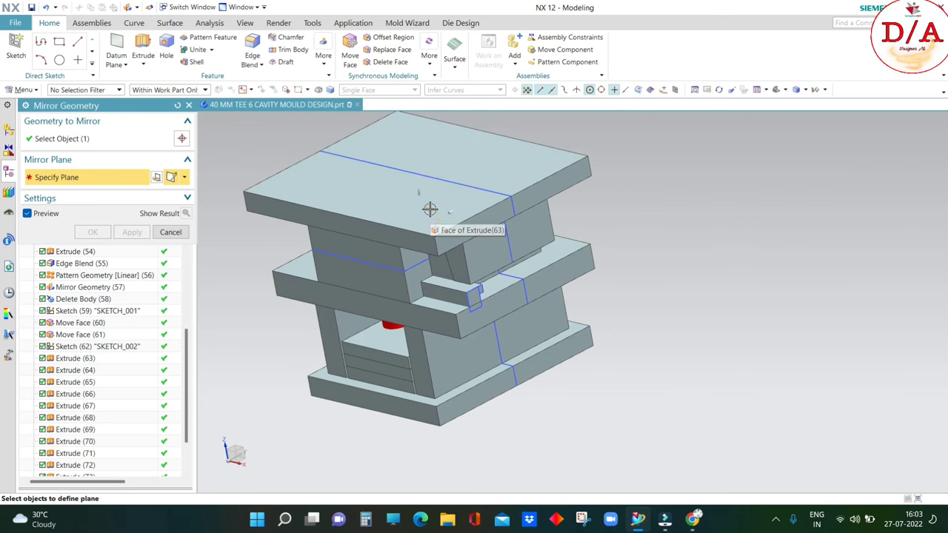
{"action": "left_click", "coordinate": [451, 231]}
{"action": "left_click", "coordinate": [92, 232]}
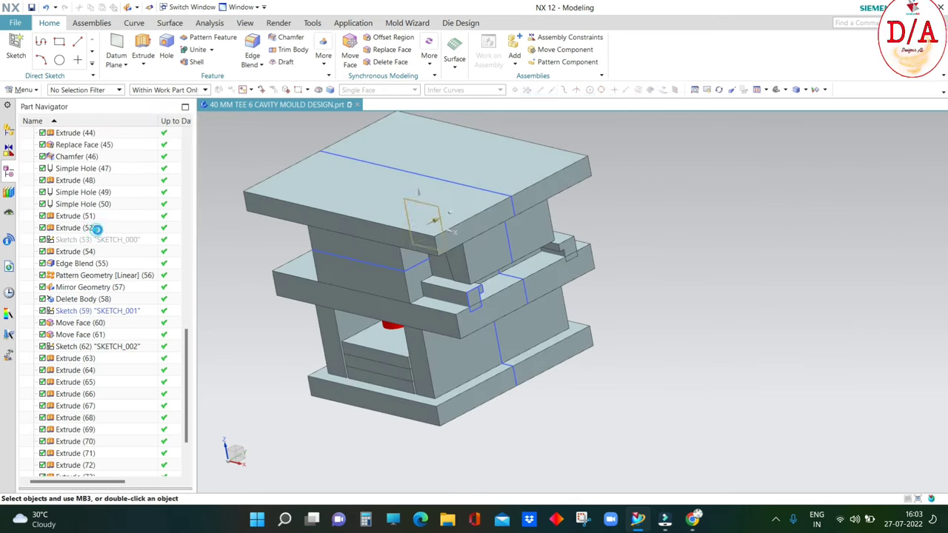
{"action": "key", "text": "Home"}
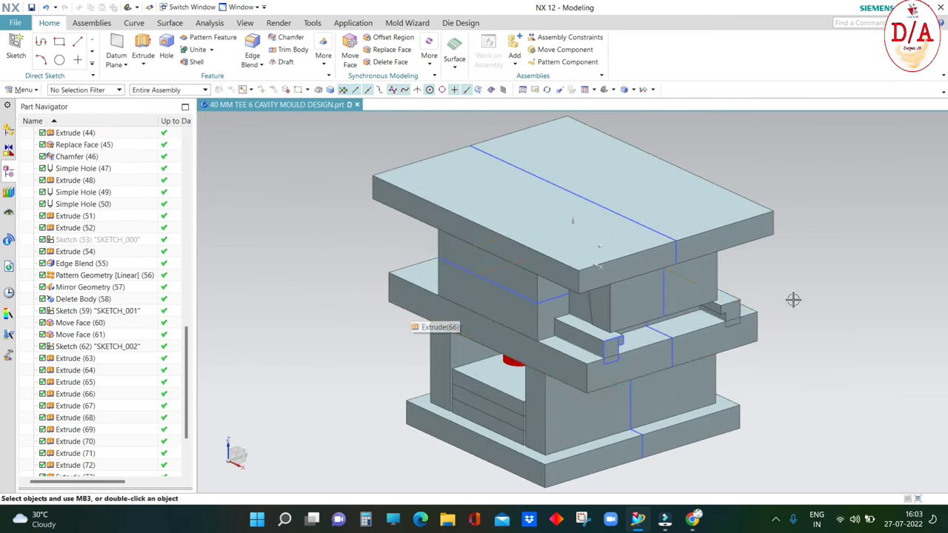
- Hide the top clamp plate
{"action": "scroll", "coordinate": [636, 315], "scroll_direction": "up", "scroll_amount": 2}
{"action": "key", "text": "ctrl+shift+i"}
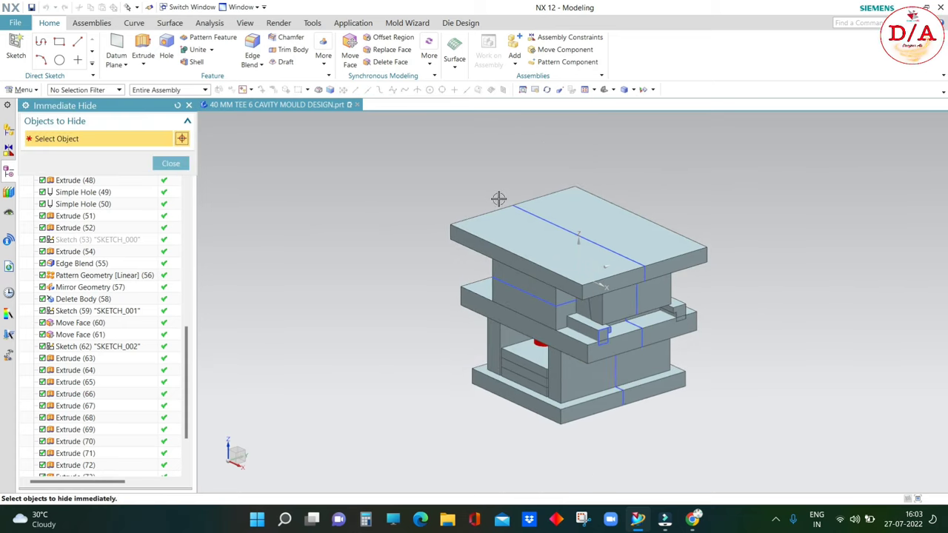
{"action": "left_click", "coordinate": [525, 219]}
{"action": "scroll", "coordinate": [607, 274], "scroll_direction": "down", "scroll_amount": 3}
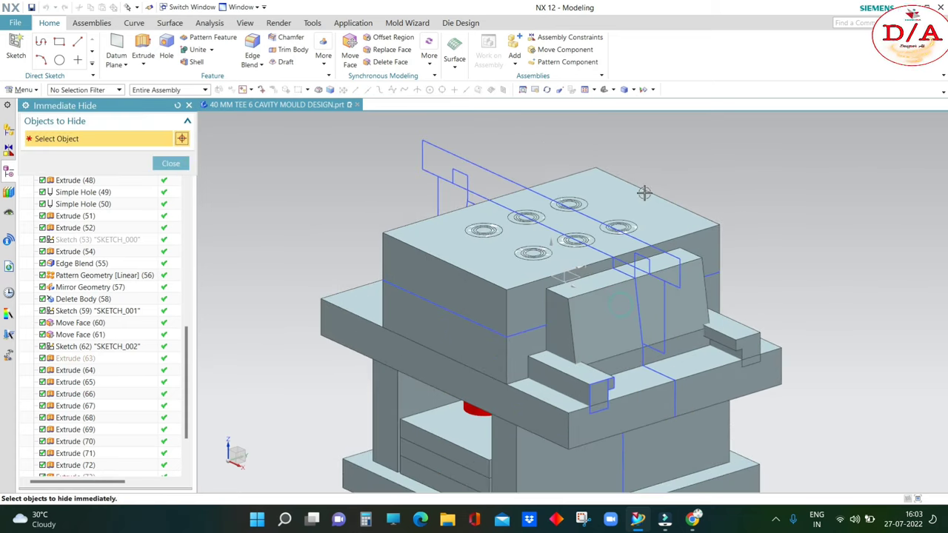
{"action": "key", "text": "Escape"}
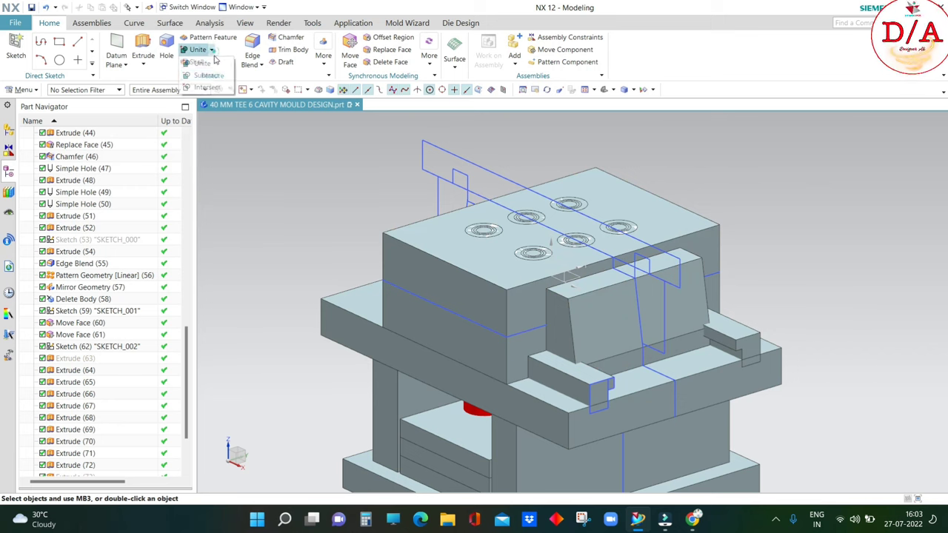
- Subtract both side blocks from the tall block, keeping the tool bodies
{"action": "left_click", "coordinate": [208, 75]}
{"action": "left_click", "coordinate": [622, 325]}
{"action": "left_click", "coordinate": [559, 376]}
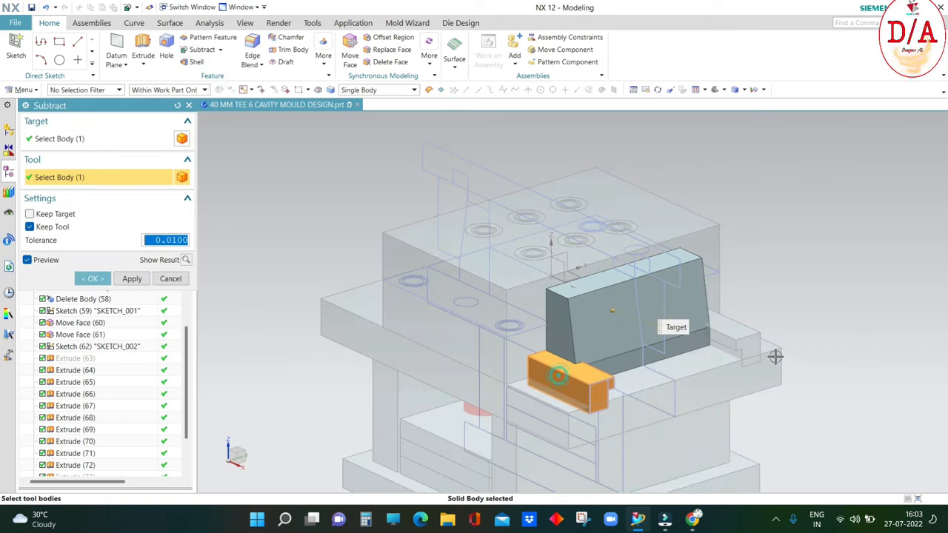
{"action": "left_click", "coordinate": [732, 333]}
{"action": "left_click", "coordinate": [93, 279]}
{"action": "key", "text": "ctrl+f"}
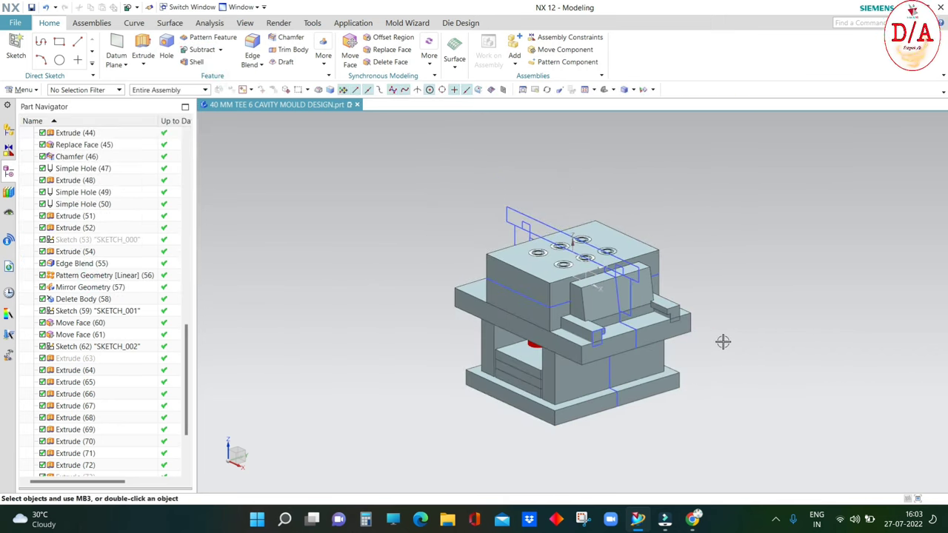
- Select the tall block and choose to hide every other body
{"action": "key", "text": "ctrl+b"}
{"action": "scroll", "coordinate": [582, 311], "scroll_direction": "up", "scroll_amount": 3}
{"action": "left_click", "coordinate": [584, 297]}
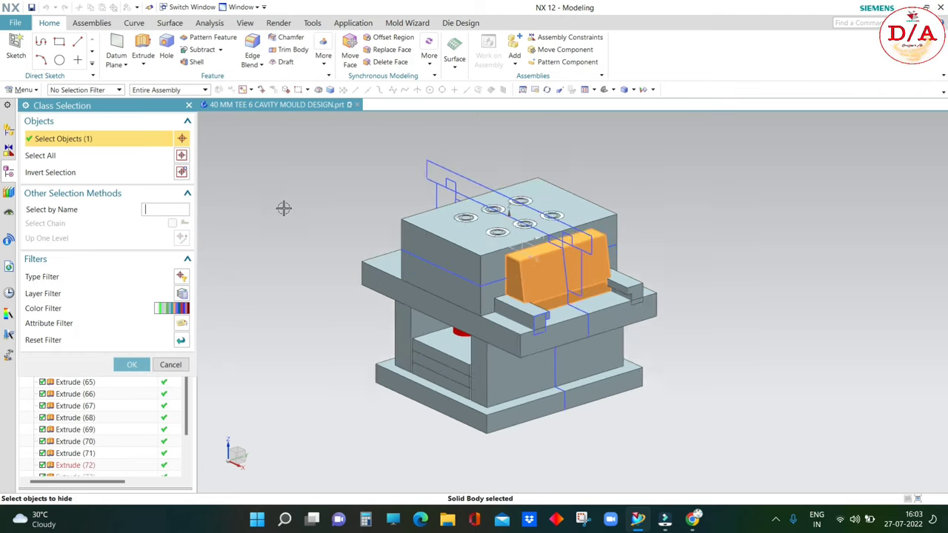
{"action": "scroll", "coordinate": [284, 208], "scroll_direction": "down", "scroll_amount": 5}
{"action": "left_click", "coordinate": [181, 172]}
- Isolate the tall block to inspect it, then show all mould bodies again
{"action": "left_click", "coordinate": [132, 365]}
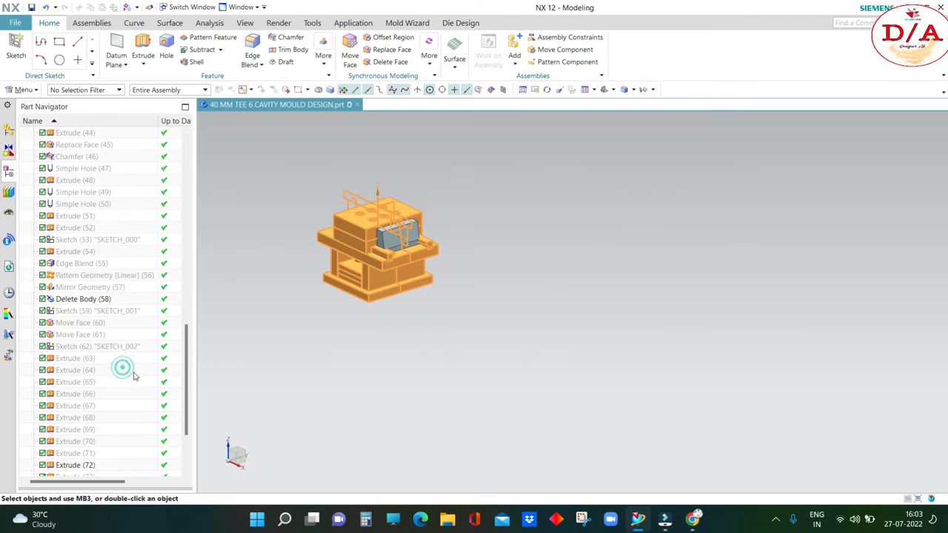
{"action": "mouse_move", "coordinate": [496, 342]}
{"action": "middle_mouse_down"}
{"action": "mouse_move", "coordinate": [509, 288]}
{"action": "mouse_move", "coordinate": [597, 318]}
{"action": "mouse_move", "coordinate": [413, 353]}
{"action": "middle_mouse_up"}
{"action": "scroll", "coordinate": [509, 288], "scroll_direction": "up", "scroll_amount": 3}
{"action": "key", "text": "ctrl+shift+u"}
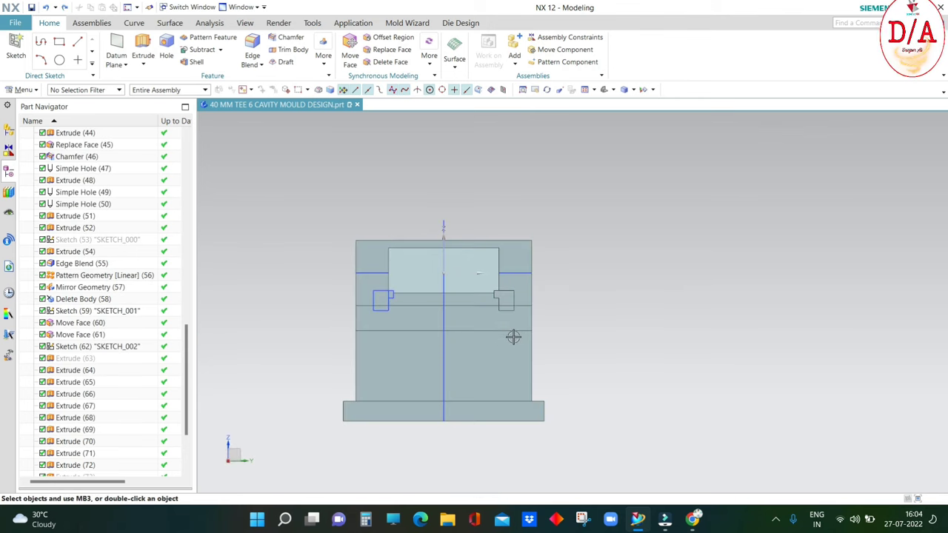
{"action": "scroll", "coordinate": [511, 334], "scroll_direction": "up", "scroll_amount": 2}
{"action": "mouse_move", "coordinate": [643, 324]}
{"action": "middle_mouse_down"}
{"action": "mouse_move", "coordinate": [668, 342]}
{"action": "mouse_move", "coordinate": [482, 393]}
{"action": "middle_mouse_up"}
{"action": "scroll", "coordinate": [482, 393], "scroll_direction": "down", "scroll_amount": 1}
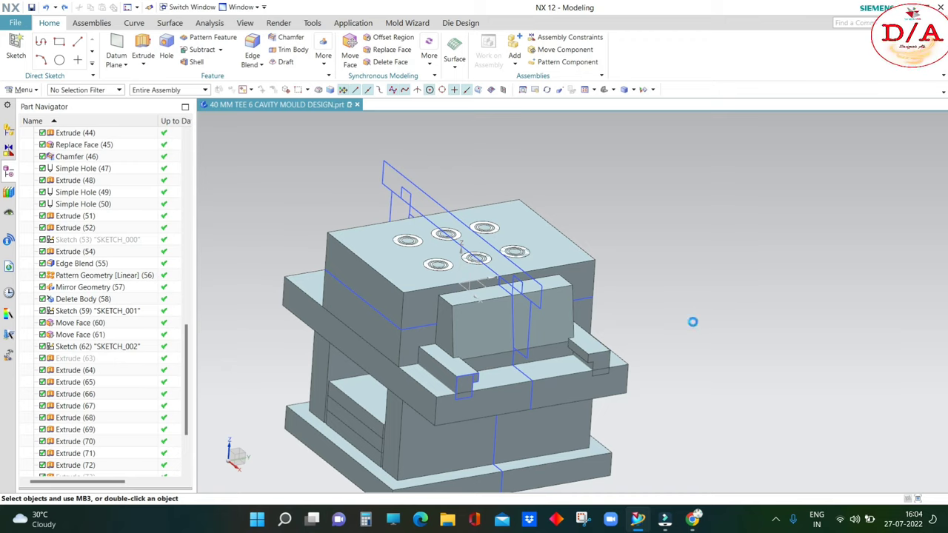
{"action": "scroll", "coordinate": [693, 321], "scroll_direction": "down", "scroll_amount": 2}
- Hide the clamp plate, tall block, side block and mould plates, then swap hidden and visible bodies
{"action": "key", "text": "ctrl+shift+u"}
{"action": "scroll", "coordinate": [793, 343], "scroll_direction": "up", "scroll_amount": 1}
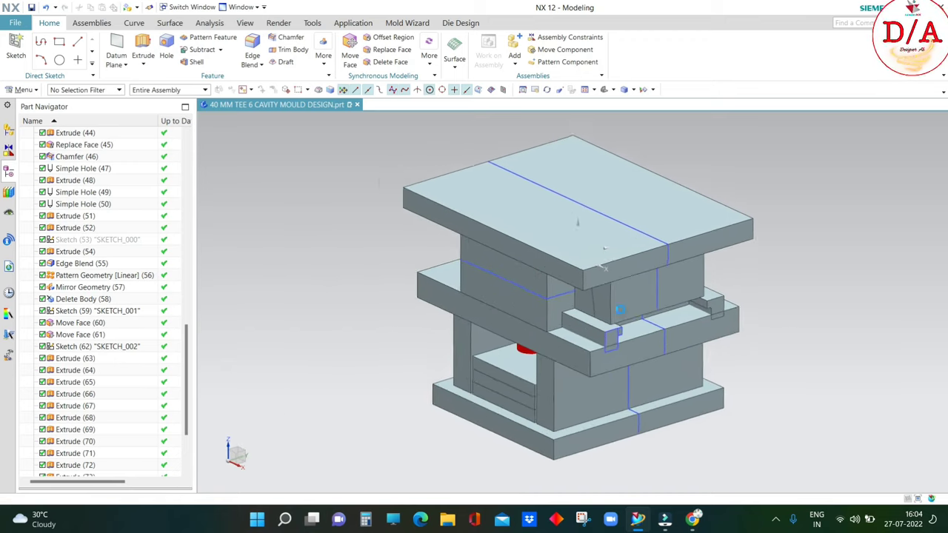
{"action": "scroll", "coordinate": [775, 348], "scroll_direction": "down", "scroll_amount": 2}
{"action": "key", "text": "ctrl+shift+i"}
{"action": "left_click", "coordinate": [668, 272]}
{"action": "scroll", "coordinate": [668, 272], "scroll_direction": "up", "scroll_amount": 2}
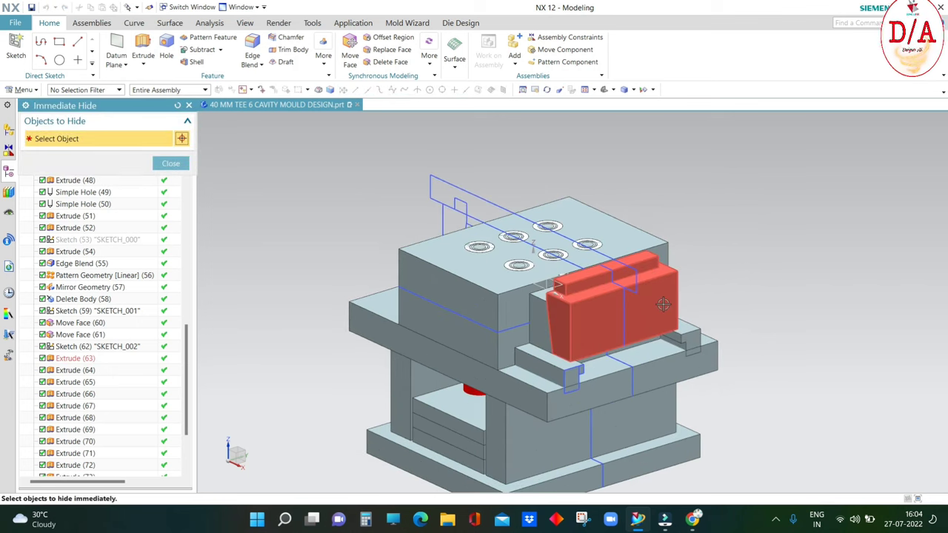
{"action": "left_click", "coordinate": [585, 265]}
{"action": "left_click", "coordinate": [494, 303]}
{"action": "left_click", "coordinate": [480, 335]}
{"action": "left_click", "coordinate": [480, 335]}
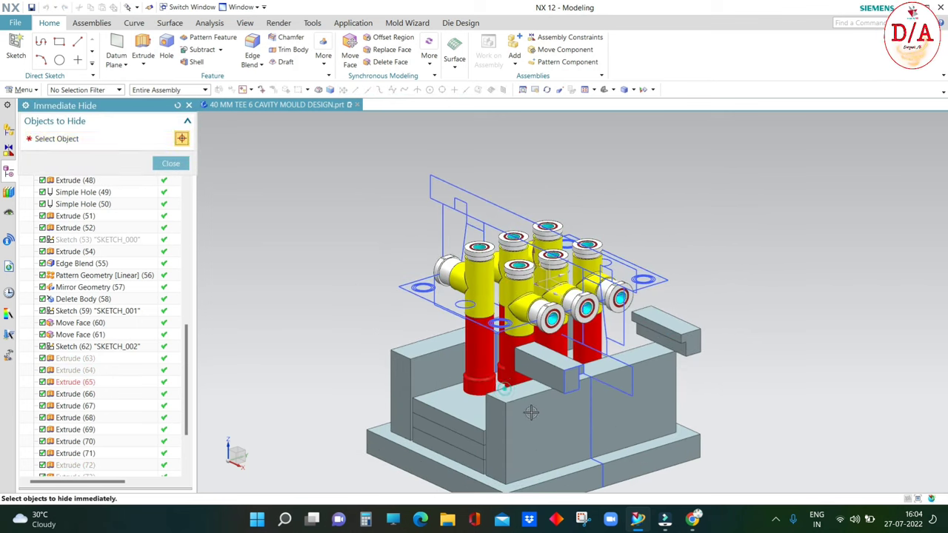
{"action": "left_click", "coordinate": [504, 388]}
{"action": "left_click", "coordinate": [466, 466]}
{"action": "left_click", "coordinate": [435, 393]}
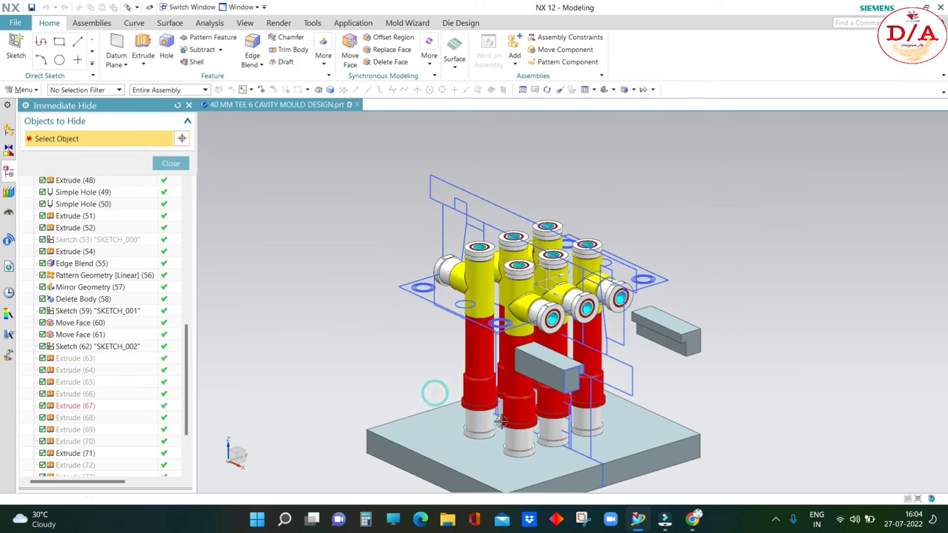
{"action": "left_click", "coordinate": [651, 414]}
{"action": "scroll", "coordinate": [732, 358], "scroll_direction": "down", "scroll_amount": 2}
{"action": "key", "text": "ctrl+shift+b"}
{"action": "key", "text": "Escape"}
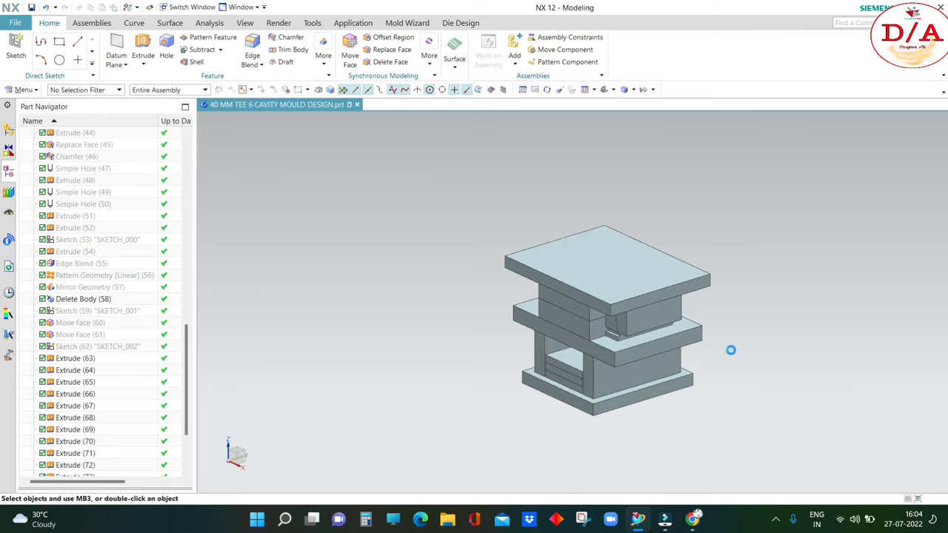
{"action": "key", "text": "ctrl+f"}
{"action": "key", "text": "ctrl+j"}
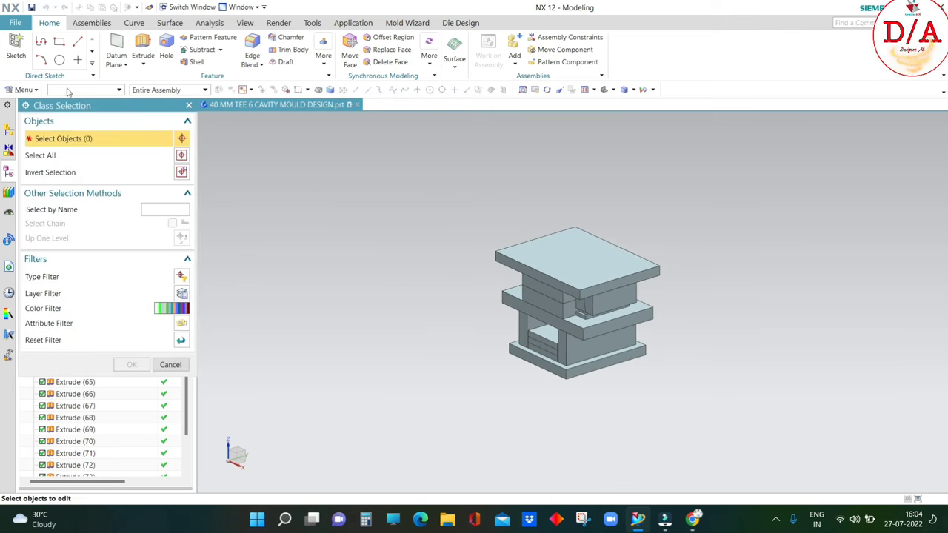
- Box-select all the mould bodies and colour them white
{"action": "left_click", "coordinate": [65, 89]}
{"action": "left_click", "coordinate": [304, 180]}
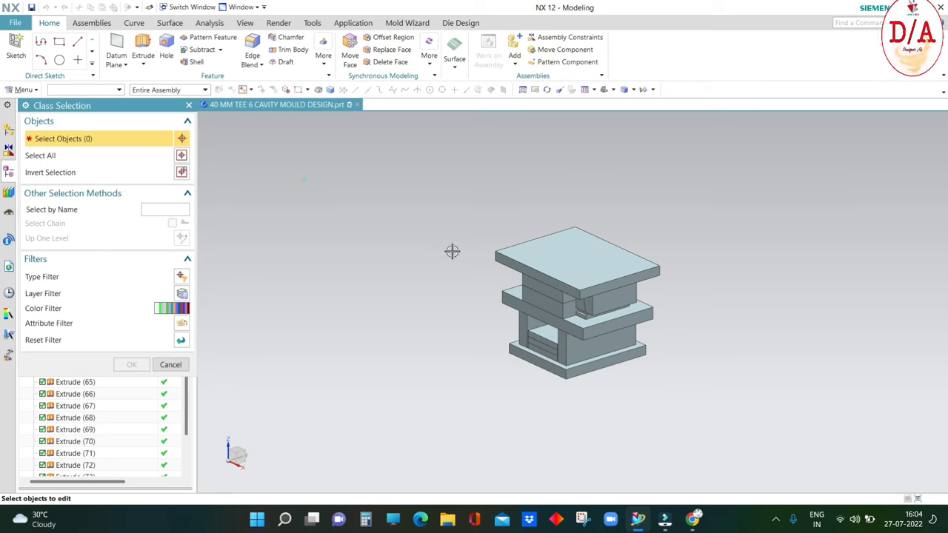
{"action": "left_click_drag", "start_coordinate": [430, 204], "coordinate": [725, 418]}
{"action": "left_click", "coordinate": [132, 365]}
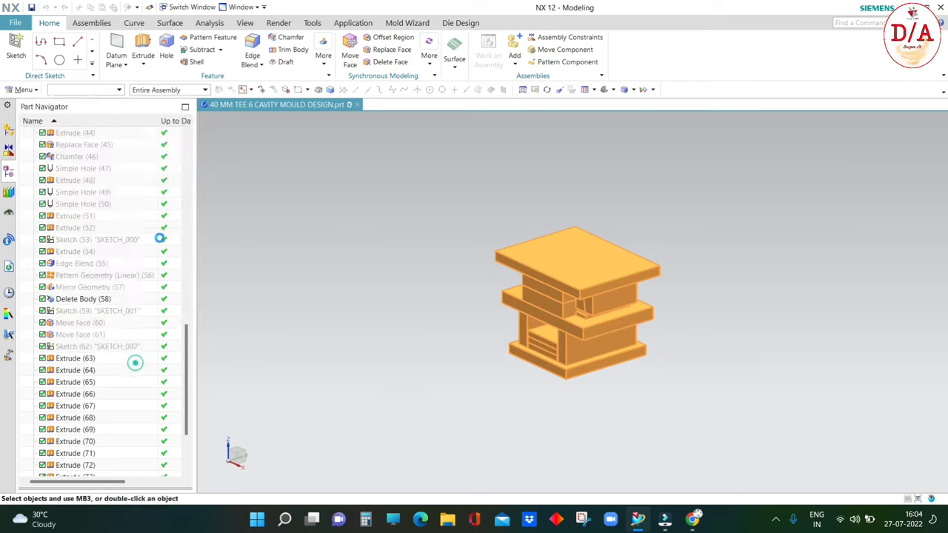
{"action": "left_click", "coordinate": [171, 174]}
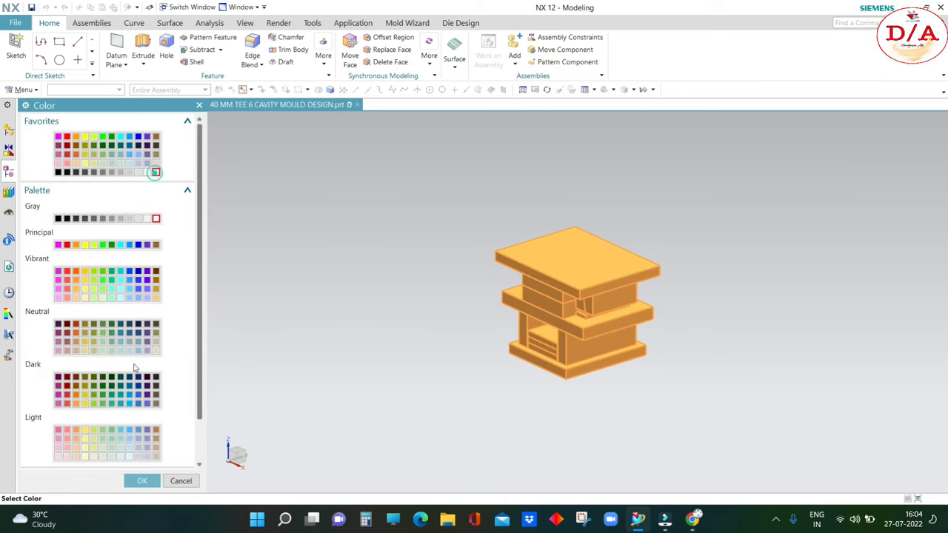
{"action": "left_click", "coordinate": [141, 480]}
{"action": "left_click", "coordinate": [92, 425]}
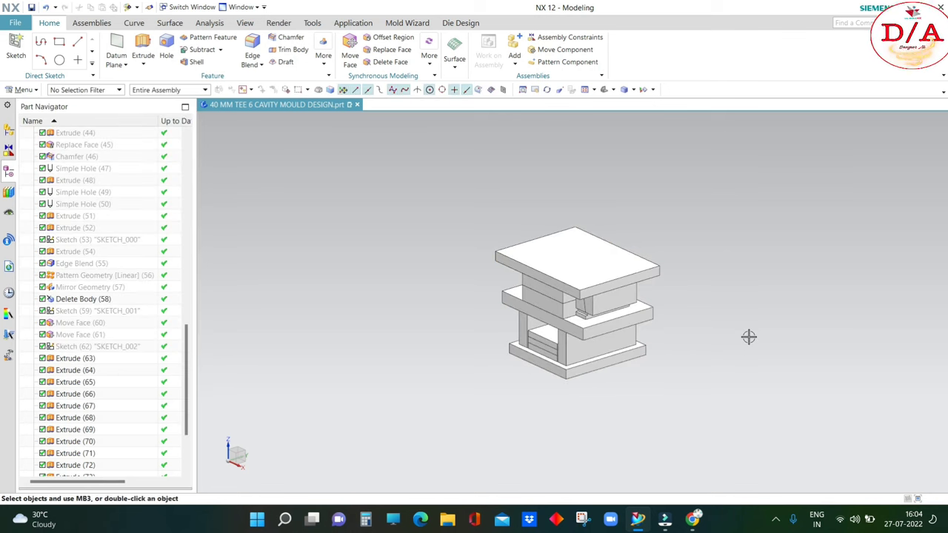
{"action": "mouse_move", "coordinate": [715, 270]}
{"action": "middle_mouse_down"}
{"action": "mouse_move", "coordinate": [825, 393]}
{"action": "mouse_move", "coordinate": [795, 336]}
{"action": "middle_mouse_up"}
- Select both small side blocks and recolour them orange
{"action": "key", "text": "ctrl+j"}
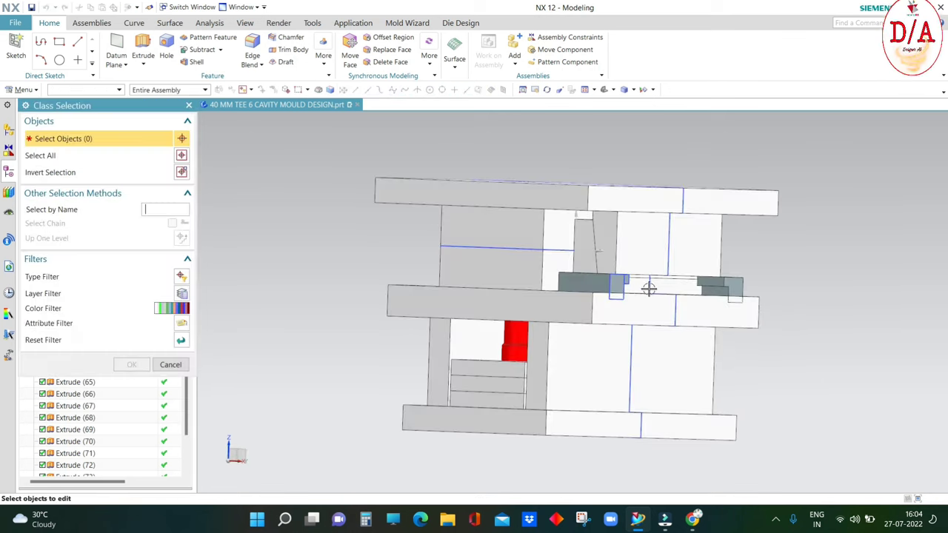
{"action": "scroll", "coordinate": [548, 275], "scroll_direction": "up", "scroll_amount": 3}
{"action": "left_click", "coordinate": [548, 275]}
{"action": "left_click", "coordinate": [804, 300]}
{"action": "scroll", "coordinate": [803, 300], "scroll_direction": "down", "scroll_amount": 3}
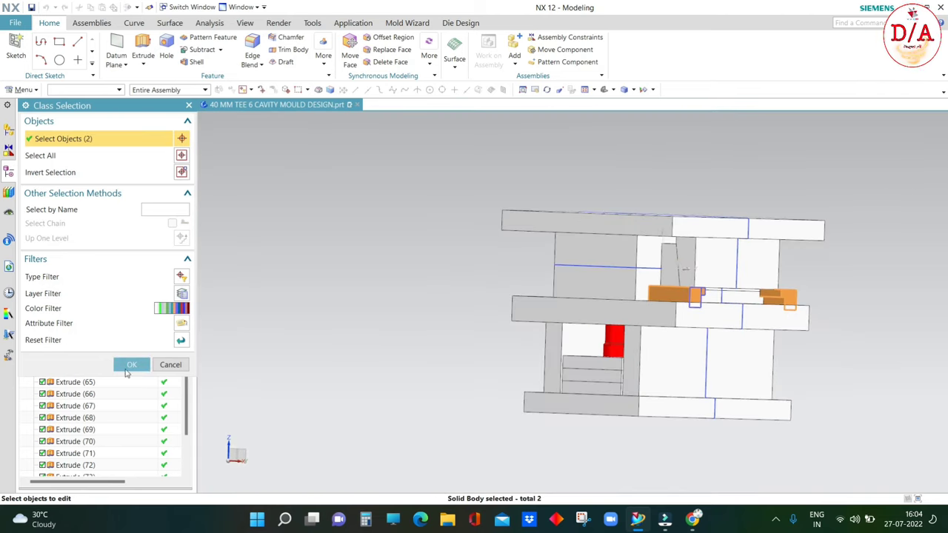
{"action": "left_click", "coordinate": [129, 365]}
{"action": "left_click", "coordinate": [159, 173]}
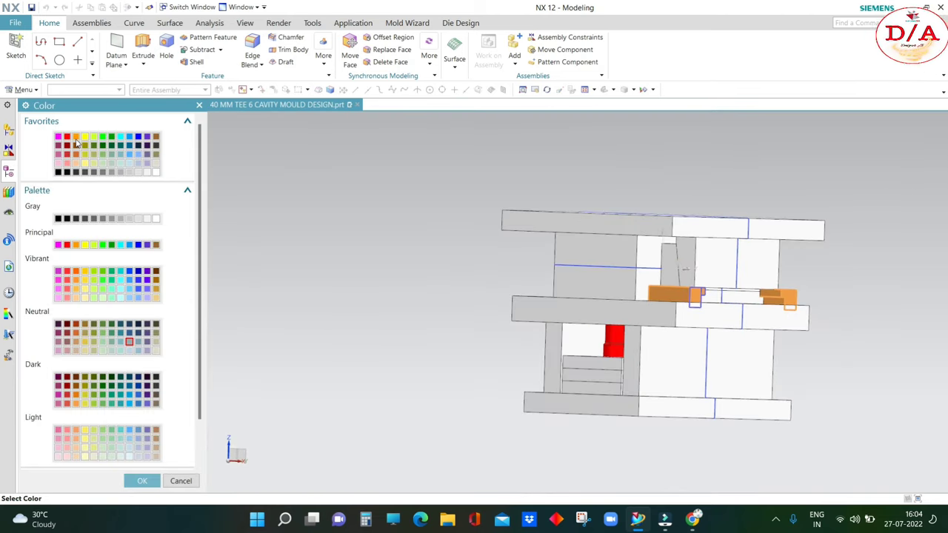
{"action": "left_click", "coordinate": [143, 481]}
- Close the object display settings and save the part file
{"action": "left_click", "coordinate": [94, 423]}
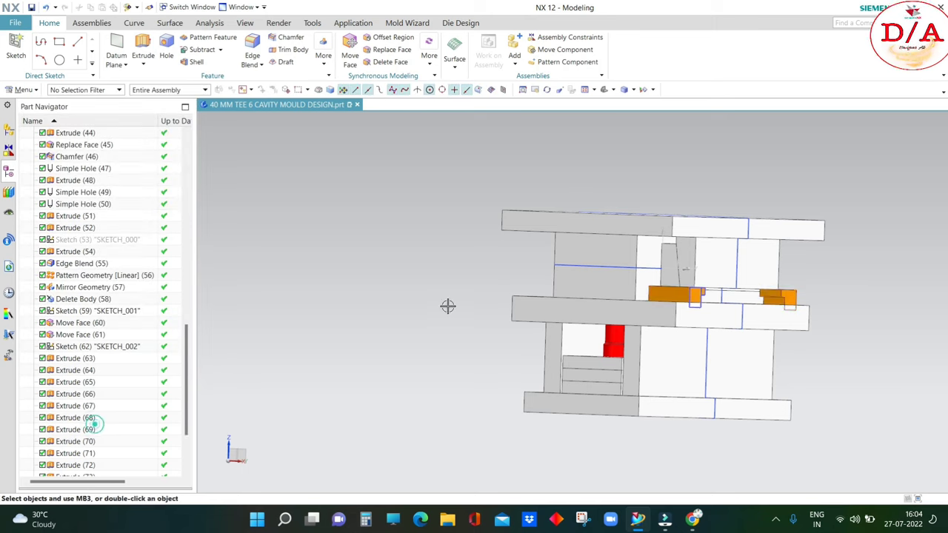
{"action": "middle_click_drag", "start_coordinate": [446, 305], "coordinate": [713, 300]}
{"action": "key", "text": "ctrl+f"}
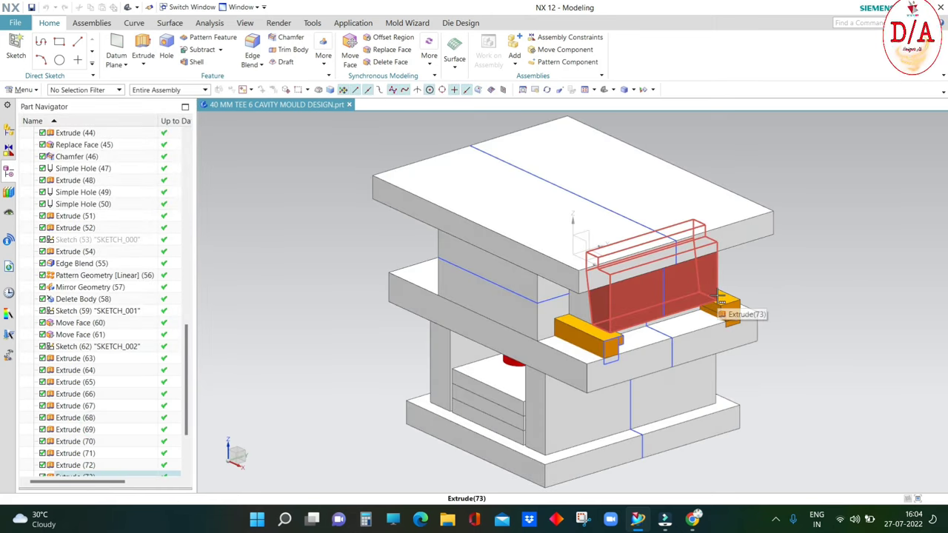
- Hide the top clamp plate Extrude(63) to expose the cavity plate's six holes
{"action": "left_click", "coordinate": [323, 46]}
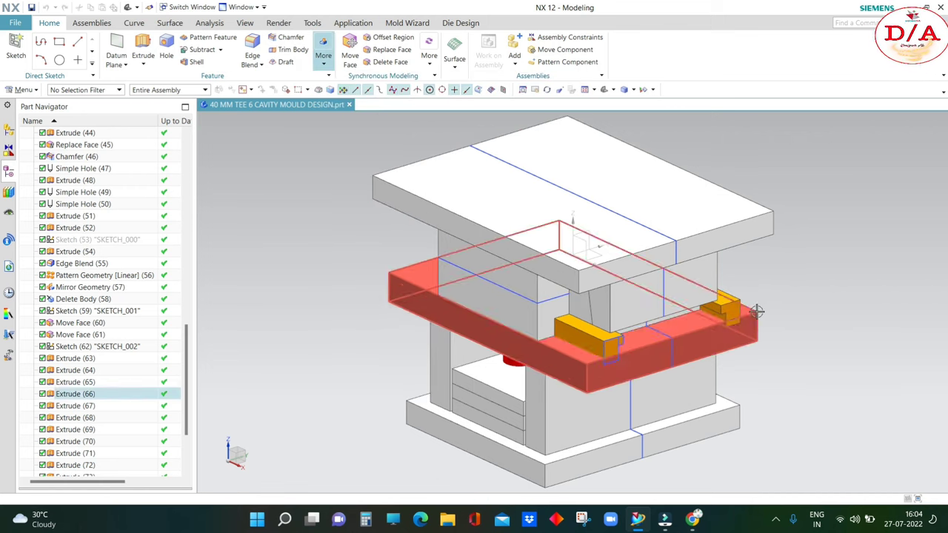
{"action": "left_click", "coordinate": [652, 205]}
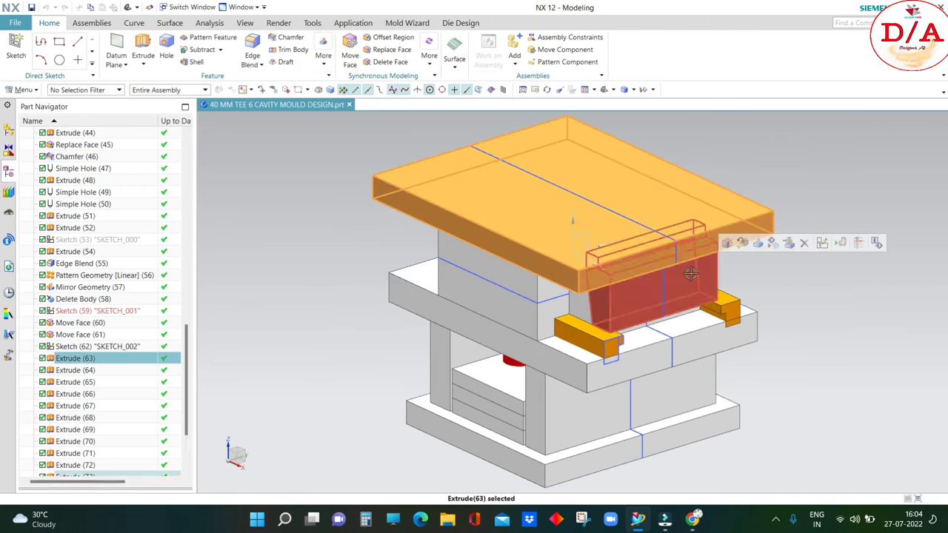
{"action": "left_click", "coordinate": [690, 274]}
{"action": "left_click", "coordinate": [931, 287]}
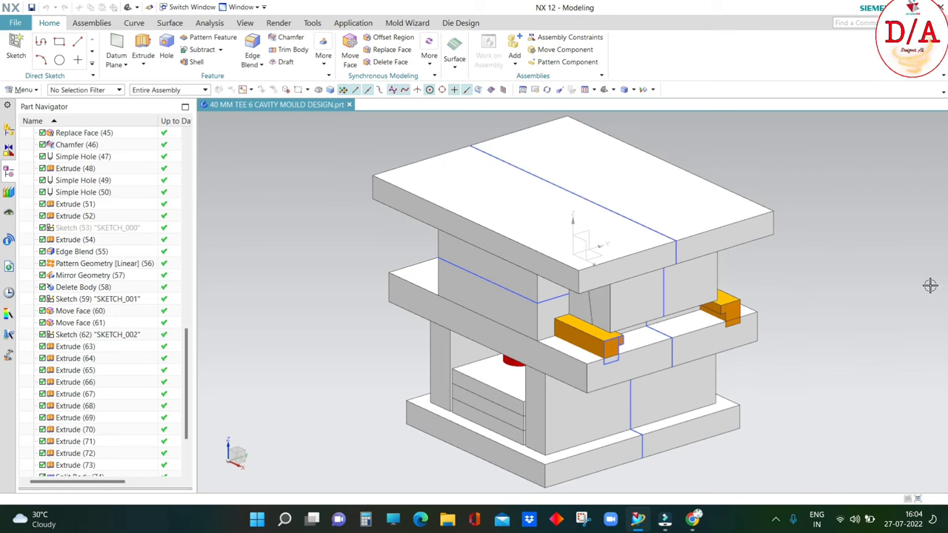
{"action": "key", "text": "ctrl+b"}
{"action": "double_click", "coordinate": [742, 236]}
{"action": "middle_click_drag", "start_coordinate": [816, 254], "coordinate": [822, 259]}
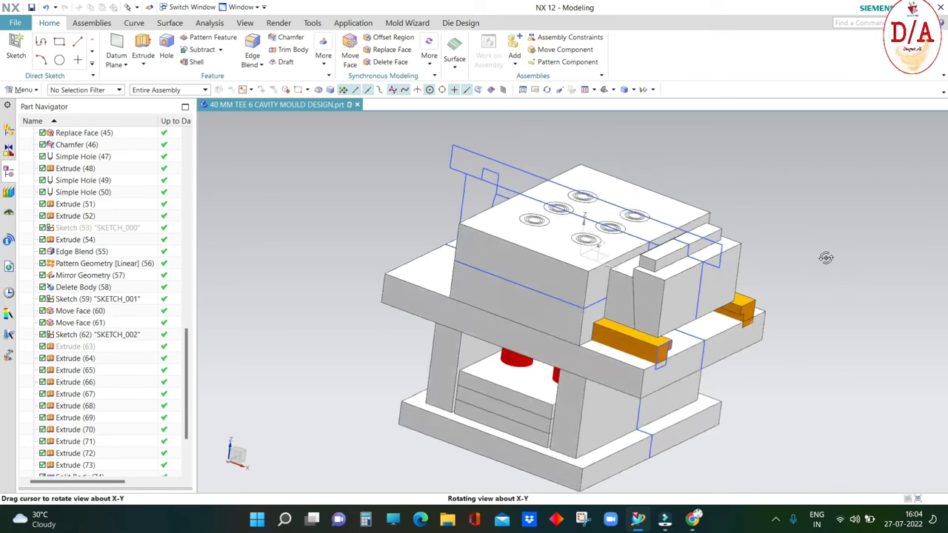
{"action": "left_click", "coordinate": [323, 49]}
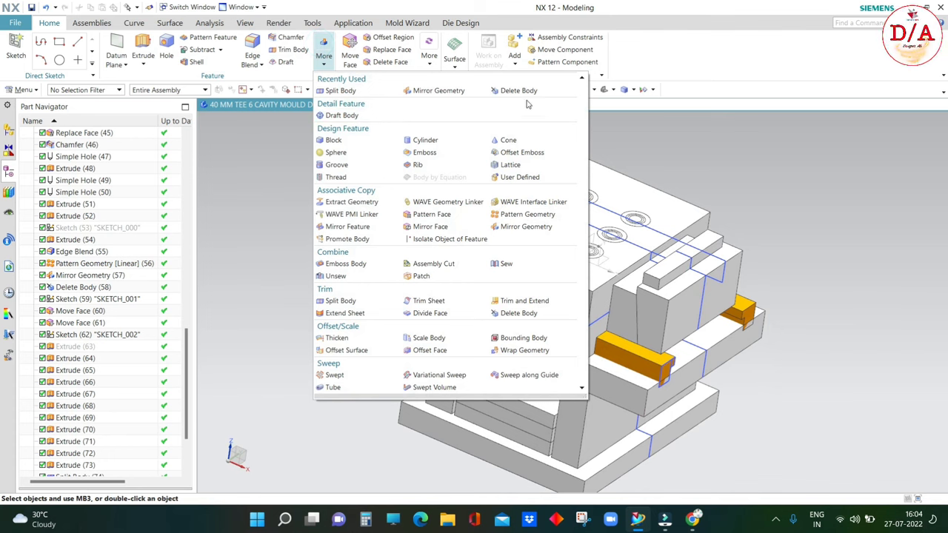
- Start Mirror Geometry on the front orange slide block and two other bodies, then cancel
{"action": "left_click", "coordinate": [438, 90]}
{"action": "scroll", "coordinate": [606, 270], "scroll_direction": "down", "scroll_amount": 4}
{"action": "left_click", "coordinate": [630, 354]}
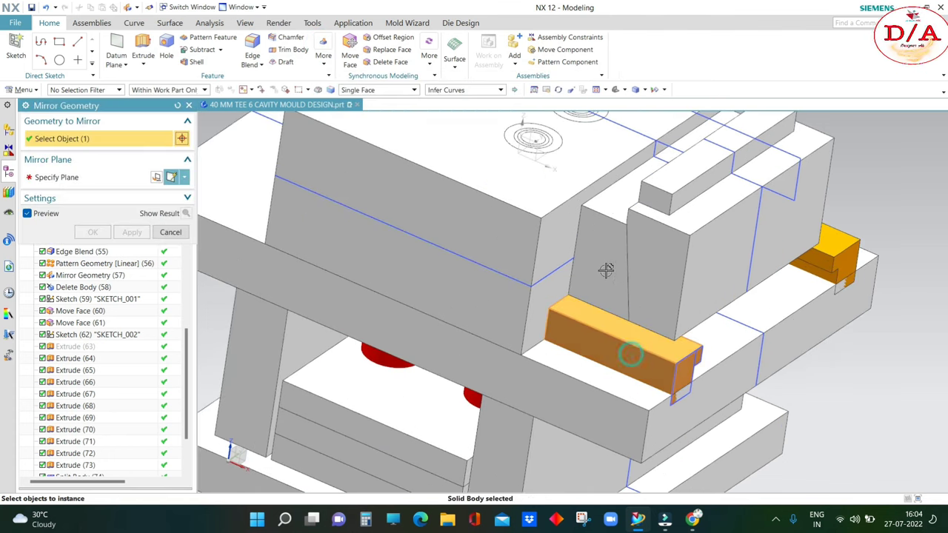
{"action": "left_click", "coordinate": [605, 270]}
{"action": "left_click", "coordinate": [677, 275]}
{"action": "scroll", "coordinate": [678, 276], "scroll_direction": "up", "scroll_amount": 4}
{"action": "mouse_move", "coordinate": [678, 276]}
{"action": "middle_mouse_down"}
{"action": "mouse_move", "coordinate": [675, 346]}
{"action": "mouse_move", "coordinate": [793, 303]}
{"action": "middle_mouse_up"}
{"action": "key", "text": "Escape"}
- Inspect the slide blocks from alternating front and isometric views
{"action": "key", "text": "ctrl+alt+f"}
{"action": "scroll", "coordinate": [548, 276], "scroll_direction": "down", "scroll_amount": 5}
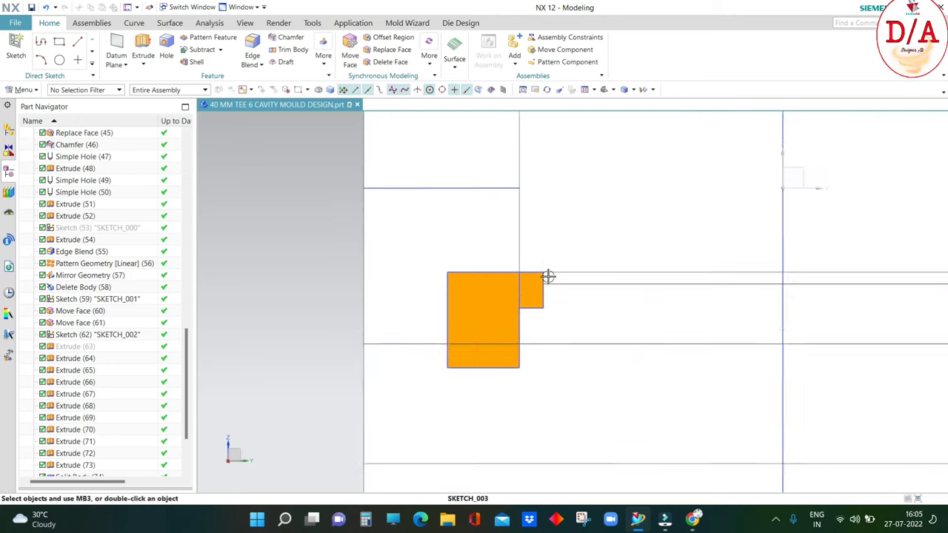
{"action": "scroll", "coordinate": [548, 276], "scroll_direction": "up", "scroll_amount": 5}
{"action": "middle_click_drag", "start_coordinate": [569, 307], "coordinate": [563, 297]}
{"action": "scroll", "coordinate": [563, 297], "scroll_direction": "up", "scroll_amount": 1}
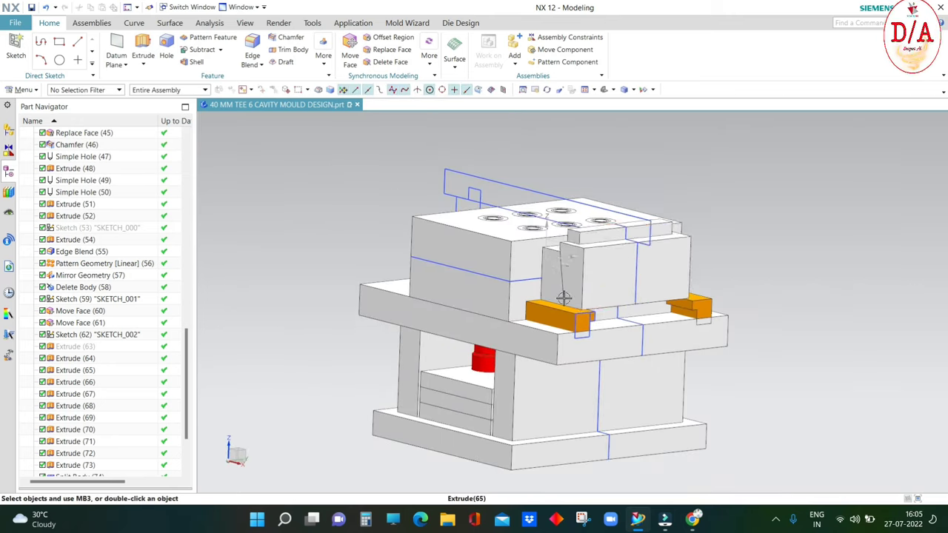
{"action": "scroll", "coordinate": [563, 298], "scroll_direction": "down", "scroll_amount": 3}
{"action": "scroll", "coordinate": [557, 315], "scroll_direction": "down", "scroll_amount": 2}
{"action": "scroll", "coordinate": [570, 303], "scroll_direction": "up", "scroll_amount": 4}
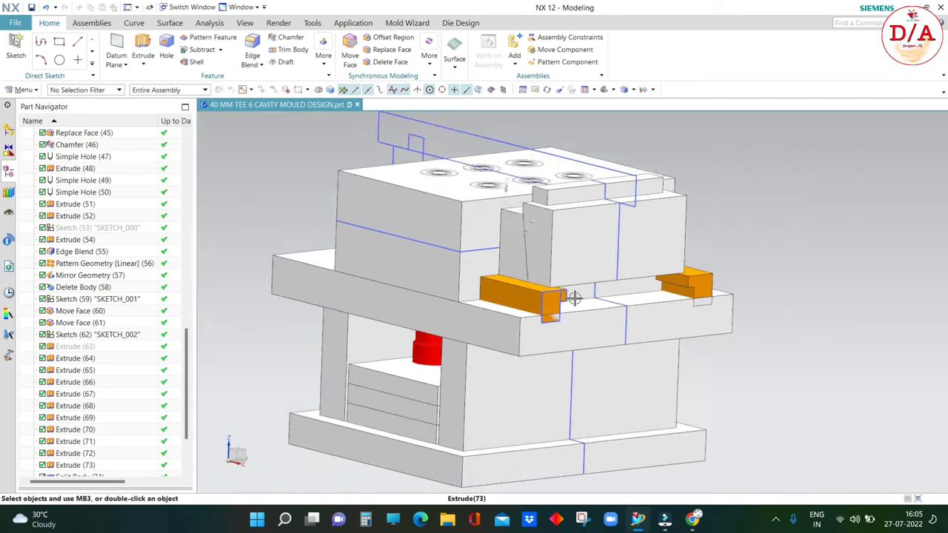
{"action": "key", "text": "ctrl+alt+f"}
{"action": "scroll", "coordinate": [444, 259], "scroll_direction": "down", "scroll_amount": 4}
{"action": "scroll", "coordinate": [437, 271], "scroll_direction": "up", "scroll_amount": 2}
{"action": "middle_click_drag", "start_coordinate": [437, 271], "coordinate": [490, 283]}
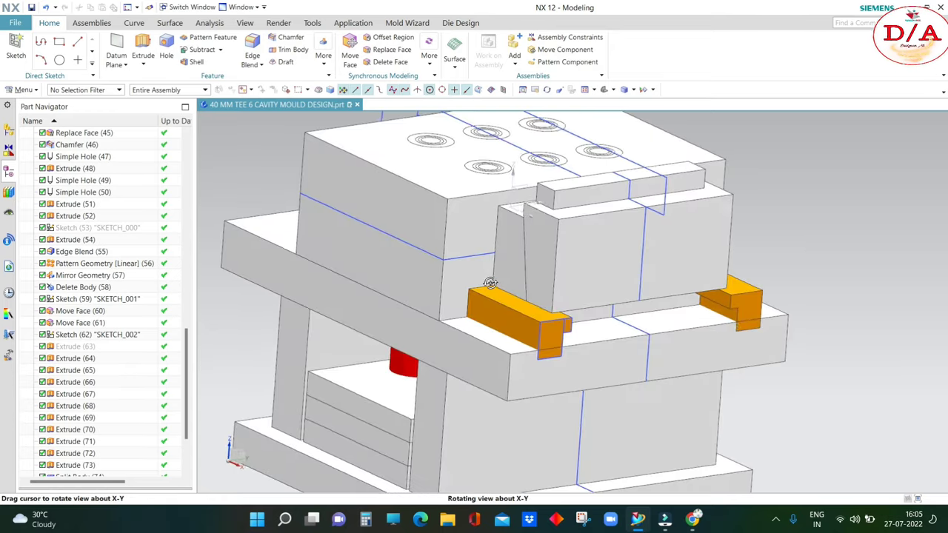
{"action": "scroll", "coordinate": [504, 297], "scroll_direction": "down", "scroll_amount": 4}
{"action": "scroll", "coordinate": [778, 292], "scroll_direction": "up", "scroll_amount": 4}
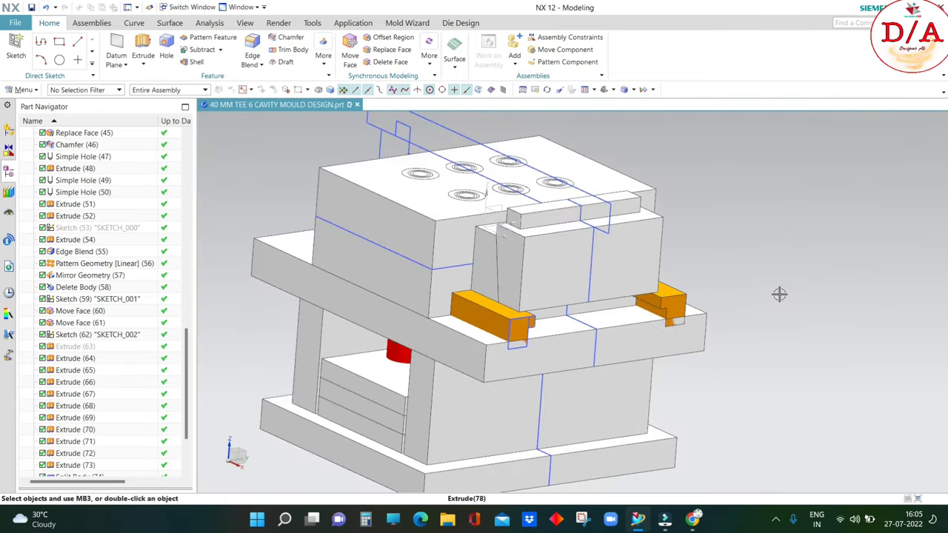
{"action": "key", "text": "ctrl+alt+f"}
{"action": "scroll", "coordinate": [561, 220], "scroll_direction": "down", "scroll_amount": 5}
{"action": "scroll", "coordinate": [547, 239], "scroll_direction": "up", "scroll_amount": 4}
{"action": "middle_click_drag", "start_coordinate": [547, 239], "coordinate": [710, 258]}
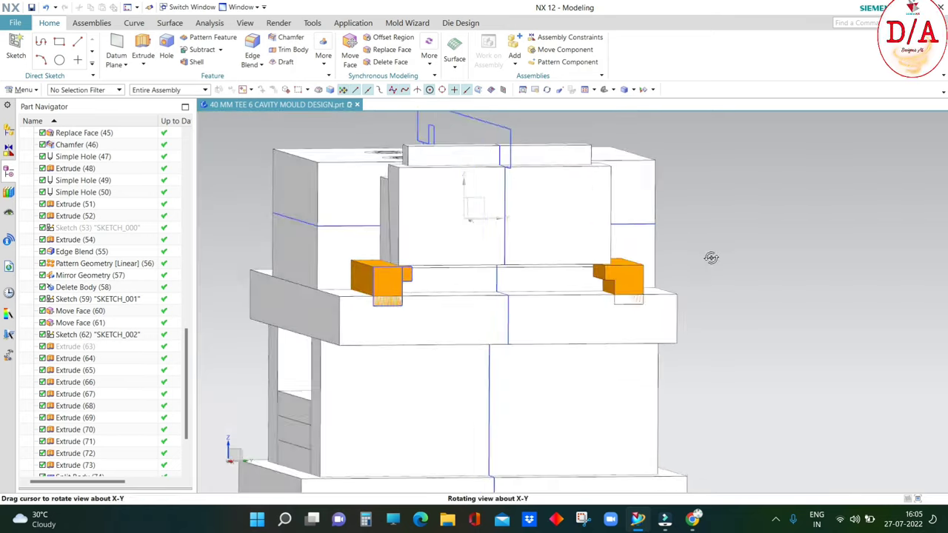
{"action": "scroll", "coordinate": [523, 323], "scroll_direction": "down", "scroll_amount": 3}
- Change slide block sketch dimension p387 from 40 to 35 mm and finish the sketch
{"action": "double_click", "coordinate": [457, 336]}
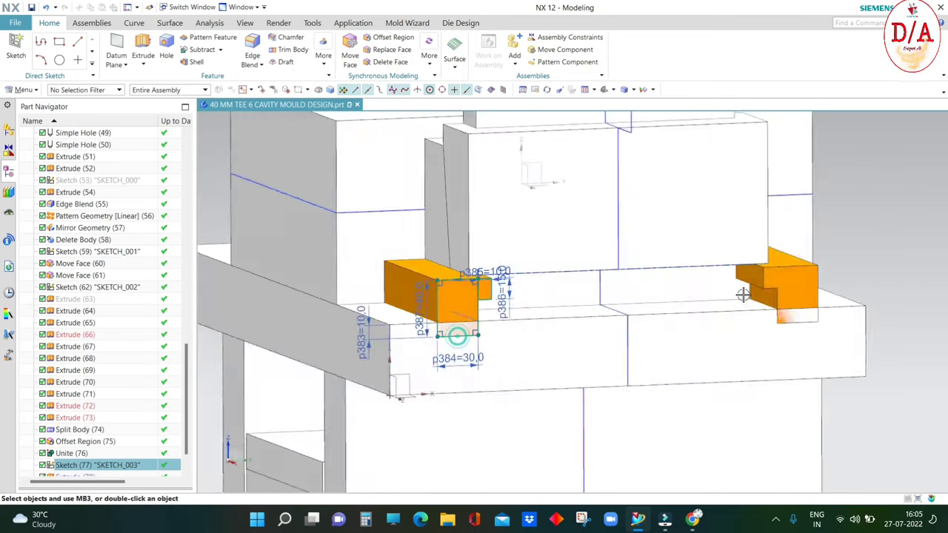
{"action": "double_click", "coordinate": [504, 280]}
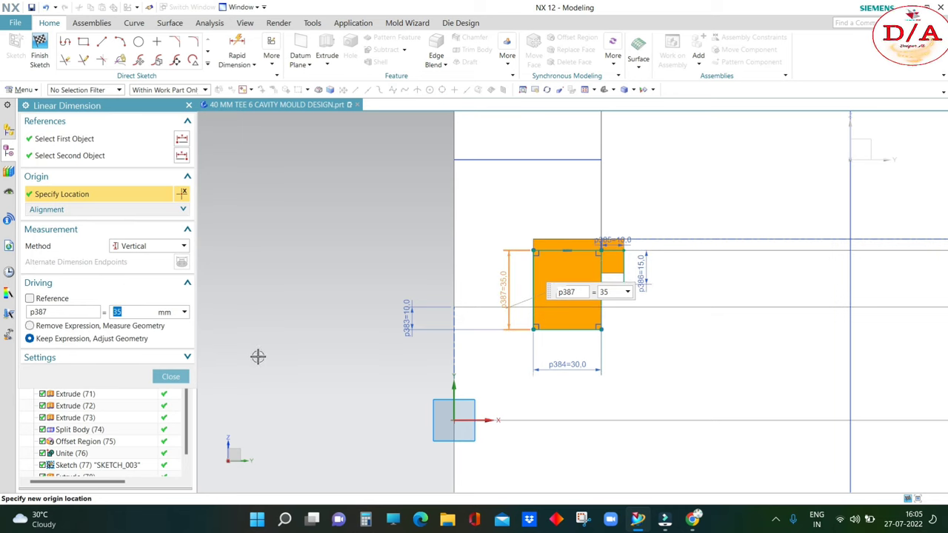
{"action": "left_click", "coordinate": [170, 376]}
{"action": "left_click", "coordinate": [39, 55]}
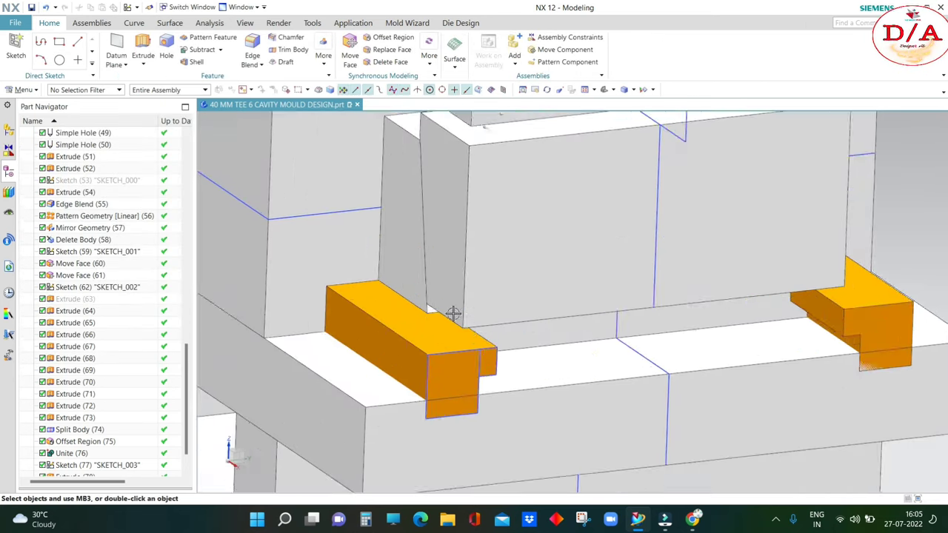
- Check the updated slide blocks from front and 3D views
{"action": "middle_click_drag", "start_coordinate": [453, 314], "coordinate": [525, 406]}
{"action": "key", "text": "F8"}
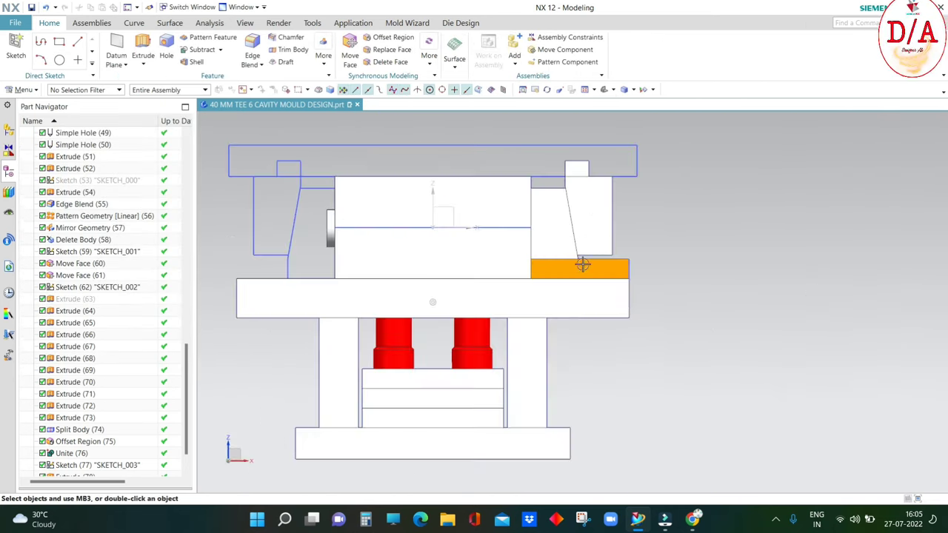
{"action": "middle_click_drag", "start_coordinate": [643, 306], "coordinate": [572, 282]}
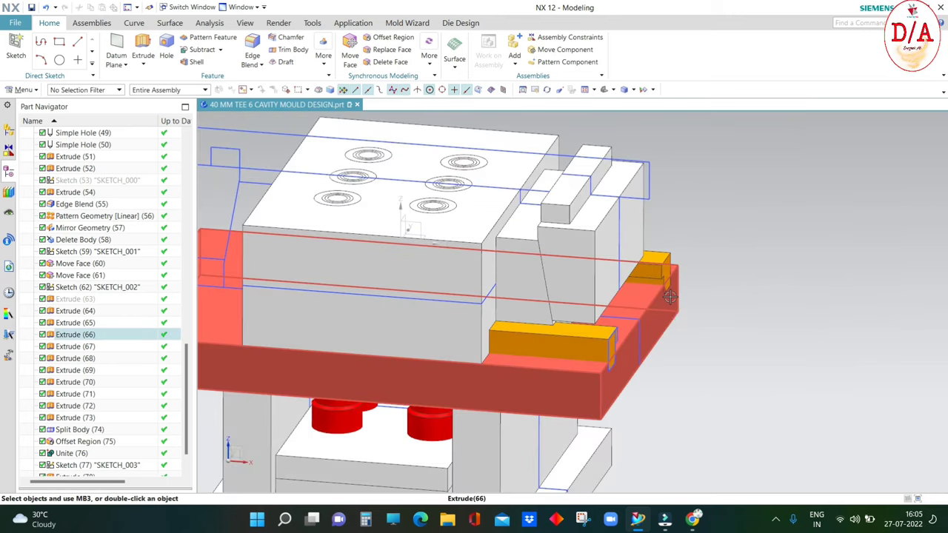
{"action": "scroll", "coordinate": [669, 296], "scroll_direction": "down", "scroll_amount": 5}
{"action": "scroll", "coordinate": [701, 310], "scroll_direction": "up", "scroll_amount": 3}
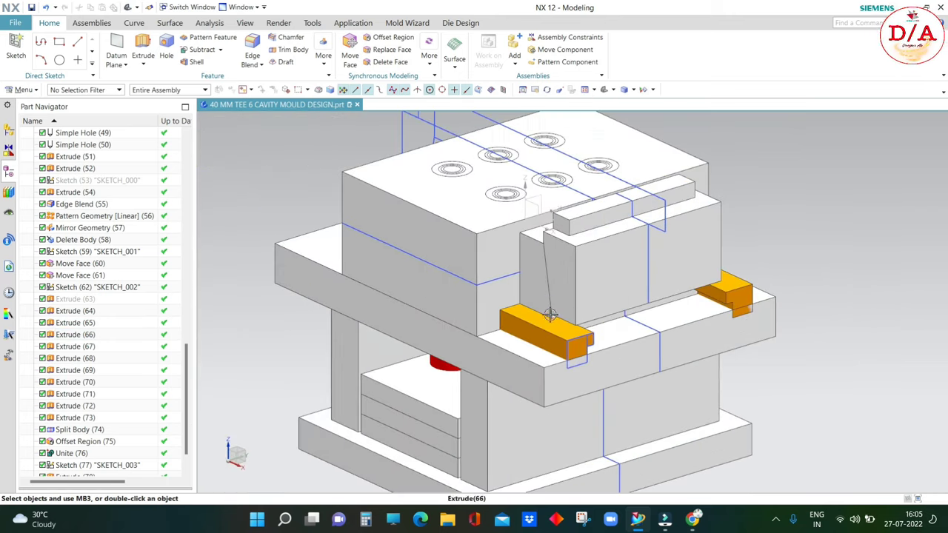
{"action": "scroll", "coordinate": [523, 328], "scroll_direction": "up", "scroll_amount": 3}
{"action": "scroll", "coordinate": [726, 319], "scroll_direction": "down", "scroll_amount": 4}
{"action": "scroll", "coordinate": [769, 296], "scroll_direction": "up", "scroll_amount": 1}
{"action": "key", "text": "ctrl+alt+f"}
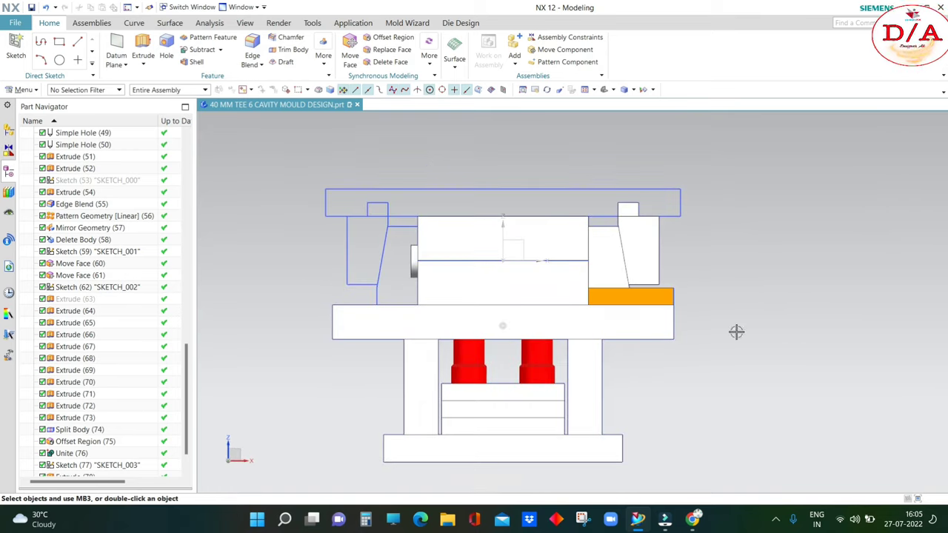
{"action": "middle_click_drag", "start_coordinate": [736, 331], "coordinate": [783, 367]}
- Mirror the orange slide blocks and wedge block across the YZ datum plane
{"action": "left_click", "coordinate": [329, 56]}
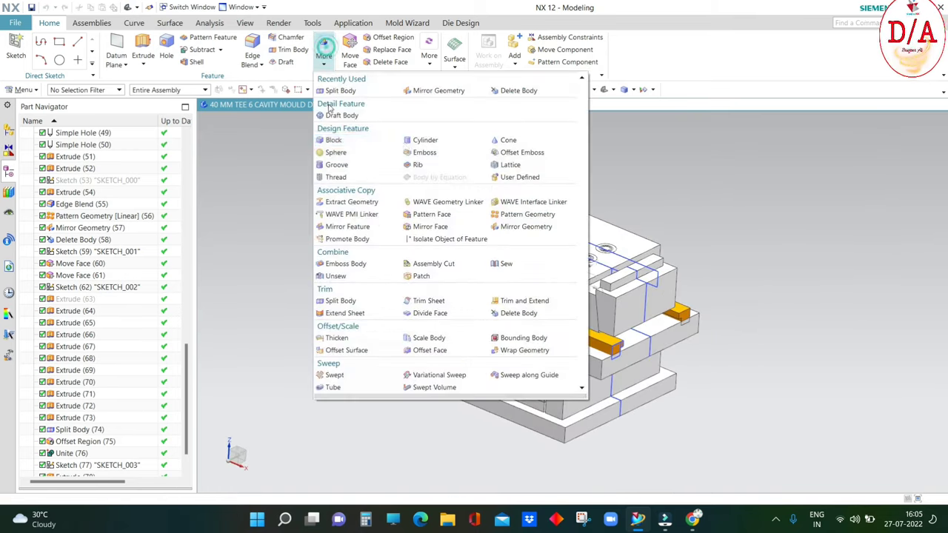
{"action": "left_click", "coordinate": [438, 90]}
{"action": "scroll", "coordinate": [617, 313], "scroll_direction": "up", "scroll_amount": 3}
{"action": "left_click", "coordinate": [617, 313]}
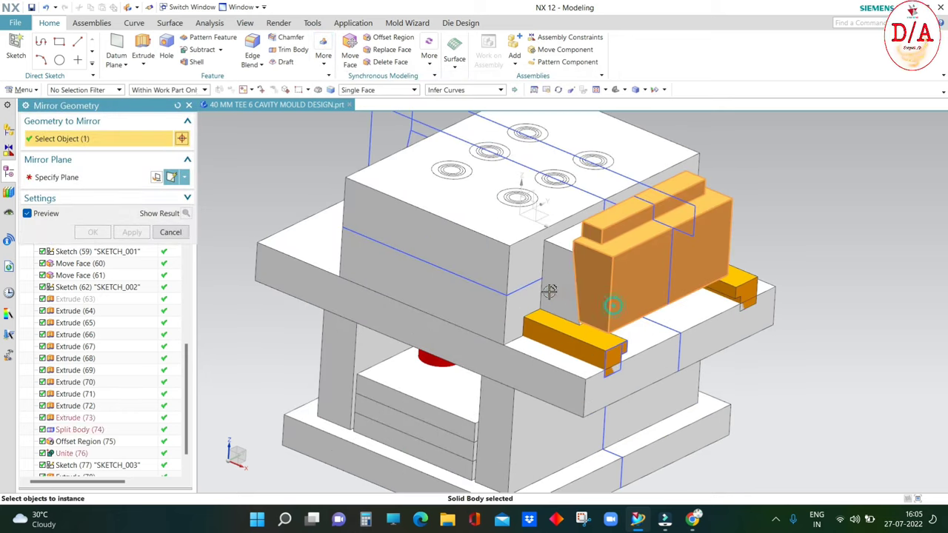
{"action": "middle_click", "coordinate": [752, 267]}
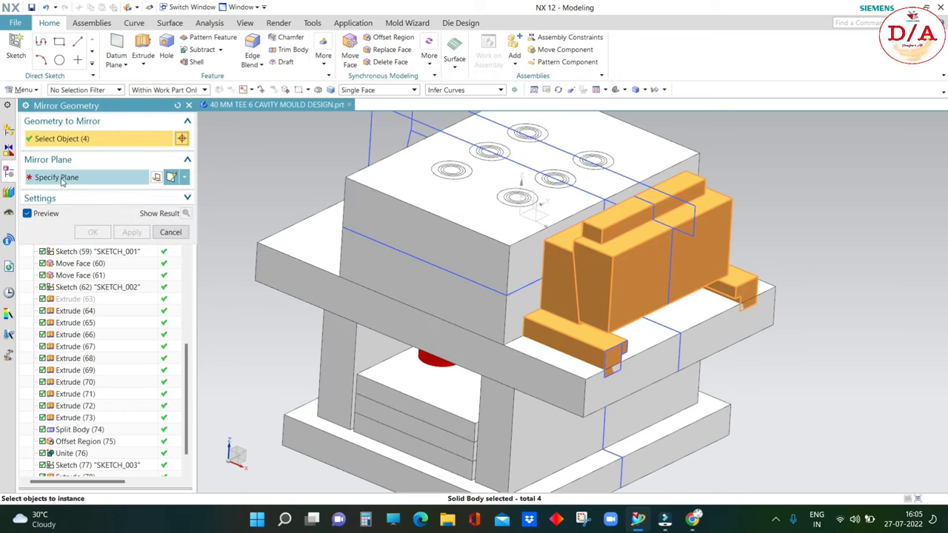
{"action": "left_click", "coordinate": [531, 191]}
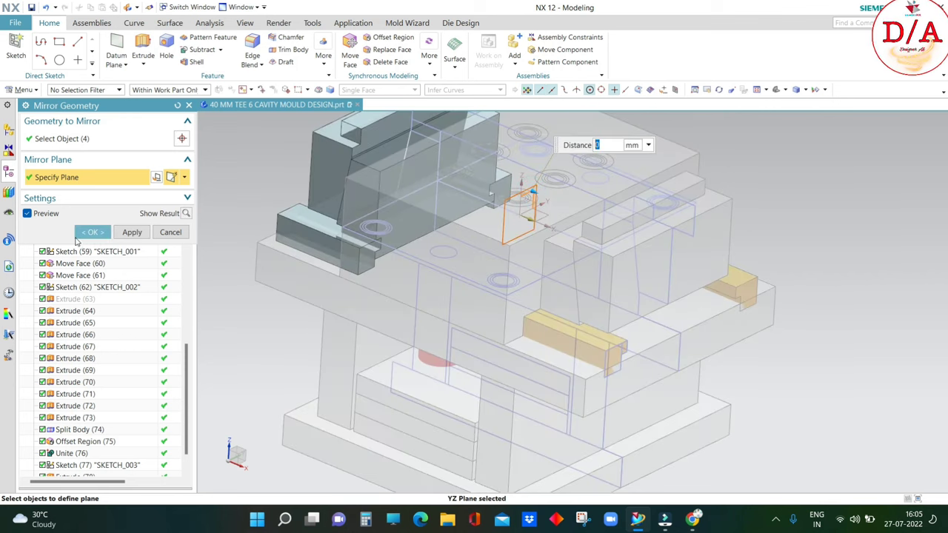
{"action": "left_click", "coordinate": [81, 233]}
{"action": "middle_click_drag", "start_coordinate": [459, 318], "coordinate": [513, 349]}
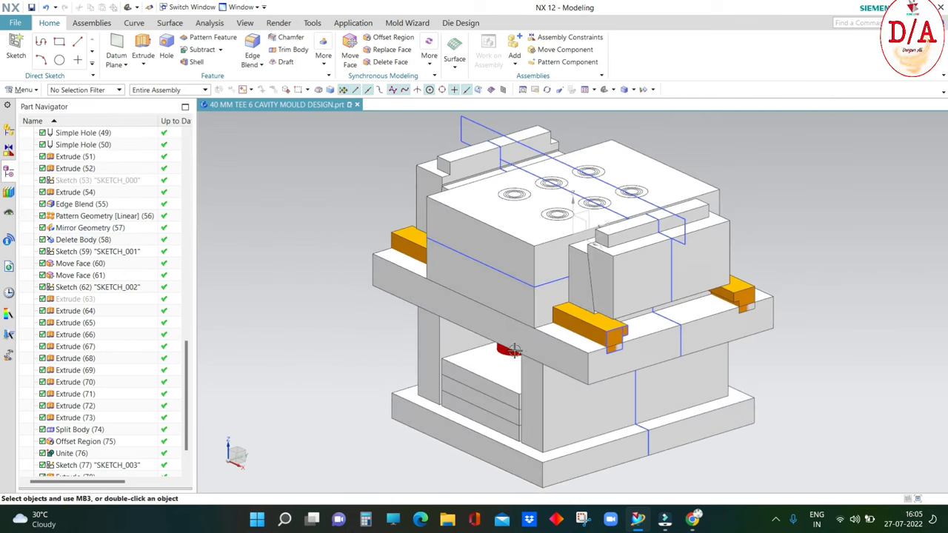
{"action": "mouse_move", "coordinate": [891, 412]}
{"action": "middle_mouse_down"}
{"action": "mouse_move", "coordinate": [821, 372]}
{"action": "mouse_move", "coordinate": [659, 311]}
{"action": "mouse_move", "coordinate": [725, 332]}
{"action": "mouse_move", "coordinate": [626, 333]}
{"action": "middle_mouse_up"}
- Hide all mould bodies except the rectangular plate Extrude (64)
{"action": "key", "text": "ctrl+alt+f"}
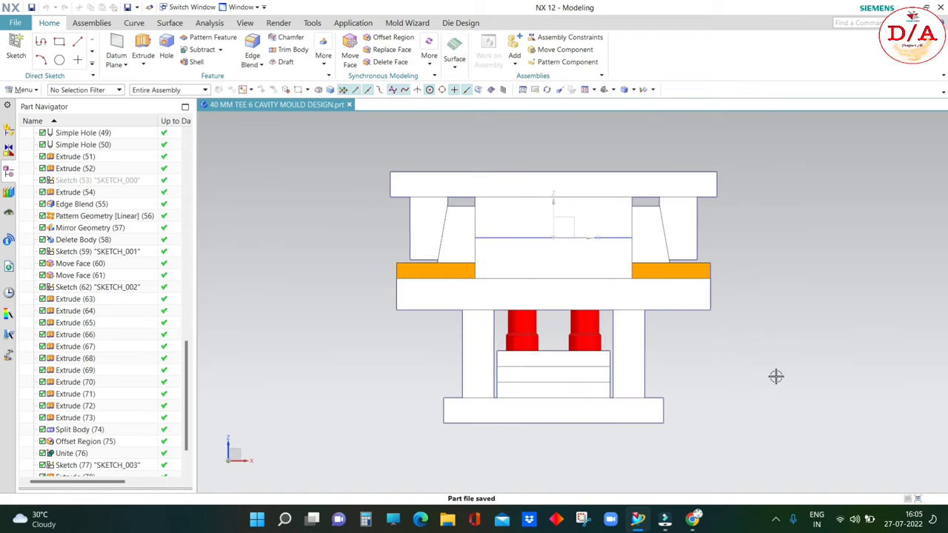
{"action": "key", "text": "Home"}
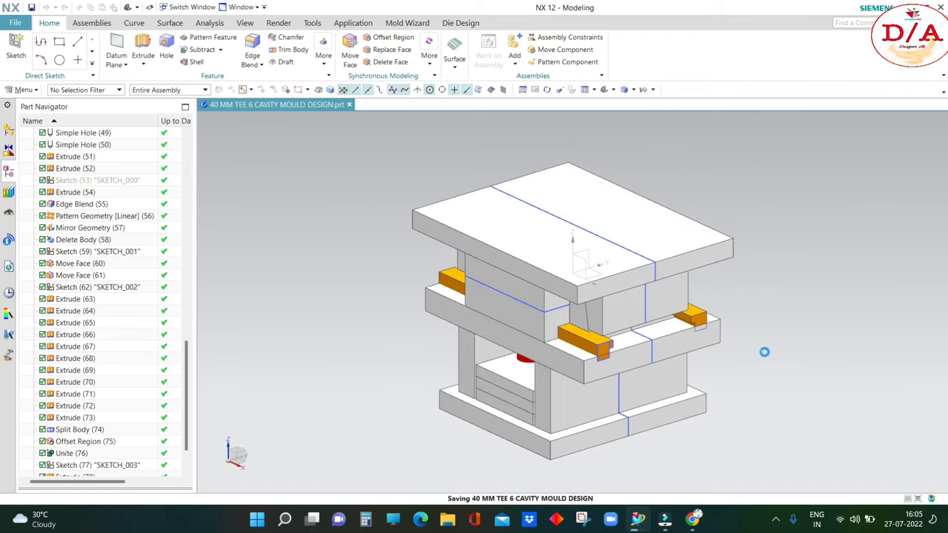
{"action": "key", "text": "ctrl+alt+f"}
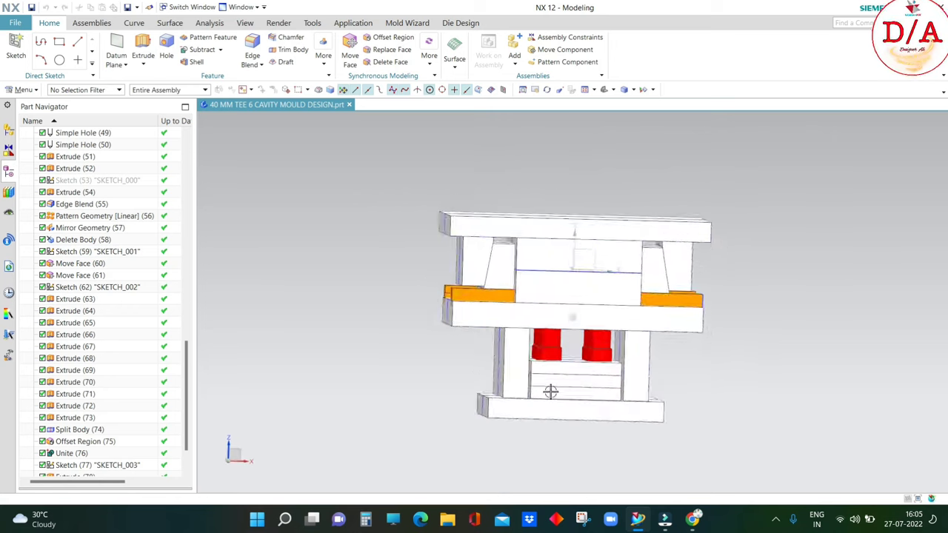
{"action": "key", "text": "Home"}
{"action": "key", "text": "ctrl+shift+i"}
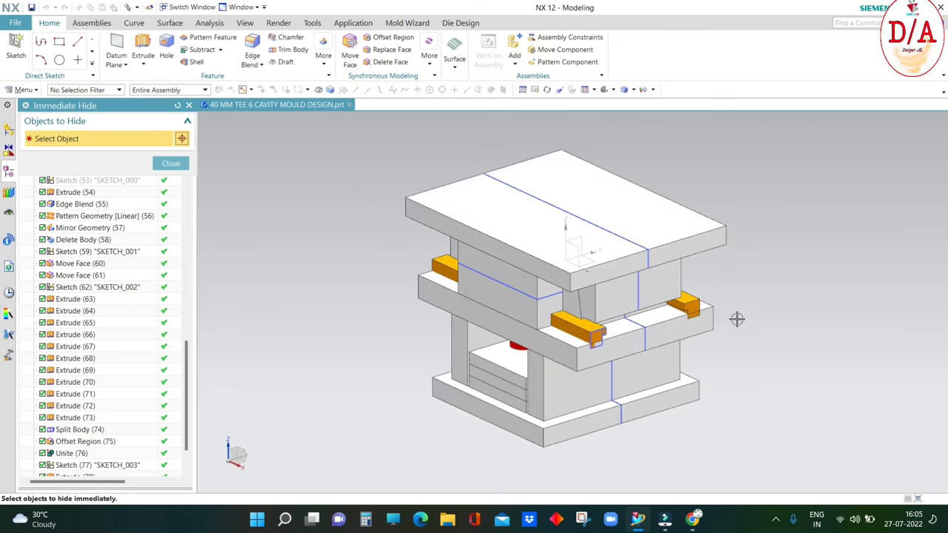
{"action": "middle_click_drag", "start_coordinate": [736, 317], "coordinate": [839, 296]}
{"action": "key", "text": "ctrl+alt+f"}
{"action": "scroll", "coordinate": [654, 292], "scroll_direction": "up", "scroll_amount": 3}
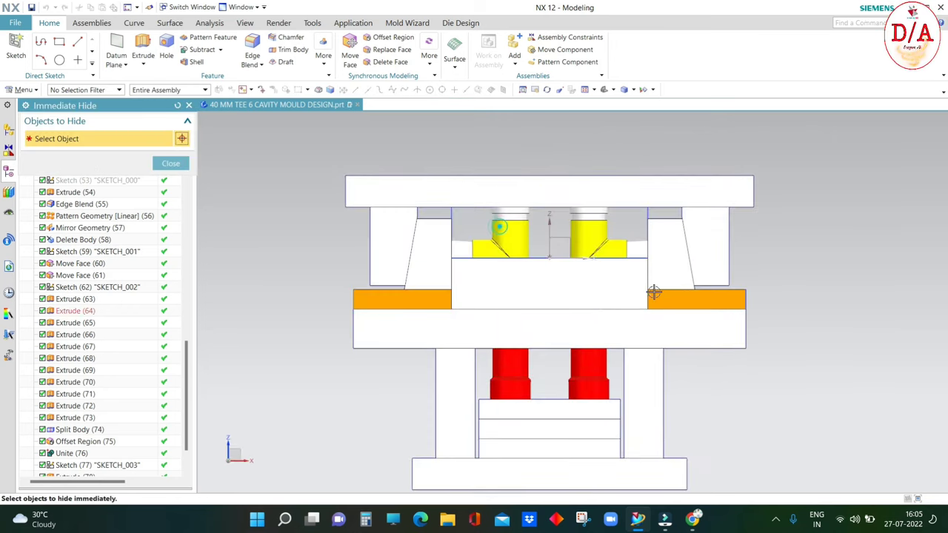
{"action": "scroll", "coordinate": [775, 339], "scroll_direction": "down", "scroll_amount": 3}
{"action": "key", "text": "ctrl+shift+b"}
{"action": "middle_click", "coordinate": [773, 338]}
{"action": "mouse_move", "coordinate": [773, 339]}
{"action": "middle_mouse_down"}
{"action": "mouse_move", "coordinate": [571, 237]}
{"action": "mouse_move", "coordinate": [770, 444]}
{"action": "mouse_move", "coordinate": [605, 338]}
{"action": "middle_mouse_up"}
- Set the block's top face translucency to 50
{"action": "key", "text": "ctrl+j"}
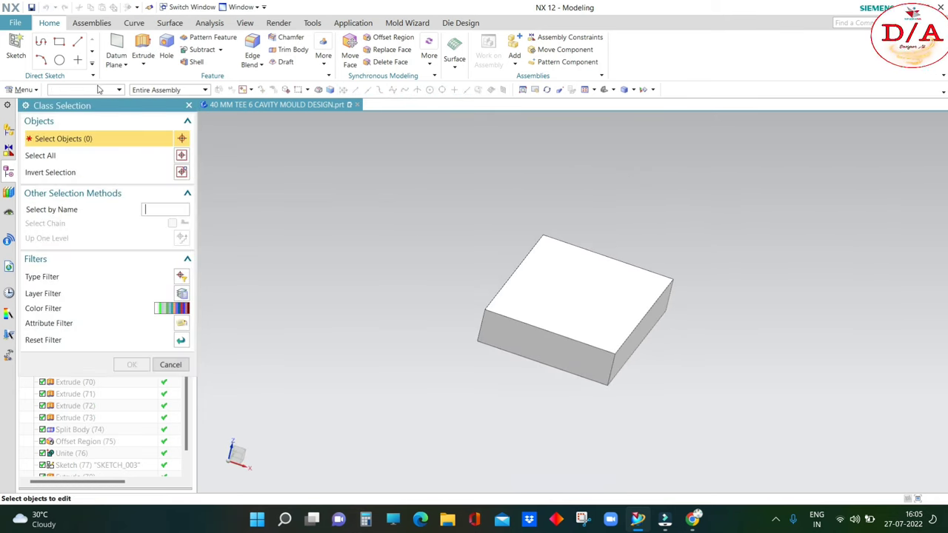
{"action": "left_click", "coordinate": [96, 89]}
{"action": "left_click", "coordinate": [74, 137]}
{"action": "left_click", "coordinate": [527, 306]}
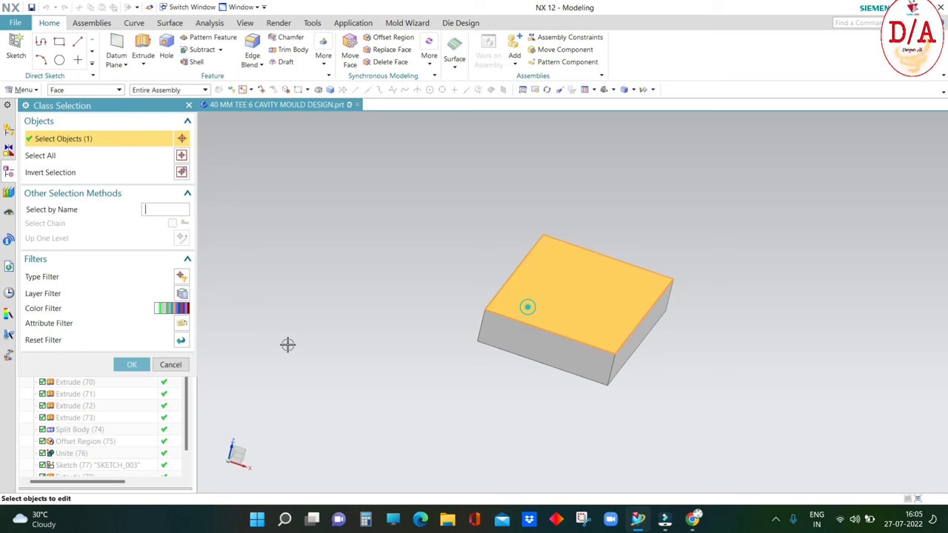
{"action": "left_click", "coordinate": [134, 364]}
{"action": "left_click", "coordinate": [143, 263]}
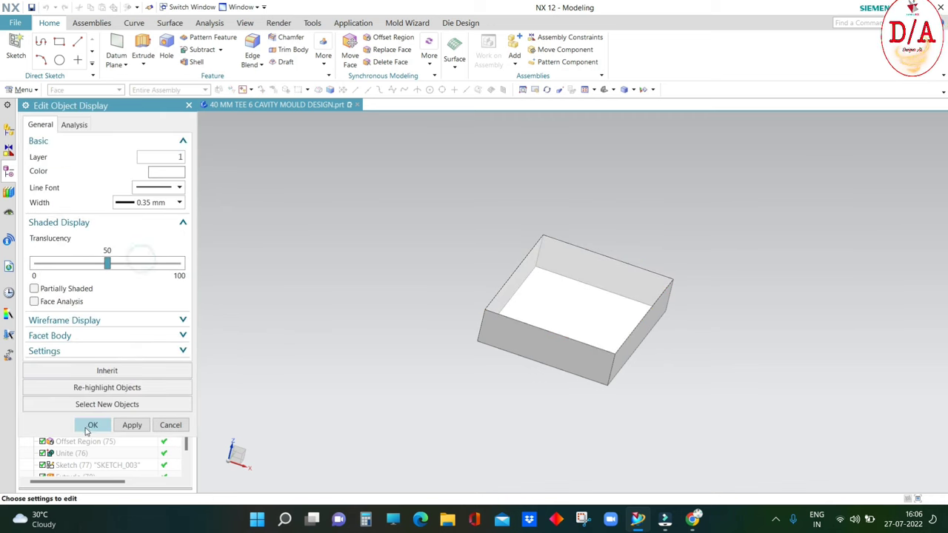
{"action": "left_click", "coordinate": [91, 425]}
- Bring back the previously hidden plate, showing only it
{"action": "middle_click_drag", "start_coordinate": [617, 348], "coordinate": [616, 362]}
{"action": "key", "text": "ctrl+shift+u"}
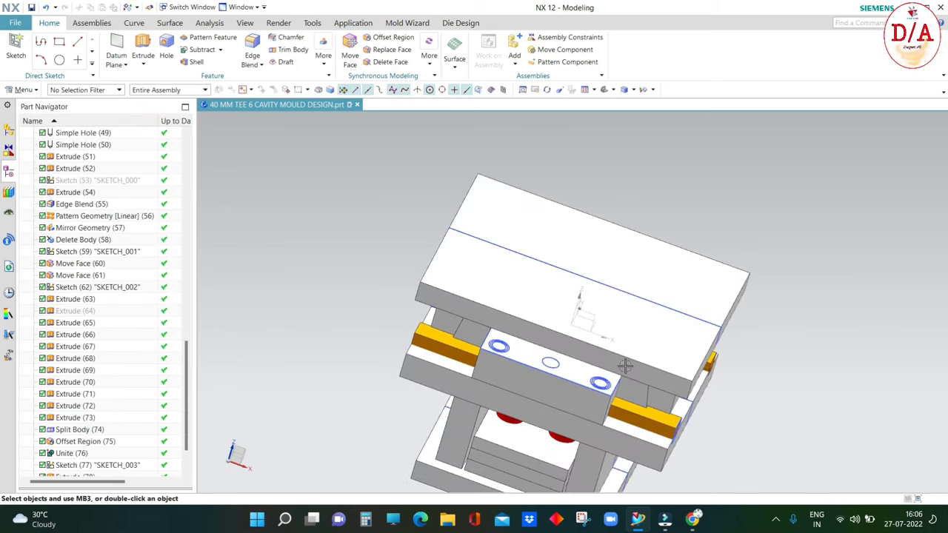
{"action": "key", "text": "ctrl+shift+b"}
{"action": "middle_click_drag", "start_coordinate": [691, 341], "coordinate": [719, 241]}
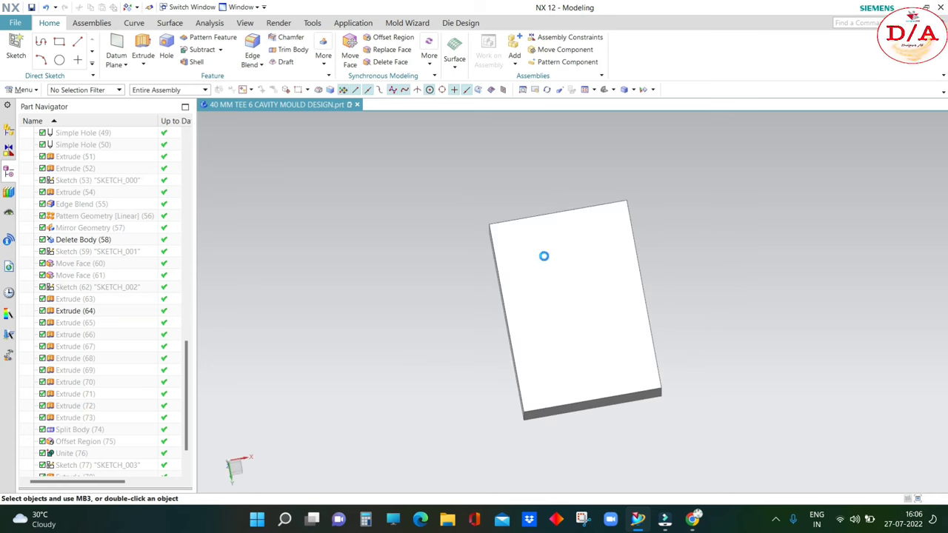
- Colour the plate's top face blue
{"action": "key", "text": "ctrl+j"}
{"action": "left_click", "coordinate": [85, 90]}
{"action": "left_click", "coordinate": [63, 153]}
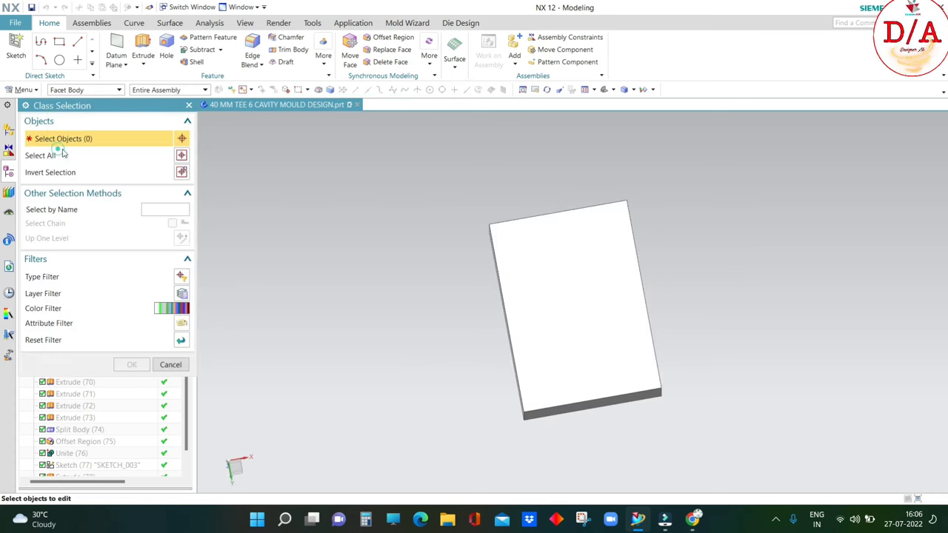
{"action": "left_click", "coordinate": [85, 89]}
{"action": "left_click", "coordinate": [65, 145]}
{"action": "middle_click_drag", "start_coordinate": [630, 264], "coordinate": [615, 298]}
{"action": "left_click", "coordinate": [615, 298]}
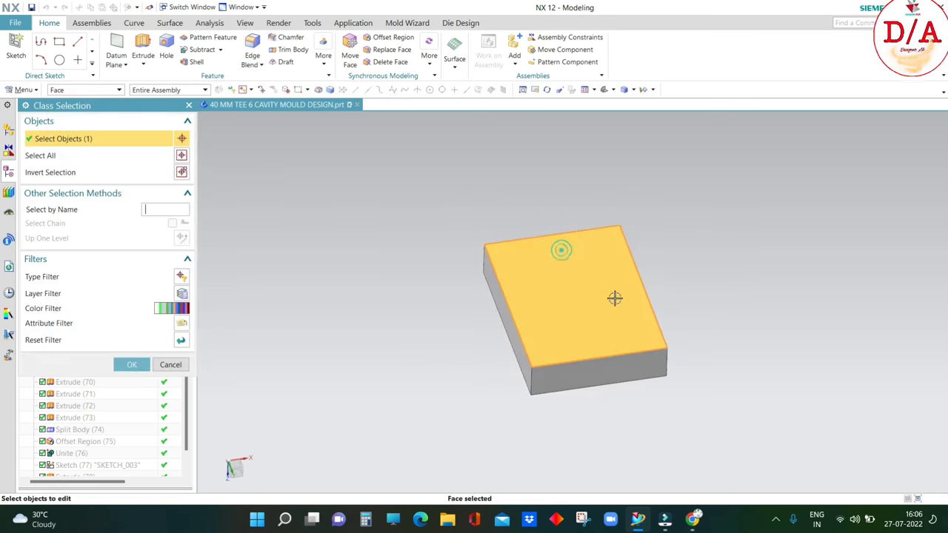
{"action": "left_click", "coordinate": [130, 364]}
{"action": "left_click", "coordinate": [172, 172]}
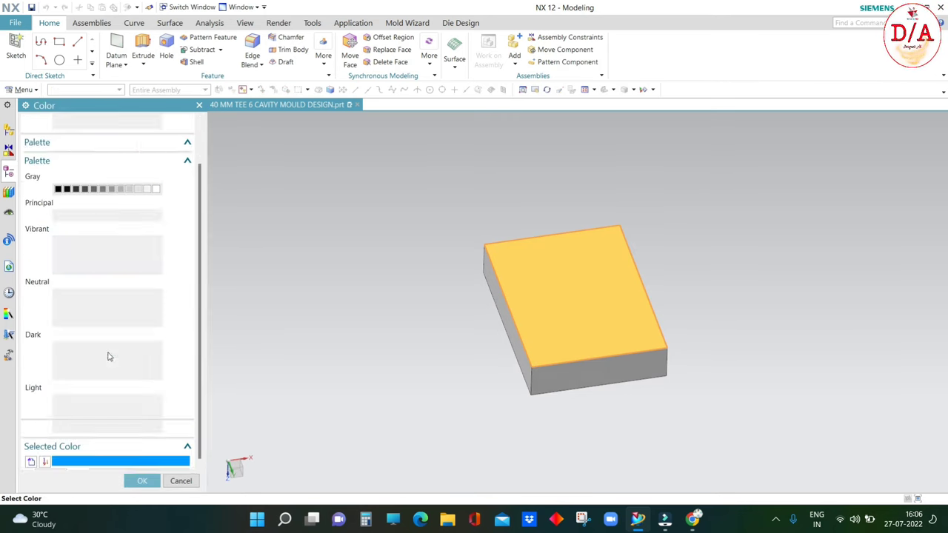
{"action": "left_click", "coordinate": [140, 480]}
{"action": "left_click", "coordinate": [93, 425]}
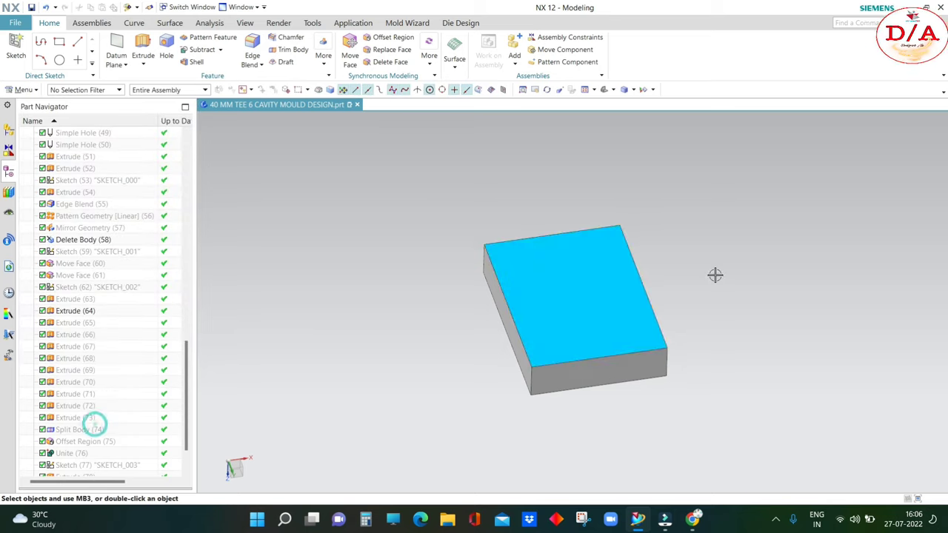
- Hide the left and right orange slider blocks
{"action": "mouse_move", "coordinate": [715, 274]}
{"action": "middle_mouse_down"}
{"action": "mouse_move", "coordinate": [702, 391]}
{"action": "mouse_move", "coordinate": [827, 373]}
{"action": "middle_mouse_up"}
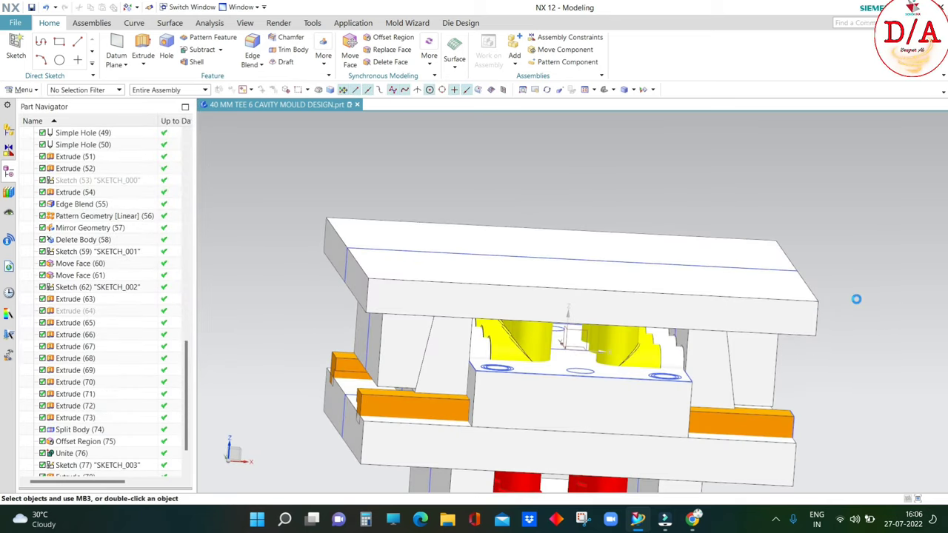
{"action": "key", "text": "ctrl+alt+f"}
{"action": "scroll", "coordinate": [450, 298], "scroll_direction": "up", "scroll_amount": 3}
{"action": "left_click_drag", "start_coordinate": [451, 300], "coordinate": [827, 345]}
{"action": "scroll", "coordinate": [510, 398], "scroll_direction": "down", "scroll_amount": 5}
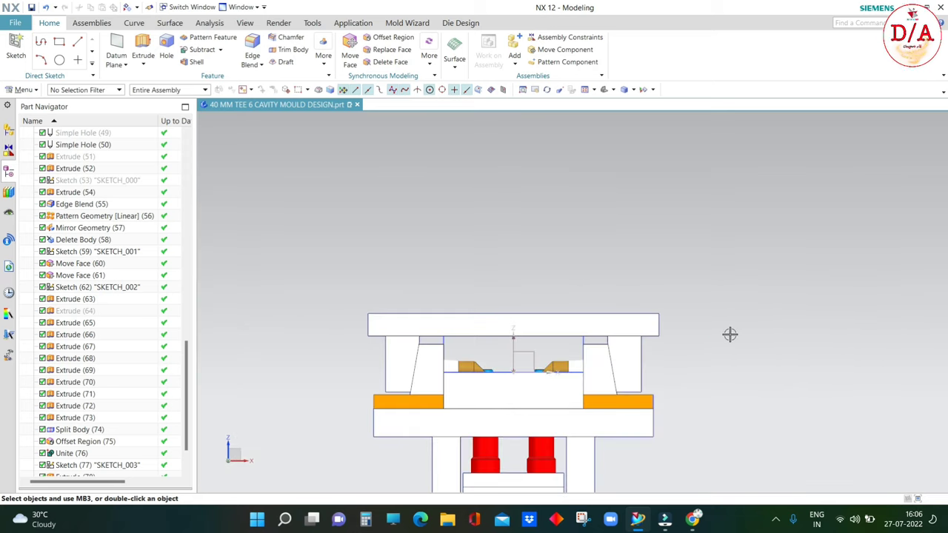
{"action": "key", "text": "ctrl+shift+i"}
{"action": "scroll", "coordinate": [459, 367], "scroll_direction": "up", "scroll_amount": 3}
{"action": "left_click", "coordinate": [464, 359]}
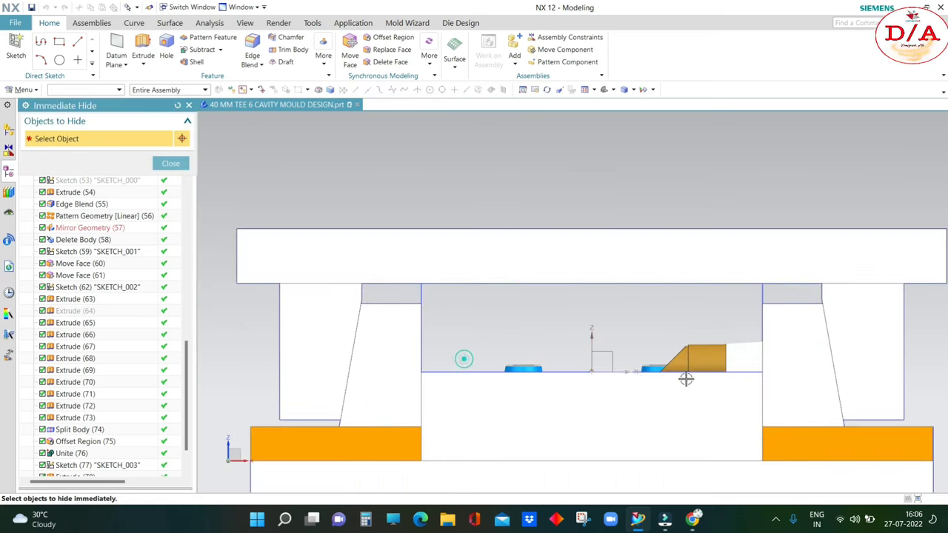
{"action": "left_click", "coordinate": [690, 357]}
{"action": "scroll", "coordinate": [660, 374], "scroll_direction": "down", "scroll_amount": 3}
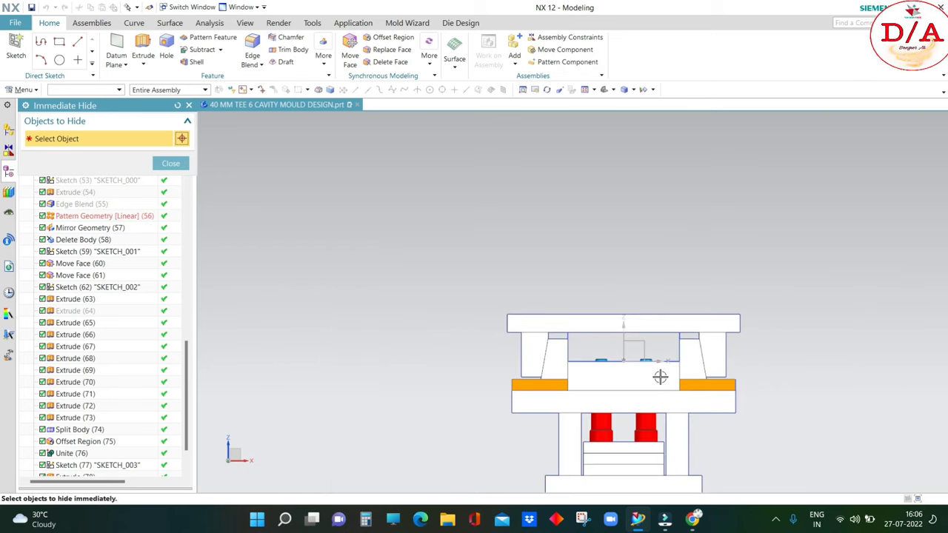
{"action": "scroll", "coordinate": [692, 368], "scroll_direction": "down", "scroll_amount": 2}
{"action": "key", "text": "Escape"}
- Hide the surrounding mould plates, leaving the insert plate in a tilted top view
{"action": "key", "text": "Home"}
{"action": "middle_click_drag", "start_coordinate": [773, 305], "coordinate": [856, 239]}
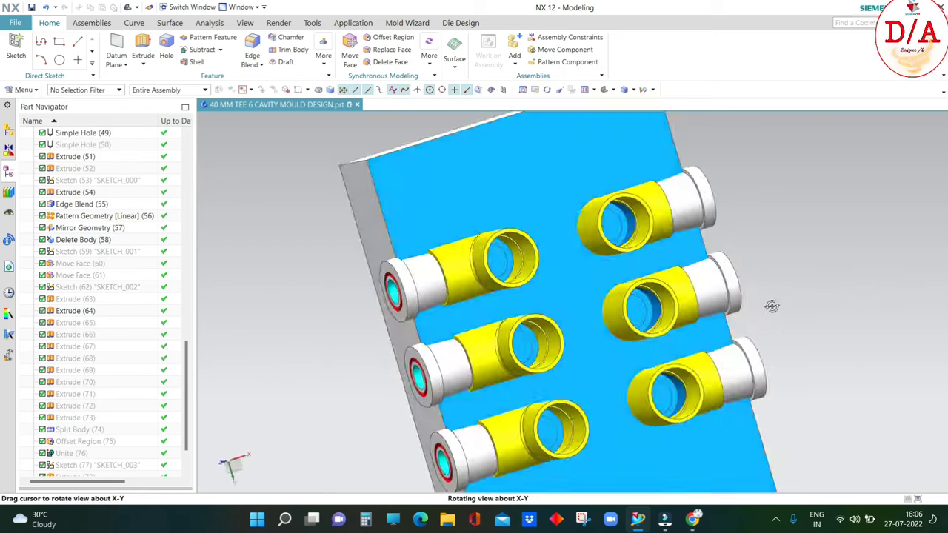
{"action": "key", "text": "ctrl+alt+f"}
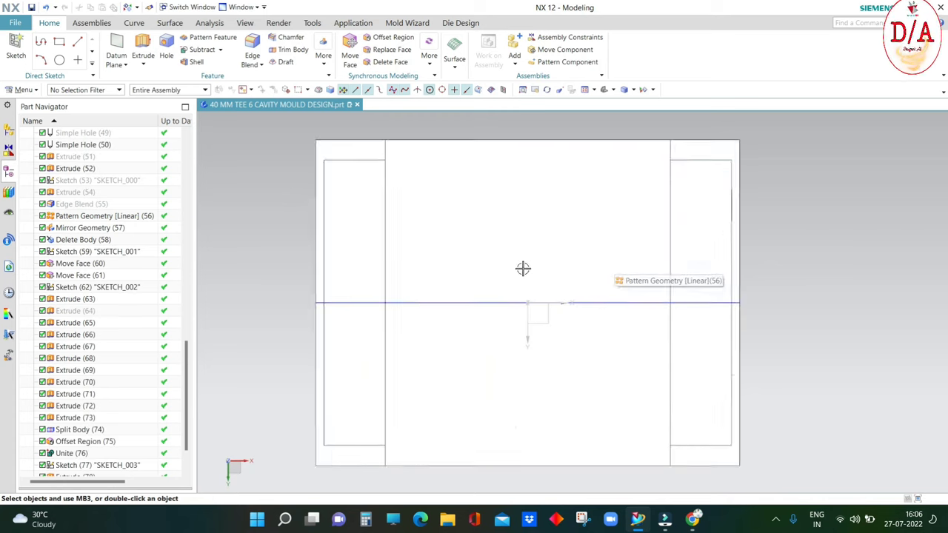
{"action": "middle_click_drag", "start_coordinate": [523, 269], "coordinate": [667, 381]}
{"action": "key", "text": "ctrl+shift+i"}
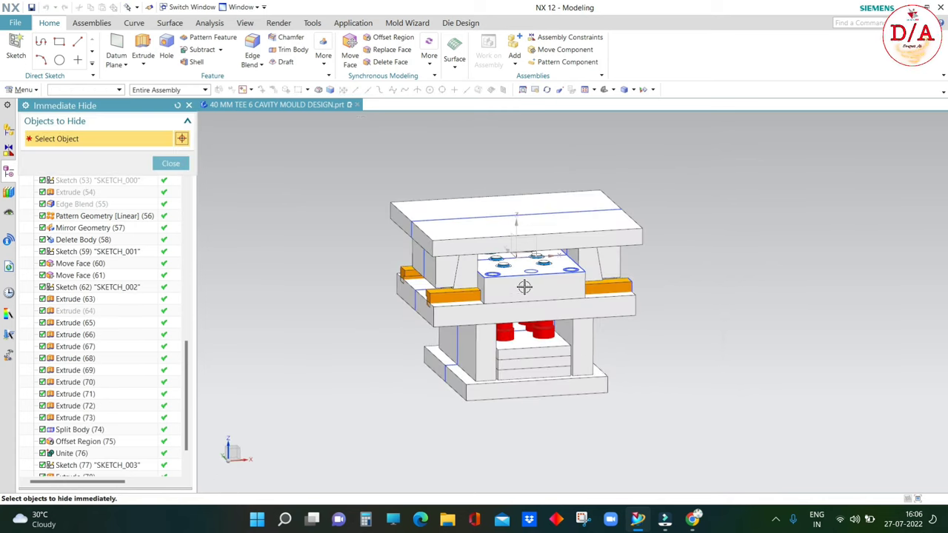
{"action": "scroll", "coordinate": [493, 261], "scroll_direction": "up", "scroll_amount": 3}
{"action": "scroll", "coordinate": [534, 326], "scroll_direction": "down", "scroll_amount": 5}
{"action": "left_click", "coordinate": [534, 327]}
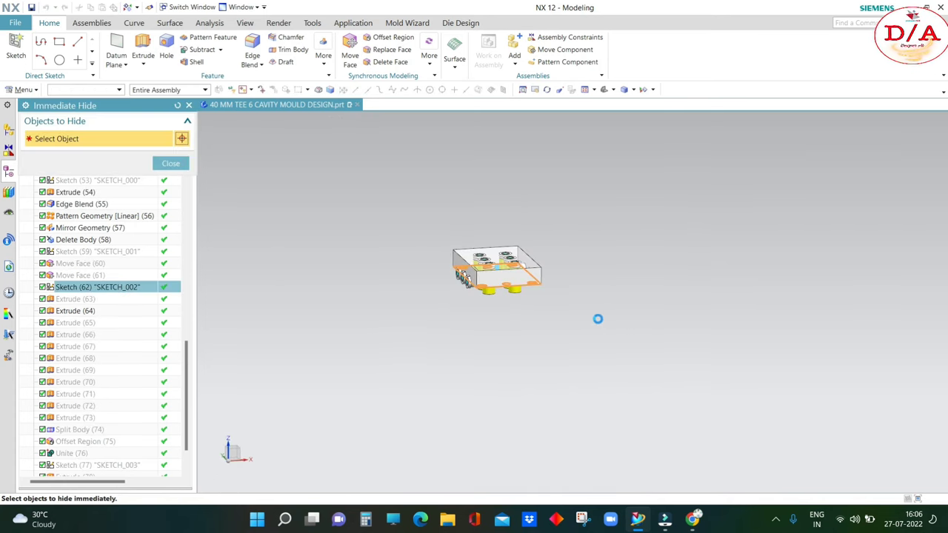
{"action": "middle_click", "coordinate": [597, 319]}
{"action": "scroll", "coordinate": [692, 301], "scroll_direction": "up", "scroll_amount": 5}
{"action": "middle_click_drag", "start_coordinate": [710, 271], "coordinate": [381, 231]}
{"action": "key", "text": "ctrl+alt+t"}
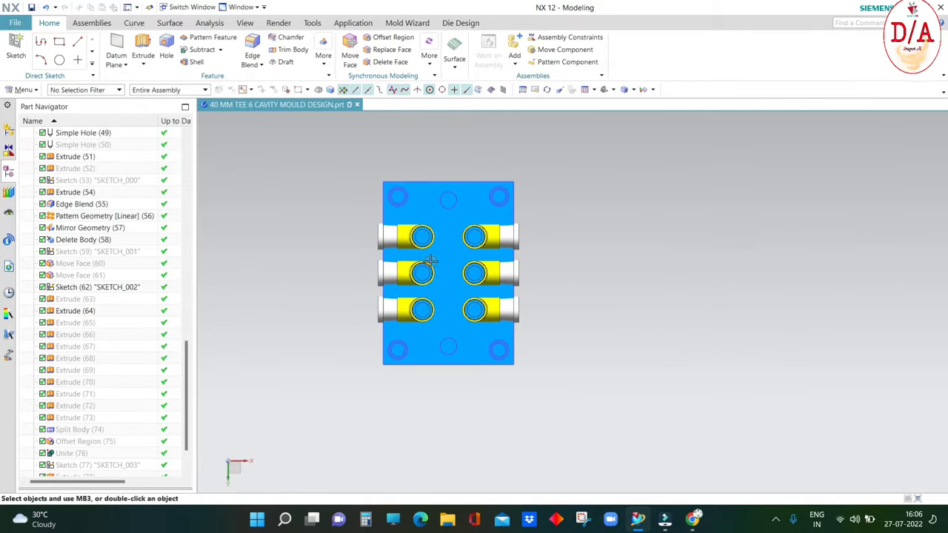
{"action": "middle_click_drag", "start_coordinate": [430, 261], "coordinate": [506, 246]}
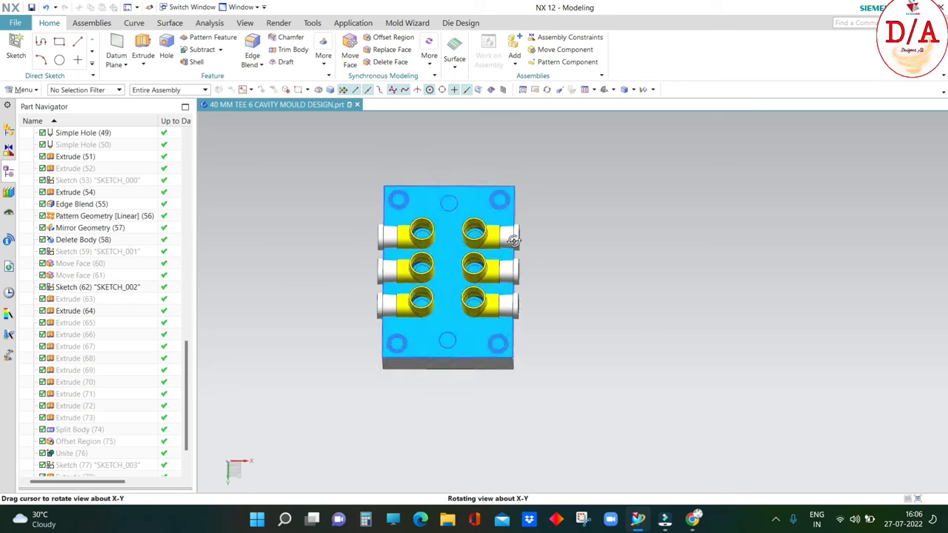
- Start an extrusion from the corner guide-pin circle and inspect its preview
{"action": "left_click", "coordinate": [145, 48]}
{"action": "scroll", "coordinate": [374, 226], "scroll_direction": "up", "scroll_amount": 5}
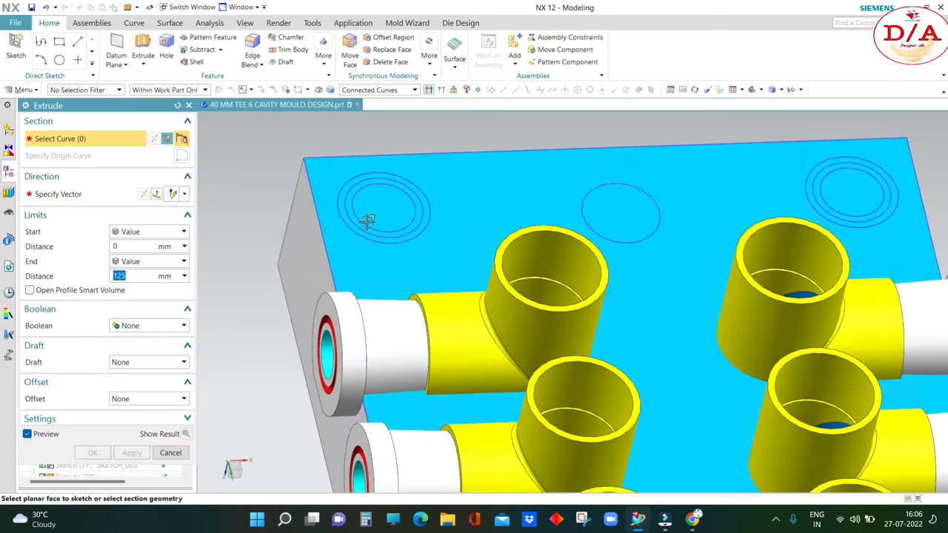
{"action": "scroll", "coordinate": [370, 237], "scroll_direction": "down", "scroll_amount": 4}
{"action": "scroll", "coordinate": [363, 215], "scroll_direction": "up", "scroll_amount": 1}
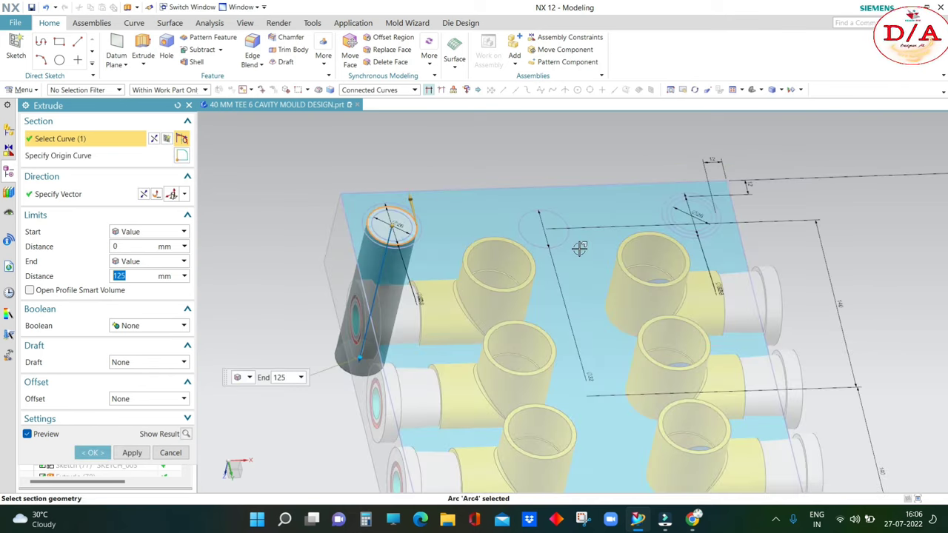
{"action": "mouse_move", "coordinate": [578, 247]}
{"action": "middle_mouse_down"}
{"action": "mouse_move", "coordinate": [539, 353]}
{"action": "mouse_move", "coordinate": [499, 274]}
{"action": "middle_mouse_up"}
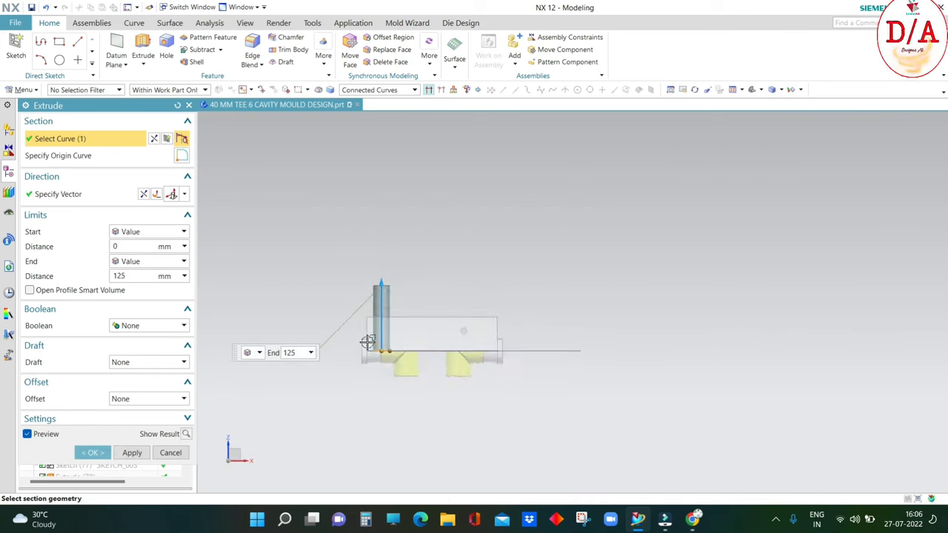
{"action": "mouse_move", "coordinate": [368, 342]}
{"action": "middle_mouse_down"}
{"action": "mouse_move", "coordinate": [425, 360]}
{"action": "mouse_move", "coordinate": [555, 338]}
{"action": "mouse_move", "coordinate": [565, 249]}
{"action": "middle_mouse_up"}
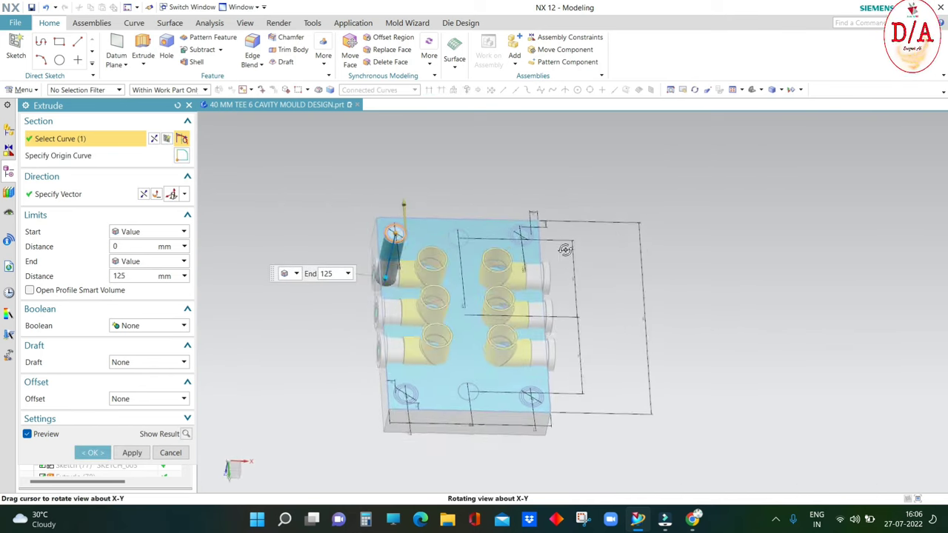
{"action": "scroll", "coordinate": [415, 248], "scroll_direction": "up", "scroll_amount": 3}
{"action": "scroll", "coordinate": [430, 244], "scroll_direction": "up", "scroll_amount": 3}
{"action": "scroll", "coordinate": [389, 241], "scroll_direction": "down", "scroll_amount": 2}
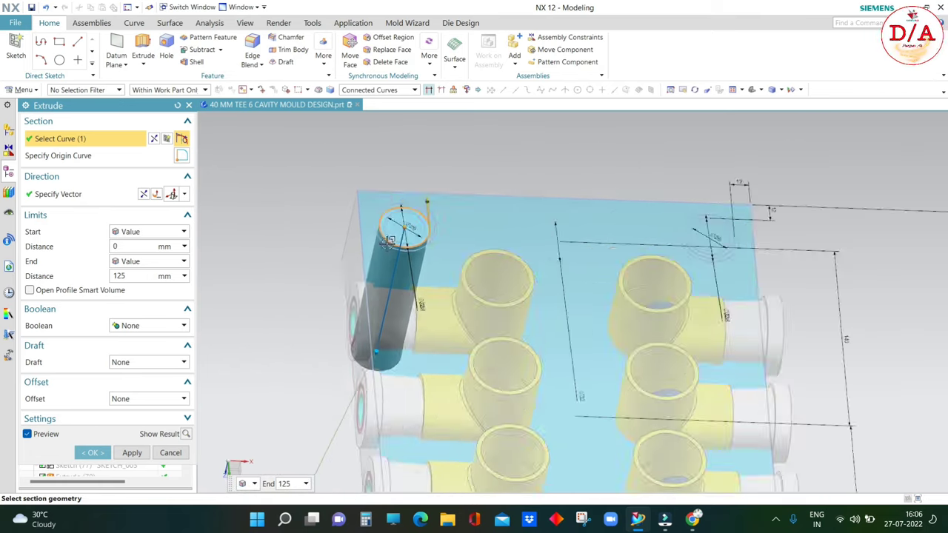
{"action": "scroll", "coordinate": [389, 241], "scroll_direction": "down", "scroll_amount": 5}
{"action": "middle_click_drag", "start_coordinate": [389, 240], "coordinate": [392, 325]}
{"action": "scroll", "coordinate": [393, 328], "scroll_direction": "up", "scroll_amount": 5}
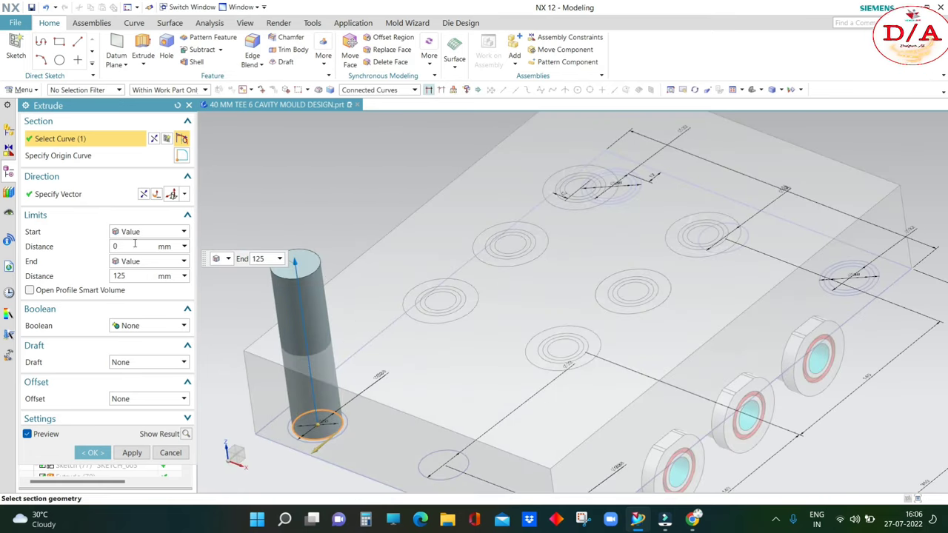
- Extrude the guide-pin cylinder until the plate face, creating Extrude (85)
{"action": "left_click", "coordinate": [148, 260]}
{"action": "left_click", "coordinate": [144, 315]}
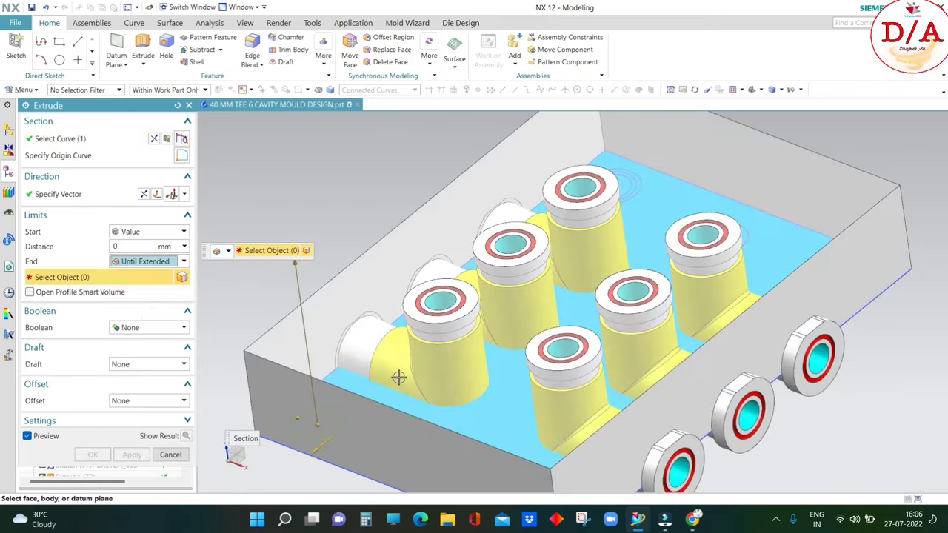
{"action": "left_click", "coordinate": [398, 377]}
{"action": "left_click", "coordinate": [132, 455]}
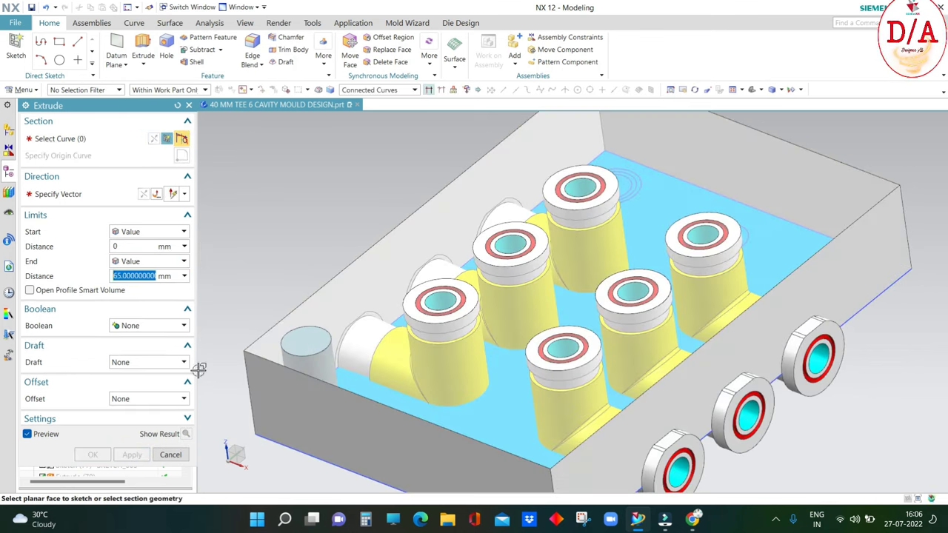
{"action": "left_click", "coordinate": [171, 455]}
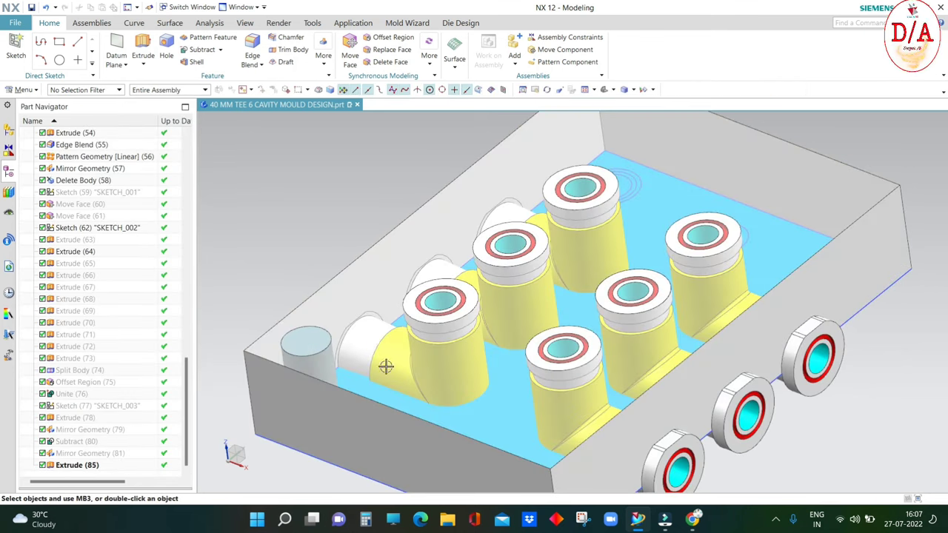
- Extrude the top-left corner hole's circle 8 mm as a ring with a 3 mm single-sided offset
{"action": "middle_click_drag", "start_coordinate": [386, 366], "coordinate": [751, 265]}
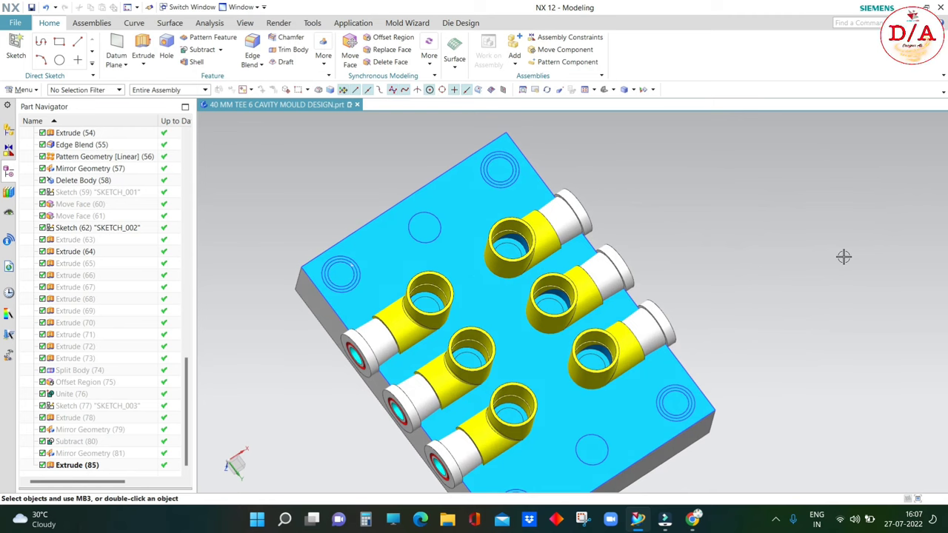
{"action": "scroll", "coordinate": [459, 220], "scroll_direction": "down", "scroll_amount": 3}
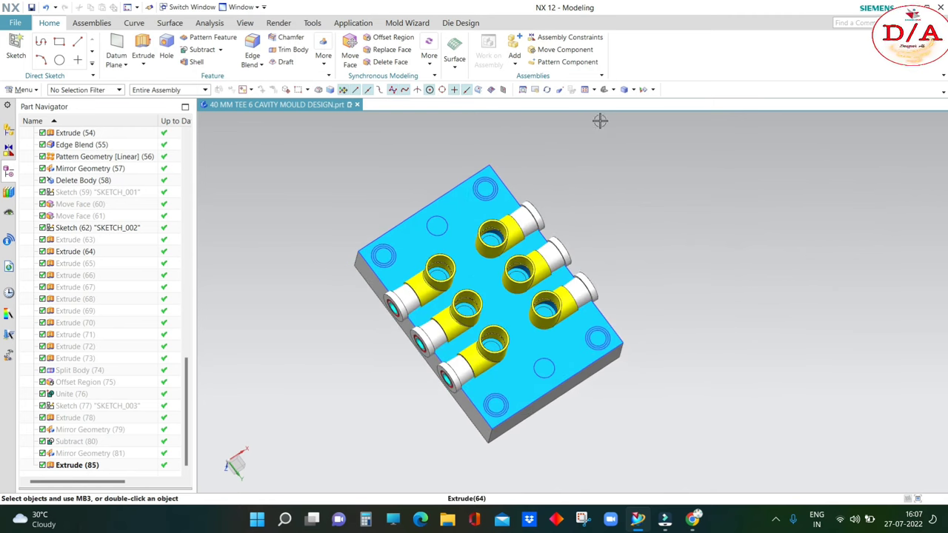
{"action": "mouse_move", "coordinate": [599, 121]}
{"action": "middle_mouse_down"}
{"action": "mouse_move", "coordinate": [691, 245]}
{"action": "mouse_move", "coordinate": [594, 329]}
{"action": "middle_mouse_up"}
{"action": "left_click", "coordinate": [143, 46]}
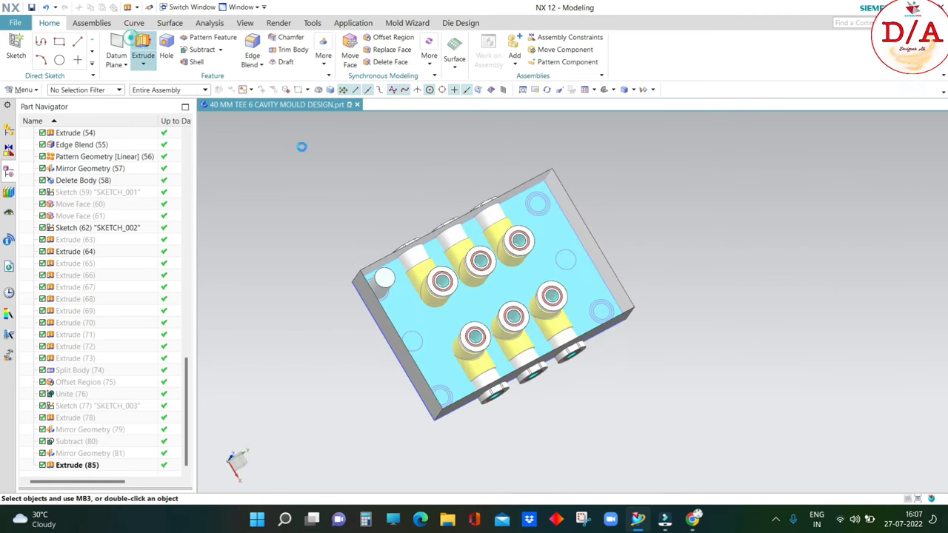
{"action": "scroll", "coordinate": [385, 263], "scroll_direction": "up", "scroll_amount": 2}
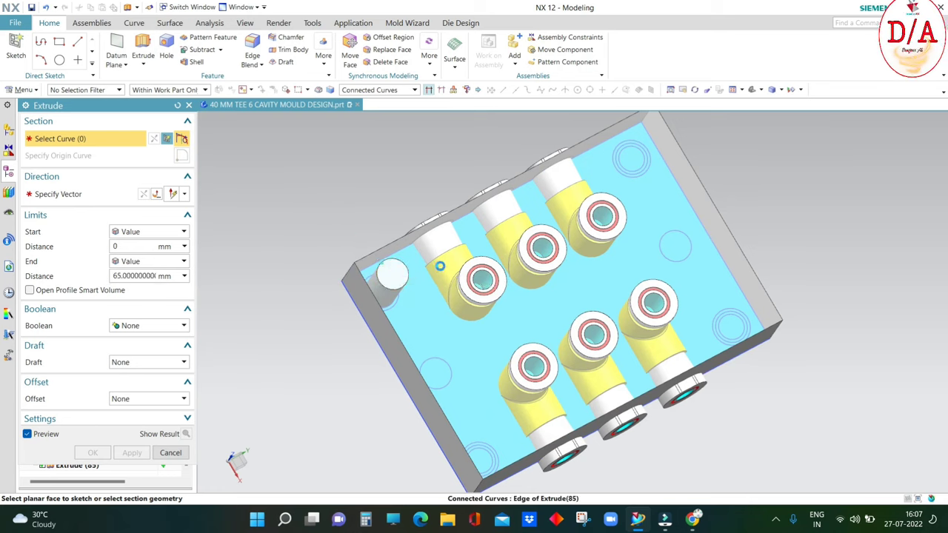
{"action": "left_click", "coordinate": [382, 262]}
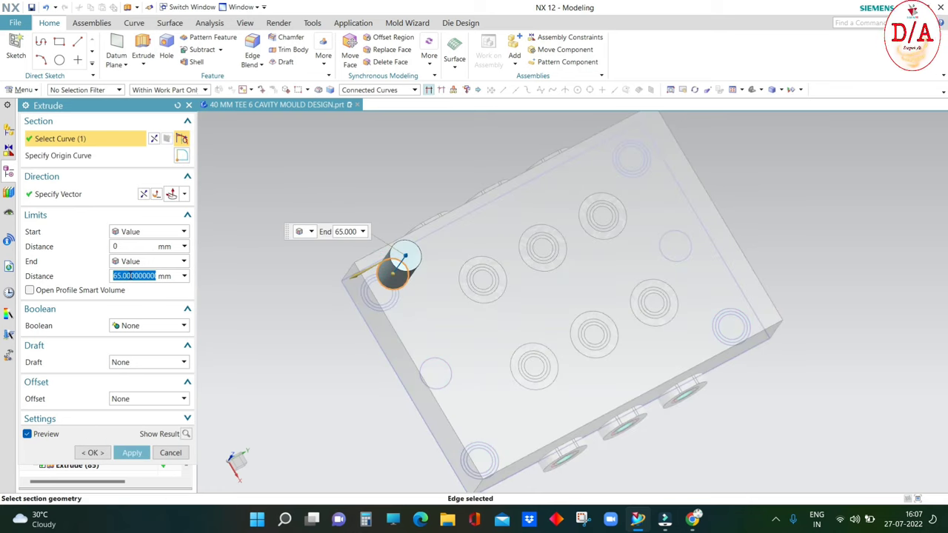
{"action": "left_click", "coordinate": [151, 276]}
{"action": "type", "text": "8"}
{"action": "key", "text": "Return"}
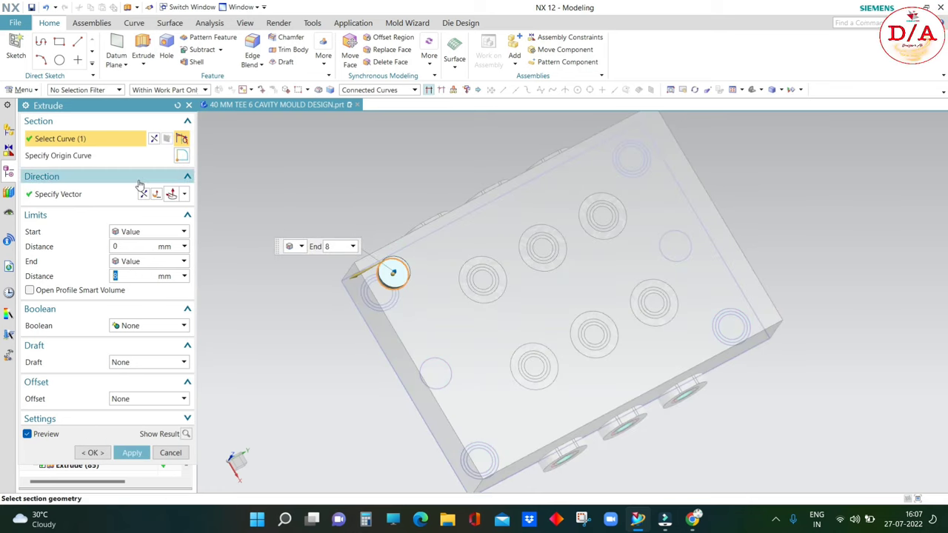
{"action": "left_click", "coordinate": [125, 400]}
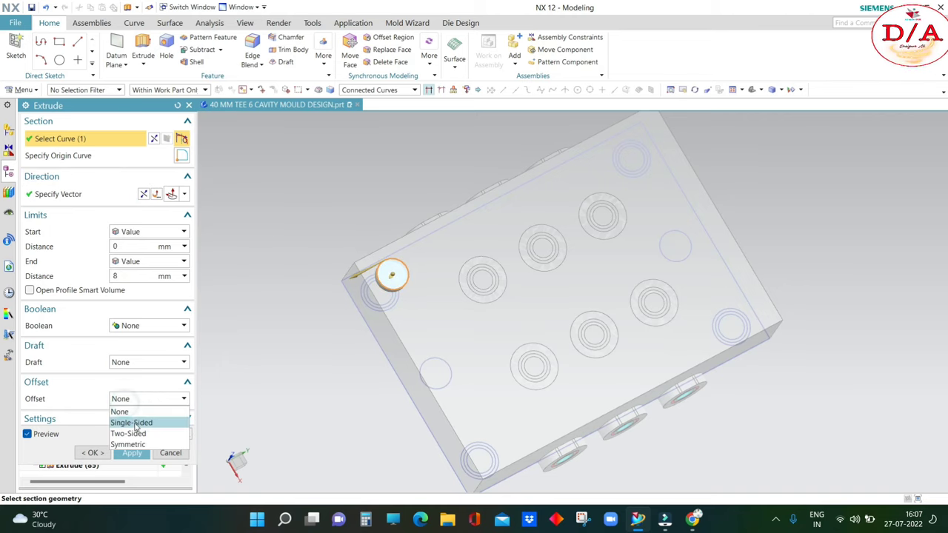
{"action": "left_click", "coordinate": [127, 420]}
{"action": "key", "text": "Return"}
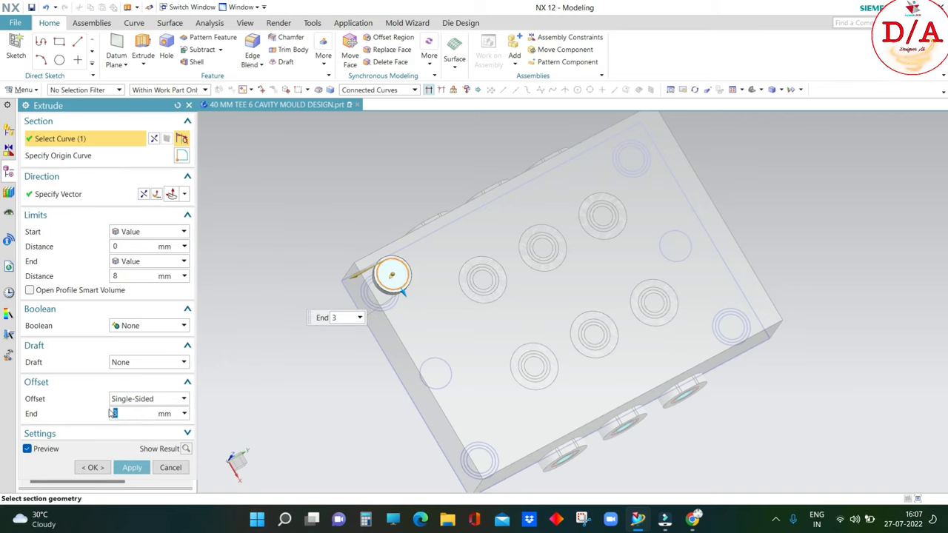
{"action": "left_click", "coordinate": [104, 472]}
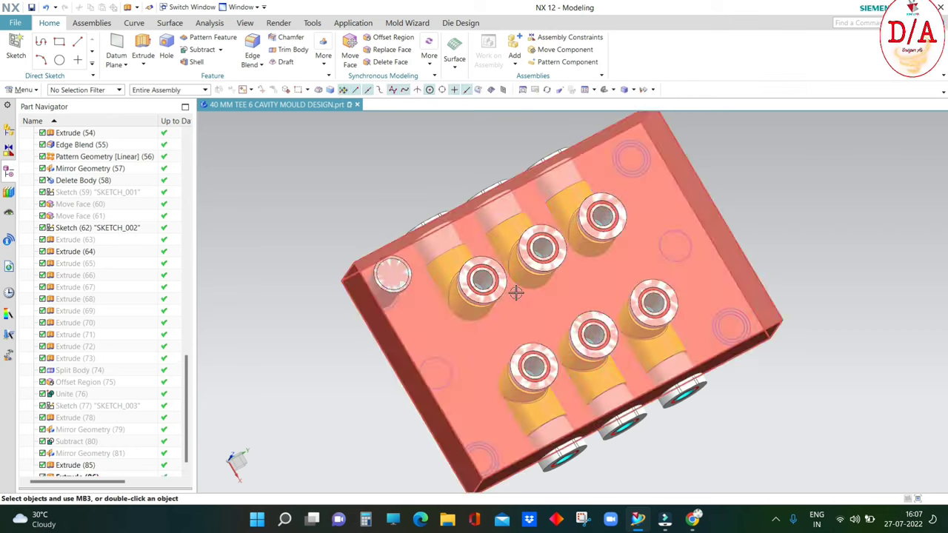
- View the mould from the top, tilt it to 3-D, and hide the cavity plate
{"action": "middle_click_drag", "start_coordinate": [516, 291], "coordinate": [282, 213]}
{"action": "key", "text": "ctrl+alt+t"}
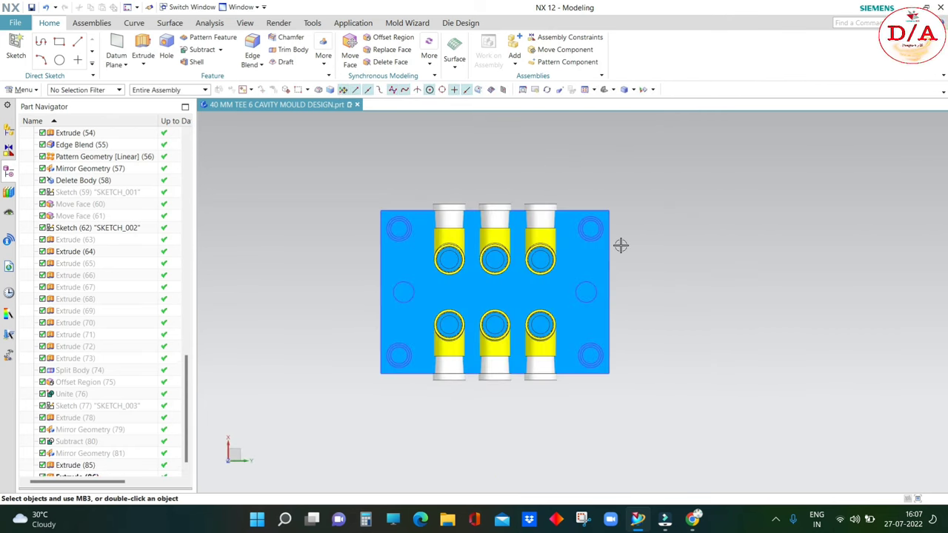
{"action": "mouse_move", "coordinate": [613, 257]}
{"action": "middle_mouse_down"}
{"action": "mouse_move", "coordinate": [762, 324]}
{"action": "mouse_move", "coordinate": [765, 372]}
{"action": "middle_mouse_up"}
{"action": "key", "text": "ctrl+shift+i"}
{"action": "scroll", "coordinate": [452, 213], "scroll_direction": "up", "scroll_amount": 4}
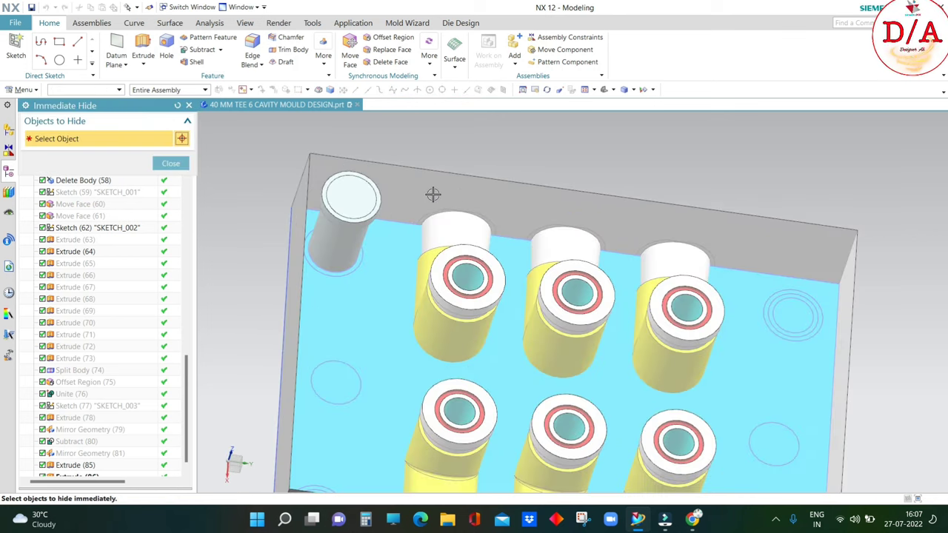
{"action": "key", "text": "Escape"}
- Unite the new 8 mm ring onto the grey pin cylinder as the target body
{"action": "left_click", "coordinate": [220, 50]}
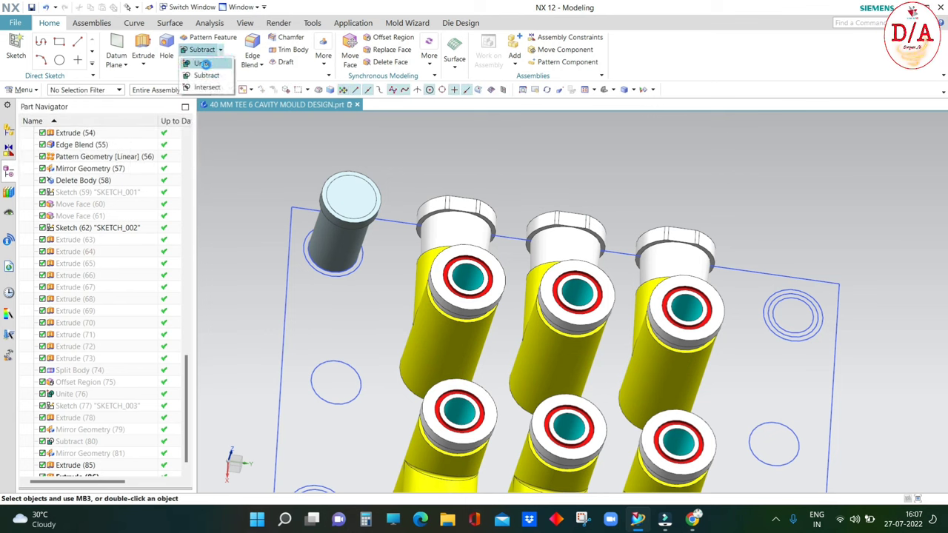
{"action": "left_click", "coordinate": [207, 64]}
{"action": "scroll", "coordinate": [339, 201], "scroll_direction": "up", "scroll_amount": 3}
{"action": "left_click", "coordinate": [328, 195]}
{"action": "left_click", "coordinate": [278, 234]}
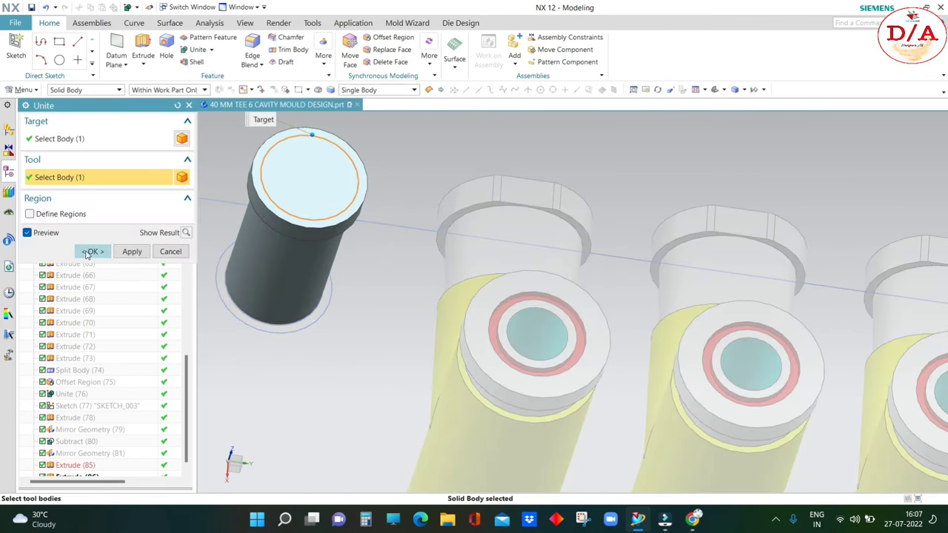
{"action": "left_click", "coordinate": [87, 253]}
- Orbit the mould and swap shown and hidden bodies to inspect the plates and tee inserts
{"action": "key", "text": "ctrl+f"}
{"action": "mouse_move", "coordinate": [474, 237]}
{"action": "middle_mouse_down"}
{"action": "mouse_move", "coordinate": [425, 252]}
{"action": "mouse_move", "coordinate": [416, 228]}
{"action": "middle_mouse_up"}
{"action": "scroll", "coordinate": [417, 227], "scroll_direction": "down", "scroll_amount": 2}
{"action": "scroll", "coordinate": [417, 227], "scroll_direction": "up", "scroll_amount": 2}
{"action": "middle_click_drag", "start_coordinate": [738, 182], "coordinate": [410, 122]}
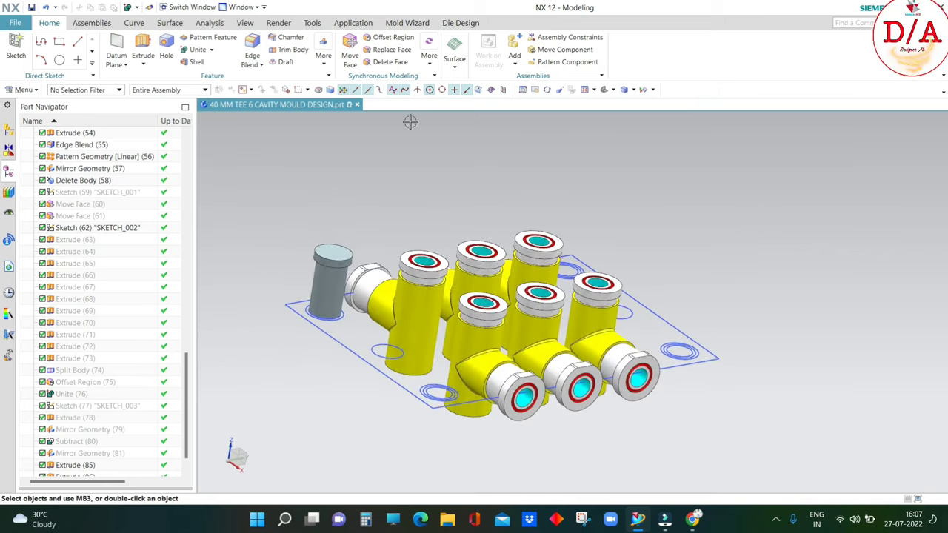
{"action": "scroll", "coordinate": [397, 190], "scroll_direction": "down", "scroll_amount": 2}
{"action": "key", "text": "ctrl+shift+b"}
{"action": "mouse_move", "coordinate": [397, 191]}
{"action": "middle_mouse_down"}
{"action": "mouse_move", "coordinate": [657, 295]}
{"action": "mouse_move", "coordinate": [657, 318]}
{"action": "middle_mouse_up"}
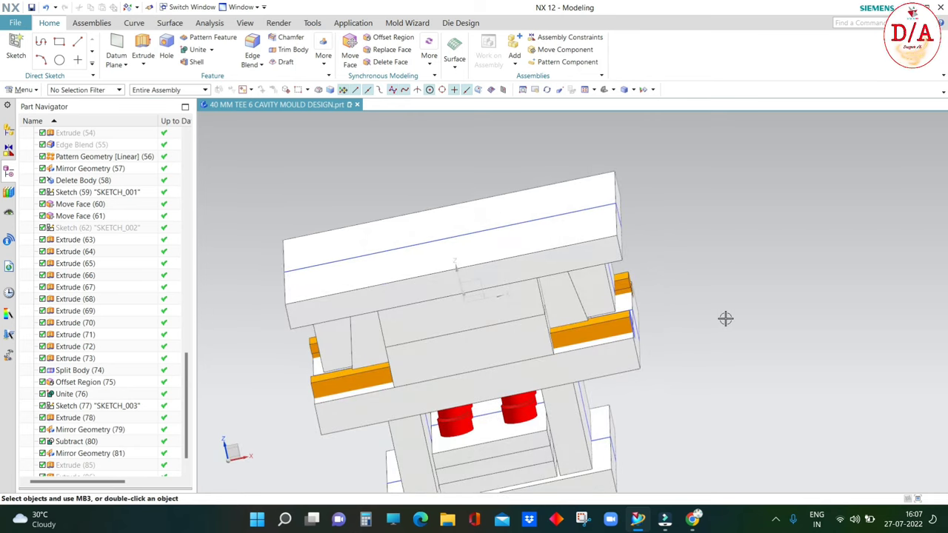
{"action": "key", "text": "ctrl+shift+b"}
{"action": "middle_click_drag", "start_coordinate": [725, 319], "coordinate": [433, 113]}
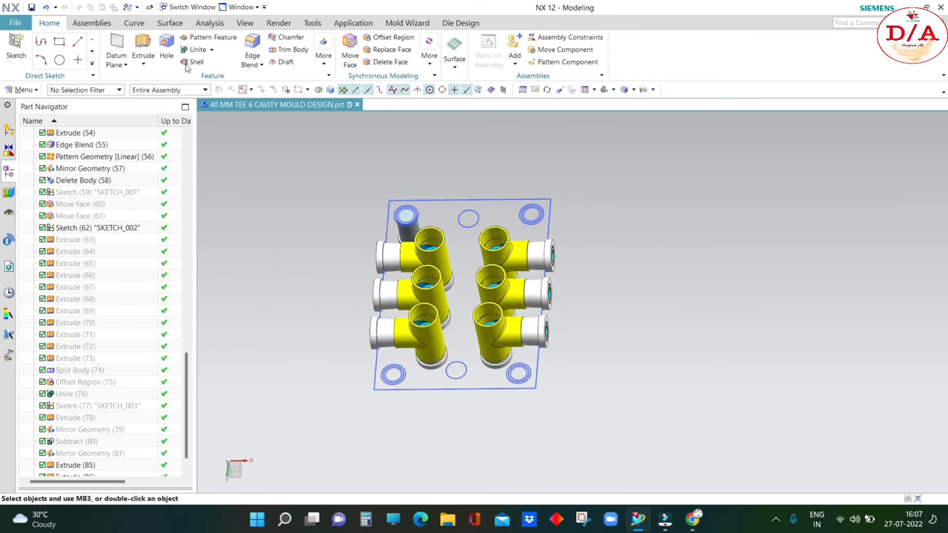
- Extrude the pin's circular arc 65 mm to form the shank
{"action": "left_click", "coordinate": [142, 43]}
{"action": "middle_click_drag", "start_coordinate": [469, 201], "coordinate": [462, 190]}
{"action": "scroll", "coordinate": [459, 199], "scroll_direction": "up", "scroll_amount": 3}
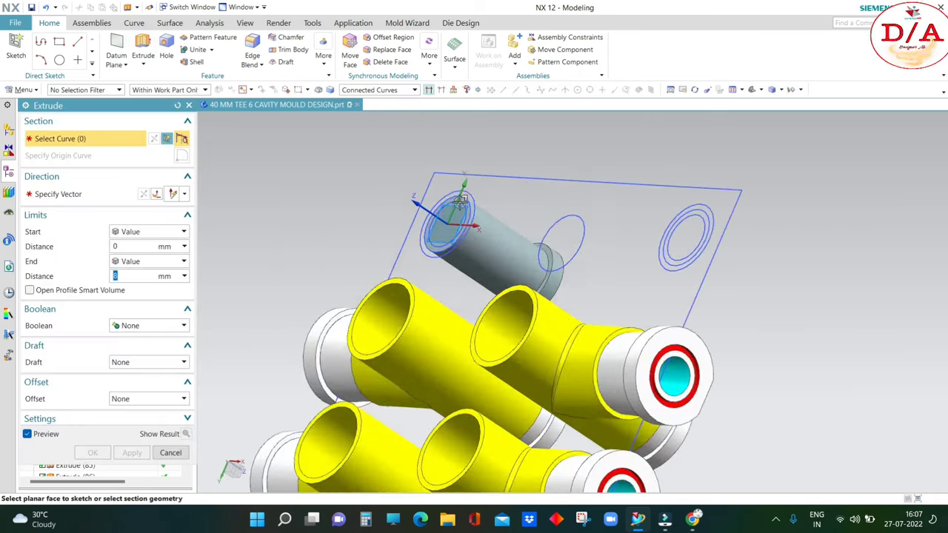
{"action": "left_click", "coordinate": [459, 194]}
{"action": "scroll", "coordinate": [511, 248], "scroll_direction": "down", "scroll_amount": 3}
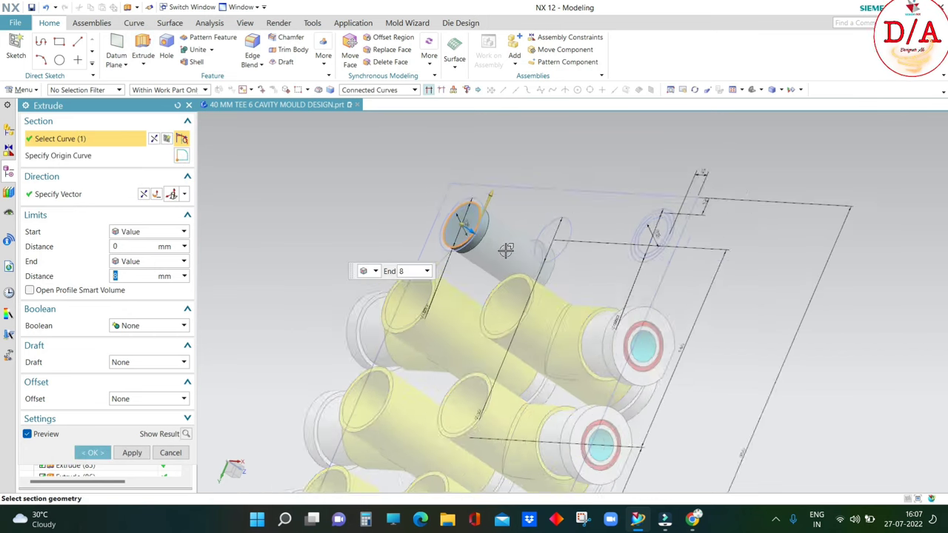
{"action": "type", "text": "65"}
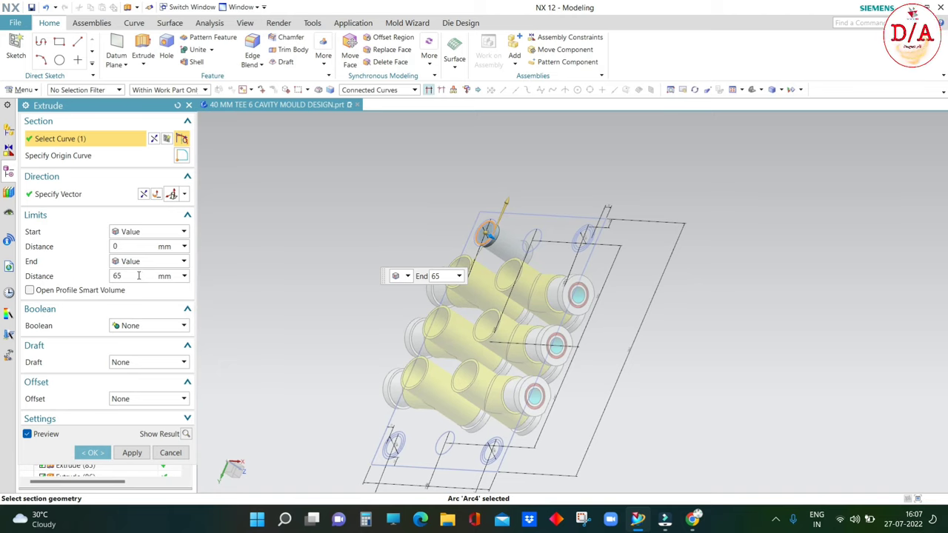
{"action": "key", "text": "Return"}
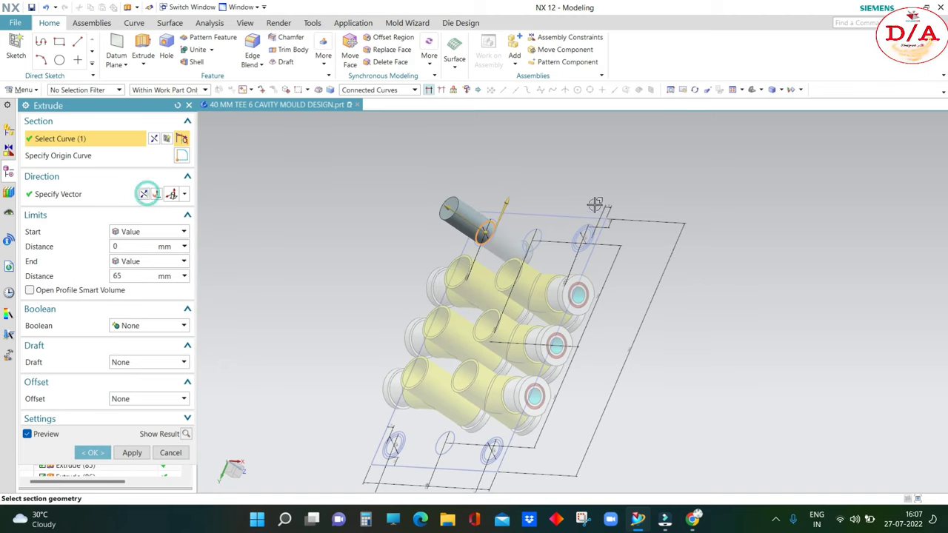
{"action": "middle_click_drag", "start_coordinate": [518, 296], "coordinate": [510, 167]}
{"action": "scroll", "coordinate": [510, 166], "scroll_direction": "up", "scroll_amount": 5}
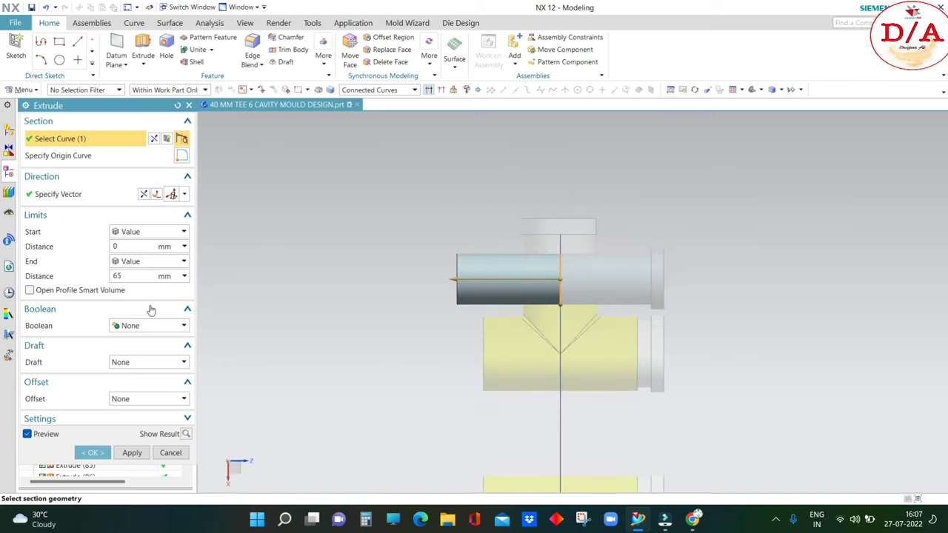
{"action": "left_click", "coordinate": [132, 452]}
- Extrude an 8 mm collar from the shank edge with 3 mm single-sided offset, united with the grey cylinder
{"action": "middle_click_drag", "start_coordinate": [548, 318], "coordinate": [571, 331]}
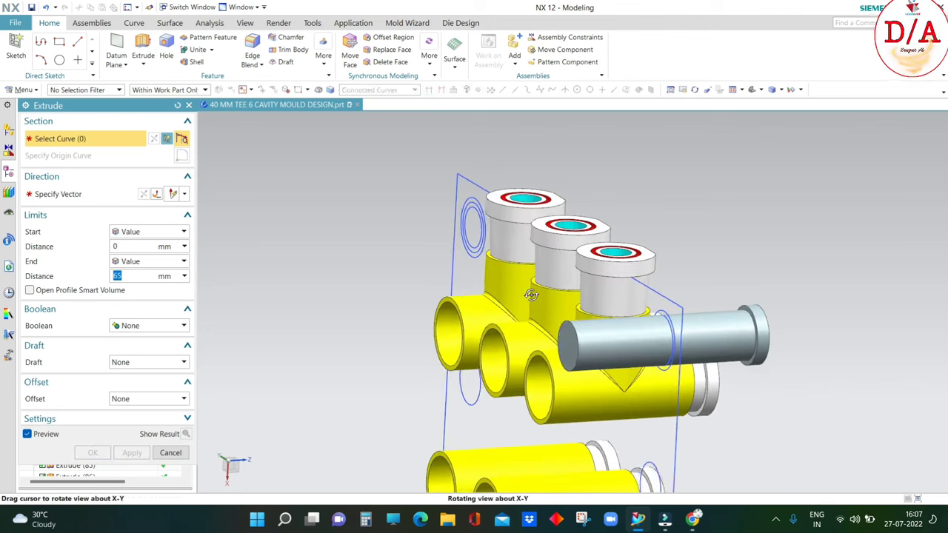
{"action": "left_click", "coordinate": [571, 331]}
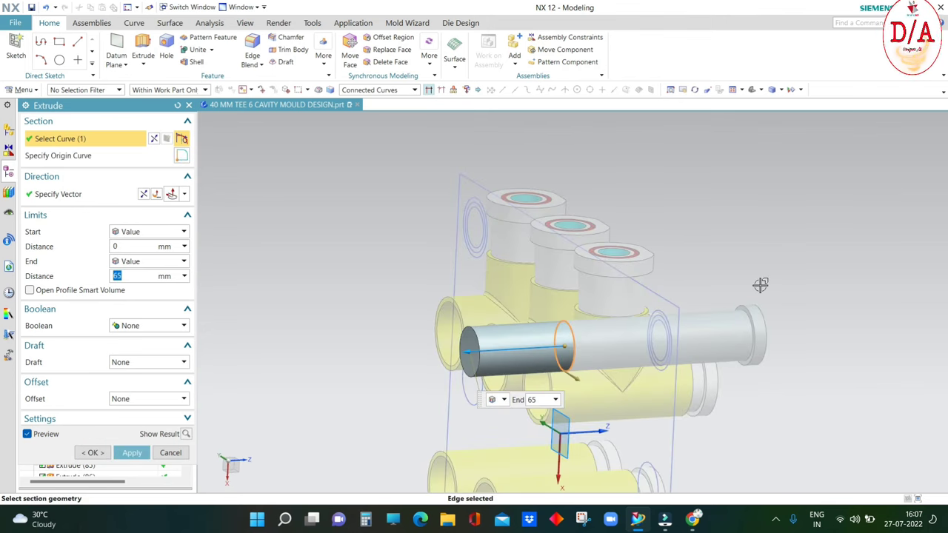
{"action": "type", "text": "8"}
{"action": "key", "text": "Return"}
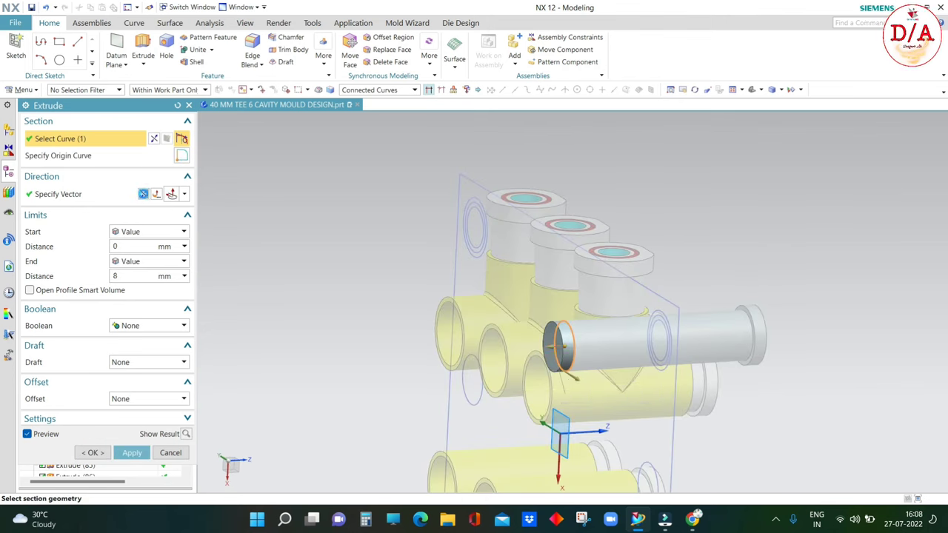
{"action": "left_click", "coordinate": [133, 398]}
{"action": "left_click", "coordinate": [132, 422]}
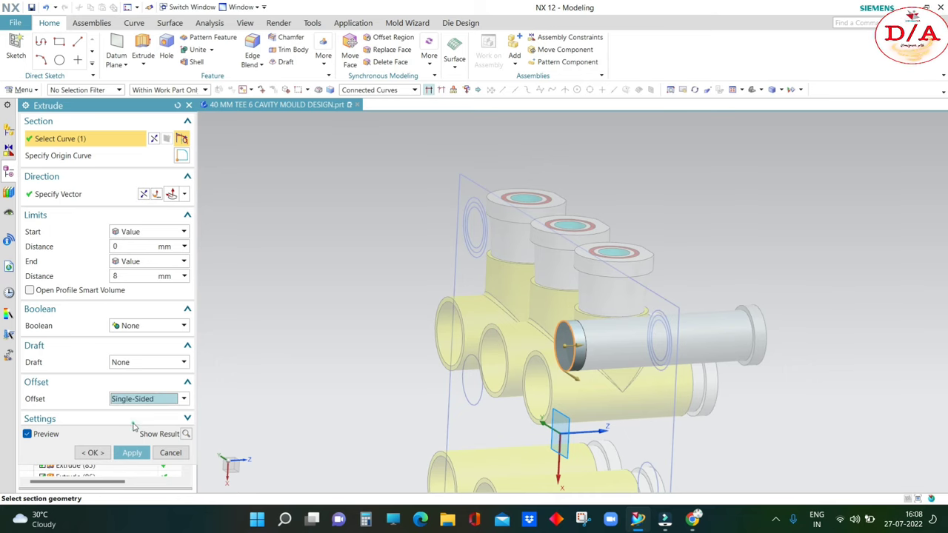
{"action": "left_click", "coordinate": [131, 415]}
{"action": "type", "text": "3"}
{"action": "left_click", "coordinate": [148, 326]}
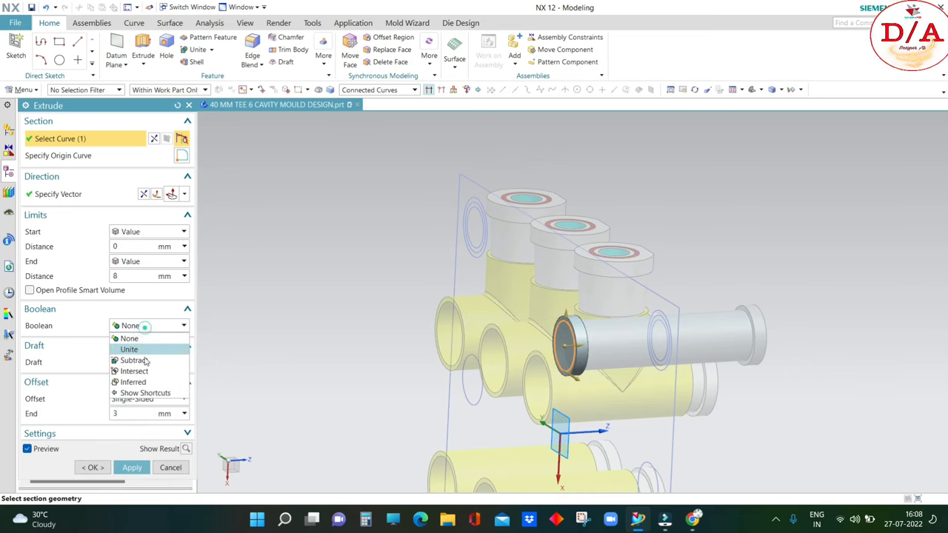
{"action": "left_click", "coordinate": [133, 350]}
{"action": "left_click", "coordinate": [641, 340]}
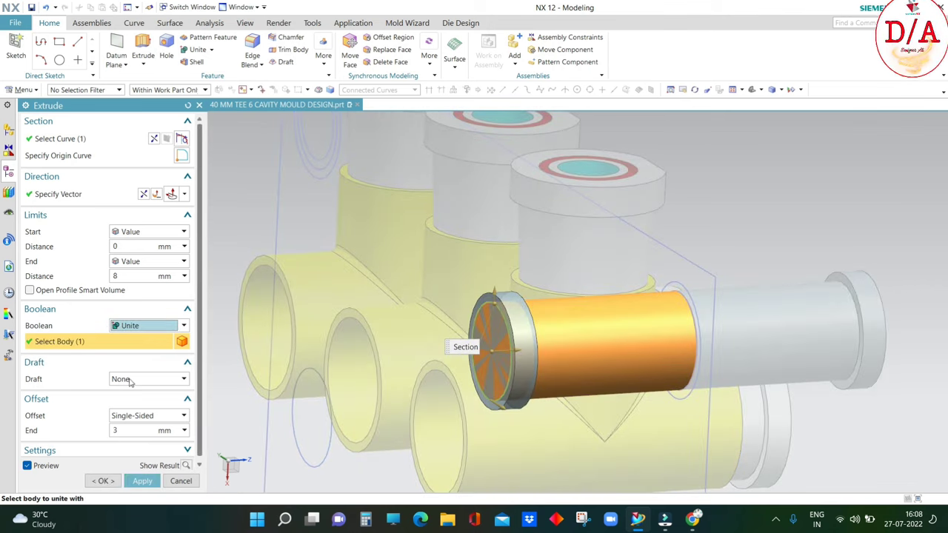
{"action": "left_click", "coordinate": [103, 480]}
{"action": "mouse_move", "coordinate": [408, 322]}
{"action": "middle_mouse_down"}
{"action": "mouse_move", "coordinate": [645, 356]}
{"action": "mouse_move", "coordinate": [588, 307]}
{"action": "mouse_move", "coordinate": [538, 288]}
{"action": "mouse_move", "coordinate": [511, 252]}
{"action": "mouse_move", "coordinate": [411, 237]}
{"action": "middle_mouse_up"}
{"action": "key", "text": "ctrl+shift+i"}
- Extrude the pin's top circle 75 mm and unite it with the grey pin body
{"action": "key", "text": "Escape"}
{"action": "key", "text": "x"}
{"action": "scroll", "coordinate": [337, 296], "scroll_direction": "up", "scroll_amount": 3}
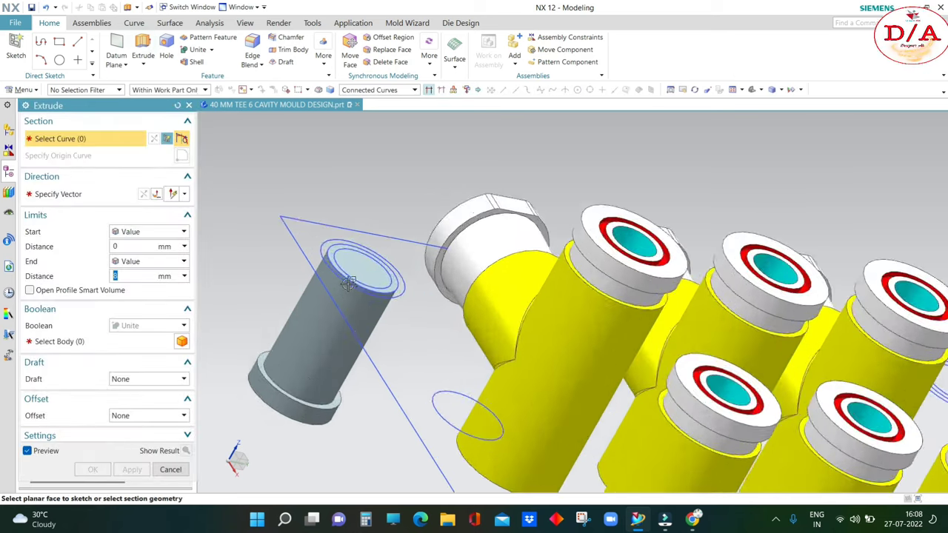
{"action": "scroll", "coordinate": [333, 299], "scroll_direction": "up", "scroll_amount": 3}
{"action": "left_click", "coordinate": [373, 255]}
{"action": "scroll", "coordinate": [355, 296], "scroll_direction": "down", "scroll_amount": 3}
{"action": "scroll", "coordinate": [345, 311], "scroll_direction": "down", "scroll_amount": 2}
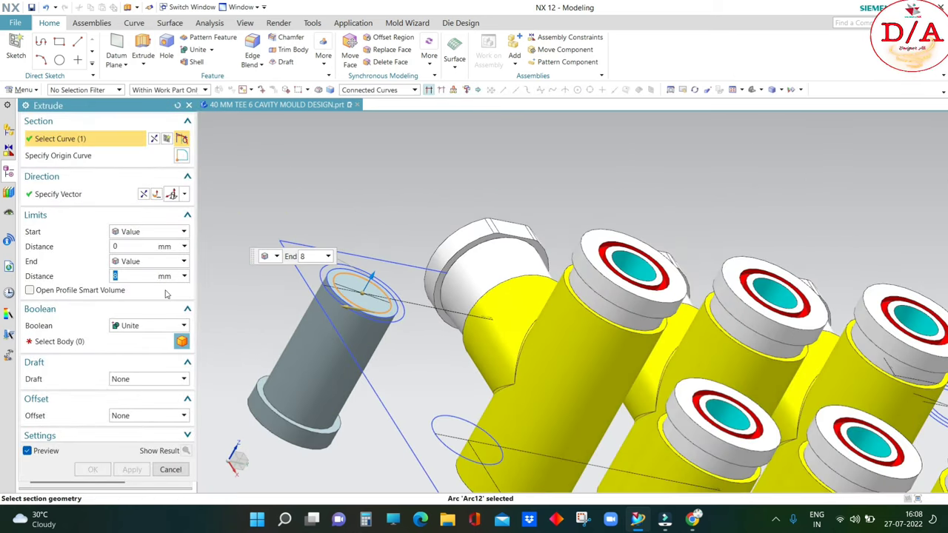
{"action": "key", "text": "Return"}
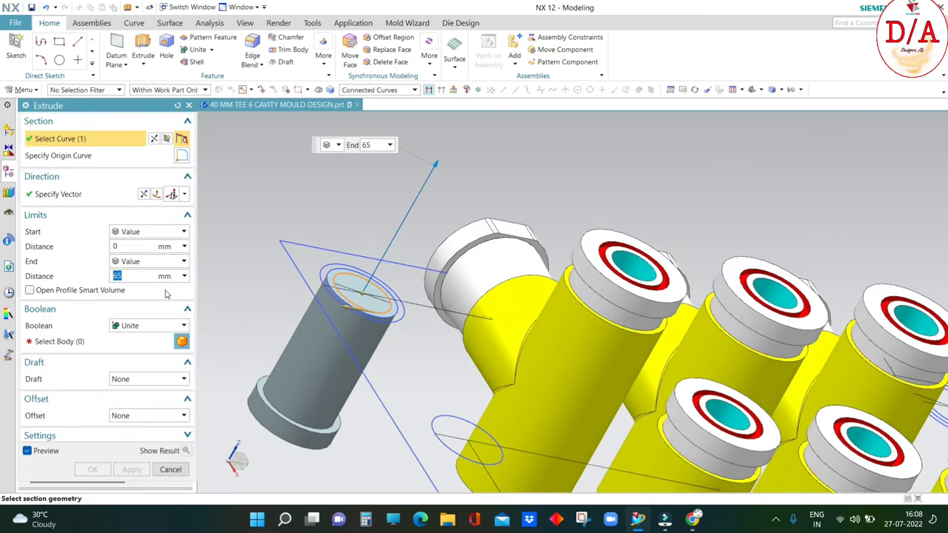
{"action": "key", "text": "Return"}
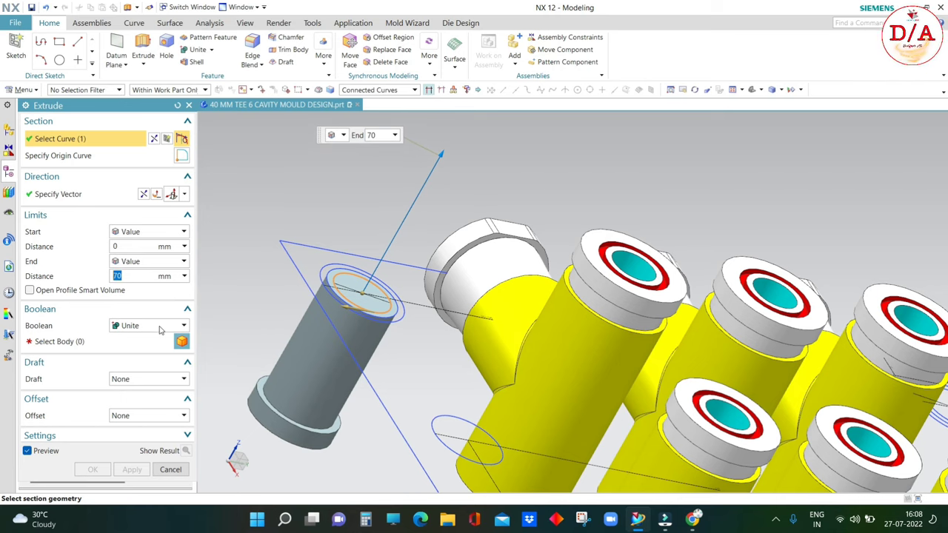
{"action": "key", "text": "Return"}
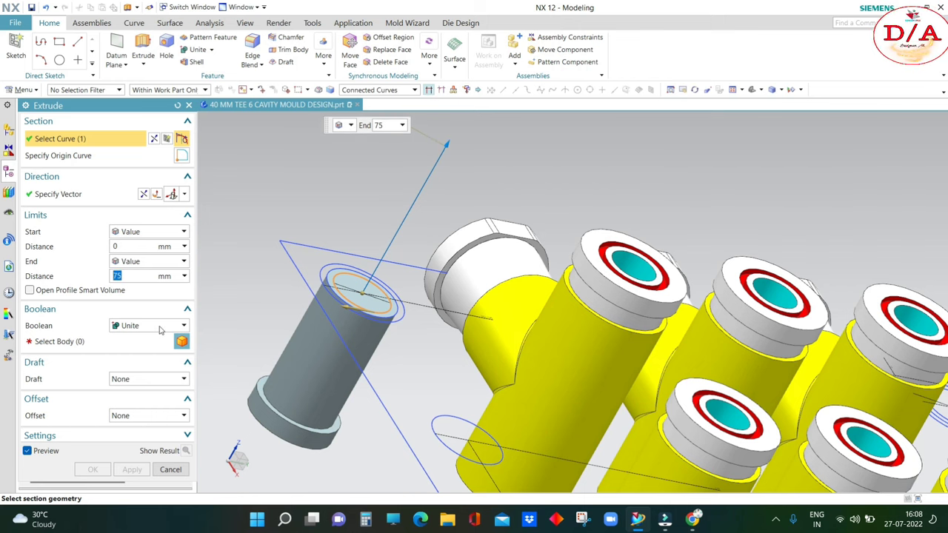
{"action": "left_click", "coordinate": [160, 328]}
{"action": "left_click", "coordinate": [123, 348]}
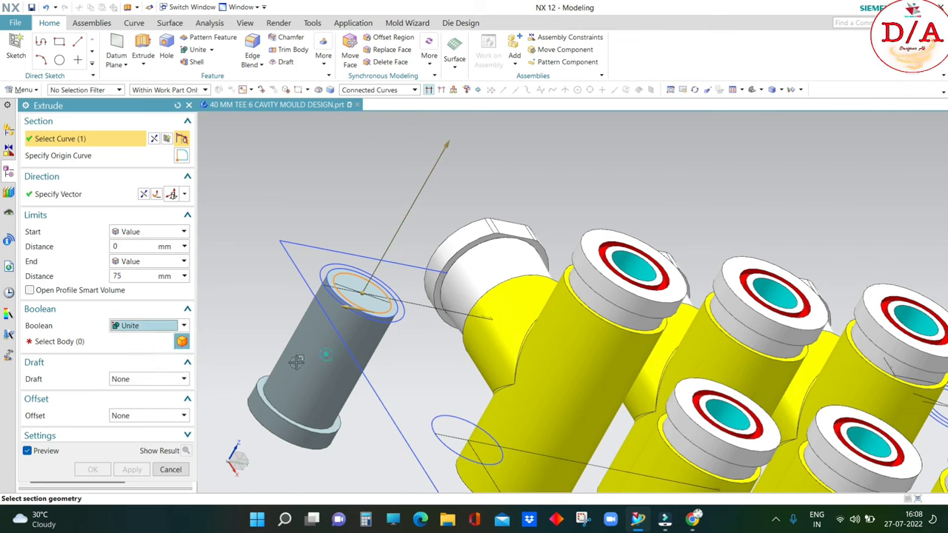
{"action": "left_click", "coordinate": [325, 356]}
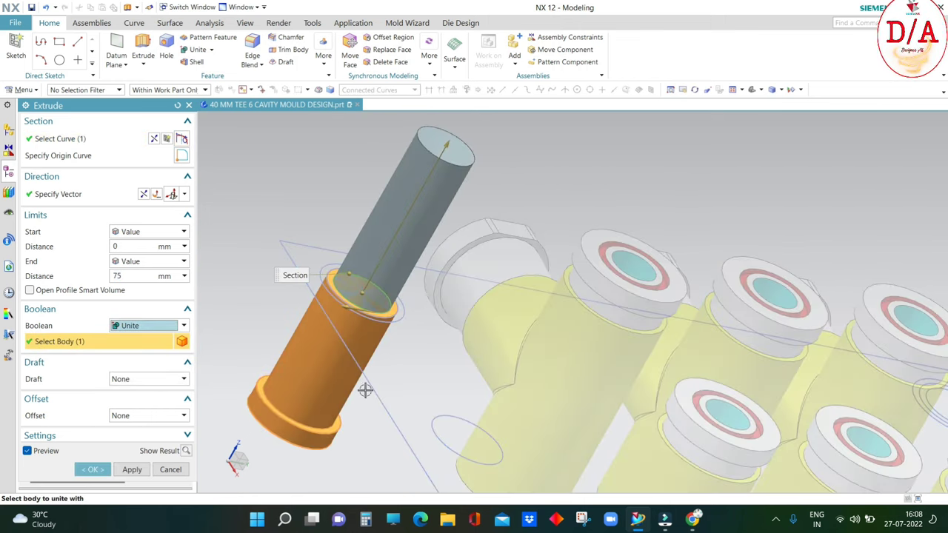
{"action": "left_click", "coordinate": [92, 470]}
{"action": "middle_click_drag", "start_coordinate": [415, 319], "coordinate": [444, 331]}
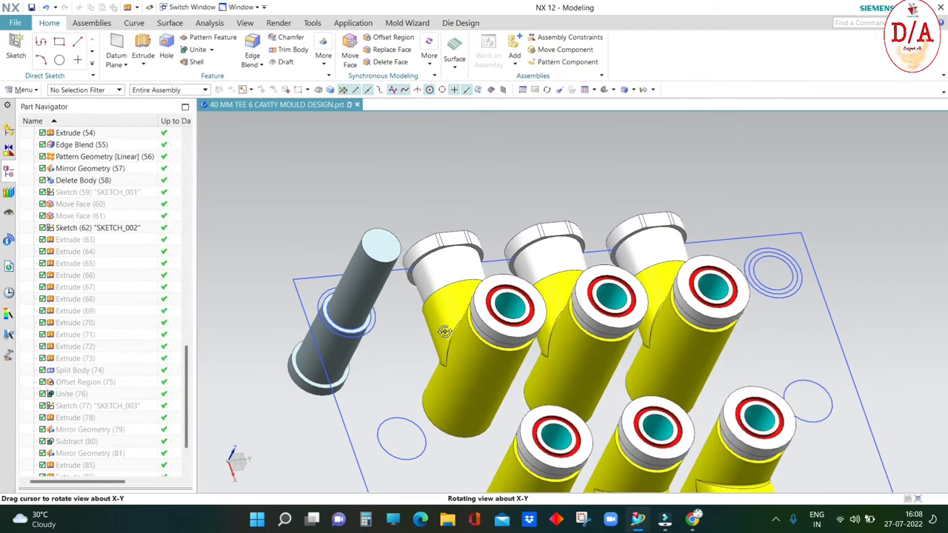
- Chamfer the pin's top circular edge with a 7 mm offset at 15°
{"action": "left_click", "coordinate": [291, 41]}
{"action": "scroll", "coordinate": [359, 201], "scroll_direction": "up", "scroll_amount": 3}
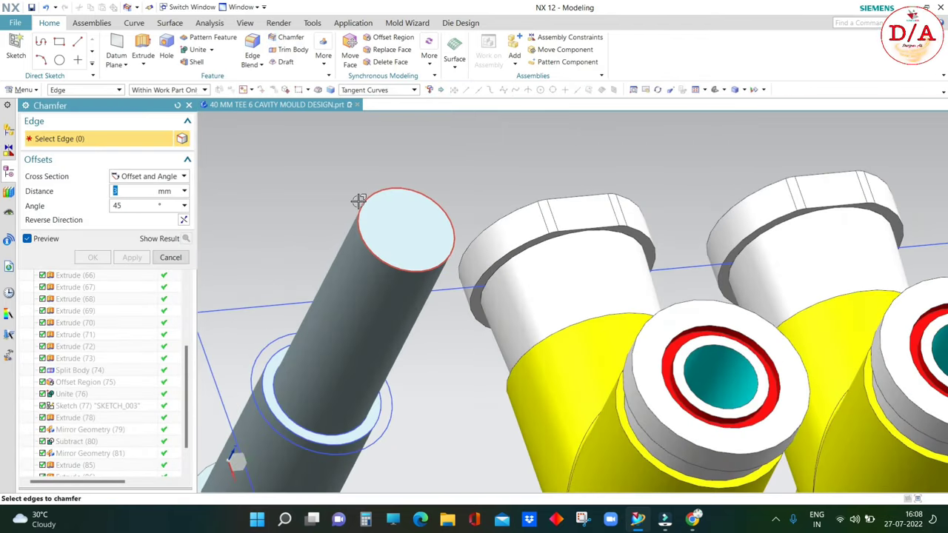
{"action": "left_click", "coordinate": [362, 202]}
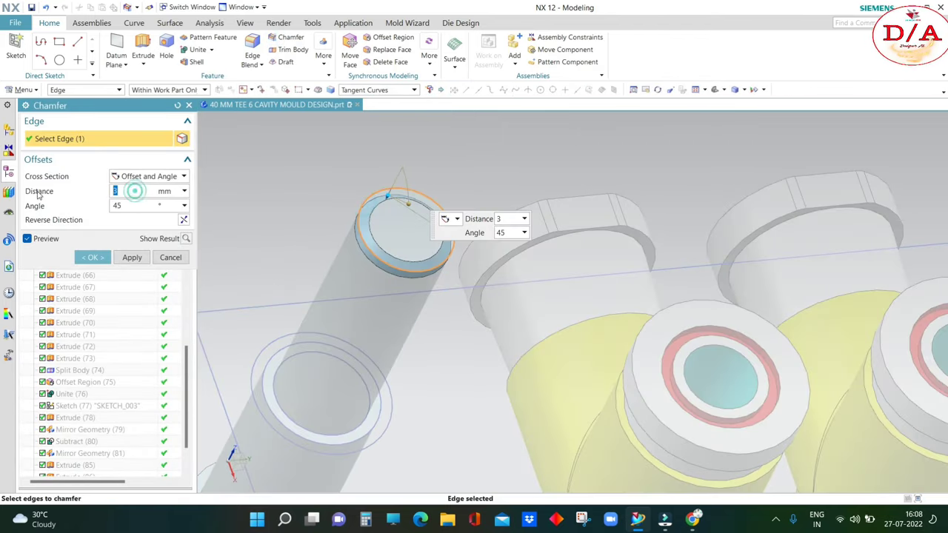
{"action": "type", "text": "7"}
{"action": "key", "text": "Return"}
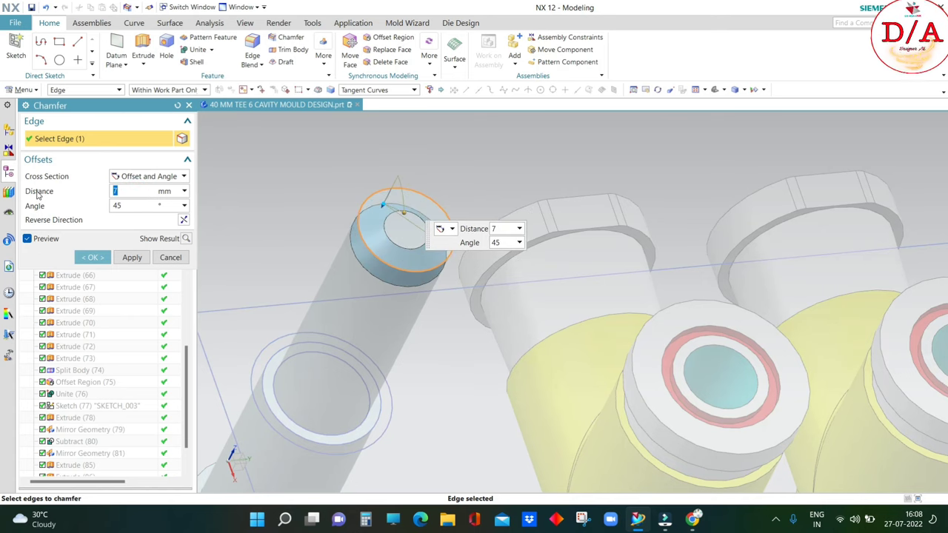
{"action": "left_click", "coordinate": [116, 206]}
{"action": "type", "text": "15"}
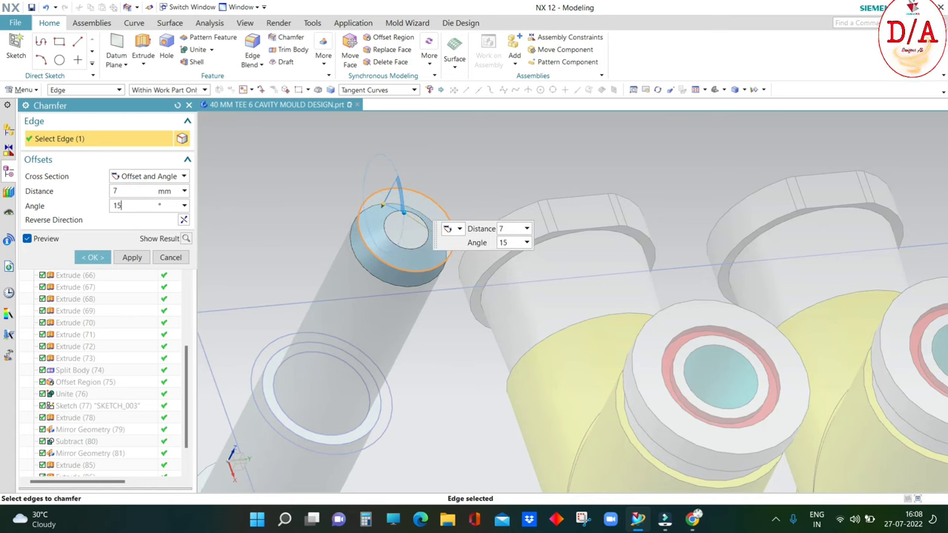
{"action": "key", "text": "Return"}
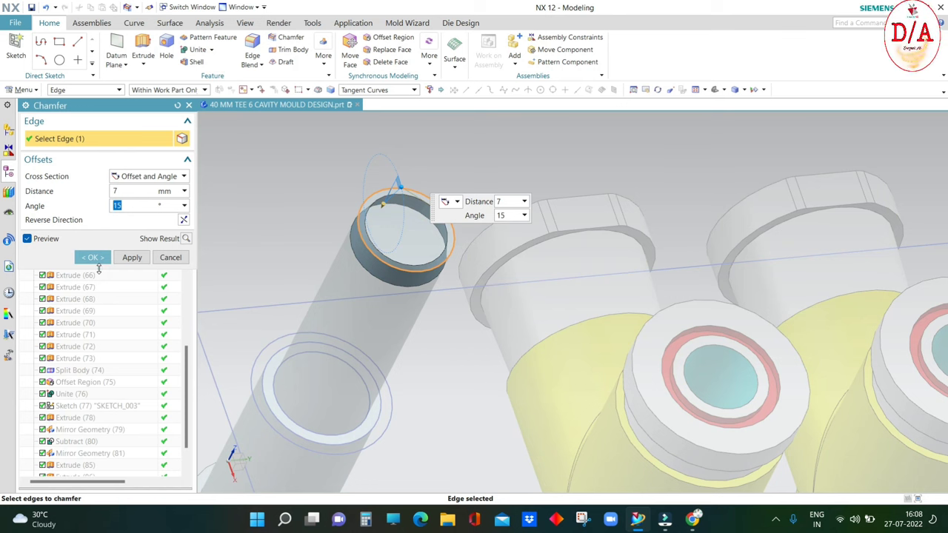
{"action": "left_click", "coordinate": [93, 257]}
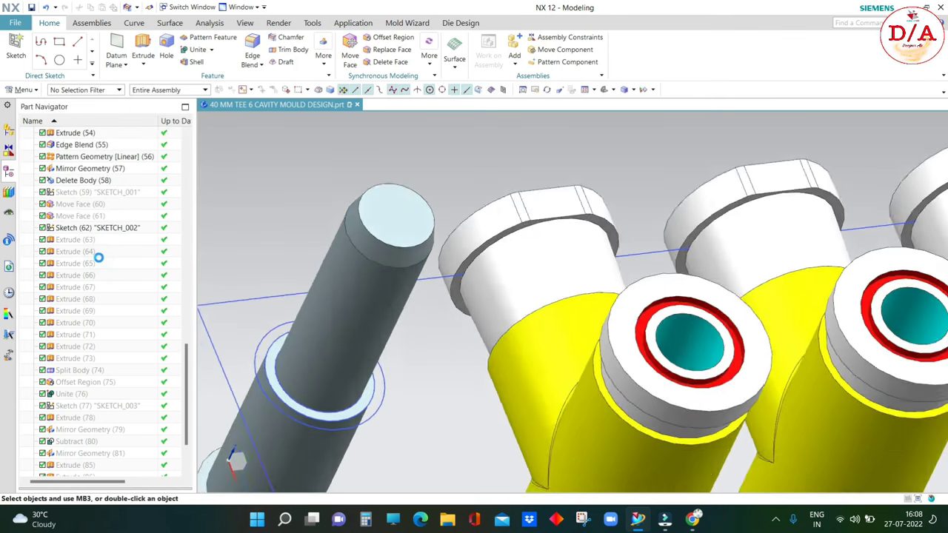
- Change the chamfered guide pin's display colour from grey to blue
{"action": "key", "text": "ctrl+f"}
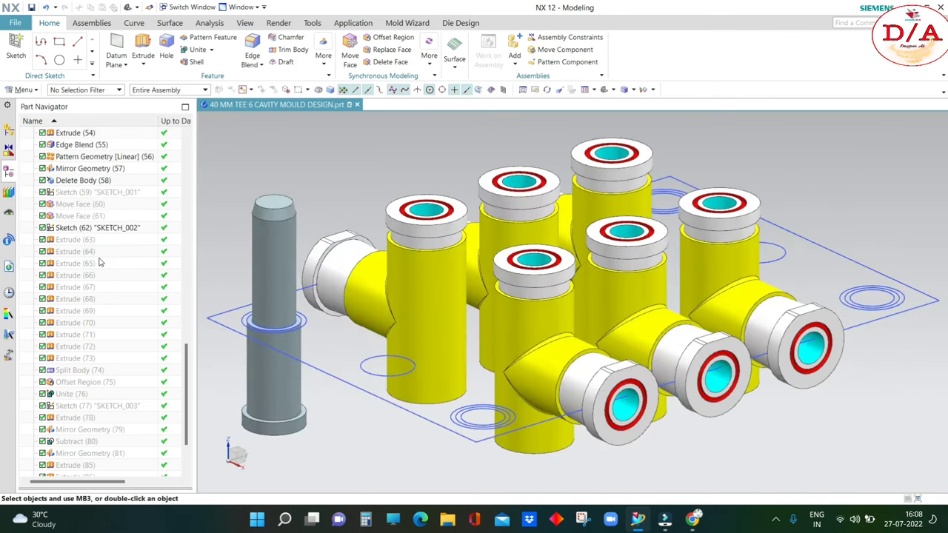
{"action": "key", "text": "ctrl+j"}
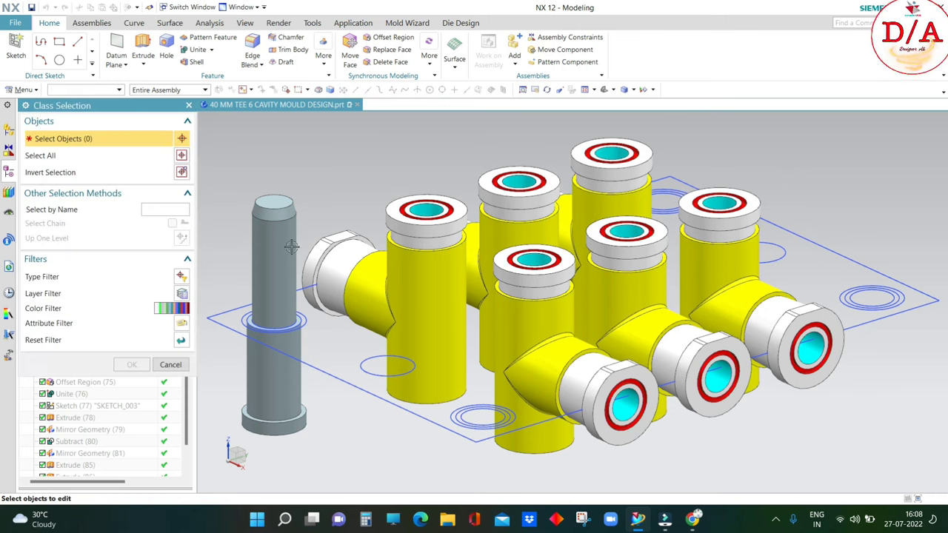
{"action": "left_click", "coordinate": [289, 244]}
{"action": "left_click", "coordinate": [132, 365]}
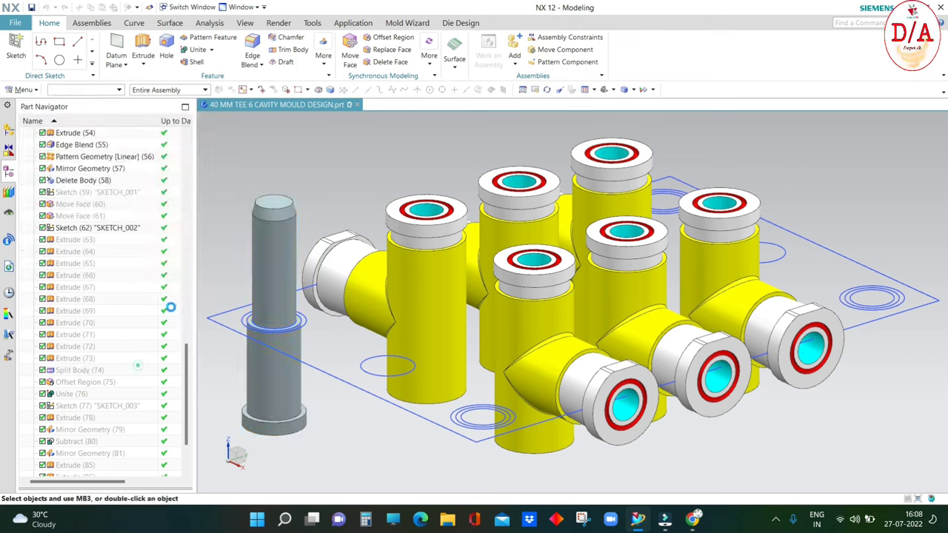
{"action": "left_click", "coordinate": [171, 171]}
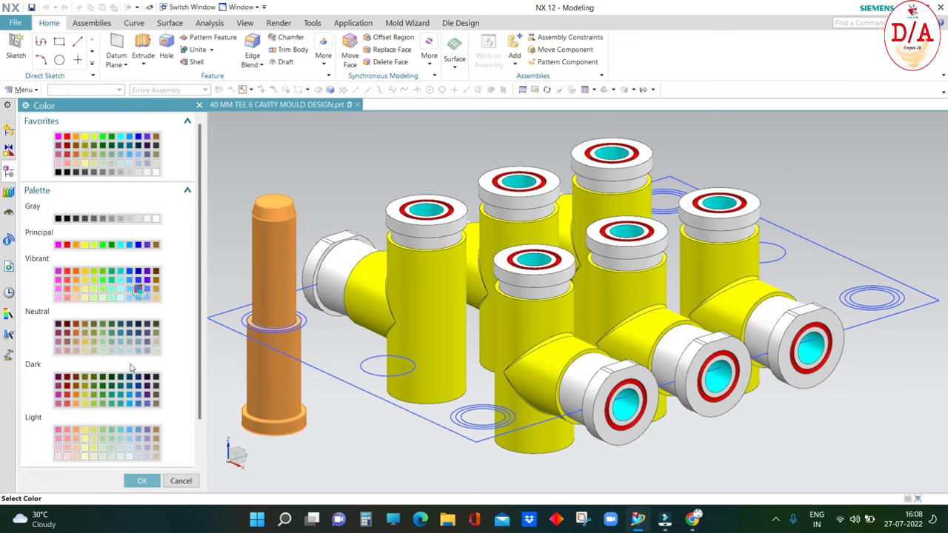
{"action": "left_click", "coordinate": [142, 479]}
{"action": "left_click", "coordinate": [131, 424]}
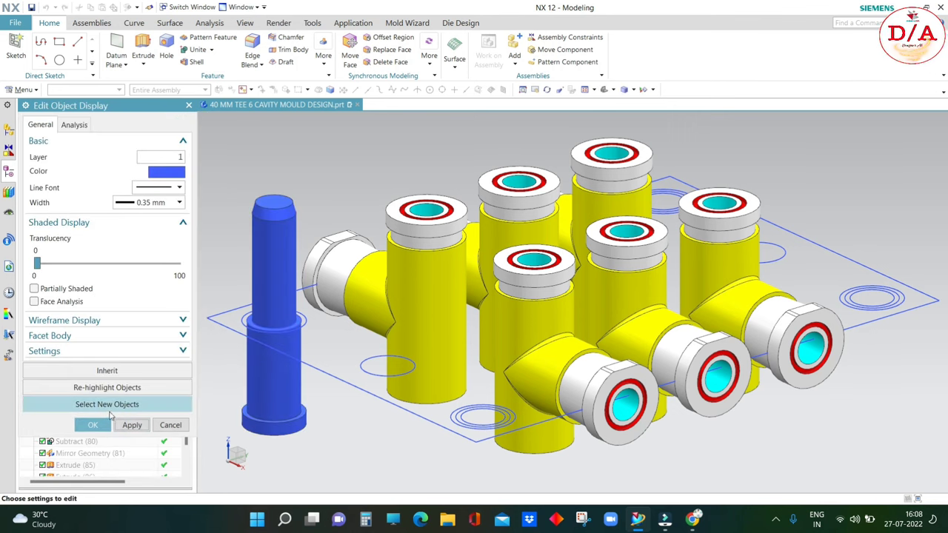
{"action": "left_click", "coordinate": [90, 424]}
{"action": "scroll", "coordinate": [415, 333], "scroll_direction": "down", "scroll_amount": 3}
{"action": "mouse_move", "coordinate": [445, 311]}
{"action": "middle_mouse_down"}
{"action": "mouse_move", "coordinate": [412, 338]}
{"action": "mouse_move", "coordinate": [455, 373]}
{"action": "middle_mouse_up"}
{"action": "scroll", "coordinate": [382, 337], "scroll_direction": "up", "scroll_amount": 2}
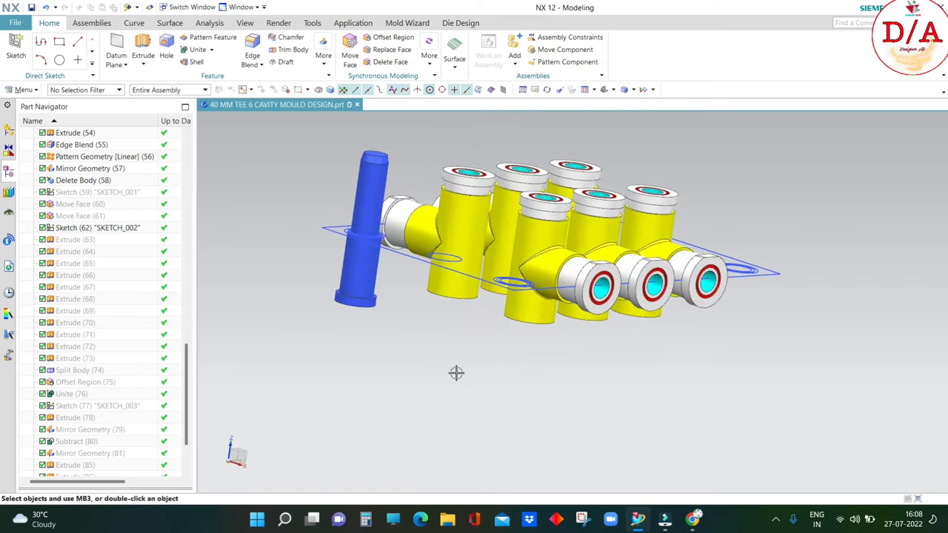
{"action": "key", "text": "Home"}
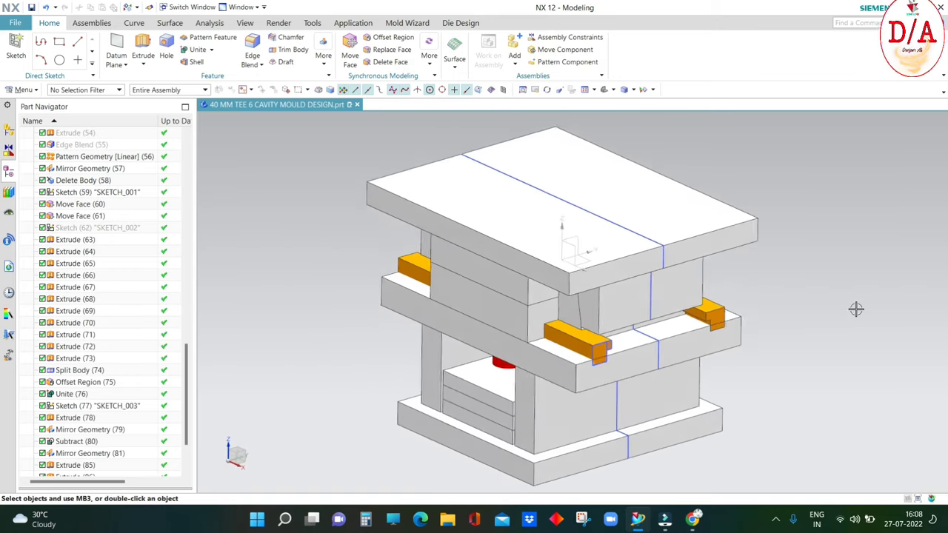
{"action": "key", "text": "ctrl+shift+i"}
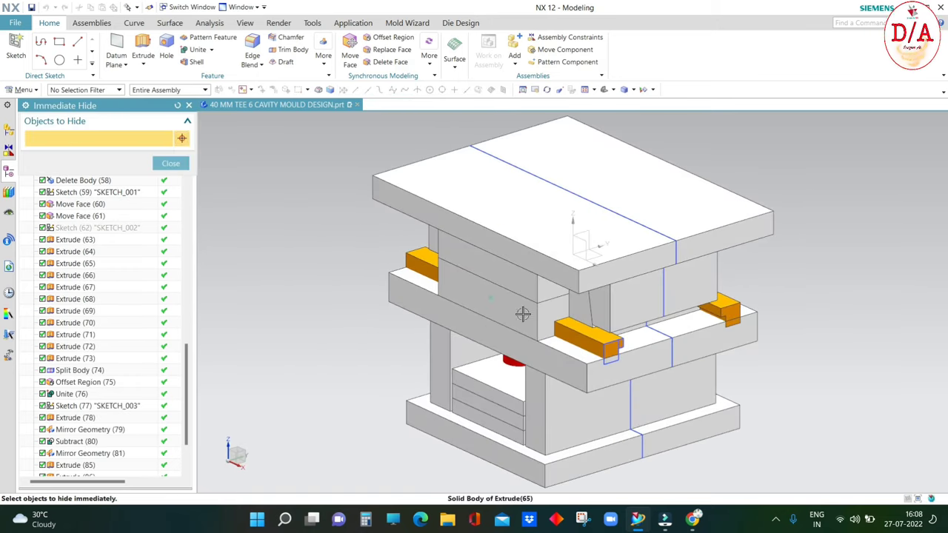
{"action": "left_click", "coordinate": [523, 314]}
{"action": "key", "text": "Escape"}
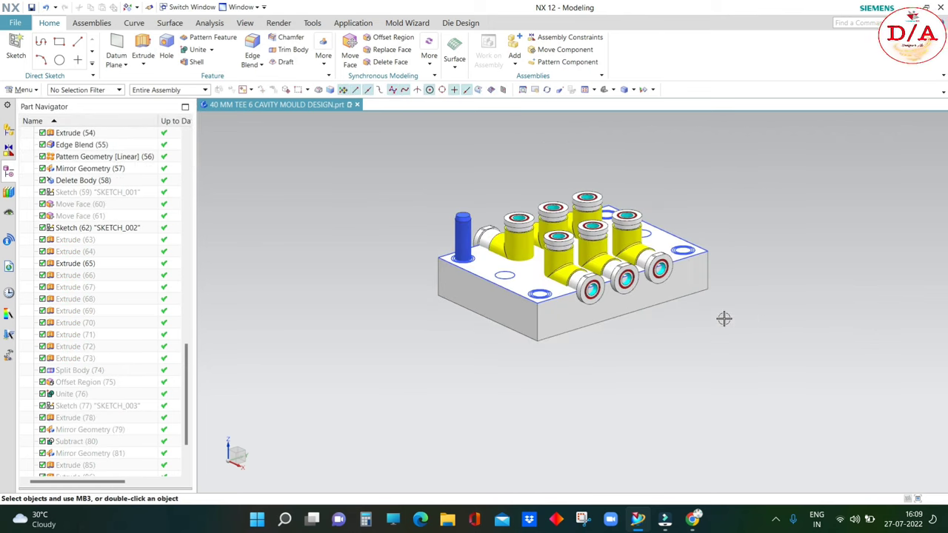
{"action": "mouse_move", "coordinate": [723, 318]}
{"action": "middle_mouse_down"}
{"action": "mouse_move", "coordinate": [761, 205]}
{"action": "mouse_move", "coordinate": [747, 159]}
{"action": "mouse_move", "coordinate": [738, 251]}
{"action": "mouse_move", "coordinate": [725, 257]}
{"action": "middle_mouse_up"}
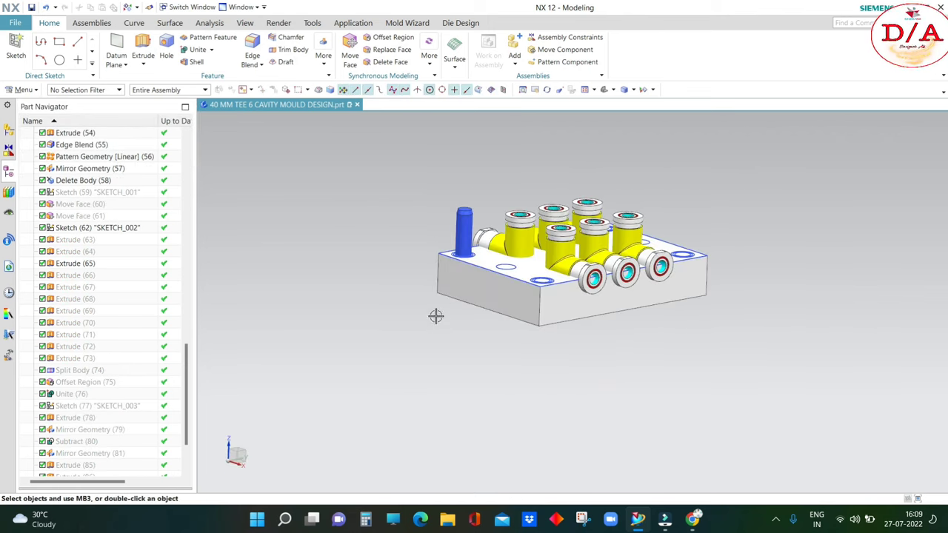
{"action": "mouse_move", "coordinate": [435, 316]}
{"action": "middle_mouse_down"}
{"action": "mouse_move", "coordinate": [718, 326]}
{"action": "mouse_move", "coordinate": [782, 316]}
{"action": "middle_mouse_up"}
{"action": "key", "text": "ctrl+shift+u"}
{"action": "key", "text": "ctrl+shift+i"}
{"action": "left_click", "coordinate": [546, 360]}
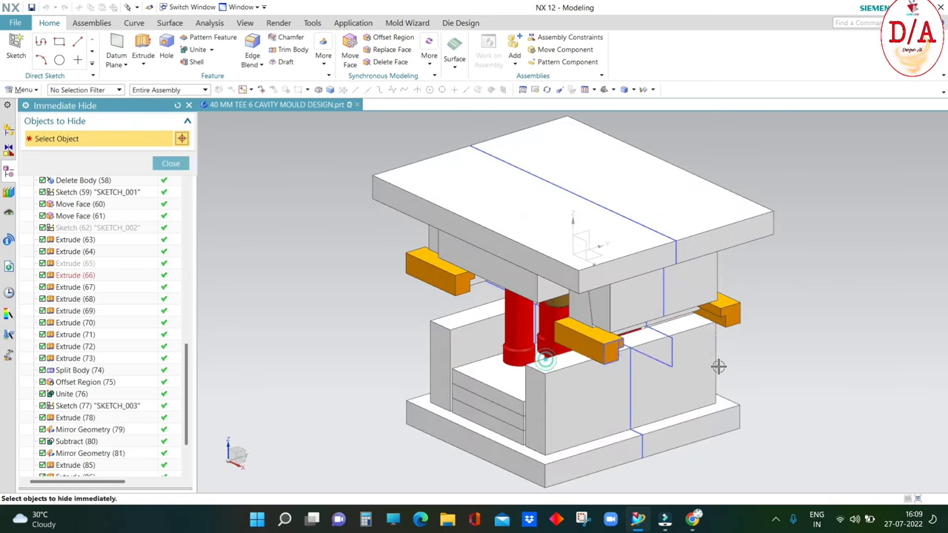
{"action": "left_click", "coordinate": [714, 365]}
{"action": "middle_click", "coordinate": [740, 291]}
{"action": "middle_click_drag", "start_coordinate": [740, 291], "coordinate": [585, 359]}
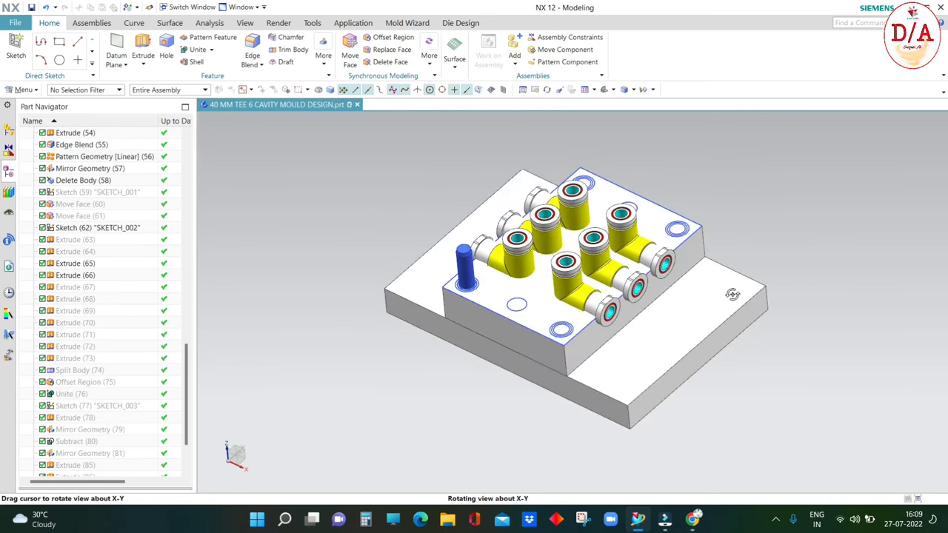
{"action": "middle_click_drag", "start_coordinate": [803, 342], "coordinate": [824, 362]}
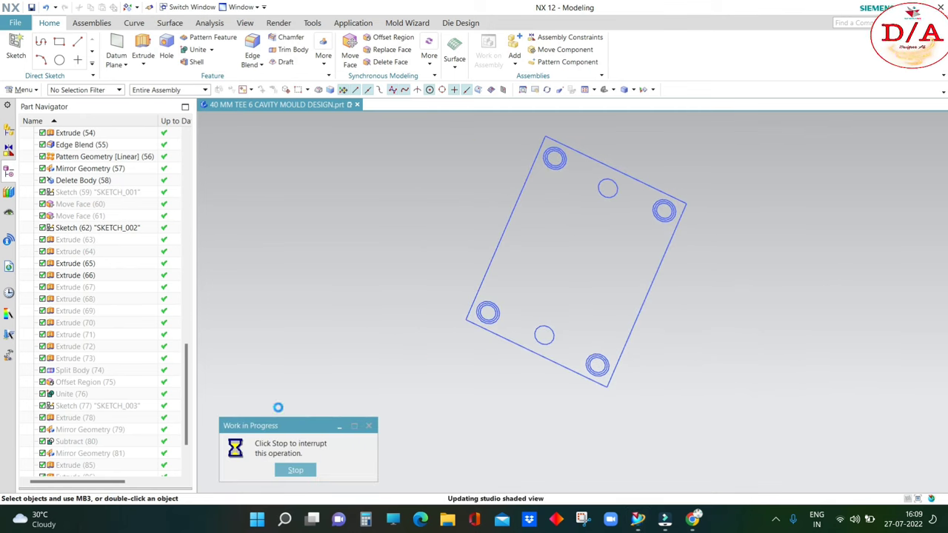
{"action": "mouse_move", "coordinate": [794, 350]}
{"action": "middle_mouse_down"}
{"action": "mouse_move", "coordinate": [810, 341]}
{"action": "mouse_move", "coordinate": [804, 307]}
{"action": "mouse_move", "coordinate": [639, 383]}
{"action": "middle_mouse_up"}
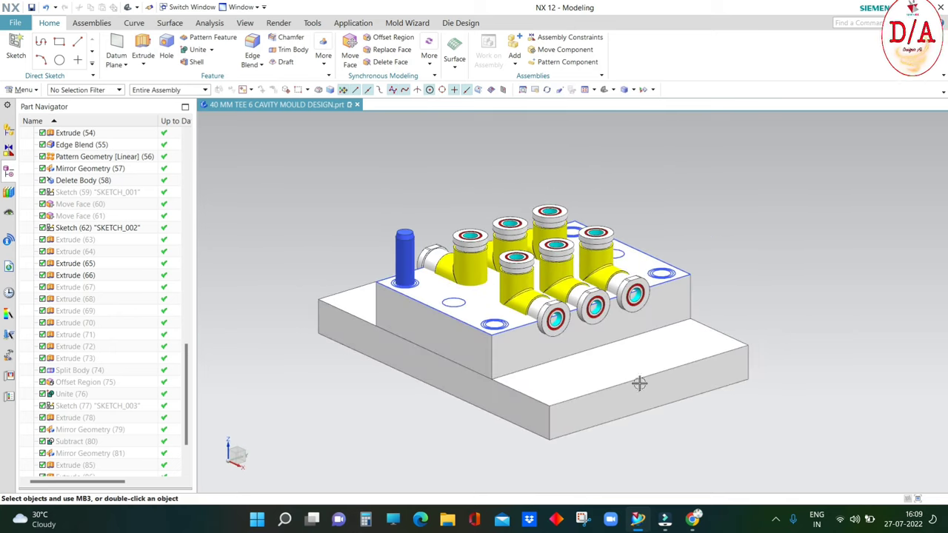
{"action": "key", "text": "ctrl+shift+i"}
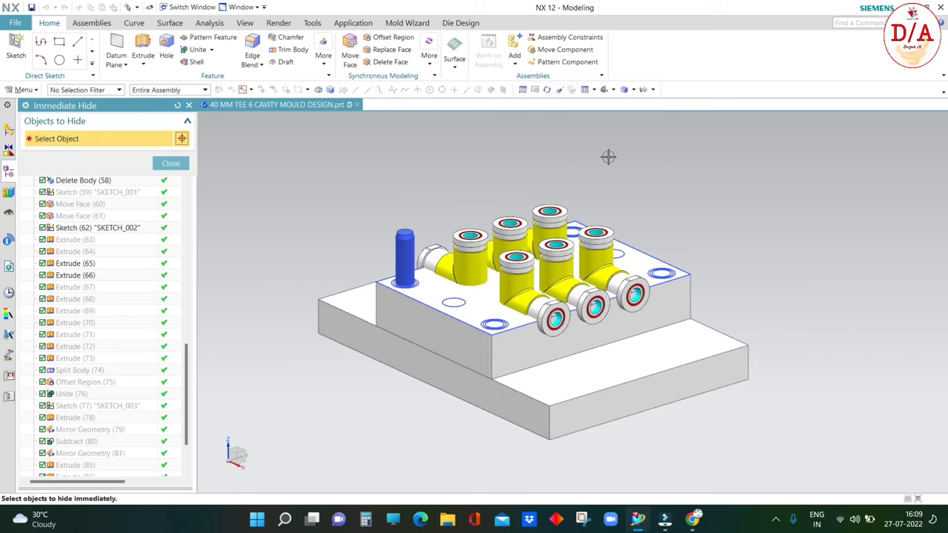
{"action": "mouse_move", "coordinate": [420, 357]}
{"action": "middle_mouse_down"}
{"action": "mouse_move", "coordinate": [429, 268]}
{"action": "mouse_move", "coordinate": [539, 371]}
{"action": "middle_mouse_up"}
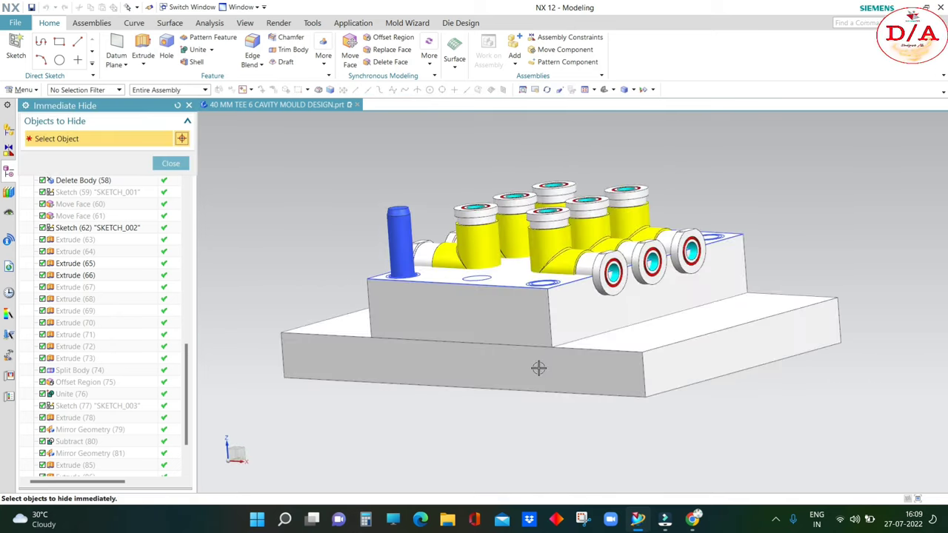
{"action": "left_click", "coordinate": [495, 380]}
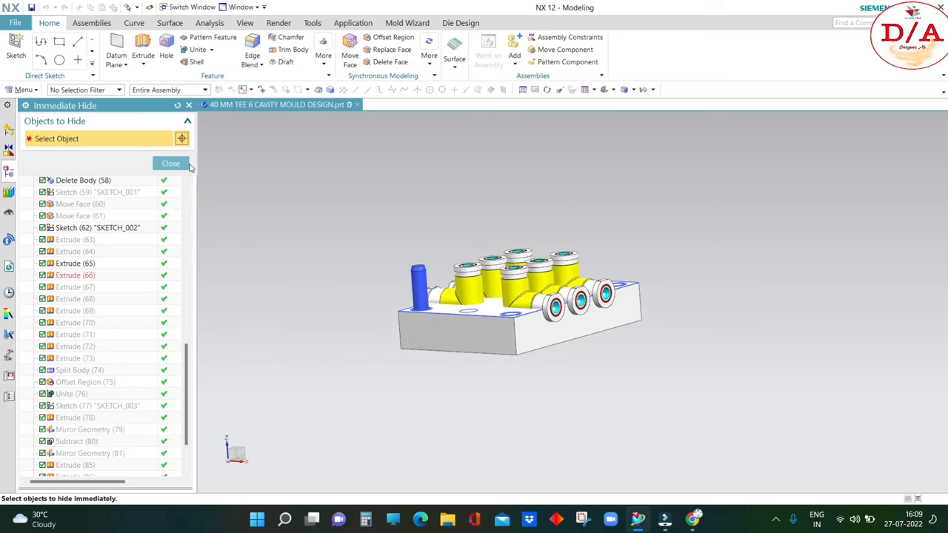
{"action": "left_click", "coordinate": [163, 162]}
{"action": "key", "text": "ctrl+shift+i"}
{"action": "left_click", "coordinate": [475, 339]}
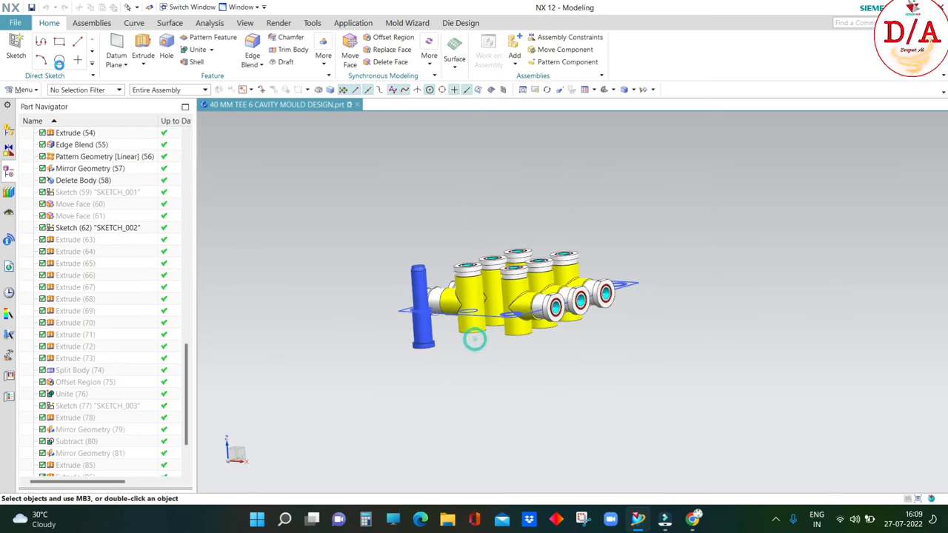
- Extrude the pin's base circle 20 mm downward, reversed, and unite it with the pin body
{"action": "left_click", "coordinate": [143, 44]}
{"action": "middle_click_drag", "start_coordinate": [375, 353], "coordinate": [412, 387]}
{"action": "scroll", "coordinate": [422, 370], "scroll_direction": "up", "scroll_amount": 5}
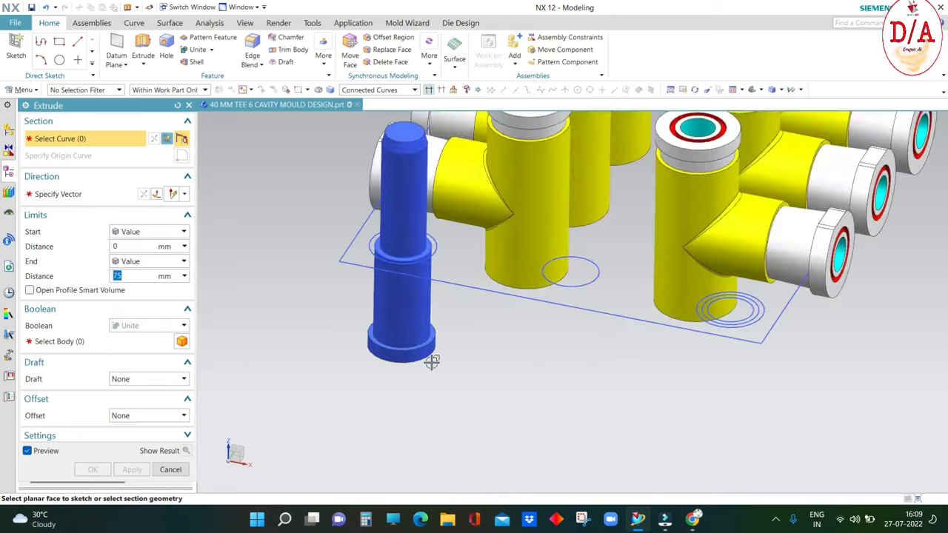
{"action": "scroll", "coordinate": [422, 341], "scroll_direction": "up", "scroll_amount": 3}
{"action": "left_click", "coordinate": [410, 318]}
{"action": "scroll", "coordinate": [407, 356], "scroll_direction": "down", "scroll_amount": 3}
{"action": "scroll", "coordinate": [407, 355], "scroll_direction": "down", "scroll_amount": 3}
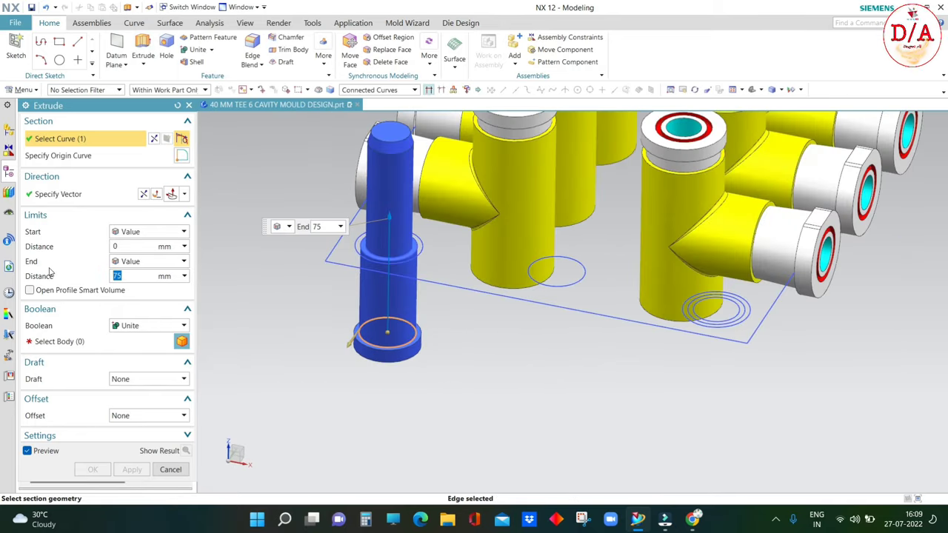
{"action": "type", "text": "20"}
{"action": "key", "text": "Return"}
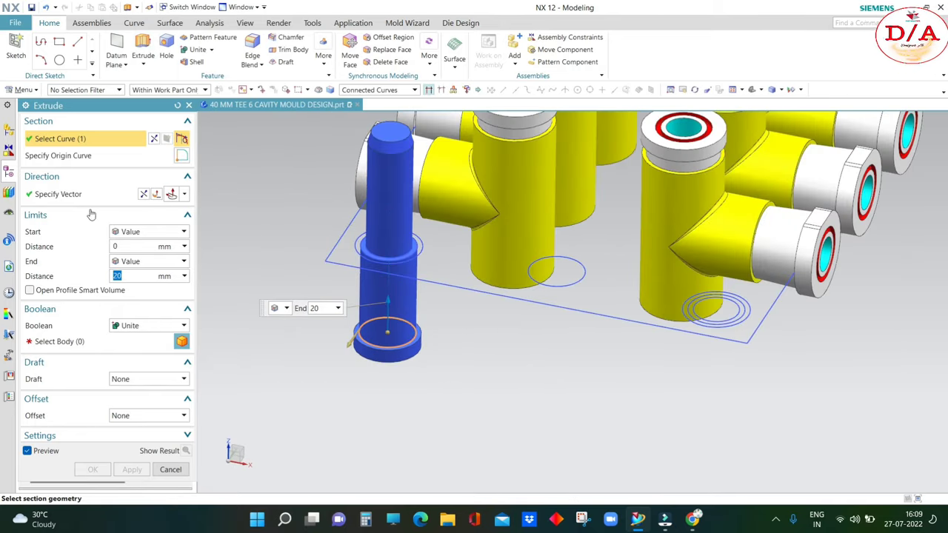
{"action": "left_click", "coordinate": [146, 194]}
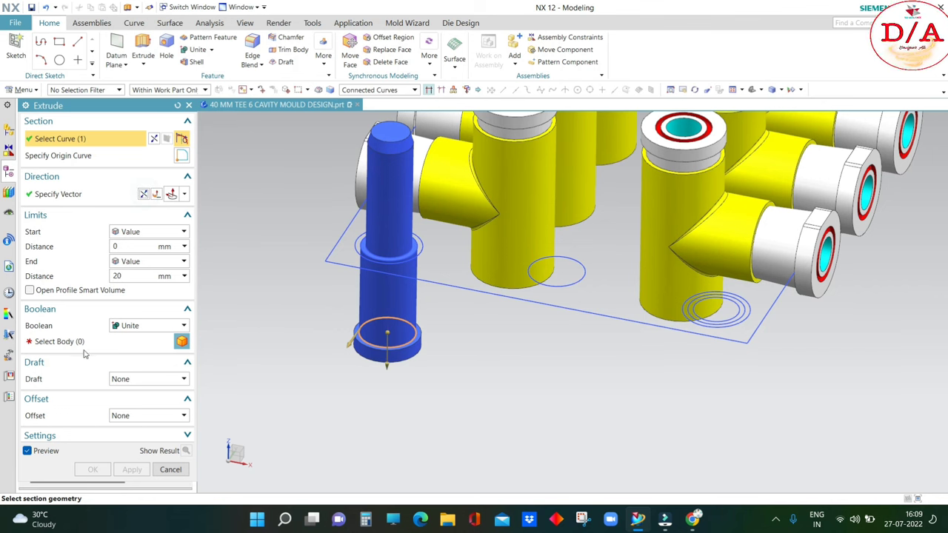
{"action": "left_click", "coordinate": [86, 348]}
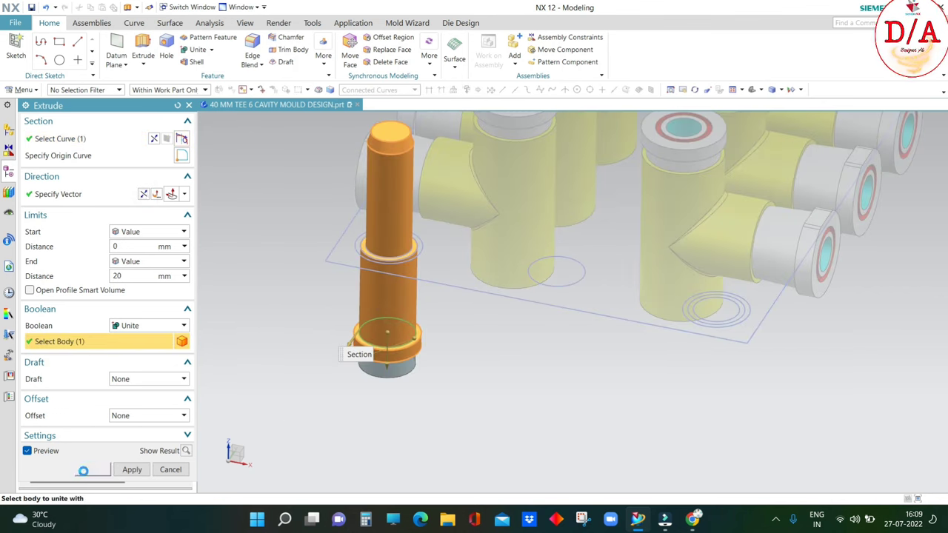
{"action": "mouse_move", "coordinate": [444, 407]}
{"action": "middle_mouse_down"}
{"action": "mouse_move", "coordinate": [304, 412]}
{"action": "mouse_move", "coordinate": [363, 408]}
{"action": "mouse_move", "coordinate": [360, 259]}
{"action": "mouse_move", "coordinate": [275, 302]}
{"action": "mouse_move", "coordinate": [376, 276]}
{"action": "mouse_move", "coordinate": [379, 348]}
{"action": "middle_mouse_up"}
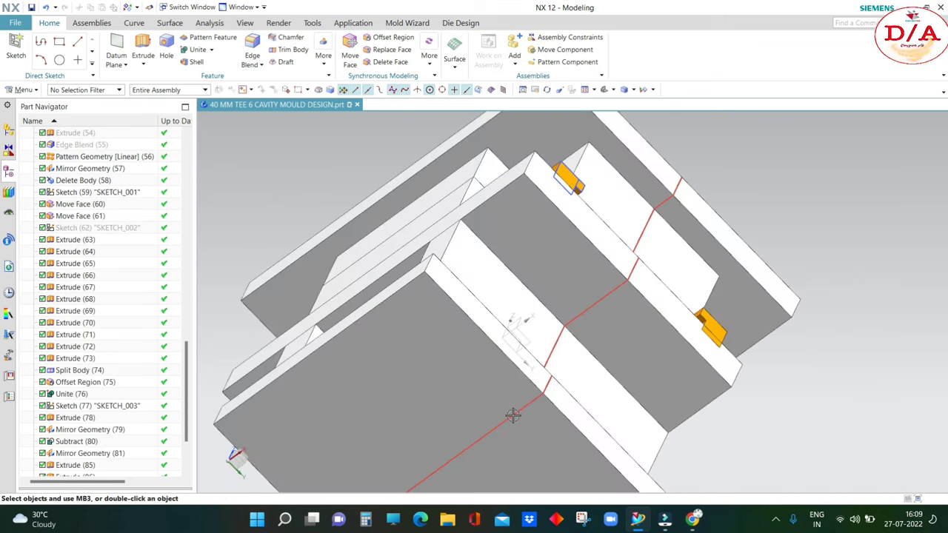
- Hide a mould plate and check the pin with an XC-plane section cut through its centre
{"action": "key", "text": "ctrl+shift+i"}
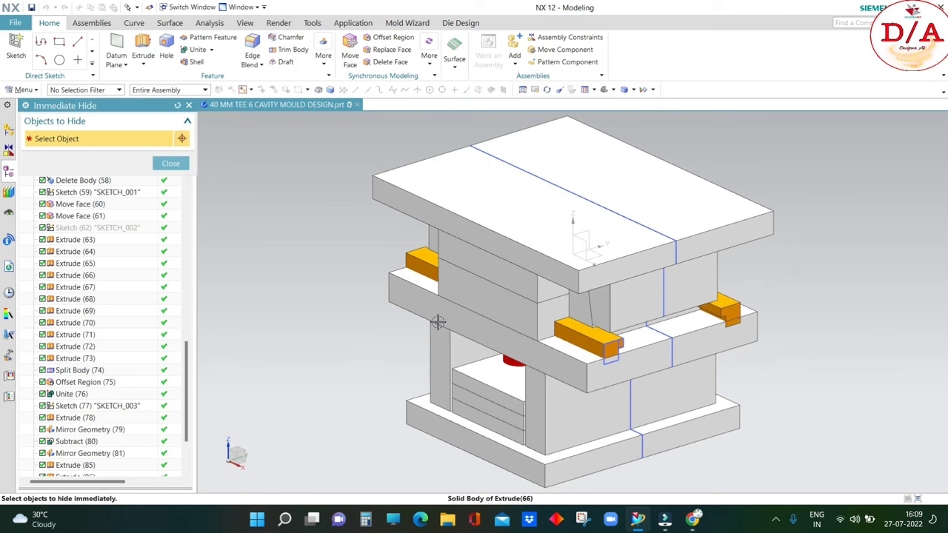
{"action": "left_click", "coordinate": [437, 321]}
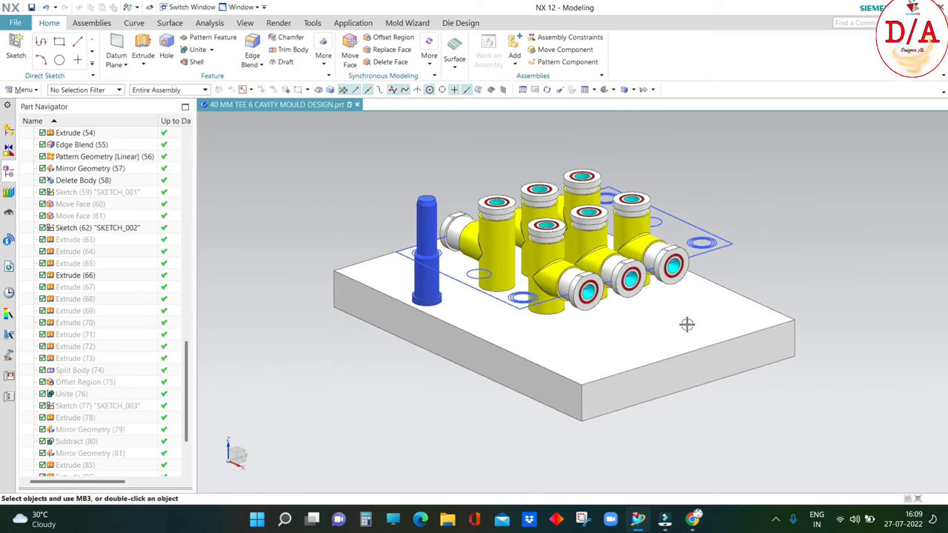
{"action": "key", "text": "ctrl+h"}
{"action": "left_click", "coordinate": [163, 217]}
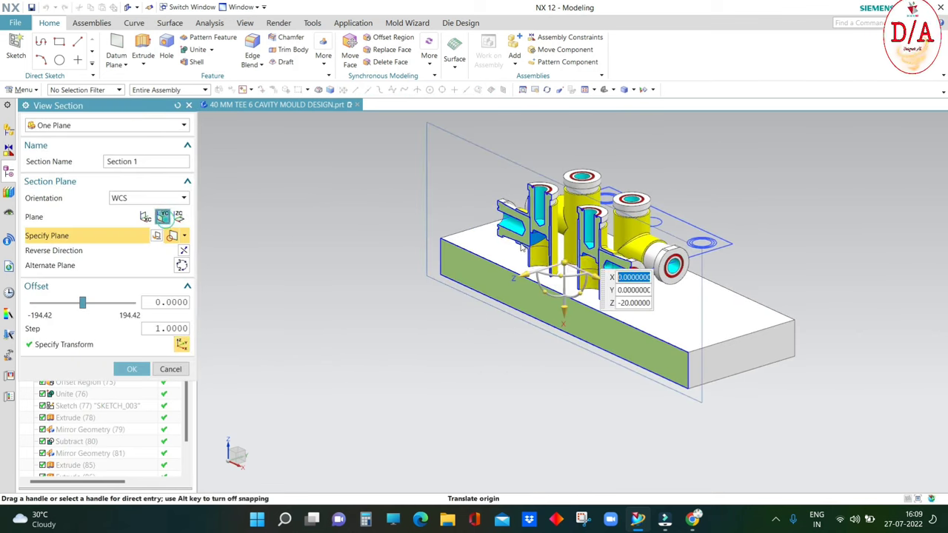
{"action": "left_click", "coordinate": [145, 217]}
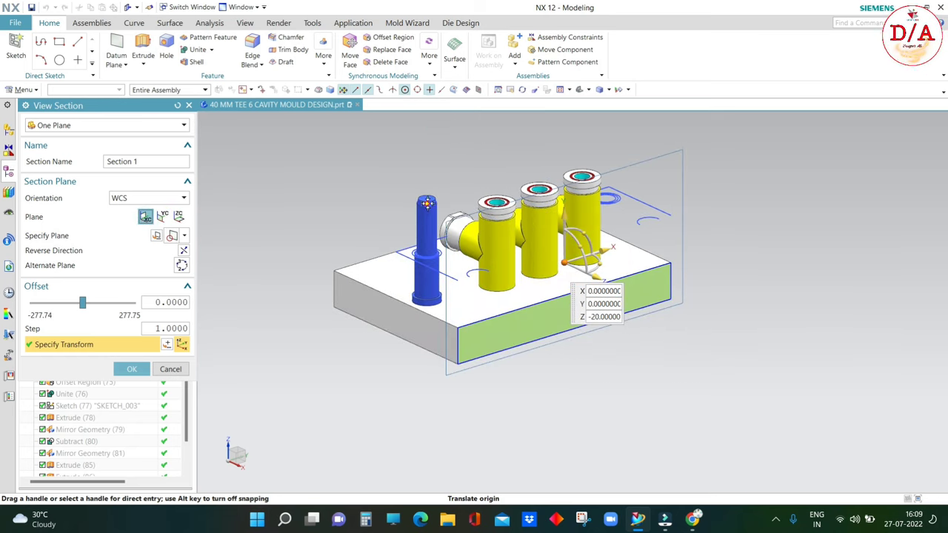
{"action": "left_click", "coordinate": [426, 200]}
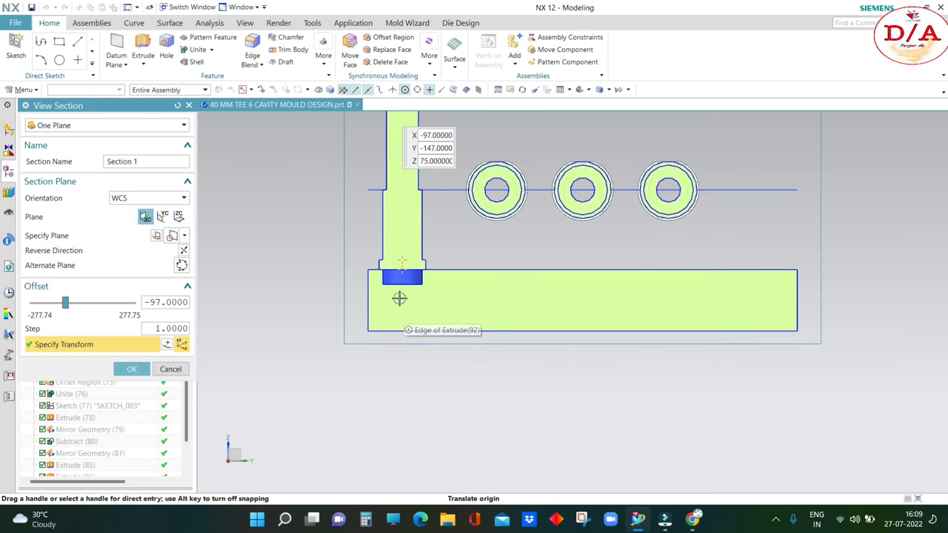
{"action": "scroll", "coordinate": [398, 280], "scroll_direction": "up", "scroll_amount": 2}
{"action": "scroll", "coordinate": [392, 275], "scroll_direction": "up", "scroll_amount": 2}
{"action": "scroll", "coordinate": [437, 286], "scroll_direction": "down", "scroll_amount": 2}
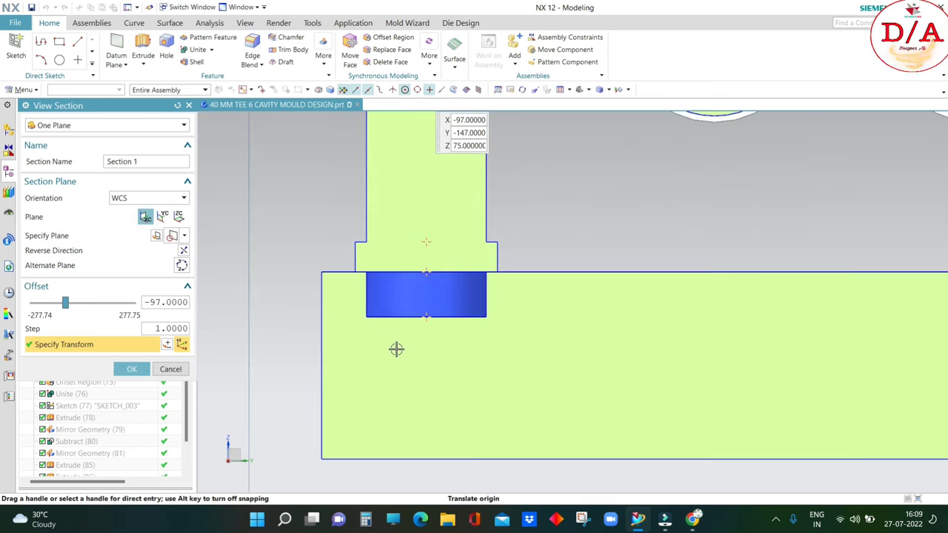
{"action": "scroll", "coordinate": [395, 349], "scroll_direction": "down", "scroll_amount": 2}
{"action": "key", "text": "Escape"}
{"action": "mouse_move", "coordinate": [539, 360]}
{"action": "middle_mouse_down"}
{"action": "mouse_move", "coordinate": [592, 398]}
{"action": "mouse_move", "coordinate": [693, 393]}
{"action": "middle_mouse_up"}
- Swap visibility and hide another mould plate so only the tee parts and pin show
{"action": "key", "text": "ctrl+shift+b"}
{"action": "key", "text": "ctrl+shift+i"}
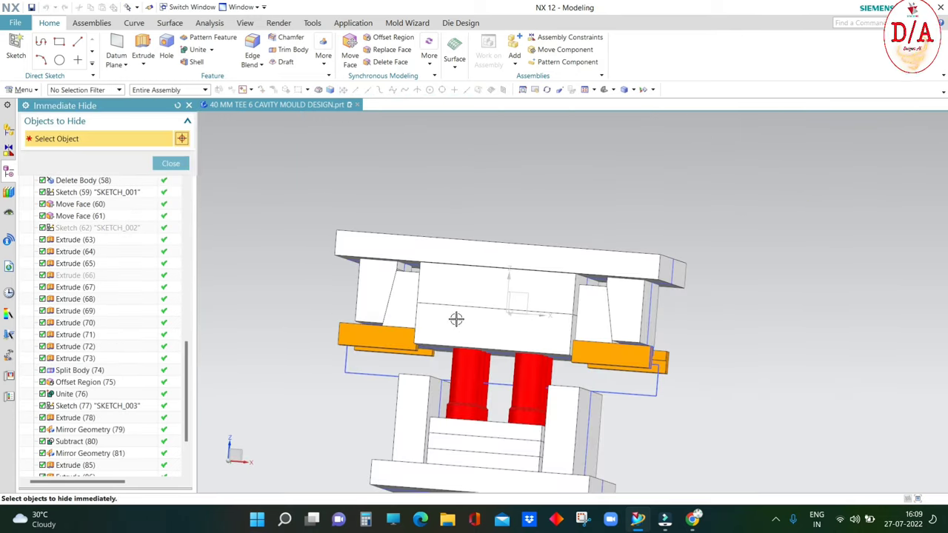
{"action": "scroll", "coordinate": [456, 319], "scroll_direction": "up", "scroll_amount": 3}
{"action": "left_click", "coordinate": [434, 279]}
{"action": "scroll", "coordinate": [434, 279], "scroll_direction": "down", "scroll_amount": 5}
{"action": "key", "text": "ctrl+shift+b"}
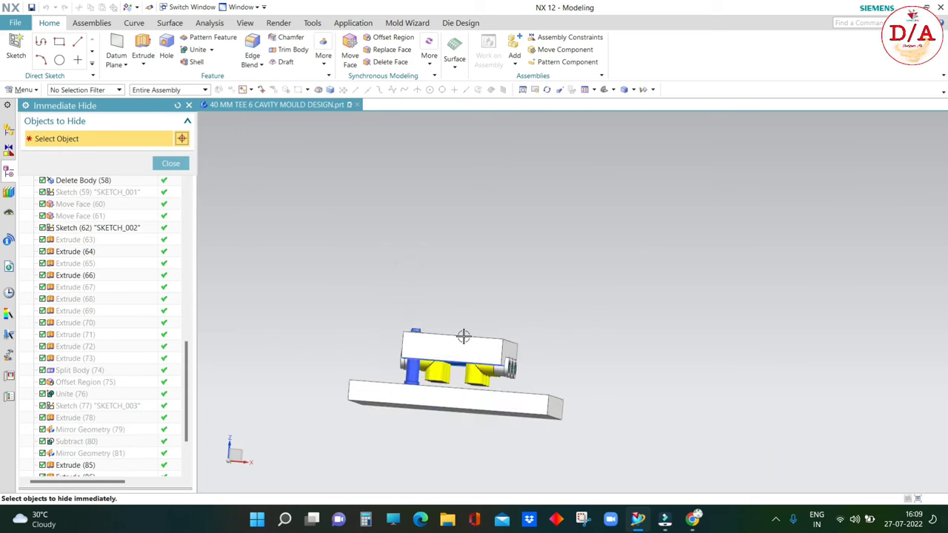
{"action": "key", "text": "Escape"}
{"action": "scroll", "coordinate": [550, 328], "scroll_direction": "up", "scroll_amount": 3}
{"action": "middle_click_drag", "start_coordinate": [550, 328], "coordinate": [525, 338]}
{"action": "scroll", "coordinate": [486, 357], "scroll_direction": "up", "scroll_amount": 5}
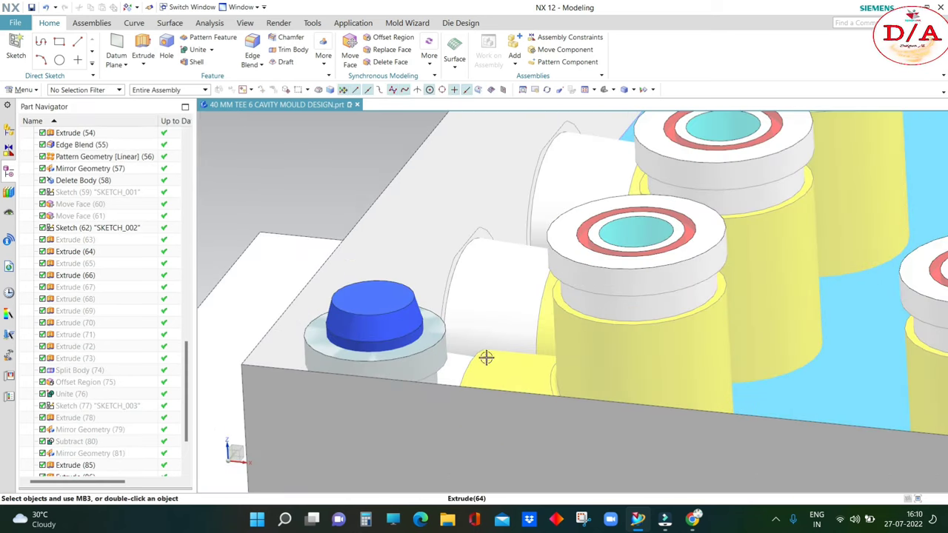
{"action": "scroll", "coordinate": [255, 277], "scroll_direction": "down", "scroll_amount": 3}
- Hide the grey mould block, leaving the pin and tee fittings on the lower plate
{"action": "key", "text": "ctrl+b"}
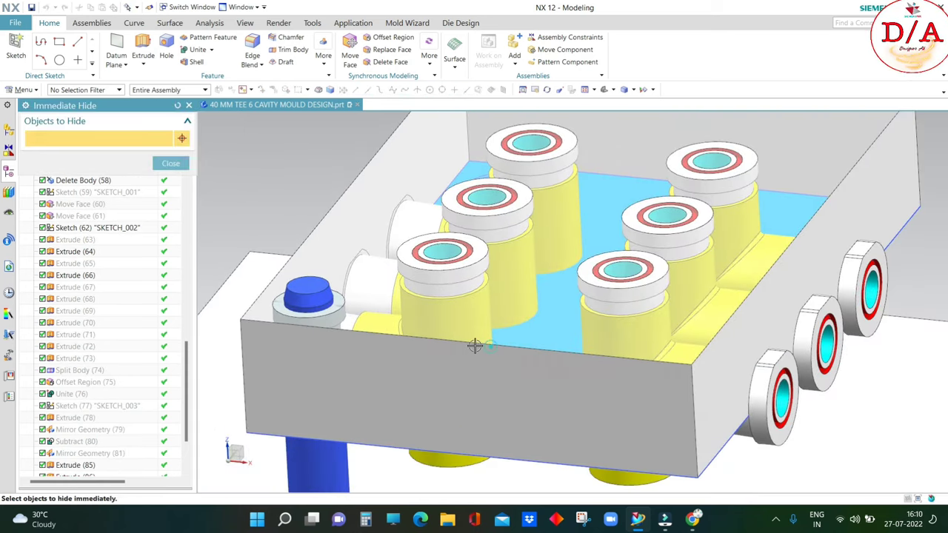
{"action": "left_click", "coordinate": [474, 345]}
{"action": "scroll", "coordinate": [474, 345], "scroll_direction": "down", "scroll_amount": 3}
{"action": "key", "text": "Escape"}
{"action": "scroll", "coordinate": [333, 307], "scroll_direction": "up", "scroll_amount": 1}
- Recolour the grey upper cylinder of the guide pin blue
{"action": "key", "text": "ctrl+j"}
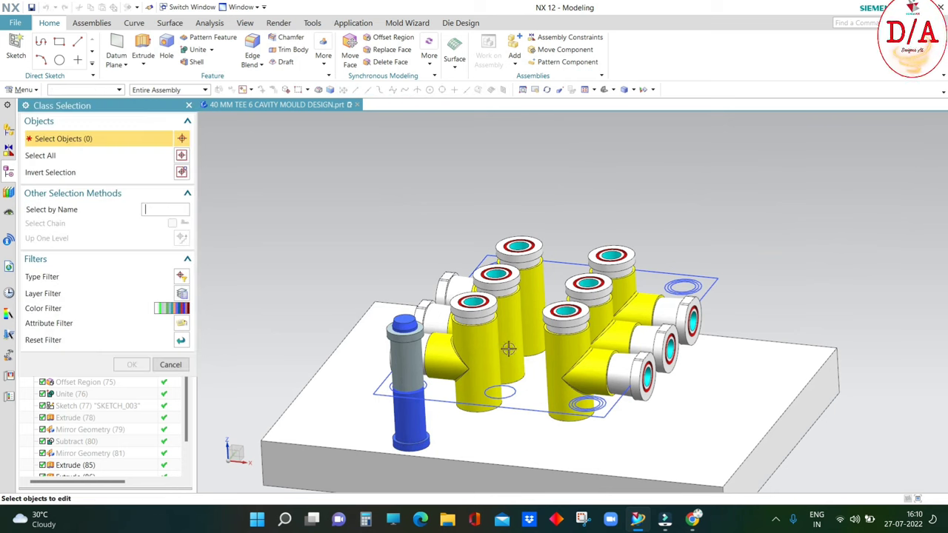
{"action": "left_click", "coordinate": [406, 348]}
{"action": "left_click", "coordinate": [121, 363]}
{"action": "left_click", "coordinate": [166, 171]}
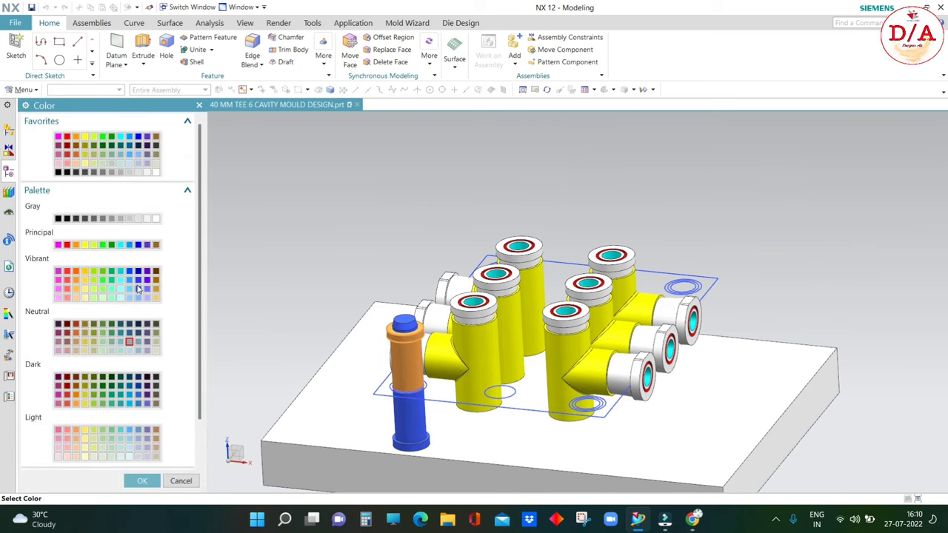
{"action": "left_click", "coordinate": [143, 481]}
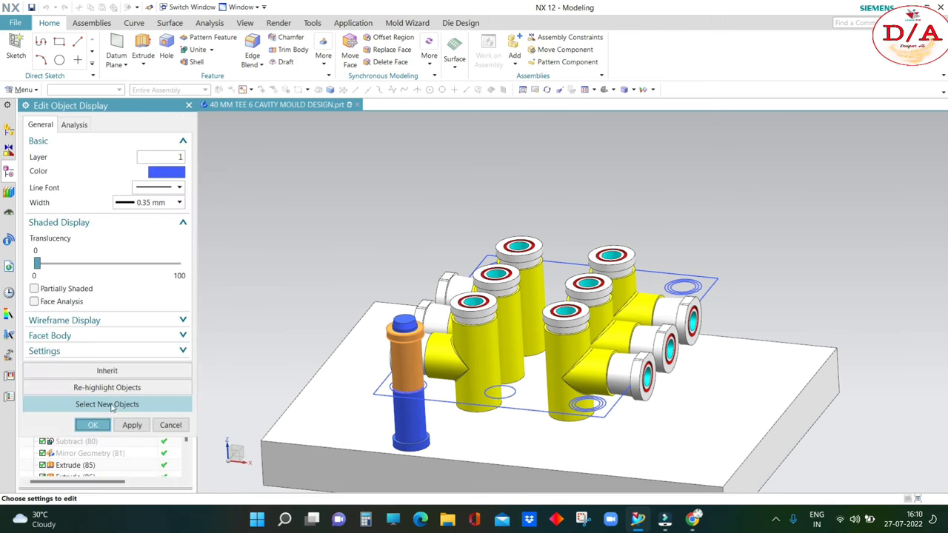
{"action": "left_click", "coordinate": [82, 423]}
{"action": "middle_click_drag", "start_coordinate": [387, 281], "coordinate": [445, 223]}
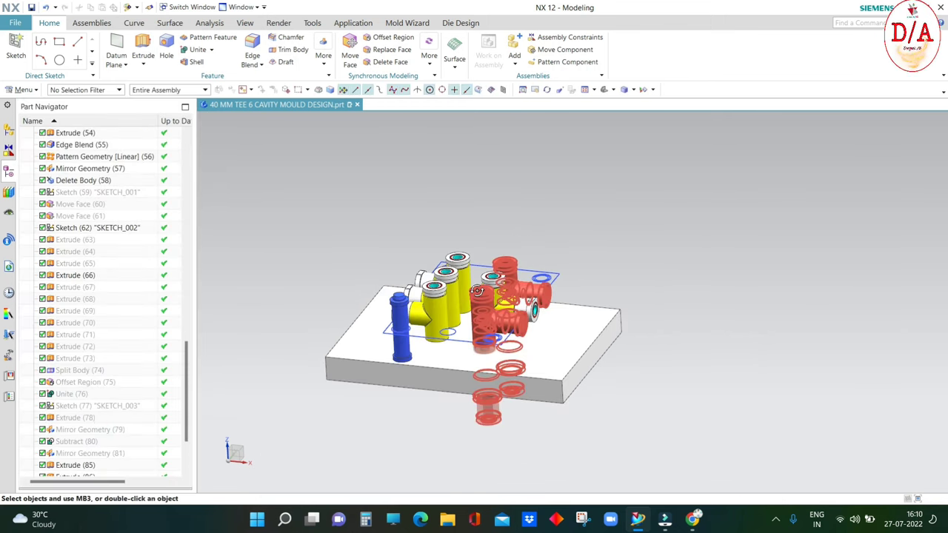
{"action": "left_click", "coordinate": [140, 50]}
{"action": "scroll", "coordinate": [391, 231], "scroll_direction": "down", "scroll_amount": 3}
- Extrude the pin's upper step edge 20 mm, uniting it with the blue pin
{"action": "scroll", "coordinate": [393, 236], "scroll_direction": "down", "scroll_amount": 3}
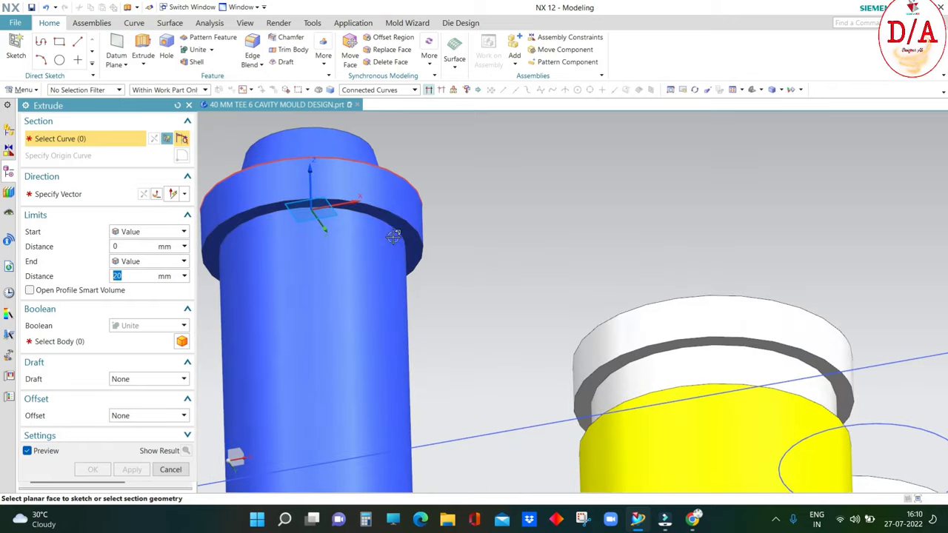
{"action": "left_click", "coordinate": [386, 222]}
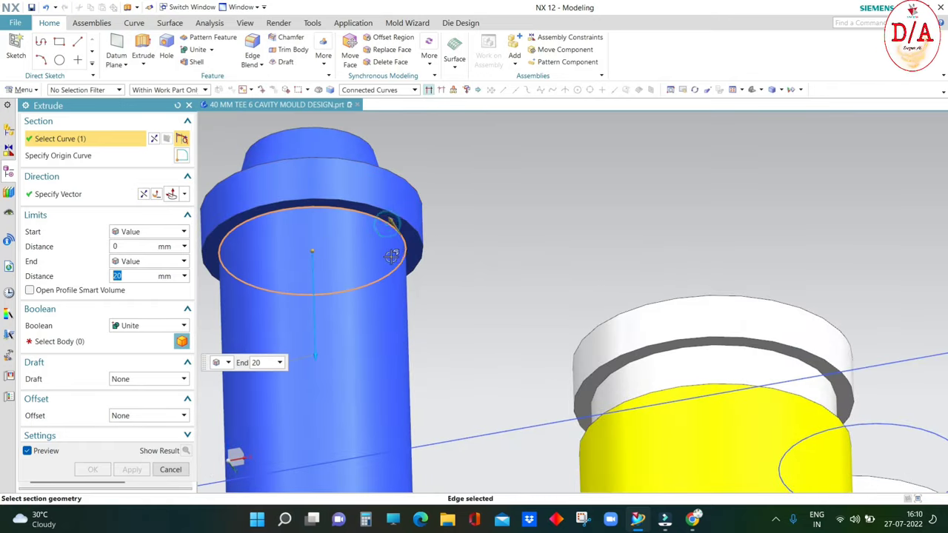
{"action": "scroll", "coordinate": [385, 237], "scroll_direction": "up", "scroll_amount": 5}
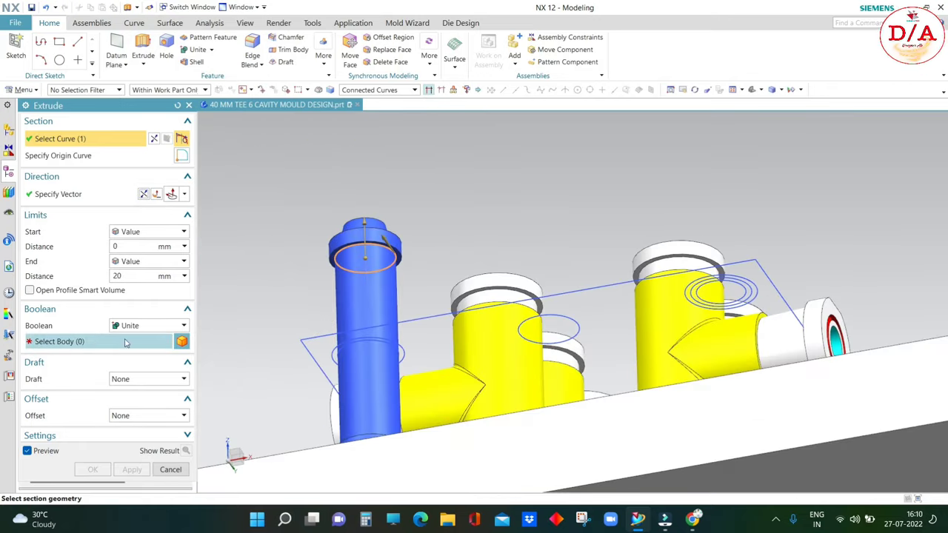
{"action": "left_click", "coordinate": [100, 341]}
{"action": "left_click", "coordinate": [367, 311]}
{"action": "left_click", "coordinate": [92, 468]}
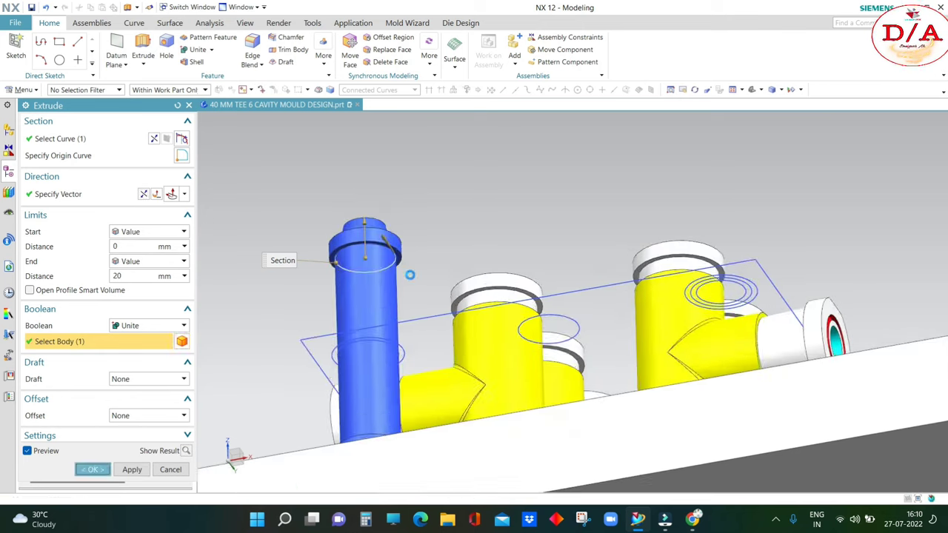
{"action": "scroll", "coordinate": [684, 304], "scroll_direction": "up", "scroll_amount": 5}
{"action": "middle_click_drag", "start_coordinate": [685, 304], "coordinate": [709, 306]}
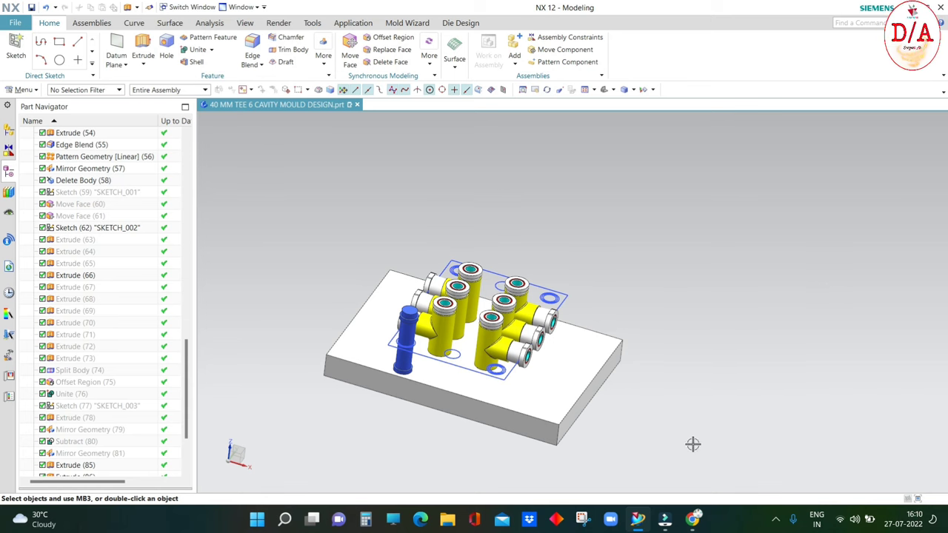
- Hide everything except the blue guide pin
{"action": "key", "text": "ctrl+b"}
{"action": "scroll", "coordinate": [368, 393], "scroll_direction": "down", "scroll_amount": 2}
{"action": "scroll", "coordinate": [378, 381], "scroll_direction": "down", "scroll_amount": 2}
{"action": "left_click", "coordinate": [390, 370]}
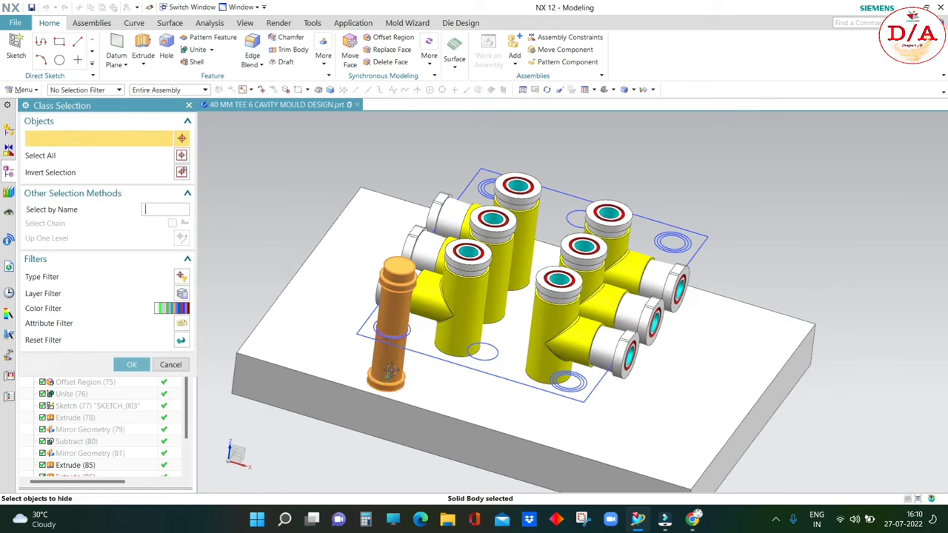
{"action": "left_click", "coordinate": [182, 171]}
{"action": "left_click", "coordinate": [132, 364]}
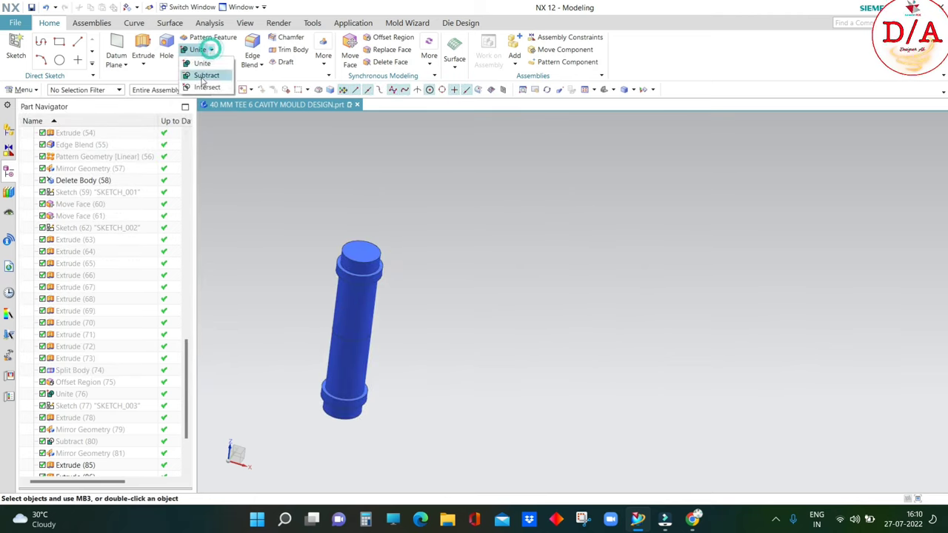
- Subtract the lower pin section from the upper body, keeping the tool body
{"action": "left_click", "coordinate": [202, 75]}
{"action": "scroll", "coordinate": [381, 296], "scroll_direction": "down", "scroll_amount": 2}
{"action": "left_click", "coordinate": [359, 288]}
{"action": "left_click", "coordinate": [339, 349]}
{"action": "scroll", "coordinate": [338, 349], "scroll_direction": "up", "scroll_amount": 2}
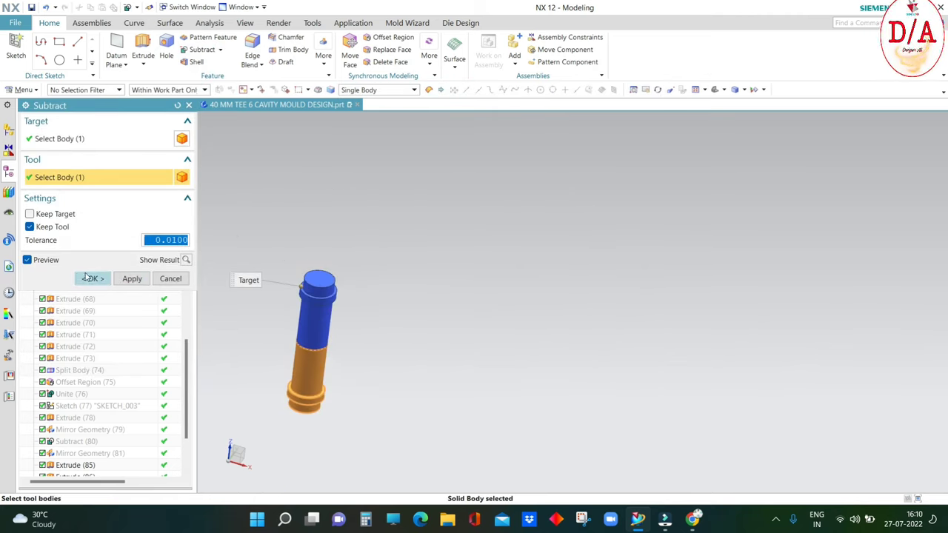
{"action": "left_click", "coordinate": [88, 277]}
- Hide the upper part of the pin, leaving only the flanged lower piece
{"action": "key", "text": "ctrl+b"}
{"action": "left_click", "coordinate": [323, 281]}
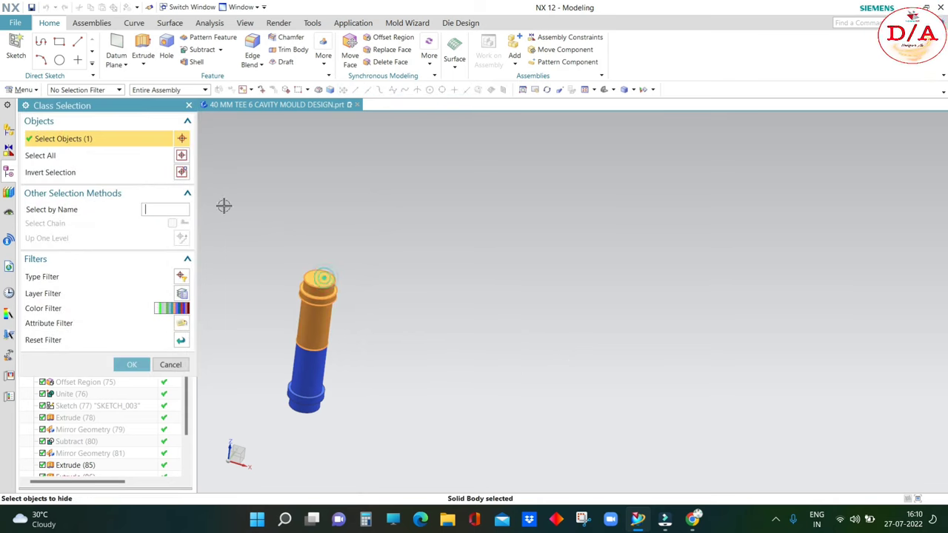
{"action": "left_click", "coordinate": [181, 172]}
{"action": "left_click", "coordinate": [132, 364]}
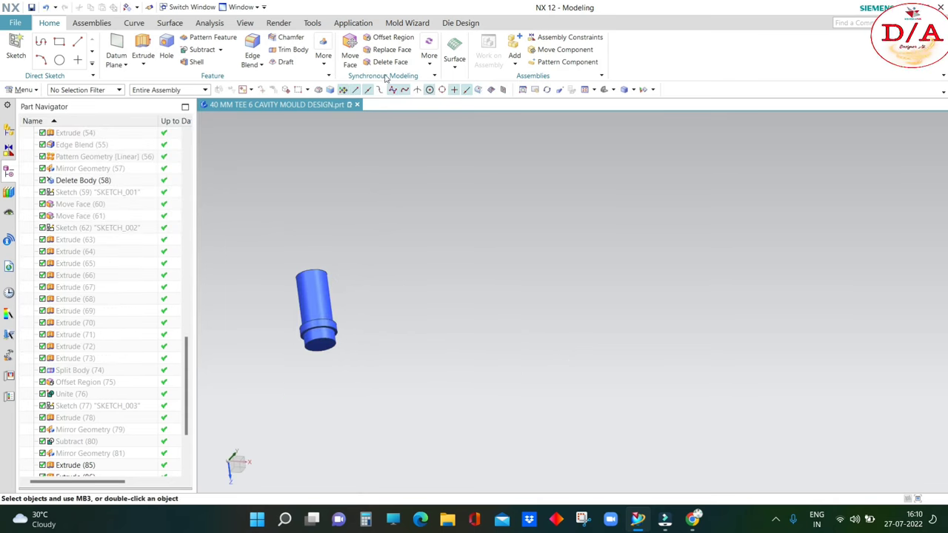
- Replace the cup's inner faces with its top rim face
{"action": "left_click", "coordinate": [392, 50]}
{"action": "middle_click_drag", "start_coordinate": [415, 146], "coordinate": [422, 262]}
{"action": "scroll", "coordinate": [297, 303], "scroll_direction": "down", "scroll_amount": 3}
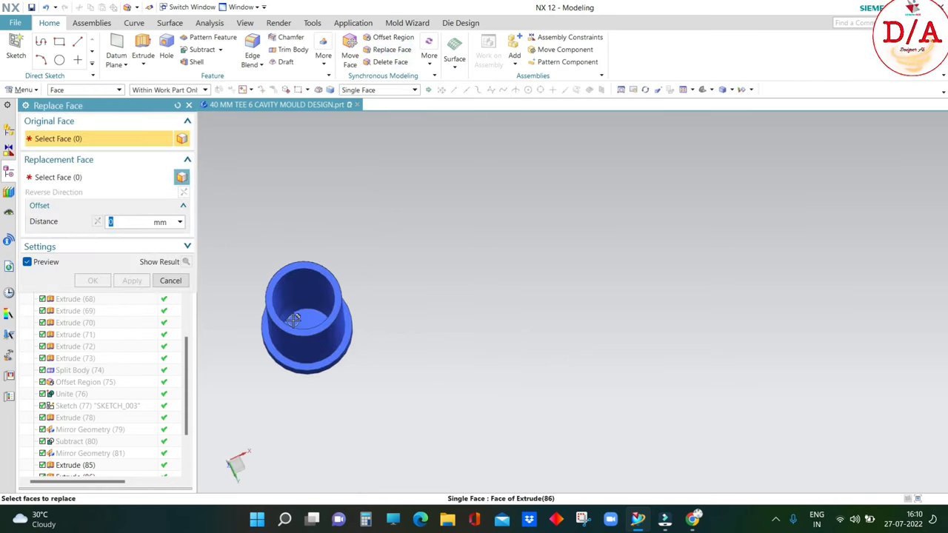
{"action": "scroll", "coordinate": [288, 304], "scroll_direction": "down", "scroll_amount": 3}
{"action": "left_click", "coordinate": [300, 311]}
{"action": "left_click", "coordinate": [156, 179]}
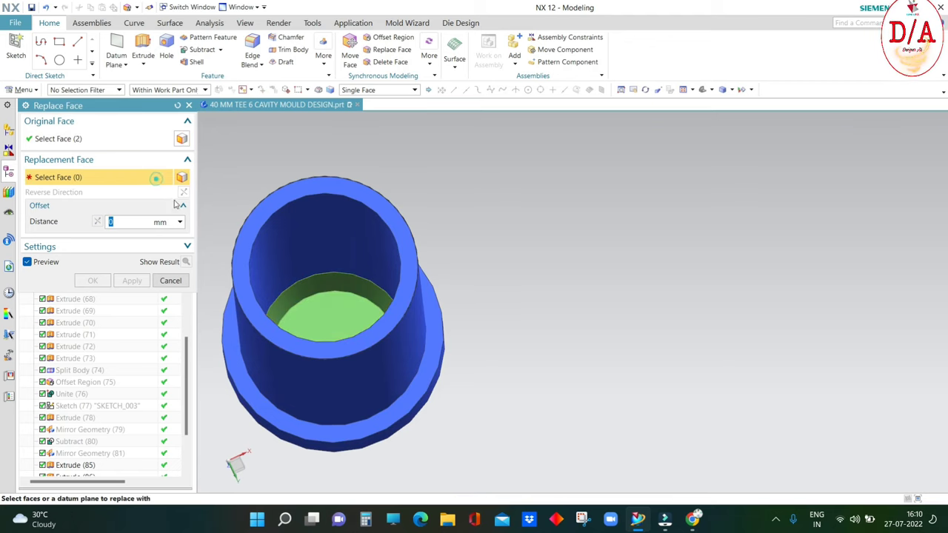
{"action": "mouse_move", "coordinate": [333, 318]}
{"action": "middle_mouse_down"}
{"action": "mouse_move", "coordinate": [533, 328]}
{"action": "mouse_move", "coordinate": [404, 324]}
{"action": "middle_mouse_up"}
{"action": "left_click", "coordinate": [403, 222]}
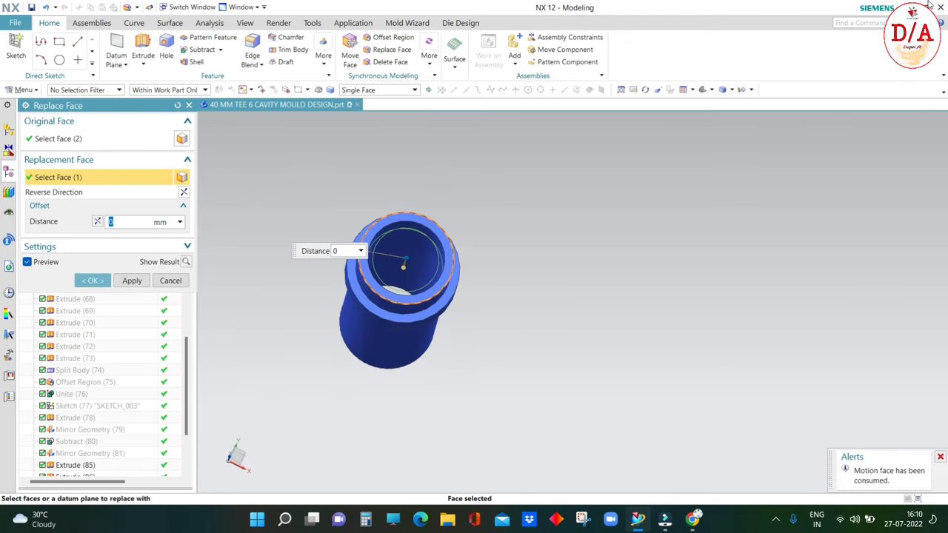
{"action": "left_click", "coordinate": [92, 281]}
- Swap visibility to show the mould and hide the bodies around the cavity plate
{"action": "mouse_move", "coordinate": [637, 334]}
{"action": "middle_mouse_down"}
{"action": "mouse_move", "coordinate": [644, 338]}
{"action": "mouse_move", "coordinate": [659, 267]}
{"action": "middle_mouse_up"}
{"action": "key", "text": "ctrl+shift+b"}
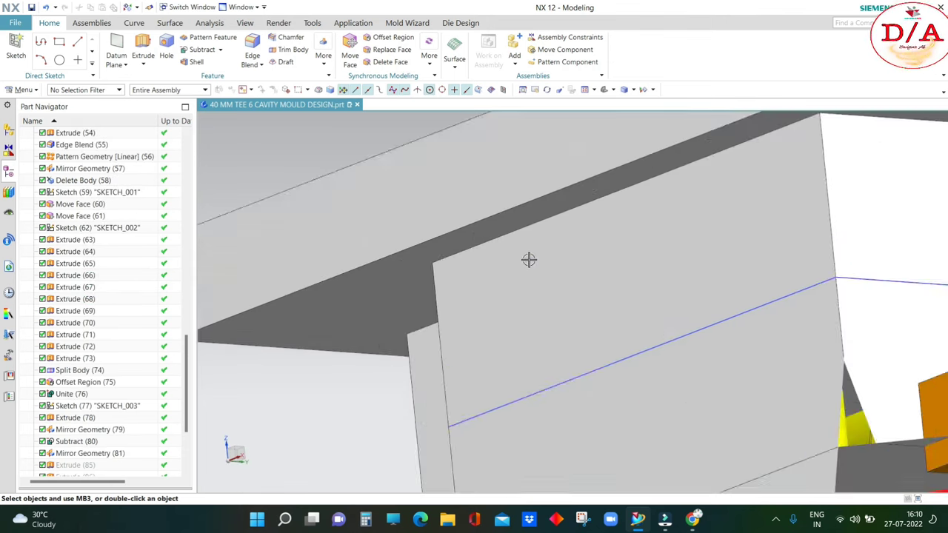
{"action": "scroll", "coordinate": [704, 287], "scroll_direction": "down", "scroll_amount": 3}
{"action": "middle_click_drag", "start_coordinate": [703, 287], "coordinate": [455, 237]}
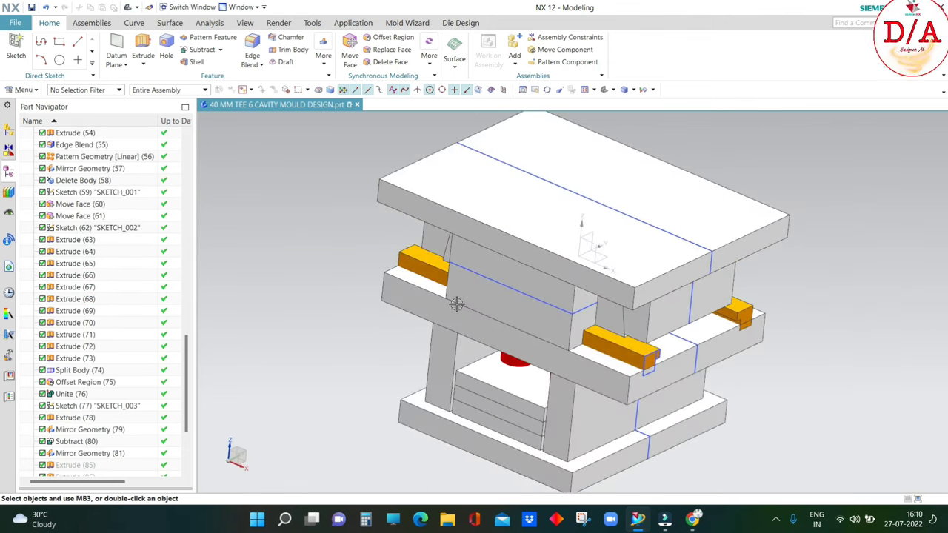
{"action": "key", "text": "ctrl+shift+i"}
{"action": "scroll", "coordinate": [478, 291], "scroll_direction": "down", "scroll_amount": 3}
{"action": "left_click", "coordinate": [476, 289]}
{"action": "scroll", "coordinate": [476, 285], "scroll_direction": "up", "scroll_amount": 3}
{"action": "key", "text": "ctrl+shift+b"}
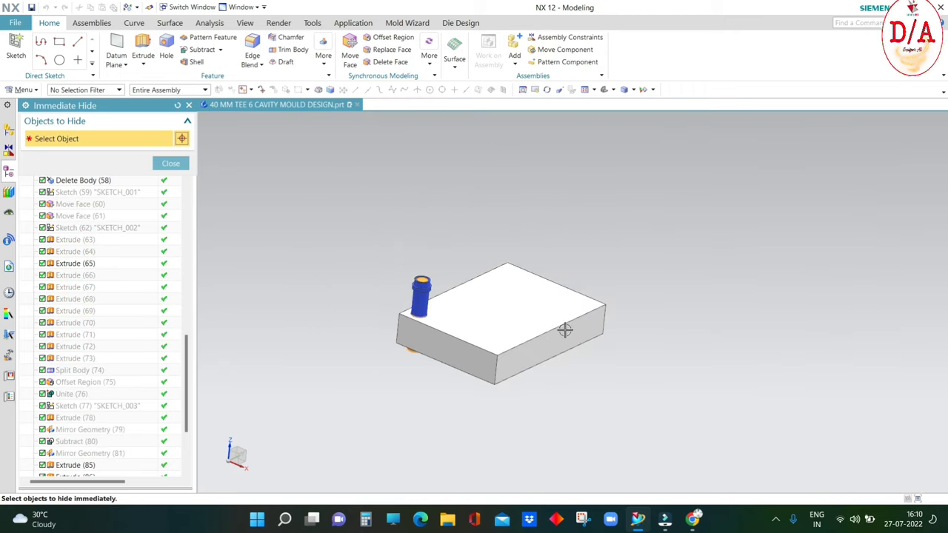
{"action": "key", "text": "Escape"}
- Hide the plate so only the guide pin remains visible
{"action": "scroll", "coordinate": [705, 313], "scroll_direction": "down", "scroll_amount": 3}
{"action": "scroll", "coordinate": [685, 314], "scroll_direction": "down", "scroll_amount": 2}
{"action": "key", "text": "ctrl+shift+i"}
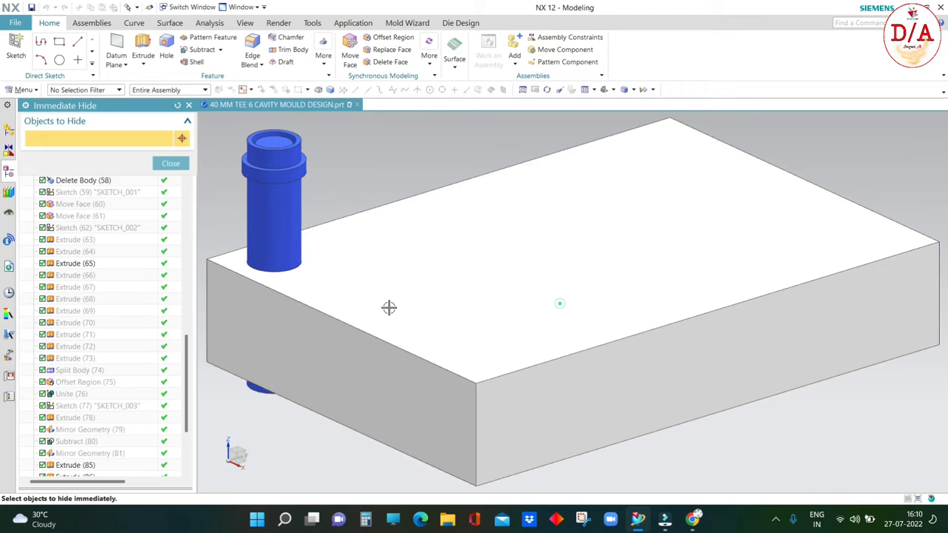
{"action": "left_click", "coordinate": [387, 309]}
{"action": "key", "text": "Escape"}
- Inspect the guide pin with a section cut along X, then remove the section
{"action": "mouse_move", "coordinate": [560, 348]}
{"action": "middle_mouse_down"}
{"action": "mouse_move", "coordinate": [548, 323]}
{"action": "mouse_move", "coordinate": [504, 369]}
{"action": "middle_mouse_up"}
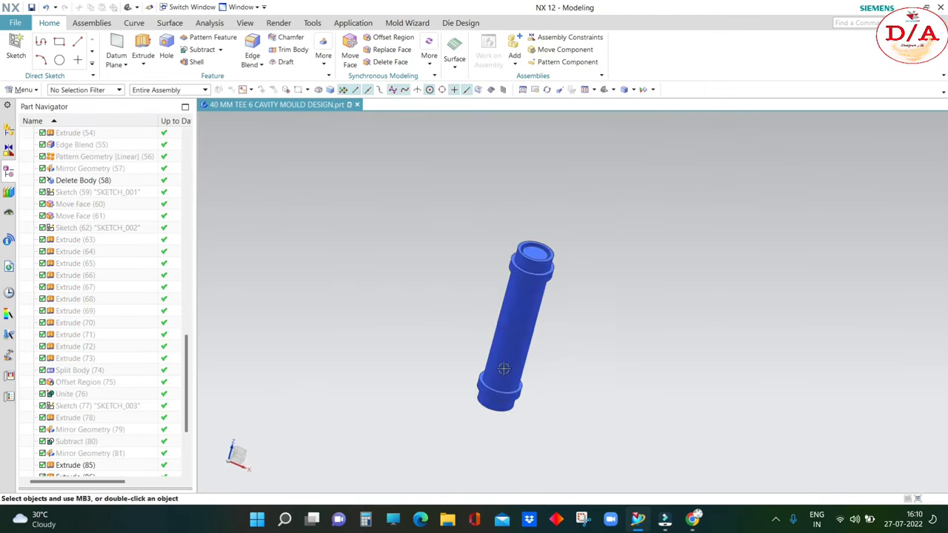
{"action": "left_click", "coordinate": [146, 217]}
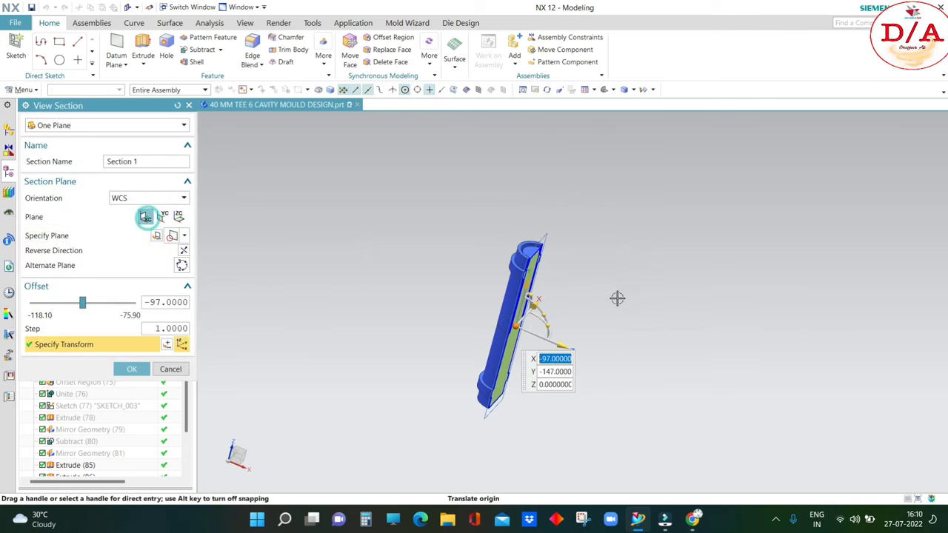
{"action": "middle_click_drag", "start_coordinate": [529, 290], "coordinate": [594, 262]}
{"action": "scroll", "coordinate": [450, 251], "scroll_direction": "down", "scroll_amount": 2}
{"action": "scroll", "coordinate": [449, 251], "scroll_direction": "up", "scroll_amount": 3}
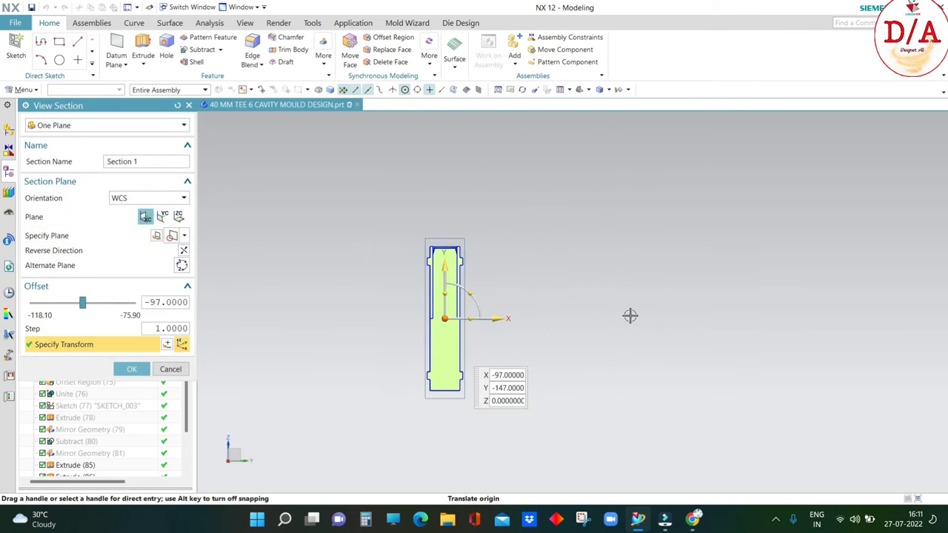
{"action": "key", "text": "Escape"}
{"action": "mouse_move", "coordinate": [634, 313]}
{"action": "middle_mouse_down"}
{"action": "mouse_move", "coordinate": [626, 292]}
{"action": "mouse_move", "coordinate": [664, 363]}
{"action": "middle_mouse_up"}
- Restore hidden bodies, hide the upper plates, and isolate the cavity plate and pin in top view
{"action": "key", "text": "ctrl+shift+u"}
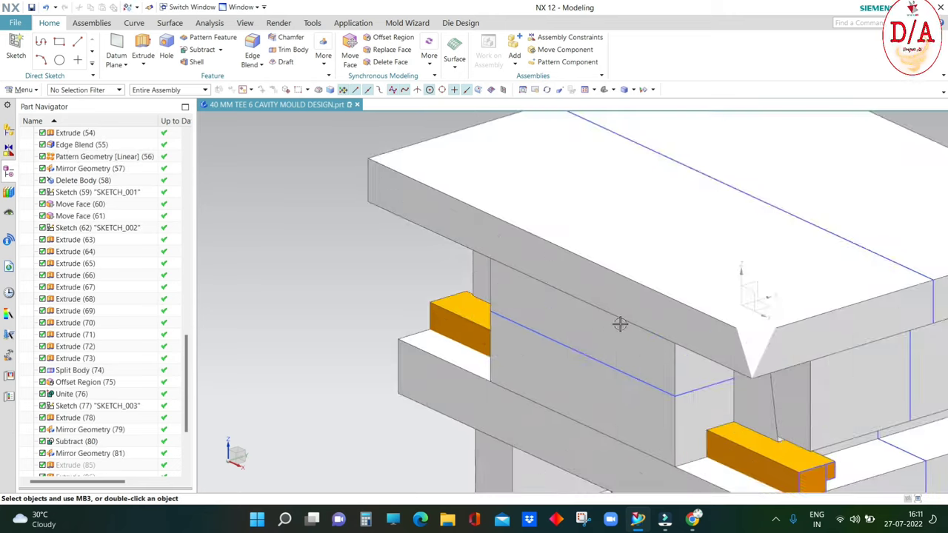
{"action": "scroll", "coordinate": [616, 322], "scroll_direction": "up", "scroll_amount": 3}
{"action": "key", "text": "ctrl+shift+i"}
{"action": "scroll", "coordinate": [574, 327], "scroll_direction": "down", "scroll_amount": 3}
{"action": "left_click", "coordinate": [575, 327]}
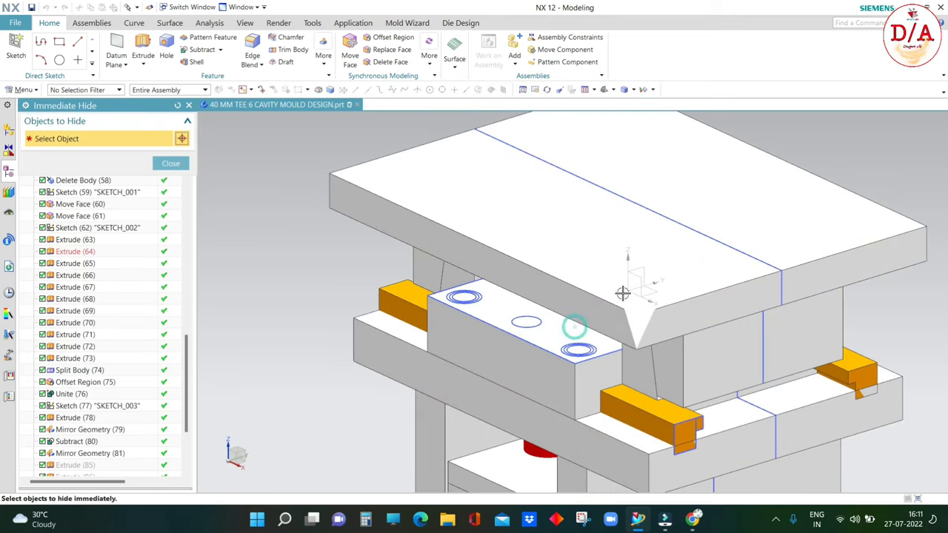
{"action": "left_click", "coordinate": [631, 220]}
{"action": "scroll", "coordinate": [472, 358], "scroll_direction": "up", "scroll_amount": 1}
{"action": "key", "text": "ctrl+shift+b"}
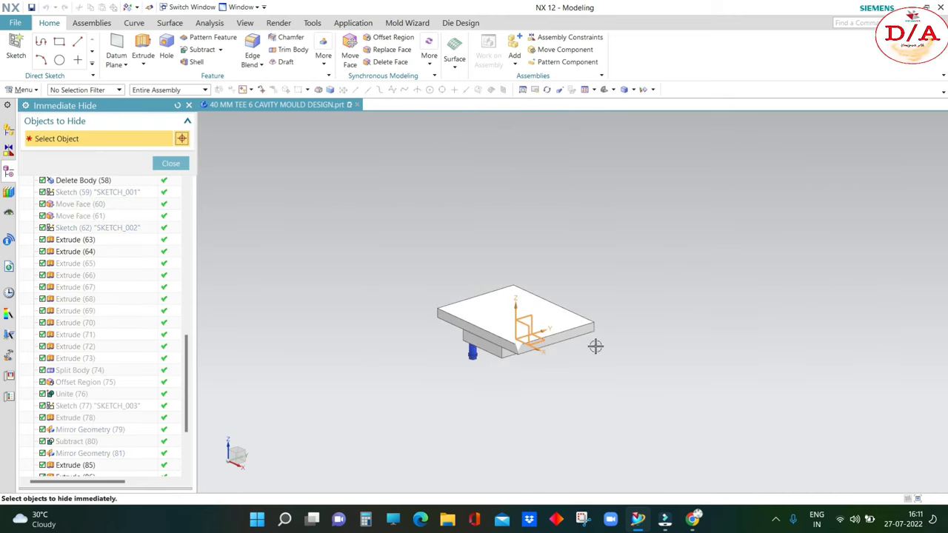
{"action": "mouse_move", "coordinate": [597, 345]}
{"action": "middle_mouse_down"}
{"action": "mouse_move", "coordinate": [619, 333]}
{"action": "mouse_move", "coordinate": [615, 347]}
{"action": "mouse_move", "coordinate": [580, 263]}
{"action": "middle_mouse_up"}
{"action": "key", "text": "F8"}
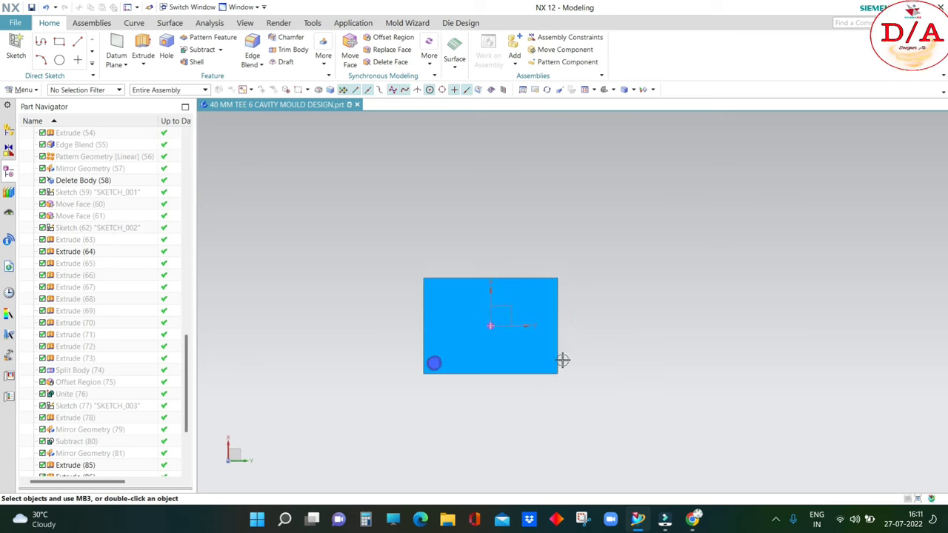
{"action": "left_click", "coordinate": [324, 55]}
- Mirror the guide pin's two bodies across the YZ plane
{"action": "left_click", "coordinate": [439, 90]}
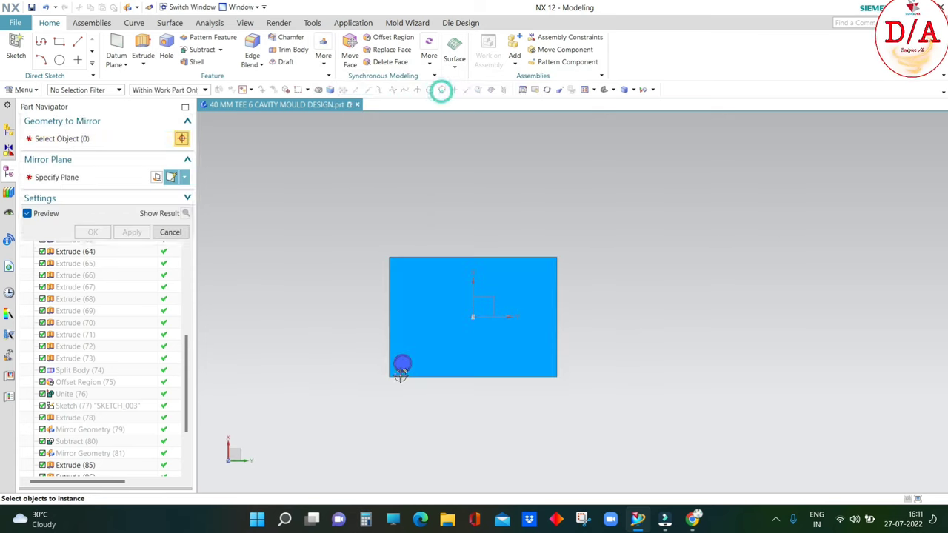
{"action": "mouse_move", "coordinate": [402, 363]}
{"action": "middle_mouse_down"}
{"action": "mouse_move", "coordinate": [413, 338]}
{"action": "mouse_move", "coordinate": [459, 377]}
{"action": "mouse_move", "coordinate": [415, 276]}
{"action": "middle_mouse_up"}
{"action": "left_click", "coordinate": [363, 329]}
{"action": "scroll", "coordinate": [415, 277], "scroll_direction": "up", "scroll_amount": 2}
{"action": "left_click", "coordinate": [334, 191]}
{"action": "left_click", "coordinate": [122, 181]}
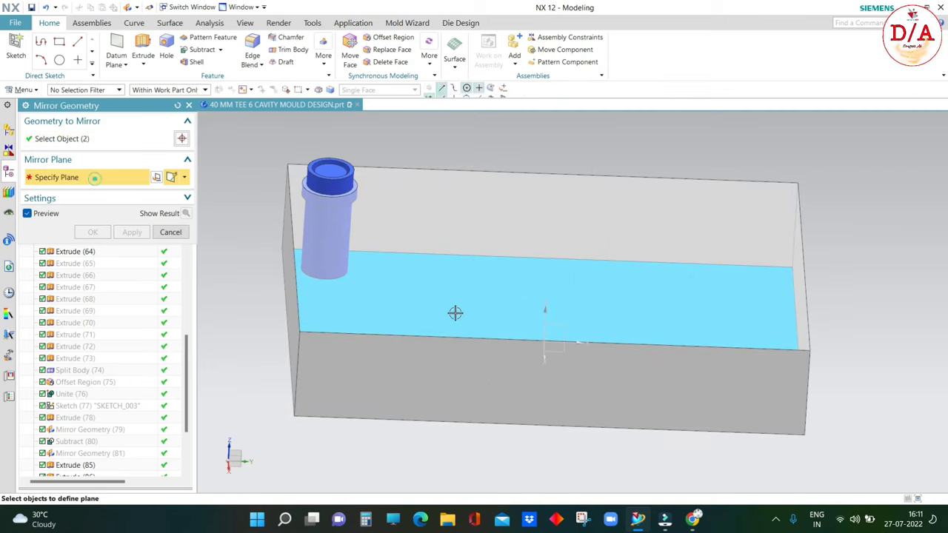
{"action": "middle_click_drag", "start_coordinate": [554, 387], "coordinate": [567, 343]}
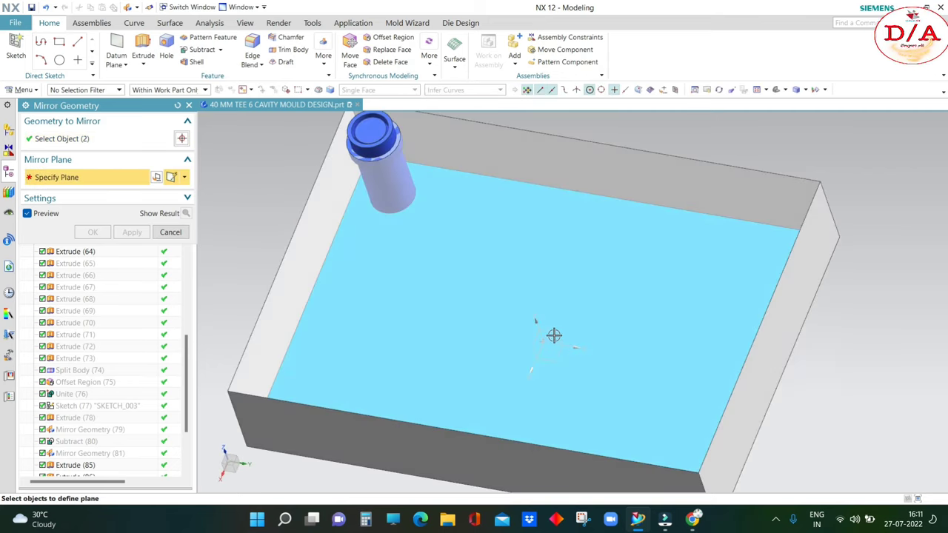
{"action": "left_click", "coordinate": [553, 334]}
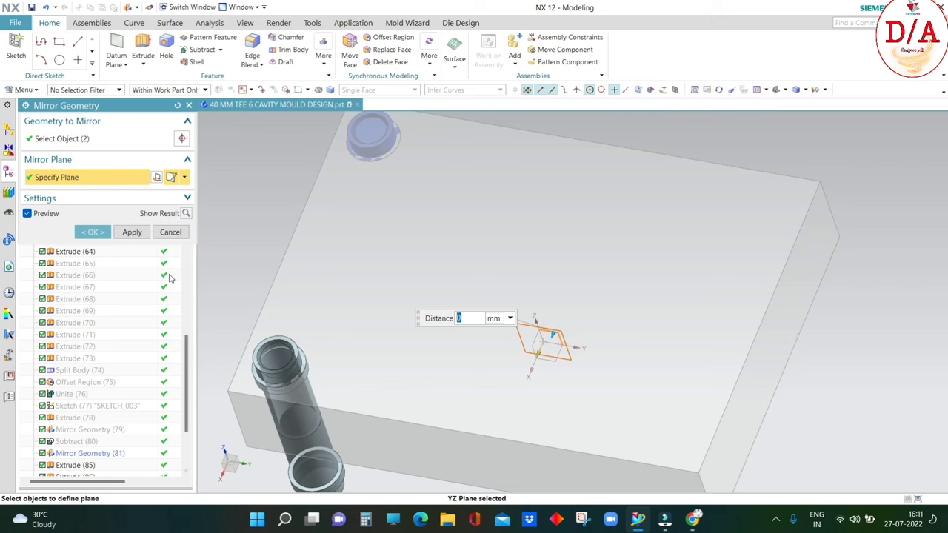
{"action": "left_click", "coordinate": [132, 232]}
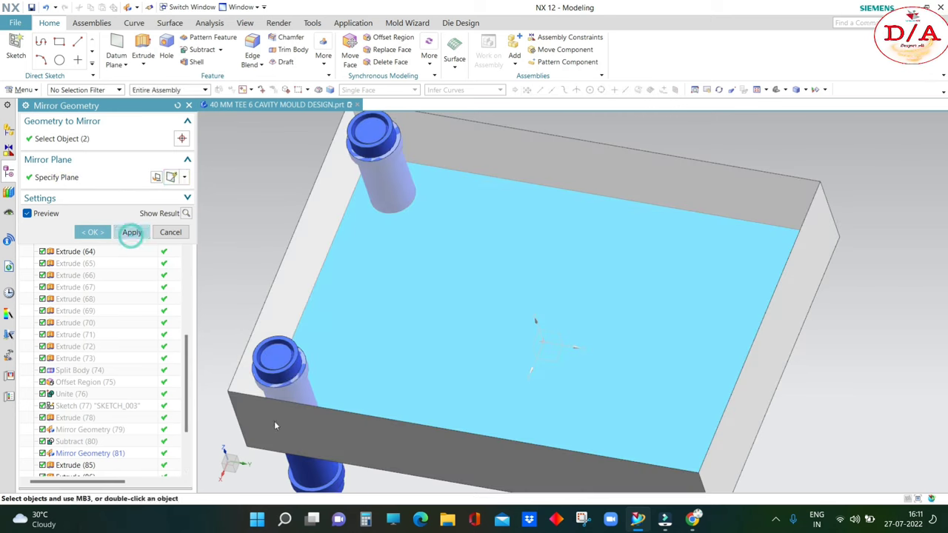
- Mirror both pins across the XZ plane to fill all four corners
{"action": "left_click", "coordinate": [382, 141]}
{"action": "middle_click", "coordinate": [377, 136]}
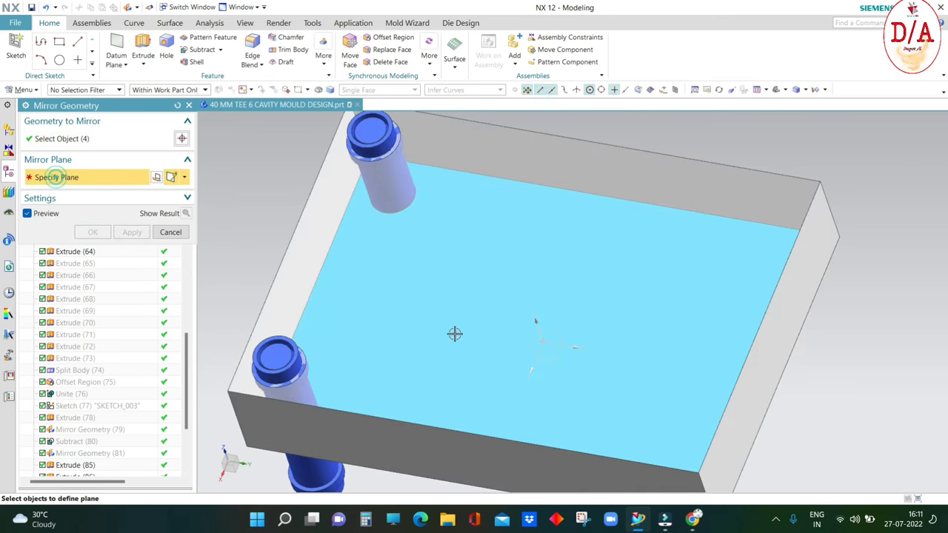
{"action": "left_click", "coordinate": [490, 341]}
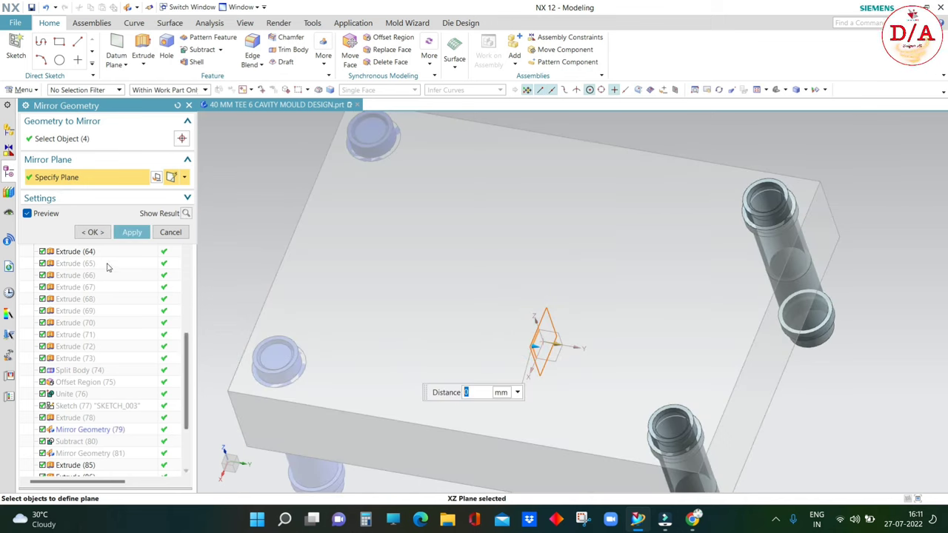
{"action": "left_click", "coordinate": [92, 233]}
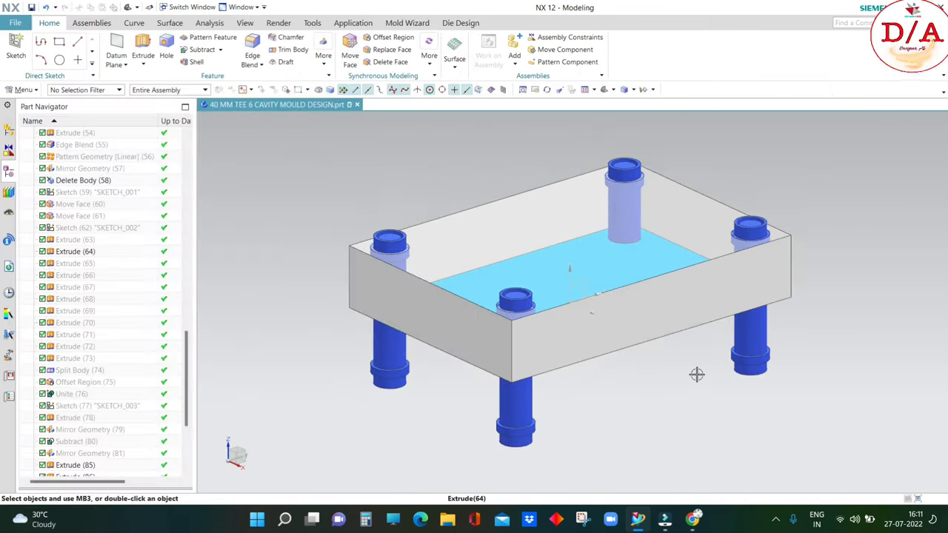
- Hide the lower pin bodies below the plate using a front view
{"action": "middle_click_drag", "start_coordinate": [696, 375], "coordinate": [357, 386]}
{"action": "key", "text": "ctrl+alt+f"}
{"action": "mouse_move", "coordinate": [353, 349]}
{"action": "left_mouse_down"}
{"action": "mouse_move", "coordinate": [800, 451]}
{"action": "mouse_move", "coordinate": [795, 439]}
{"action": "left_mouse_up"}
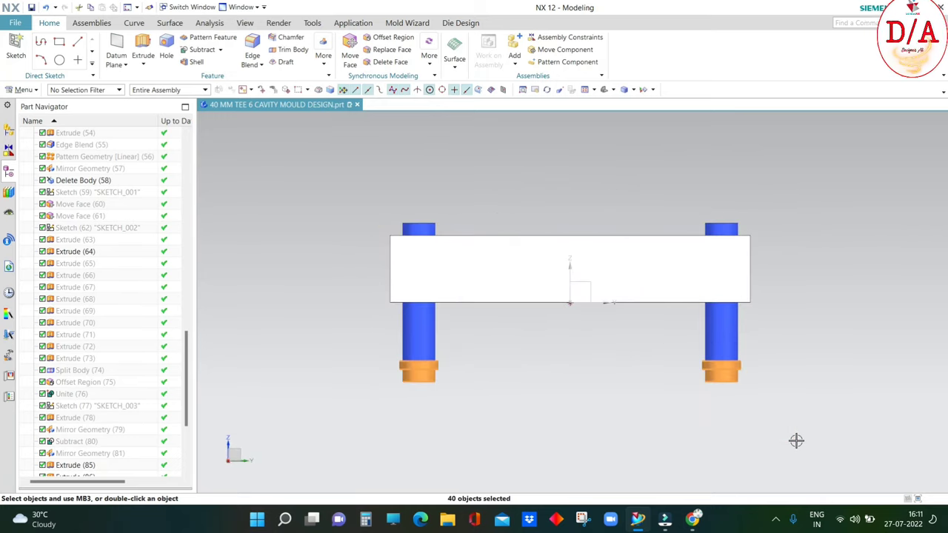
{"action": "key", "text": "ctrl+b"}
{"action": "key", "text": "Home"}
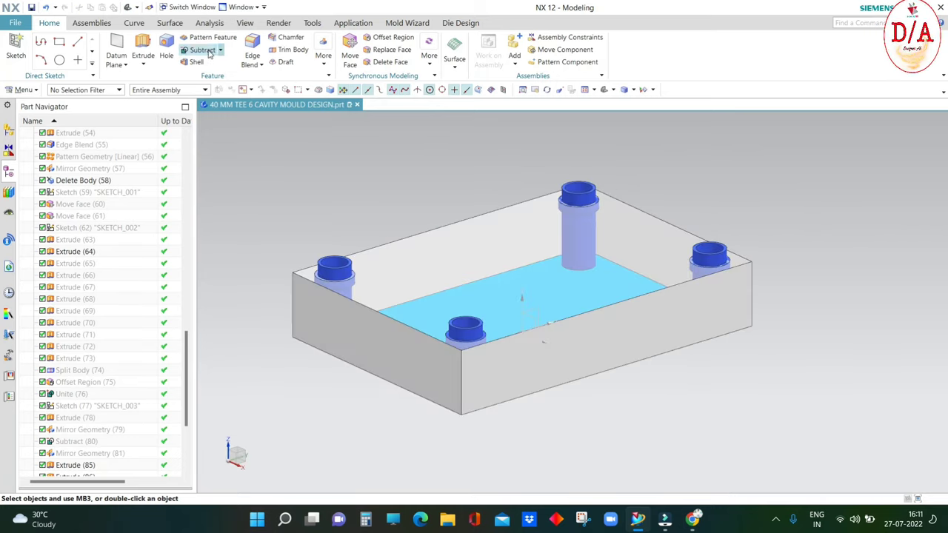
- Set up a subtraction with the cavity plate as target and the four pins as tools
{"action": "left_click", "coordinate": [203, 50]}
{"action": "left_click", "coordinate": [512, 229]}
{"action": "scroll", "coordinate": [512, 229], "scroll_direction": "down", "scroll_amount": 3}
{"action": "left_click_drag", "start_coordinate": [361, 195], "coordinate": [670, 387]}
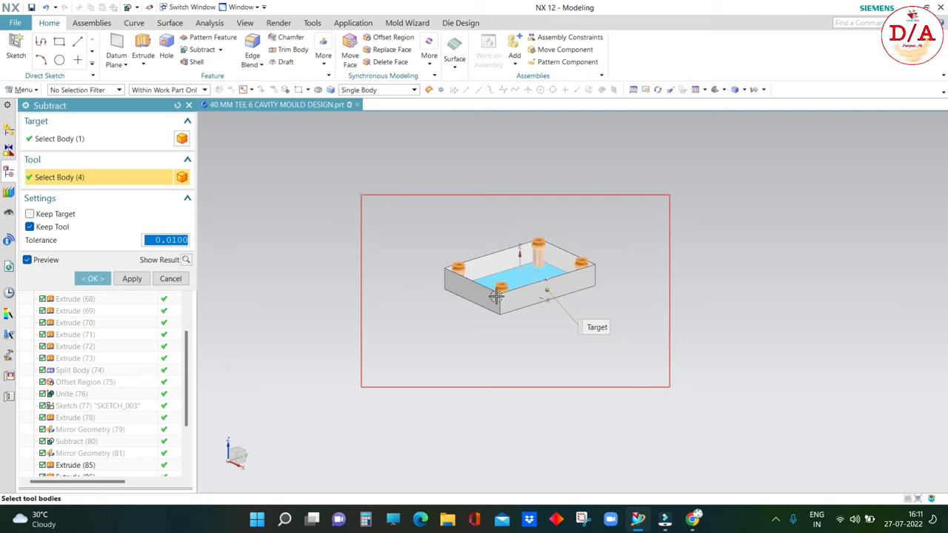
{"action": "scroll", "coordinate": [496, 296], "scroll_direction": "up", "scroll_amount": 2}
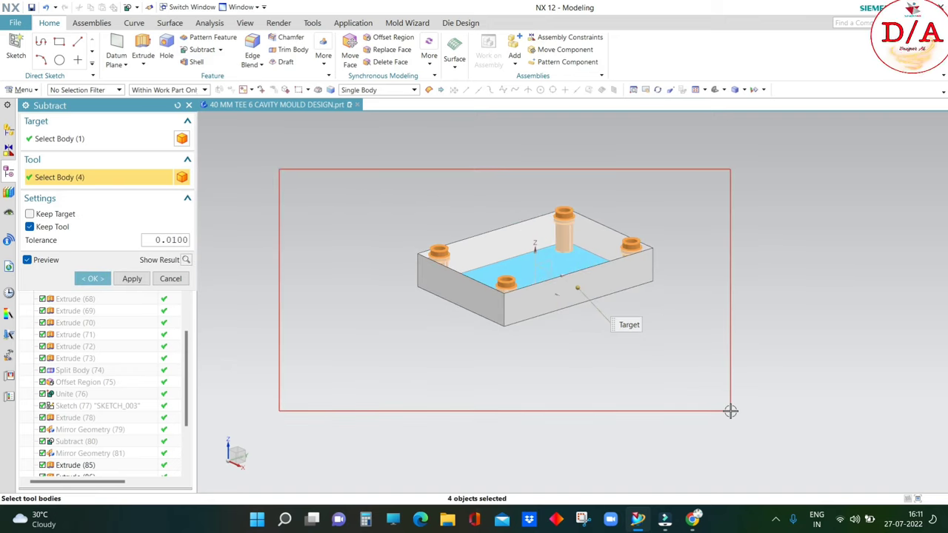
{"action": "left_click_drag", "start_coordinate": [278, 170], "coordinate": [729, 410]}
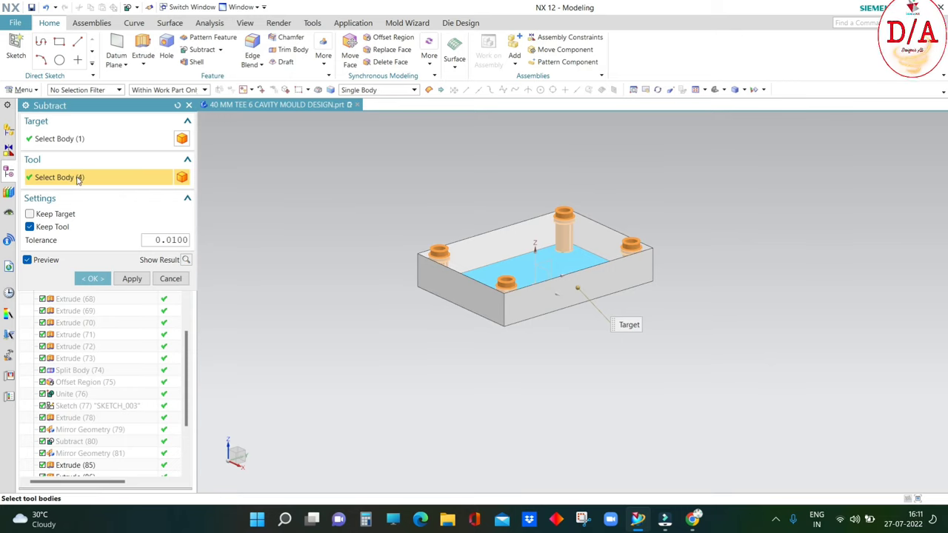
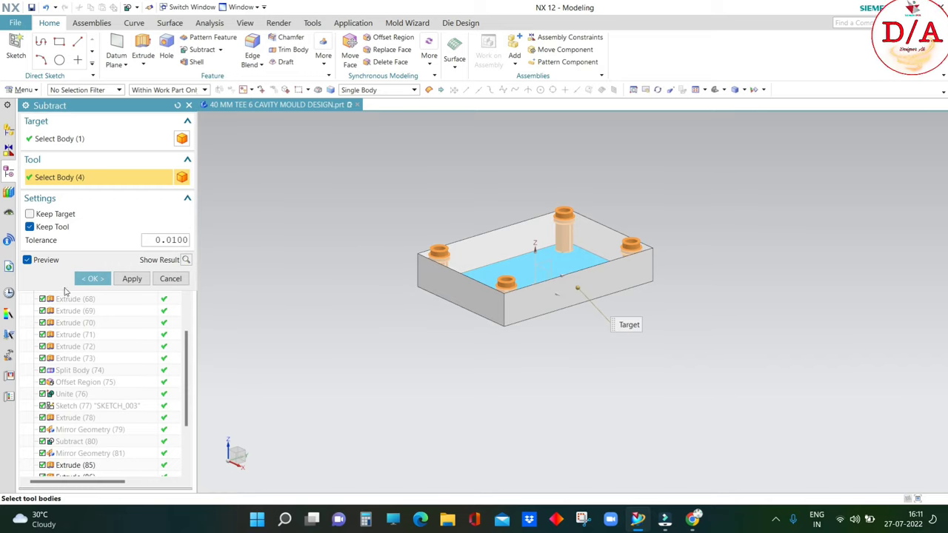
- Confirm the subtraction, cutting the four pins out of the cavity plate
{"action": "left_click", "coordinate": [94, 280]}
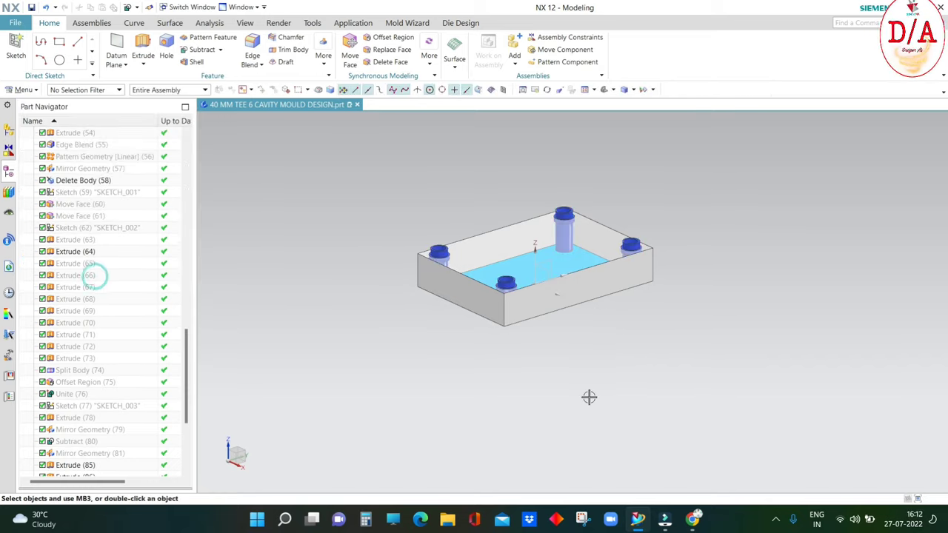
{"action": "scroll", "coordinate": [588, 398], "scroll_direction": "up", "scroll_amount": 3}
{"action": "scroll", "coordinate": [505, 375], "scroll_direction": "down", "scroll_amount": 3}
- Hide everything except the datum CSYS and plate, then orbit to its top face
{"action": "key", "text": "ctrl+b"}
{"action": "left_click", "coordinate": [553, 372]}
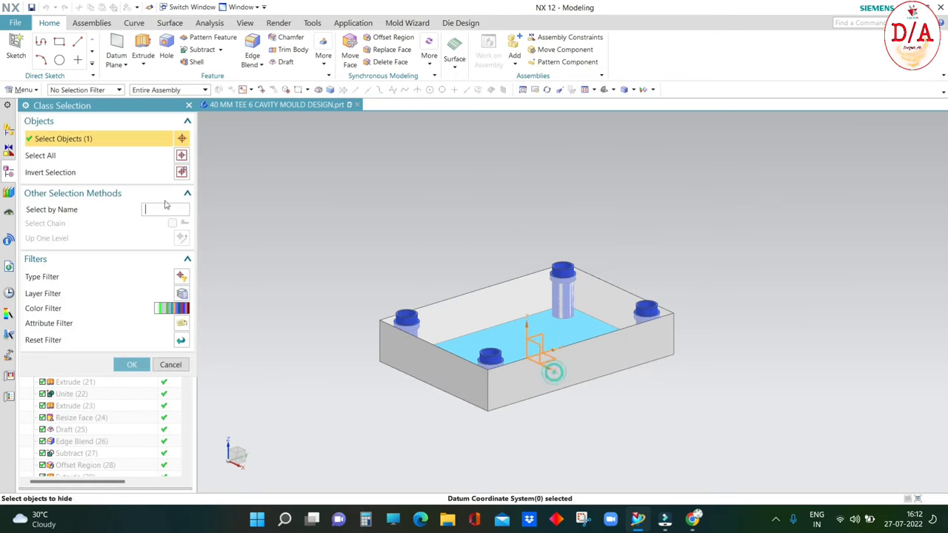
{"action": "left_click", "coordinate": [553, 354]}
{"action": "left_click", "coordinate": [182, 173]}
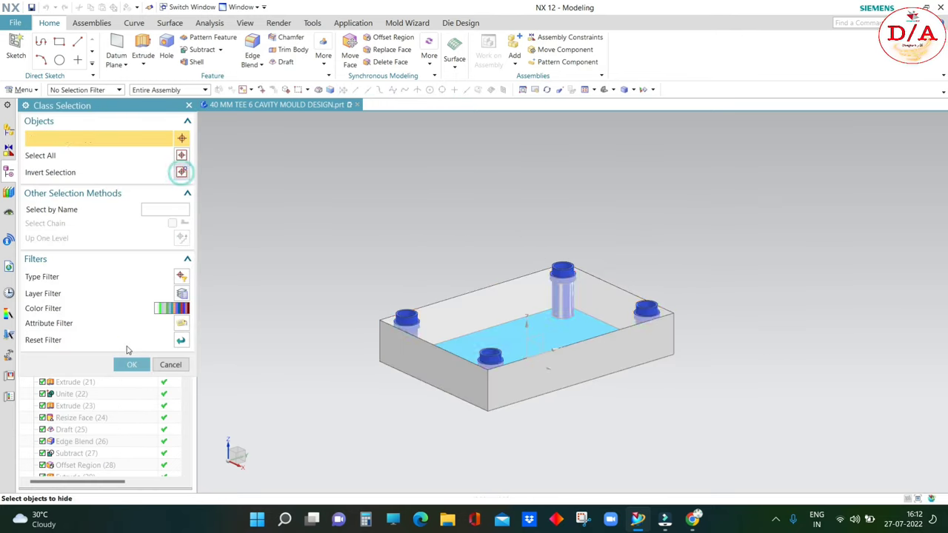
{"action": "left_click", "coordinate": [132, 364]}
{"action": "mouse_move", "coordinate": [563, 311]}
{"action": "middle_mouse_down"}
{"action": "mouse_move", "coordinate": [588, 256]}
{"action": "mouse_move", "coordinate": [618, 252]}
{"action": "mouse_move", "coordinate": [687, 282]}
{"action": "mouse_move", "coordinate": [704, 408]}
{"action": "mouse_move", "coordinate": [482, 402]}
{"action": "mouse_move", "coordinate": [686, 442]}
{"action": "mouse_move", "coordinate": [728, 392]}
{"action": "middle_mouse_up"}
{"action": "key", "text": "ctrl+j"}
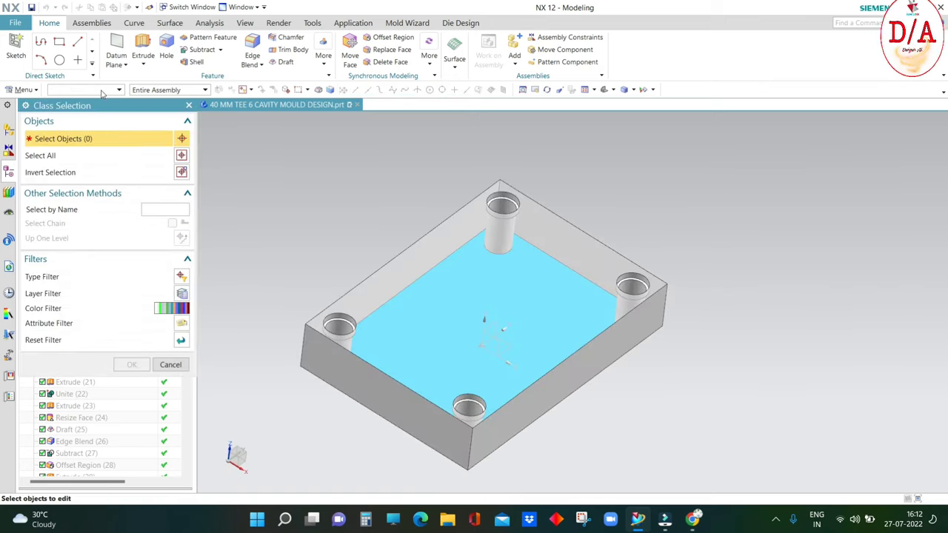
- Colour the screw-hole bore faces magenta using the Face selection filter
{"action": "left_click", "coordinate": [104, 90]}
{"action": "left_click", "coordinate": [74, 148]}
{"action": "left_click", "coordinate": [340, 331]}
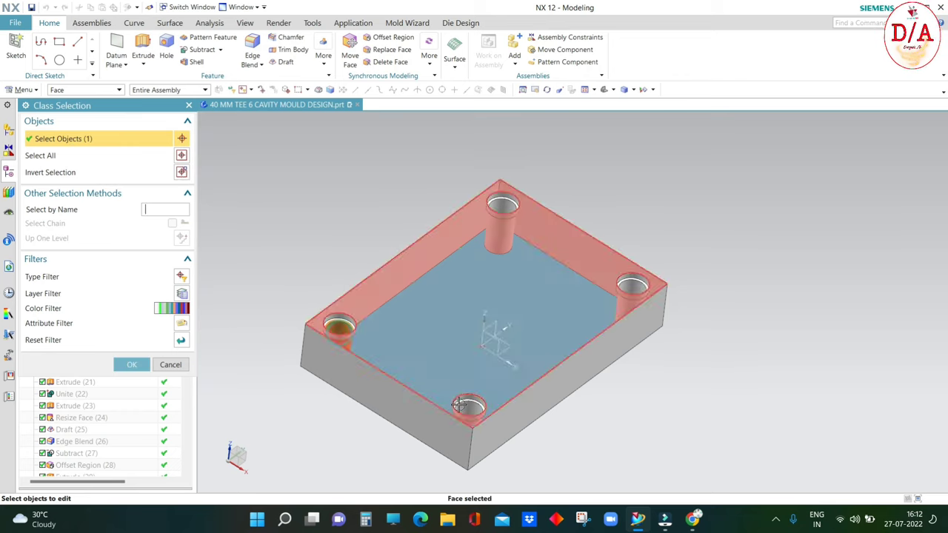
{"action": "left_click", "coordinate": [468, 406]}
{"action": "left_click", "coordinate": [585, 252]}
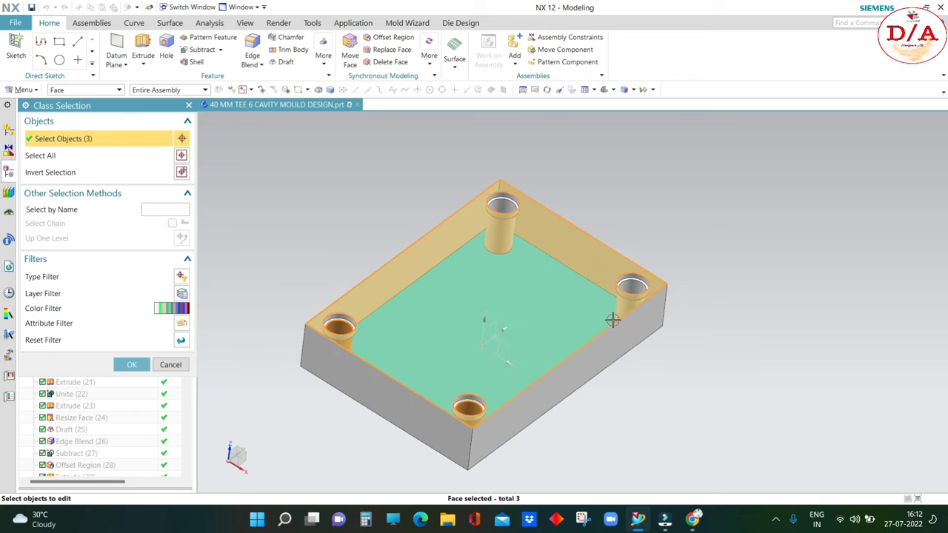
{"action": "left_click", "coordinate": [560, 274]}
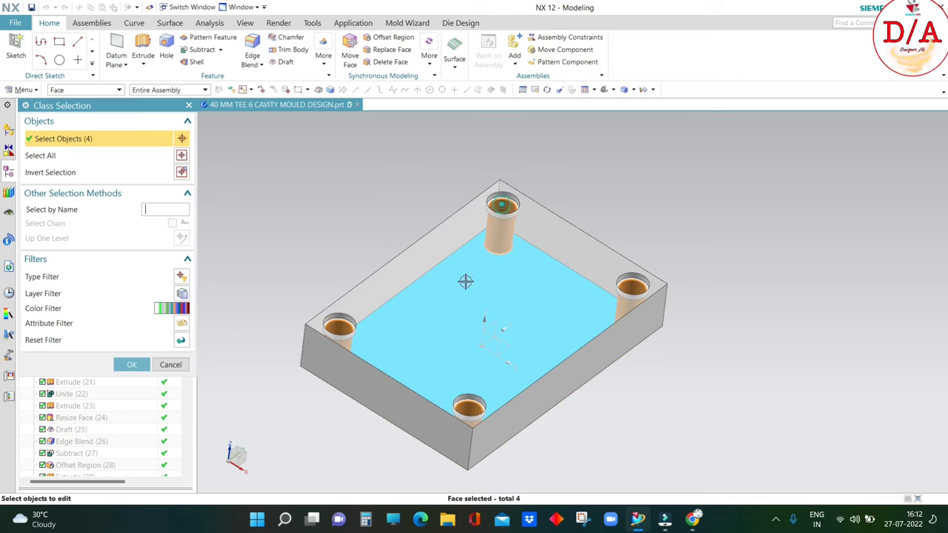
{"action": "left_click", "coordinate": [131, 365]}
{"action": "left_click", "coordinate": [161, 182]}
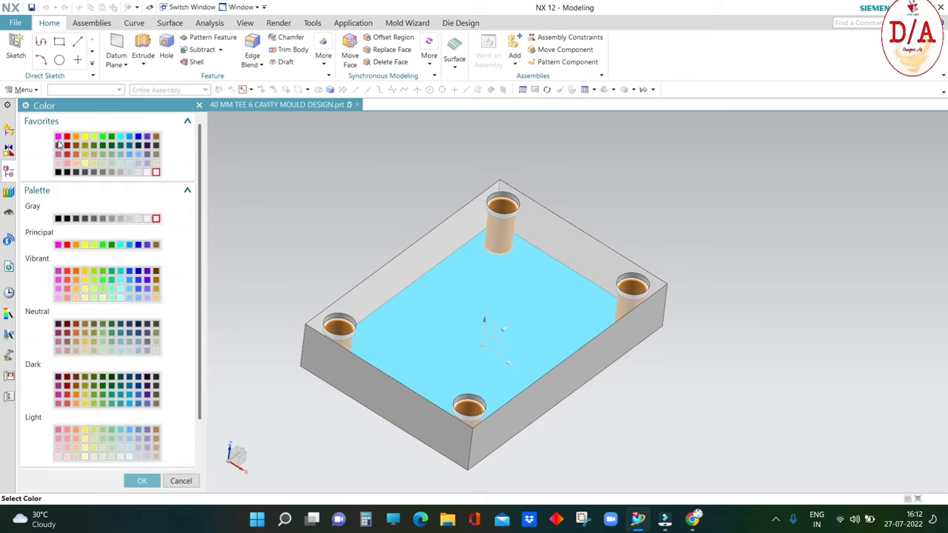
{"action": "left_click", "coordinate": [58, 136]}
{"action": "left_click", "coordinate": [140, 480]}
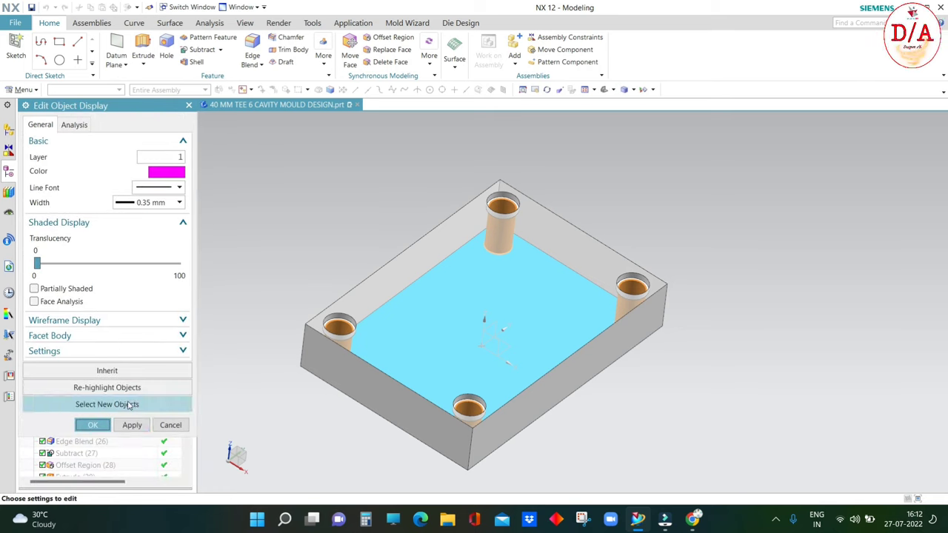
{"action": "left_click", "coordinate": [130, 426]}
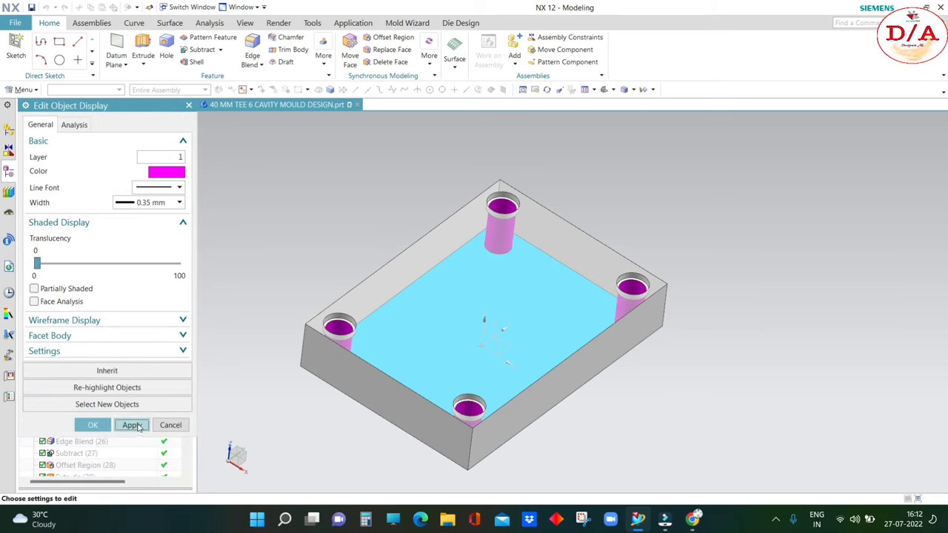
- Select the counterbore faces of the screw holes with the Face filter
{"action": "left_click", "coordinate": [131, 405]}
{"action": "left_click", "coordinate": [89, 90]}
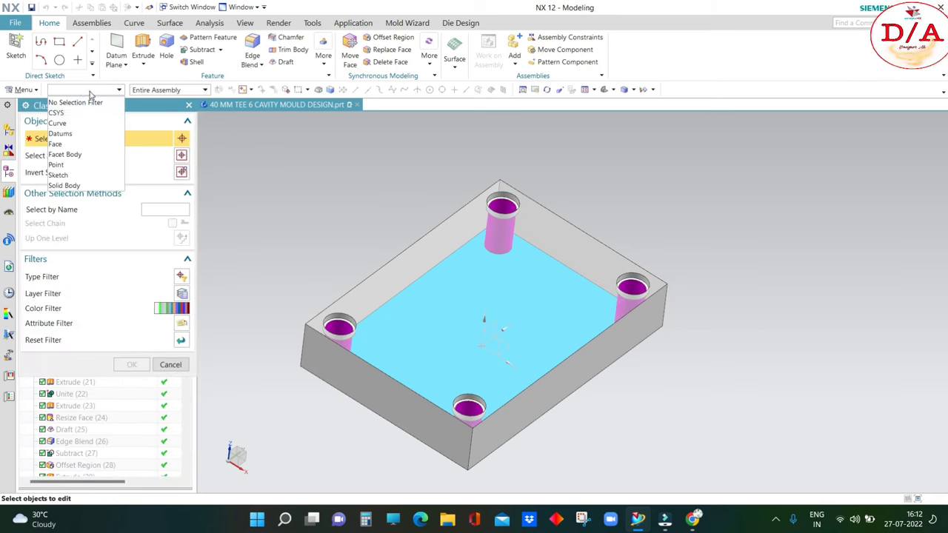
{"action": "left_click", "coordinate": [60, 154]}
{"action": "left_click", "coordinate": [102, 90]}
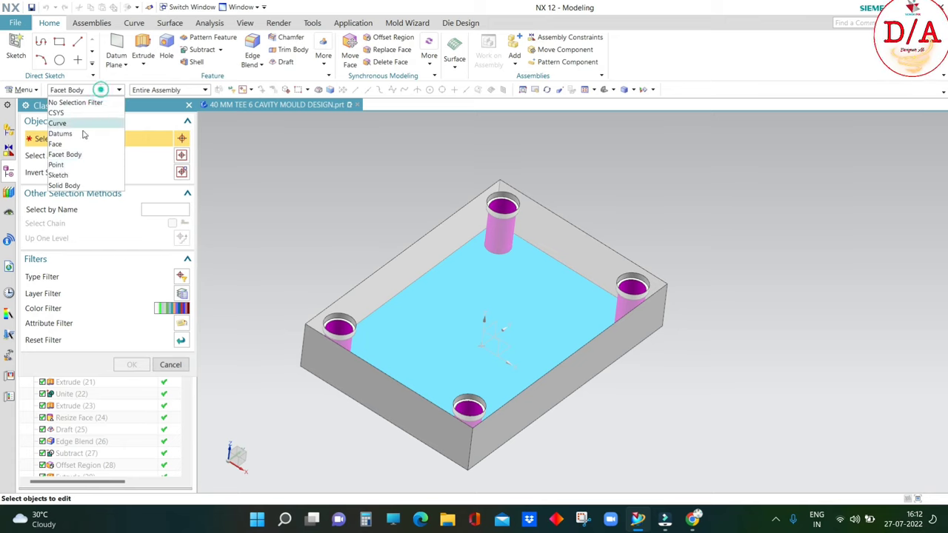
{"action": "left_click", "coordinate": [66, 144]}
{"action": "scroll", "coordinate": [364, 343], "scroll_direction": "up", "scroll_amount": 5}
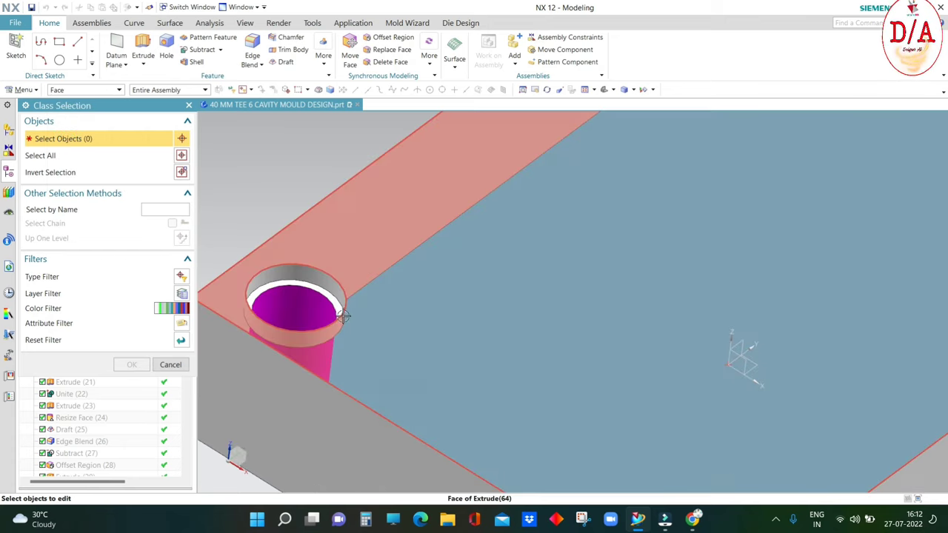
{"action": "scroll", "coordinate": [497, 381], "scroll_direction": "down", "scroll_amount": 5}
{"action": "left_click", "coordinate": [497, 381]}
{"action": "scroll", "coordinate": [530, 351], "scroll_direction": "up", "scroll_amount": 5}
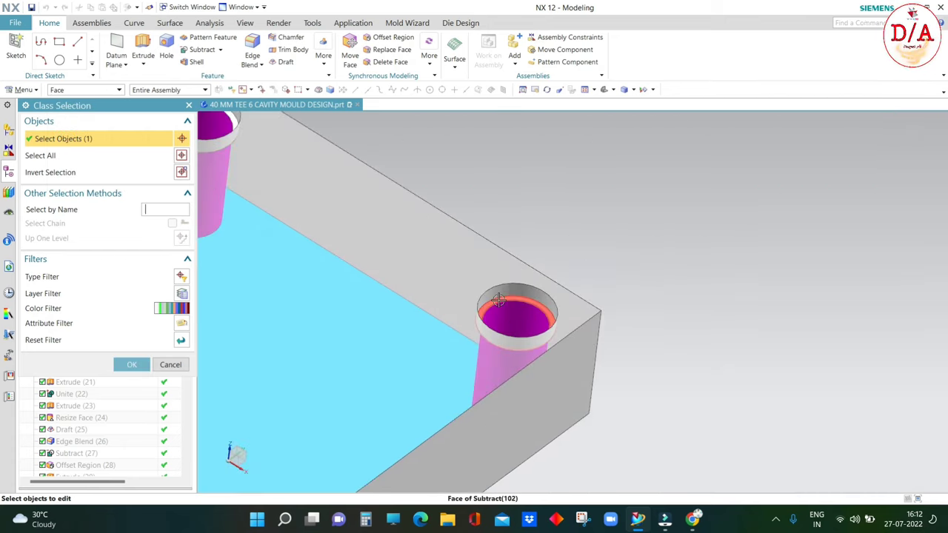
{"action": "scroll", "coordinate": [499, 299], "scroll_direction": "down", "scroll_amount": 5}
{"action": "left_click", "coordinate": [498, 328]}
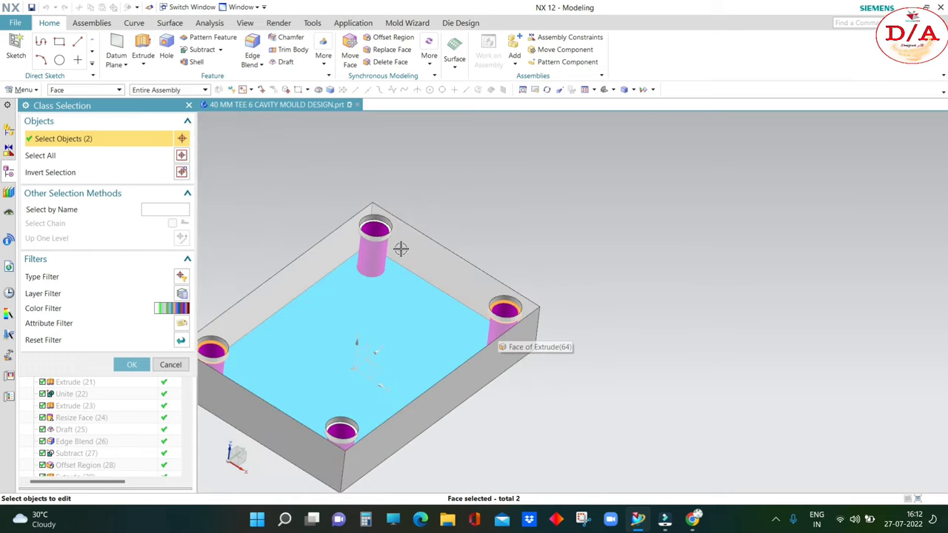
{"action": "scroll", "coordinate": [400, 250], "scroll_direction": "up", "scroll_amount": 3}
{"action": "scroll", "coordinate": [381, 254], "scroll_direction": "up", "scroll_amount": 3}
{"action": "left_click", "coordinate": [382, 239]}
{"action": "scroll", "coordinate": [385, 296], "scroll_direction": "down", "scroll_amount": 5}
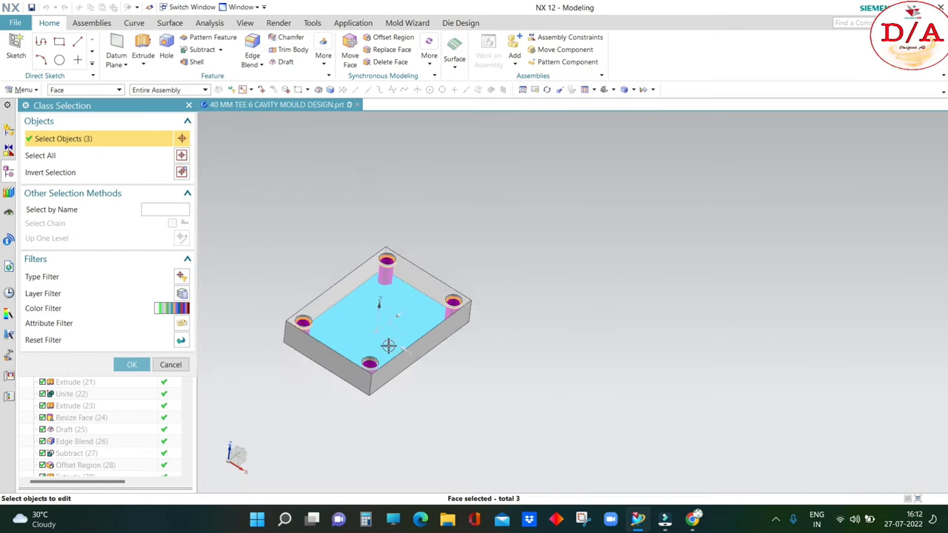
{"action": "scroll", "coordinate": [366, 205], "scroll_direction": "up", "scroll_amount": 3}
{"action": "scroll", "coordinate": [308, 317], "scroll_direction": "up", "scroll_amount": 3}
{"action": "scroll", "coordinate": [308, 317], "scroll_direction": "down", "scroll_amount": 3}
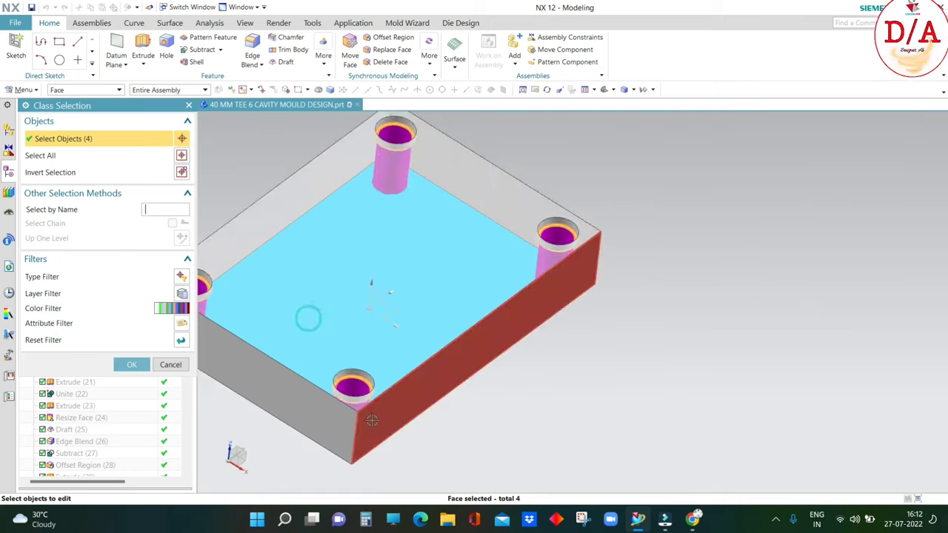
{"action": "scroll", "coordinate": [319, 282], "scroll_direction": "down", "scroll_amount": 2}
- Apply a new colour to the selected counterbore faces
{"action": "left_click", "coordinate": [131, 365]}
{"action": "left_click", "coordinate": [164, 174]}
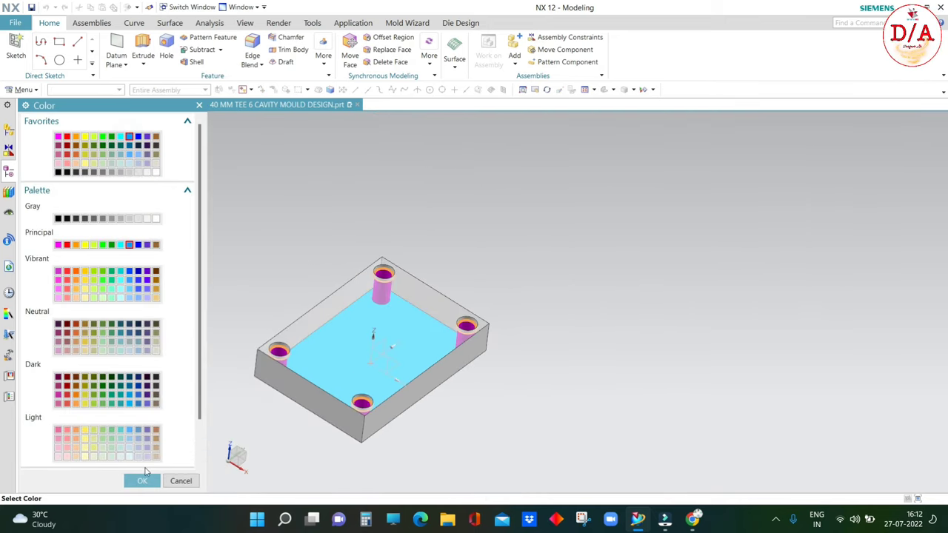
{"action": "left_click", "coordinate": [143, 479]}
{"action": "left_click", "coordinate": [93, 423]}
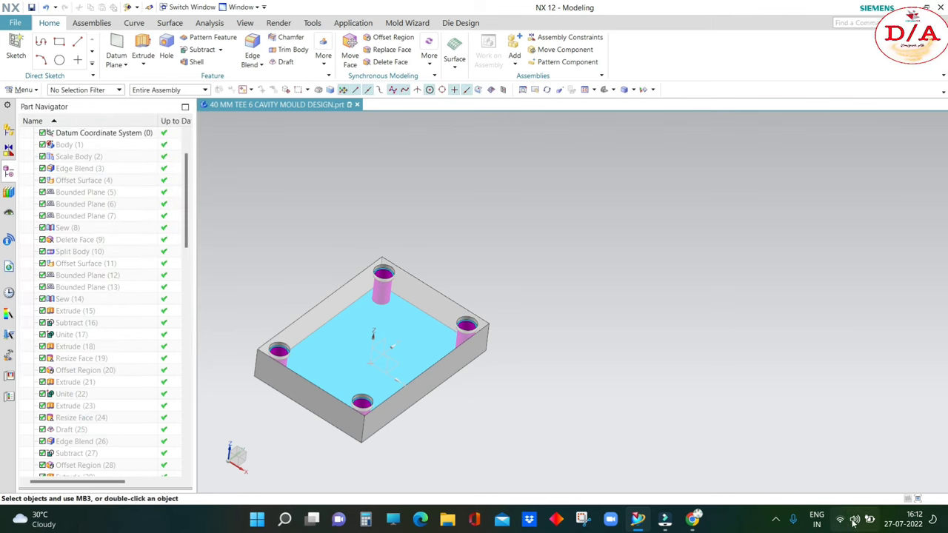
{"action": "left_click", "coordinate": [778, 523]}
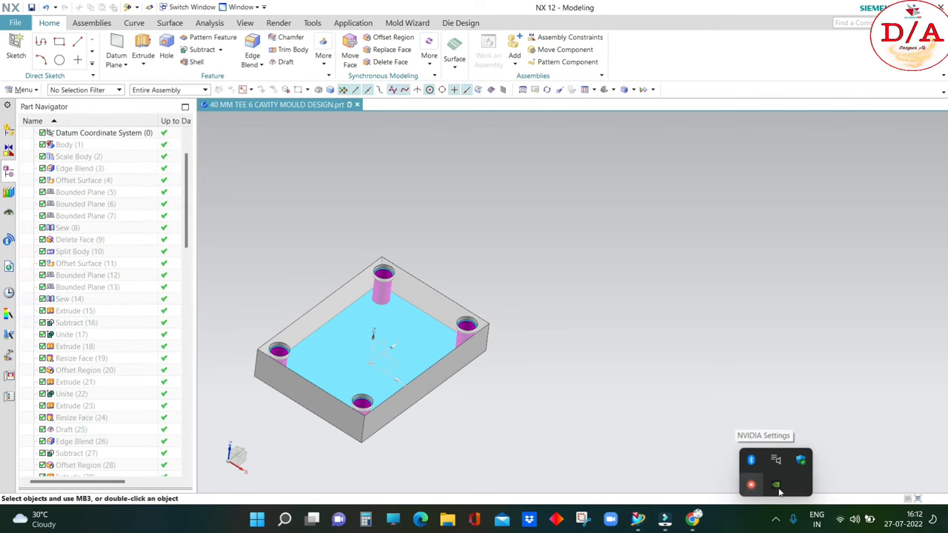
{"action": "right_click", "coordinate": [778, 490]}
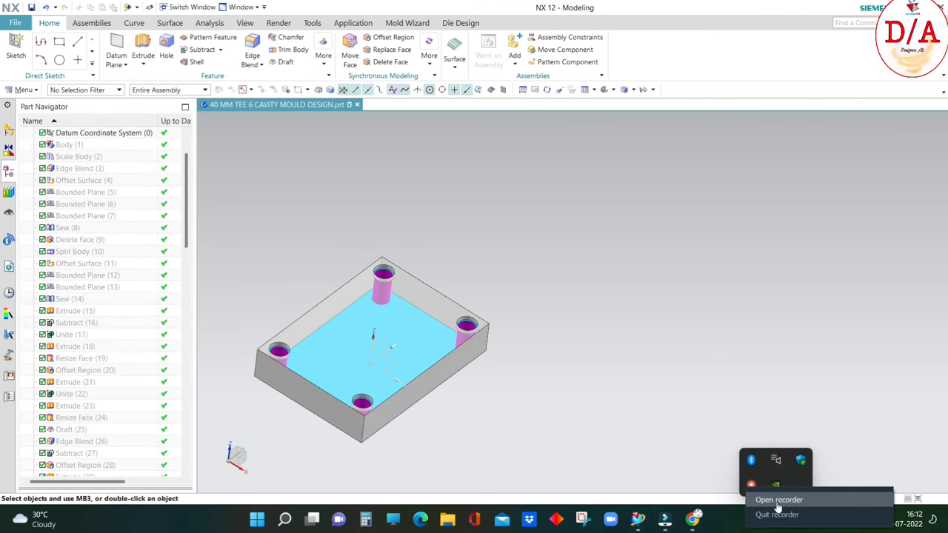
{"action": "left_click", "coordinate": [778, 500]}
{"action": "left_click", "coordinate": [793, 491]}
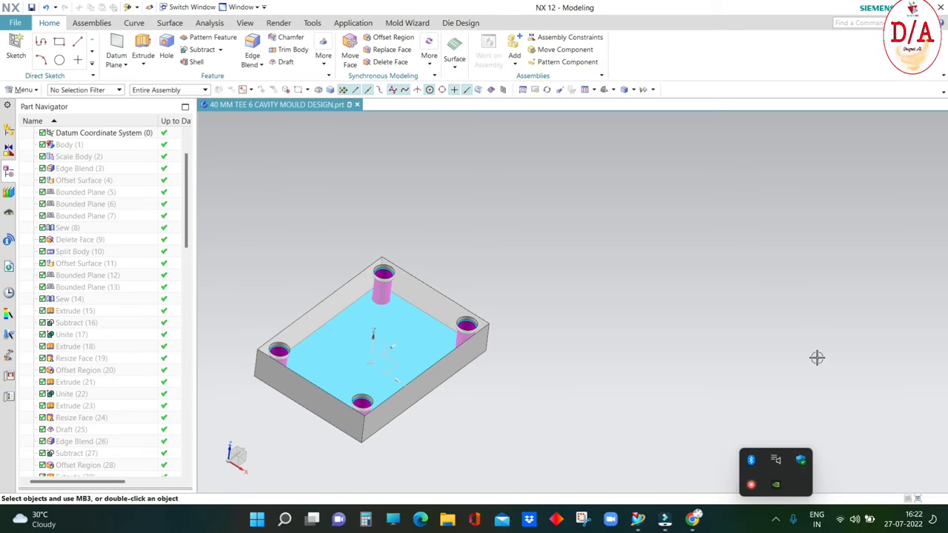
{"action": "right_click", "coordinate": [752, 485]}
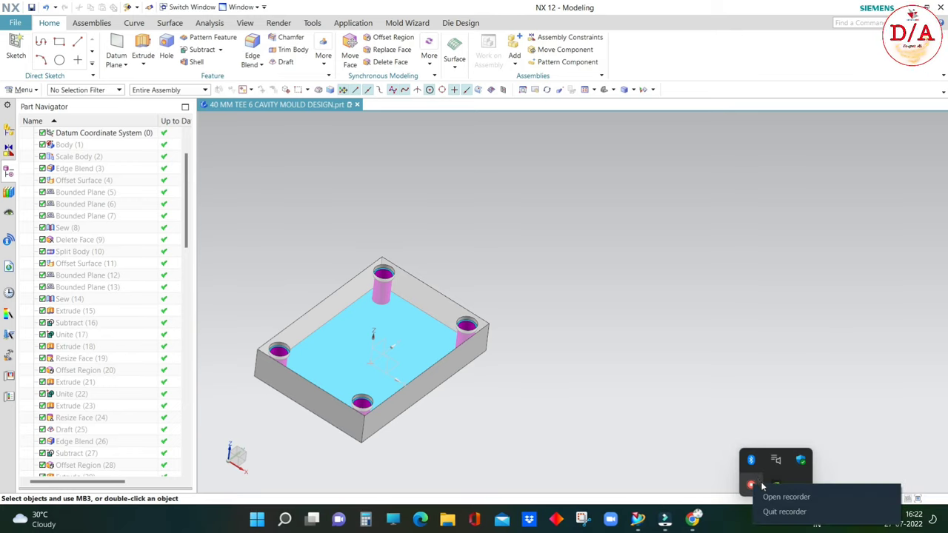
{"action": "left_click", "coordinate": [774, 497]}
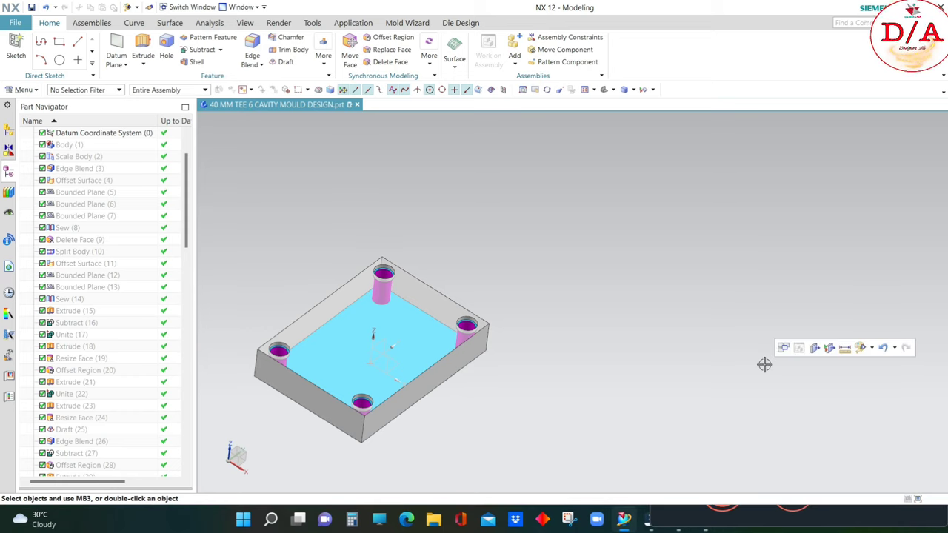
- Switch to the front view of the mould and hide the yellow pin bodies
{"action": "scroll", "coordinate": [518, 353], "scroll_direction": "up", "scroll_amount": 3}
{"action": "scroll", "coordinate": [603, 343], "scroll_direction": "down", "scroll_amount": 3}
{"action": "mouse_move", "coordinate": [603, 343]}
{"action": "middle_mouse_down"}
{"action": "mouse_move", "coordinate": [625, 245]}
{"action": "mouse_move", "coordinate": [669, 429]}
{"action": "middle_mouse_up"}
{"action": "scroll", "coordinate": [669, 429], "scroll_direction": "up", "scroll_amount": 2}
{"action": "scroll", "coordinate": [672, 454], "scroll_direction": "down", "scroll_amount": 2}
{"action": "scroll", "coordinate": [672, 454], "scroll_direction": "down", "scroll_amount": 1}
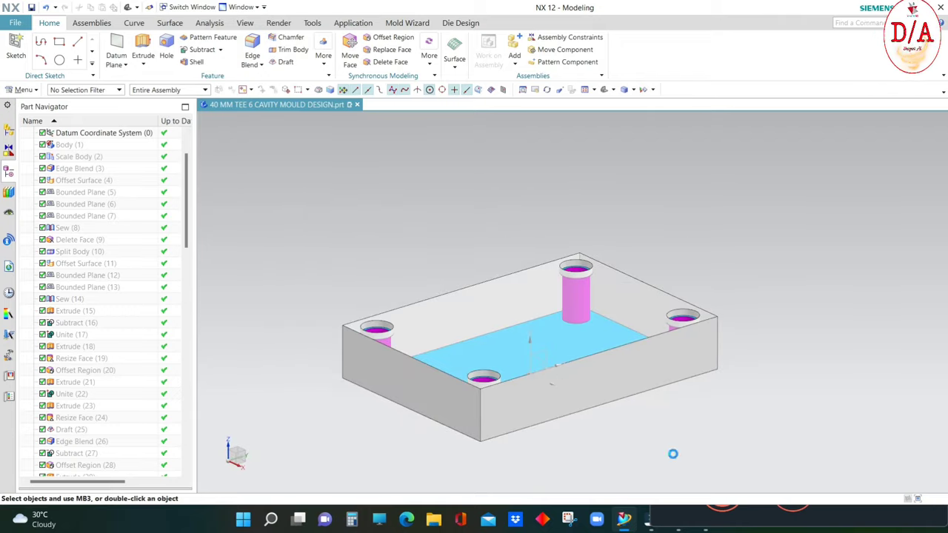
{"action": "key", "text": "ctrl+alt+f"}
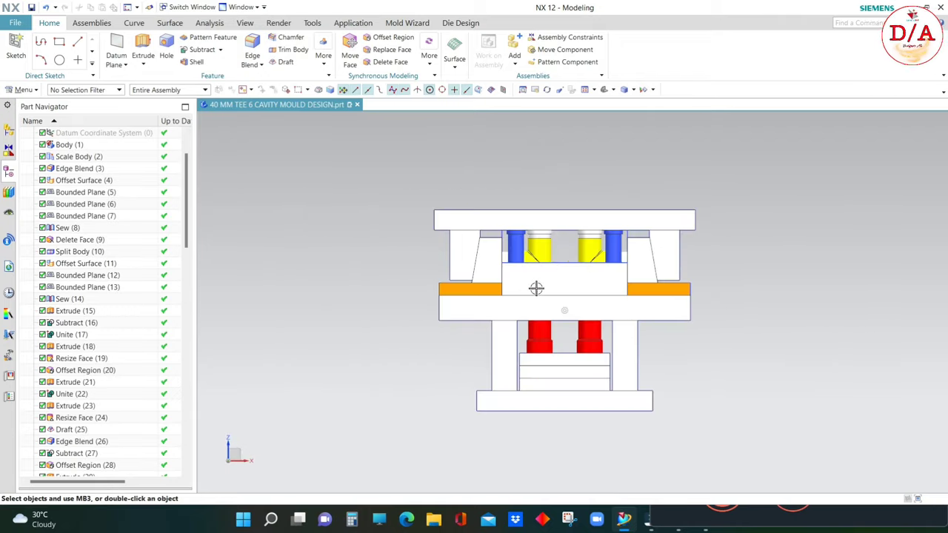
{"action": "scroll", "coordinate": [536, 288], "scroll_direction": "up", "scroll_amount": 2}
{"action": "scroll", "coordinate": [536, 288], "scroll_direction": "up", "scroll_amount": 3}
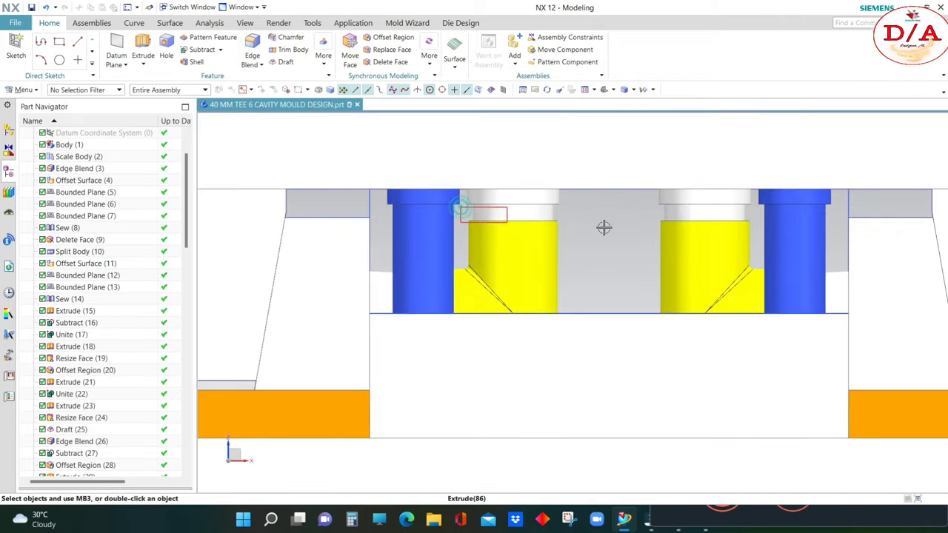
{"action": "key", "text": "ctrl+b"}
{"action": "scroll", "coordinate": [622, 264], "scroll_direction": "down", "scroll_amount": 1}
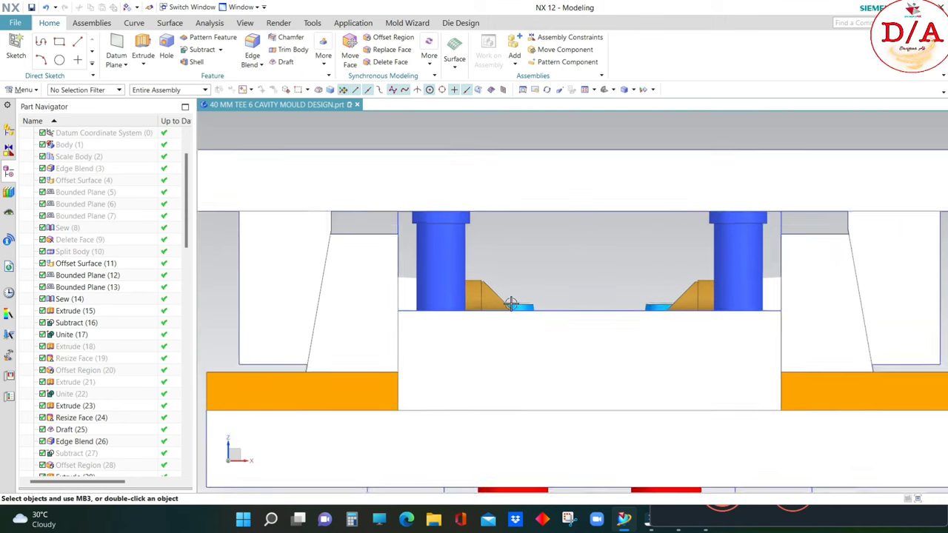
{"action": "scroll", "coordinate": [598, 308], "scroll_direction": "down", "scroll_amount": 1}
- Immediate Hide the left and right wedge blocks, then orbit back to 3D
{"action": "key", "text": "ctrl+shift+i"}
{"action": "scroll", "coordinate": [503, 302], "scroll_direction": "up", "scroll_amount": 2}
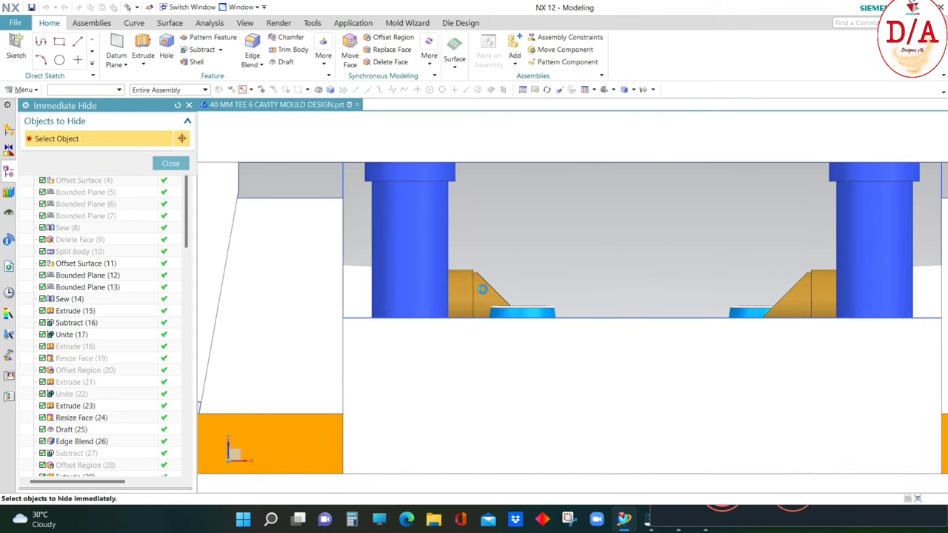
{"action": "left_click", "coordinate": [482, 288]}
{"action": "left_click", "coordinate": [813, 285]}
{"action": "scroll", "coordinate": [650, 345], "scroll_direction": "down", "scroll_amount": 2}
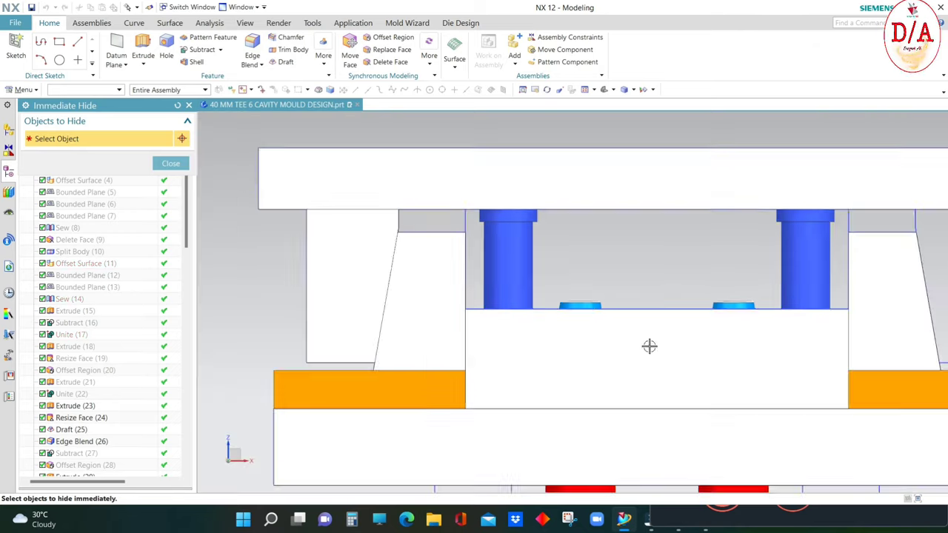
{"action": "scroll", "coordinate": [679, 377], "scroll_direction": "down", "scroll_amount": 2}
{"action": "middle_click", "coordinate": [704, 372]}
{"action": "mouse_move", "coordinate": [704, 373]}
{"action": "middle_mouse_down"}
{"action": "mouse_move", "coordinate": [715, 275]}
{"action": "mouse_move", "coordinate": [662, 294]}
{"action": "mouse_move", "coordinate": [563, 287]}
{"action": "mouse_move", "coordinate": [789, 233]}
{"action": "mouse_move", "coordinate": [790, 262]}
{"action": "mouse_move", "coordinate": [866, 194]}
{"action": "mouse_move", "coordinate": [556, 287]}
{"action": "mouse_move", "coordinate": [838, 292]}
{"action": "mouse_move", "coordinate": [834, 330]}
{"action": "mouse_move", "coordinate": [864, 368]}
{"action": "mouse_move", "coordinate": [814, 335]}
{"action": "middle_mouse_up"}
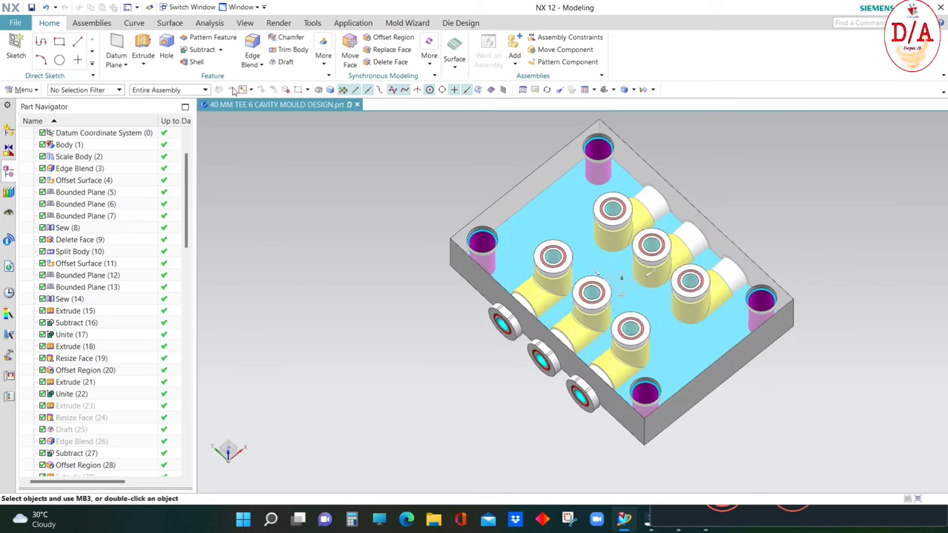
- Subtract the tool bodies from the mould plate as target
{"action": "left_click", "coordinate": [202, 50]}
{"action": "left_click", "coordinate": [551, 208]}
{"action": "scroll", "coordinate": [552, 209], "scroll_direction": "down", "scroll_amount": 3}
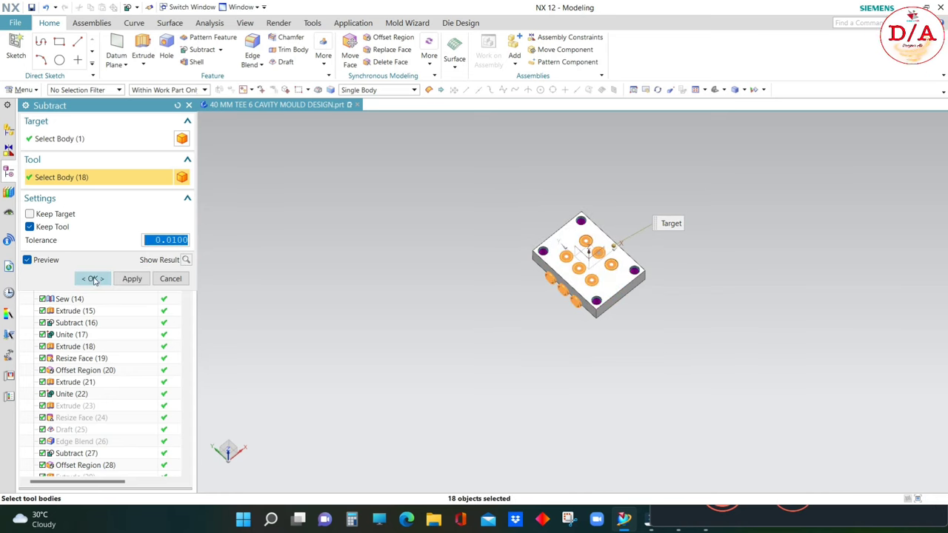
{"action": "left_click", "coordinate": [84, 283]}
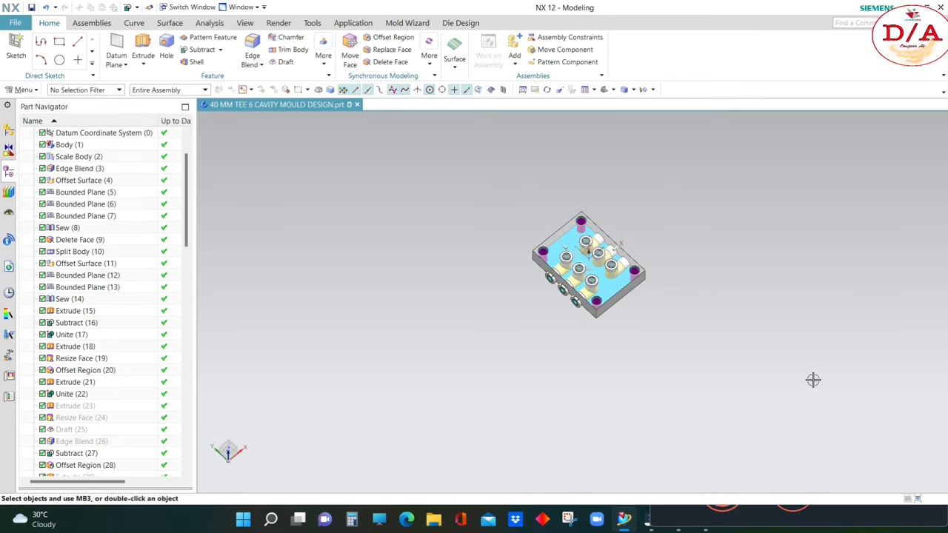
{"action": "key", "text": "Home"}
- Hide the 43 other objects so only the mould plate stays visible
{"action": "key", "text": "ctrl+b"}
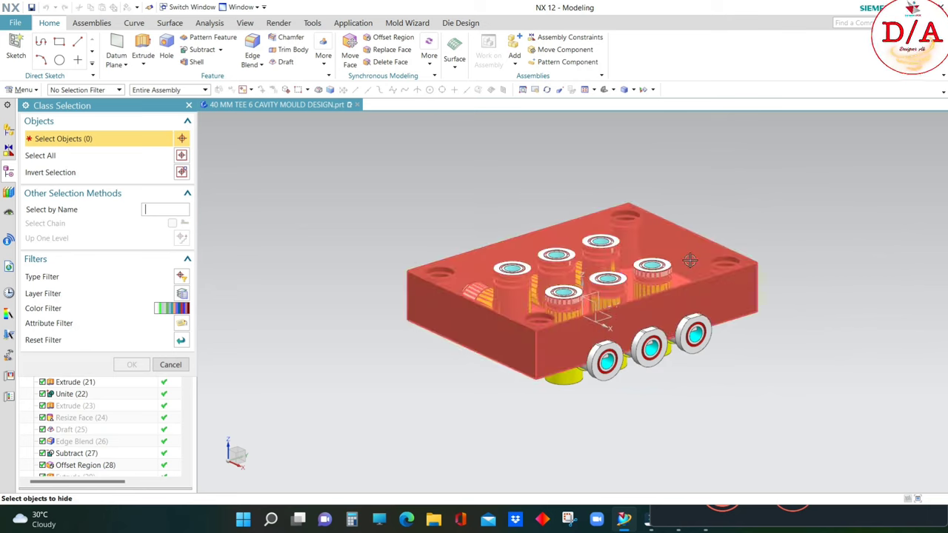
{"action": "left_click", "coordinate": [692, 257]}
{"action": "left_click", "coordinate": [182, 172]}
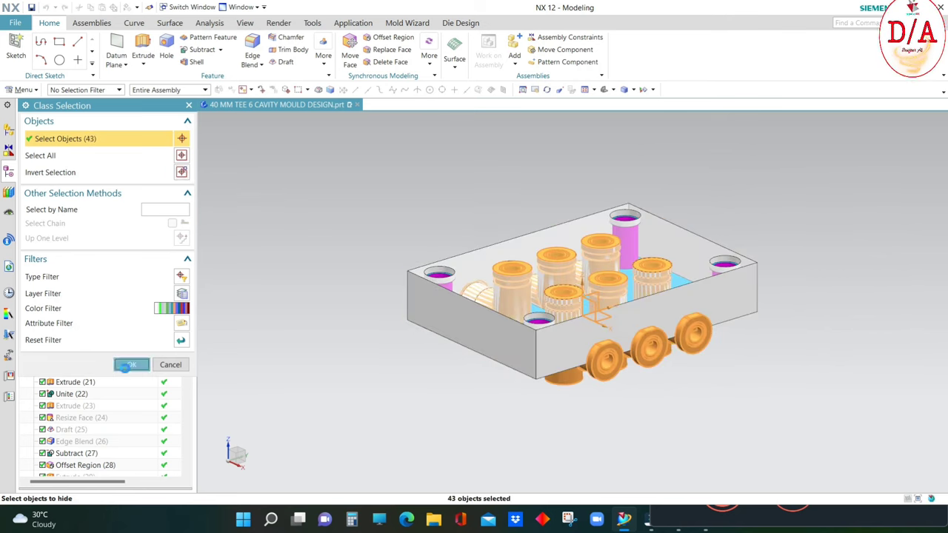
{"action": "left_click", "coordinate": [129, 365]}
- Orbit the plate from the top and underneath to inspect the tee bores
{"action": "middle_click_drag", "start_coordinate": [567, 161], "coordinate": [911, 231]}
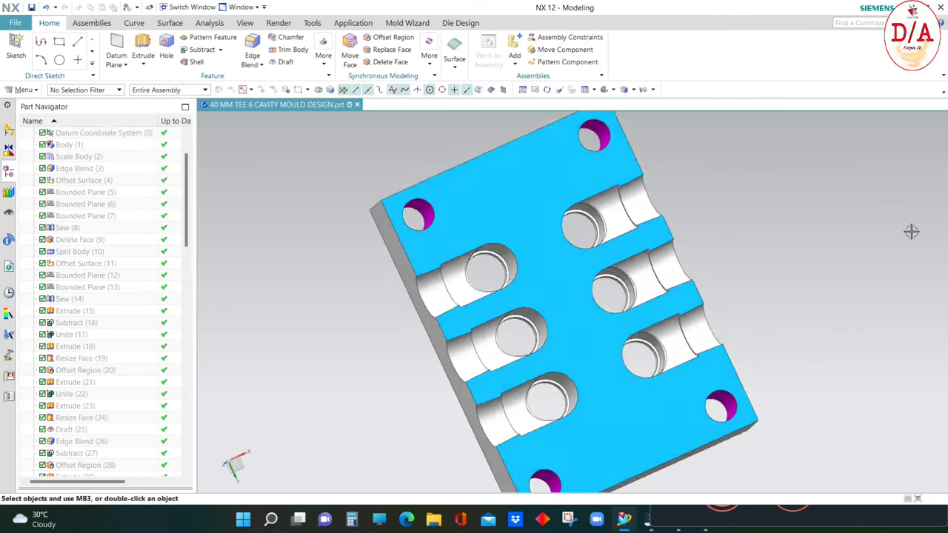
{"action": "key", "text": "ctrl+alt+t"}
{"action": "mouse_move", "coordinate": [865, 434]}
{"action": "middle_mouse_down"}
{"action": "mouse_move", "coordinate": [597, 404]}
{"action": "mouse_move", "coordinate": [661, 410]}
{"action": "mouse_move", "coordinate": [641, 375]}
{"action": "mouse_move", "coordinate": [642, 459]}
{"action": "mouse_move", "coordinate": [688, 385]}
{"action": "middle_mouse_up"}
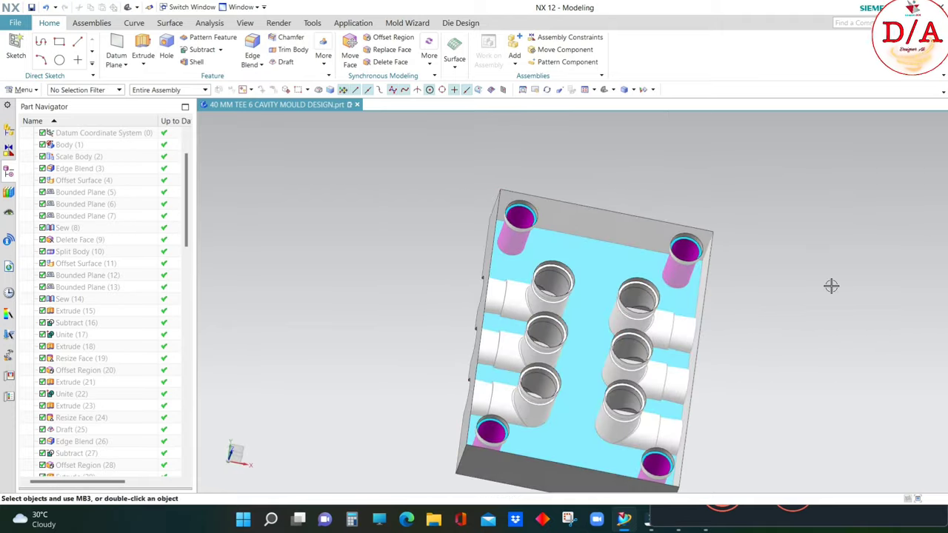
{"action": "mouse_move", "coordinate": [831, 286]}
{"action": "middle_mouse_down"}
{"action": "mouse_move", "coordinate": [857, 315]}
{"action": "mouse_move", "coordinate": [514, 294]}
{"action": "middle_mouse_up"}
{"action": "scroll", "coordinate": [514, 294], "scroll_direction": "up", "scroll_amount": 3}
{"action": "scroll", "coordinate": [599, 224], "scroll_direction": "down", "scroll_amount": 3}
{"action": "middle_click_drag", "start_coordinate": [598, 224], "coordinate": [719, 319]}
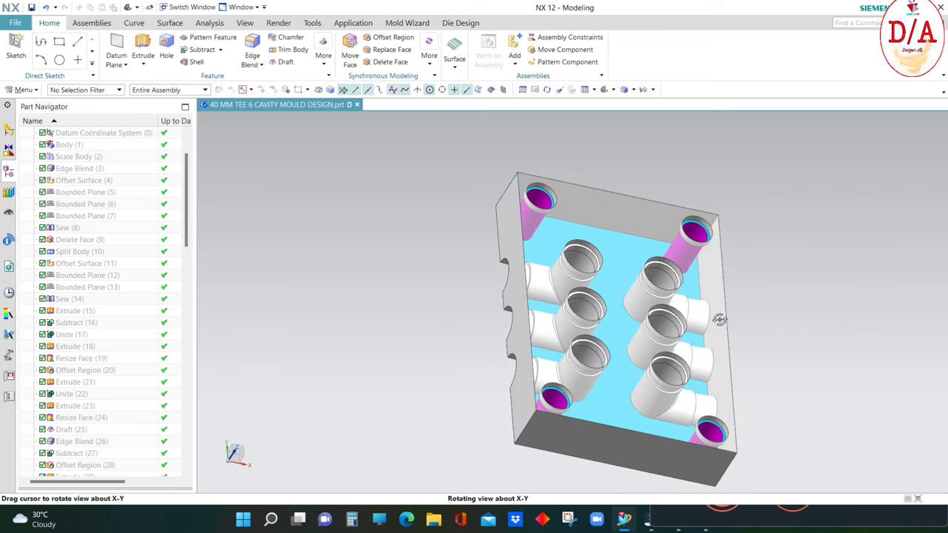
{"action": "key", "text": "ctrl+j"}
- Pick the twelve ring faces inside the tee bores using the Face filter
{"action": "left_click", "coordinate": [85, 90]}
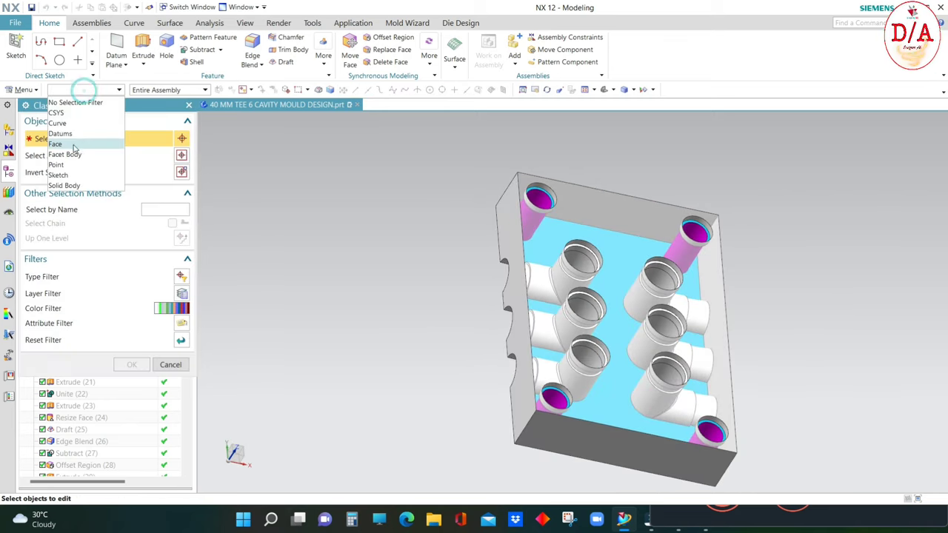
{"action": "left_click", "coordinate": [70, 81]}
{"action": "scroll", "coordinate": [588, 252], "scroll_direction": "up", "scroll_amount": 2}
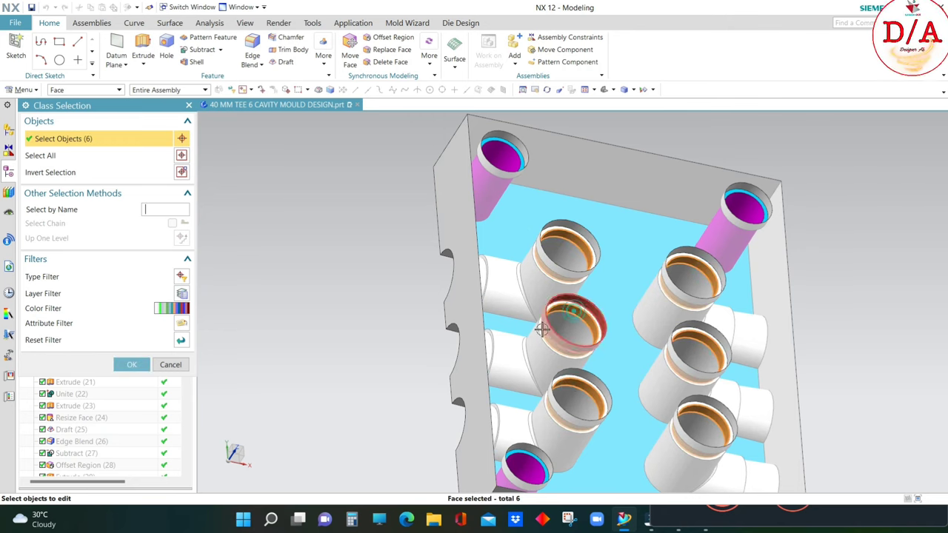
{"action": "scroll", "coordinate": [555, 300], "scroll_direction": "up", "scroll_amount": 3}
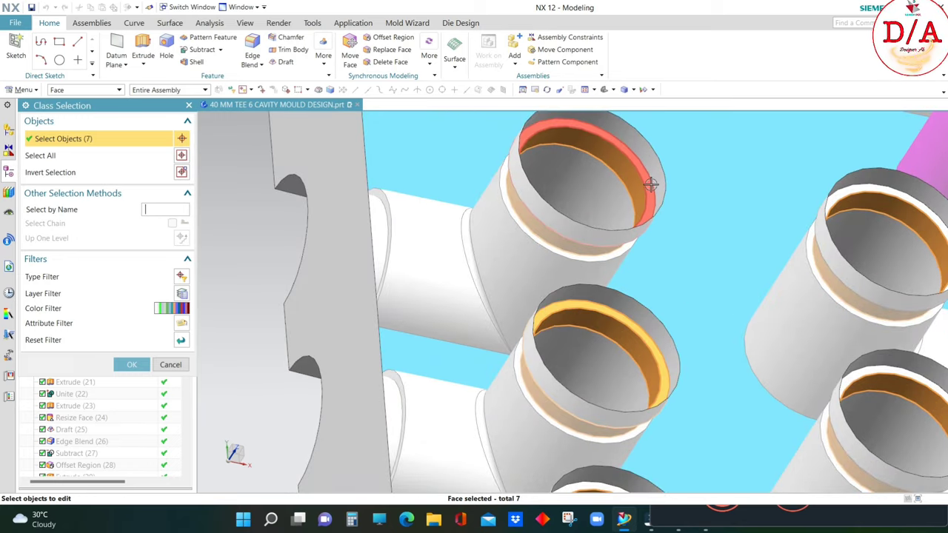
{"action": "left_click", "coordinate": [645, 186]}
{"action": "scroll", "coordinate": [645, 186], "scroll_direction": "down", "scroll_amount": 2}
{"action": "scroll", "coordinate": [689, 180], "scroll_direction": "up", "scroll_amount": 2}
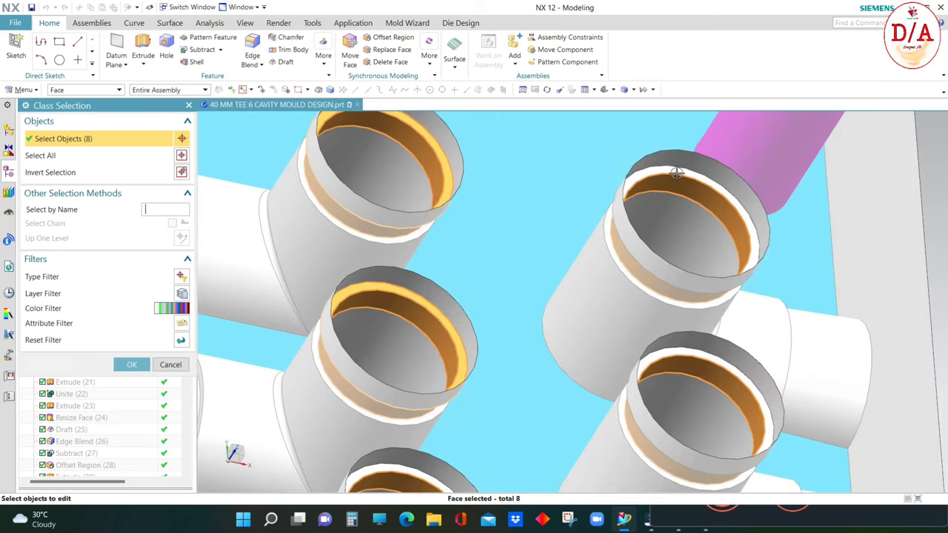
{"action": "left_click", "coordinate": [676, 171]}
{"action": "middle_click_drag", "start_coordinate": [676, 172], "coordinate": [654, 288], "text": "shift"}
{"action": "left_click", "coordinate": [641, 262]}
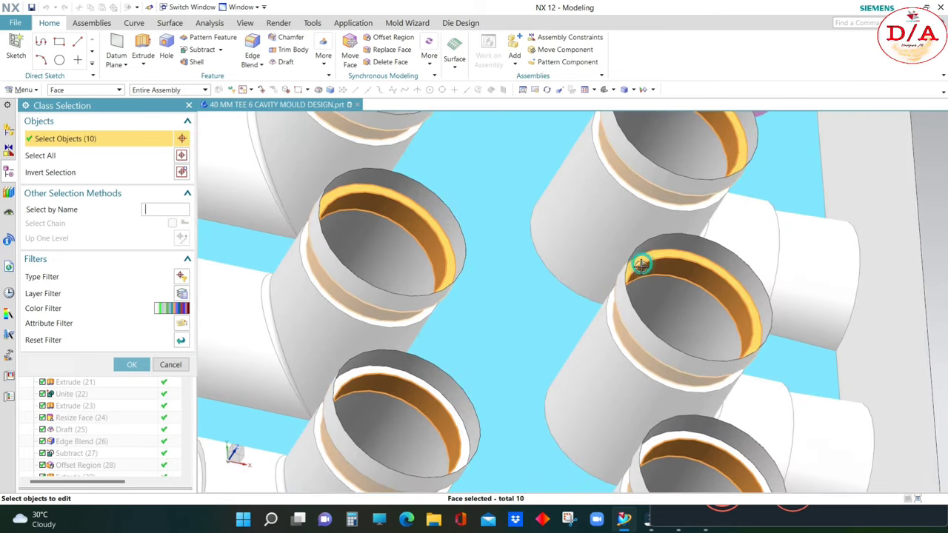
{"action": "scroll", "coordinate": [641, 262], "scroll_direction": "down", "scroll_amount": 2}
{"action": "scroll", "coordinate": [636, 295], "scroll_direction": "up", "scroll_amount": 2}
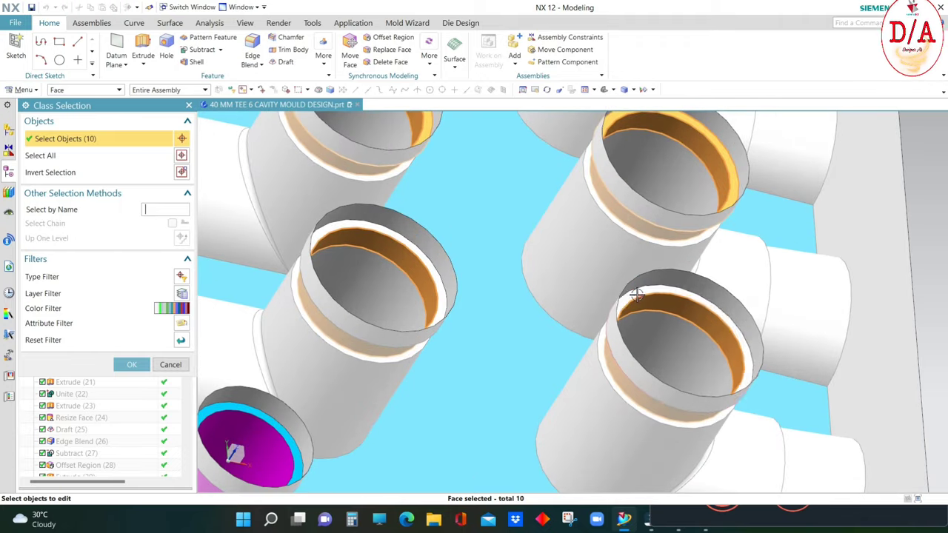
{"action": "left_click", "coordinate": [450, 311]}
{"action": "scroll", "coordinate": [449, 311], "scroll_direction": "down", "scroll_amount": 5}
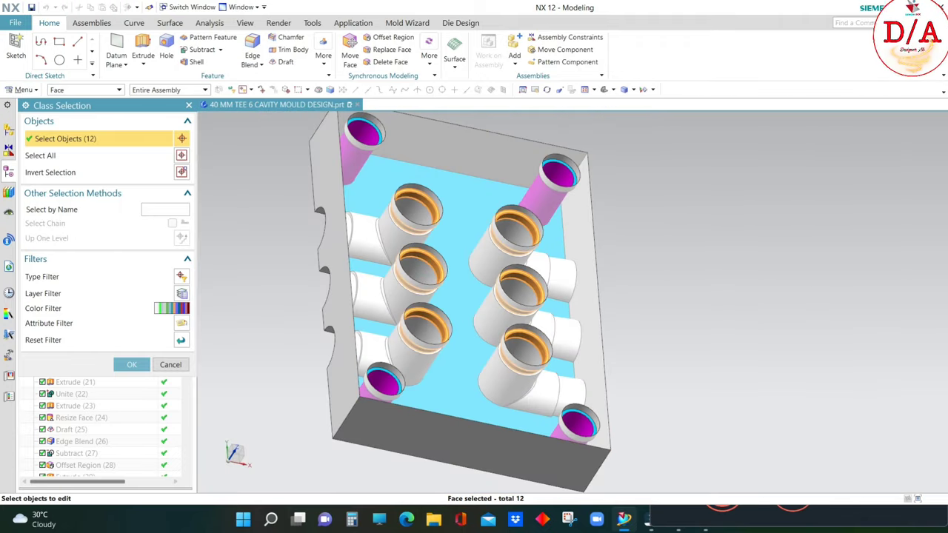
- Colour the twelve selected bore ring faces blue
{"action": "left_click", "coordinate": [118, 366]}
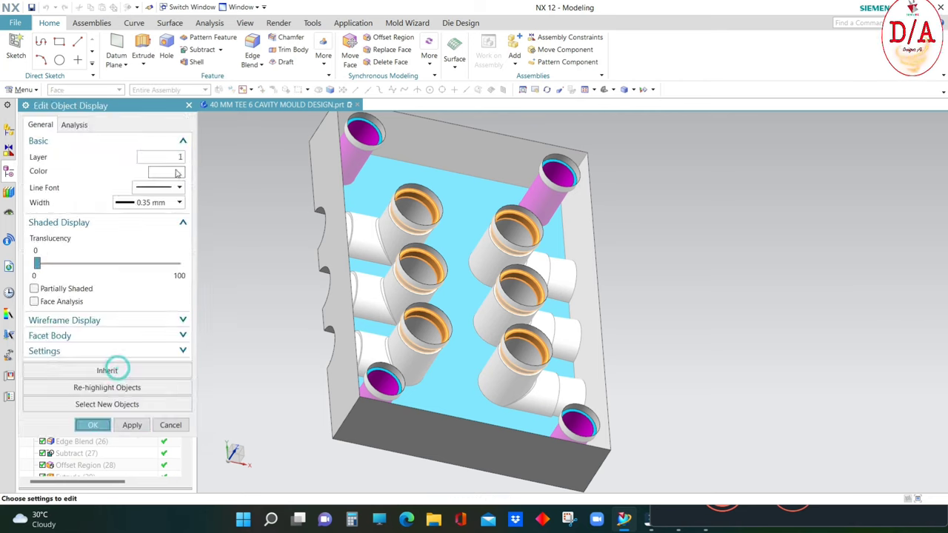
{"action": "left_click", "coordinate": [156, 112]}
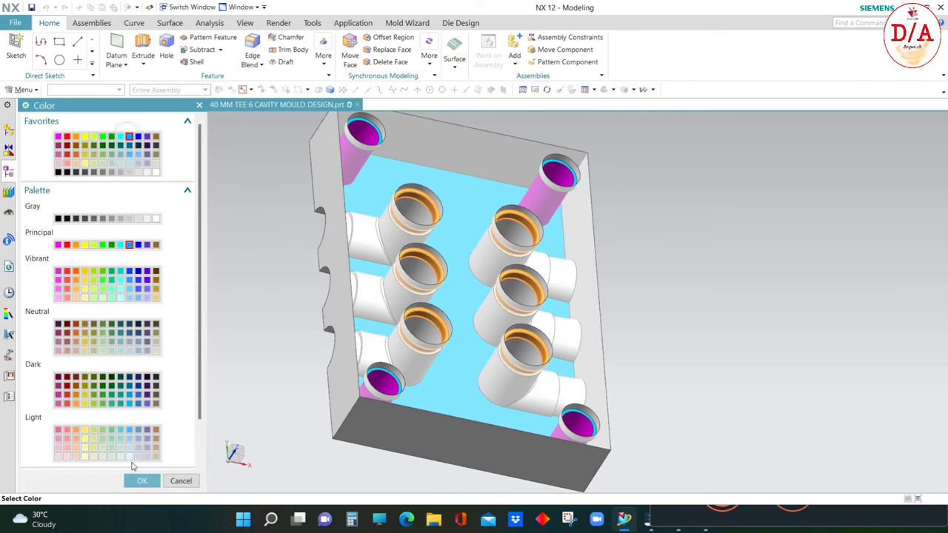
{"action": "left_click", "coordinate": [142, 480]}
{"action": "left_click", "coordinate": [133, 425]}
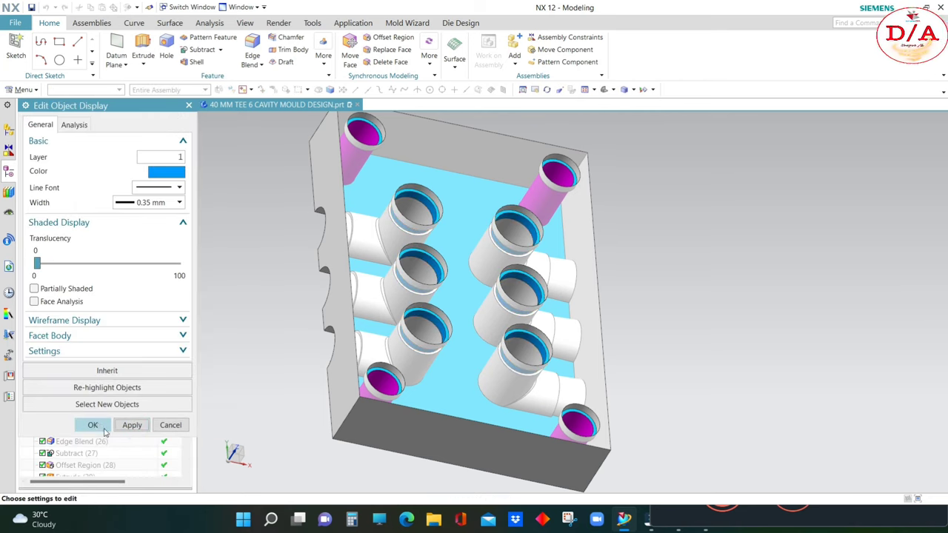
{"action": "left_click", "coordinate": [93, 425]}
- With the Face filter, select the tee cavity bore faces visible on the plate
{"action": "left_click", "coordinate": [71, 90]}
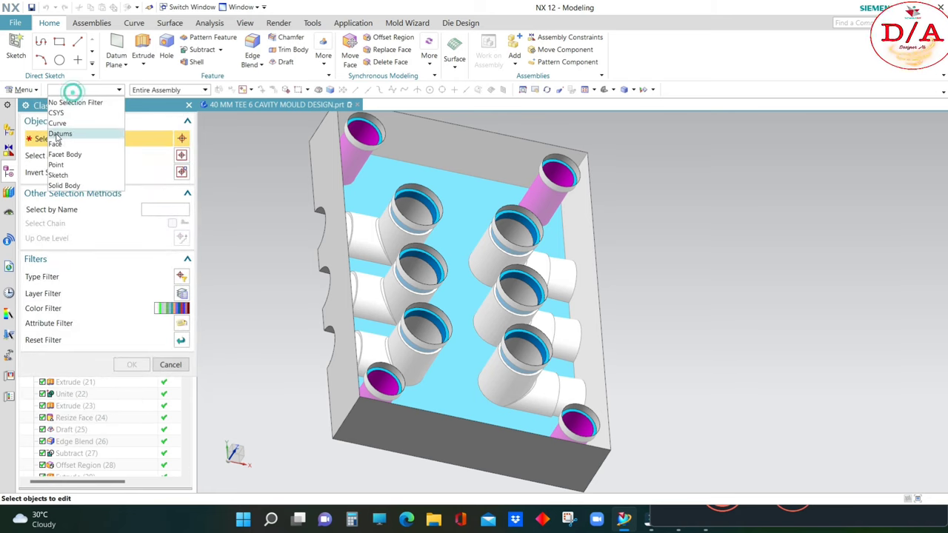
{"action": "left_click", "coordinate": [56, 144]}
{"action": "middle_click_drag", "start_coordinate": [450, 267], "coordinate": [474, 121]}
{"action": "scroll", "coordinate": [415, 244], "scroll_direction": "up", "scroll_amount": 4}
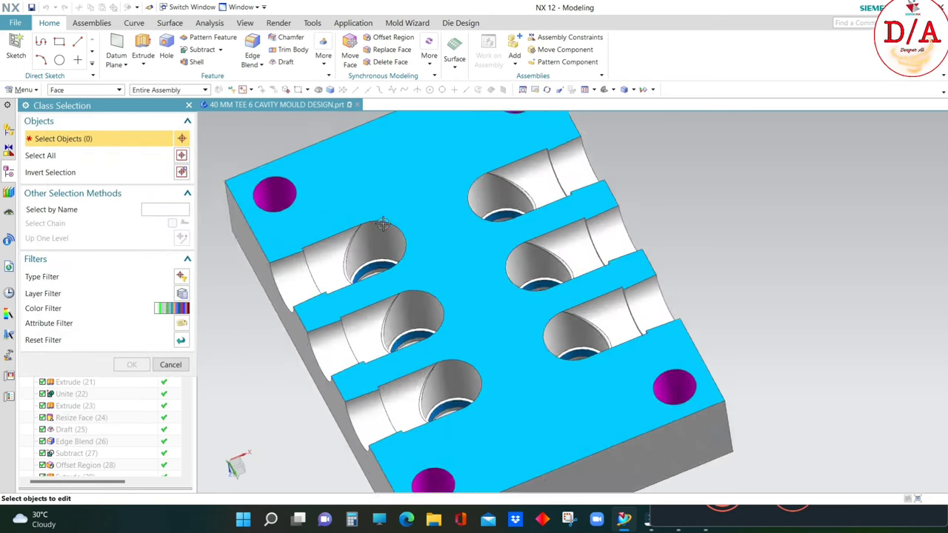
{"action": "scroll", "coordinate": [364, 246], "scroll_direction": "up", "scroll_amount": 2}
{"action": "left_click", "coordinate": [363, 246]}
{"action": "scroll", "coordinate": [363, 247], "scroll_direction": "up", "scroll_amount": 3}
{"action": "left_click", "coordinate": [358, 307]}
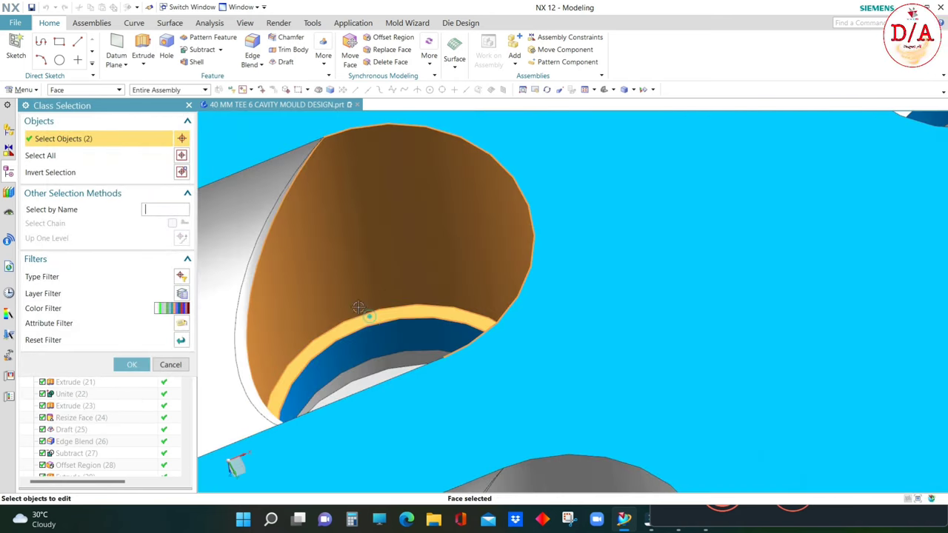
{"action": "left_click", "coordinate": [263, 247]}
{"action": "scroll", "coordinate": [370, 259], "scroll_direction": "down", "scroll_amount": 4}
{"action": "scroll", "coordinate": [415, 208], "scroll_direction": "up", "scroll_amount": 4}
{"action": "left_click", "coordinate": [421, 193]}
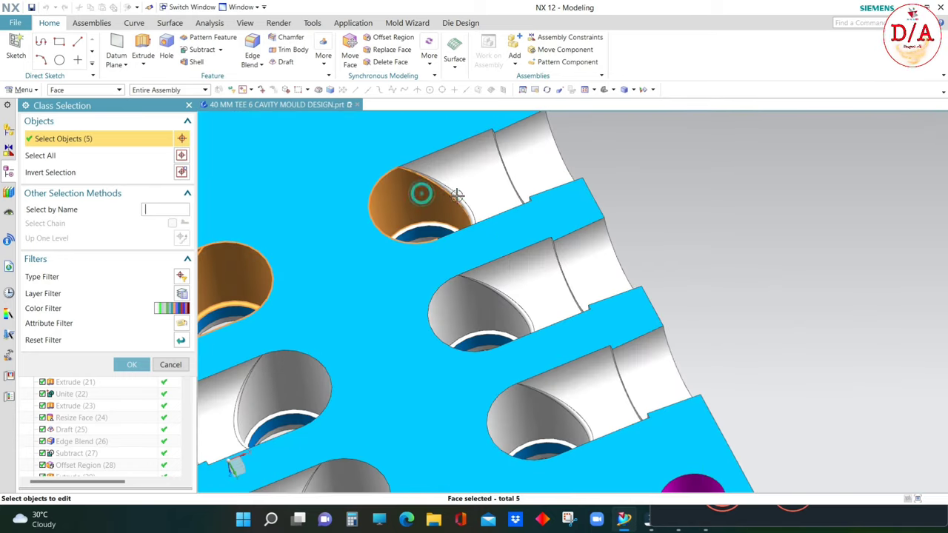
{"action": "left_click", "coordinate": [464, 181]}
{"action": "scroll", "coordinate": [464, 180], "scroll_direction": "up", "scroll_amount": 3}
{"action": "left_click", "coordinate": [450, 216]}
{"action": "scroll", "coordinate": [449, 215], "scroll_direction": "down", "scroll_amount": 3}
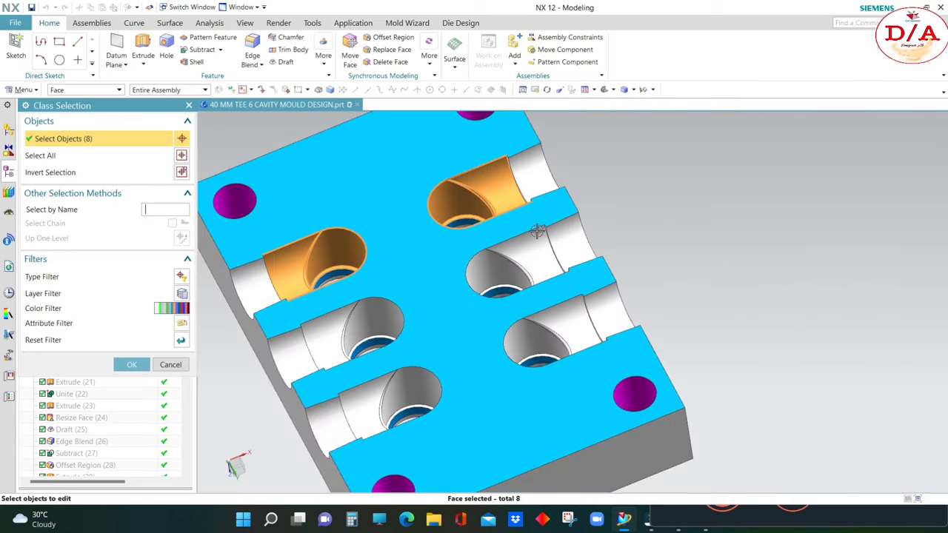
{"action": "scroll", "coordinate": [522, 271], "scroll_direction": "up", "scroll_amount": 4}
{"action": "left_click", "coordinate": [526, 242]}
{"action": "left_click", "coordinate": [508, 274]}
{"action": "left_click", "coordinate": [476, 319]}
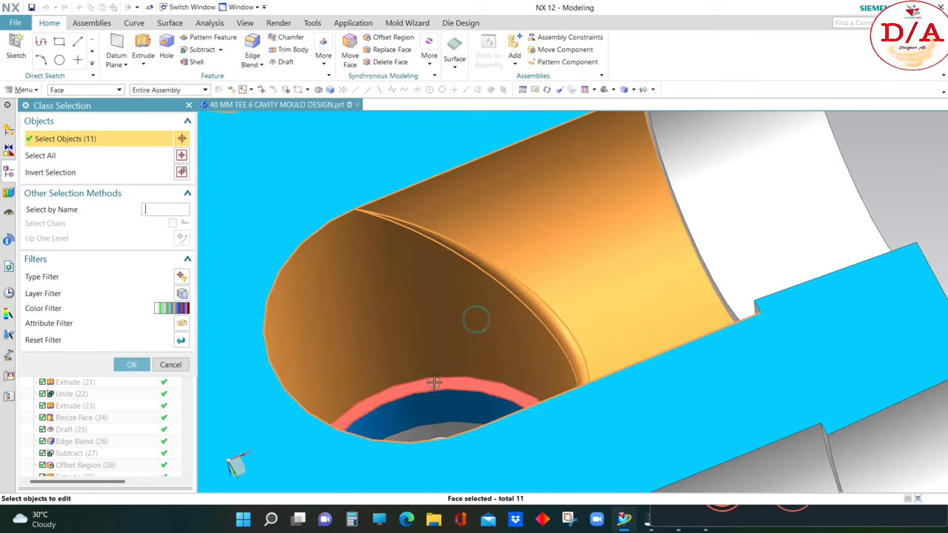
{"action": "scroll", "coordinate": [476, 319], "scroll_direction": "down", "scroll_amount": 3}
{"action": "scroll", "coordinate": [483, 358], "scroll_direction": "up", "scroll_amount": 3}
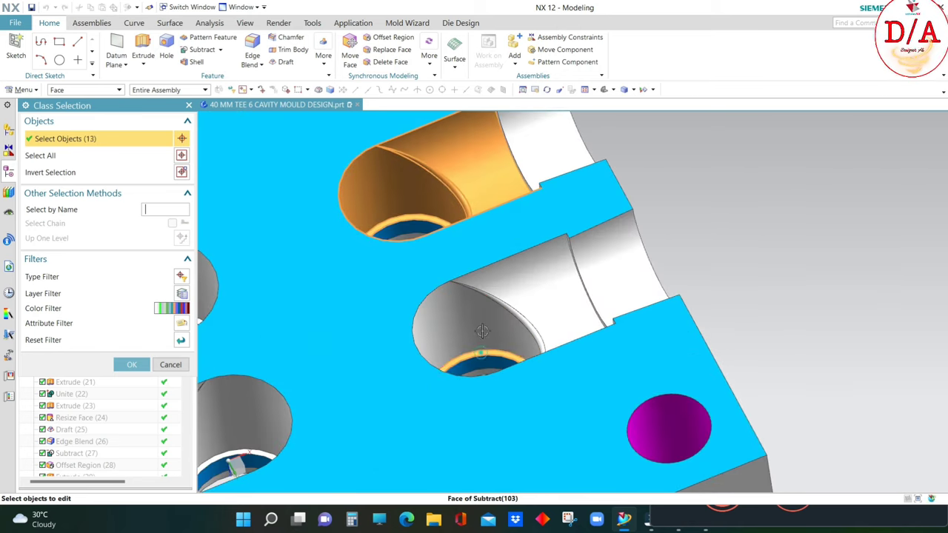
{"action": "left_click", "coordinate": [482, 331]}
{"action": "left_click", "coordinate": [481, 328]}
{"action": "left_click", "coordinate": [583, 249]}
{"action": "scroll", "coordinate": [562, 237], "scroll_direction": "up", "scroll_amount": 3}
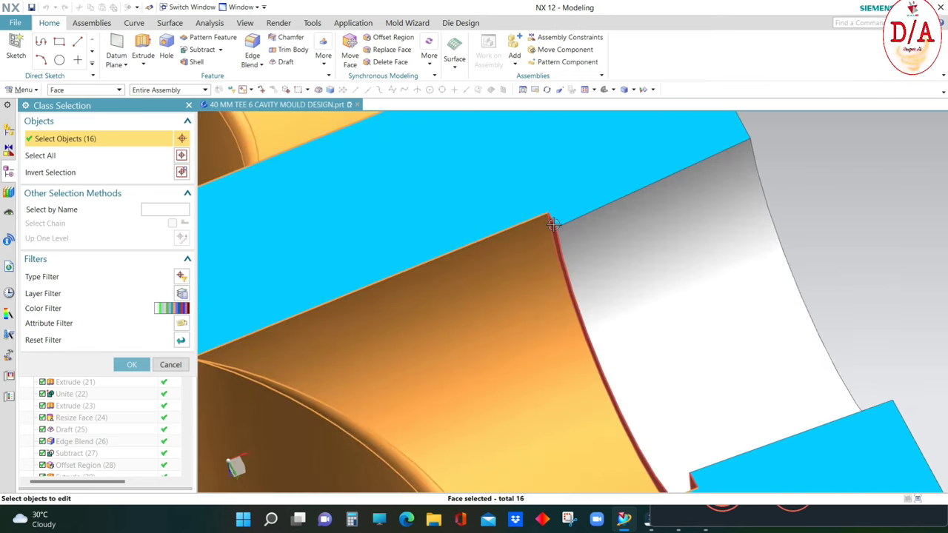
{"action": "left_click", "coordinate": [554, 224]}
{"action": "scroll", "coordinate": [554, 224], "scroll_direction": "down", "scroll_amount": 3}
{"action": "scroll", "coordinate": [245, 318], "scroll_direction": "up", "scroll_amount": 4}
{"action": "left_click", "coordinate": [243, 321]}
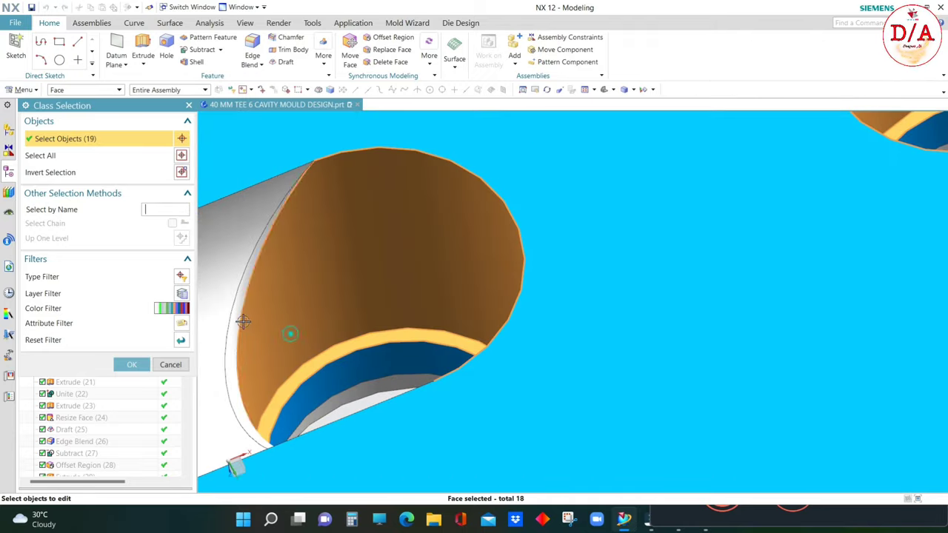
{"action": "left_click", "coordinate": [226, 290]}
{"action": "left_click", "coordinate": [227, 290]}
{"action": "scroll", "coordinate": [227, 290], "scroll_direction": "down", "scroll_amount": 3}
{"action": "scroll", "coordinate": [275, 360], "scroll_direction": "up", "scroll_amount": 2}
{"action": "scroll", "coordinate": [260, 311], "scroll_direction": "up", "scroll_amount": 2}
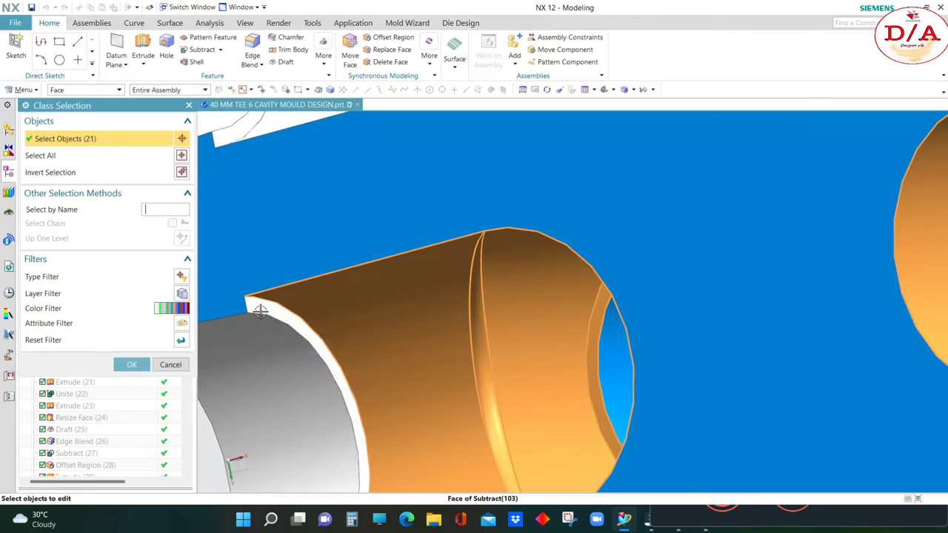
{"action": "left_click", "coordinate": [260, 311]}
{"action": "scroll", "coordinate": [345, 412], "scroll_direction": "down", "scroll_amount": 2}
{"action": "scroll", "coordinate": [338, 208], "scroll_direction": "down", "scroll_amount": 2}
{"action": "scroll", "coordinate": [411, 259], "scroll_direction": "up", "scroll_amount": 4}
{"action": "left_click", "coordinate": [411, 260]}
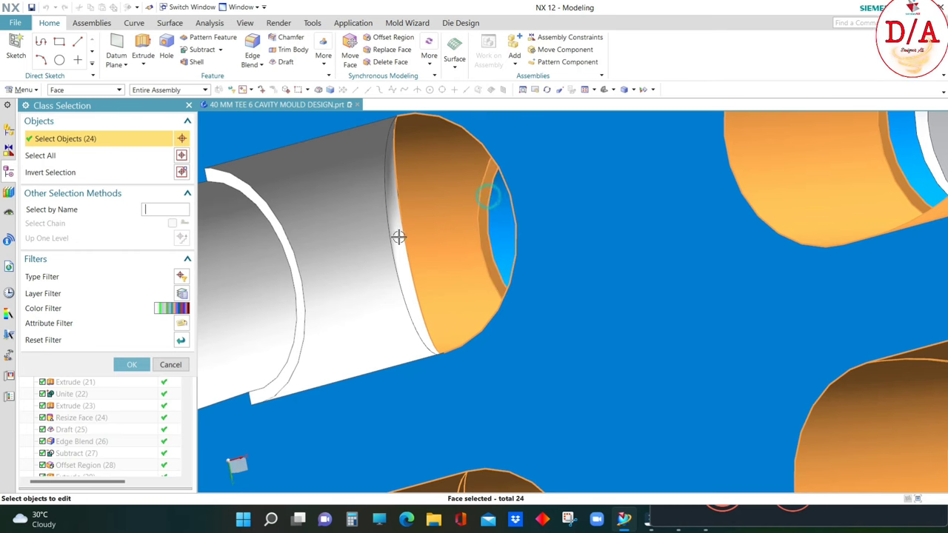
{"action": "left_click", "coordinate": [349, 247]}
{"action": "left_click", "coordinate": [294, 271]}
{"action": "left_click", "coordinate": [281, 322]}
- Orbit the plate to add the remaining cavity bore faces to the selection
{"action": "mouse_move", "coordinate": [281, 321]}
{"action": "middle_mouse_down"}
{"action": "mouse_move", "coordinate": [555, 320]}
{"action": "mouse_move", "coordinate": [552, 264]}
{"action": "middle_mouse_up"}
{"action": "scroll", "coordinate": [564, 260], "scroll_direction": "up", "scroll_amount": 4}
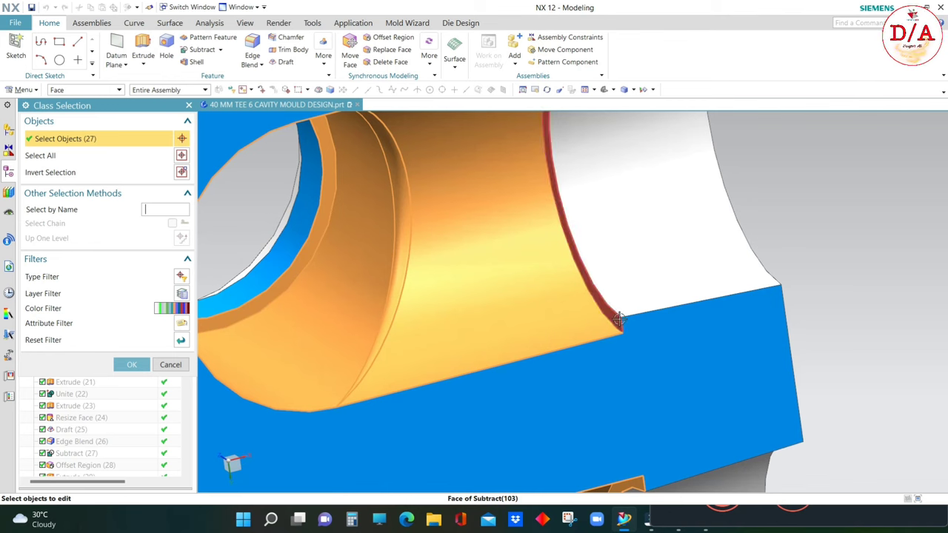
{"action": "left_click", "coordinate": [620, 288]}
{"action": "scroll", "coordinate": [688, 342], "scroll_direction": "down", "scroll_amount": 4}
{"action": "middle_click_drag", "start_coordinate": [687, 343], "coordinate": [718, 293]}
{"action": "scroll", "coordinate": [718, 293], "scroll_direction": "up", "scroll_amount": 3}
{"action": "scroll", "coordinate": [593, 183], "scroll_direction": "up", "scroll_amount": 2}
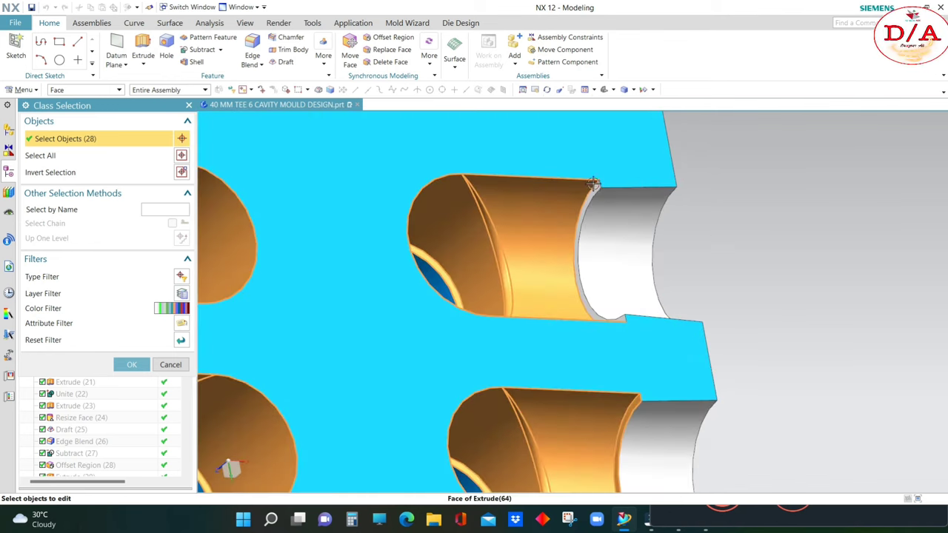
{"action": "left_click", "coordinate": [596, 186]}
{"action": "scroll", "coordinate": [596, 186], "scroll_direction": "down", "scroll_amount": 5}
{"action": "middle_click_drag", "start_coordinate": [597, 288], "coordinate": [474, 270]}
{"action": "scroll", "coordinate": [453, 224], "scroll_direction": "up", "scroll_amount": 2}
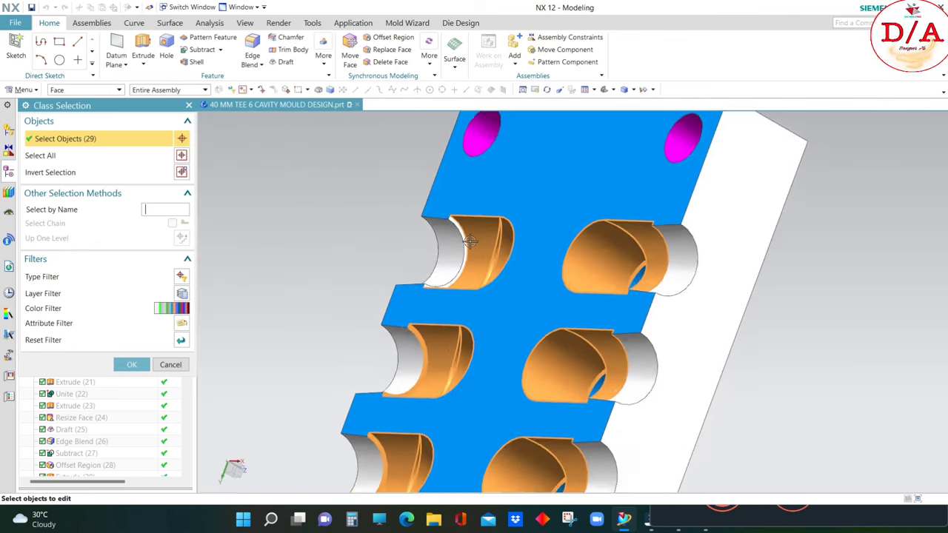
{"action": "scroll", "coordinate": [453, 224], "scroll_direction": "up", "scroll_amount": 2}
{"action": "left_click", "coordinate": [453, 223]}
{"action": "scroll", "coordinate": [705, 300], "scroll_direction": "down", "scroll_amount": 5}
{"action": "mouse_move", "coordinate": [704, 300]}
{"action": "middle_mouse_down"}
{"action": "mouse_move", "coordinate": [736, 356]}
{"action": "mouse_move", "coordinate": [724, 328]}
{"action": "middle_mouse_up"}
- Colour the selected cavity bore faces Deep Gold
{"action": "left_click", "coordinate": [132, 365]}
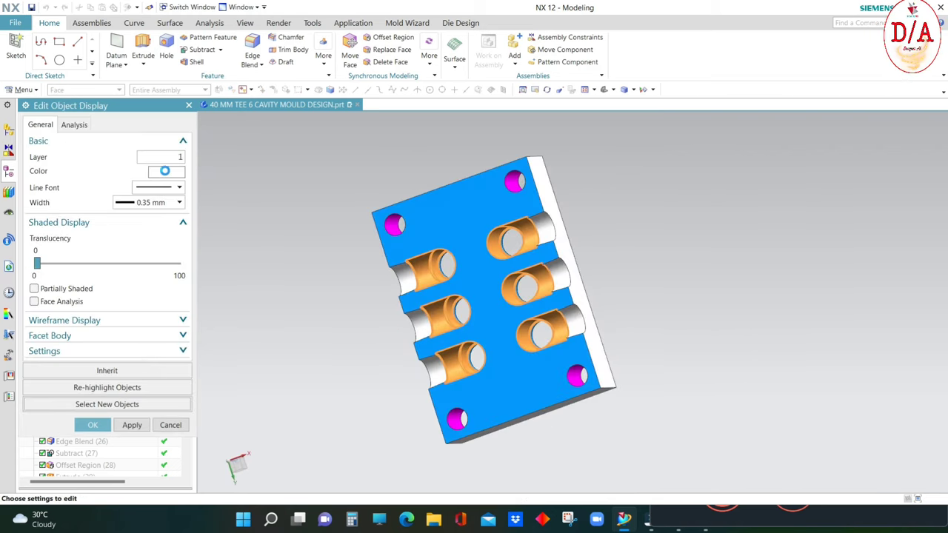
{"action": "left_click", "coordinate": [164, 171]}
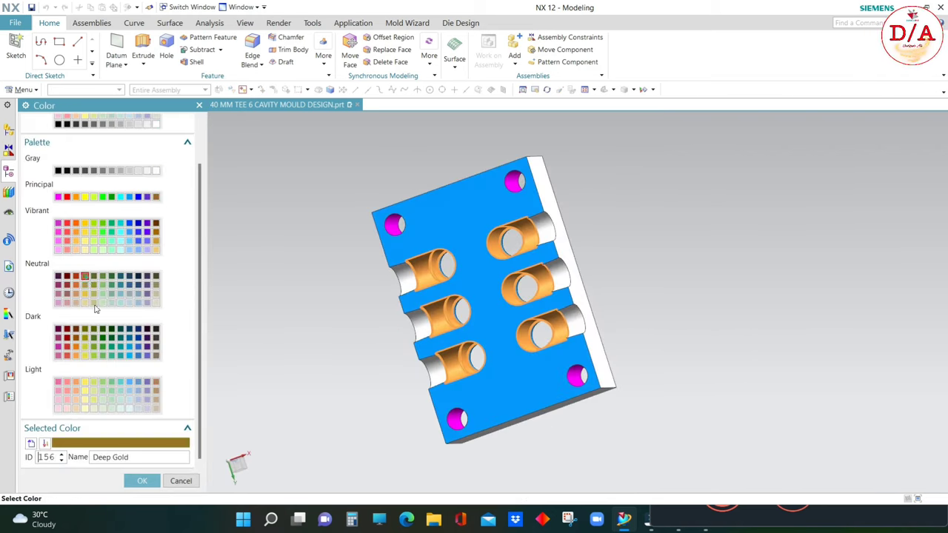
{"action": "left_click", "coordinate": [143, 481]}
{"action": "left_click", "coordinate": [132, 425]}
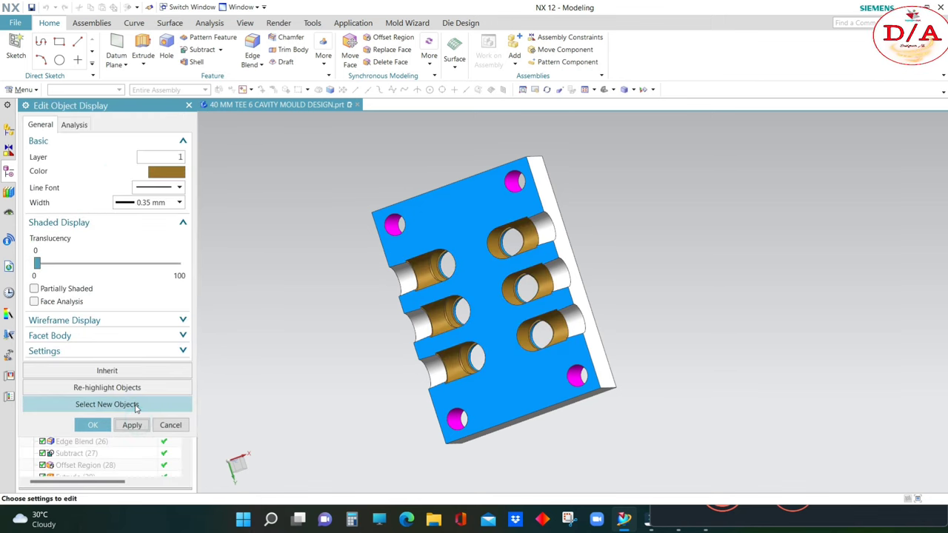
- Select the six branch-end cavity faces with the Face filter and colour them red
{"action": "left_click", "coordinate": [131, 404]}
{"action": "left_click", "coordinate": [83, 90]}
{"action": "left_click", "coordinate": [60, 144]}
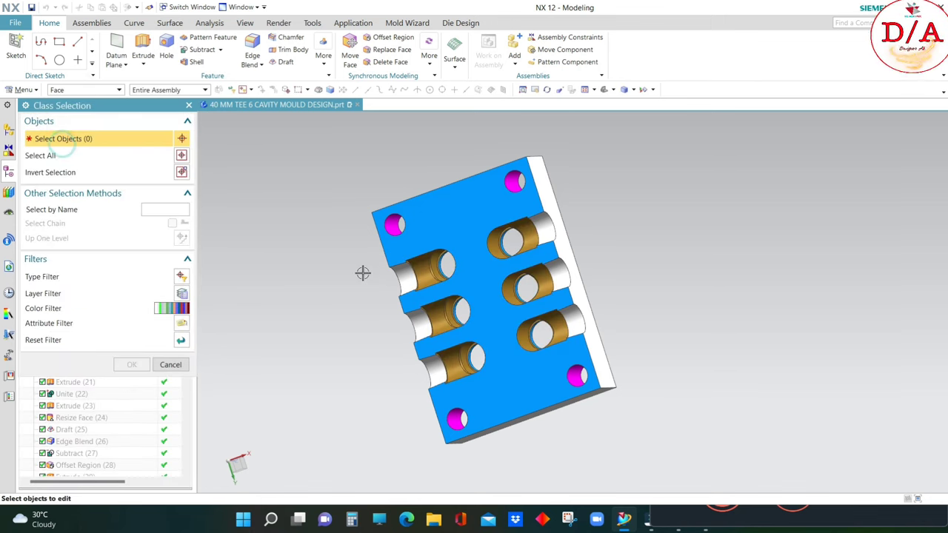
{"action": "left_click", "coordinate": [400, 278]}
{"action": "left_click", "coordinate": [420, 330]}
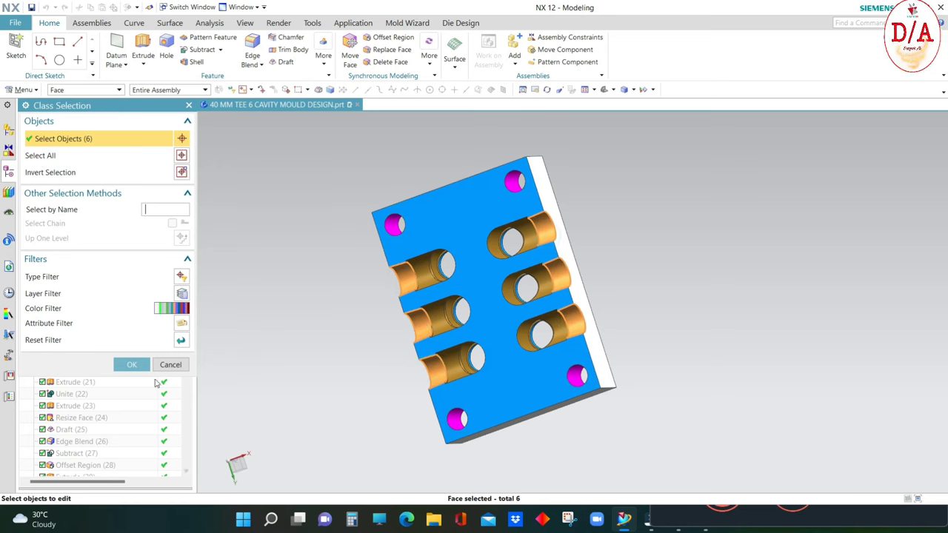
{"action": "left_click", "coordinate": [132, 364]}
{"action": "left_click", "coordinate": [173, 171]}
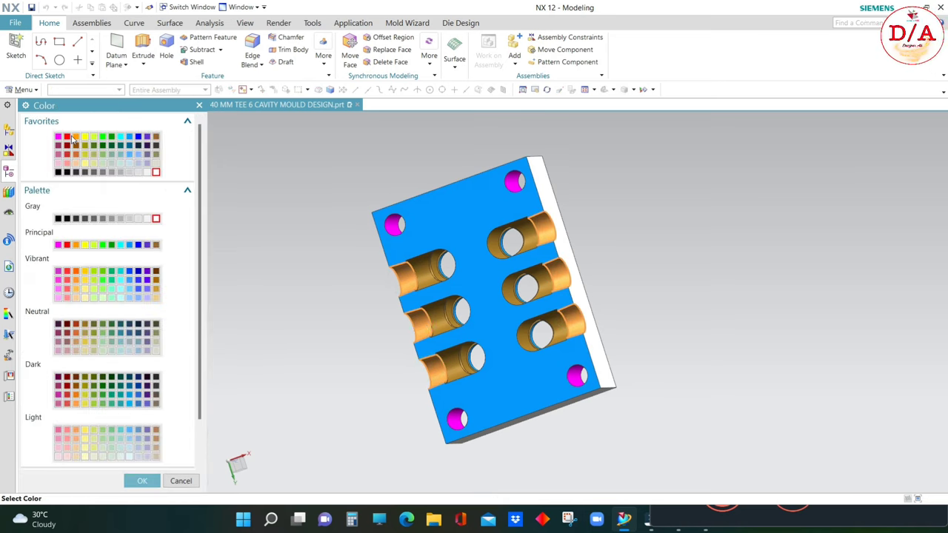
{"action": "left_click", "coordinate": [142, 480]}
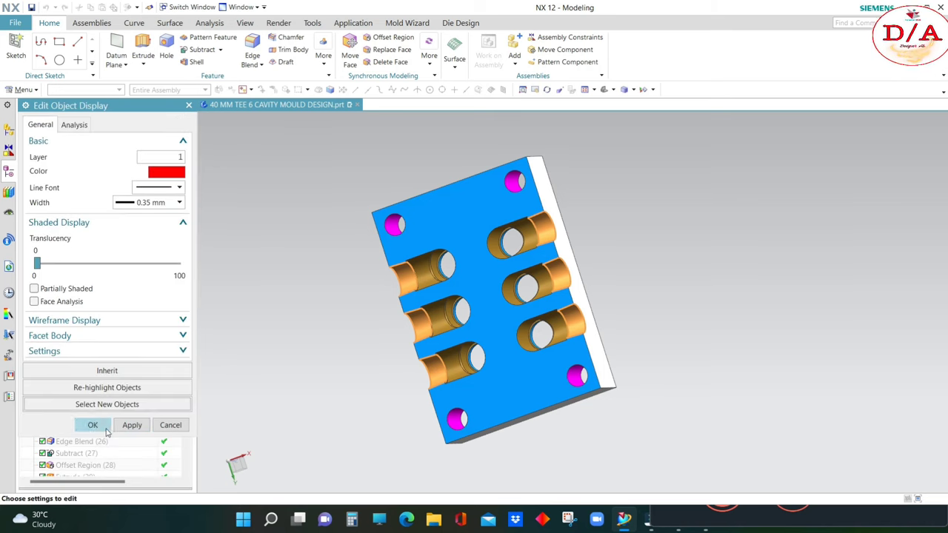
{"action": "left_click", "coordinate": [91, 426]}
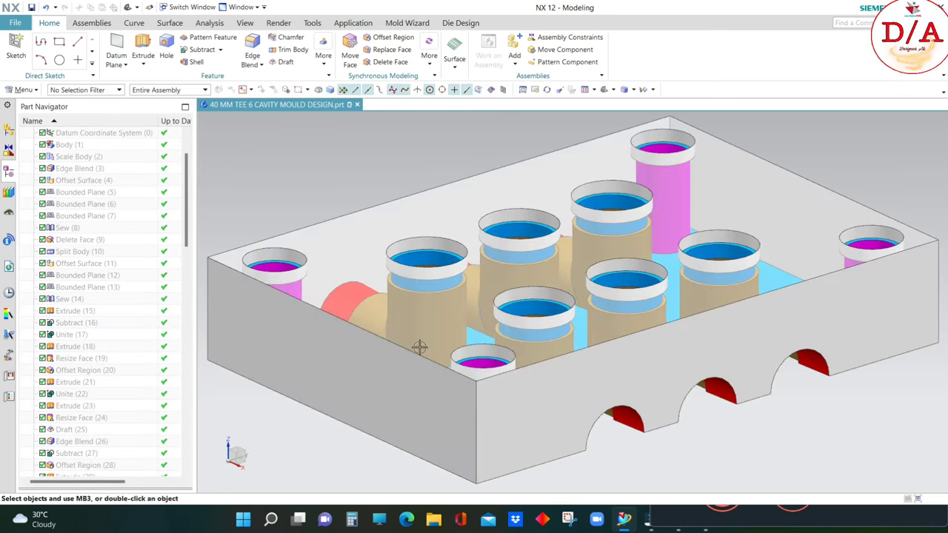
- Colour the six rim faces inside the cavity bores magenta via Edit Object Display
{"action": "mouse_move", "coordinate": [419, 347]}
{"action": "middle_mouse_down"}
{"action": "mouse_move", "coordinate": [668, 368]}
{"action": "mouse_move", "coordinate": [652, 338]}
{"action": "mouse_move", "coordinate": [660, 402]}
{"action": "mouse_move", "coordinate": [651, 375]}
{"action": "mouse_move", "coordinate": [702, 276]}
{"action": "mouse_move", "coordinate": [718, 297]}
{"action": "middle_mouse_up"}
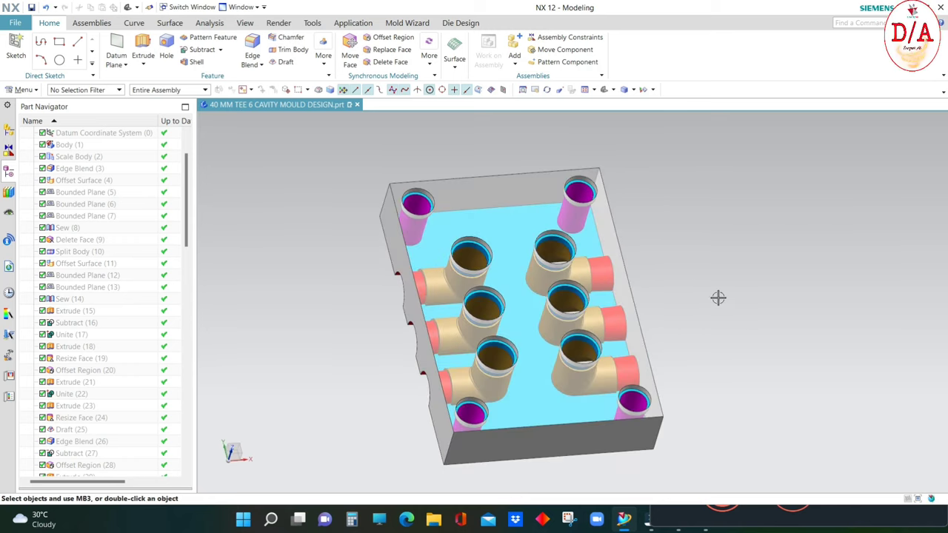
{"action": "key", "text": "ctrl+j"}
{"action": "left_click", "coordinate": [86, 89]}
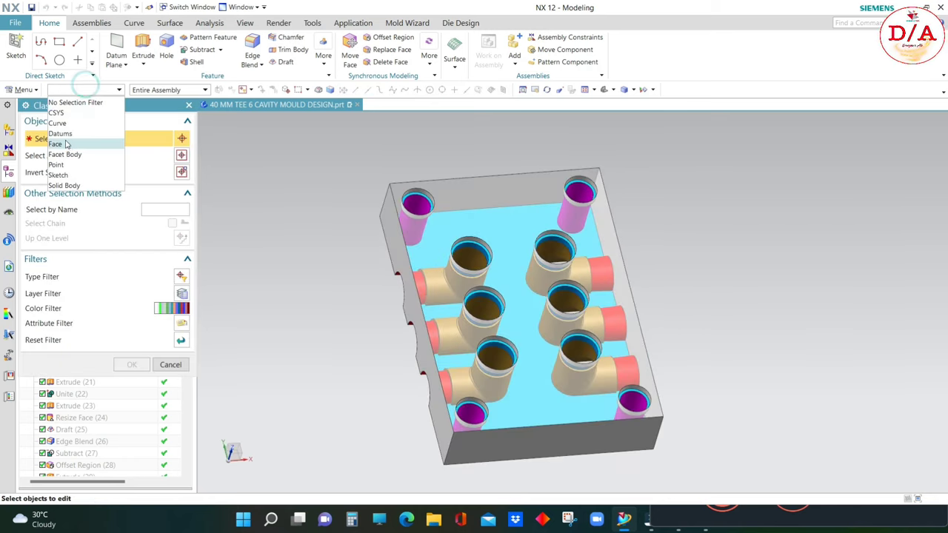
{"action": "left_click", "coordinate": [61, 141]}
{"action": "scroll", "coordinate": [444, 232], "scroll_direction": "up", "scroll_amount": 3}
{"action": "left_click", "coordinate": [405, 214]}
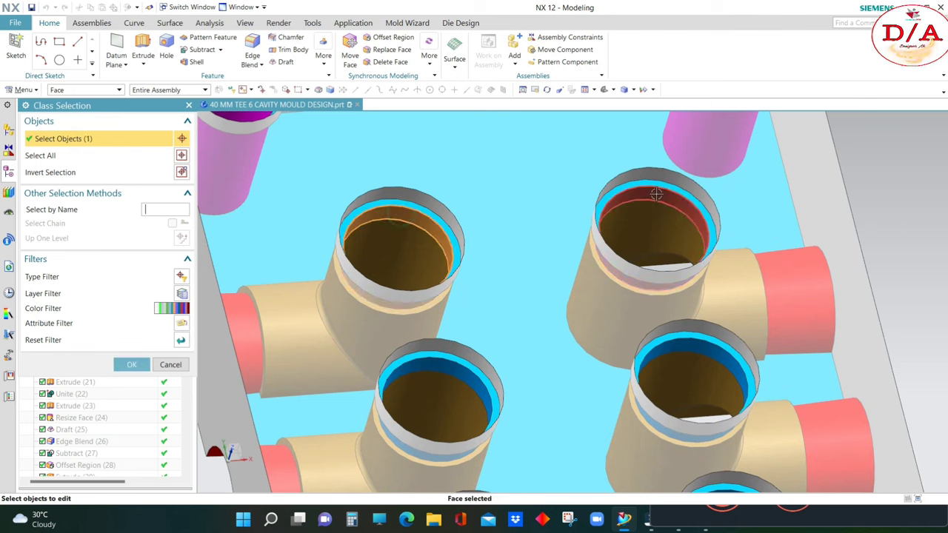
{"action": "left_click", "coordinate": [655, 198]}
{"action": "scroll", "coordinate": [655, 222], "scroll_direction": "down", "scroll_amount": 2}
{"action": "scroll", "coordinate": [652, 282], "scroll_direction": "up", "scroll_amount": 2}
{"action": "left_click", "coordinate": [648, 291]}
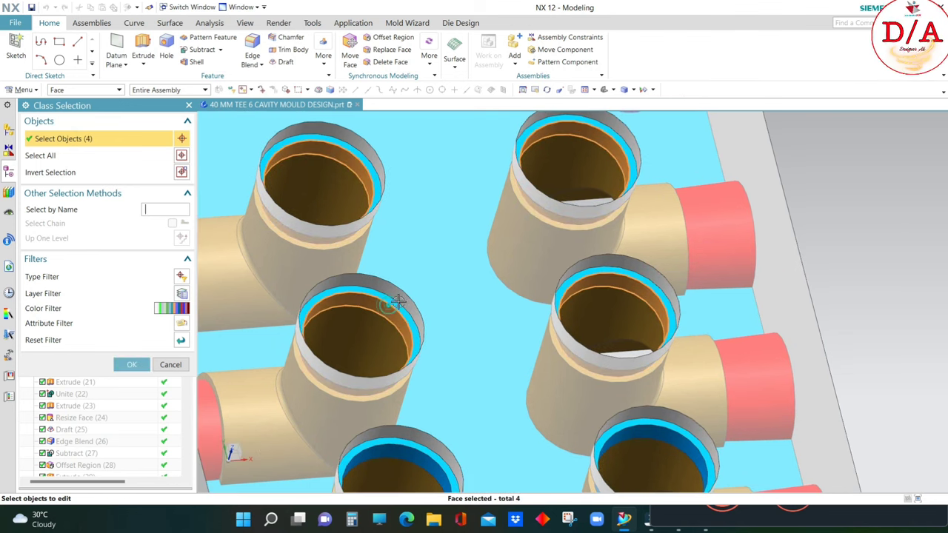
{"action": "scroll", "coordinate": [399, 302], "scroll_direction": "down", "scroll_amount": 3}
{"action": "scroll", "coordinate": [385, 338], "scroll_direction": "up", "scroll_amount": 2}
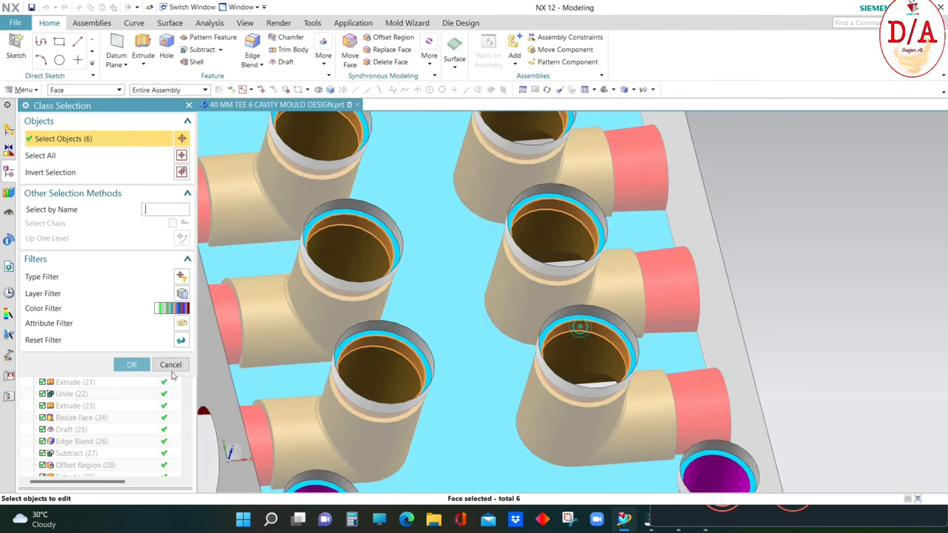
{"action": "left_click", "coordinate": [131, 362]}
{"action": "left_click", "coordinate": [171, 177]}
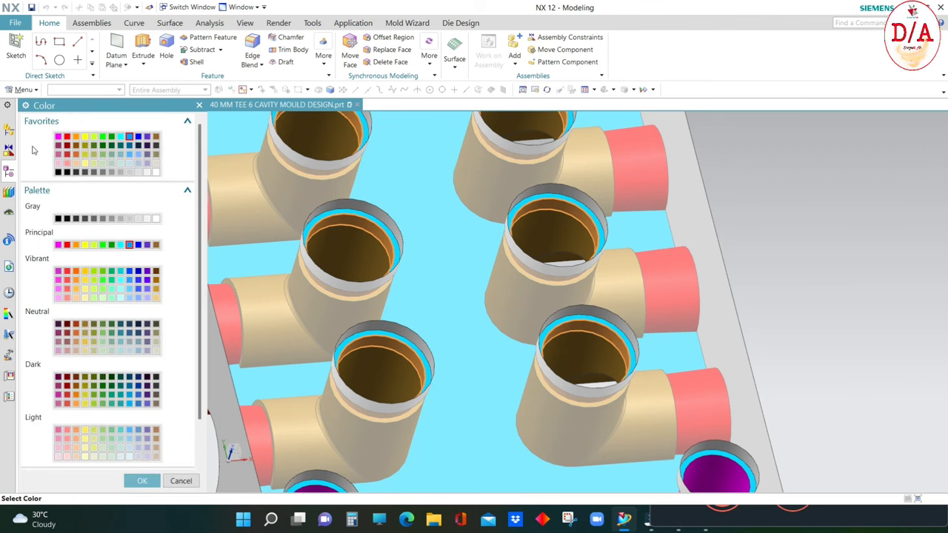
{"action": "left_click", "coordinate": [128, 482]}
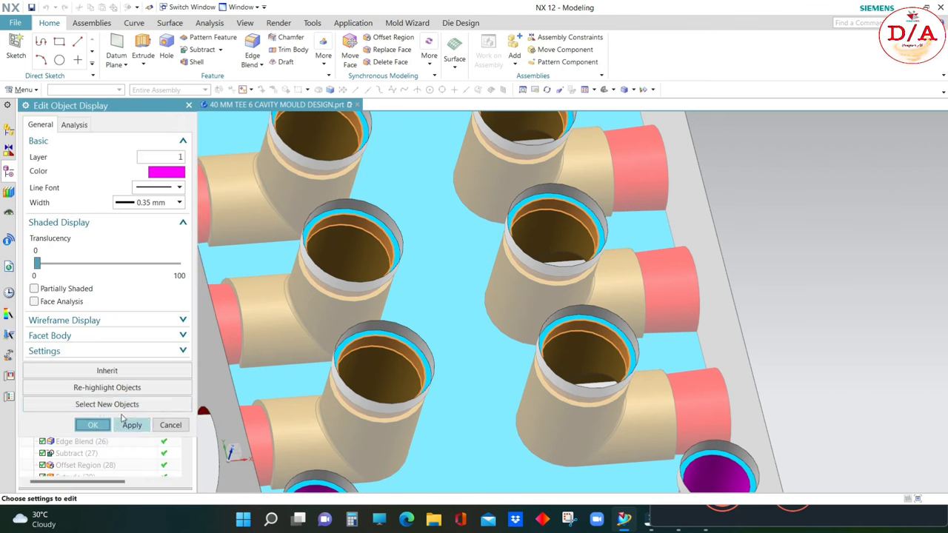
{"action": "left_click", "coordinate": [96, 482]}
- Orbit around the block, then show all hidden mould base plates
{"action": "key", "text": "Home"}
{"action": "scroll", "coordinate": [690, 265], "scroll_direction": "up", "scroll_amount": 3}
{"action": "middle_click_drag", "start_coordinate": [690, 264], "coordinate": [542, 303]}
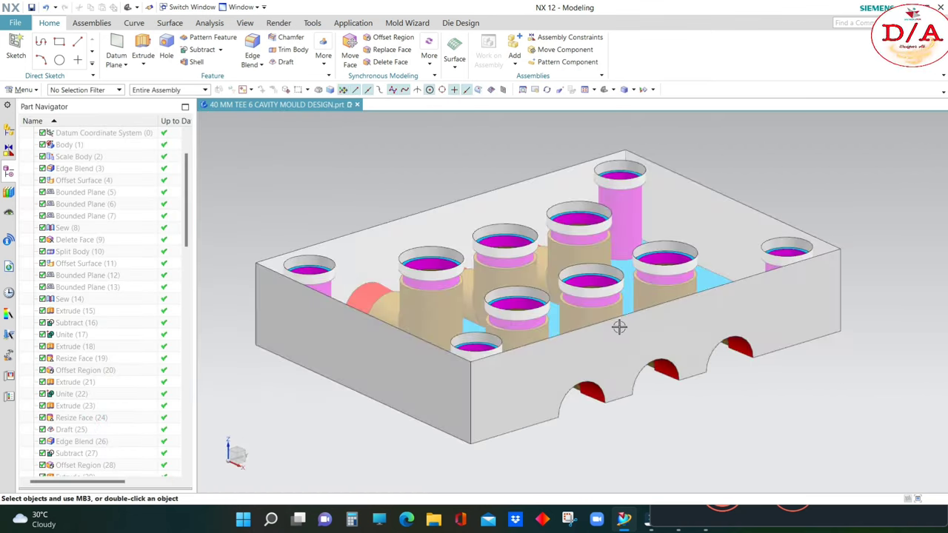
{"action": "scroll", "coordinate": [542, 302], "scroll_direction": "down", "scroll_amount": 3}
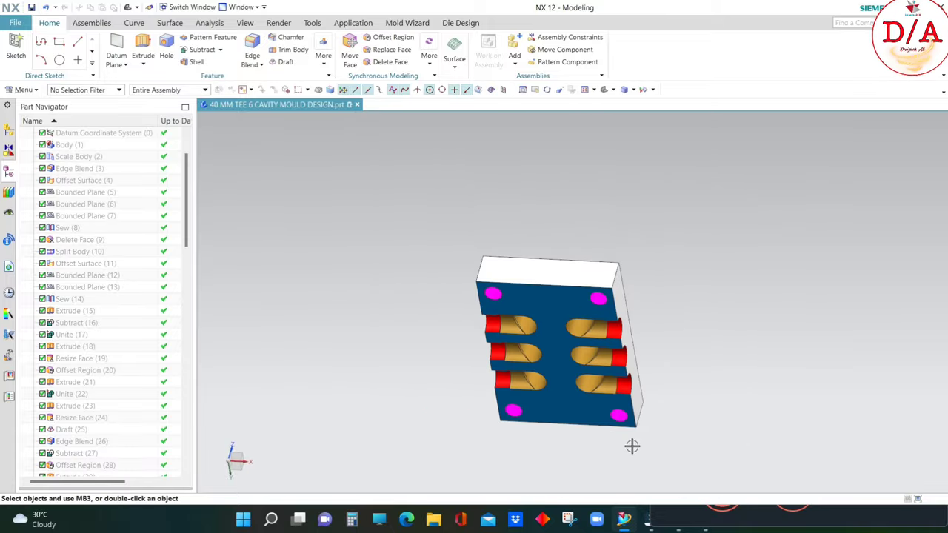
{"action": "middle_click_drag", "start_coordinate": [630, 447], "coordinate": [608, 370]}
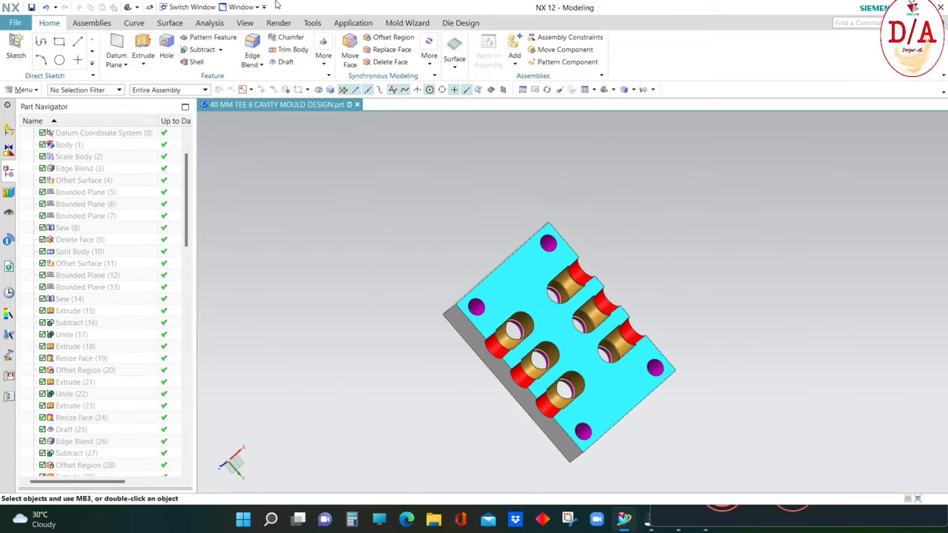
{"action": "mouse_move", "coordinate": [687, 285]}
{"action": "middle_mouse_down"}
{"action": "mouse_move", "coordinate": [677, 267]}
{"action": "mouse_move", "coordinate": [704, 311]}
{"action": "mouse_move", "coordinate": [804, 196]}
{"action": "mouse_move", "coordinate": [422, 235]}
{"action": "middle_mouse_up"}
{"action": "key", "text": "ctrl+shift+u"}
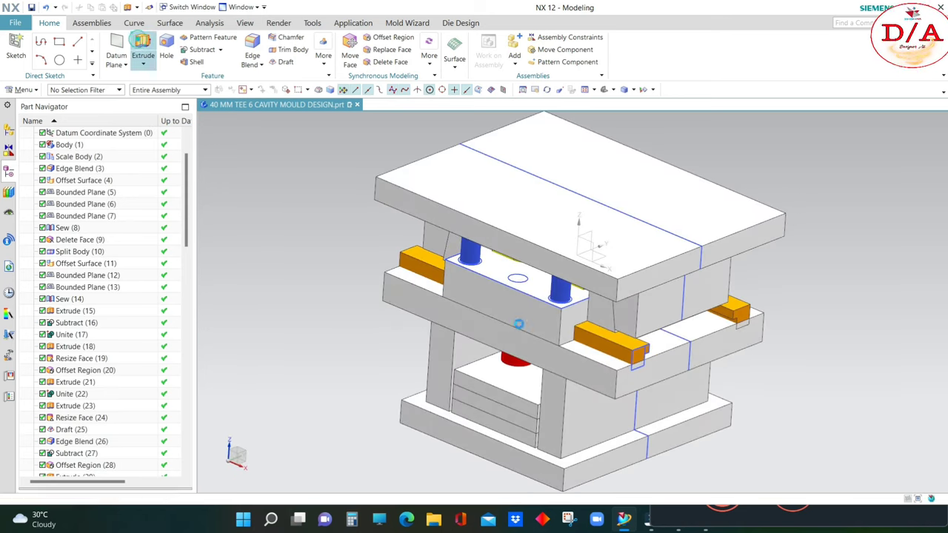
- Extrude the two plate-face circles 36 mm symmetrically with Boolean None
{"action": "key", "text": "x"}
{"action": "scroll", "coordinate": [493, 268], "scroll_direction": "up", "scroll_amount": 3}
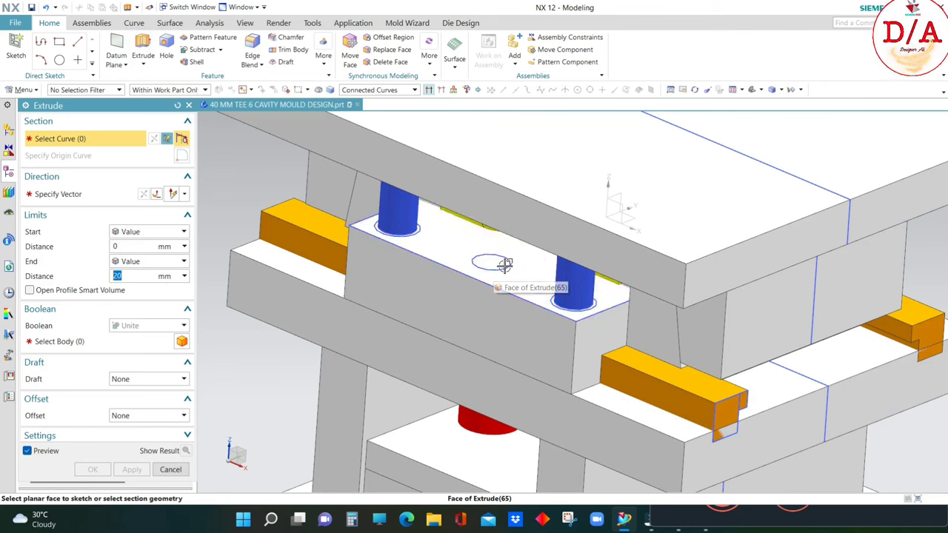
{"action": "left_click", "coordinate": [508, 265]}
{"action": "mouse_move", "coordinate": [493, 271]}
{"action": "middle_mouse_down"}
{"action": "mouse_move", "coordinate": [546, 281]}
{"action": "mouse_move", "coordinate": [502, 313]}
{"action": "mouse_move", "coordinate": [694, 208]}
{"action": "middle_mouse_up"}
{"action": "left_click", "coordinate": [694, 209]}
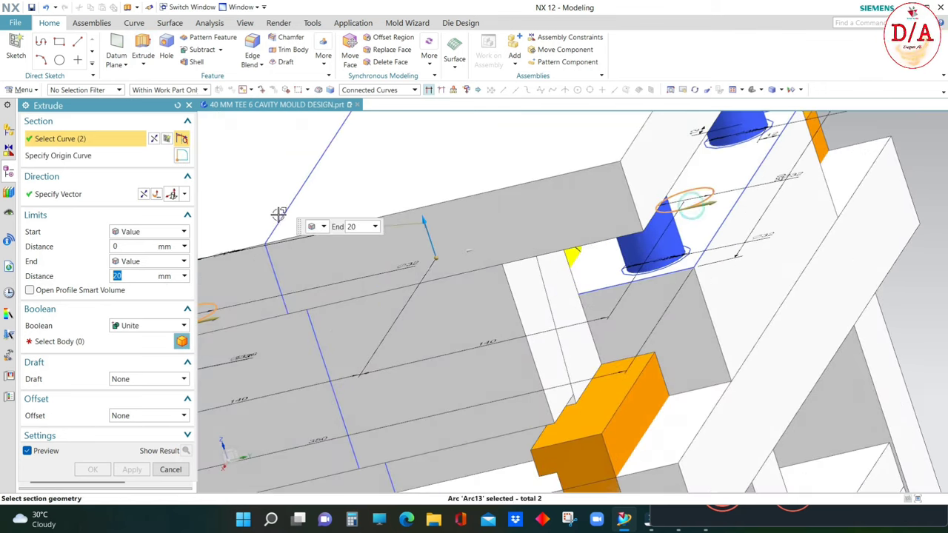
{"action": "type", "text": "36"}
{"action": "left_click", "coordinate": [141, 263]}
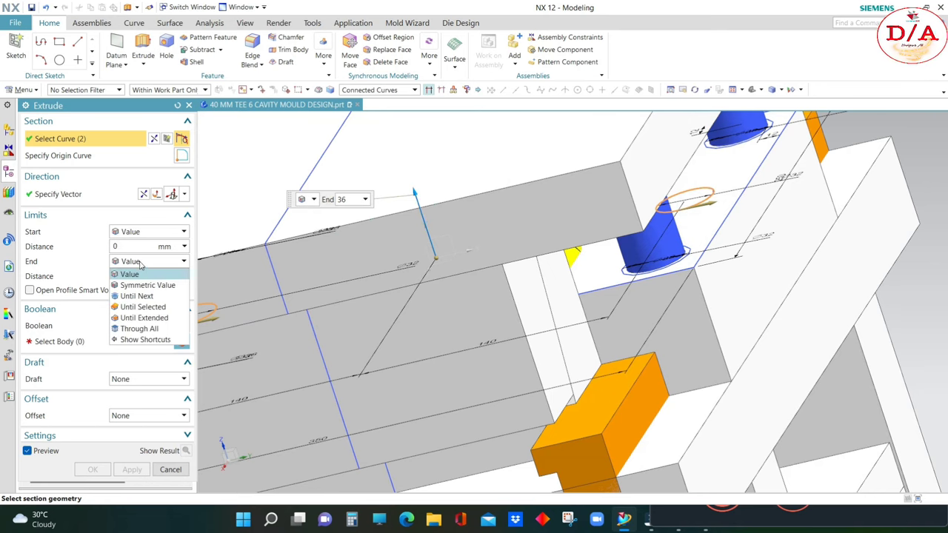
{"action": "left_click", "coordinate": [148, 285]}
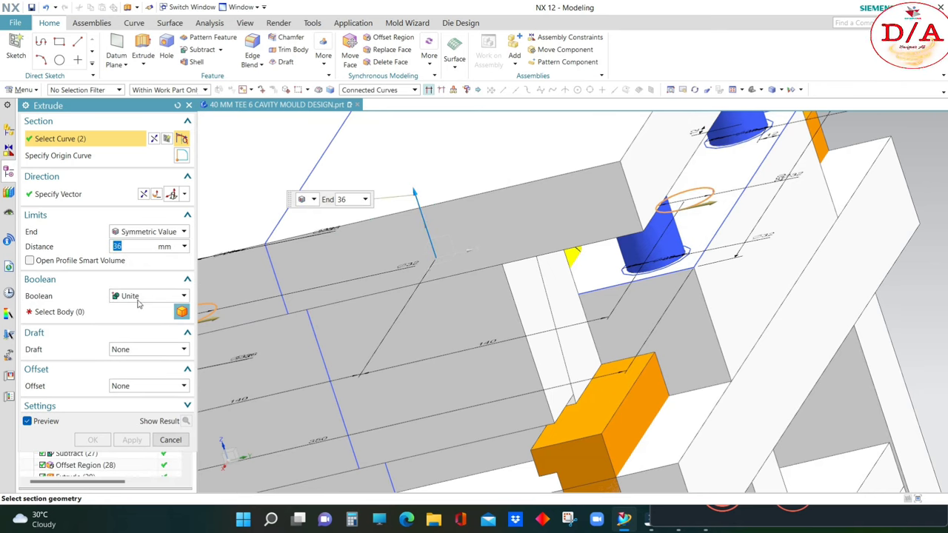
{"action": "left_click", "coordinate": [137, 297]}
{"action": "left_click", "coordinate": [130, 309]}
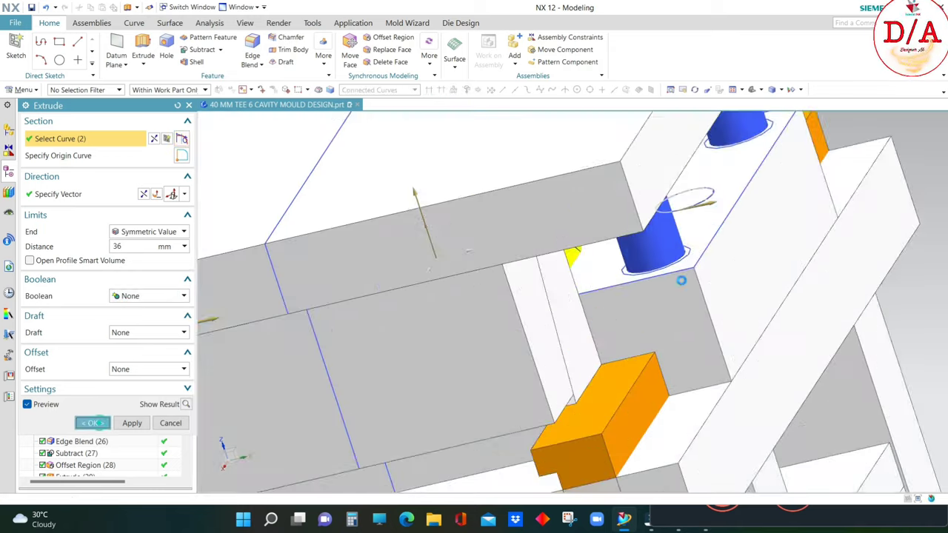
{"action": "left_click", "coordinate": [92, 440]}
{"action": "middle_click_drag", "start_coordinate": [518, 296], "coordinate": [670, 278]}
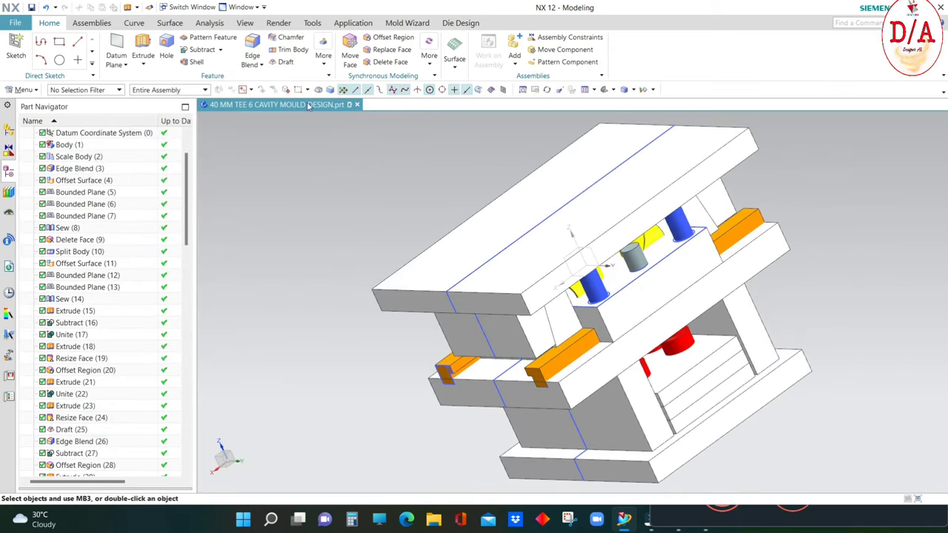
- Hide the mould base plates, leaving only the cavity plate and cylinders
{"action": "key", "text": "ctrl+shift+i"}
{"action": "scroll", "coordinate": [529, 264], "scroll_direction": "up", "scroll_amount": 3}
{"action": "mouse_move", "coordinate": [528, 264]}
{"action": "middle_mouse_down"}
{"action": "mouse_move", "coordinate": [603, 206]}
{"action": "mouse_move", "coordinate": [613, 262]}
{"action": "middle_mouse_up"}
{"action": "scroll", "coordinate": [602, 205], "scroll_direction": "down", "scroll_amount": 3}
{"action": "scroll", "coordinate": [583, 311], "scroll_direction": "up", "scroll_amount": 3}
{"action": "scroll", "coordinate": [576, 300], "scroll_direction": "down", "scroll_amount": 5}
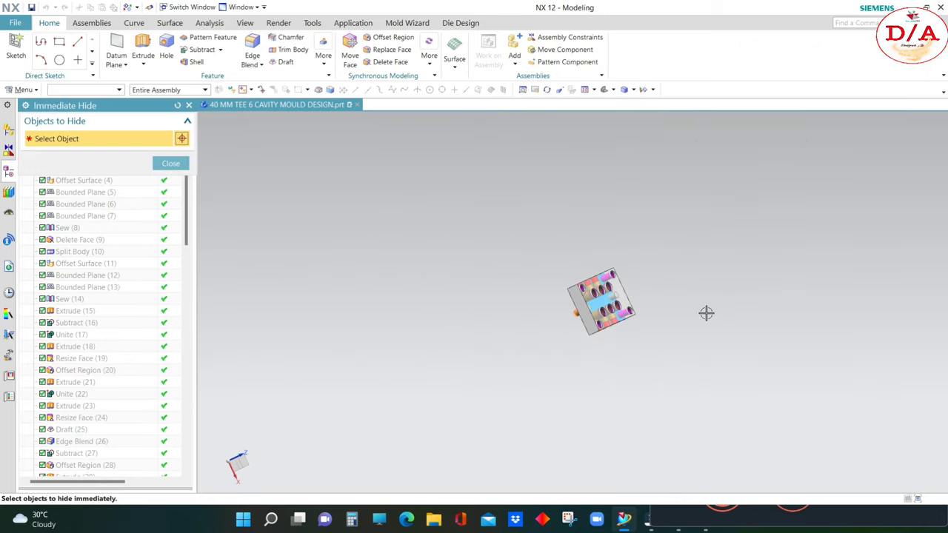
{"action": "mouse_move", "coordinate": [706, 313]}
{"action": "middle_mouse_down"}
{"action": "mouse_move", "coordinate": [681, 251]}
{"action": "mouse_move", "coordinate": [331, 13]}
{"action": "middle_mouse_up"}
{"action": "key", "text": "Escape"}
- Subtract the two cylinders from the cavity plate, keeping the tools, then pick the plate to hide
{"action": "left_click", "coordinate": [196, 51]}
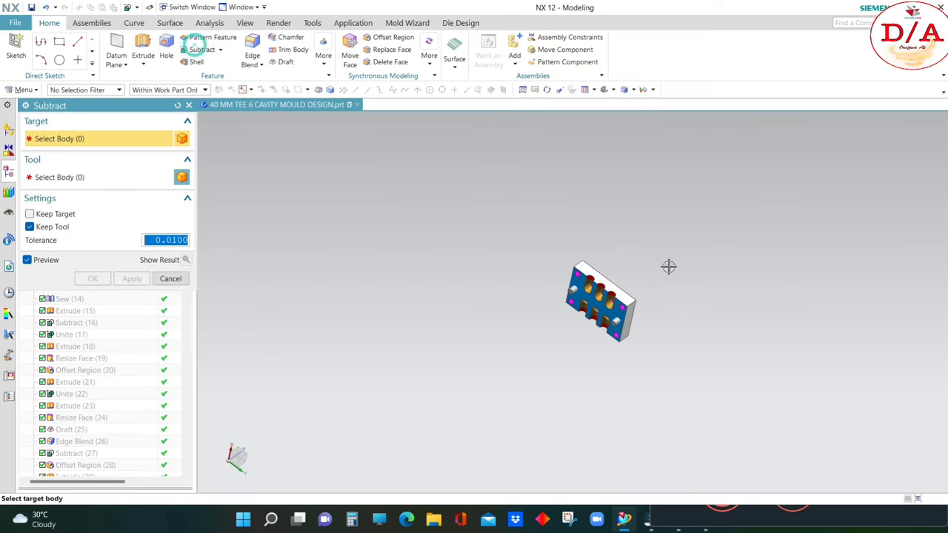
{"action": "middle_click_drag", "start_coordinate": [669, 267], "coordinate": [679, 235]}
{"action": "scroll", "coordinate": [672, 317], "scroll_direction": "up", "scroll_amount": 5}
{"action": "scroll", "coordinate": [523, 307], "scroll_direction": "down", "scroll_amount": 2}
{"action": "left_click", "coordinate": [522, 306]}
{"action": "left_click_drag", "start_coordinate": [392, 227], "coordinate": [630, 459]}
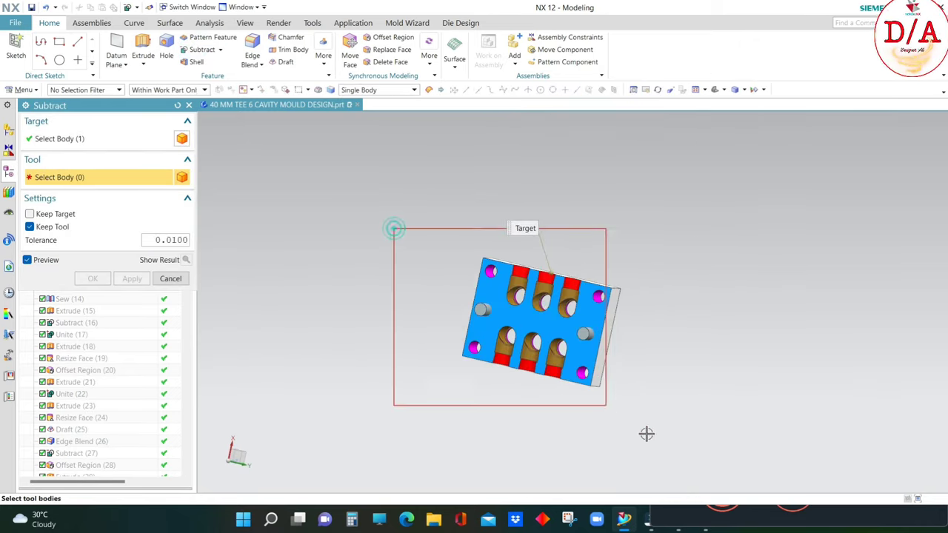
{"action": "left_click", "coordinate": [93, 279]}
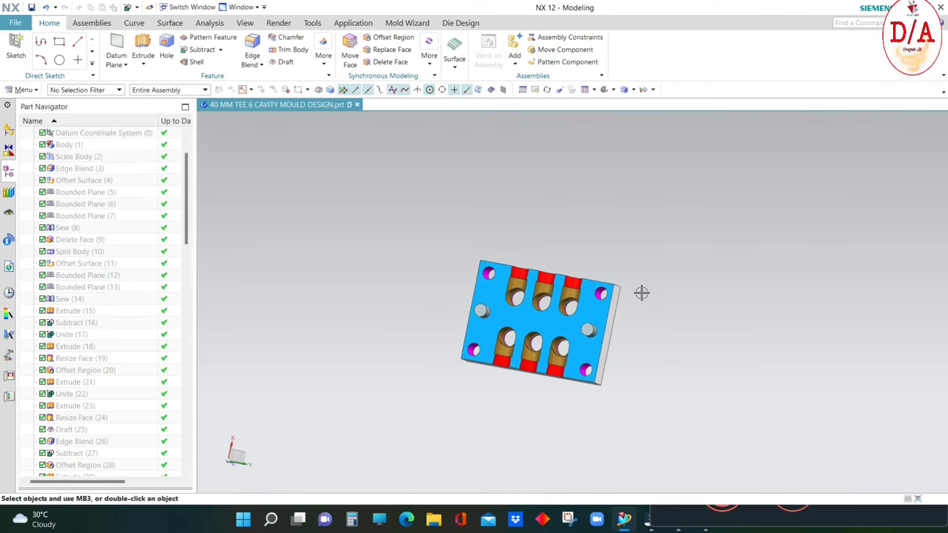
{"action": "key", "text": "ctrl+b"}
{"action": "left_click", "coordinate": [542, 319]}
- Hide the two cylinder bodies so only the cavity plate remains visible
{"action": "left_click", "coordinate": [182, 172]}
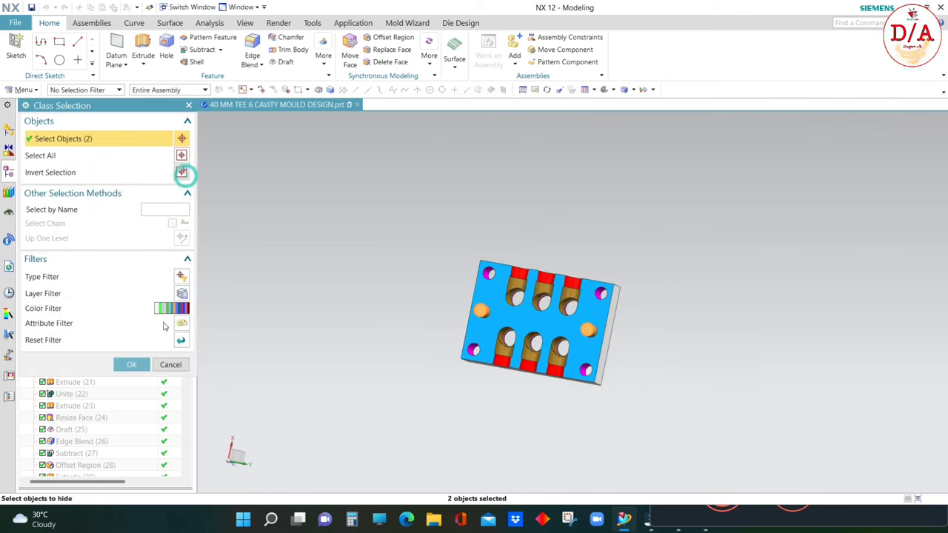
{"action": "left_click", "coordinate": [134, 362]}
{"action": "middle_click_drag", "start_coordinate": [807, 281], "coordinate": [832, 303]}
- Colour the inner faces of two new holes magenta using Ctrl+J with the Face filter
{"action": "key", "text": "ctrl+j"}
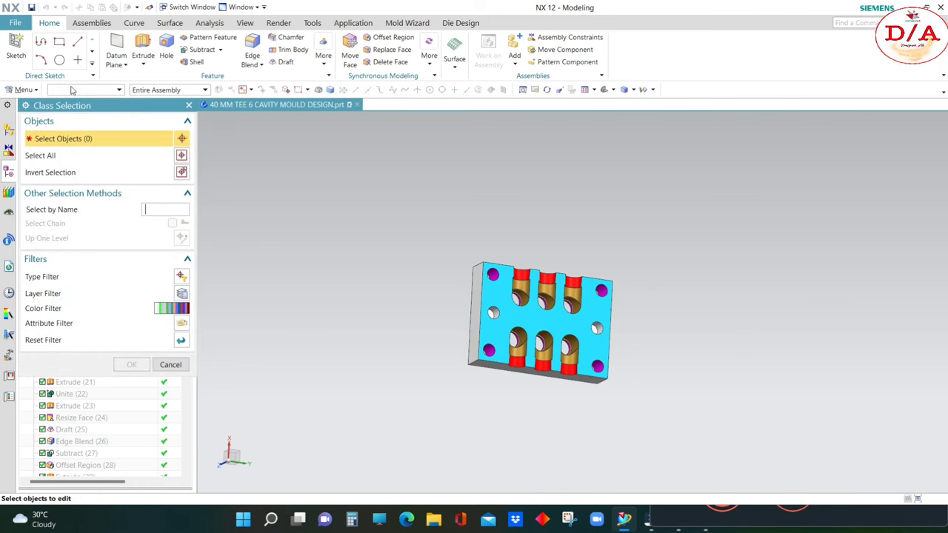
{"action": "left_click", "coordinate": [95, 90]}
{"action": "left_click", "coordinate": [74, 148]}
{"action": "middle_click_drag", "start_coordinate": [571, 339], "coordinate": [474, 317]}
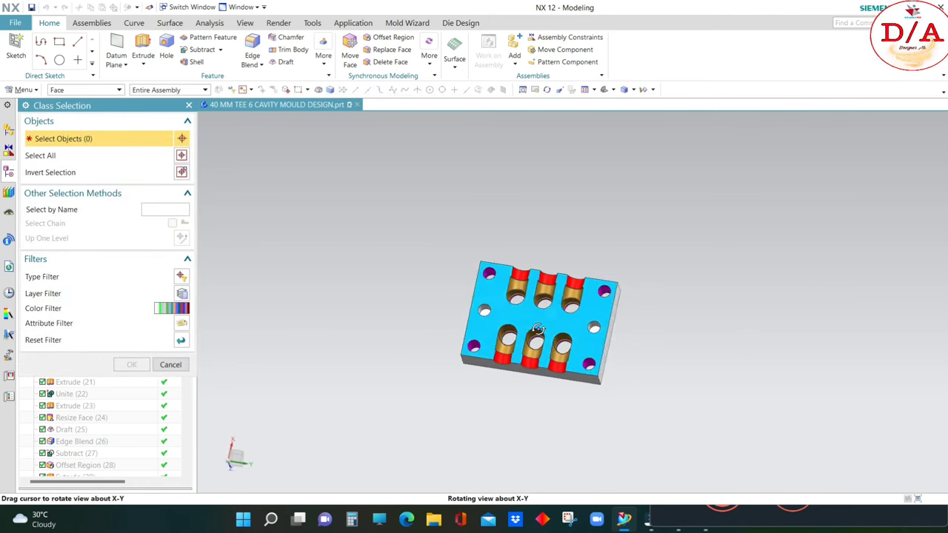
{"action": "scroll", "coordinate": [474, 317], "scroll_direction": "up", "scroll_amount": 5}
{"action": "left_click", "coordinate": [497, 289]}
{"action": "scroll", "coordinate": [685, 330], "scroll_direction": "down", "scroll_amount": 5}
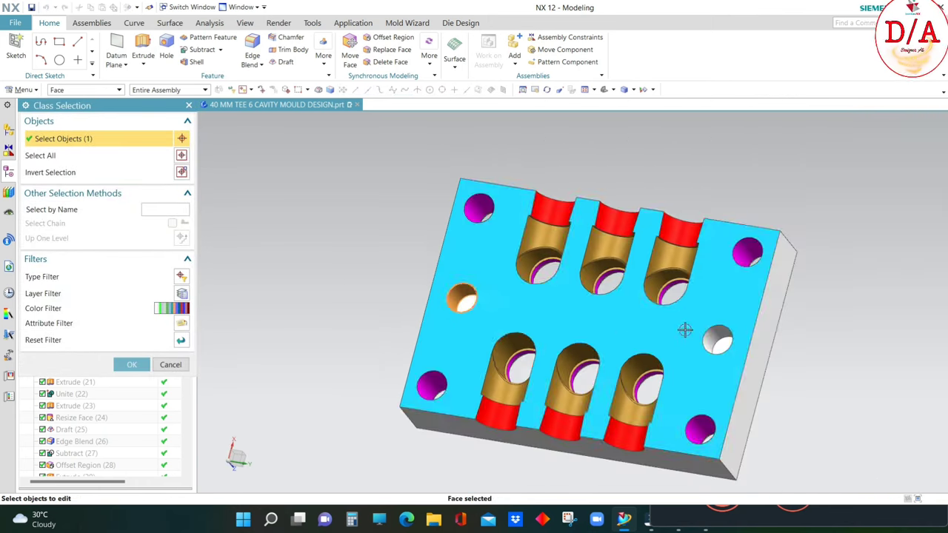
{"action": "scroll", "coordinate": [719, 337], "scroll_direction": "up", "scroll_amount": 5}
{"action": "left_click", "coordinate": [719, 337]}
{"action": "scroll", "coordinate": [719, 337], "scroll_direction": "down", "scroll_amount": 5}
{"action": "left_click", "coordinate": [133, 365]}
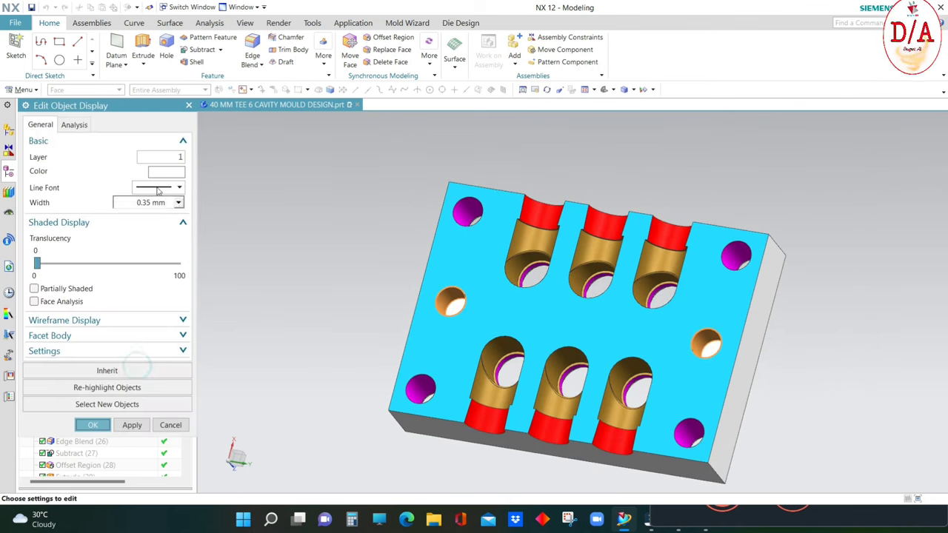
{"action": "left_click", "coordinate": [166, 172]}
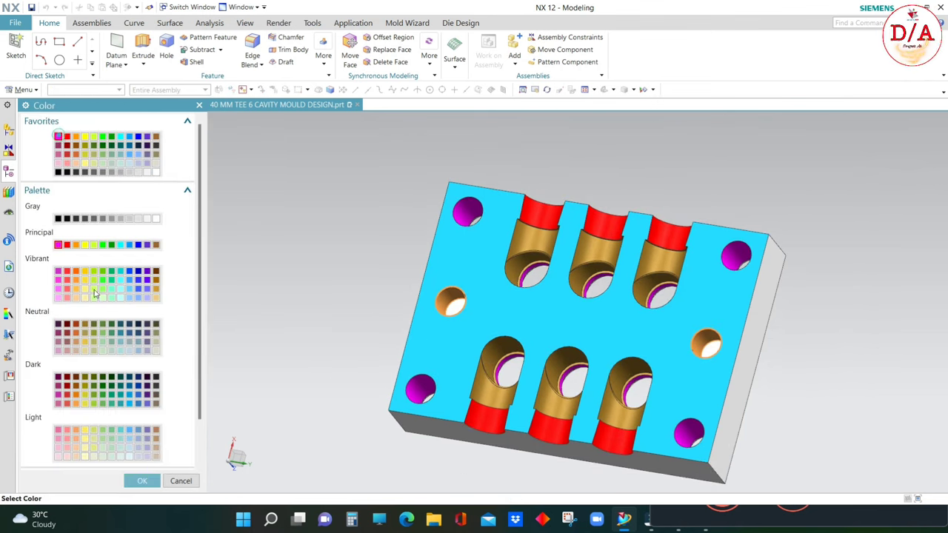
{"action": "left_click", "coordinate": [135, 478]}
{"action": "left_click", "coordinate": [133, 424]}
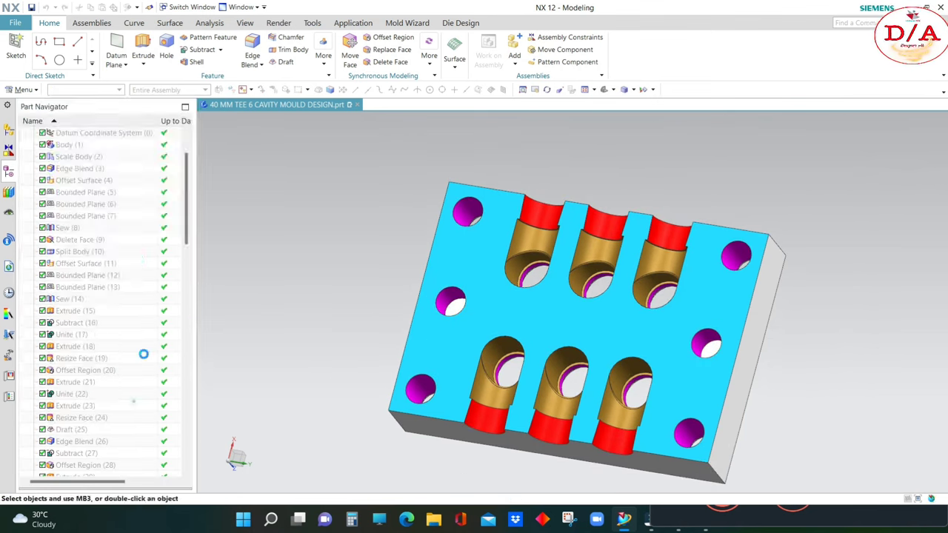
- Recolour the two mid-side hole faces magenta to match the corner holes
{"action": "left_click", "coordinate": [76, 89]}
{"action": "left_click", "coordinate": [60, 145]}
{"action": "scroll", "coordinate": [528, 305], "scroll_direction": "up", "scroll_amount": 3}
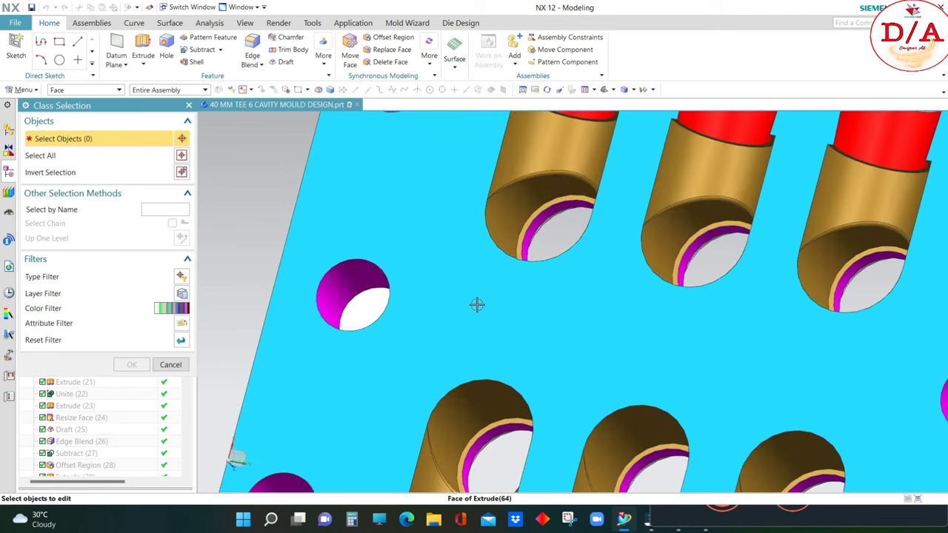
{"action": "left_click", "coordinate": [382, 303]}
{"action": "scroll", "coordinate": [644, 345], "scroll_direction": "down", "scroll_amount": 3}
{"action": "scroll", "coordinate": [715, 360], "scroll_direction": "up", "scroll_amount": 3}
{"action": "left_click", "coordinate": [715, 360]}
{"action": "scroll", "coordinate": [713, 361], "scroll_direction": "down", "scroll_amount": 3}
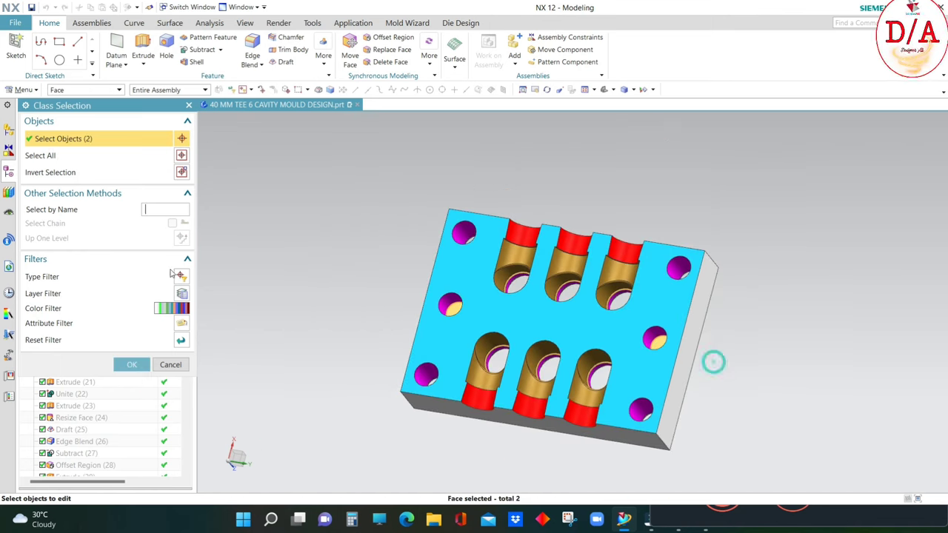
{"action": "left_click", "coordinate": [132, 364]}
{"action": "left_click", "coordinate": [159, 173]}
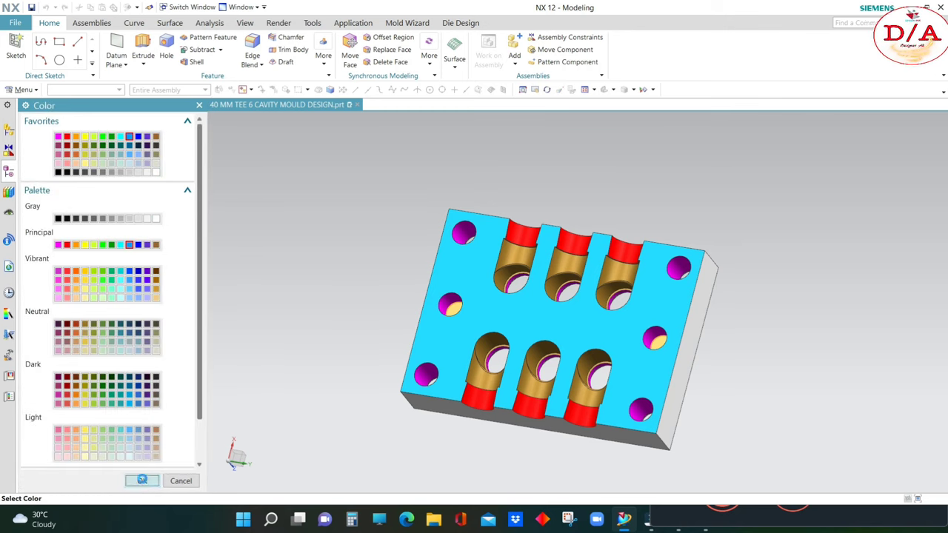
{"action": "left_click", "coordinate": [93, 426]}
{"action": "middle_click_drag", "start_coordinate": [621, 348], "coordinate": [633, 389]}
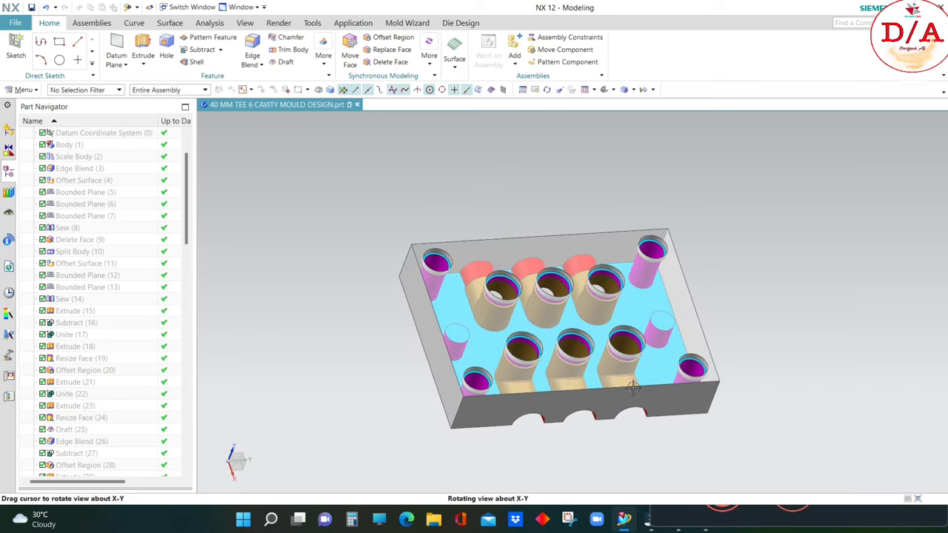
- Sketch a 280 mm line on the plate's top face from the left to the right hole centre
{"action": "key", "text": "F8"}
{"action": "left_click", "coordinate": [670, 281]}
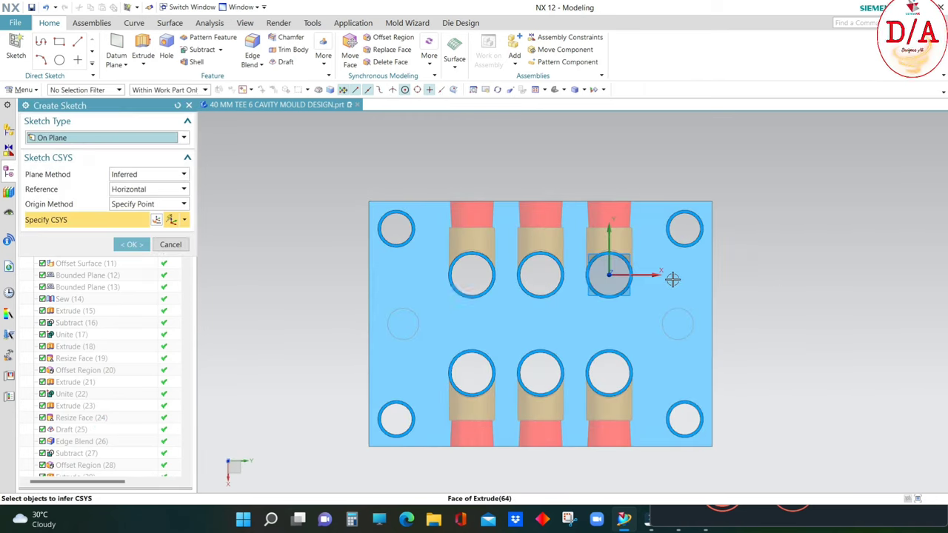
{"action": "left_click", "coordinate": [130, 244]}
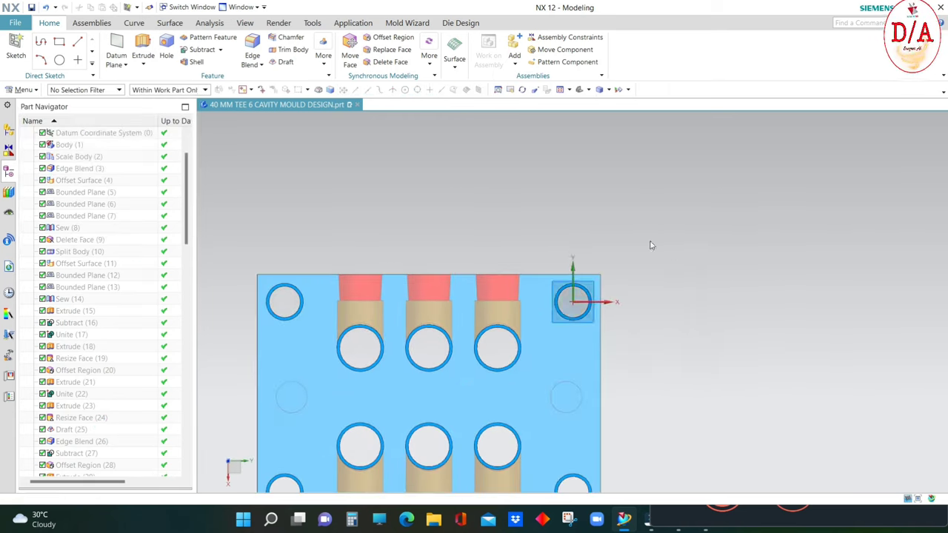
{"action": "scroll", "coordinate": [377, 337], "scroll_direction": "up", "scroll_amount": 1}
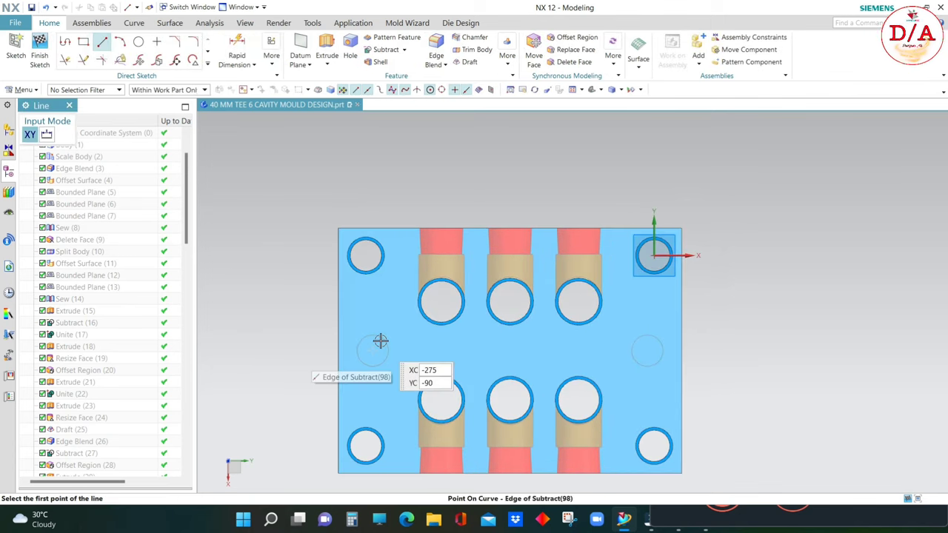
{"action": "left_click", "coordinate": [374, 350]}
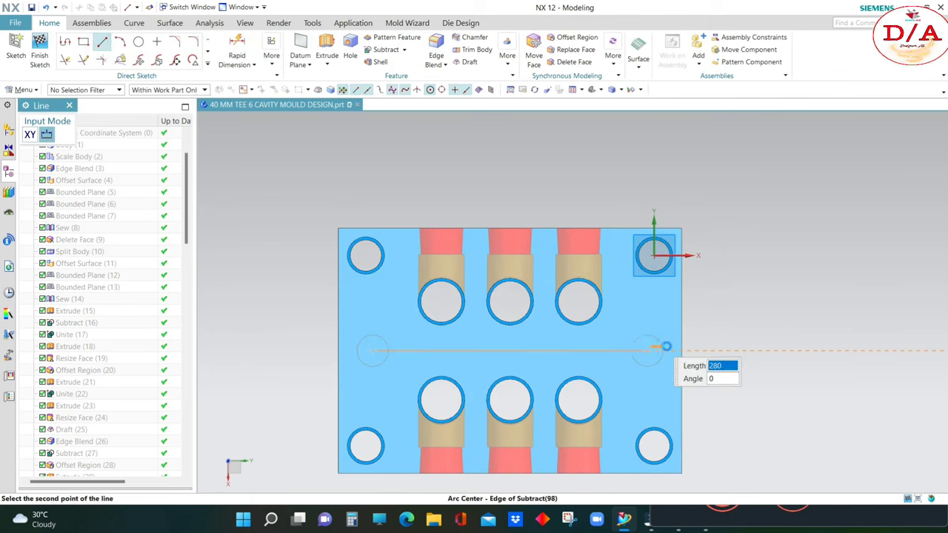
{"action": "left_click", "coordinate": [666, 346]}
{"action": "key", "text": "Escape"}
{"action": "scroll", "coordinate": [570, 274], "scroll_direction": "down", "scroll_amount": 3}
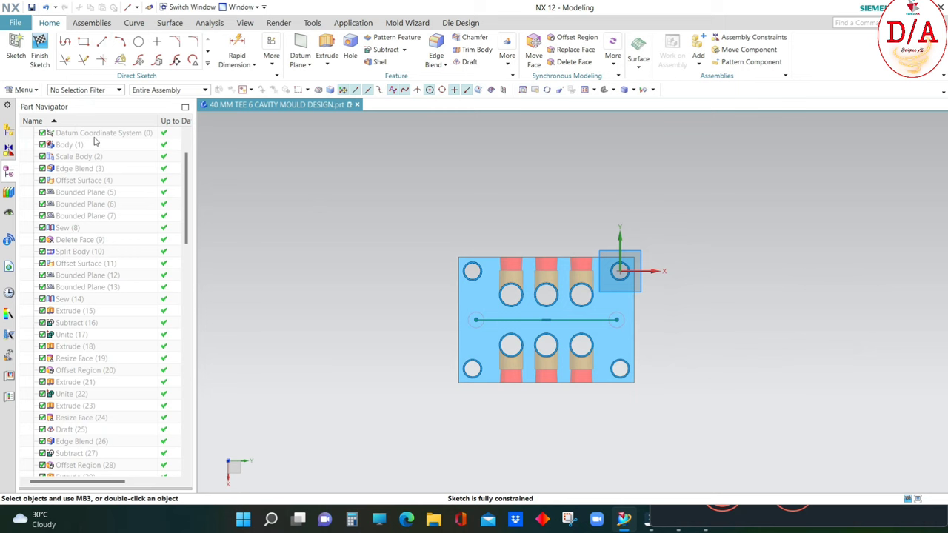
{"action": "left_click", "coordinate": [39, 44]}
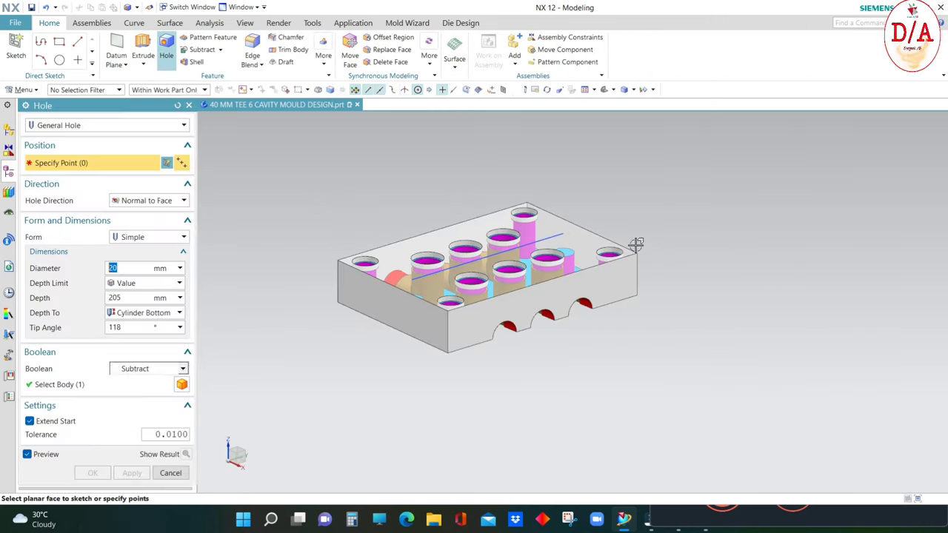
- Cut two counterbored M10 socket-head Hole Series holes at both ends of the sketched line
{"action": "middle_click_drag", "start_coordinate": [635, 243], "coordinate": [534, 252]}
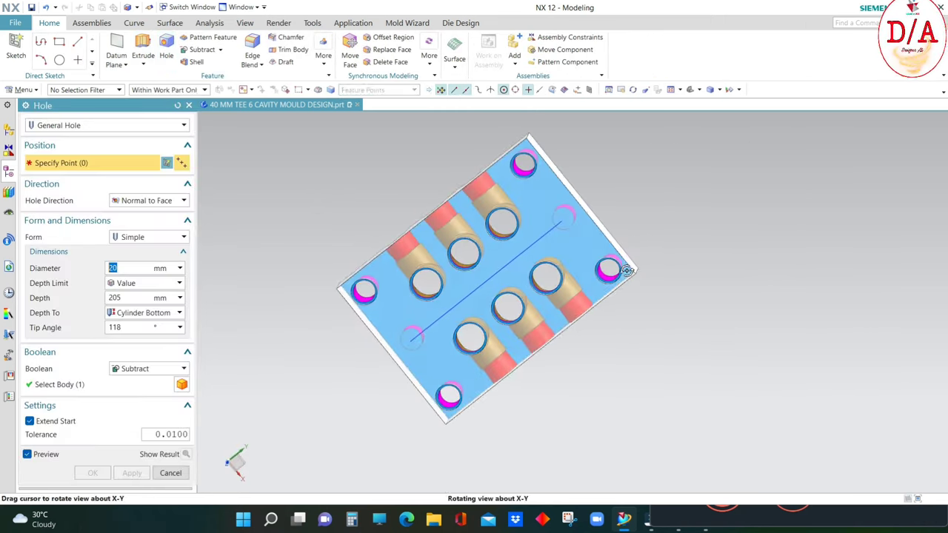
{"action": "left_click", "coordinate": [111, 125]}
{"action": "left_click", "coordinate": [74, 181]}
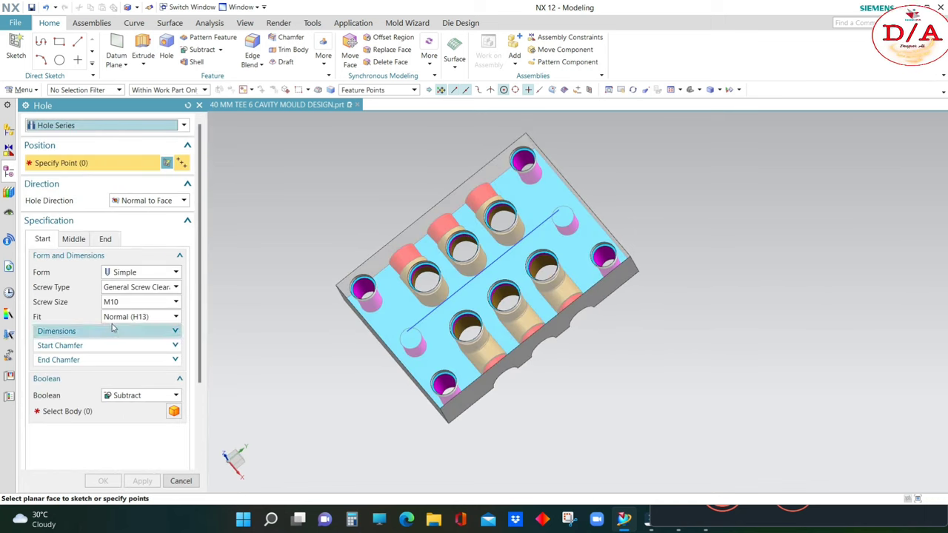
{"action": "left_click", "coordinate": [422, 271]}
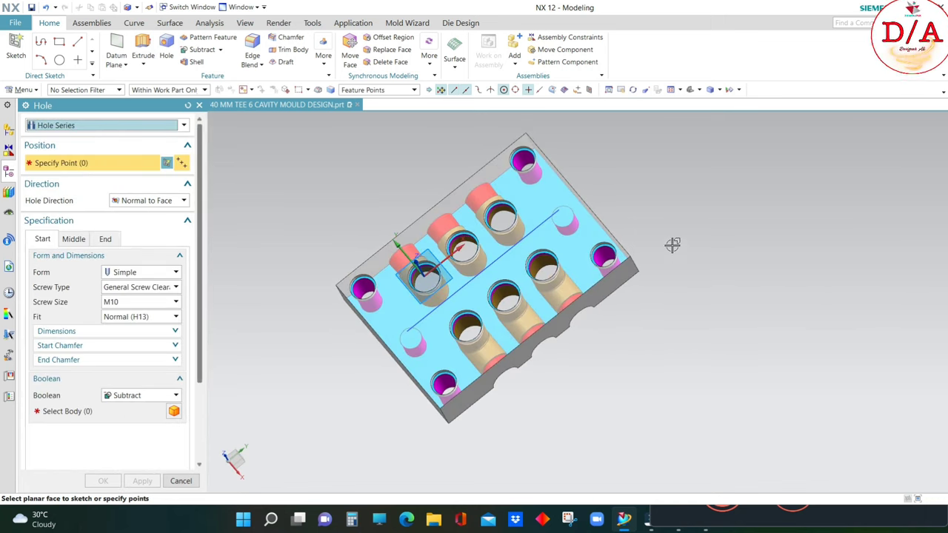
{"action": "left_click", "coordinate": [560, 212]}
{"action": "scroll", "coordinate": [414, 331], "scroll_direction": "up", "scroll_amount": 4}
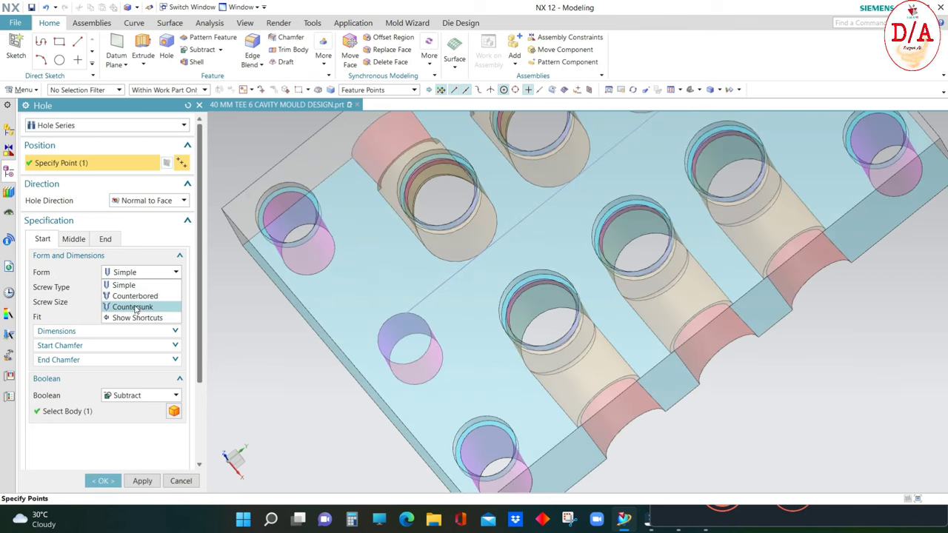
{"action": "left_click", "coordinate": [135, 296]}
{"action": "scroll", "coordinate": [494, 307], "scroll_direction": "down", "scroll_amount": 2}
{"action": "scroll", "coordinate": [460, 313], "scroll_direction": "down", "scroll_amount": 2}
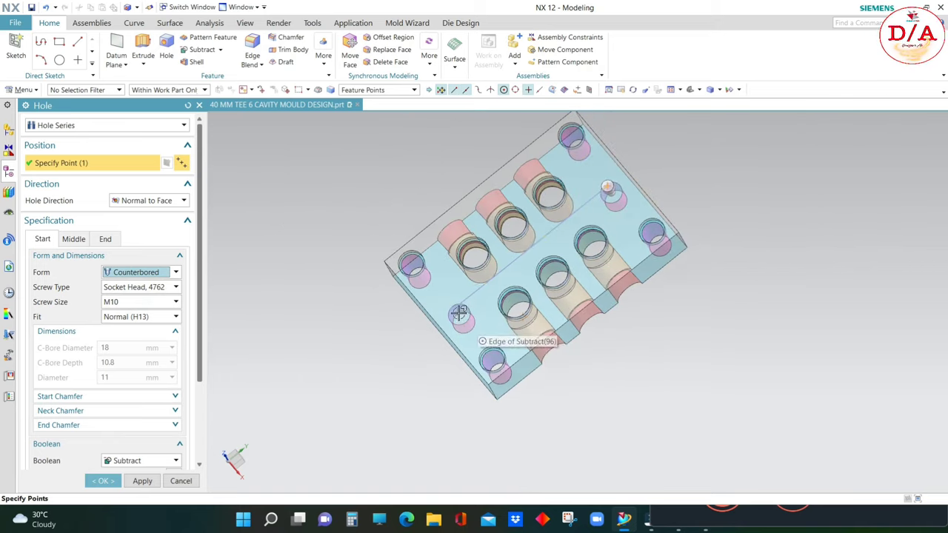
{"action": "left_click", "coordinate": [457, 304]}
{"action": "middle_click_drag", "start_coordinate": [457, 305], "coordinate": [202, 449]}
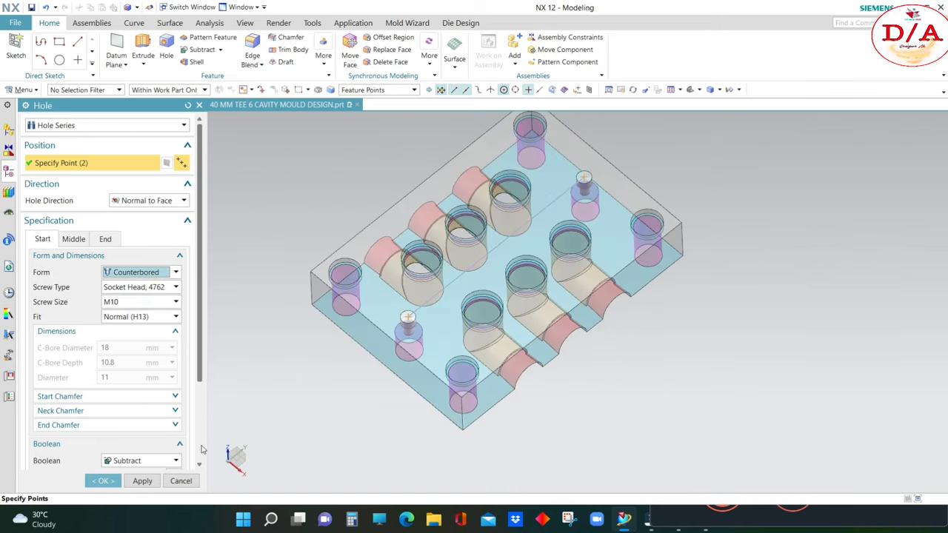
{"action": "left_click", "coordinate": [104, 481]}
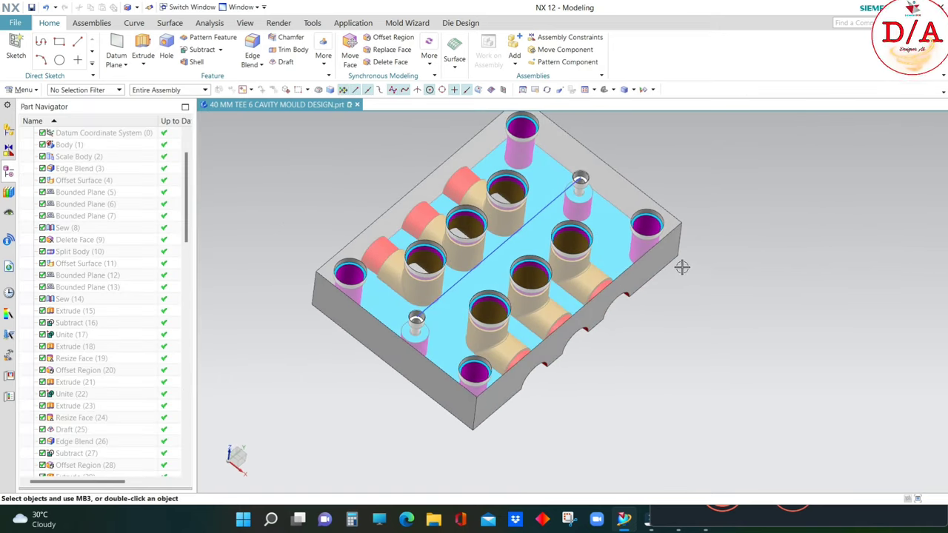
- Colour the two counterbore faces blue
{"action": "key", "text": "ctrl+j"}
{"action": "left_click", "coordinate": [95, 89]}
{"action": "left_click", "coordinate": [56, 144]}
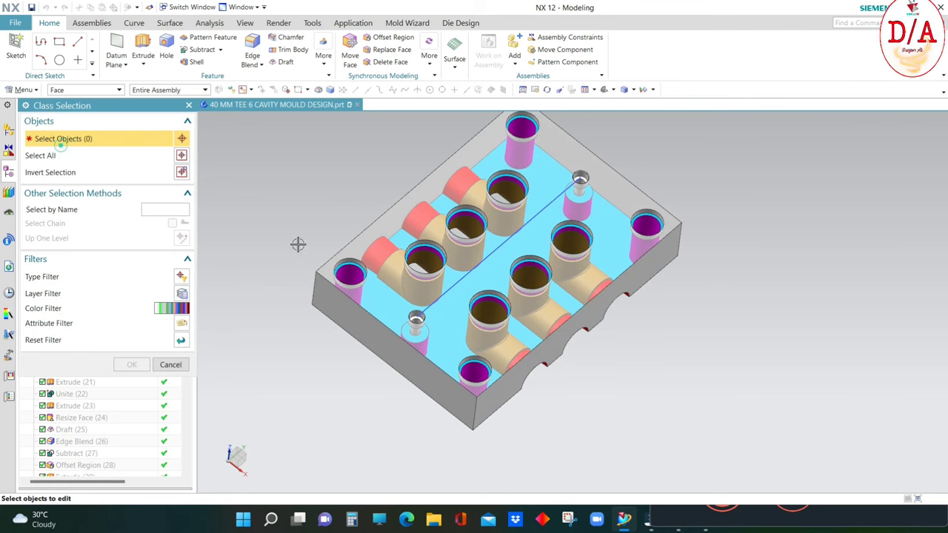
{"action": "scroll", "coordinate": [412, 344], "scroll_direction": "up", "scroll_amount": 3}
{"action": "scroll", "coordinate": [412, 344], "scroll_direction": "up", "scroll_amount": 2}
{"action": "scroll", "coordinate": [412, 348], "scroll_direction": "down", "scroll_amount": 3}
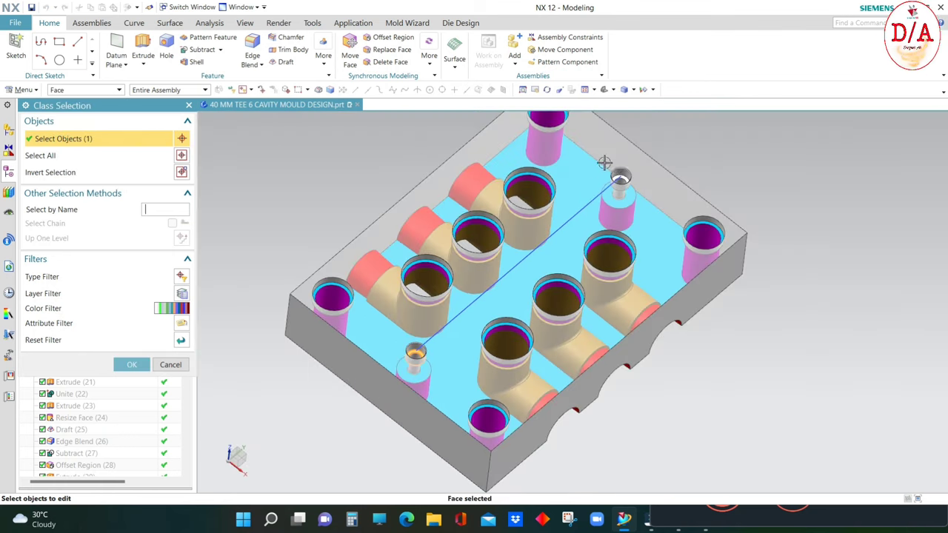
{"action": "scroll", "coordinate": [609, 161], "scroll_direction": "up", "scroll_amount": 3}
{"action": "left_click", "coordinate": [618, 174]}
{"action": "scroll", "coordinate": [622, 178], "scroll_direction": "down", "scroll_amount": 3}
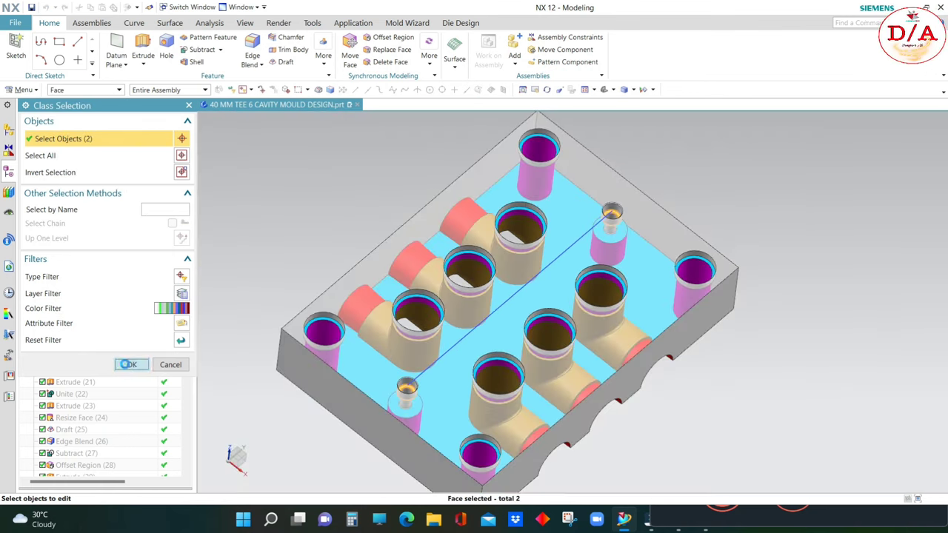
{"action": "left_click", "coordinate": [126, 364]}
{"action": "left_click", "coordinate": [160, 175]}
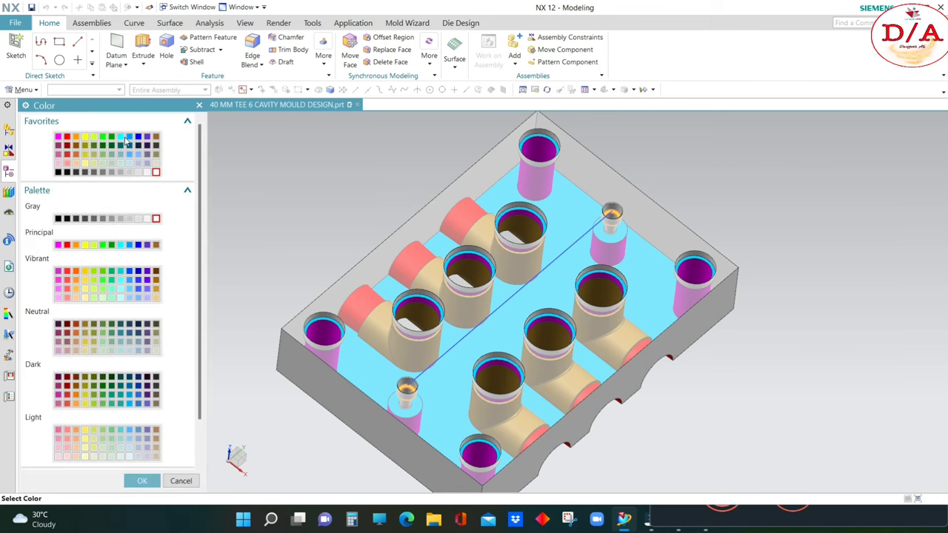
{"action": "left_click", "coordinate": [143, 483]}
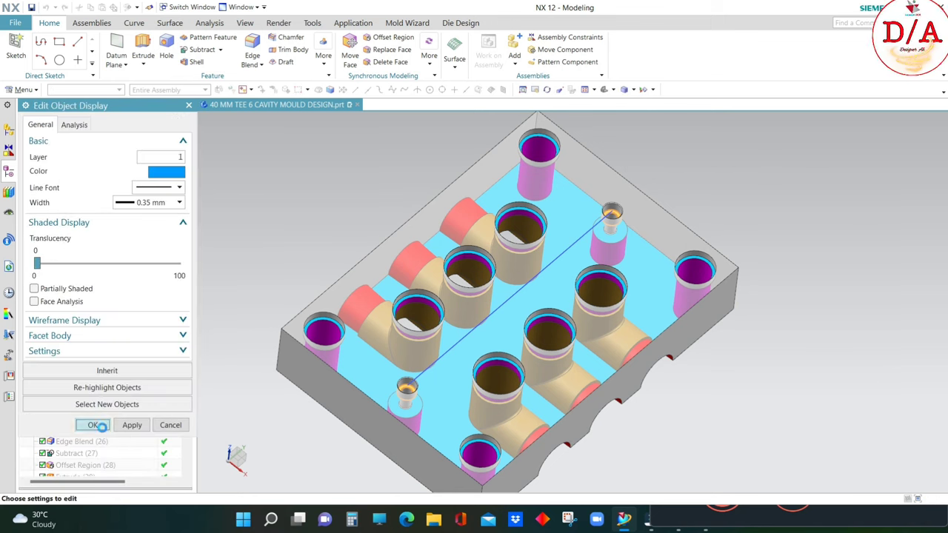
{"action": "left_click", "coordinate": [96, 424]}
{"action": "scroll", "coordinate": [662, 358], "scroll_direction": "down", "scroll_amount": 3}
- Hide everything except the plate body, including the sketch line, and inspect the plate
{"action": "mouse_move", "coordinate": [662, 358]}
{"action": "middle_mouse_down"}
{"action": "mouse_move", "coordinate": [778, 358]}
{"action": "mouse_move", "coordinate": [840, 338]}
{"action": "middle_mouse_up"}
{"action": "key", "text": "ctrl+b"}
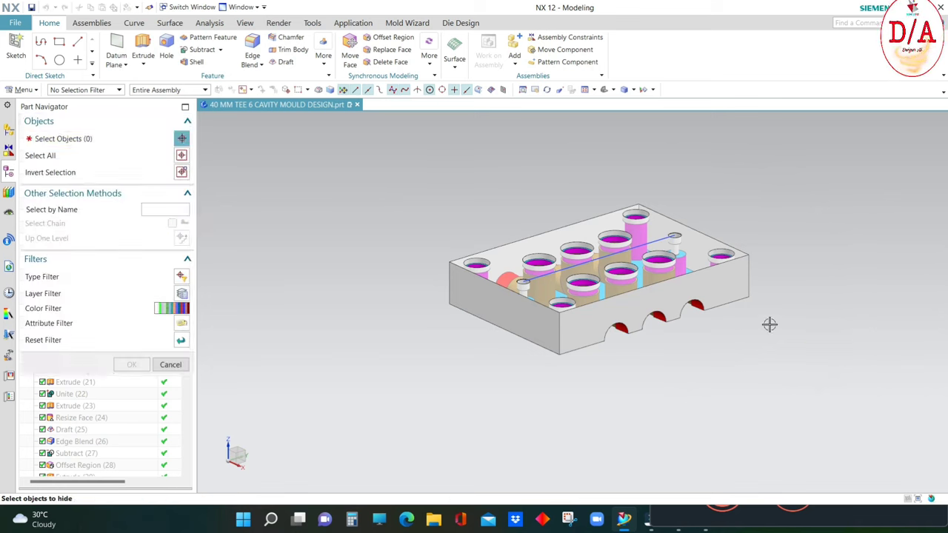
{"action": "left_click", "coordinate": [499, 248]}
{"action": "left_click", "coordinate": [181, 171]}
{"action": "left_click", "coordinate": [131, 364]}
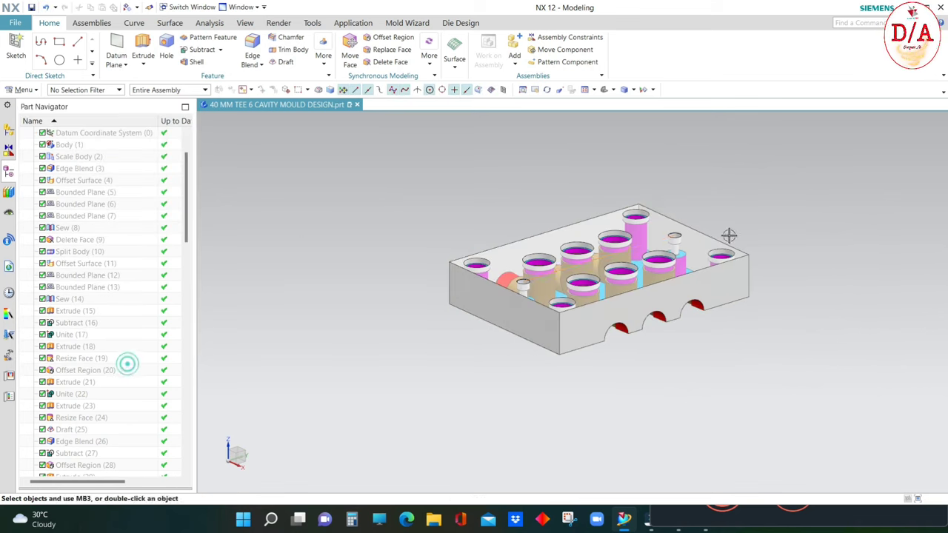
{"action": "mouse_move", "coordinate": [728, 235]}
{"action": "middle_mouse_down"}
{"action": "mouse_move", "coordinate": [757, 299]}
{"action": "mouse_move", "coordinate": [731, 210]}
{"action": "mouse_move", "coordinate": [651, 268]}
{"action": "middle_mouse_up"}
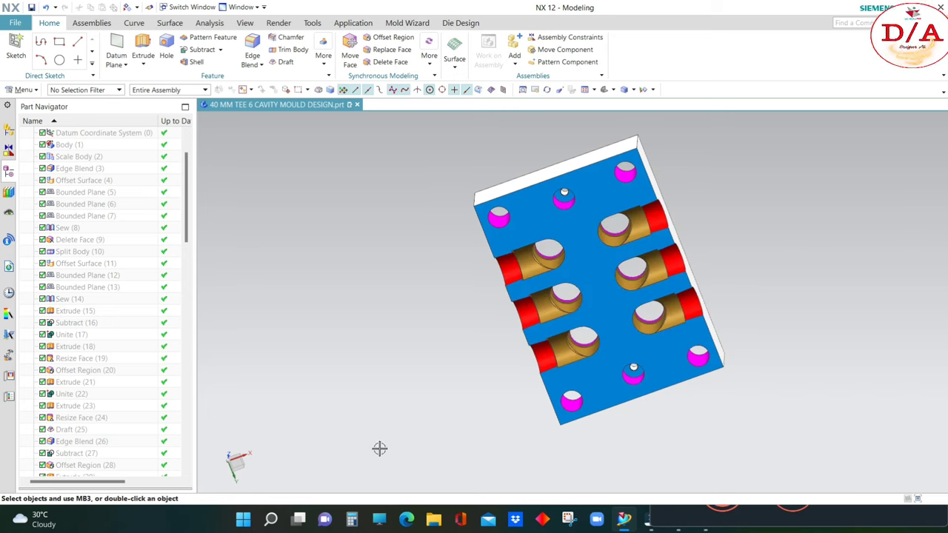
{"action": "middle_click_drag", "start_coordinate": [917, 299], "coordinate": [900, 273]}
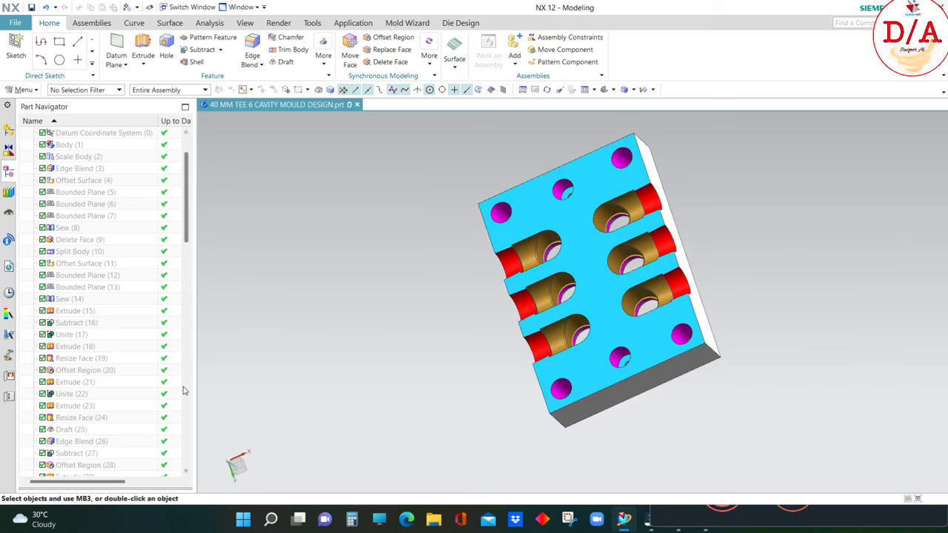
{"action": "key", "text": "F8"}
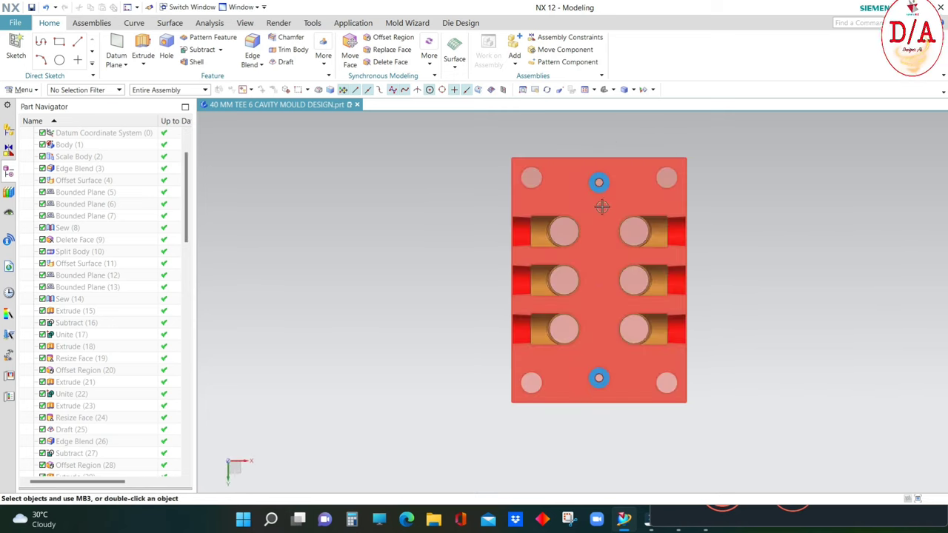
{"action": "mouse_move", "coordinate": [670, 319]}
{"action": "middle_mouse_down"}
{"action": "mouse_move", "coordinate": [753, 260]}
{"action": "mouse_move", "coordinate": [798, 377]}
{"action": "mouse_move", "coordinate": [747, 280]}
{"action": "mouse_move", "coordinate": [645, 271]}
{"action": "mouse_move", "coordinate": [859, 267]}
{"action": "mouse_move", "coordinate": [725, 299]}
{"action": "mouse_move", "coordinate": [844, 273]}
{"action": "middle_mouse_up"}
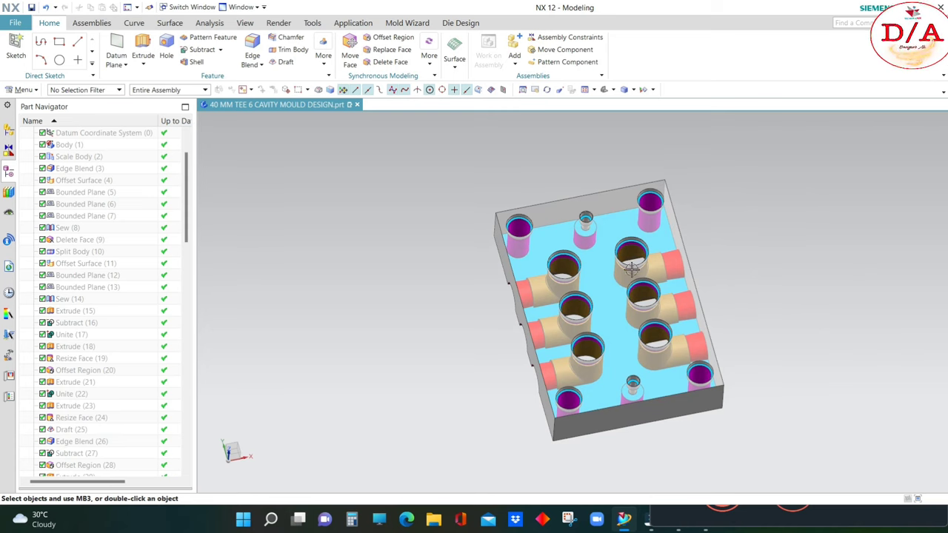
{"action": "middle_click_drag", "start_coordinate": [804, 220], "coordinate": [810, 229]}
{"action": "mouse_move", "coordinate": [749, 286]}
{"action": "middle_mouse_down"}
{"action": "mouse_move", "coordinate": [740, 266]}
{"action": "mouse_move", "coordinate": [787, 318]}
{"action": "middle_mouse_up"}
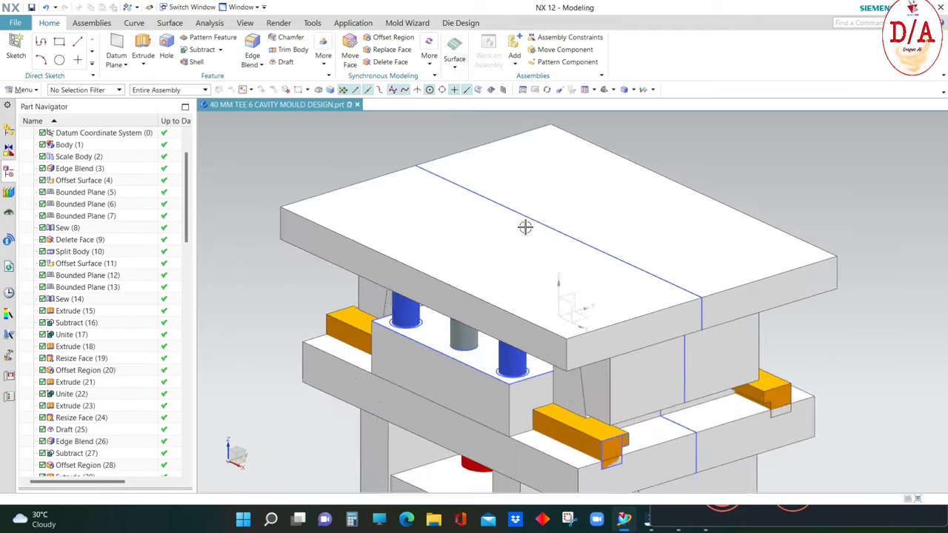
{"action": "mouse_move", "coordinate": [525, 224]}
{"action": "middle_mouse_down"}
{"action": "mouse_move", "coordinate": [886, 241]}
{"action": "mouse_move", "coordinate": [884, 206]}
{"action": "mouse_move", "coordinate": [883, 228]}
{"action": "middle_mouse_up"}
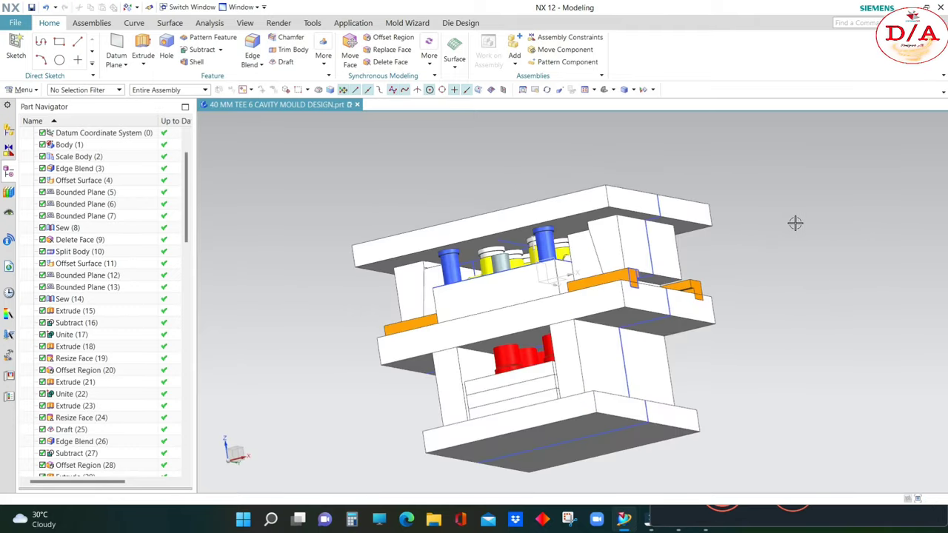
- Hide every object except the cavity plate and fit it in view
{"action": "right_click", "coordinate": [800, 222]}
{"action": "middle_click_drag", "start_coordinate": [733, 250], "coordinate": [748, 262]}
{"action": "key", "text": "ctrl+b"}
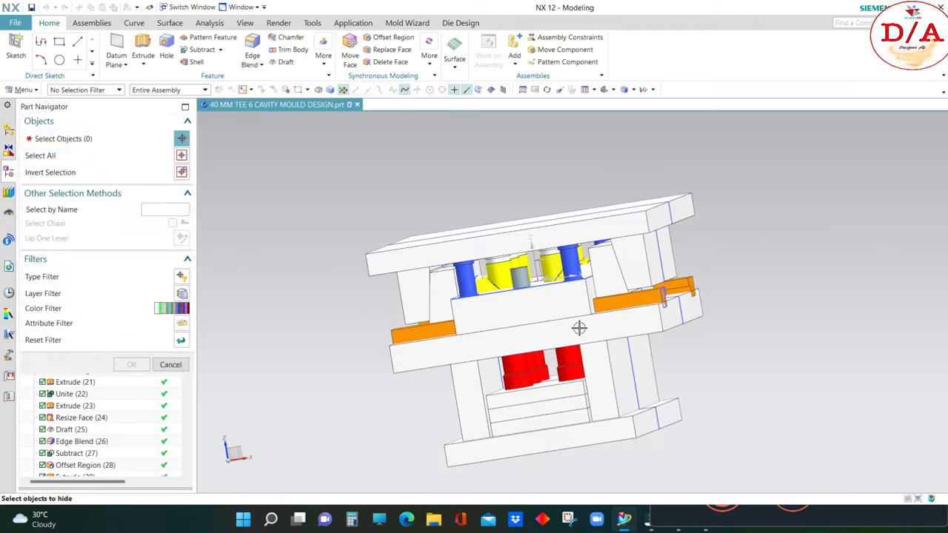
{"action": "left_click", "coordinate": [497, 301]}
{"action": "scroll", "coordinate": [497, 300], "scroll_direction": "down", "scroll_amount": 2}
{"action": "left_click", "coordinate": [182, 171]}
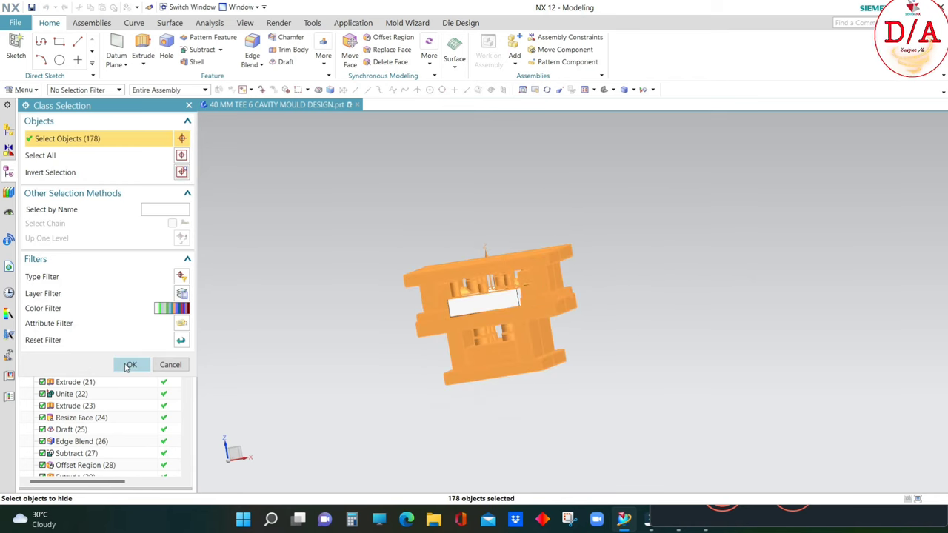
{"action": "left_click", "coordinate": [131, 364]}
{"action": "key", "text": "ctrl+f"}
- Colour the plate's top face blue, then show the whole assembly in front view
{"action": "key", "text": "ctrl+j"}
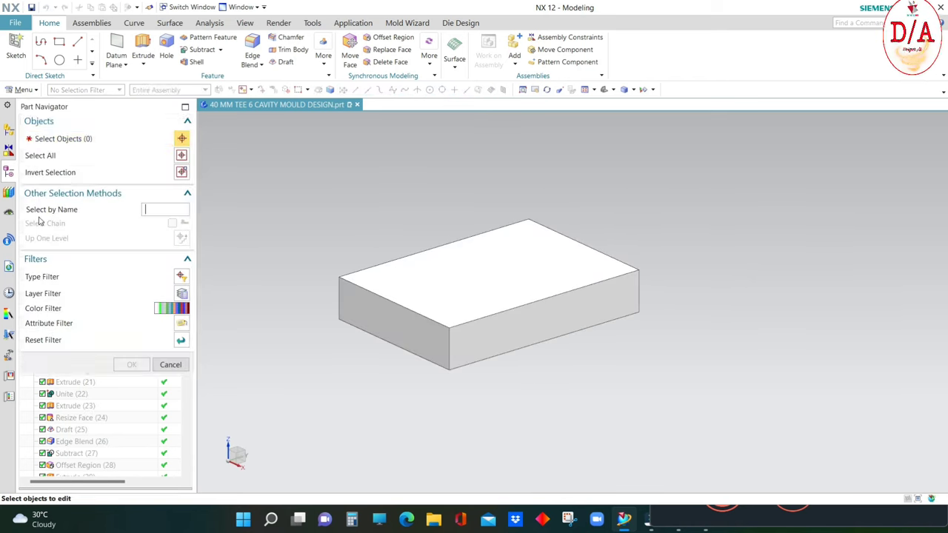
{"action": "left_click", "coordinate": [88, 90]}
{"action": "left_click", "coordinate": [62, 146]}
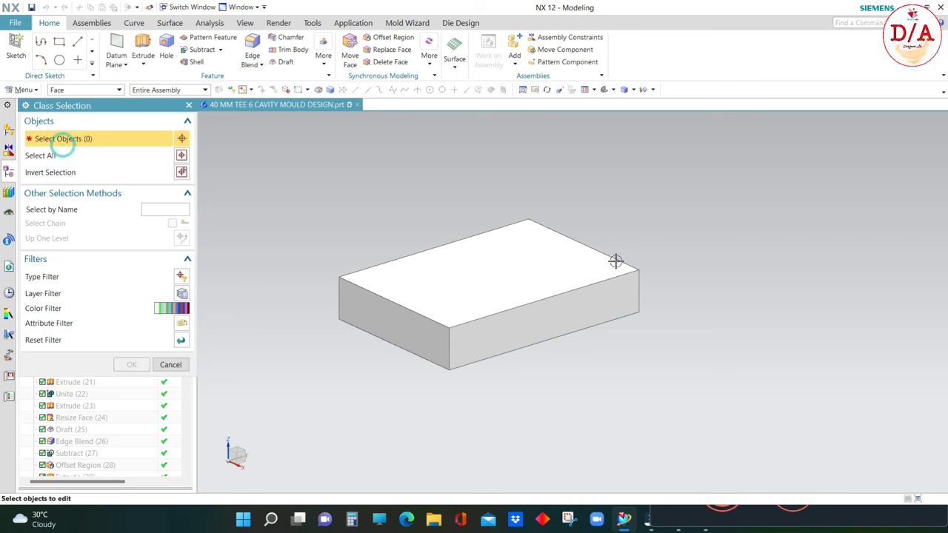
{"action": "left_click", "coordinate": [470, 259]}
{"action": "left_click", "coordinate": [128, 365]}
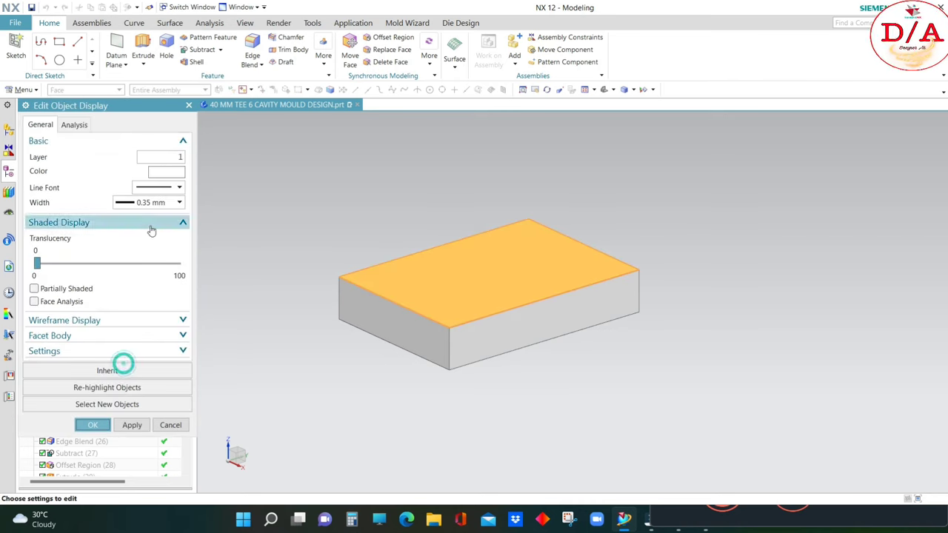
{"action": "left_click", "coordinate": [167, 172]}
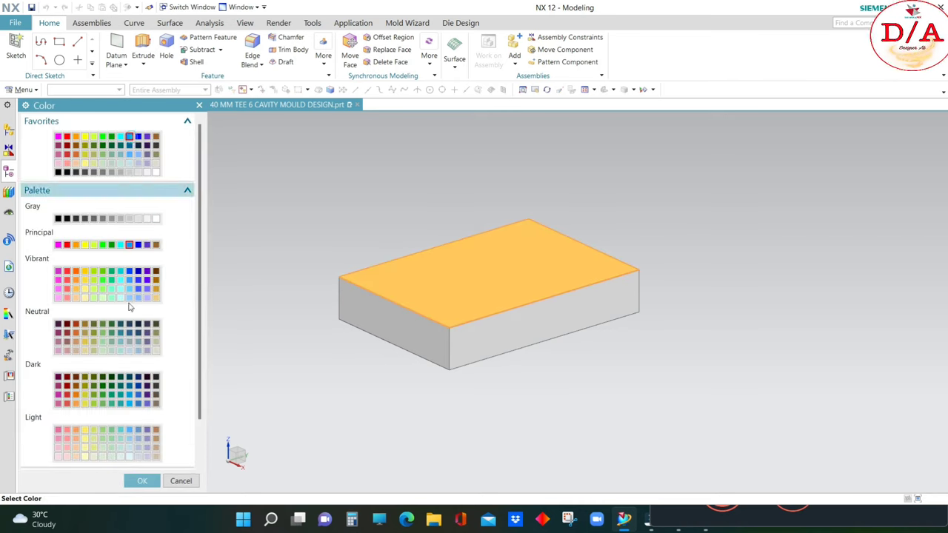
{"action": "left_click", "coordinate": [133, 482]}
{"action": "left_click", "coordinate": [94, 424]}
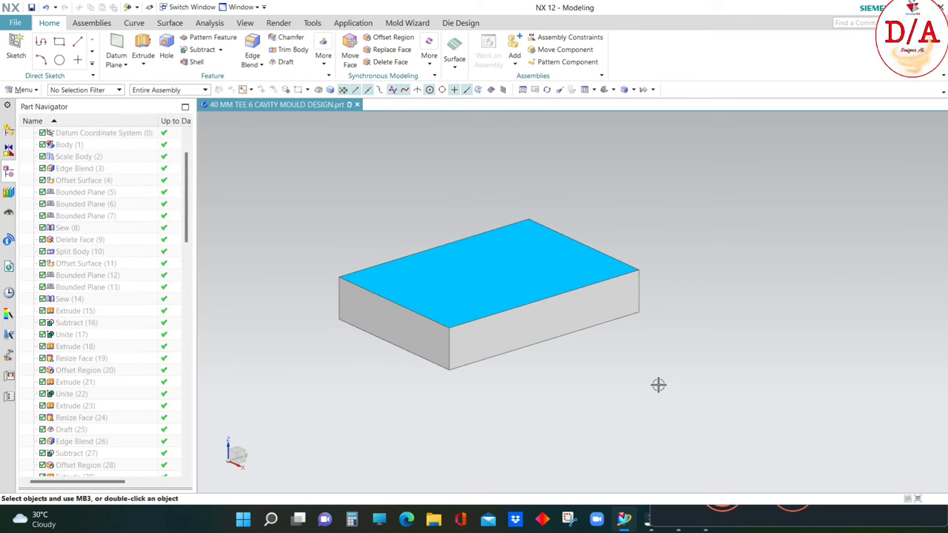
{"action": "key", "text": "ctrl+shift+u"}
{"action": "middle_click_drag", "start_coordinate": [658, 385], "coordinate": [689, 304]}
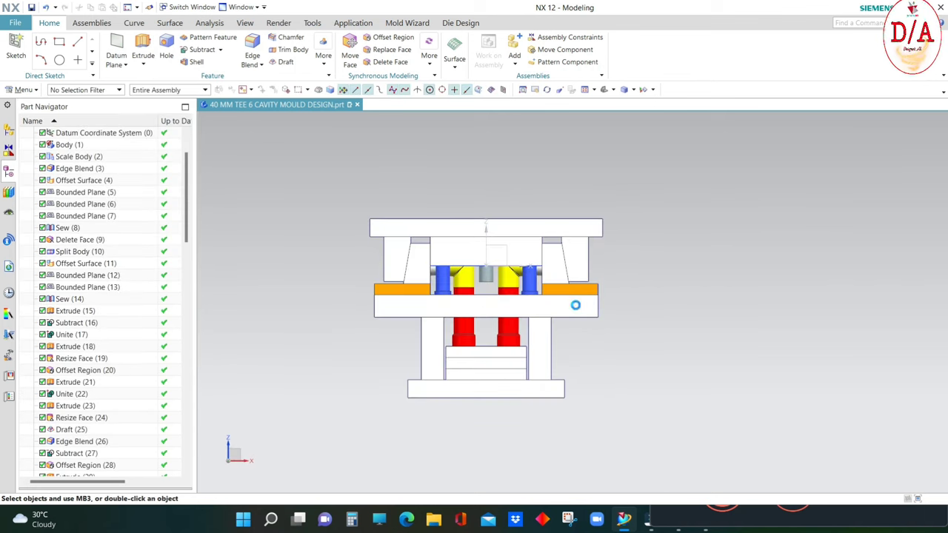
- Immediate-hide the surrounding pins, inserts, cylinder and brown part, then view the assembly trimetric
{"action": "key", "text": "ctrl+shift+i"}
{"action": "scroll", "coordinate": [432, 280], "scroll_direction": "up", "scroll_amount": 4}
{"action": "left_click", "coordinate": [520, 301]}
{"action": "left_click", "coordinate": [511, 298]}
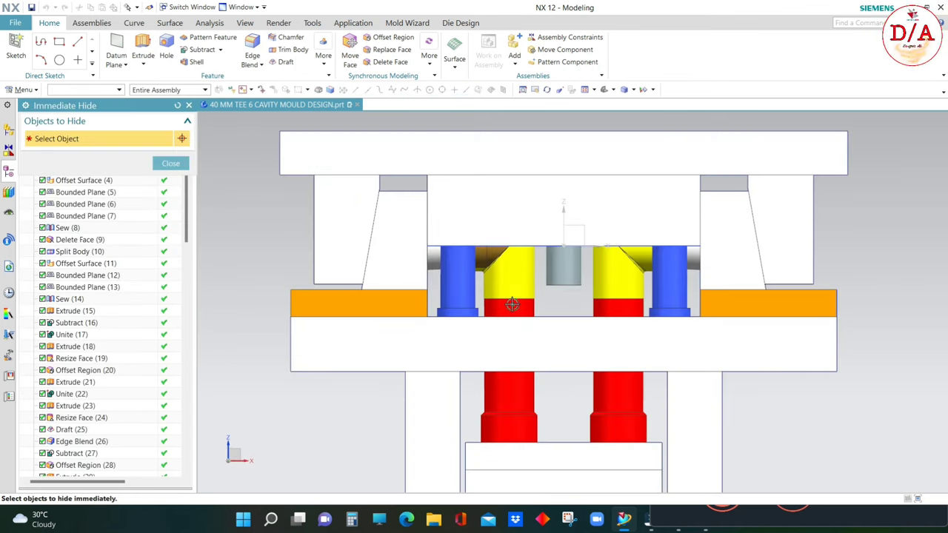
{"action": "left_click", "coordinate": [508, 288]}
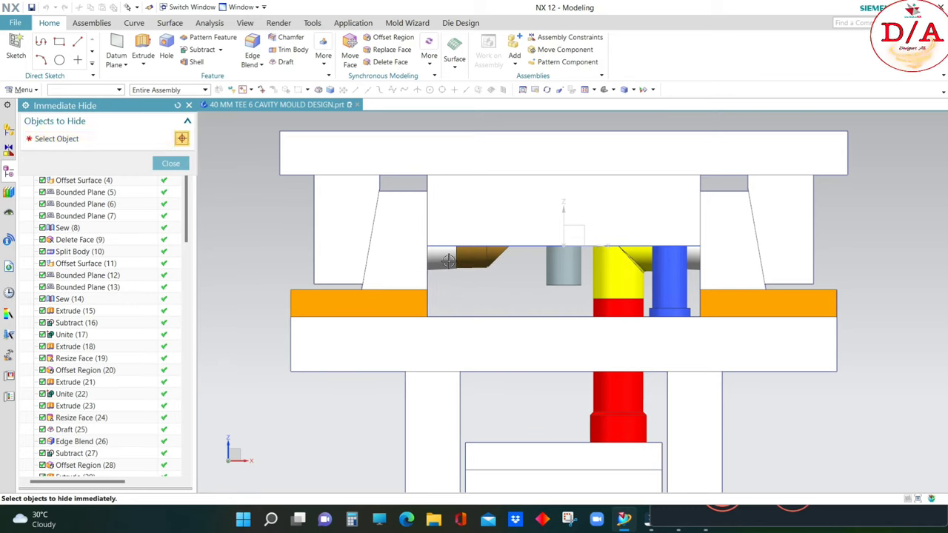
{"action": "left_click", "coordinate": [554, 289]}
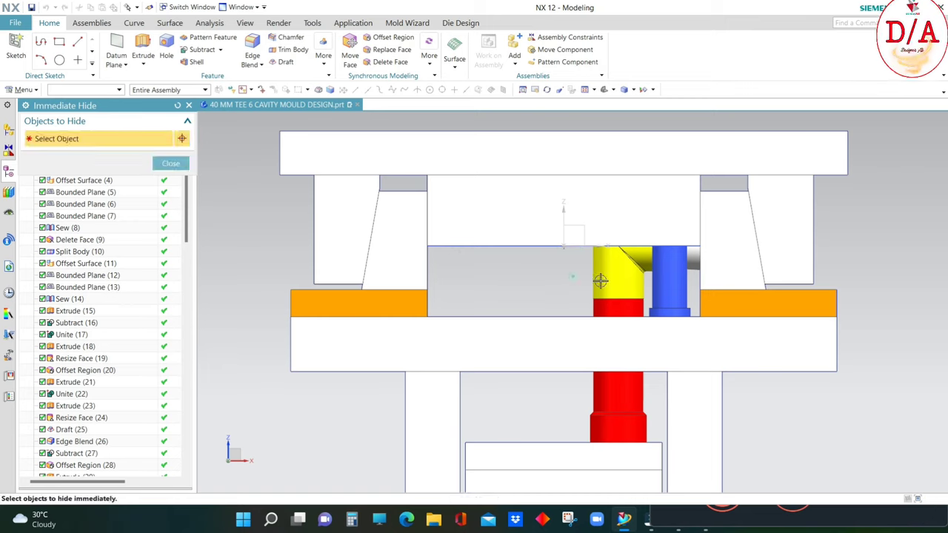
{"action": "left_click", "coordinate": [608, 290]}
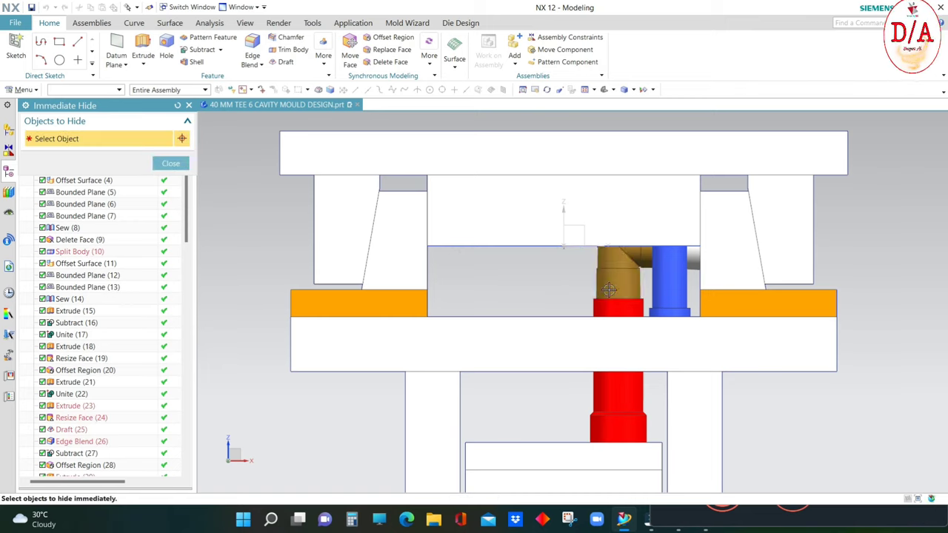
{"action": "left_click", "coordinate": [608, 290]}
{"action": "left_click", "coordinate": [618, 300]}
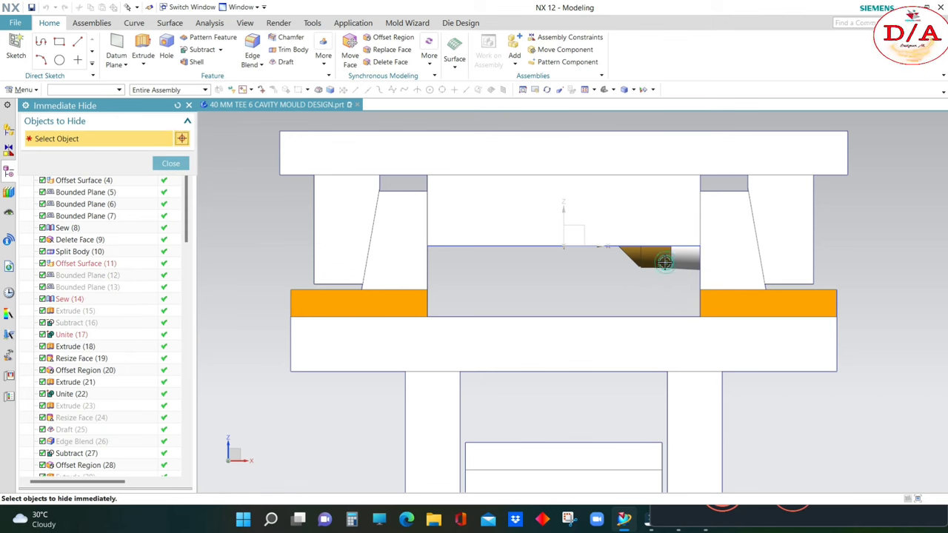
{"action": "left_click", "coordinate": [664, 262]}
{"action": "scroll", "coordinate": [650, 260], "scroll_direction": "down", "scroll_amount": 5}
{"action": "key", "text": "Home"}
{"action": "scroll", "coordinate": [506, 215], "scroll_direction": "up", "scroll_amount": 3}
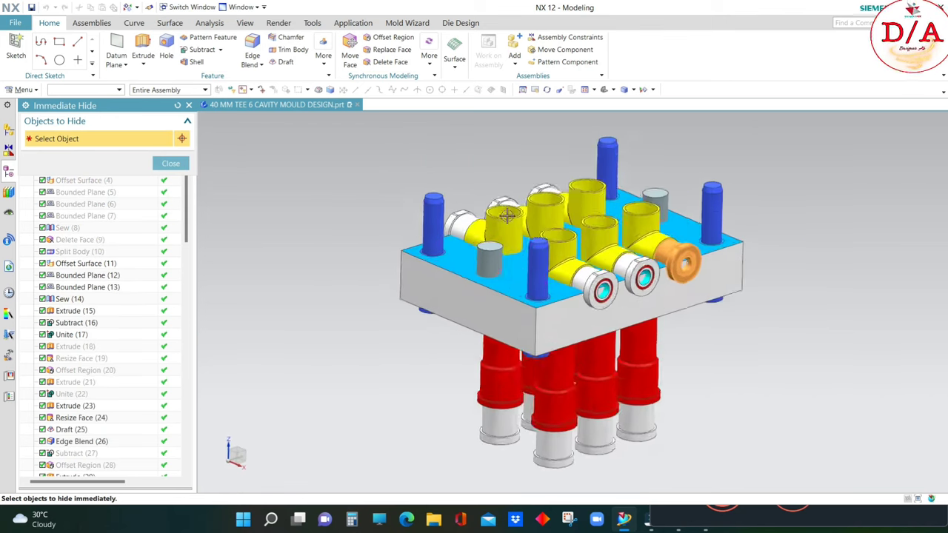
{"action": "scroll", "coordinate": [506, 215], "scroll_direction": "down", "scroll_amount": 2}
{"action": "middle_click", "coordinate": [327, 170]}
- Start a Subtract with the blue-topped plate as the target body
{"action": "left_click", "coordinate": [202, 49]}
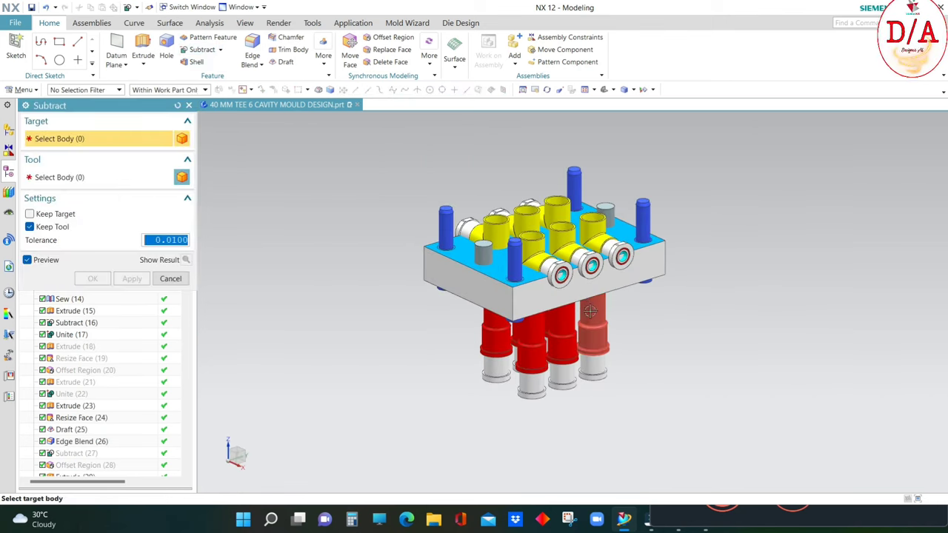
{"action": "scroll", "coordinate": [590, 311], "scroll_direction": "up", "scroll_amount": 2}
{"action": "left_click", "coordinate": [600, 201]}
{"action": "mouse_move", "coordinate": [684, 289]}
{"action": "middle_mouse_down"}
{"action": "mouse_move", "coordinate": [683, 322]}
{"action": "mouse_move", "coordinate": [705, 338]}
{"action": "middle_mouse_up"}
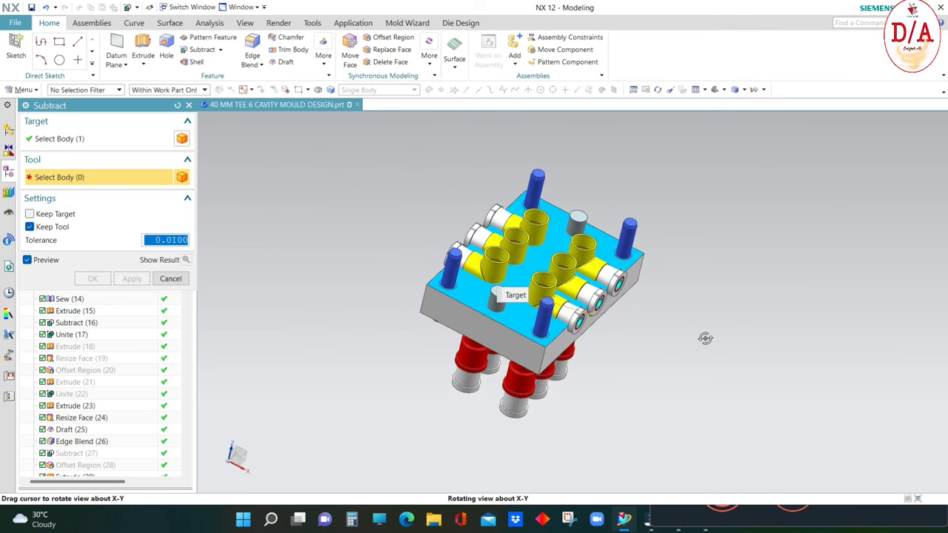
{"action": "scroll", "coordinate": [605, 336], "scroll_direction": "up", "scroll_amount": 2}
{"action": "middle_click_drag", "start_coordinate": [780, 245], "coordinate": [661, 275]}
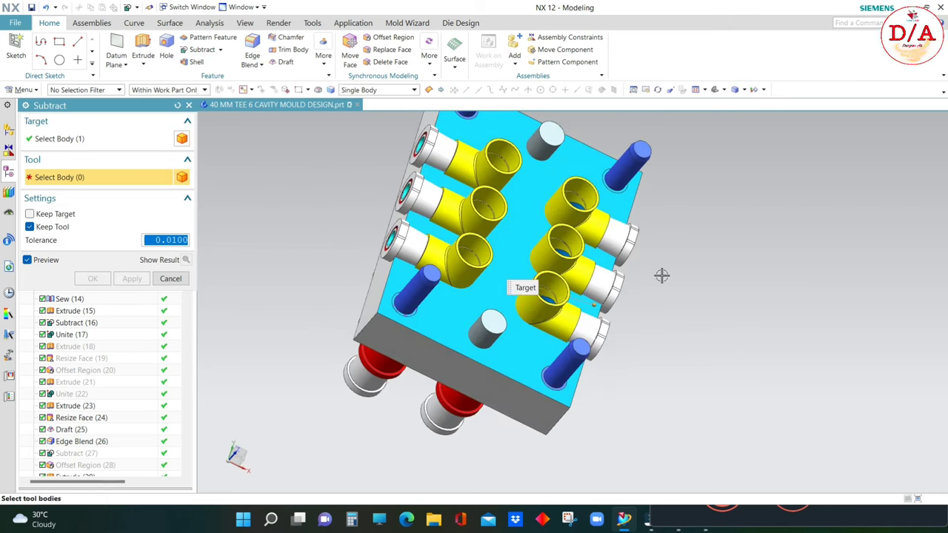
- Add the eleven pipe bodies and pipe elbows around the plate as tools
{"action": "left_click", "coordinate": [440, 150]}
{"action": "left_click", "coordinate": [424, 194]}
{"action": "left_click", "coordinate": [408, 239]}
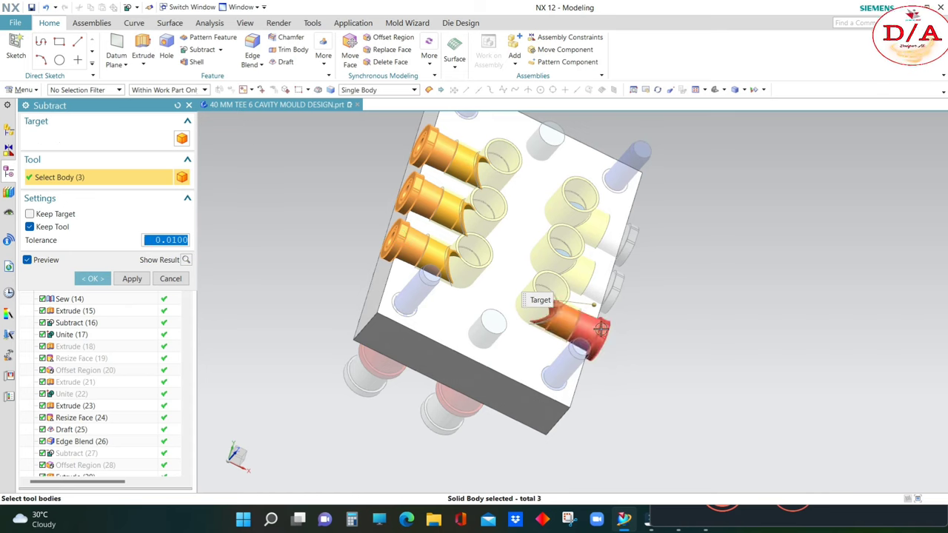
{"action": "left_click", "coordinate": [601, 326]}
{"action": "left_click", "coordinate": [613, 276]}
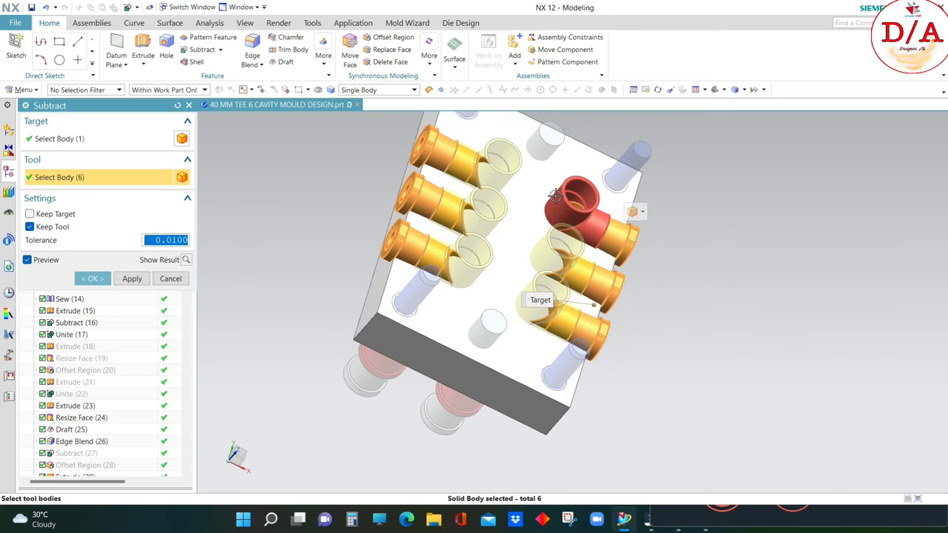
{"action": "left_click", "coordinate": [572, 194]}
{"action": "left_click", "coordinate": [498, 157]}
{"action": "left_click", "coordinate": [489, 204]}
{"action": "left_click", "coordinate": [557, 264]}
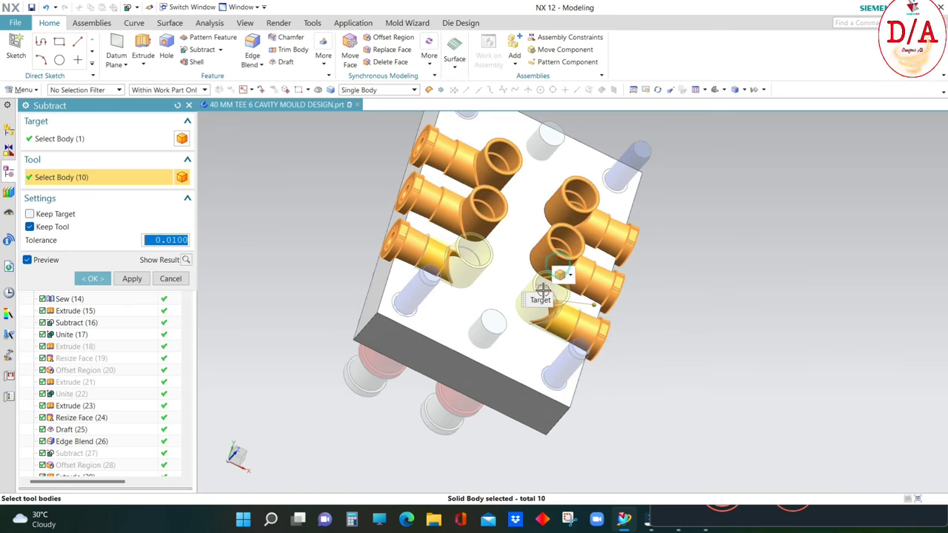
{"action": "left_click", "coordinate": [552, 315]}
{"action": "left_click", "coordinate": [476, 258]}
{"action": "mouse_move", "coordinate": [687, 324]}
{"action": "middle_mouse_down"}
{"action": "mouse_move", "coordinate": [665, 312]}
{"action": "mouse_move", "coordinate": [674, 314]}
{"action": "middle_mouse_up"}
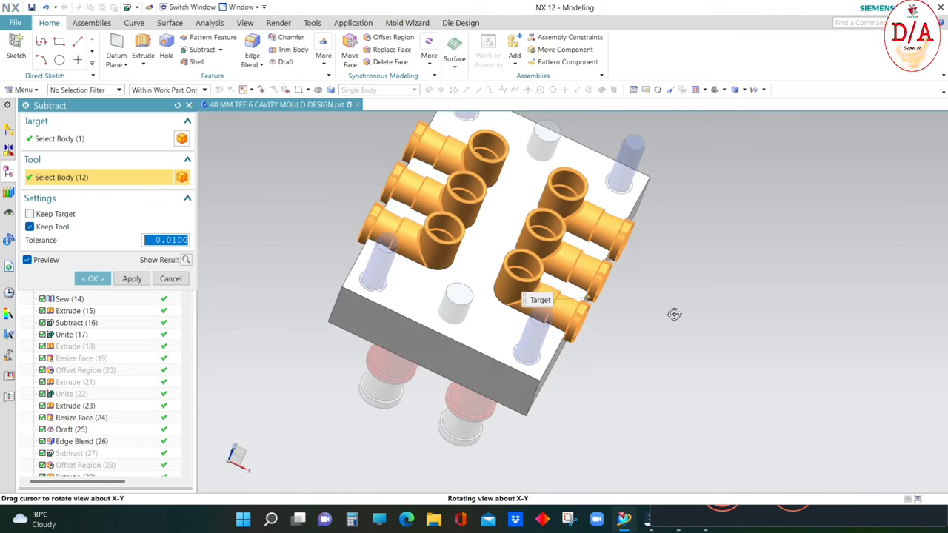
{"action": "middle_click_drag", "start_coordinate": [605, 321], "coordinate": [585, 311]}
{"action": "scroll", "coordinate": [533, 303], "scroll_direction": "up", "scroll_amount": 3}
- Add the remaining cylinders as tools and complete the subtraction with Keep Tool on
{"action": "left_click", "coordinate": [547, 203]}
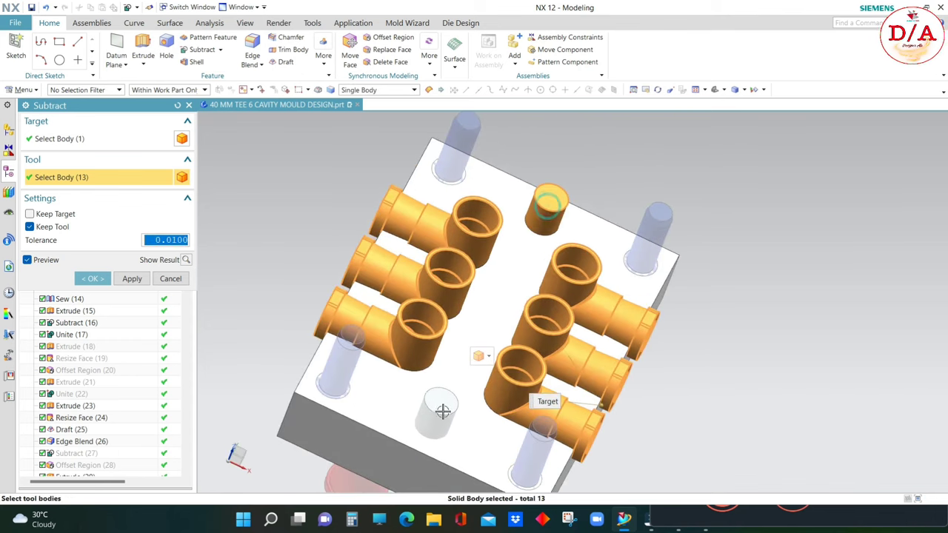
{"action": "left_click", "coordinate": [421, 424]}
{"action": "scroll", "coordinate": [517, 302], "scroll_direction": "down", "scroll_amount": 4}
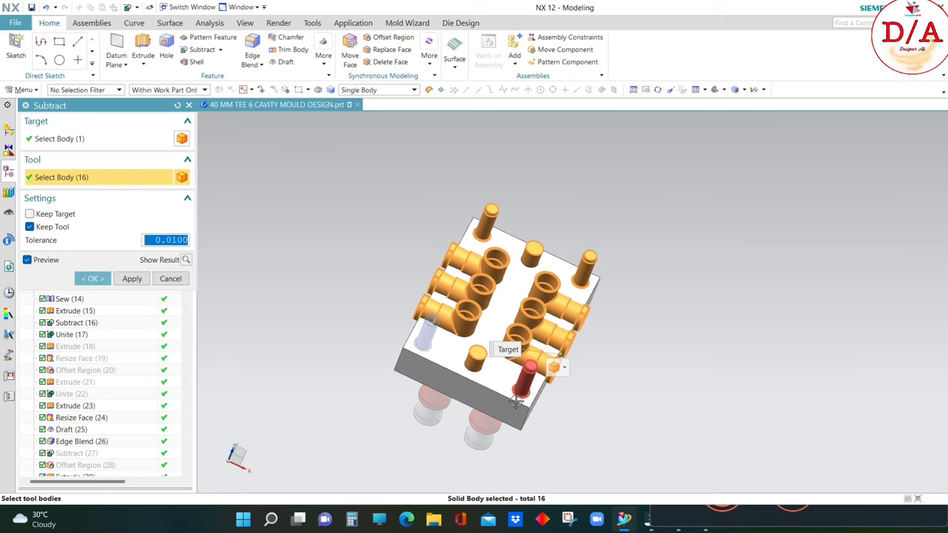
{"action": "mouse_move", "coordinate": [431, 332]}
{"action": "middle_mouse_down"}
{"action": "mouse_move", "coordinate": [719, 273]}
{"action": "mouse_move", "coordinate": [700, 237]}
{"action": "middle_mouse_up"}
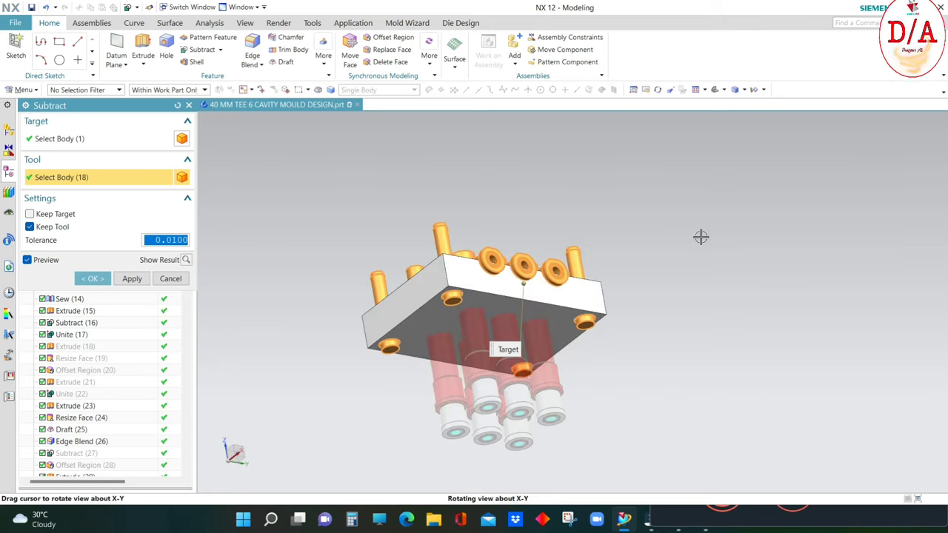
{"action": "mouse_move", "coordinate": [618, 289]}
{"action": "middle_mouse_down"}
{"action": "mouse_move", "coordinate": [643, 377]}
{"action": "mouse_move", "coordinate": [632, 381]}
{"action": "middle_mouse_up"}
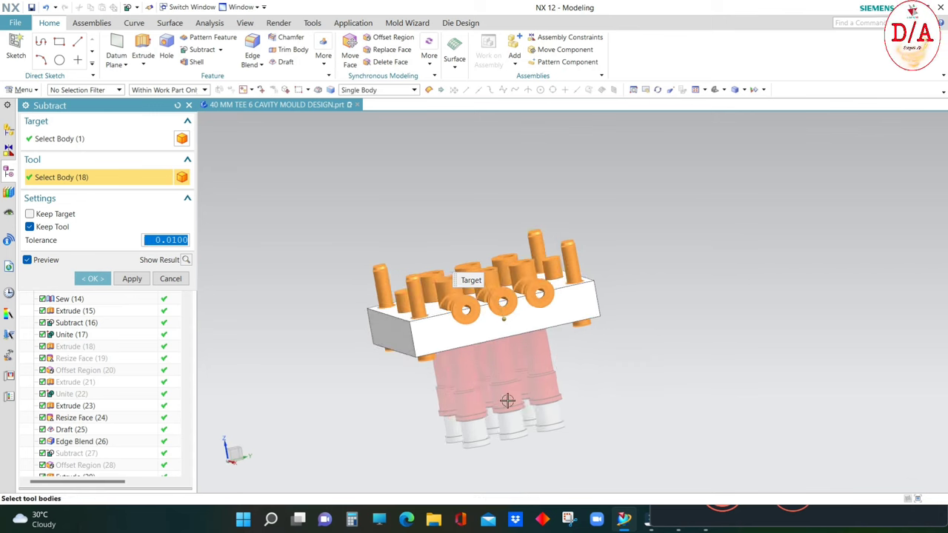
{"action": "scroll", "coordinate": [413, 364], "scroll_direction": "up", "scroll_amount": 3}
{"action": "left_click", "coordinate": [413, 365]}
{"action": "left_click", "coordinate": [517, 370]}
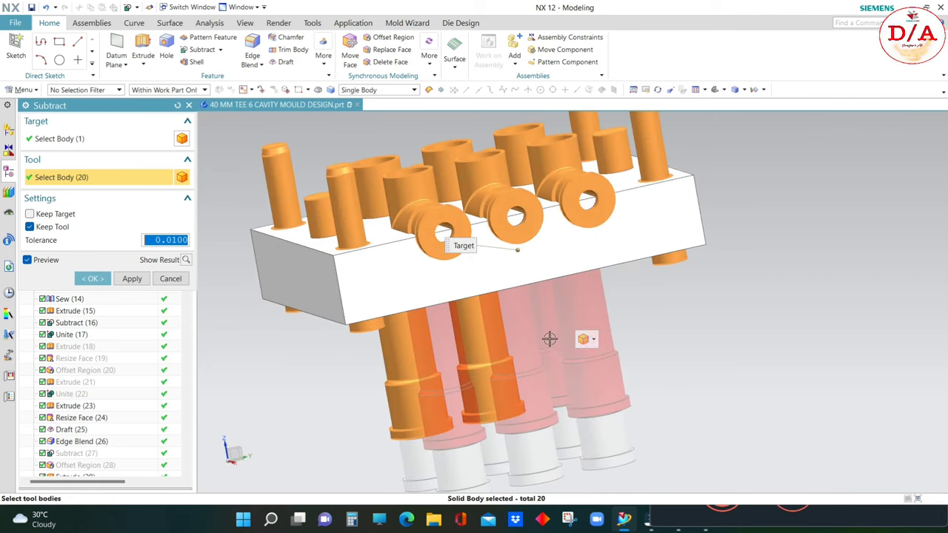
{"action": "left_click", "coordinate": [578, 341]}
{"action": "left_click", "coordinate": [495, 412]}
{"action": "left_click", "coordinate": [526, 361]}
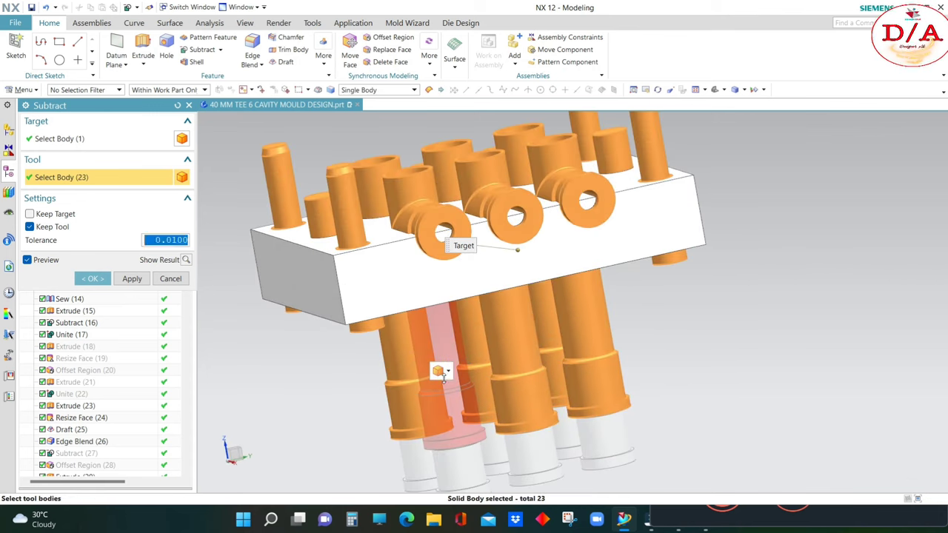
{"action": "left_click", "coordinate": [439, 374]}
{"action": "scroll", "coordinate": [368, 296], "scroll_direction": "down", "scroll_amount": 3}
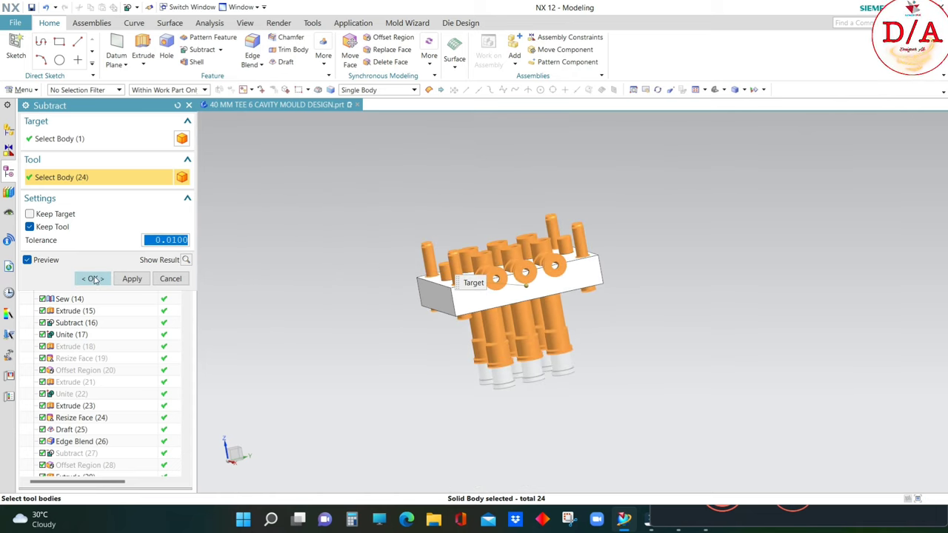
{"action": "left_click", "coordinate": [94, 280]}
{"action": "middle_click_drag", "start_coordinate": [356, 250], "coordinate": [707, 388]}
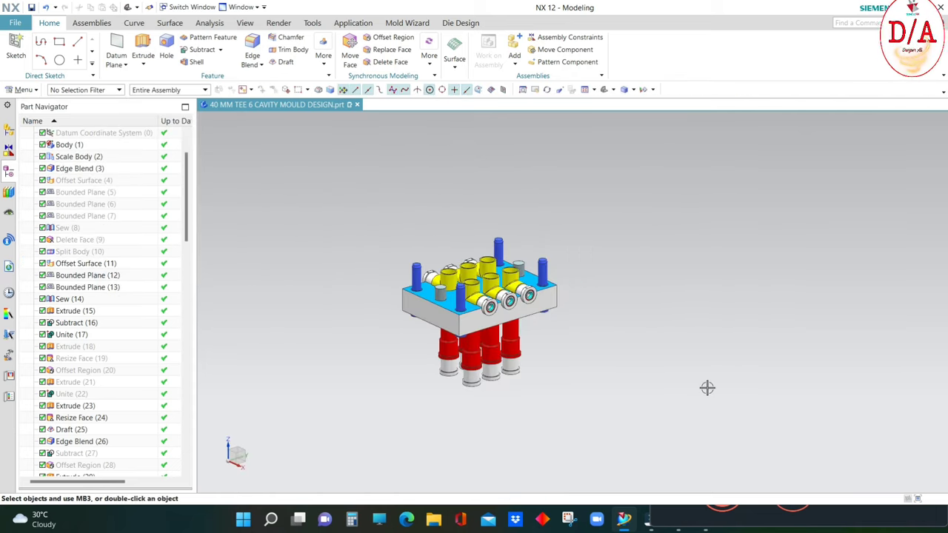
- Hide every body except the cavity plate
{"action": "key", "text": "ctrl+b"}
{"action": "left_click", "coordinate": [556, 311]}
{"action": "left_click", "coordinate": [181, 171]}
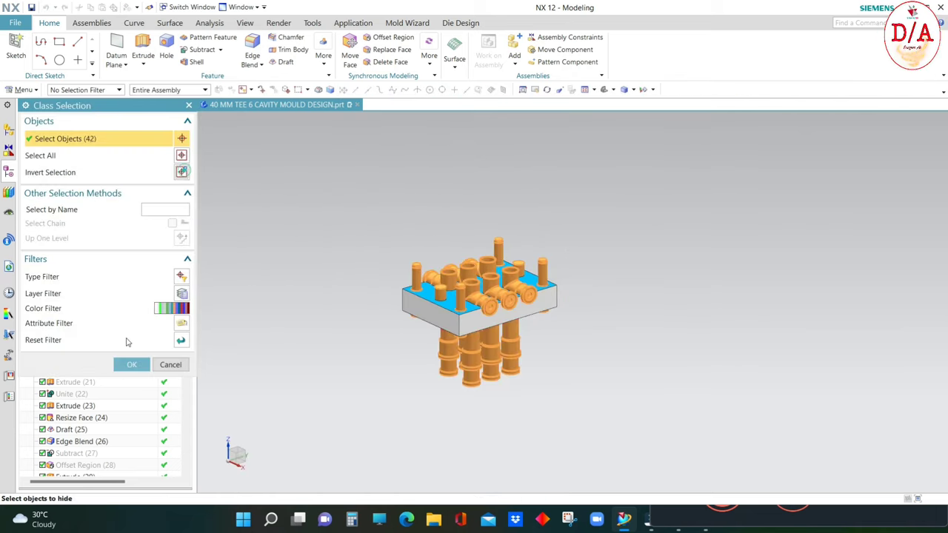
{"action": "left_click", "coordinate": [131, 365]}
{"action": "mouse_move", "coordinate": [284, 395]}
{"action": "middle_mouse_down"}
{"action": "mouse_move", "coordinate": [687, 355]}
{"action": "mouse_move", "coordinate": [728, 328]}
{"action": "mouse_move", "coordinate": [694, 299]}
{"action": "mouse_move", "coordinate": [666, 160]}
{"action": "mouse_move", "coordinate": [512, 220]}
{"action": "middle_mouse_up"}
{"action": "scroll", "coordinate": [601, 330], "scroll_direction": "up", "scroll_amount": 2}
{"action": "middle_click_drag", "start_coordinate": [601, 330], "coordinate": [604, 324]}
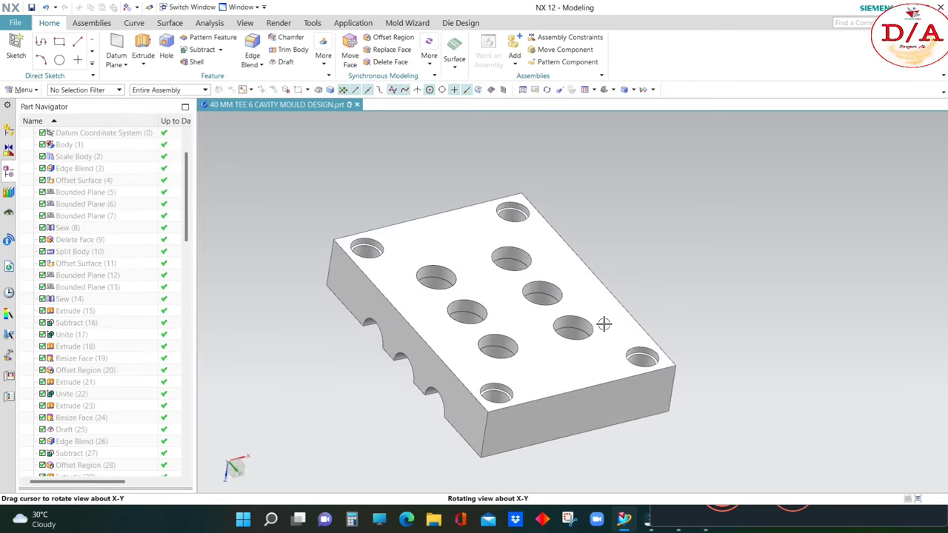
- Make the plate's top face translucent at 60
{"action": "key", "text": "ctrl+j"}
{"action": "left_click", "coordinate": [107, 89]}
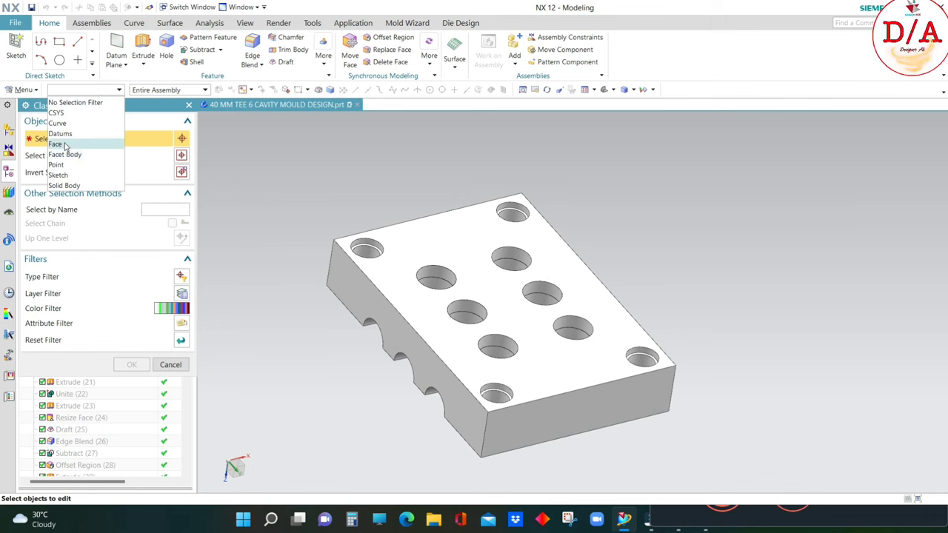
{"action": "left_click", "coordinate": [65, 144]}
{"action": "scroll", "coordinate": [460, 292], "scroll_direction": "up", "scroll_amount": 2}
{"action": "left_click", "coordinate": [479, 275]}
{"action": "left_click", "coordinate": [131, 363]}
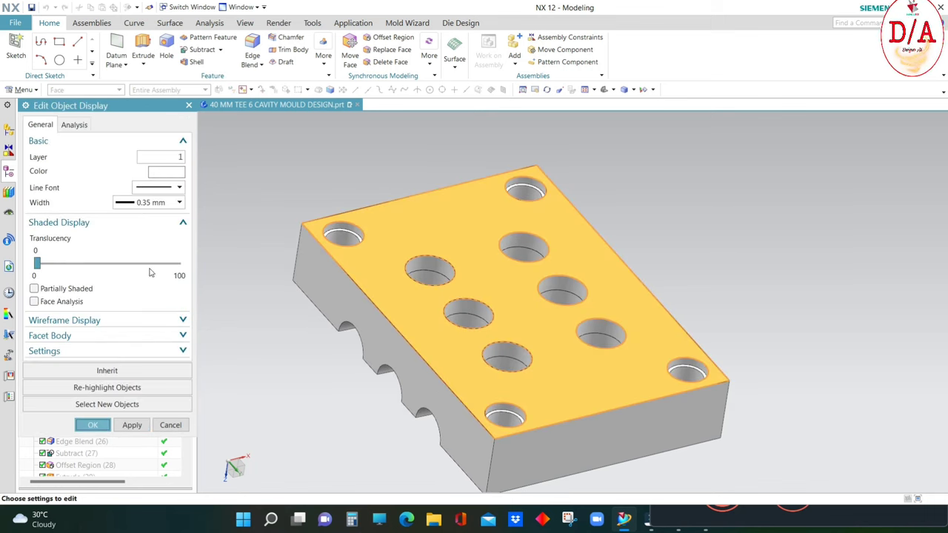
{"action": "left_click", "coordinate": [151, 267]}
{"action": "left_click", "coordinate": [89, 428]}
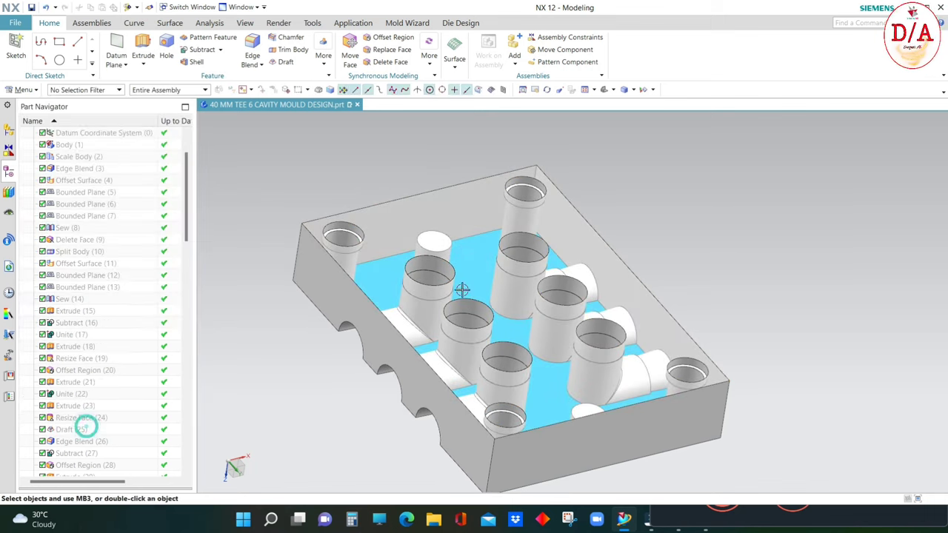
{"action": "middle_click_drag", "start_coordinate": [461, 290], "coordinate": [765, 382]}
- Begin a face display edit and select the first pocket cylinder and thin edge faces
{"action": "key", "text": "ctrl+j"}
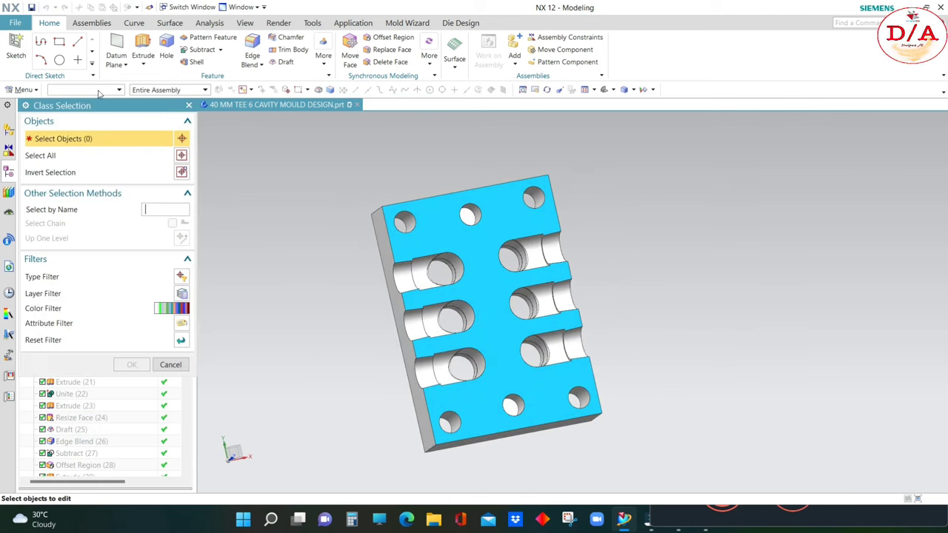
{"action": "left_click", "coordinate": [85, 89]}
{"action": "left_click", "coordinate": [55, 144]}
{"action": "mouse_move", "coordinate": [580, 281]}
{"action": "middle_mouse_down"}
{"action": "mouse_move", "coordinate": [467, 280]}
{"action": "mouse_move", "coordinate": [444, 268]}
{"action": "middle_mouse_up"}
{"action": "scroll", "coordinate": [467, 280], "scroll_direction": "up", "scroll_amount": 5}
{"action": "scroll", "coordinate": [444, 268], "scroll_direction": "up", "scroll_amount": 5}
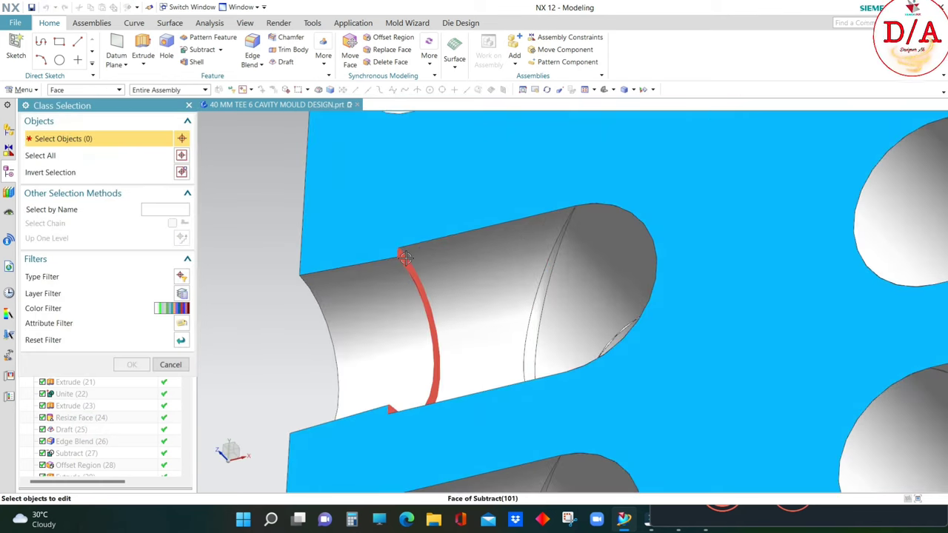
{"action": "left_click", "coordinate": [508, 264]}
{"action": "left_click", "coordinate": [518, 274]}
{"action": "scroll", "coordinate": [545, 284], "scroll_direction": "up", "scroll_amount": 3}
{"action": "left_click", "coordinate": [545, 283]}
{"action": "scroll", "coordinate": [491, 324], "scroll_direction": "down", "scroll_amount": 5}
{"action": "middle_click_drag", "start_coordinate": [491, 323], "coordinate": [529, 339]}
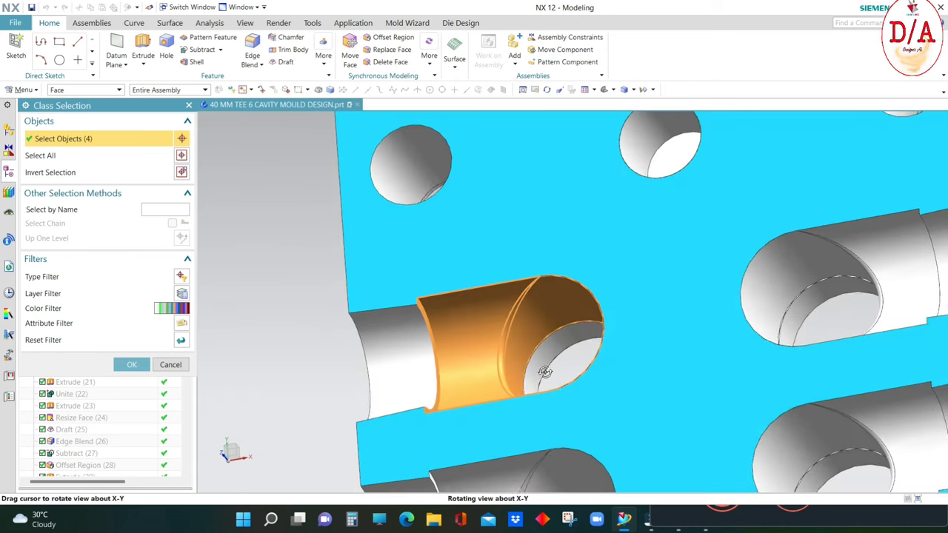
{"action": "scroll", "coordinate": [529, 338], "scroll_direction": "up", "scroll_amount": 5}
{"action": "scroll", "coordinate": [513, 316], "scroll_direction": "up", "scroll_amount": 3}
{"action": "left_click", "coordinate": [512, 316]}
{"action": "scroll", "coordinate": [507, 307], "scroll_direction": "up", "scroll_amount": 2}
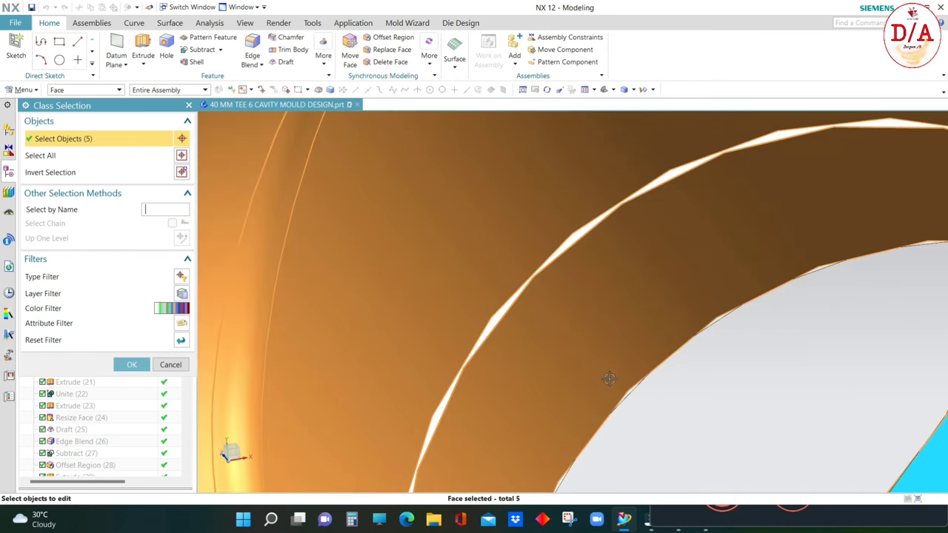
{"action": "left_click", "coordinate": [490, 319], "text": "shift"}
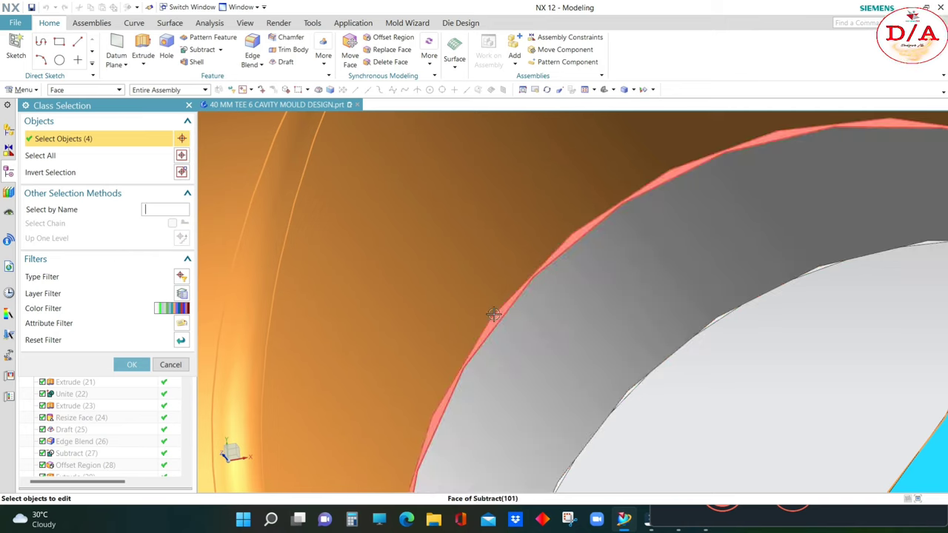
{"action": "left_click", "coordinate": [493, 314]}
{"action": "scroll", "coordinate": [494, 314], "scroll_direction": "down", "scroll_amount": 5}
{"action": "scroll", "coordinate": [372, 395], "scroll_direction": "down", "scroll_amount": 3}
- Add the large pocket faces and thin strip faces of further tee cavities
{"action": "middle_click_drag", "start_coordinate": [423, 224], "coordinate": [387, 324]}
{"action": "scroll", "coordinate": [387, 324], "scroll_direction": "up", "scroll_amount": 5}
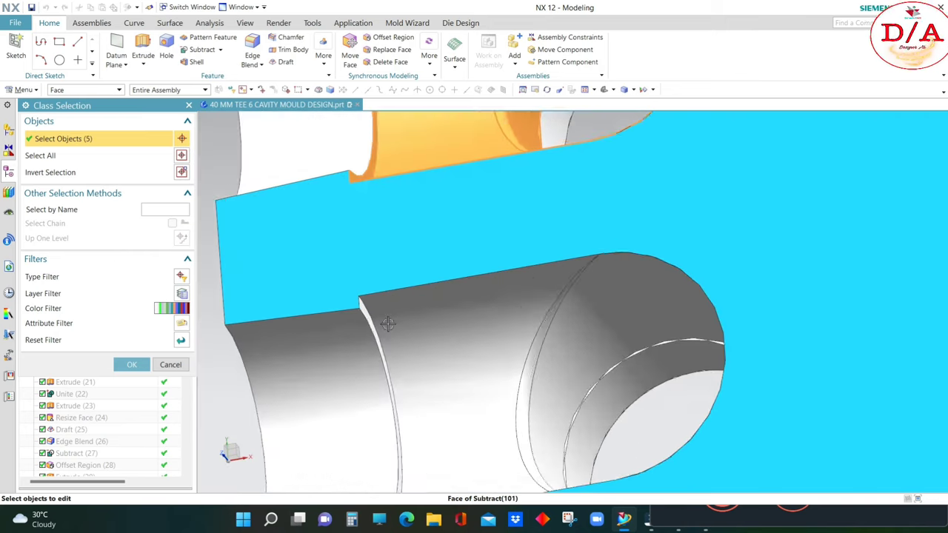
{"action": "scroll", "coordinate": [387, 324], "scroll_direction": "up", "scroll_amount": 3}
{"action": "left_click", "coordinate": [392, 306]}
{"action": "scroll", "coordinate": [669, 375], "scroll_direction": "up", "scroll_amount": 3}
{"action": "left_click", "coordinate": [649, 358]}
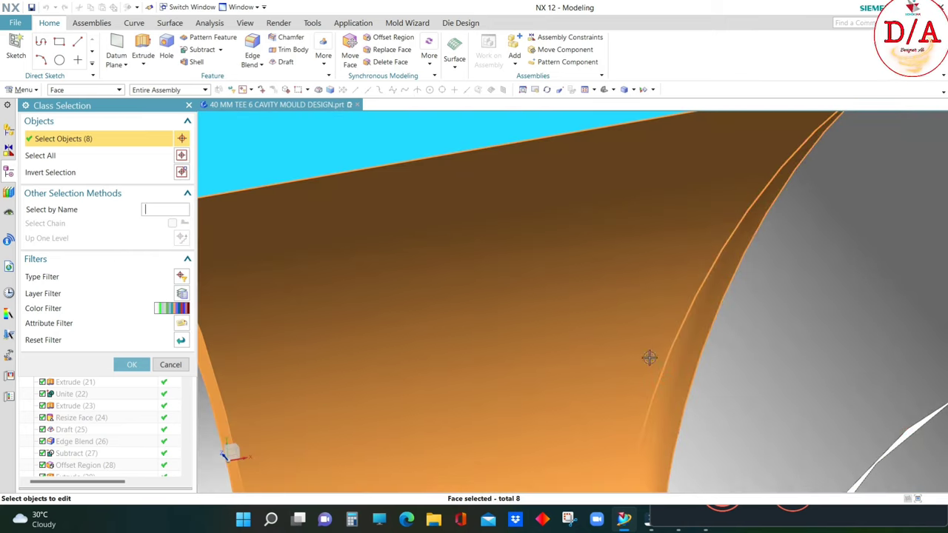
{"action": "left_click", "coordinate": [721, 354]}
{"action": "scroll", "coordinate": [588, 350], "scroll_direction": "down", "scroll_amount": 3}
{"action": "scroll", "coordinate": [589, 350], "scroll_direction": "up", "scroll_amount": 3}
{"action": "left_click", "coordinate": [574, 330]}
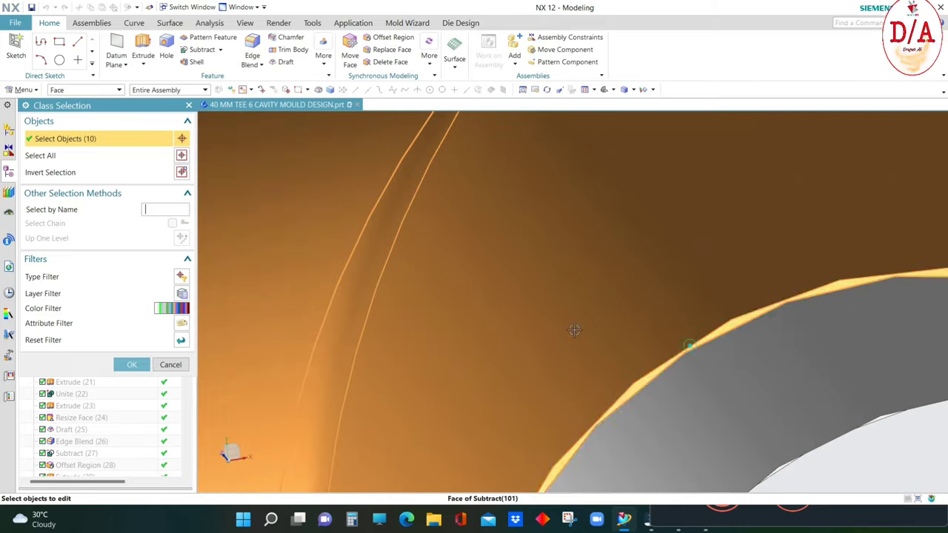
{"action": "scroll", "coordinate": [574, 330], "scroll_direction": "down", "scroll_amount": 5}
{"action": "scroll", "coordinate": [545, 423], "scroll_direction": "up", "scroll_amount": 3}
{"action": "scroll", "coordinate": [482, 365], "scroll_direction": "up", "scroll_amount": 2}
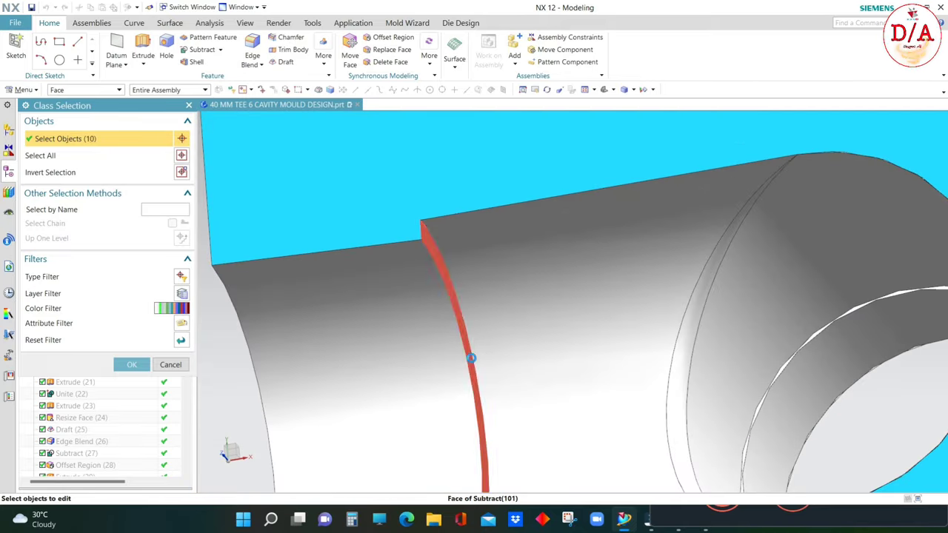
{"action": "left_click", "coordinate": [471, 358]}
{"action": "left_click", "coordinate": [730, 360]}
{"action": "left_click", "coordinate": [774, 377]}
{"action": "scroll", "coordinate": [463, 366], "scroll_direction": "down", "scroll_amount": 2}
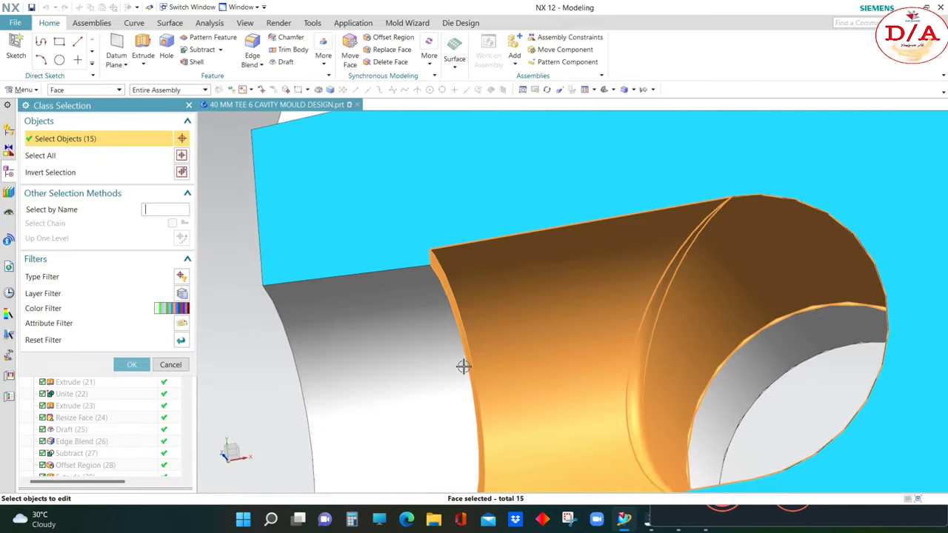
{"action": "scroll", "coordinate": [463, 366], "scroll_direction": "down", "scroll_amount": 3}
{"action": "scroll", "coordinate": [622, 344], "scroll_direction": "up", "scroll_amount": 3}
{"action": "scroll", "coordinate": [622, 344], "scroll_direction": "up", "scroll_amount": 3}
{"action": "scroll", "coordinate": [635, 342], "scroll_direction": "down", "scroll_amount": 1}
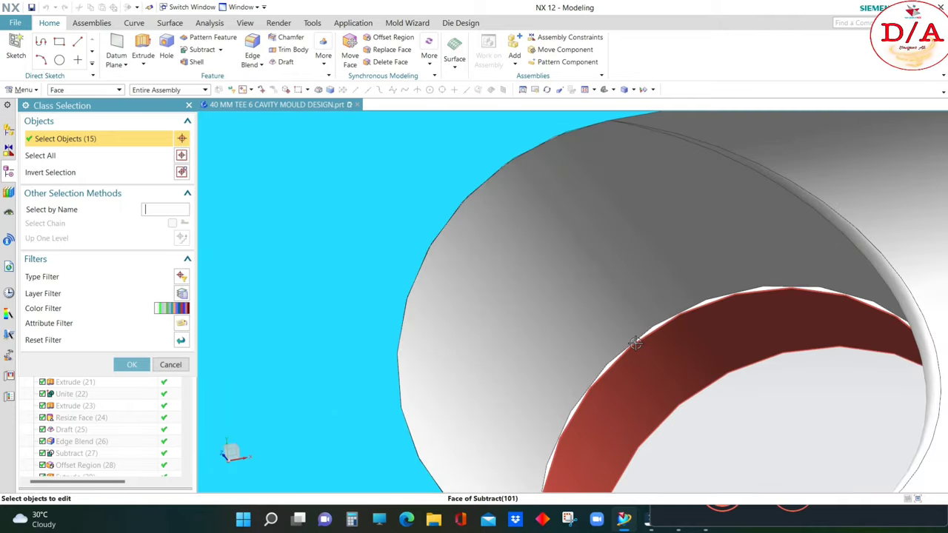
{"action": "left_click", "coordinate": [550, 328]}
{"action": "scroll", "coordinate": [551, 328], "scroll_direction": "down", "scroll_amount": 2}
{"action": "scroll", "coordinate": [725, 368], "scroll_direction": "up", "scroll_amount": 1}
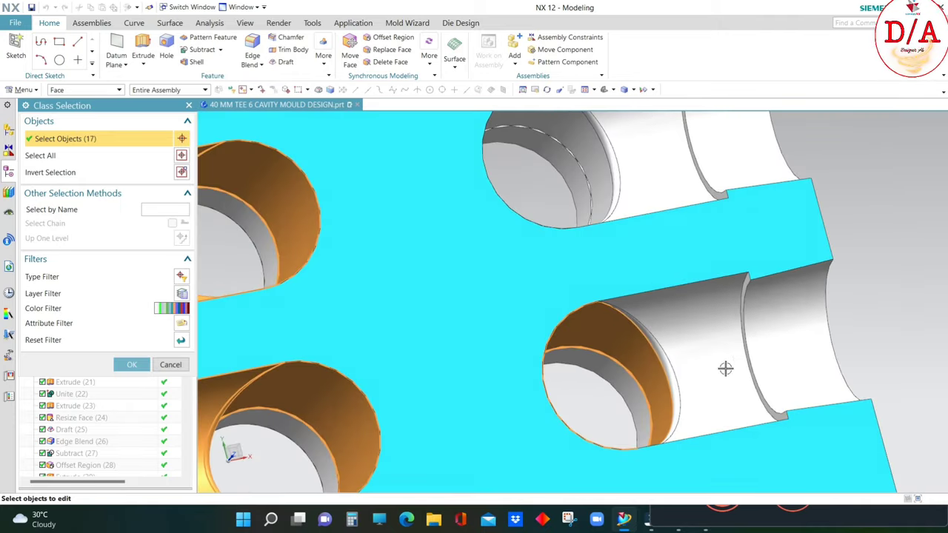
{"action": "scroll", "coordinate": [724, 368], "scroll_direction": "up", "scroll_amount": 2}
- Add the remaining hole and cylinder faces, completing the 30 pocket faces
{"action": "left_click", "coordinate": [719, 353]}
{"action": "left_click", "coordinate": [882, 319]}
{"action": "scroll", "coordinate": [728, 342], "scroll_direction": "down", "scroll_amount": 2}
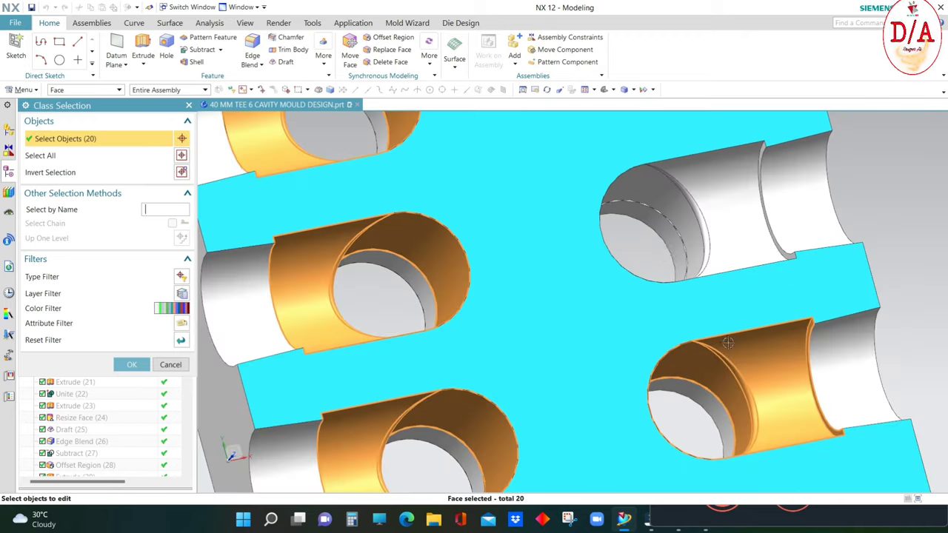
{"action": "scroll", "coordinate": [728, 342], "scroll_direction": "up", "scroll_amount": 2}
{"action": "scroll", "coordinate": [683, 210], "scroll_direction": "up", "scroll_amount": 2}
{"action": "left_click", "coordinate": [651, 281]}
{"action": "left_click", "coordinate": [803, 309]}
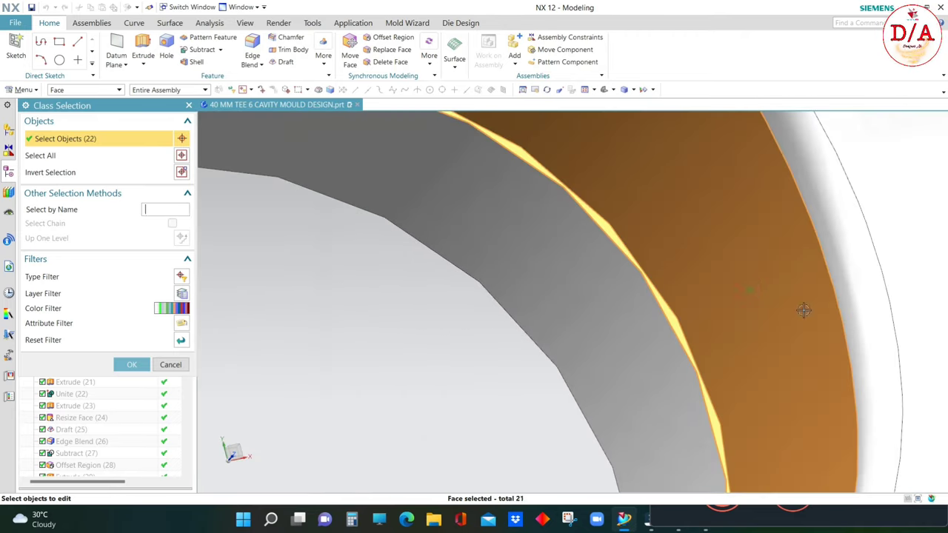
{"action": "scroll", "coordinate": [803, 310], "scroll_direction": "down", "scroll_amount": 1}
{"action": "scroll", "coordinate": [825, 296], "scroll_direction": "down", "scroll_amount": 2}
{"action": "left_click", "coordinate": [811, 314]}
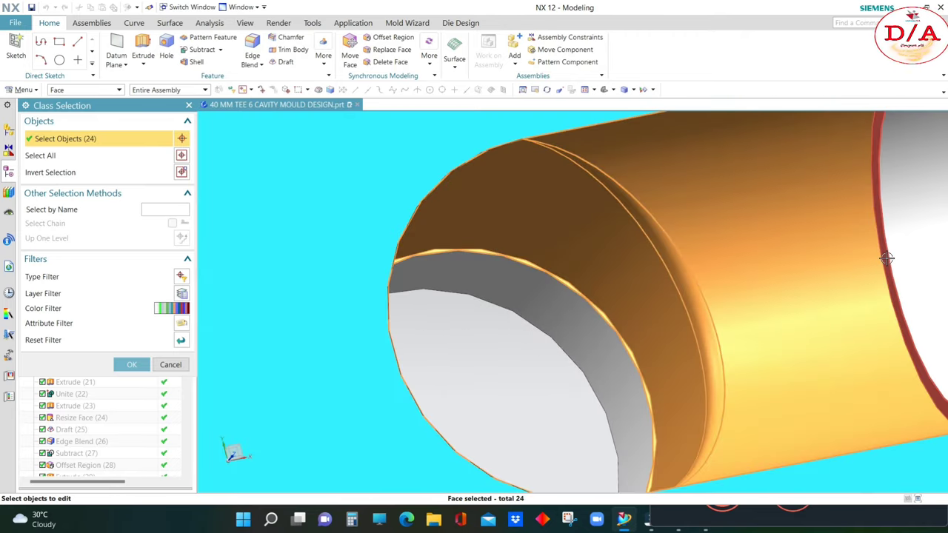
{"action": "left_click", "coordinate": [887, 258]}
{"action": "scroll", "coordinate": [887, 258], "scroll_direction": "down", "scroll_amount": 2}
{"action": "scroll", "coordinate": [630, 387], "scroll_direction": "up", "scroll_amount": 1}
{"action": "scroll", "coordinate": [647, 220], "scroll_direction": "up", "scroll_amount": 2}
{"action": "scroll", "coordinate": [623, 258], "scroll_direction": "up", "scroll_amount": 1}
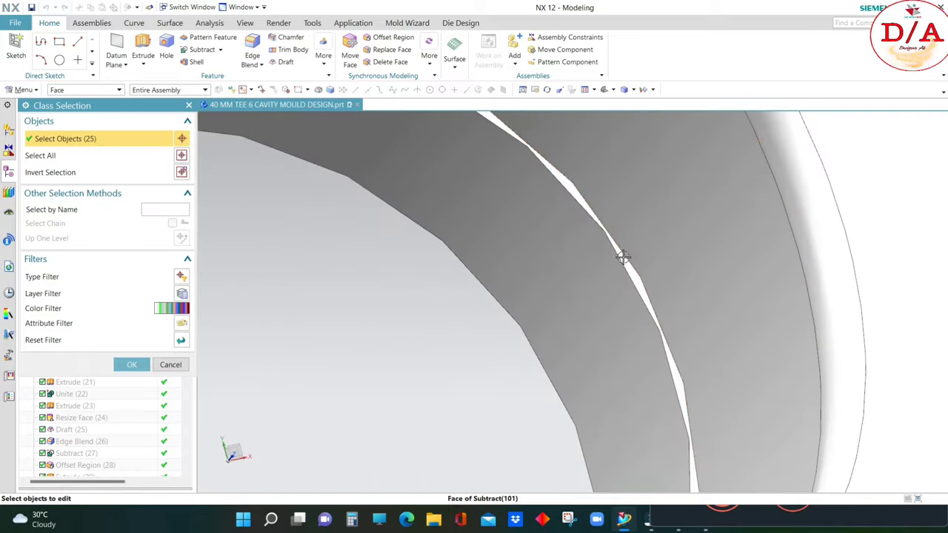
{"action": "left_click", "coordinate": [624, 258]}
{"action": "scroll", "coordinate": [692, 256], "scroll_direction": "down", "scroll_amount": 3}
{"action": "left_click", "coordinate": [704, 256]}
{"action": "left_click", "coordinate": [707, 278]}
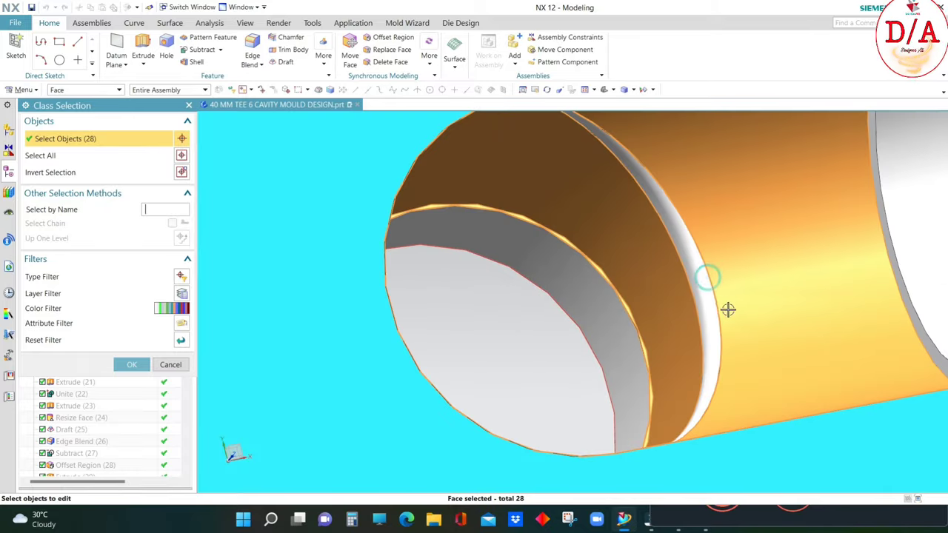
{"action": "left_click", "coordinate": [705, 253]}
{"action": "scroll", "coordinate": [719, 267], "scroll_direction": "down", "scroll_amount": 3}
{"action": "scroll", "coordinate": [667, 296], "scroll_direction": "up", "scroll_amount": 2}
{"action": "scroll", "coordinate": [631, 319], "scroll_direction": "down", "scroll_amount": 2}
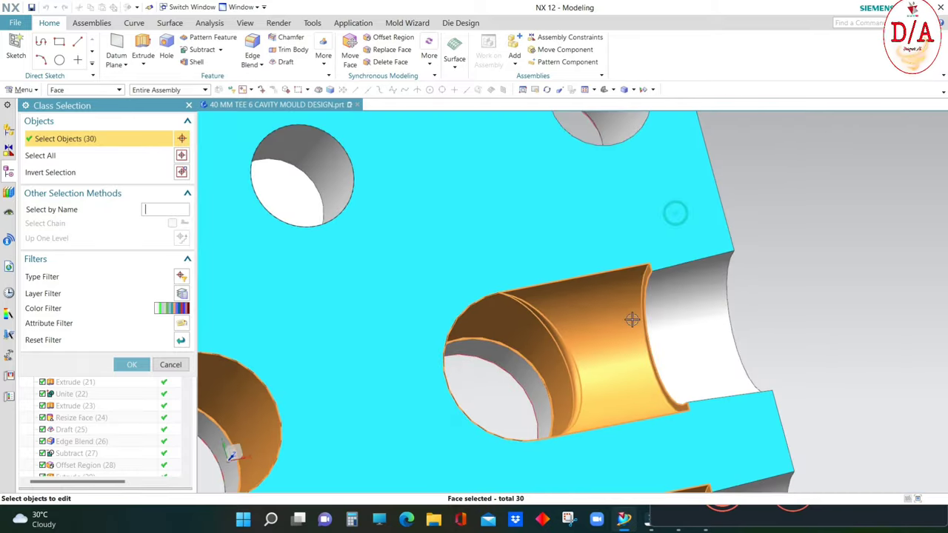
{"action": "scroll", "coordinate": [632, 319], "scroll_direction": "down", "scroll_amount": 3}
- Colour the 30 selected pocket faces brown-gold
{"action": "key", "text": "F8"}
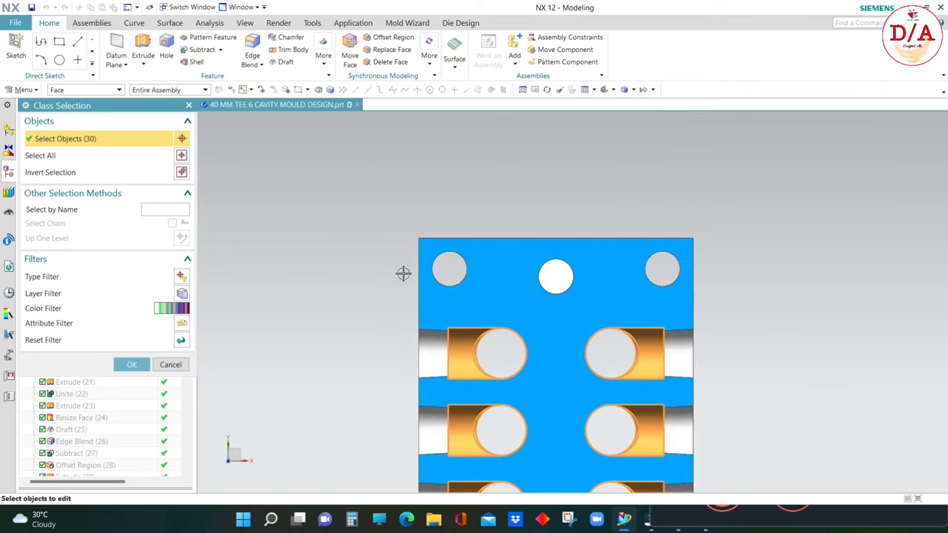
{"action": "middle_click_drag", "start_coordinate": [624, 393], "coordinate": [491, 268]}
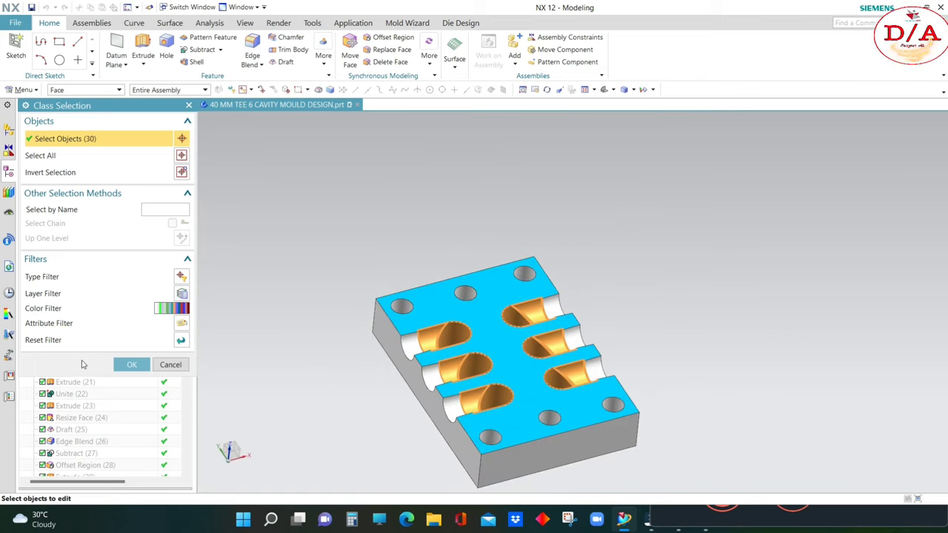
{"action": "left_click", "coordinate": [132, 364]}
{"action": "left_click", "coordinate": [159, 170]}
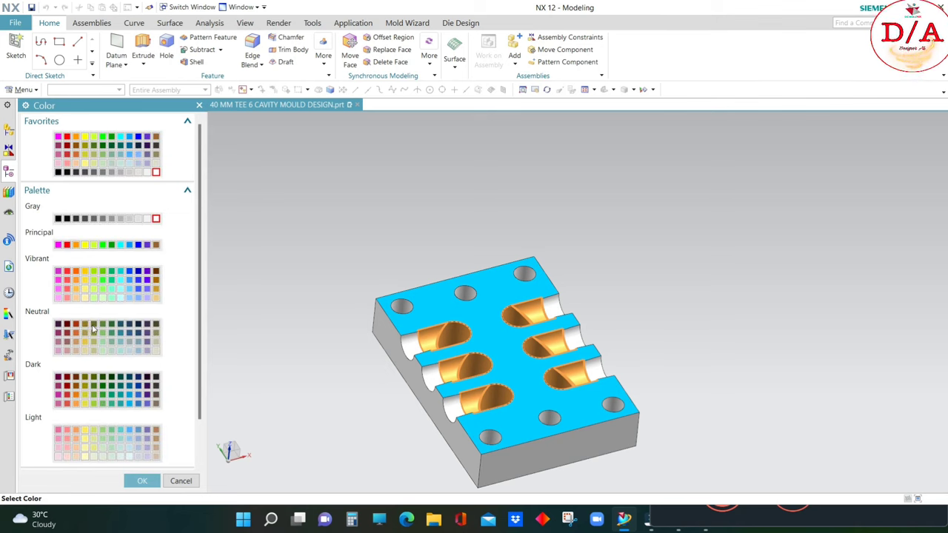
{"action": "left_click", "coordinate": [139, 481]}
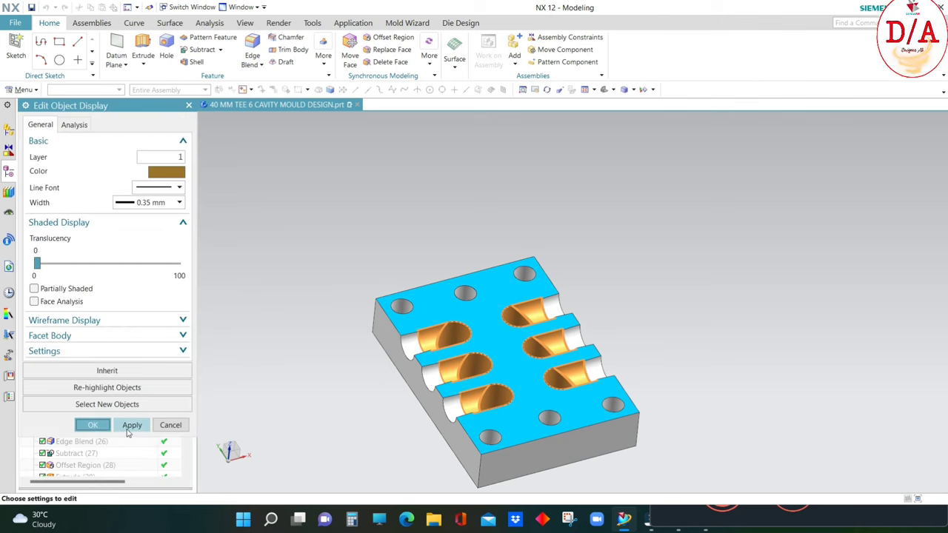
{"action": "left_click", "coordinate": [133, 427]}
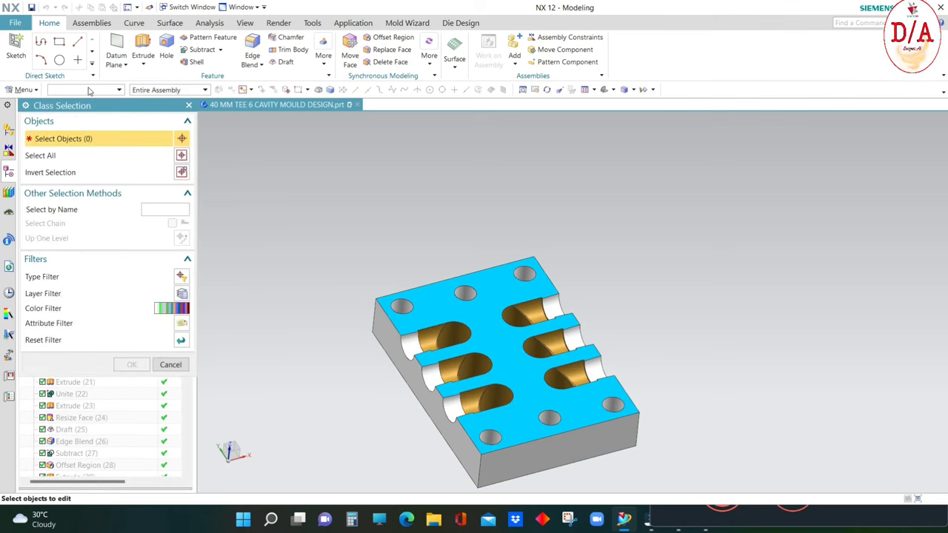
- Select the six pocket end faces at the plate edges and recolour them red
{"action": "left_click", "coordinate": [87, 89]}
{"action": "left_click", "coordinate": [59, 140]}
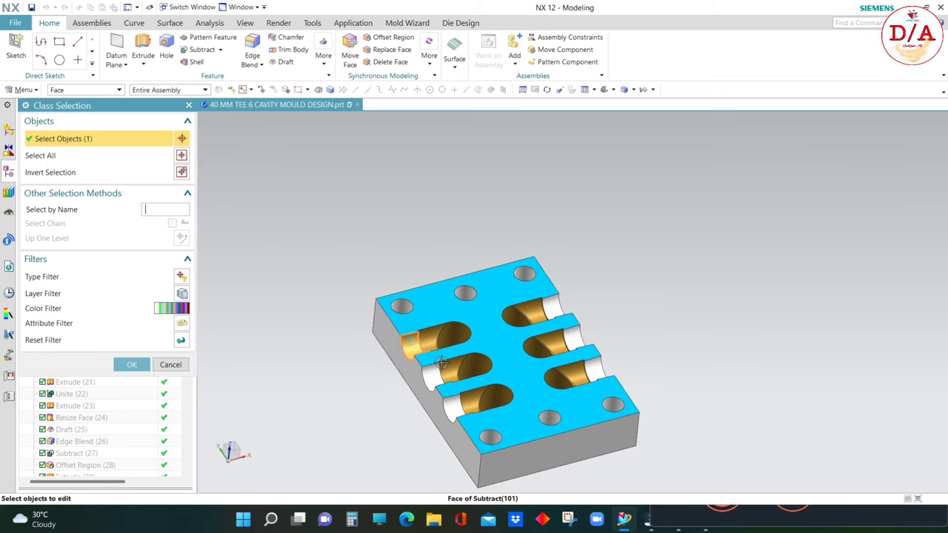
{"action": "left_click", "coordinate": [452, 406]}
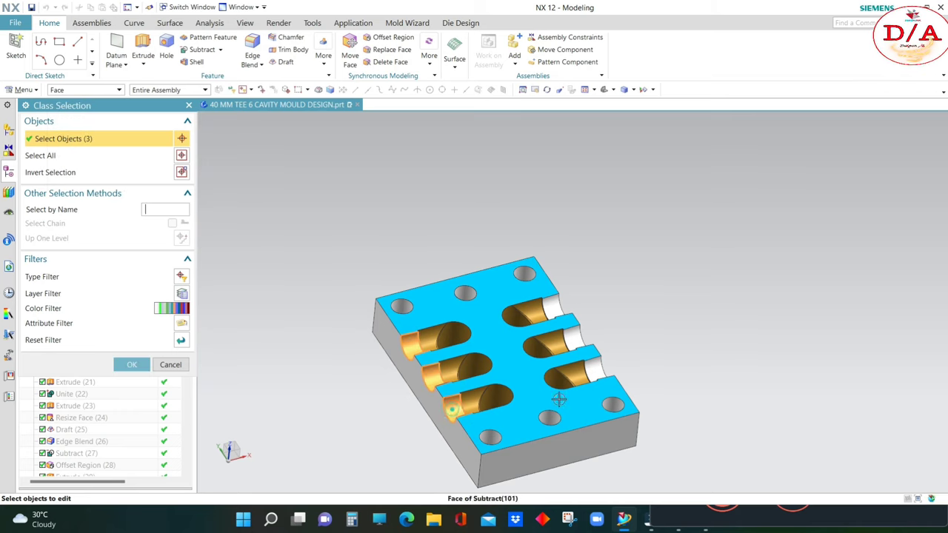
{"action": "scroll", "coordinate": [585, 360], "scroll_direction": "up", "scroll_amount": 1}
{"action": "scroll", "coordinate": [585, 359], "scroll_direction": "up", "scroll_amount": 1}
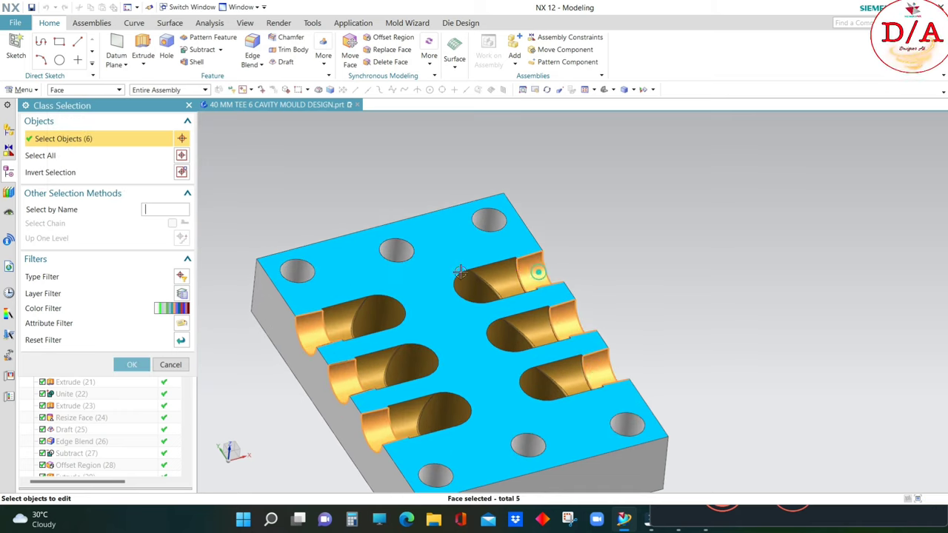
{"action": "left_click", "coordinate": [118, 367]}
{"action": "left_click", "coordinate": [164, 144]}
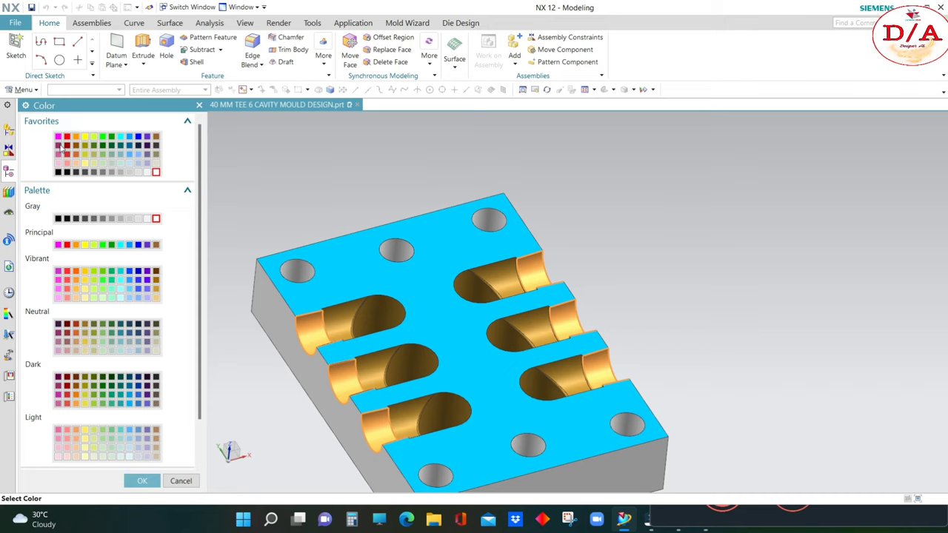
{"action": "left_click", "coordinate": [66, 137]}
{"action": "left_click", "coordinate": [144, 481]}
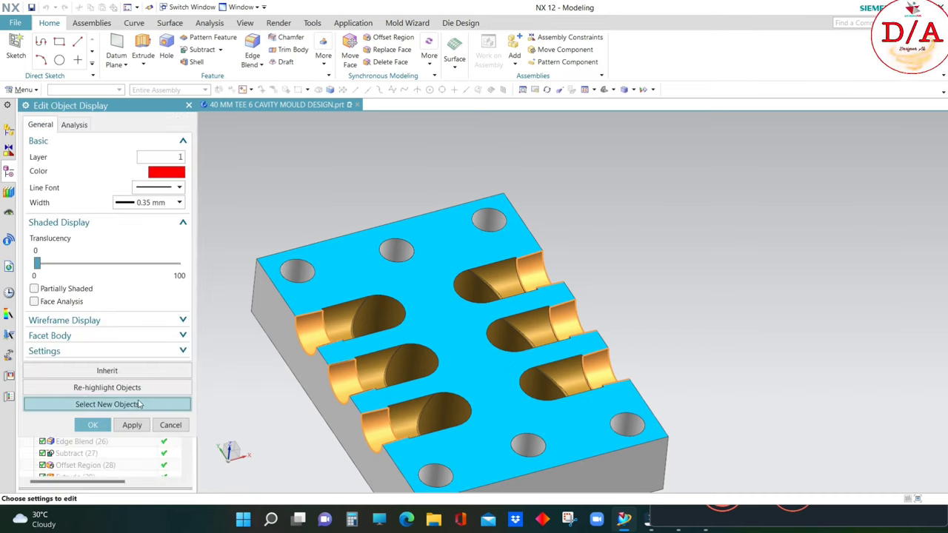
{"action": "left_click", "coordinate": [131, 424]}
{"action": "left_click", "coordinate": [126, 400]}
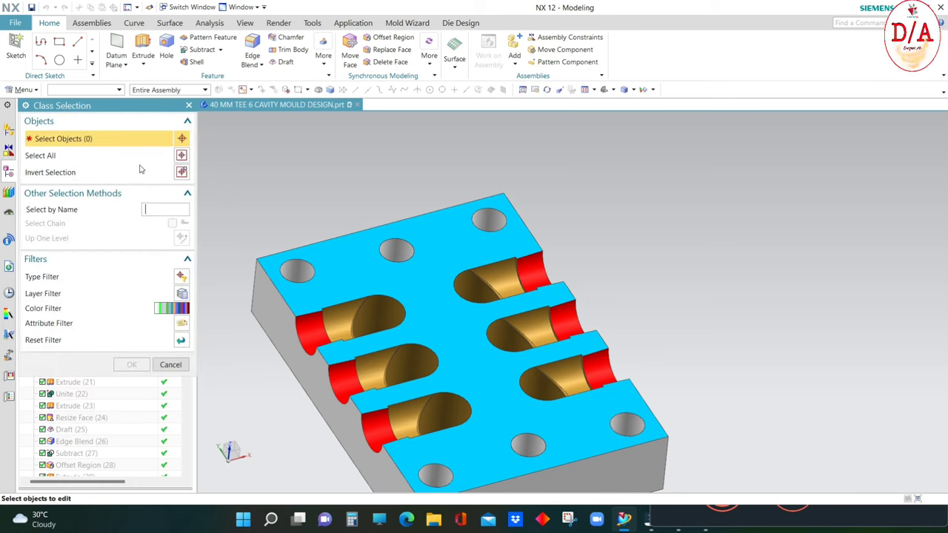
- With a Face filter, select the six top screw-hole faces and colour them purple
{"action": "left_click", "coordinate": [103, 89]}
{"action": "left_click", "coordinate": [56, 148]}
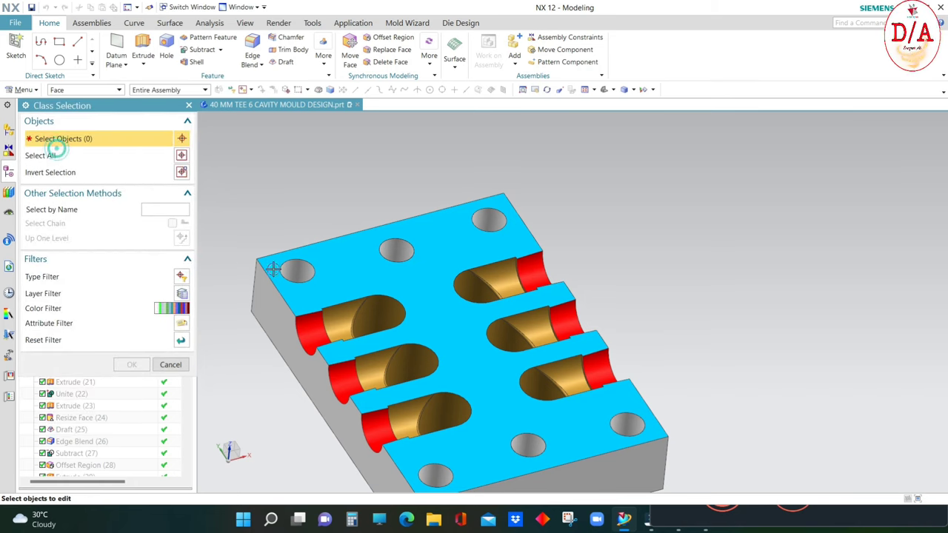
{"action": "left_click", "coordinate": [293, 271]}
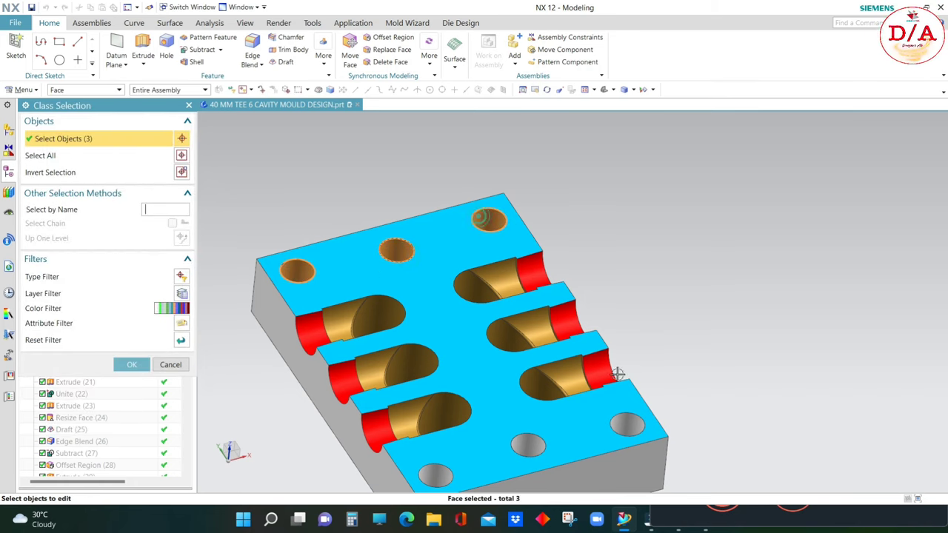
{"action": "left_click", "coordinate": [627, 423]}
{"action": "left_click", "coordinate": [527, 444]}
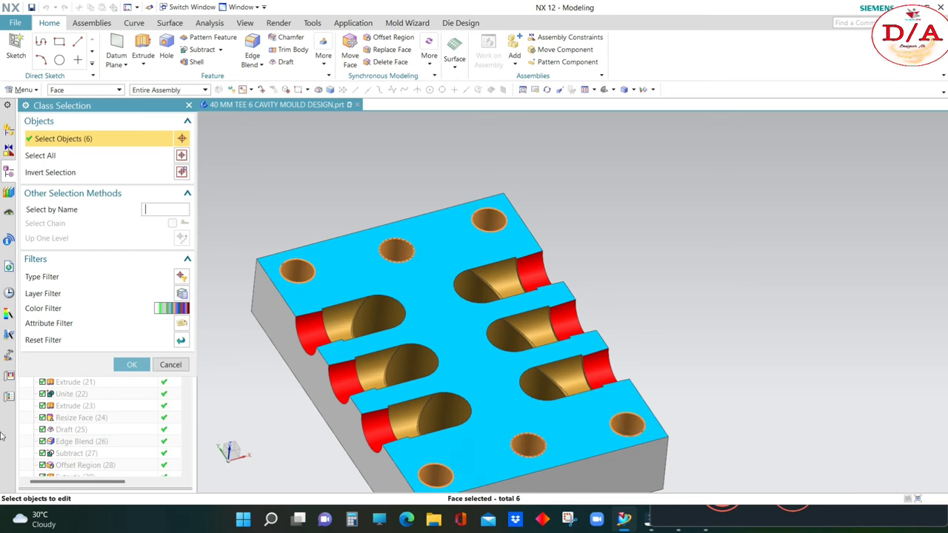
{"action": "left_click", "coordinate": [131, 363]}
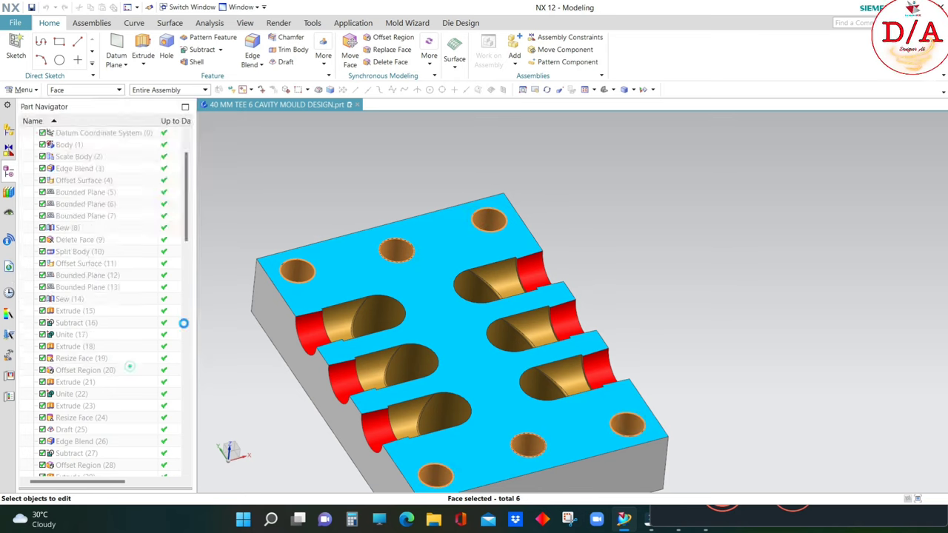
{"action": "left_click", "coordinate": [170, 171]}
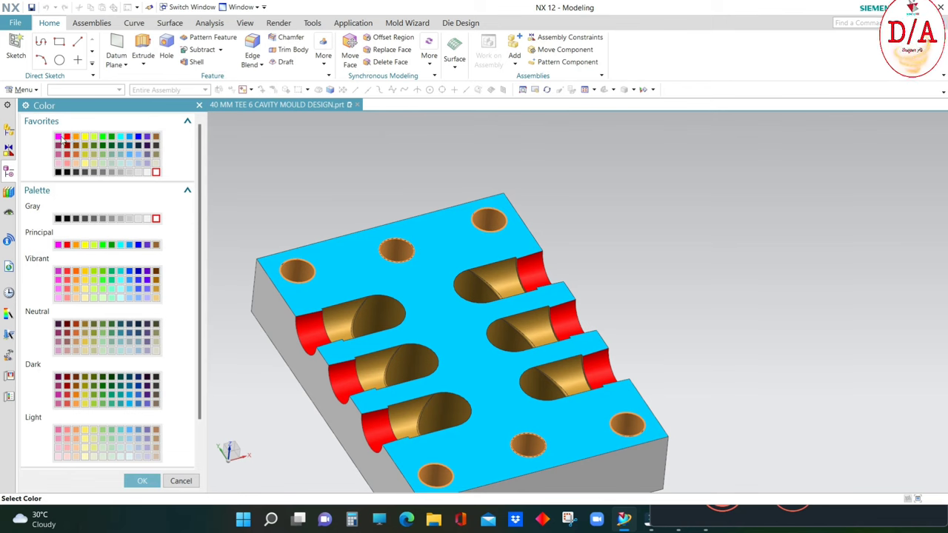
{"action": "left_click", "coordinate": [141, 482]}
{"action": "left_click", "coordinate": [132, 482]}
{"action": "left_click", "coordinate": [131, 395]}
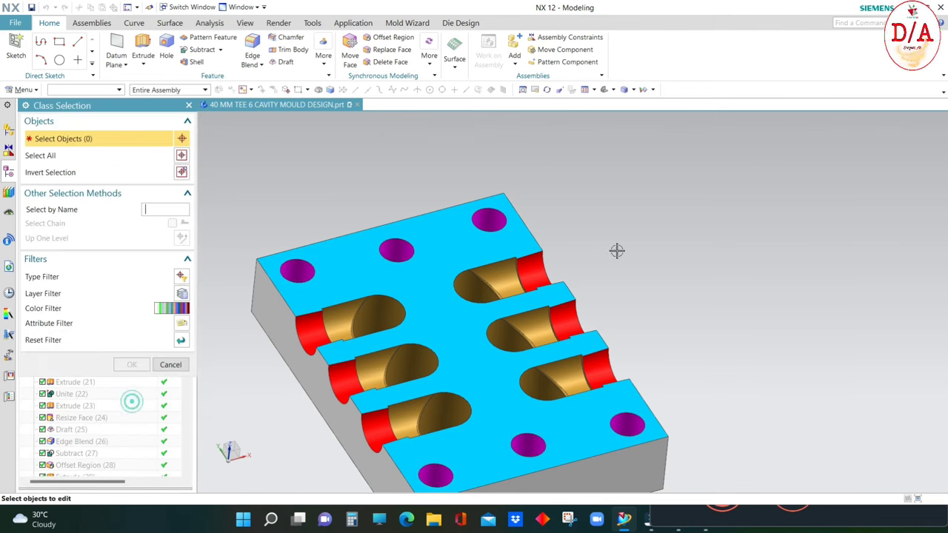
{"action": "mouse_move", "coordinate": [563, 319]}
{"action": "middle_mouse_down"}
{"action": "mouse_move", "coordinate": [691, 370]}
{"action": "mouse_move", "coordinate": [690, 326]}
{"action": "middle_mouse_up"}
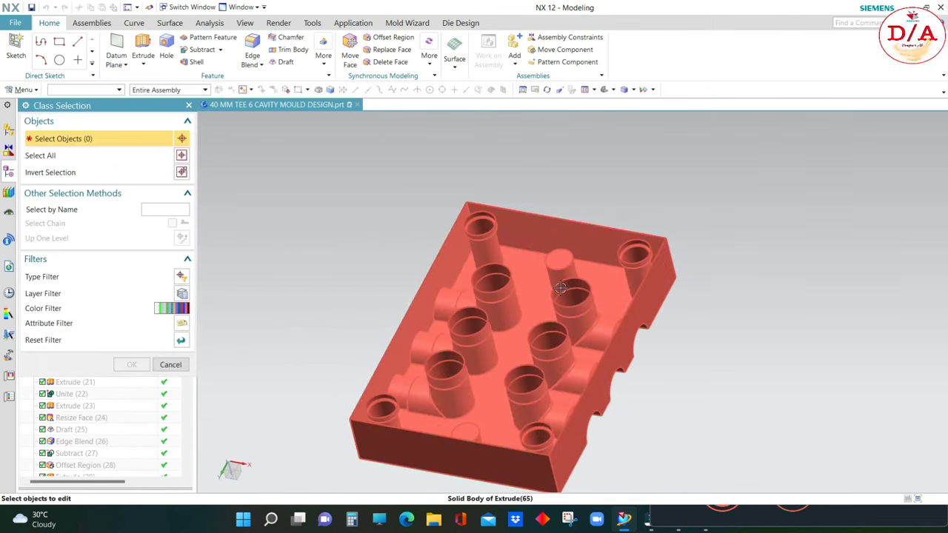
- Clear the accidental body selection and restart Edit Object Display with a Face filter
{"action": "left_click", "coordinate": [690, 324]}
{"action": "key", "text": "Escape"}
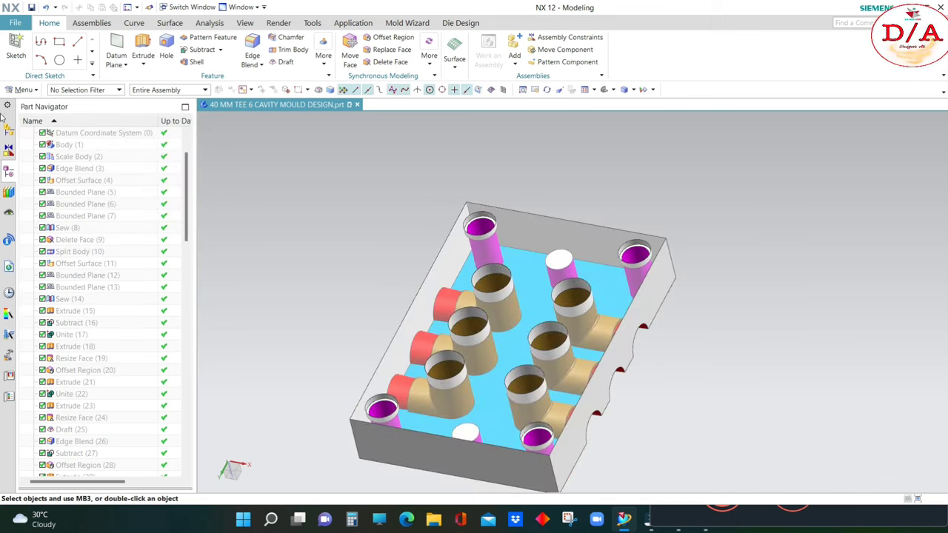
{"action": "key", "text": "ctrl+j"}
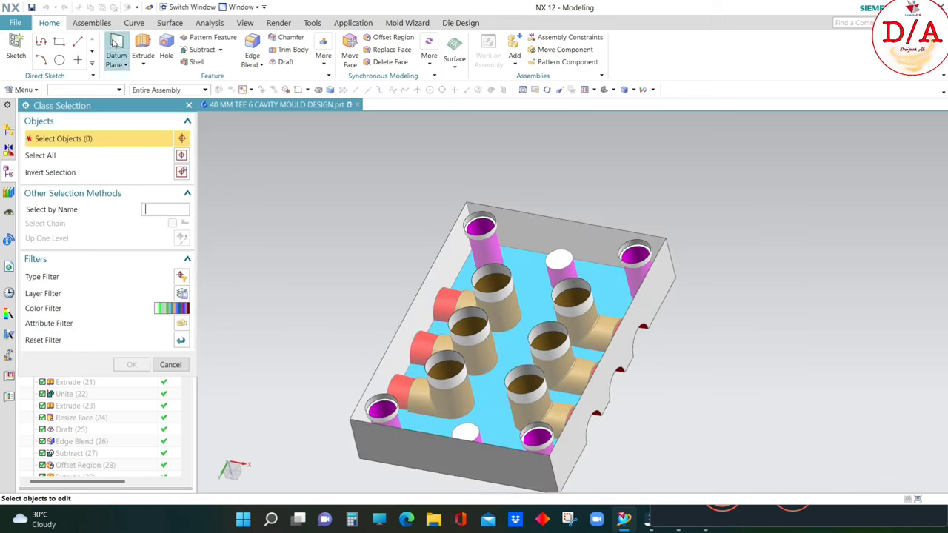
{"action": "left_click", "coordinate": [74, 88]}
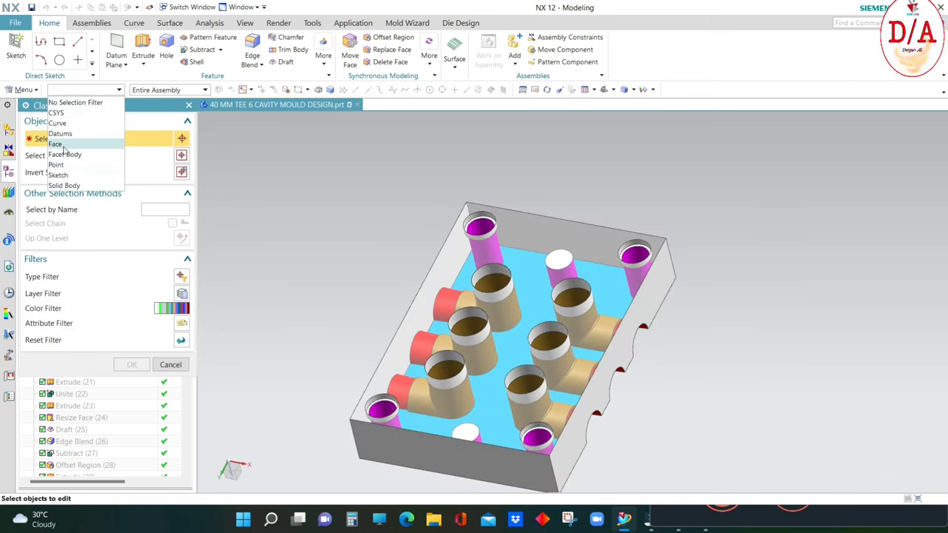
{"action": "left_click", "coordinate": [63, 146]}
{"action": "scroll", "coordinate": [550, 314], "scroll_direction": "up", "scroll_amount": 2}
- Select the six pipe-end faces inside the tee bores and colour them magenta
{"action": "left_click", "coordinate": [561, 282]}
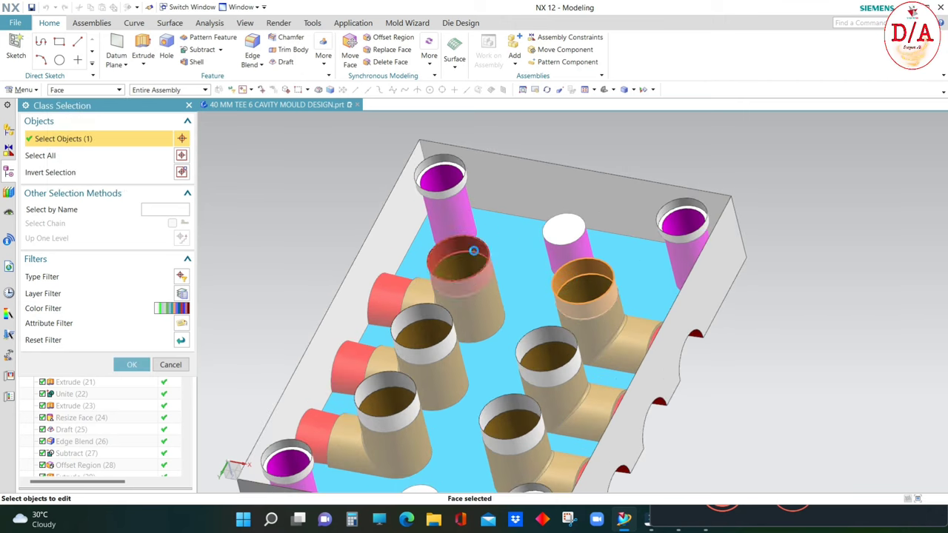
{"action": "left_click", "coordinate": [475, 253]}
{"action": "left_click", "coordinate": [431, 312]}
{"action": "left_click", "coordinate": [385, 404]}
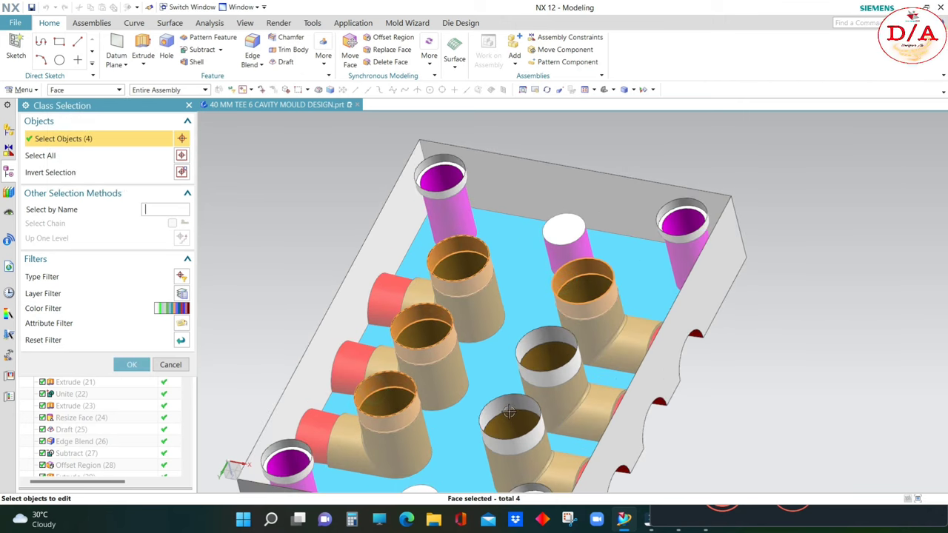
{"action": "left_click", "coordinate": [503, 406]}
{"action": "left_click", "coordinate": [532, 332]}
{"action": "left_click", "coordinate": [131, 365]}
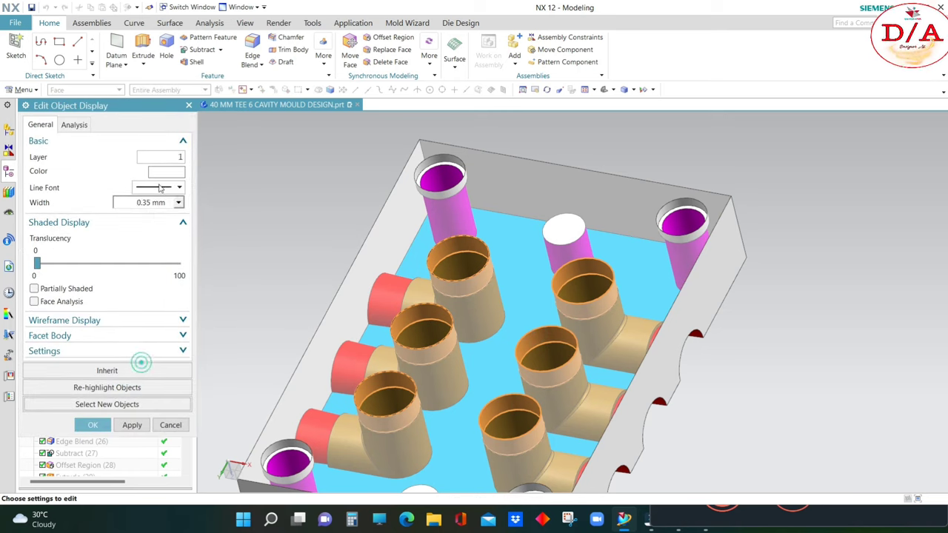
{"action": "left_click", "coordinate": [159, 203]}
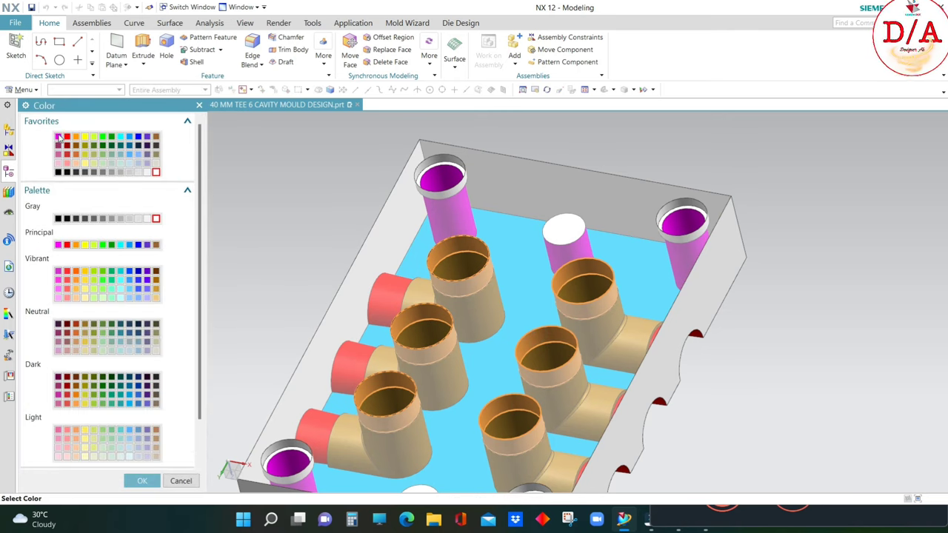
{"action": "left_click", "coordinate": [141, 480]}
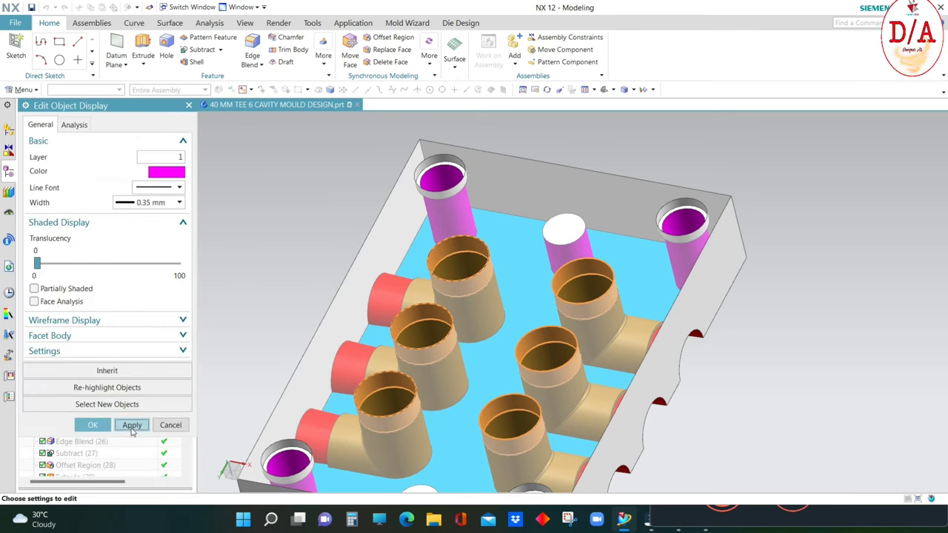
{"action": "left_click", "coordinate": [132, 424]}
{"action": "mouse_move", "coordinate": [765, 254]}
{"action": "middle_mouse_down"}
{"action": "mouse_move", "coordinate": [781, 275]}
{"action": "mouse_move", "coordinate": [765, 271]}
{"action": "mouse_move", "coordinate": [788, 293]}
{"action": "mouse_move", "coordinate": [783, 283]}
{"action": "mouse_move", "coordinate": [770, 296]}
{"action": "mouse_move", "coordinate": [698, 313]}
{"action": "mouse_move", "coordinate": [681, 330]}
{"action": "mouse_move", "coordinate": [697, 414]}
{"action": "middle_mouse_up"}
{"action": "middle_click", "coordinate": [789, 296]}
- Reopen Edit Object Display with a Face filter and pick the first screw-hole faces
{"action": "key", "text": "ctrl+j"}
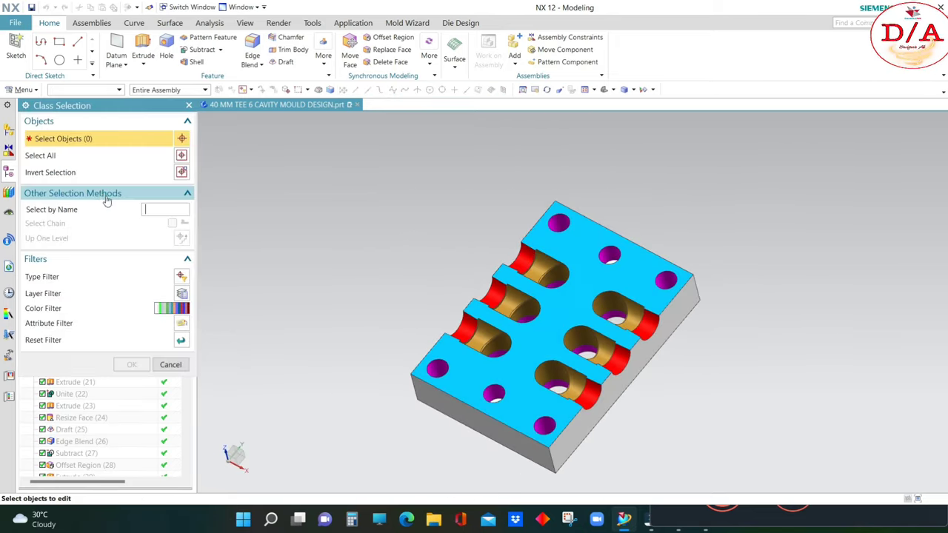
{"action": "left_click", "coordinate": [107, 89]}
{"action": "left_click", "coordinate": [71, 144]}
{"action": "scroll", "coordinate": [659, 280], "scroll_direction": "up", "scroll_amount": 3}
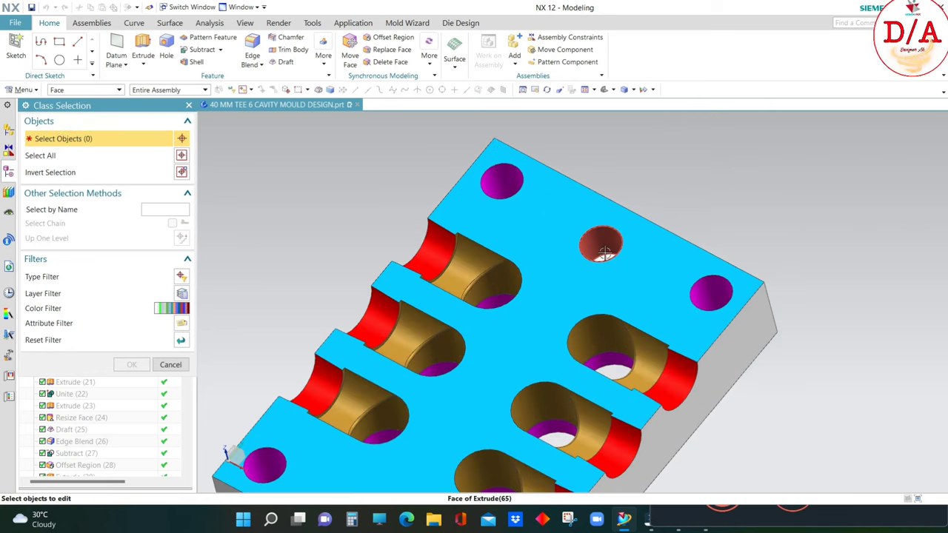
{"action": "left_click", "coordinate": [603, 256]}
{"action": "scroll", "coordinate": [604, 256], "scroll_direction": "down", "scroll_amount": 3}
{"action": "middle_click_drag", "start_coordinate": [570, 319], "coordinate": [519, 355]}
{"action": "scroll", "coordinate": [508, 364], "scroll_direction": "up", "scroll_amount": 3}
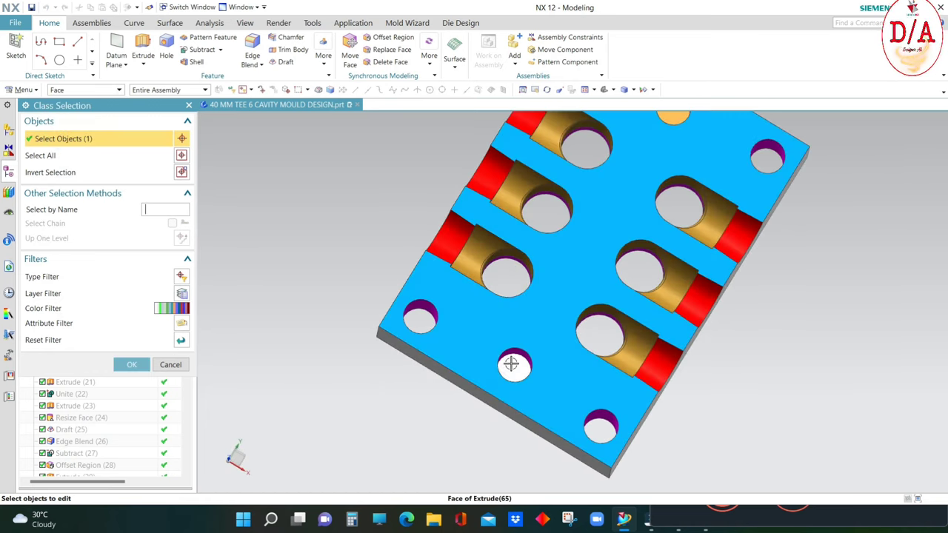
{"action": "left_click", "coordinate": [508, 364]}
{"action": "scroll", "coordinate": [712, 345], "scroll_direction": "down", "scroll_amount": 3}
{"action": "mouse_move", "coordinate": [712, 344]}
{"action": "middle_mouse_down"}
{"action": "mouse_move", "coordinate": [671, 217]}
{"action": "mouse_move", "coordinate": [618, 324]}
{"action": "middle_mouse_up"}
{"action": "scroll", "coordinate": [619, 324], "scroll_direction": "up", "scroll_amount": 5}
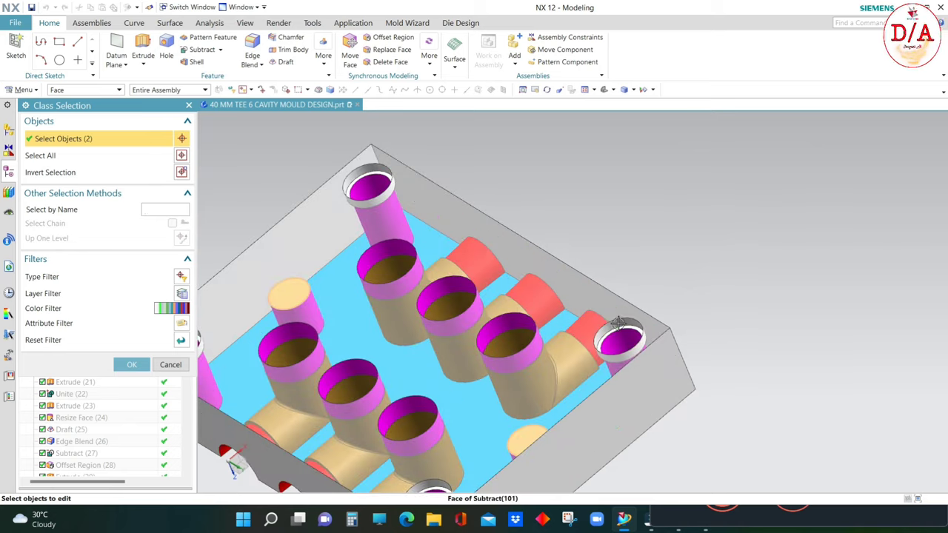
{"action": "left_click", "coordinate": [366, 186]}
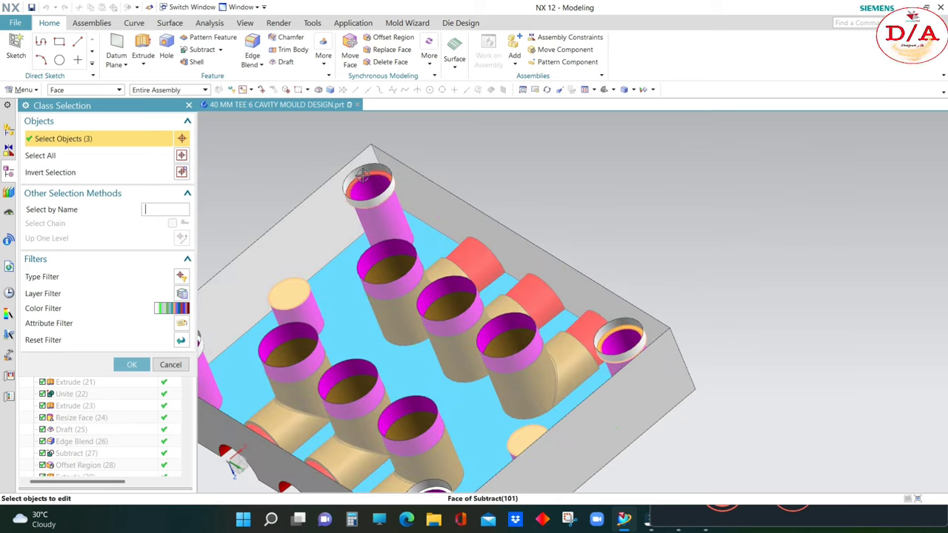
- Add the remaining corner-hole faces and colour the whole set blue
{"action": "scroll", "coordinate": [361, 178], "scroll_direction": "down", "scroll_amount": 3}
{"action": "scroll", "coordinate": [391, 363], "scroll_direction": "up", "scroll_amount": 5}
{"action": "left_click", "coordinate": [393, 362]}
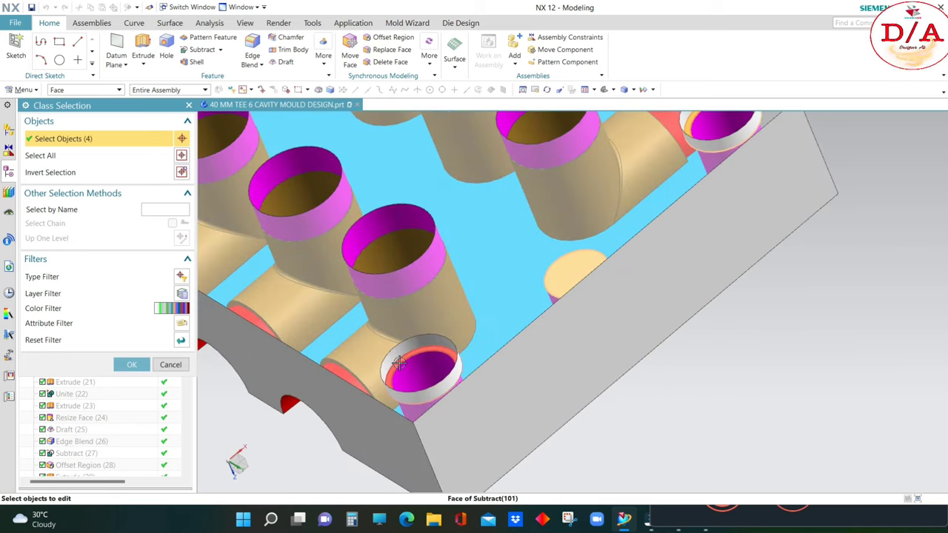
{"action": "scroll", "coordinate": [394, 362], "scroll_direction": "down", "scroll_amount": 3}
{"action": "scroll", "coordinate": [247, 232], "scroll_direction": "up", "scroll_amount": 3}
{"action": "left_click", "coordinate": [248, 241]}
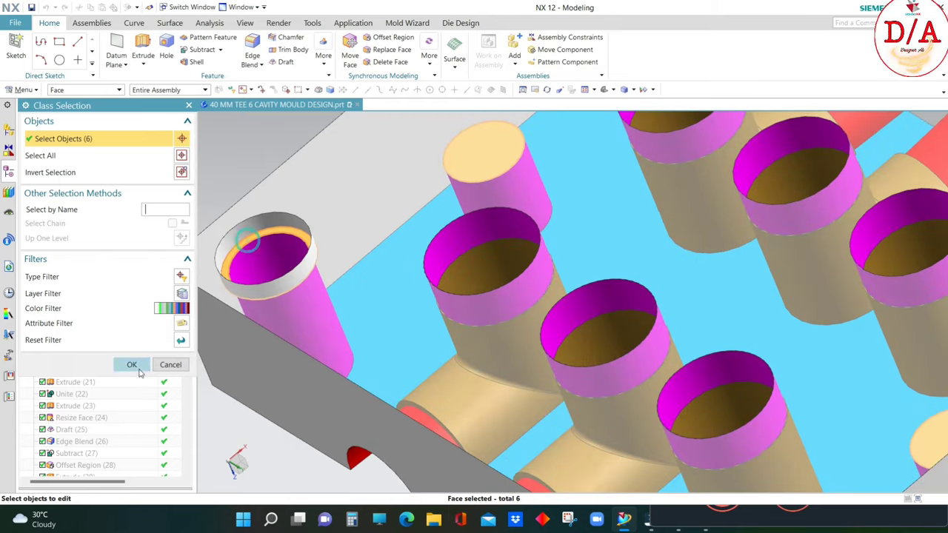
{"action": "left_click", "coordinate": [121, 367]}
{"action": "left_click", "coordinate": [174, 169]}
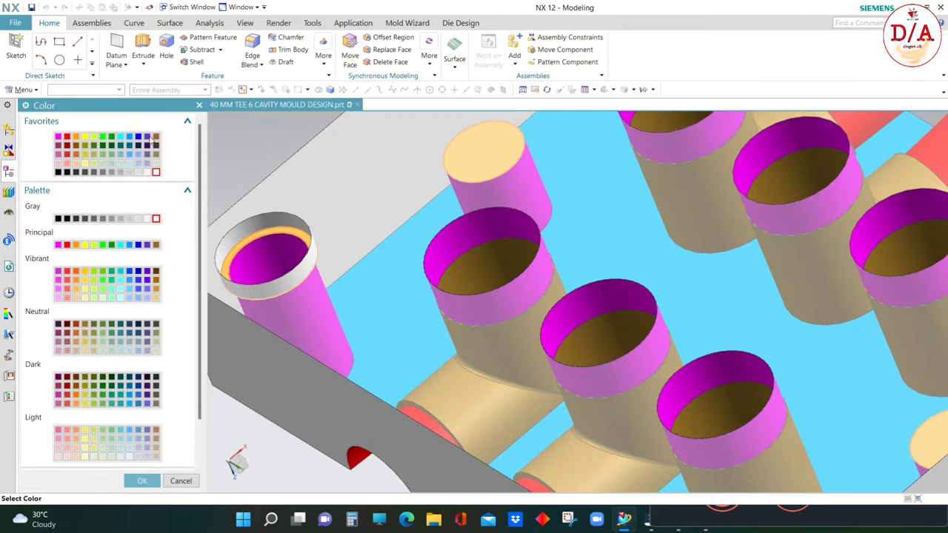
{"action": "left_click", "coordinate": [151, 482]}
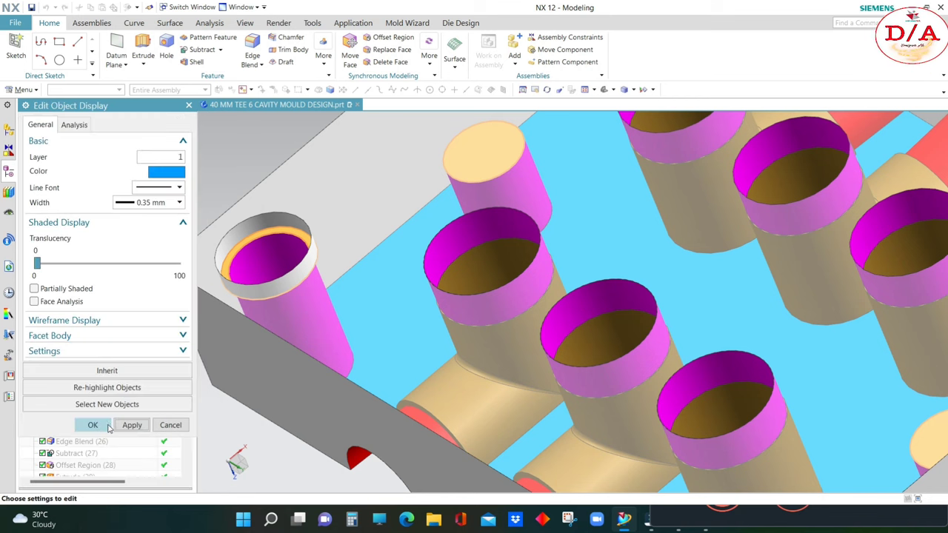
{"action": "left_click", "coordinate": [131, 485]}
{"action": "scroll", "coordinate": [565, 282], "scroll_direction": "down", "scroll_amount": 5}
- Sketch a line on the plate top between the left and right middle hole centres
{"action": "key", "text": "F8"}
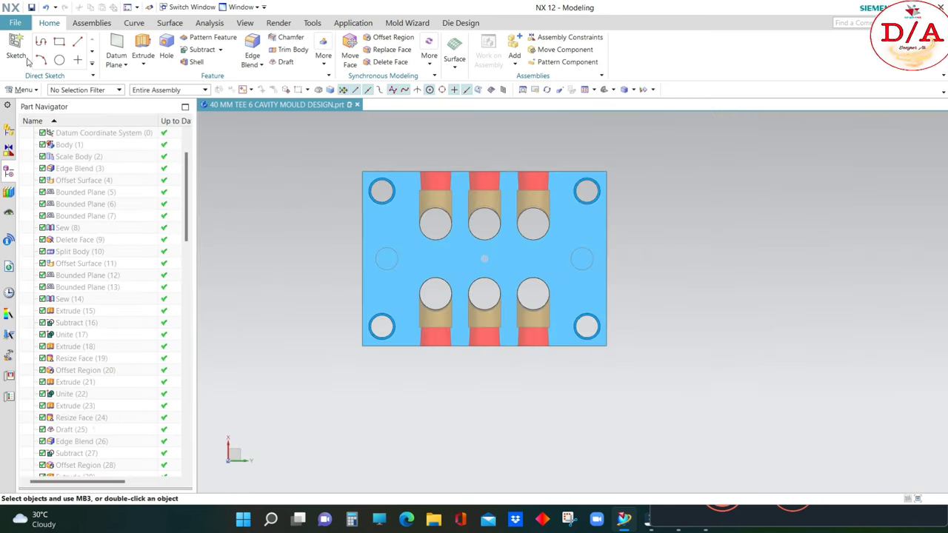
{"action": "left_click", "coordinate": [16, 48]}
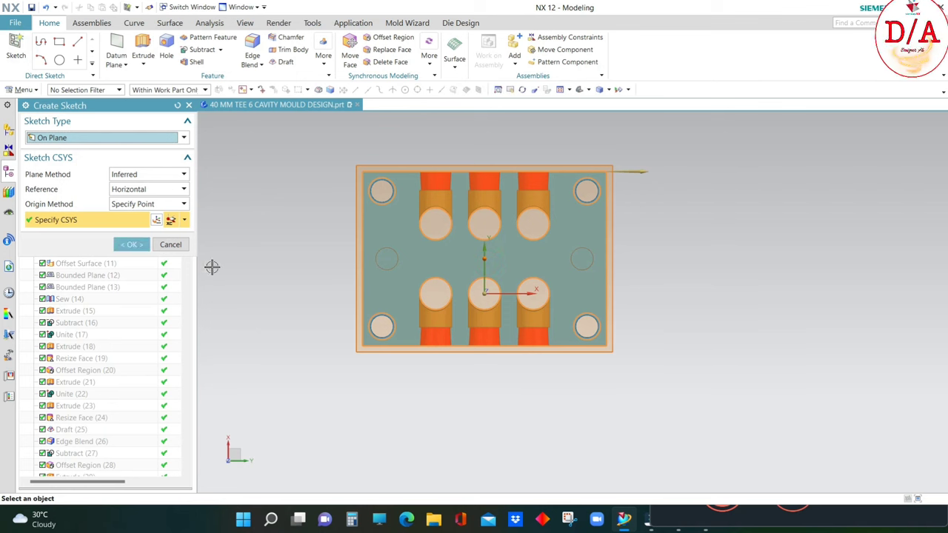
{"action": "left_click", "coordinate": [132, 244]}
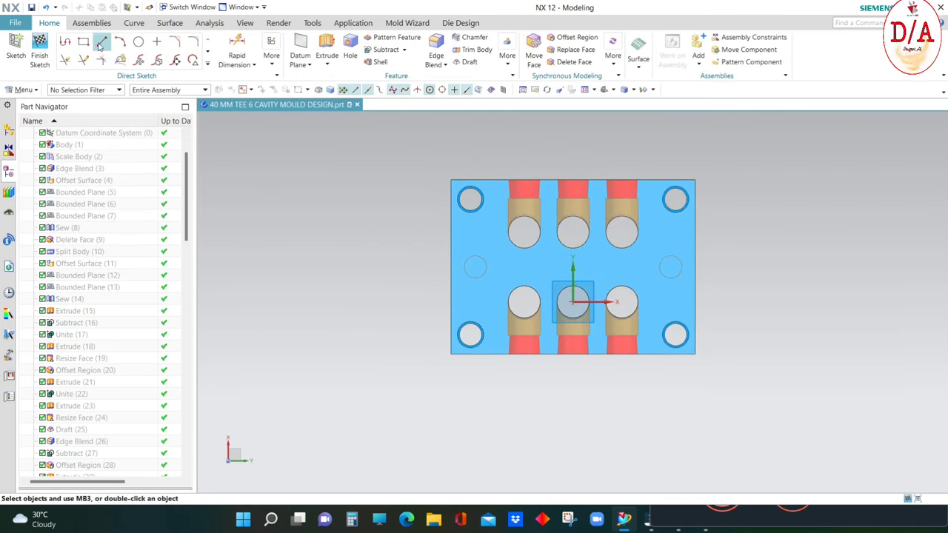
{"action": "left_click", "coordinate": [102, 40]}
{"action": "scroll", "coordinate": [457, 284], "scroll_direction": "up", "scroll_amount": 2}
{"action": "left_click", "coordinate": [482, 259]}
{"action": "scroll", "coordinate": [482, 258], "scroll_direction": "down", "scroll_amount": 2}
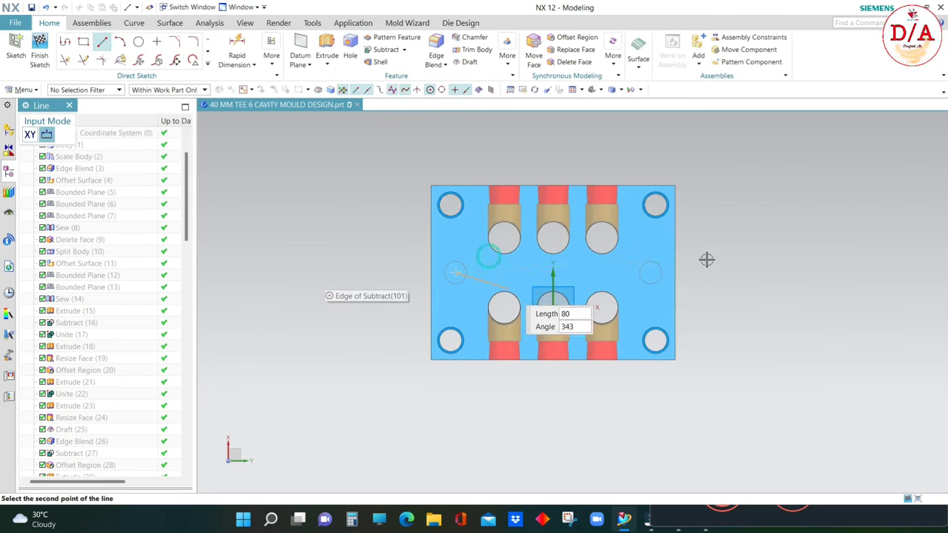
{"action": "scroll", "coordinate": [678, 263], "scroll_direction": "up", "scroll_amount": 2}
{"action": "left_click", "coordinate": [655, 272]}
{"action": "key", "text": "Escape"}
{"action": "scroll", "coordinate": [660, 269], "scroll_direction": "down", "scroll_amount": 4}
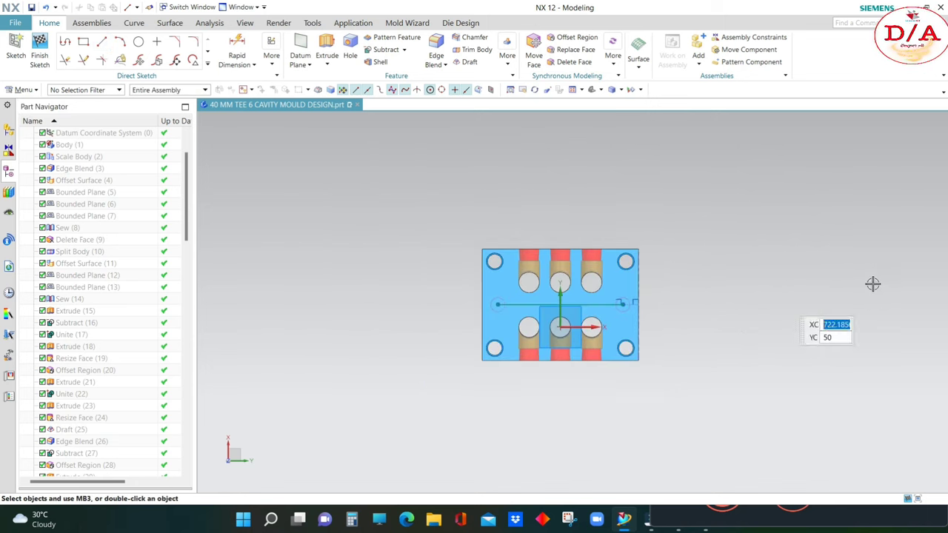
{"action": "left_click", "coordinate": [44, 59]}
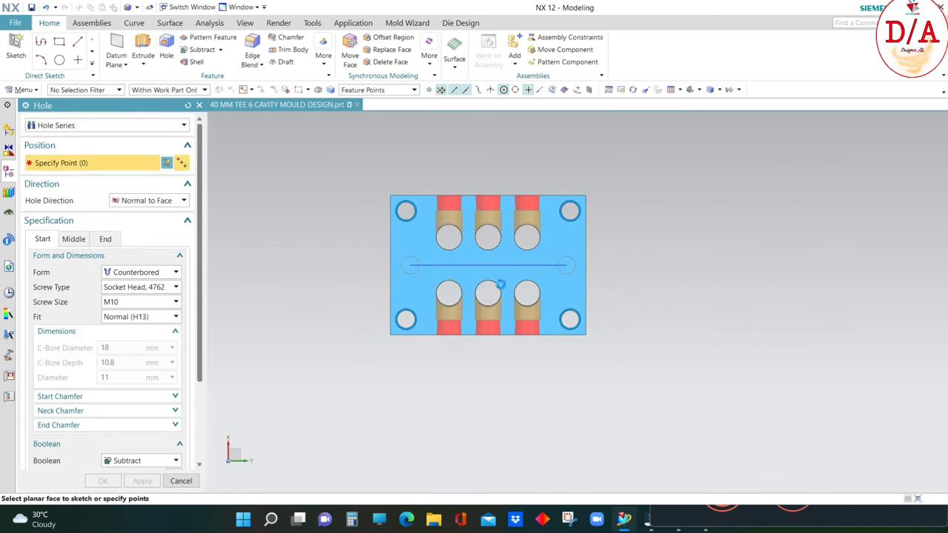
- Create M10 counterbored socket-head screw holes at both ends of the sketched line
{"action": "middle_click_drag", "start_coordinate": [415, 356], "coordinate": [401, 258]}
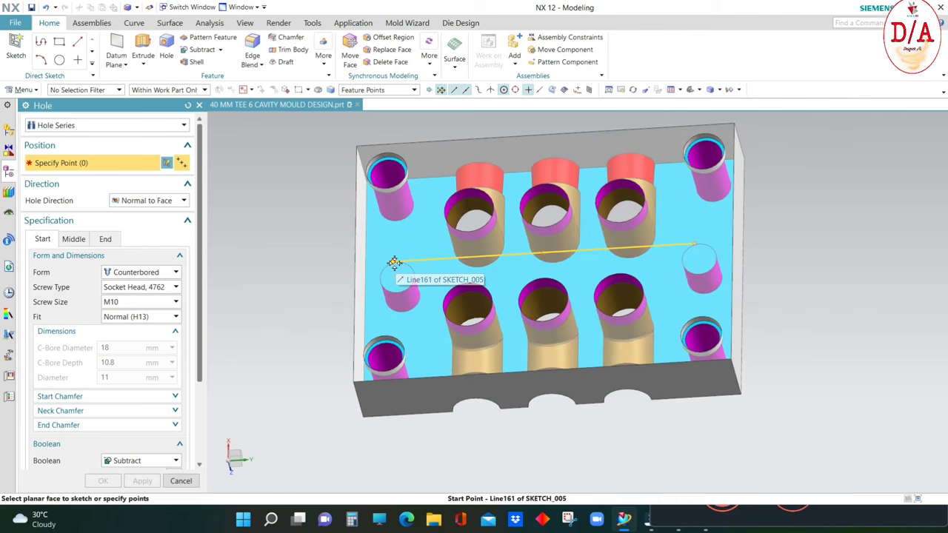
{"action": "left_click", "coordinate": [392, 261]}
{"action": "left_click", "coordinate": [698, 252]}
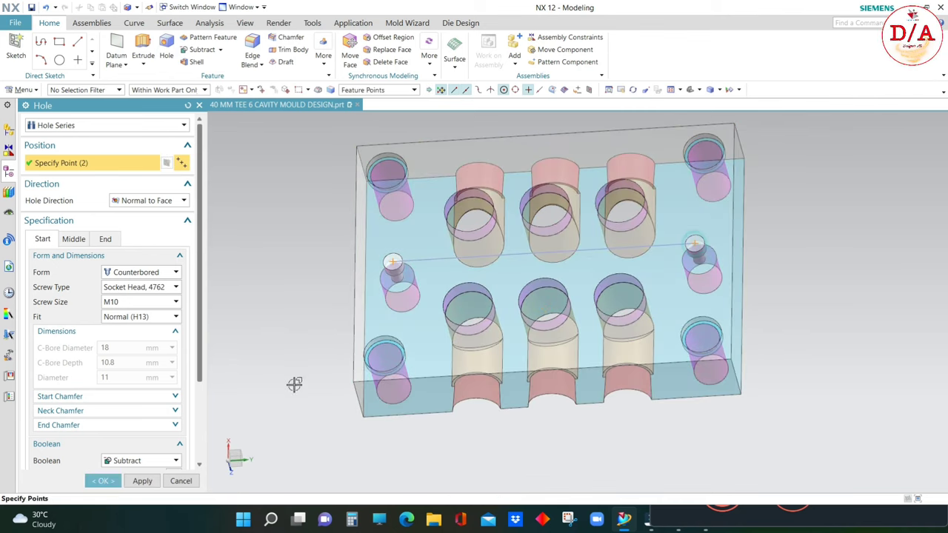
{"action": "left_click", "coordinate": [103, 480]}
{"action": "middle_click_drag", "start_coordinate": [409, 304], "coordinate": [630, 333]}
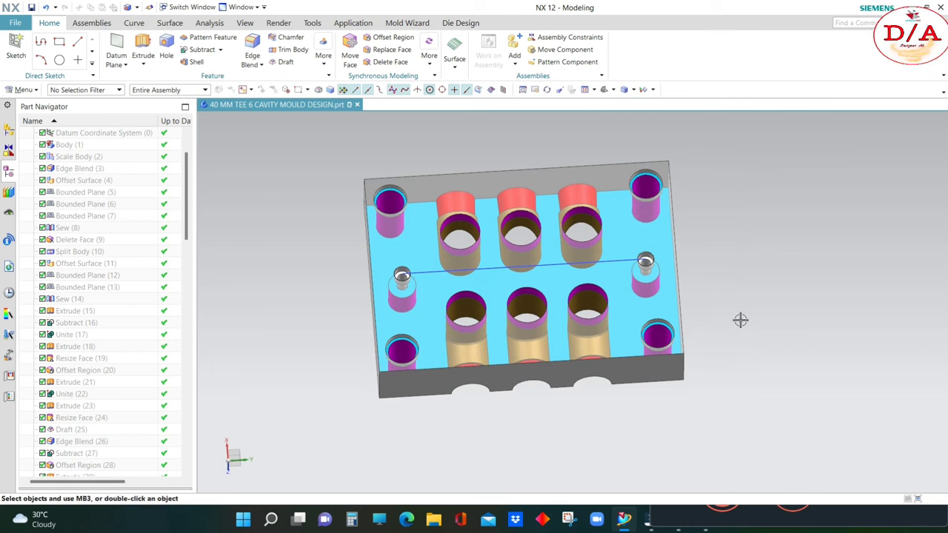
{"action": "key", "text": "ctrl+j"}
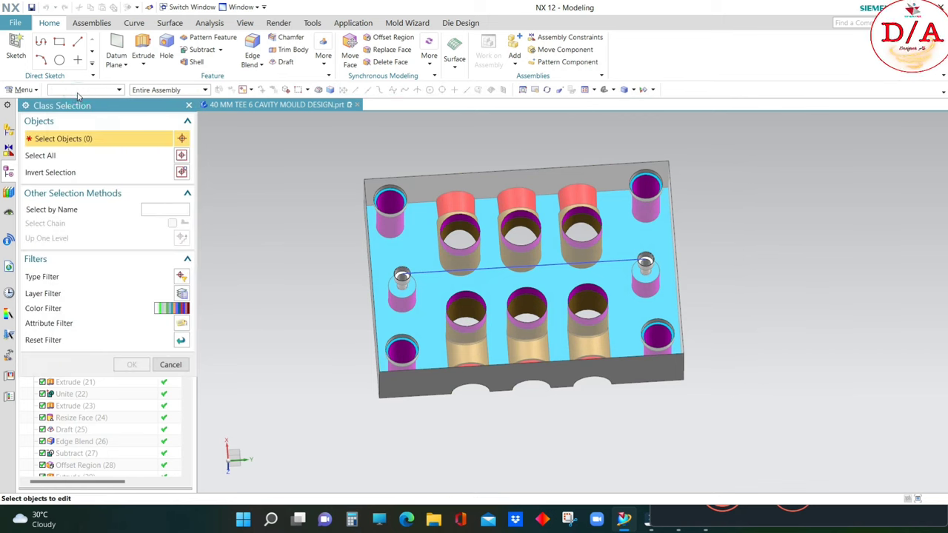
- Colour the two new counterbored hole faces blue to match the corner holes
{"action": "left_click", "coordinate": [83, 90]}
{"action": "left_click", "coordinate": [59, 137]}
{"action": "scroll", "coordinate": [379, 280], "scroll_direction": "up", "scroll_amount": 3}
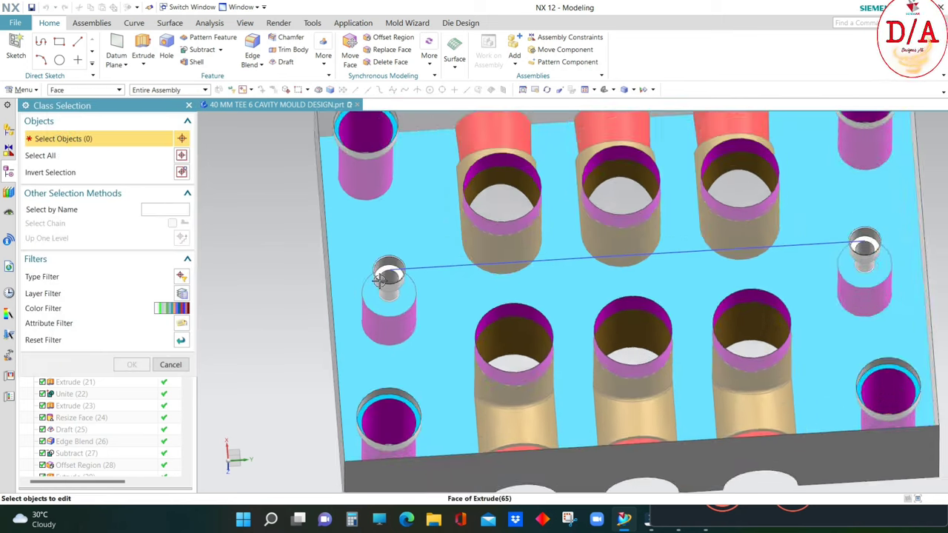
{"action": "scroll", "coordinate": [379, 280], "scroll_direction": "up", "scroll_amount": 2}
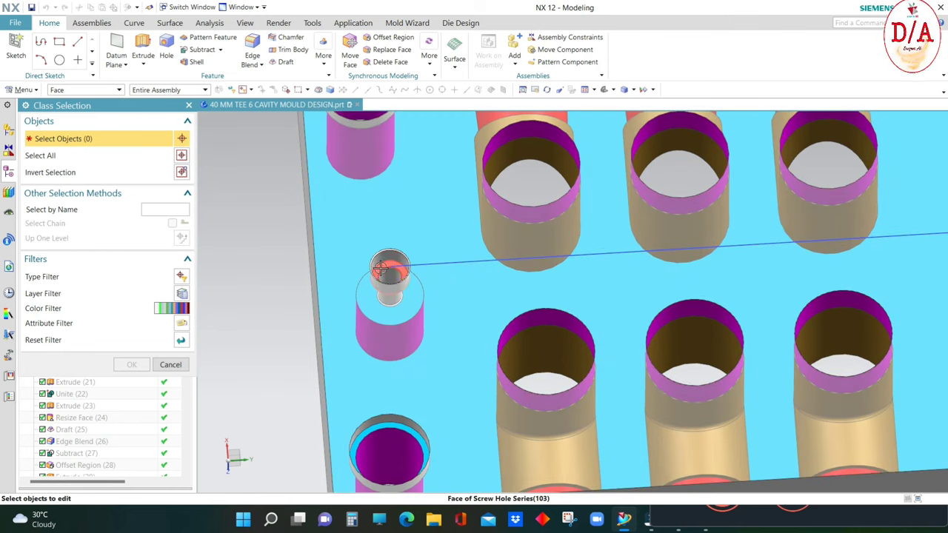
{"action": "left_click", "coordinate": [379, 270]}
{"action": "scroll", "coordinate": [639, 271], "scroll_direction": "down", "scroll_amount": 5}
{"action": "scroll", "coordinate": [600, 252], "scroll_direction": "up", "scroll_amount": 5}
{"action": "left_click", "coordinate": [607, 243]}
{"action": "scroll", "coordinate": [618, 313], "scroll_direction": "down", "scroll_amount": 4}
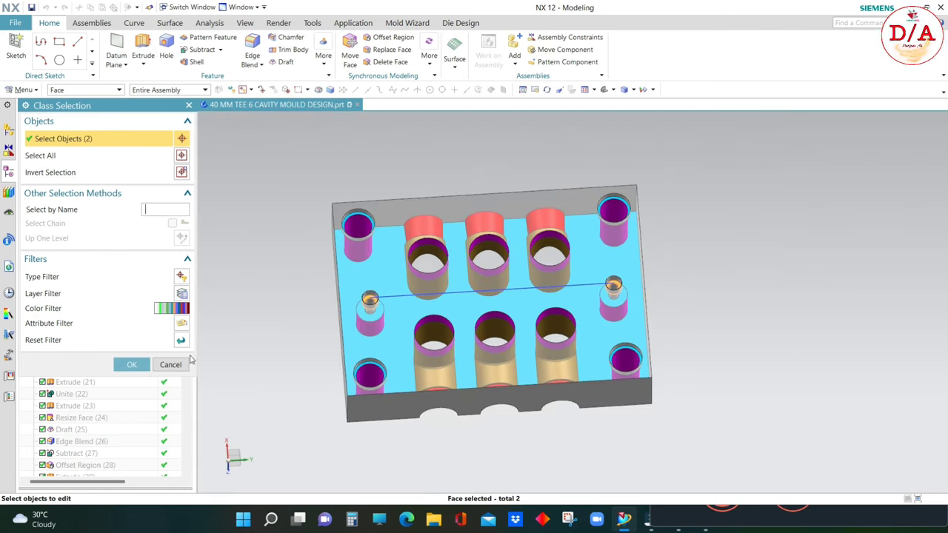
{"action": "left_click", "coordinate": [133, 365]}
{"action": "left_click", "coordinate": [159, 133]}
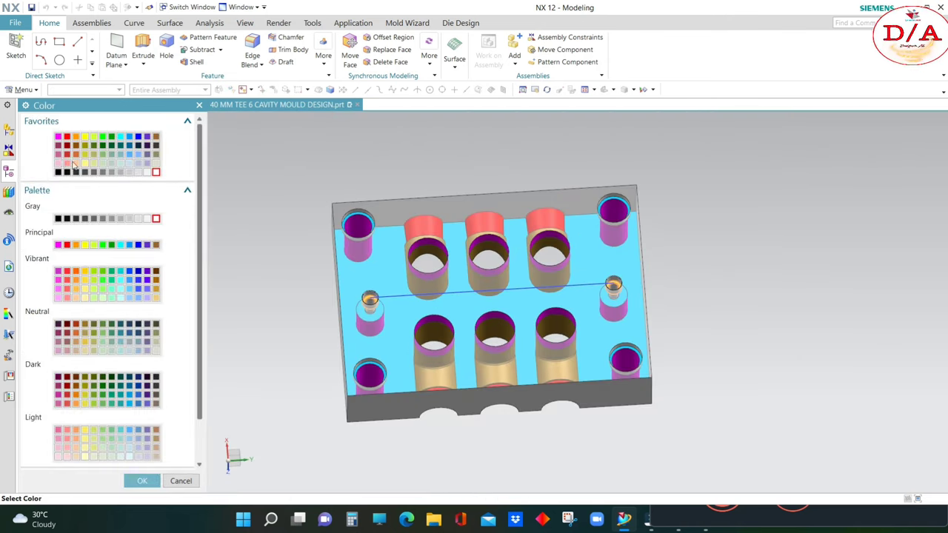
{"action": "left_click", "coordinate": [129, 137]}
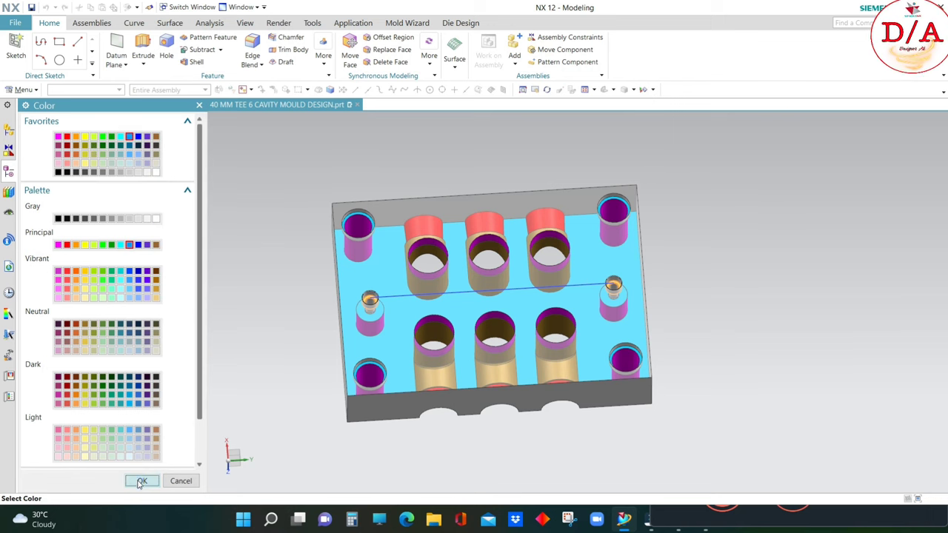
{"action": "left_click", "coordinate": [140, 483]}
{"action": "left_click", "coordinate": [92, 425]}
{"action": "mouse_move", "coordinate": [697, 326]}
{"action": "middle_mouse_down"}
{"action": "mouse_move", "coordinate": [712, 324]}
{"action": "mouse_move", "coordinate": [660, 349]}
{"action": "mouse_move", "coordinate": [676, 402]}
{"action": "mouse_move", "coordinate": [677, 296]}
{"action": "mouse_move", "coordinate": [682, 328]}
{"action": "mouse_move", "coordinate": [664, 209]}
{"action": "mouse_move", "coordinate": [661, 311]}
{"action": "mouse_move", "coordinate": [751, 339]}
{"action": "middle_mouse_up"}
- Isolate the cavity block and orient it to a slightly tilted top view
{"action": "key", "text": "Home"}
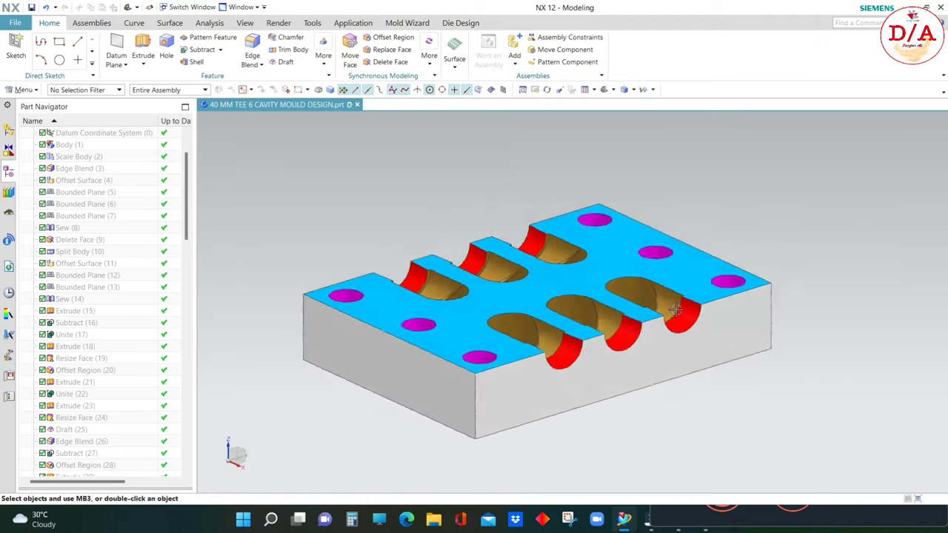
{"action": "mouse_move", "coordinate": [676, 309]}
{"action": "middle_mouse_down"}
{"action": "mouse_move", "coordinate": [567, 296]}
{"action": "mouse_move", "coordinate": [677, 334]}
{"action": "mouse_move", "coordinate": [715, 275]}
{"action": "mouse_move", "coordinate": [752, 305]}
{"action": "middle_mouse_up"}
{"action": "key", "text": "ctrl+shift+u"}
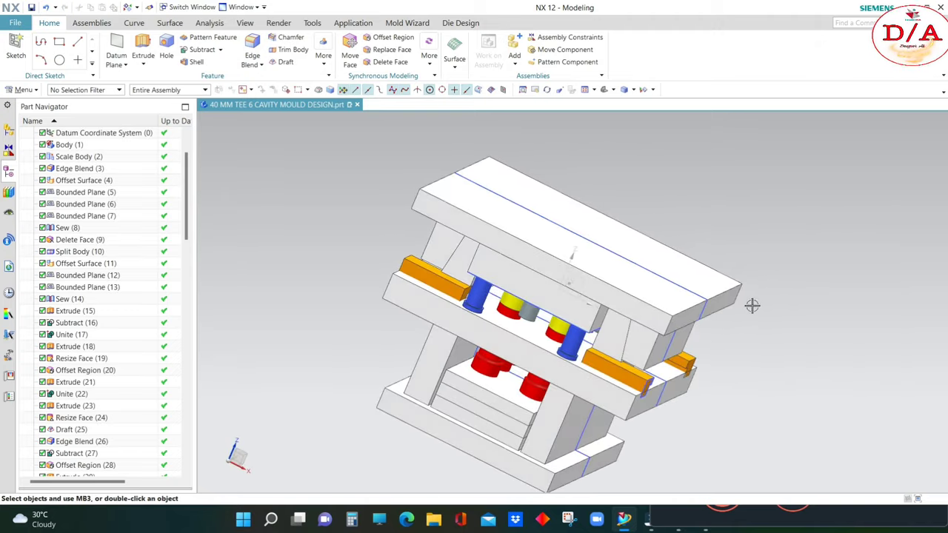
{"action": "key", "text": "ctrl+b"}
{"action": "scroll", "coordinate": [740, 288], "scroll_direction": "up", "scroll_amount": 5}
{"action": "scroll", "coordinate": [741, 289], "scroll_direction": "down", "scroll_amount": 8}
{"action": "key", "text": "ctrl+shift+b"}
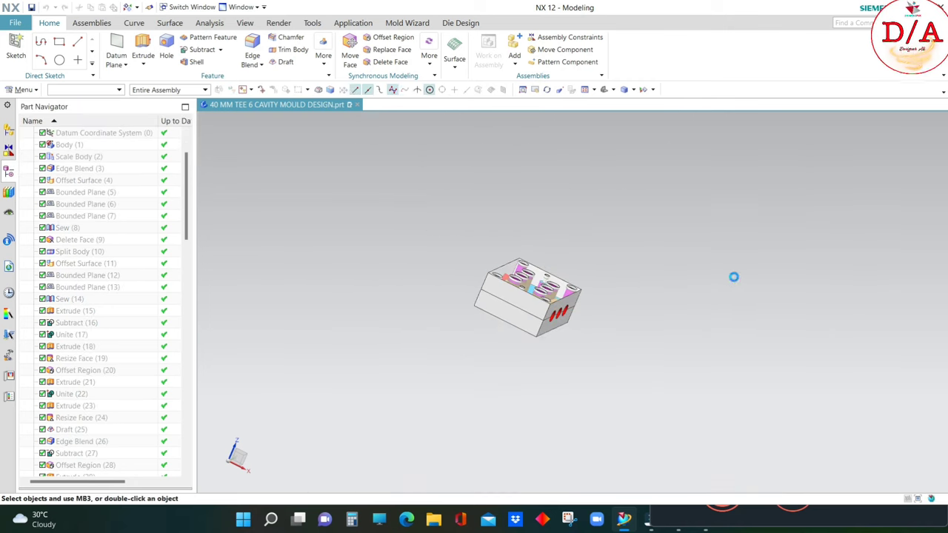
{"action": "key", "text": "ctrl+f"}
{"action": "mouse_move", "coordinate": [734, 275]}
{"action": "middle_mouse_down"}
{"action": "mouse_move", "coordinate": [770, 345]}
{"action": "mouse_move", "coordinate": [750, 367]}
{"action": "mouse_move", "coordinate": [745, 259]}
{"action": "mouse_move", "coordinate": [905, 317]}
{"action": "middle_mouse_up"}
{"action": "key", "text": "ctrl+alt+t"}
{"action": "mouse_move", "coordinate": [741, 339]}
{"action": "middle_mouse_down"}
{"action": "mouse_move", "coordinate": [747, 319]}
{"action": "mouse_move", "coordinate": [730, 205]}
{"action": "middle_mouse_up"}
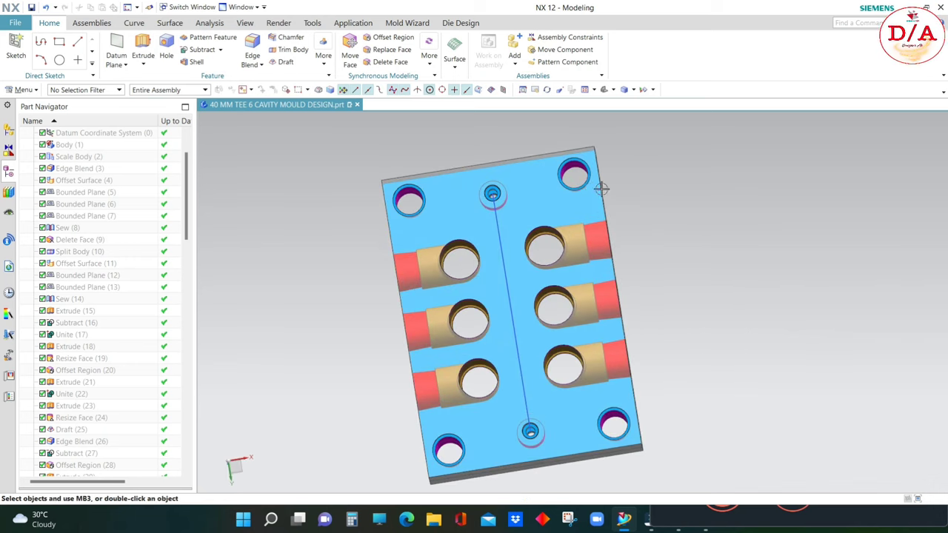
- Hide SKETCH_005 and bring the full mould assembly back into view
{"action": "left_click", "coordinate": [493, 199]}
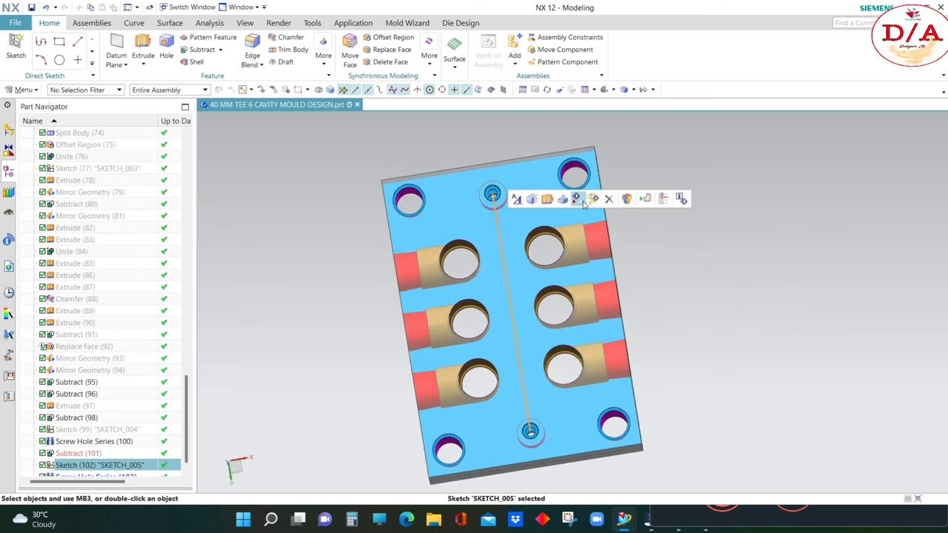
{"action": "left_click", "coordinate": [582, 202]}
{"action": "middle_click_drag", "start_coordinate": [780, 372], "coordinate": [776, 449]}
{"action": "key", "text": "Home"}
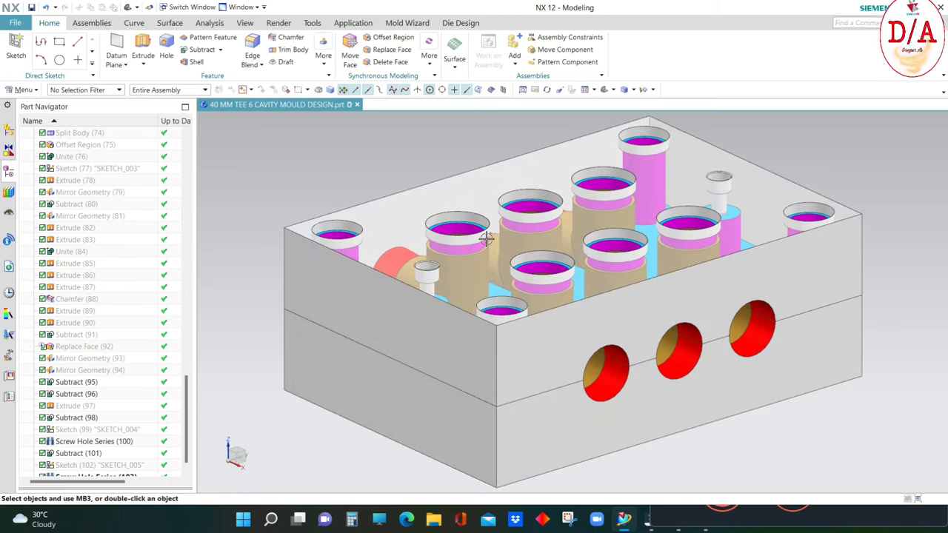
{"action": "mouse_move", "coordinate": [486, 237]}
{"action": "middle_mouse_down"}
{"action": "mouse_move", "coordinate": [698, 334]}
{"action": "mouse_move", "coordinate": [936, 302]}
{"action": "middle_mouse_up"}
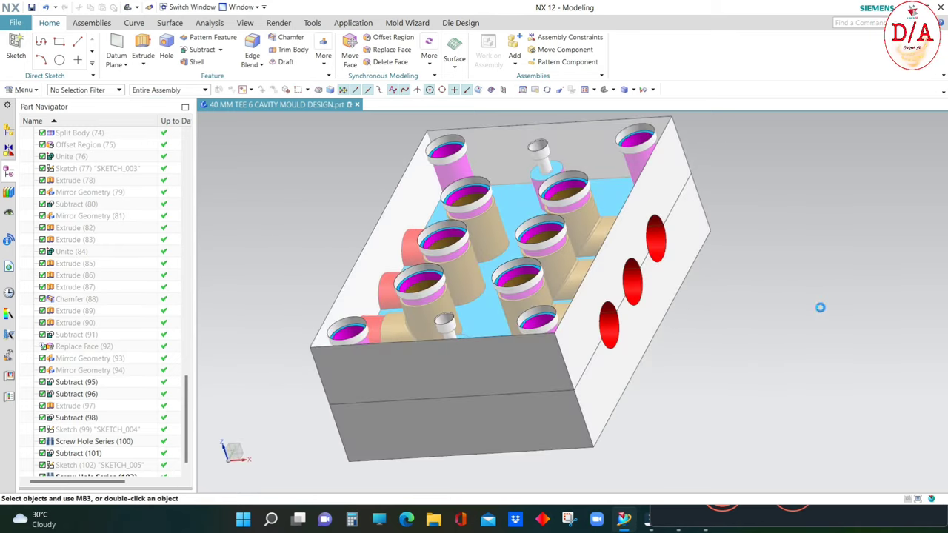
{"action": "mouse_move", "coordinate": [820, 306]}
{"action": "middle_mouse_down"}
{"action": "mouse_move", "coordinate": [751, 343]}
{"action": "mouse_move", "coordinate": [800, 326]}
{"action": "middle_mouse_up"}
{"action": "key", "text": "ctrl+alt+f"}
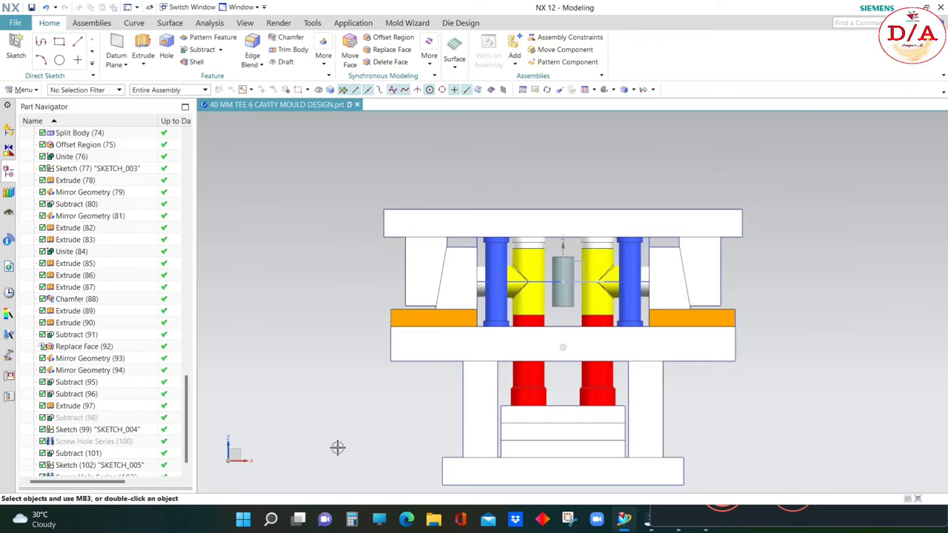
{"action": "middle_click_drag", "start_coordinate": [775, 283], "coordinate": [790, 313]}
{"action": "key", "text": "ctrl+b"}
- Hide everything except the top plate by inverting the selection
{"action": "left_click", "coordinate": [633, 251]}
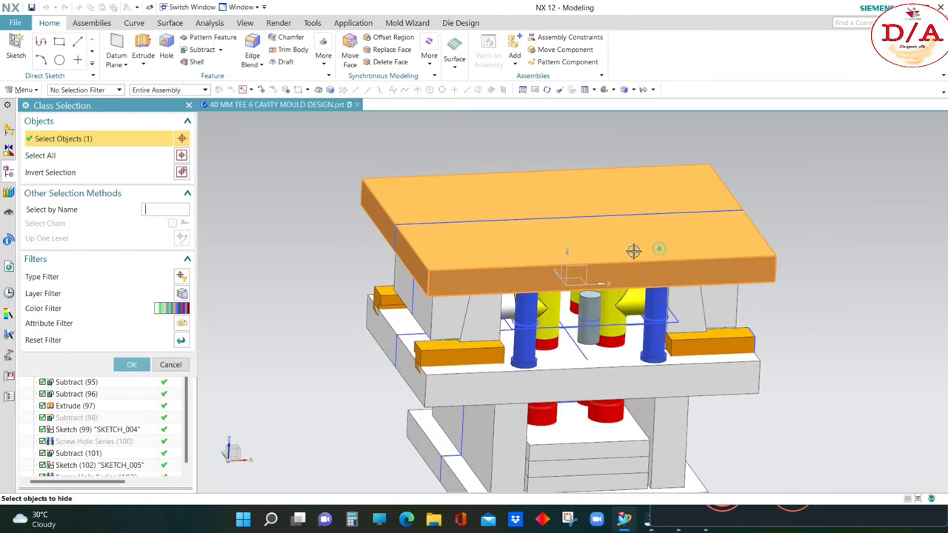
{"action": "scroll", "coordinate": [518, 244], "scroll_direction": "down", "scroll_amount": 4}
{"action": "left_click", "coordinate": [182, 172]}
{"action": "left_click", "coordinate": [130, 364]}
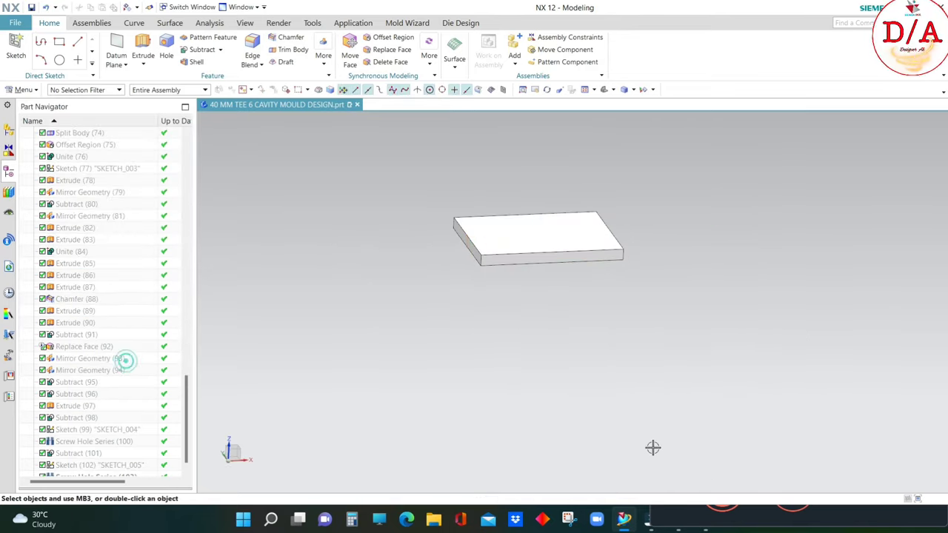
{"action": "scroll", "coordinate": [715, 300], "scroll_direction": "up", "scroll_amount": 3}
- Make the top plate's upper face 60% translucent and display the coordinate systems
{"action": "key", "text": "ctrl+b"}
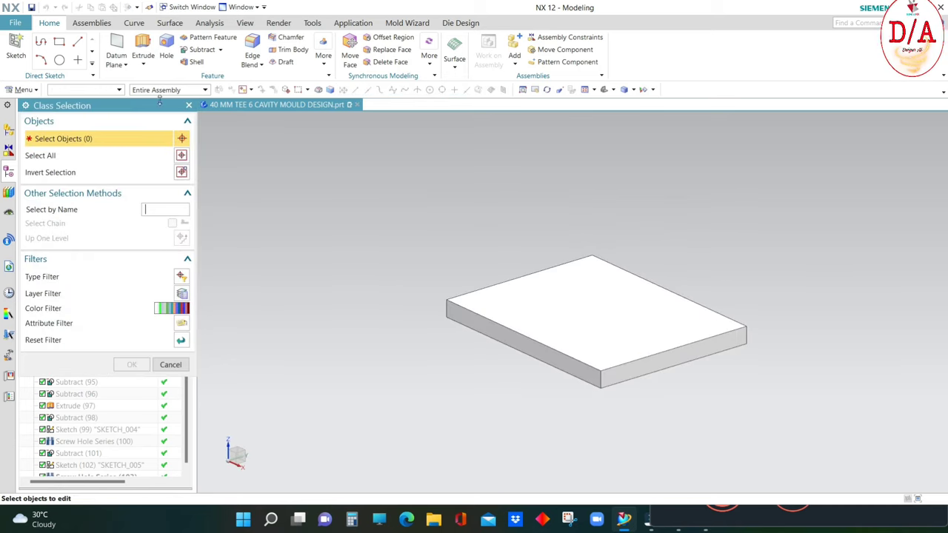
{"action": "left_click", "coordinate": [103, 89]}
{"action": "left_click", "coordinate": [57, 144]}
{"action": "left_click", "coordinate": [598, 319]}
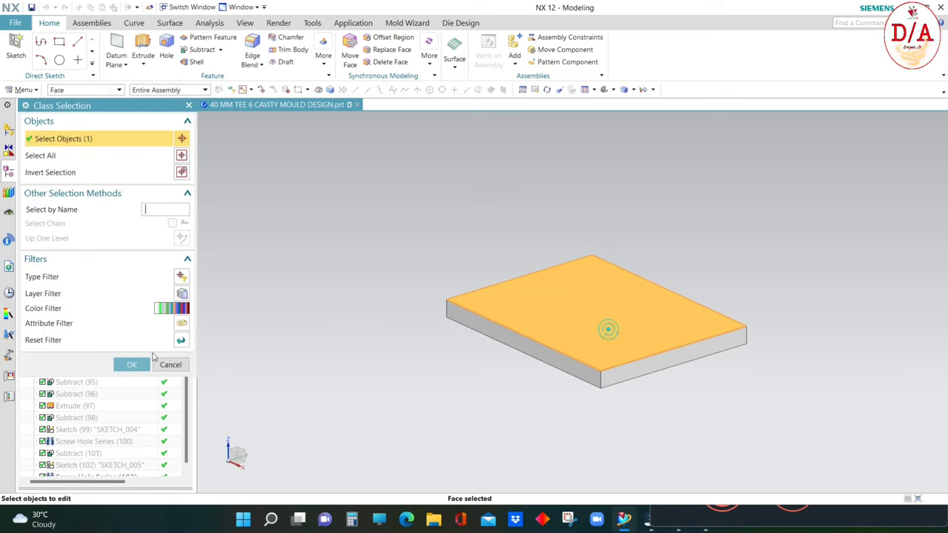
{"action": "left_click", "coordinate": [132, 365]}
{"action": "left_click", "coordinate": [154, 262]}
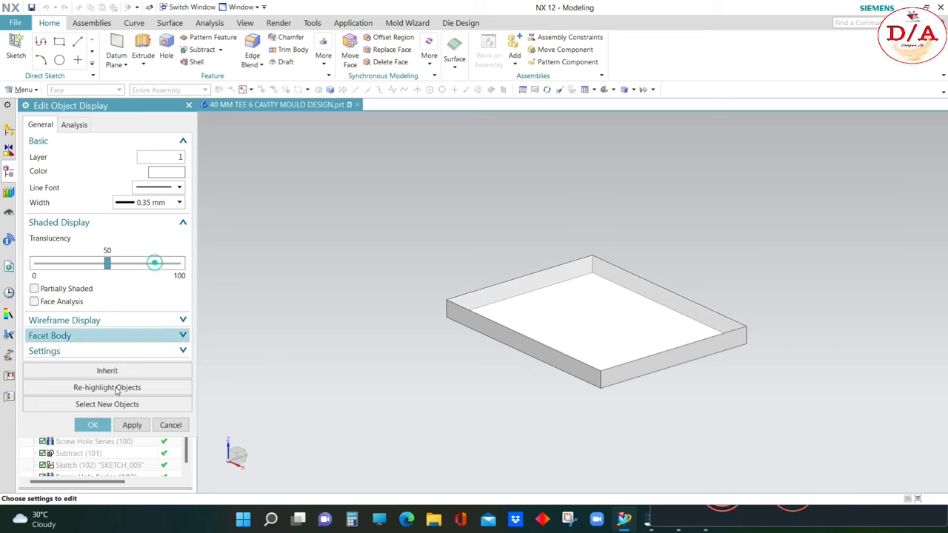
{"action": "left_click", "coordinate": [151, 263]}
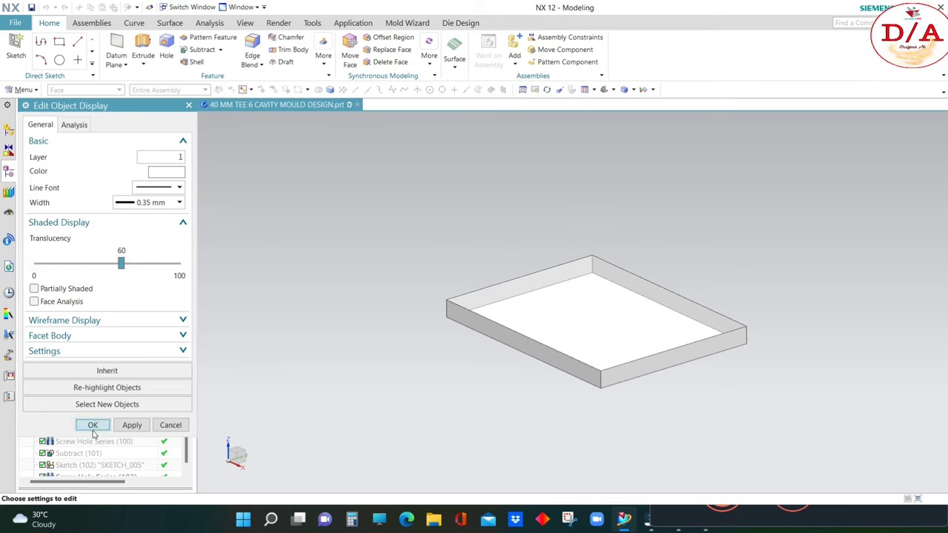
{"action": "left_click", "coordinate": [93, 425]}
{"action": "left_click", "coordinate": [643, 90]}
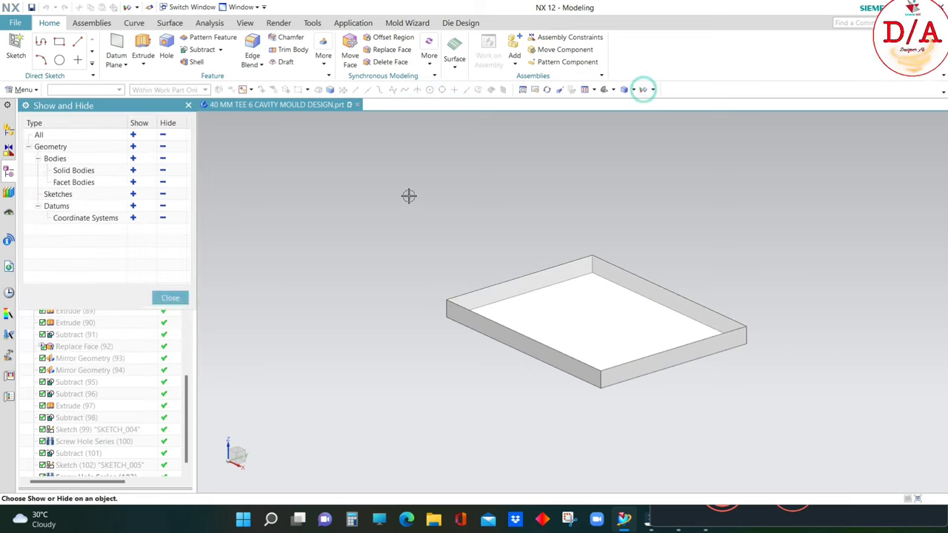
{"action": "left_click", "coordinate": [133, 217]}
- Sketch on the top plate face and place a circle centre at the inner CSYS origin
{"action": "left_click", "coordinate": [171, 297]}
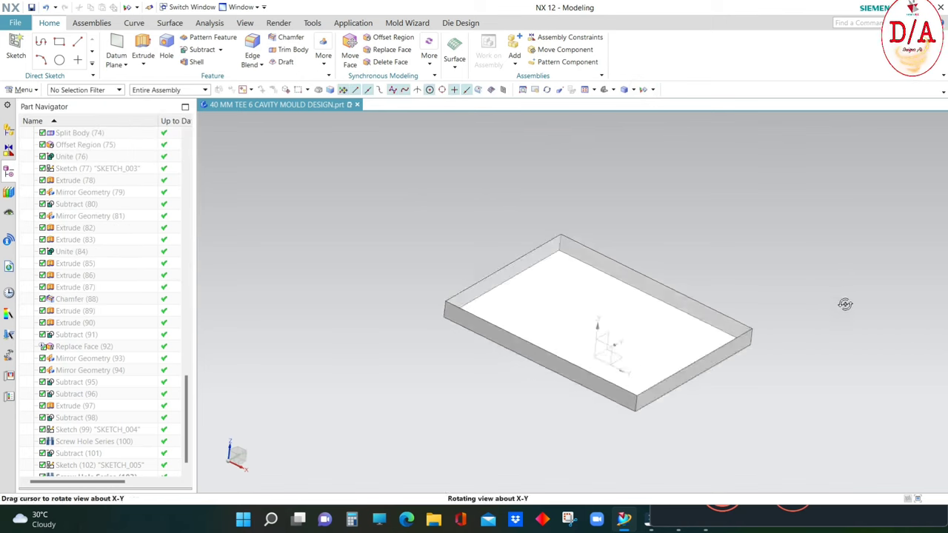
{"action": "middle_click_drag", "start_coordinate": [844, 302], "coordinate": [855, 280]}
{"action": "left_click", "coordinate": [15, 49]}
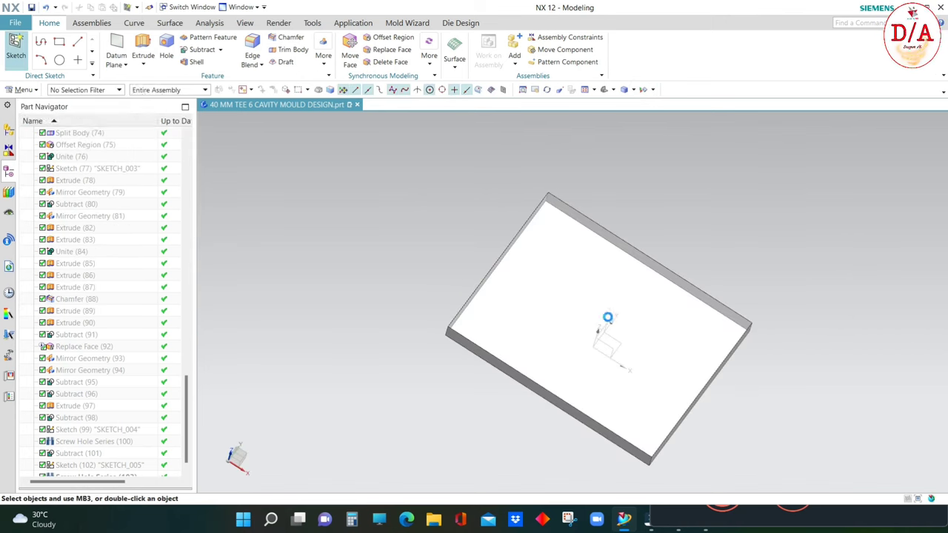
{"action": "left_click", "coordinate": [131, 244]}
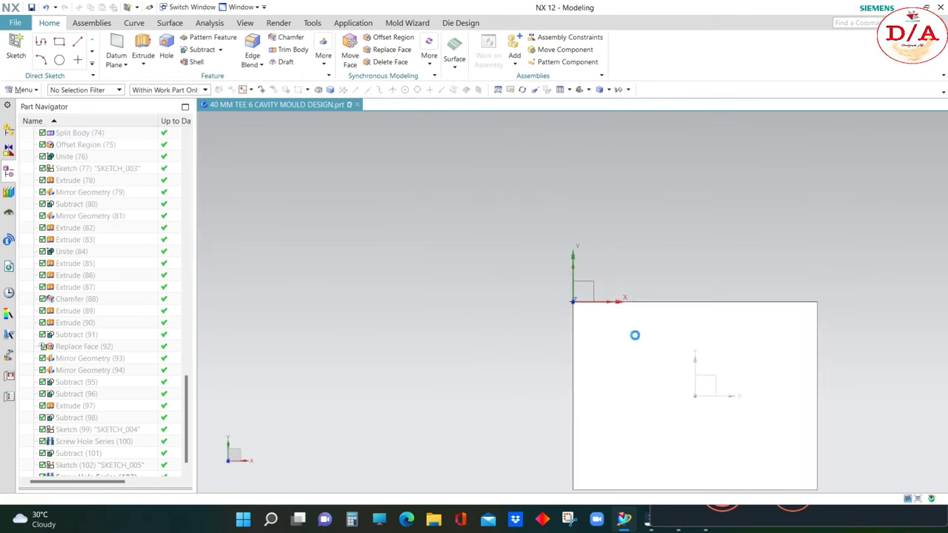
{"action": "scroll", "coordinate": [634, 345], "scroll_direction": "up", "scroll_amount": 2}
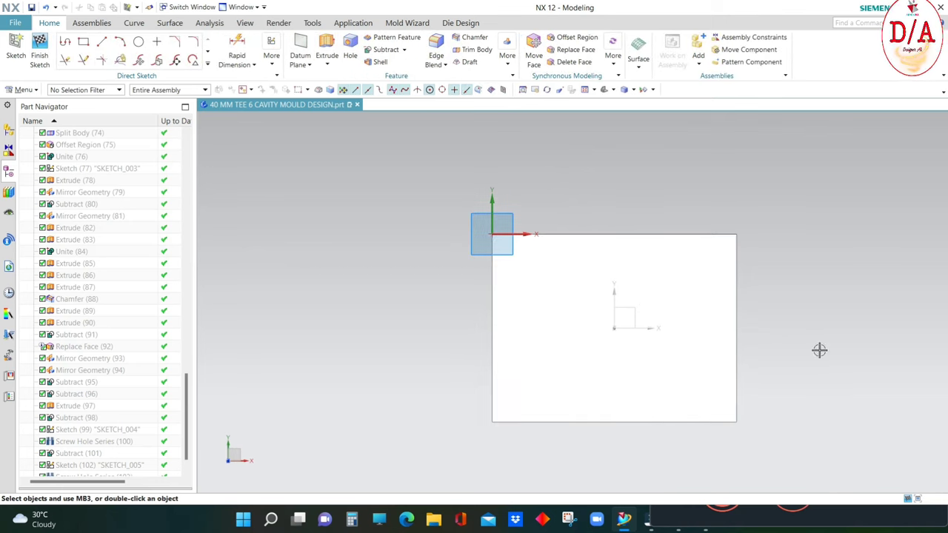
{"action": "left_click", "coordinate": [139, 42]}
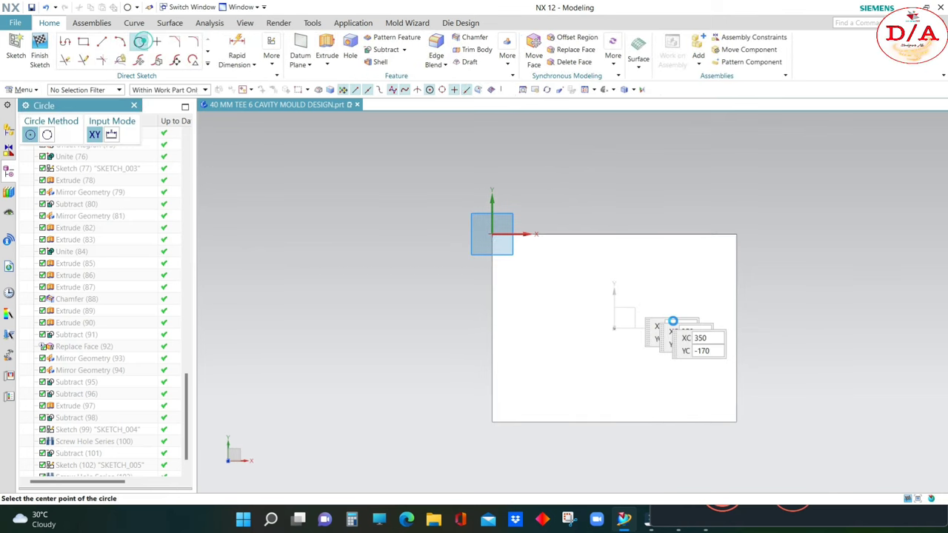
{"action": "left_click", "coordinate": [614, 327]}
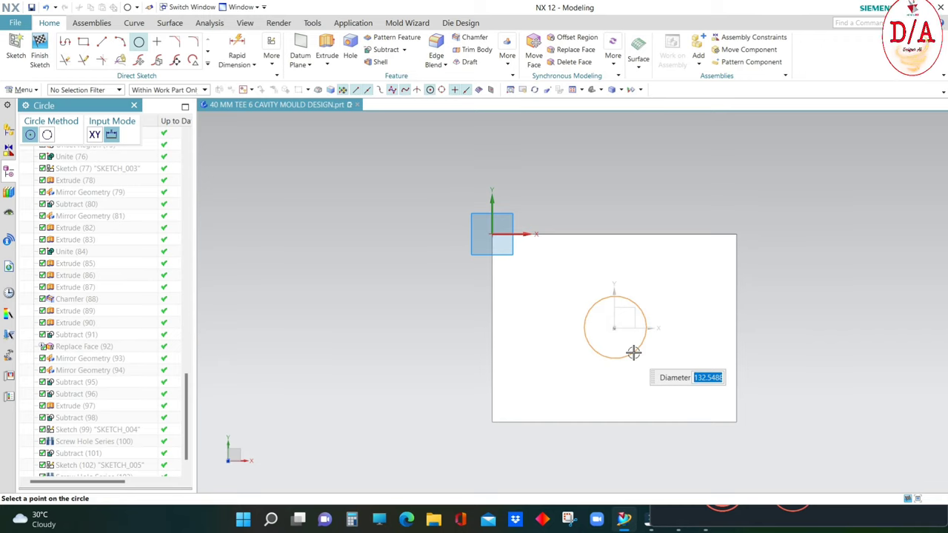
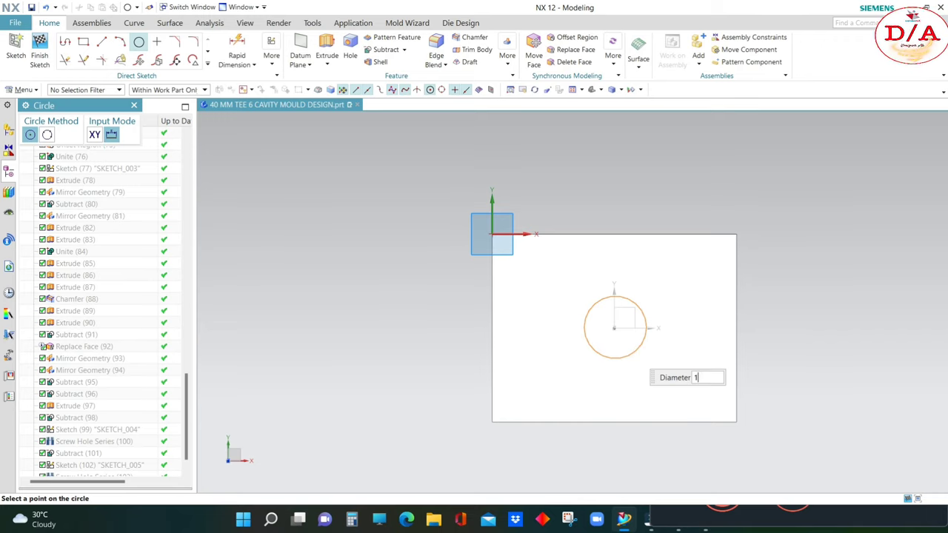
- Set the circle to Ø125 and align its centre with the midpoint of the plate's right edge
{"action": "key", "text": "Return"}
{"action": "key", "text": "Escape"}
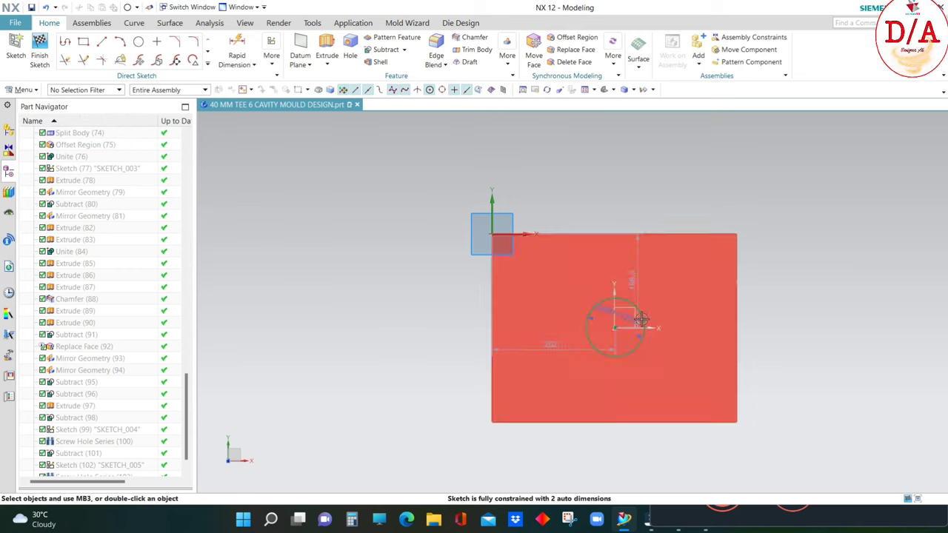
{"action": "left_click", "coordinate": [633, 351]}
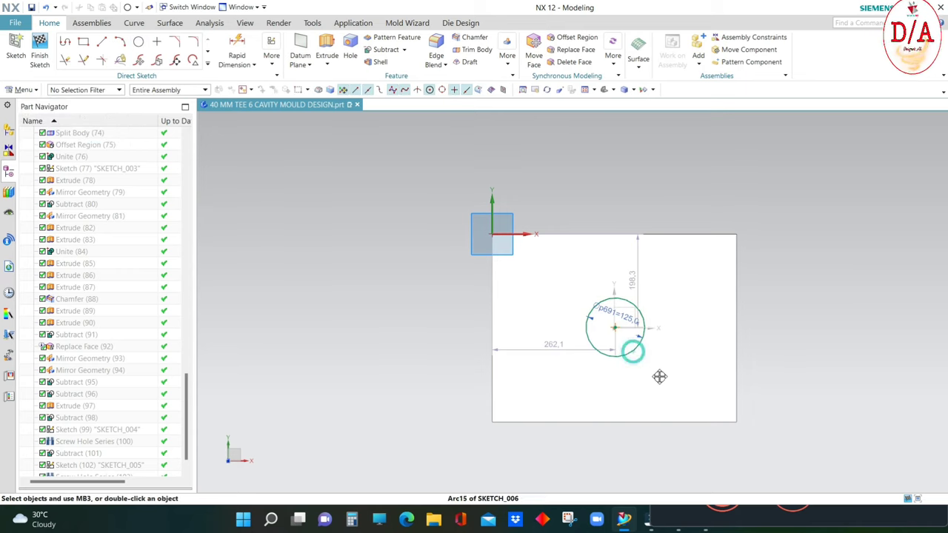
{"action": "scroll", "coordinate": [606, 326], "scroll_direction": "up", "scroll_amount": 3}
{"action": "scroll", "coordinate": [656, 292], "scroll_direction": "up", "scroll_amount": 3}
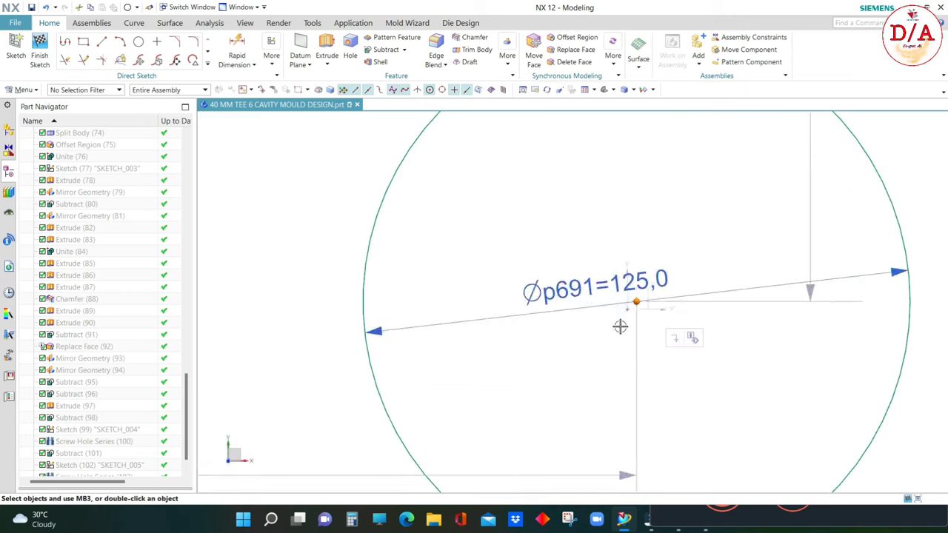
{"action": "scroll", "coordinate": [609, 318], "scroll_direction": "down", "scroll_amount": 3}
{"action": "scroll", "coordinate": [612, 322], "scroll_direction": "down", "scroll_amount": 3}
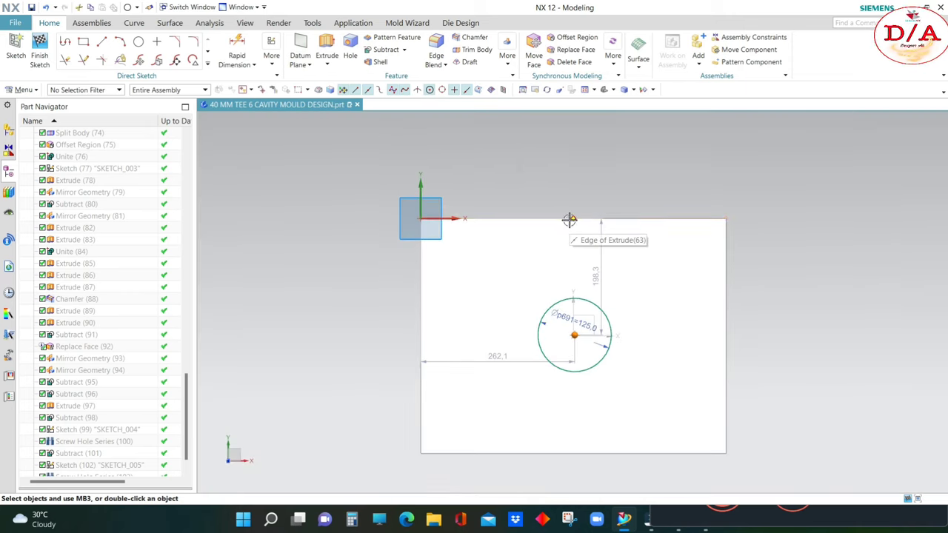
{"action": "left_click", "coordinate": [744, 172]}
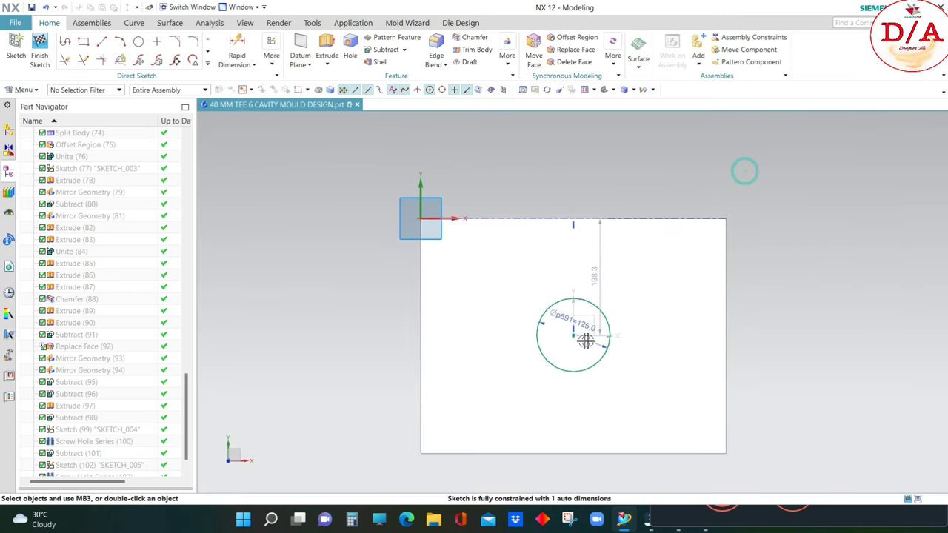
{"action": "left_click", "coordinate": [726, 342]}
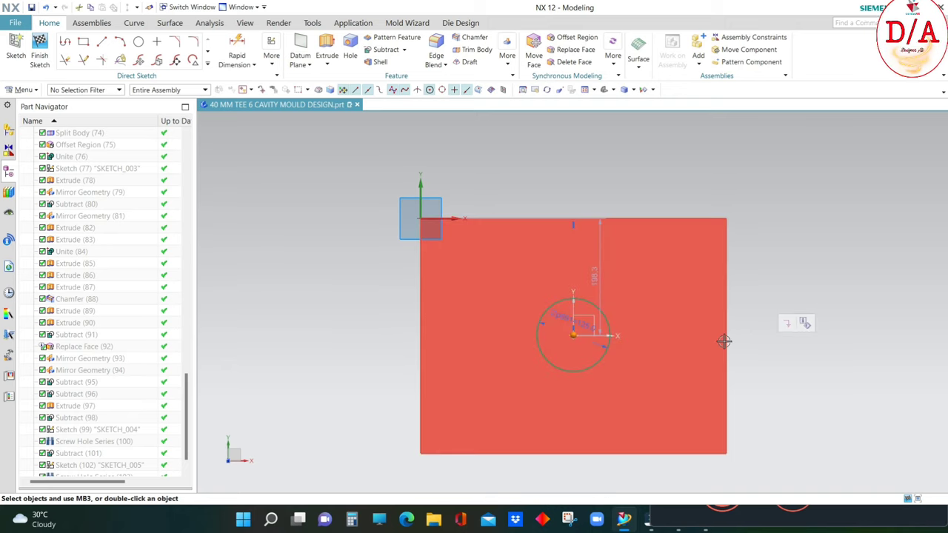
{"action": "left_click", "coordinate": [724, 341]}
{"action": "left_click", "coordinate": [816, 316]}
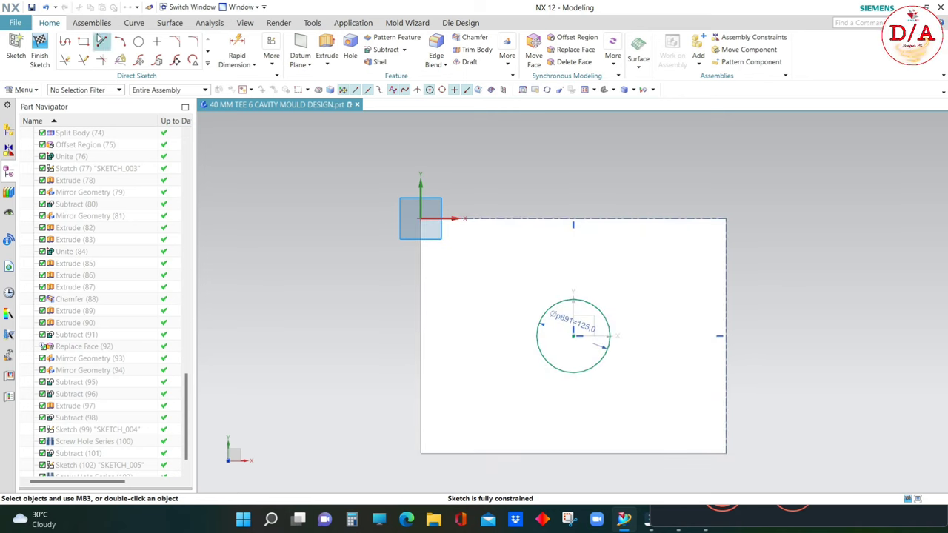
- Draw a concentric Ø35 circle at the large circle's centre and finish the sketch
{"action": "left_click", "coordinate": [138, 42]}
{"action": "scroll", "coordinate": [570, 337], "scroll_direction": "up", "scroll_amount": 2}
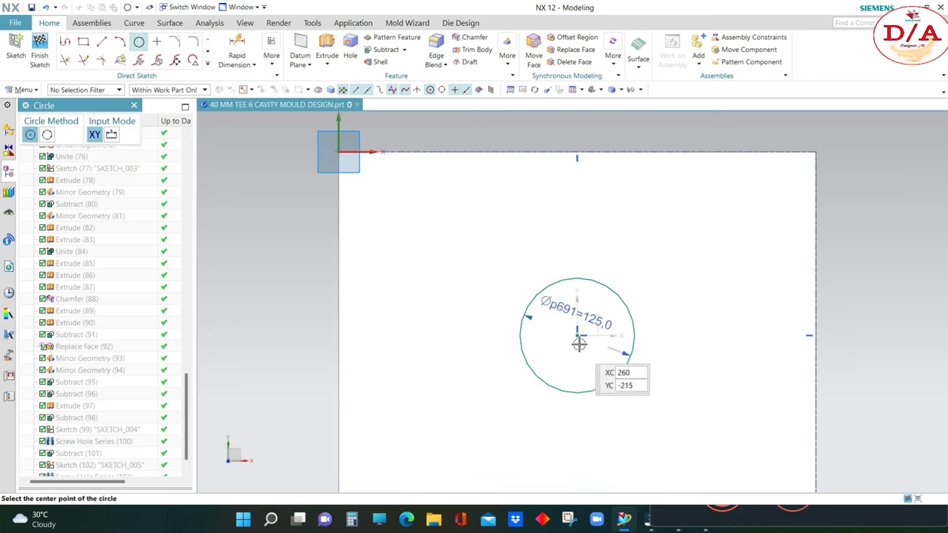
{"action": "left_click", "coordinate": [577, 337]}
{"action": "scroll", "coordinate": [586, 353], "scroll_direction": "up", "scroll_amount": 2}
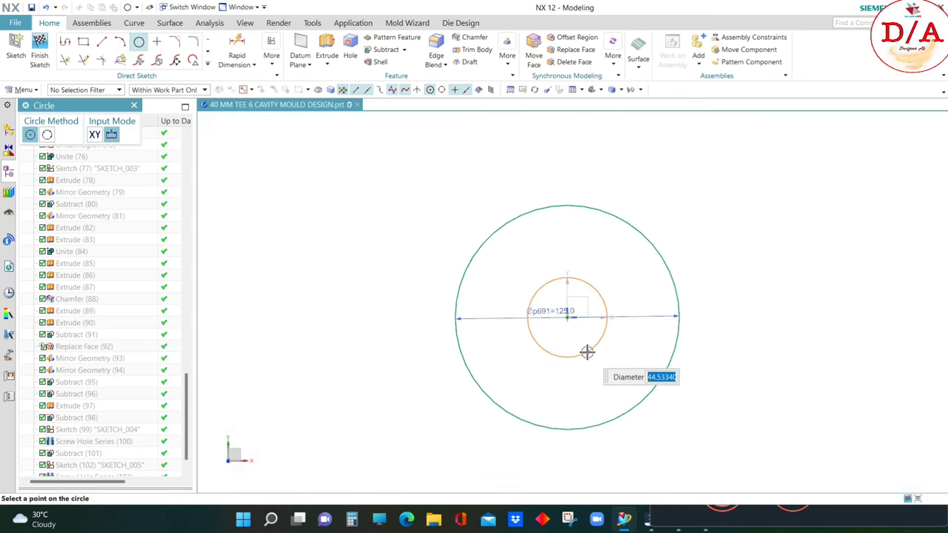
{"action": "type", "text": "35"}
{"action": "key", "text": "Return"}
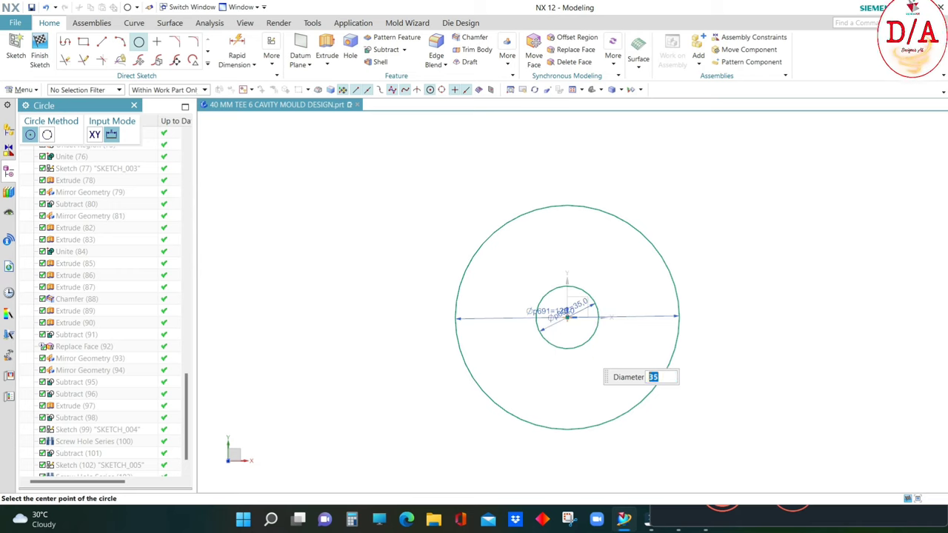
{"action": "key", "text": "Escape"}
{"action": "scroll", "coordinate": [592, 311], "scroll_direction": "down", "scroll_amount": 2}
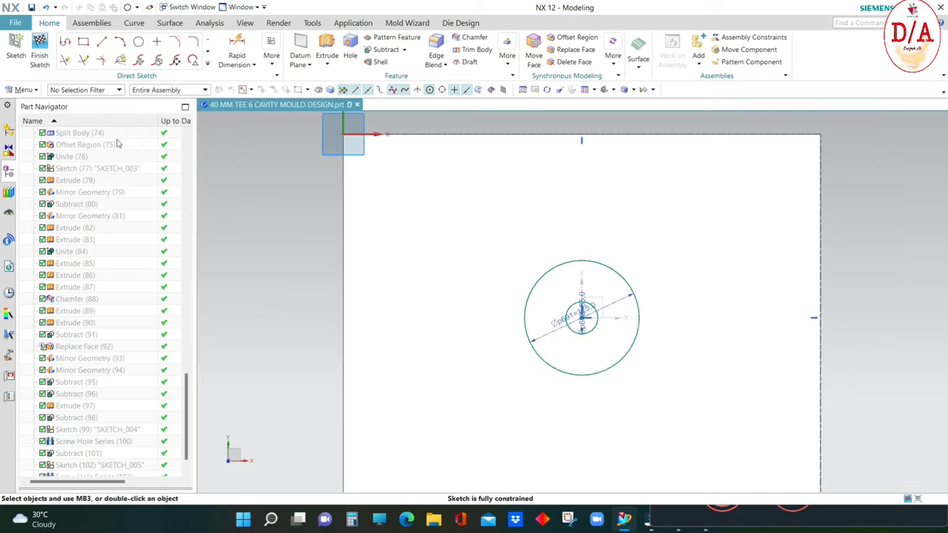
{"action": "left_click", "coordinate": [41, 53]}
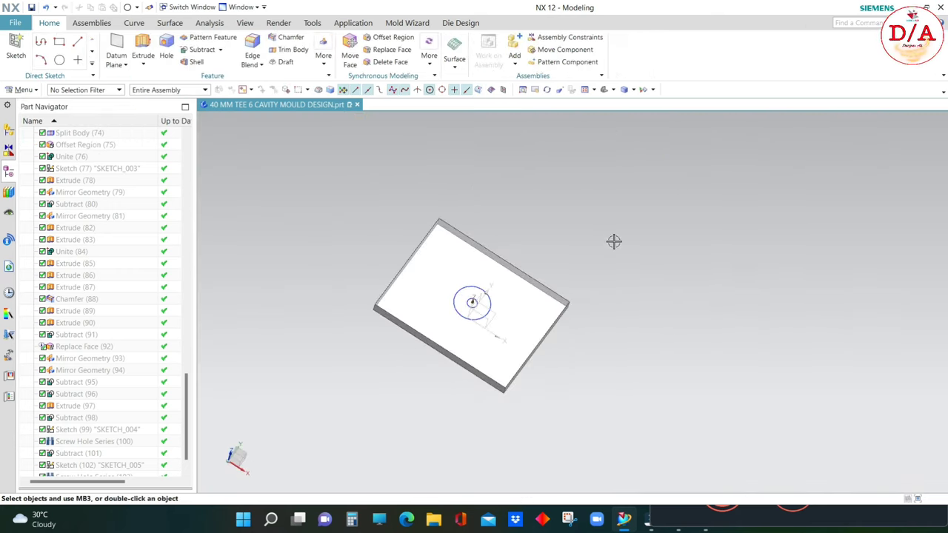
- Extrude the Ø125 circle 5 mm with Boolean Subtract to cut the recess
{"action": "left_click", "coordinate": [142, 46]}
{"action": "scroll", "coordinate": [438, 313], "scroll_direction": "up", "scroll_amount": 2}
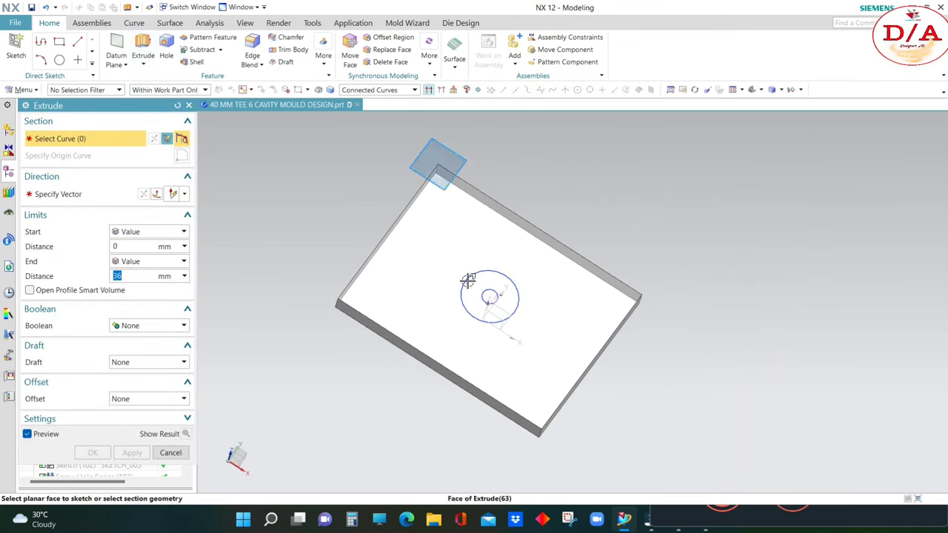
{"action": "left_click", "coordinate": [488, 282]}
{"action": "type", "text": "5"}
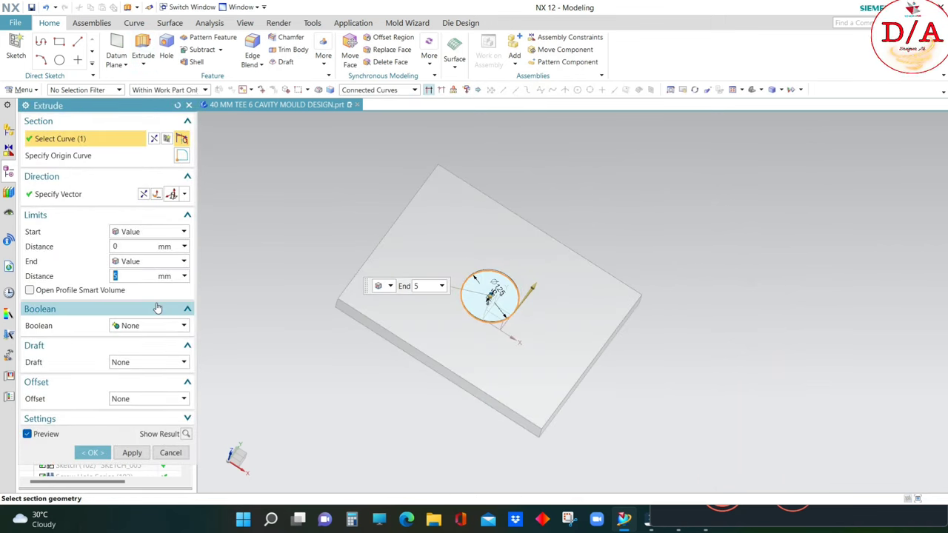
{"action": "key", "text": "Return"}
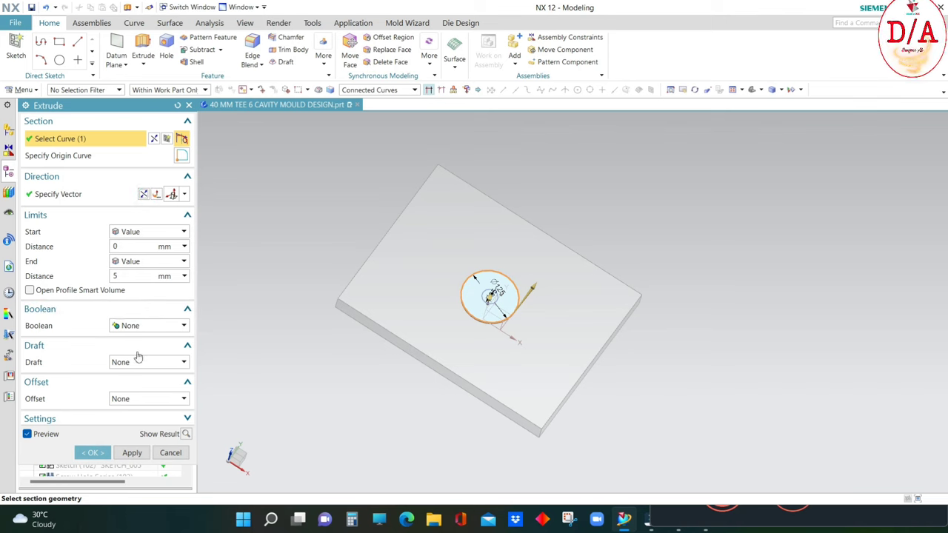
{"action": "left_click", "coordinate": [145, 326]}
{"action": "left_click", "coordinate": [141, 362]}
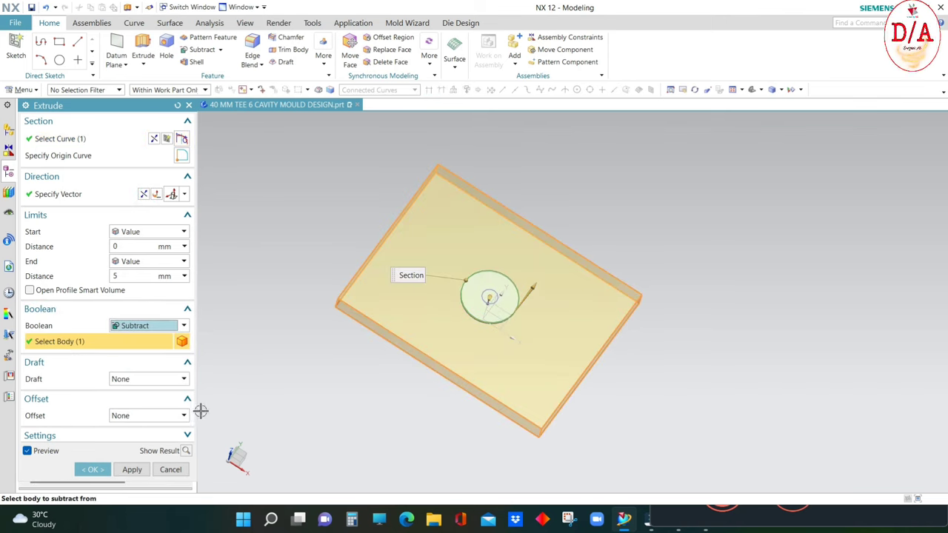
{"action": "left_click", "coordinate": [93, 474]}
{"action": "middle_click_drag", "start_coordinate": [662, 323], "coordinate": [467, 262]}
{"action": "scroll", "coordinate": [614, 321], "scroll_direction": "up", "scroll_amount": 3}
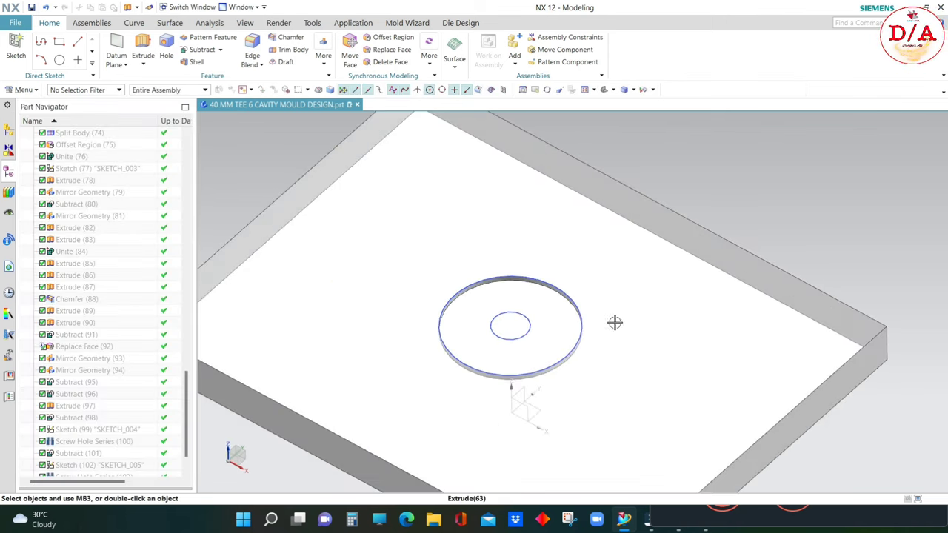
{"action": "scroll", "coordinate": [705, 337], "scroll_direction": "down", "scroll_amount": 3}
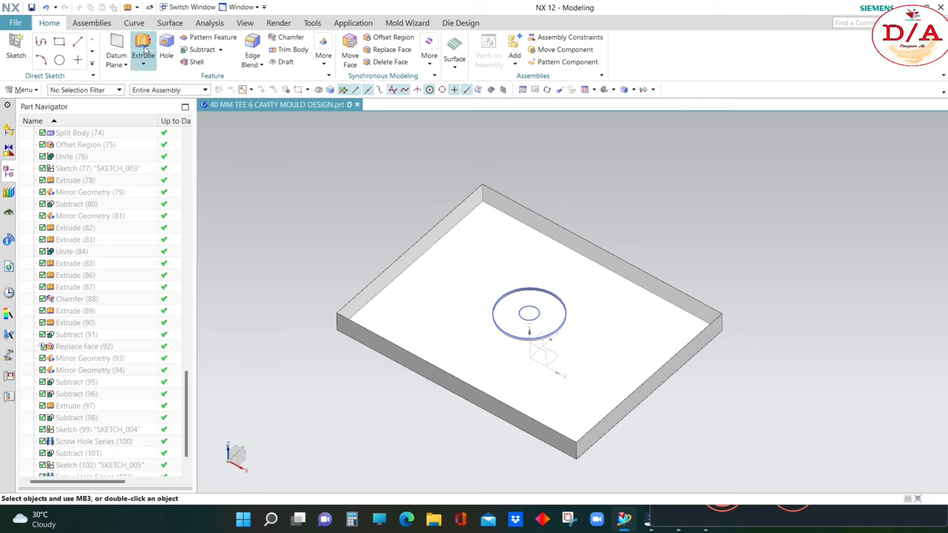
- Extrude the Ø35 circle 30 mm with Subtract to cut the hole
{"action": "left_click", "coordinate": [143, 50]}
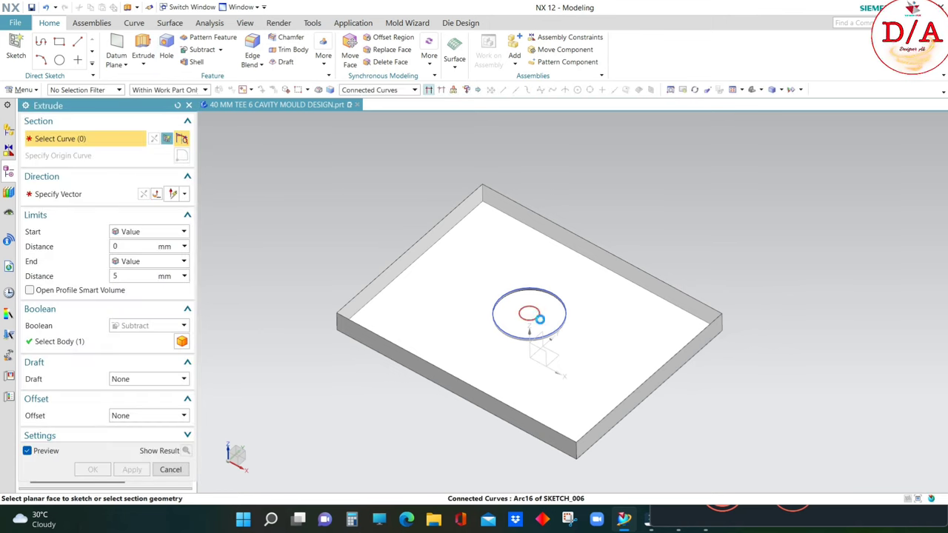
{"action": "left_click", "coordinate": [539, 318]}
{"action": "key", "text": "ctrl+alt+f"}
{"action": "type", "text": "30"}
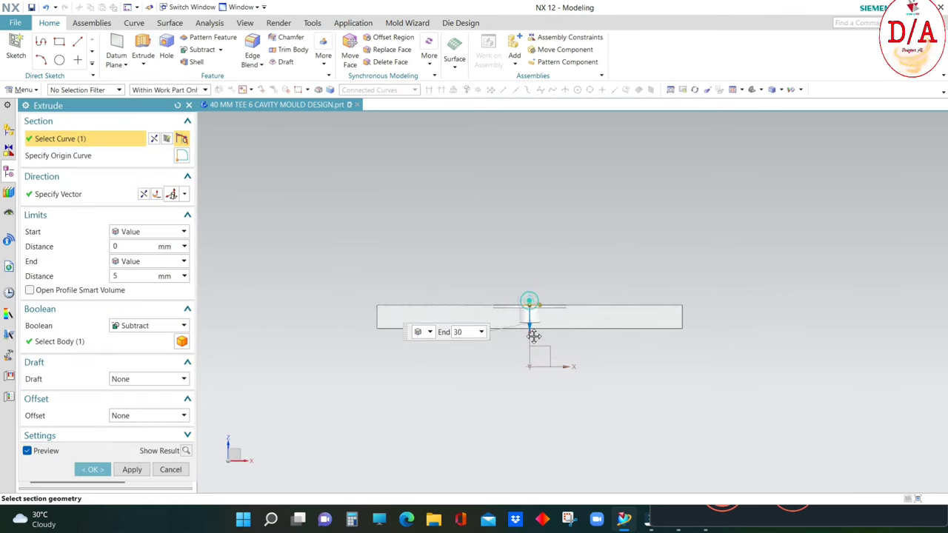
{"action": "left_click", "coordinate": [92, 469]}
{"action": "mouse_move", "coordinate": [629, 296]}
{"action": "middle_mouse_down"}
{"action": "mouse_move", "coordinate": [673, 368]}
{"action": "mouse_move", "coordinate": [666, 352]}
{"action": "middle_mouse_up"}
{"action": "left_click", "coordinate": [565, 307]}
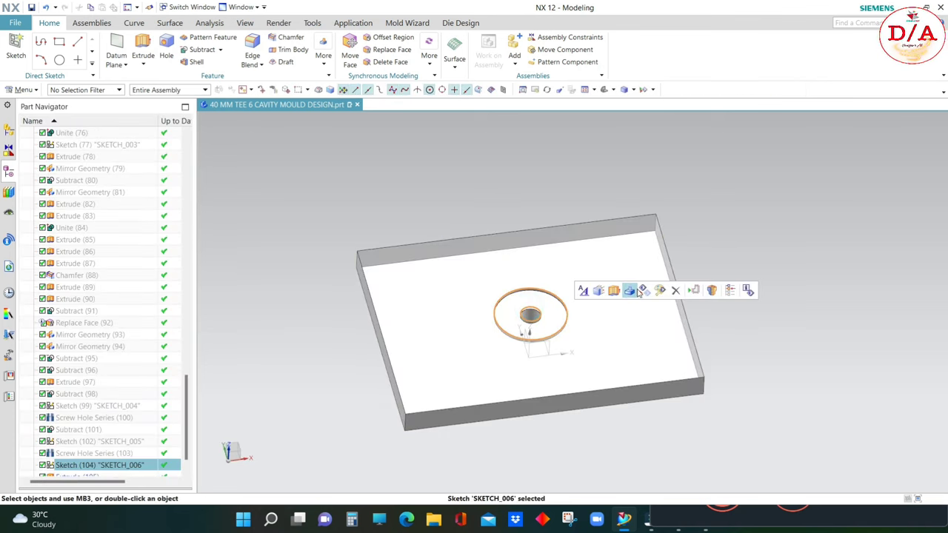
- Split the plate with a new plane offset 5 mm from its bottom face
{"action": "left_click", "coordinate": [641, 290]}
{"action": "mouse_move", "coordinate": [825, 295]}
{"action": "middle_mouse_down"}
{"action": "mouse_move", "coordinate": [415, 339]}
{"action": "mouse_move", "coordinate": [622, 288]}
{"action": "mouse_move", "coordinate": [654, 319]}
{"action": "middle_mouse_up"}
{"action": "left_click", "coordinate": [323, 55]}
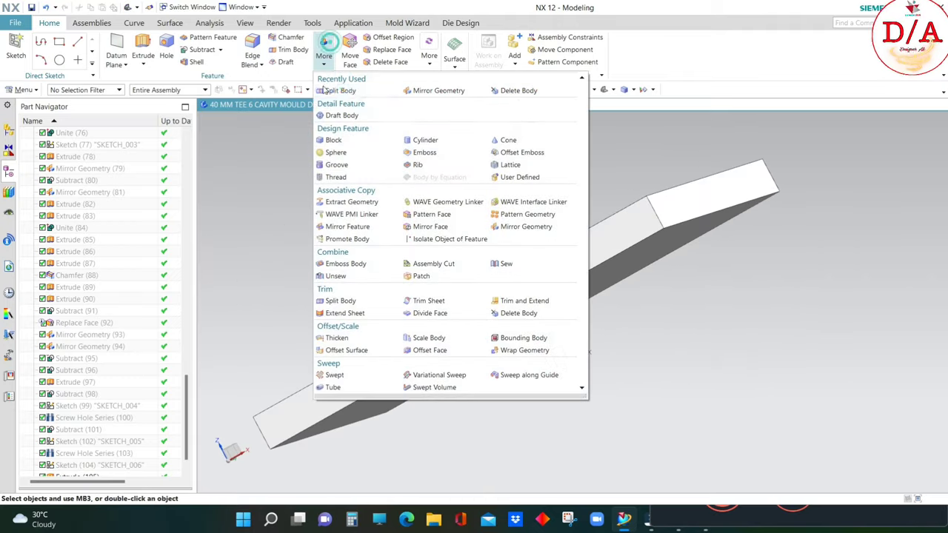
{"action": "left_click", "coordinate": [539, 200]}
{"action": "left_click", "coordinate": [745, 212]}
{"action": "left_click", "coordinate": [125, 191]}
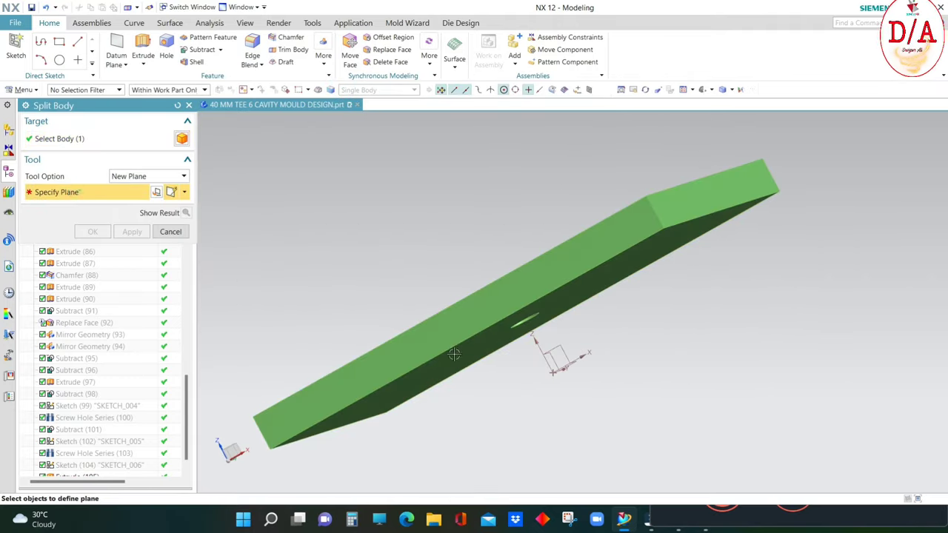
{"action": "left_click", "coordinate": [594, 273]}
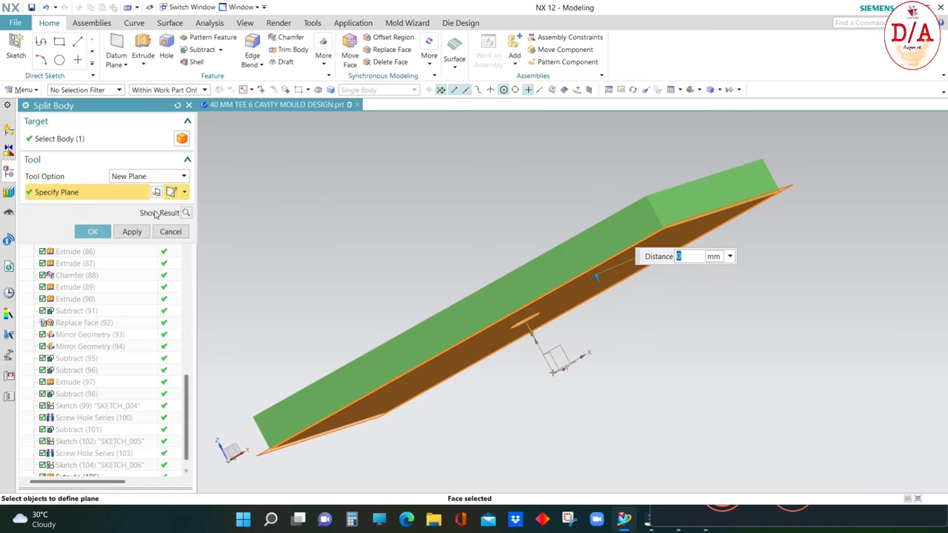
{"action": "type", "text": "5"}
{"action": "key", "text": "Return"}
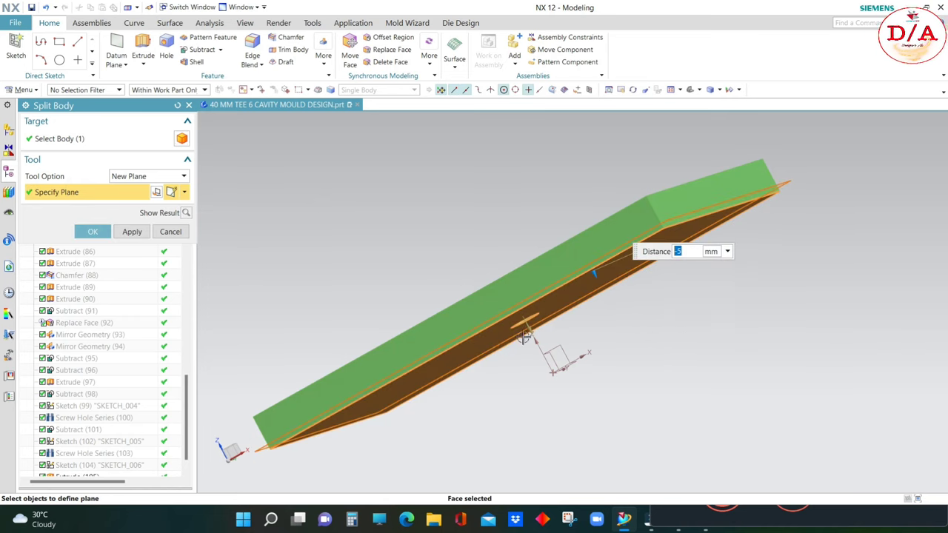
{"action": "left_click", "coordinate": [93, 231]}
- Orbit around the split plate to inspect it from above and a low side angle
{"action": "middle_click_drag", "start_coordinate": [656, 302], "coordinate": [704, 277]}
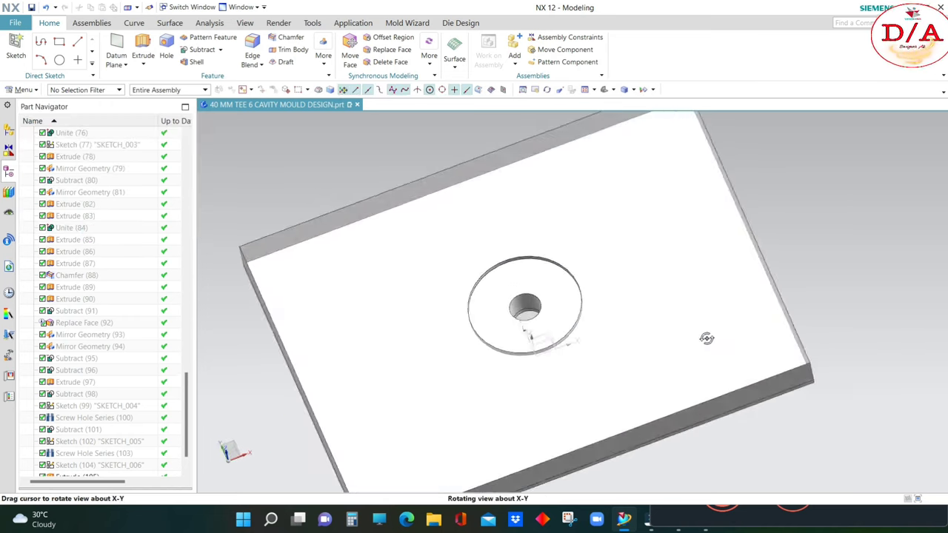
{"action": "middle_click_drag", "start_coordinate": [666, 311], "coordinate": [601, 339]}
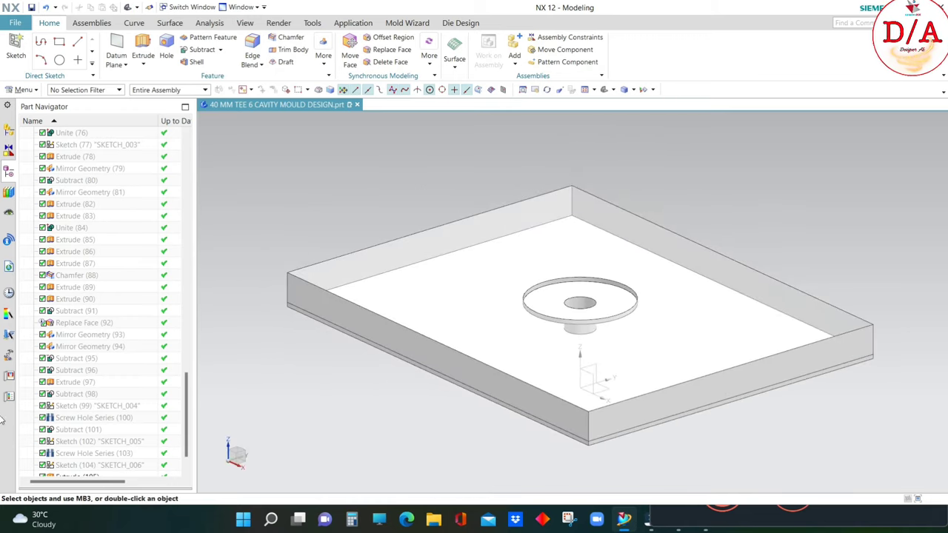
{"action": "key", "text": "ctrl+b"}
{"action": "middle_click_drag", "start_coordinate": [745, 390], "coordinate": [717, 375]}
{"action": "scroll", "coordinate": [717, 375], "scroll_direction": "up", "scroll_amount": 3}
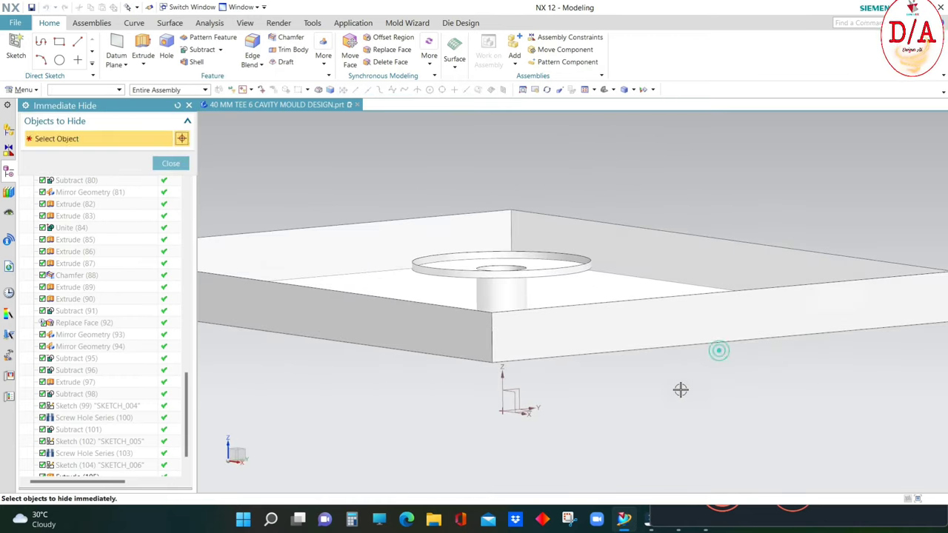
- Draft the Ø35 hole wall 39° along Z, keeping its edge stationary
{"action": "scroll", "coordinate": [681, 390], "scroll_direction": "down", "scroll_amount": 4}
{"action": "key", "text": "Escape"}
{"action": "left_click", "coordinate": [285, 61]}
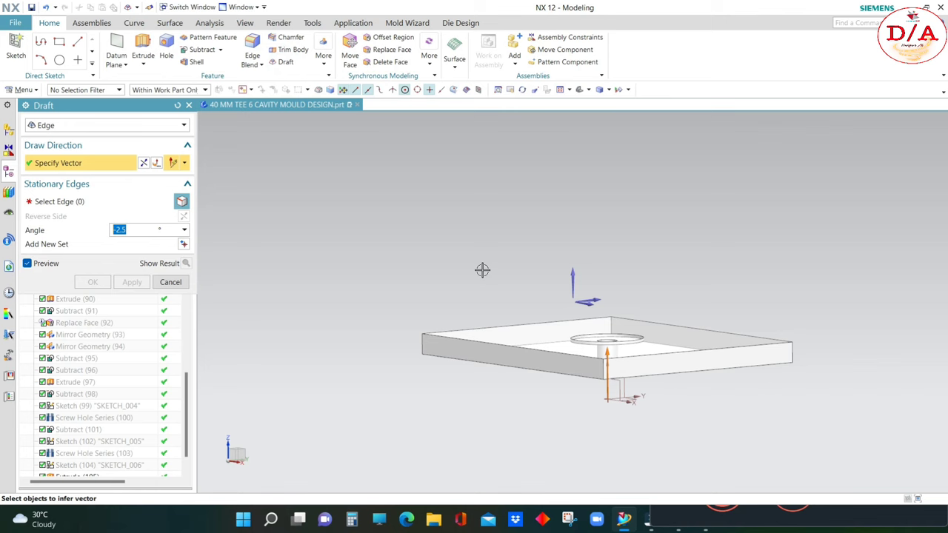
{"action": "left_click", "coordinate": [572, 280]}
{"action": "middle_click_drag", "start_coordinate": [570, 277], "coordinate": [641, 387]}
{"action": "scroll", "coordinate": [609, 342], "scroll_direction": "up", "scroll_amount": 4}
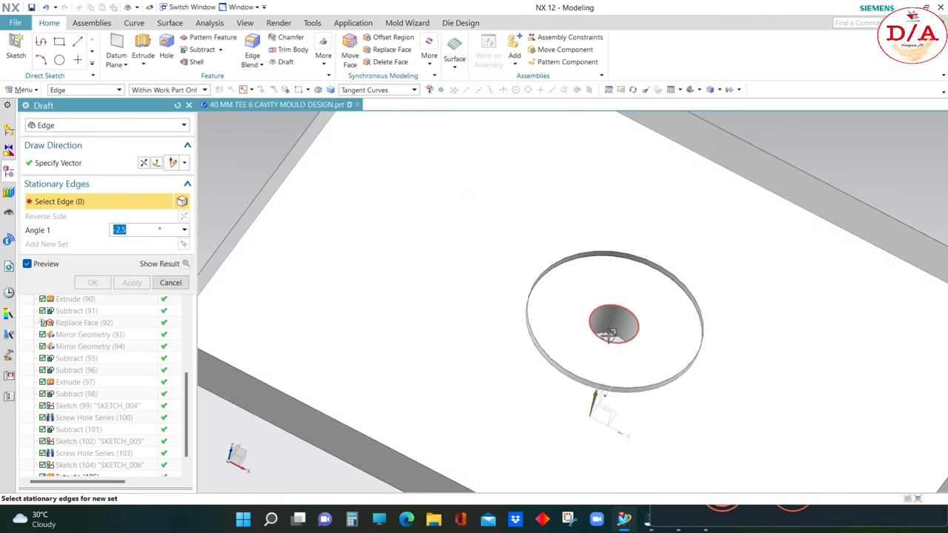
{"action": "left_click", "coordinate": [609, 334]}
{"action": "left_click_drag", "start_coordinate": [638, 339], "coordinate": [651, 366]}
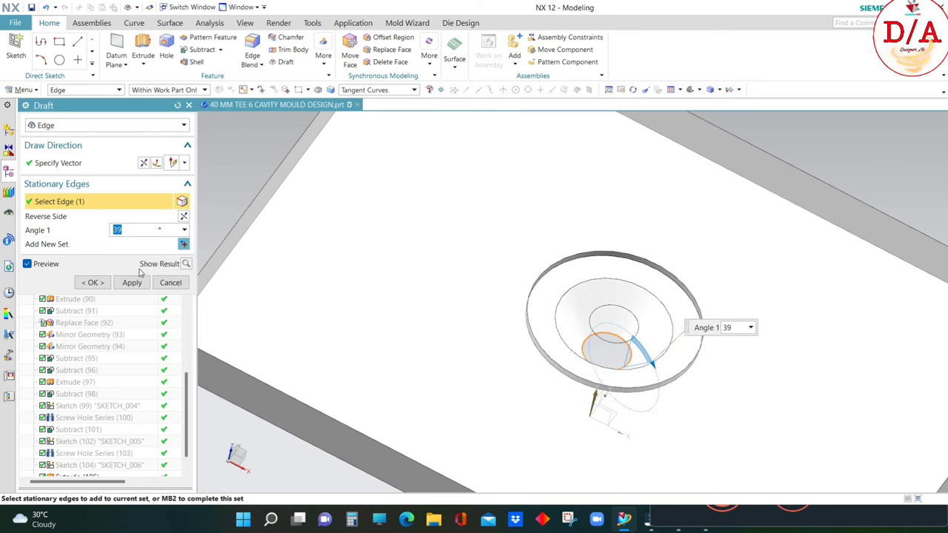
{"action": "left_click", "coordinate": [88, 284]}
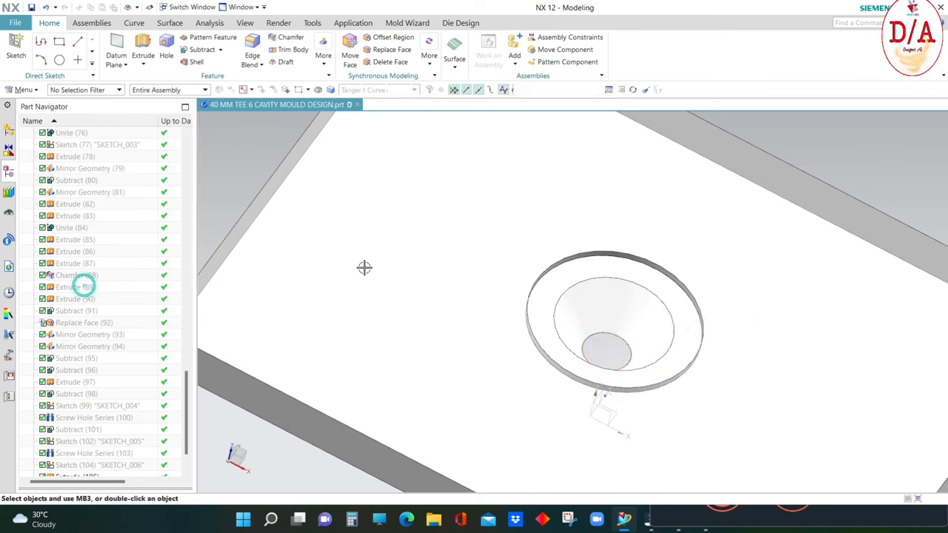
- Hide the top clamp plate and all other geometry, isolating the cavity plate
{"action": "scroll", "coordinate": [363, 267], "scroll_direction": "down", "scroll_amount": 5}
{"action": "mouse_move", "coordinate": [605, 273]}
{"action": "middle_mouse_down"}
{"action": "mouse_move", "coordinate": [612, 291]}
{"action": "mouse_move", "coordinate": [601, 296]}
{"action": "mouse_move", "coordinate": [601, 281]}
{"action": "mouse_move", "coordinate": [669, 298]}
{"action": "middle_mouse_up"}
{"action": "key", "text": "ctrl+shift+i"}
{"action": "left_click", "coordinate": [548, 304]}
{"action": "key", "text": "ctrl+shift+b"}
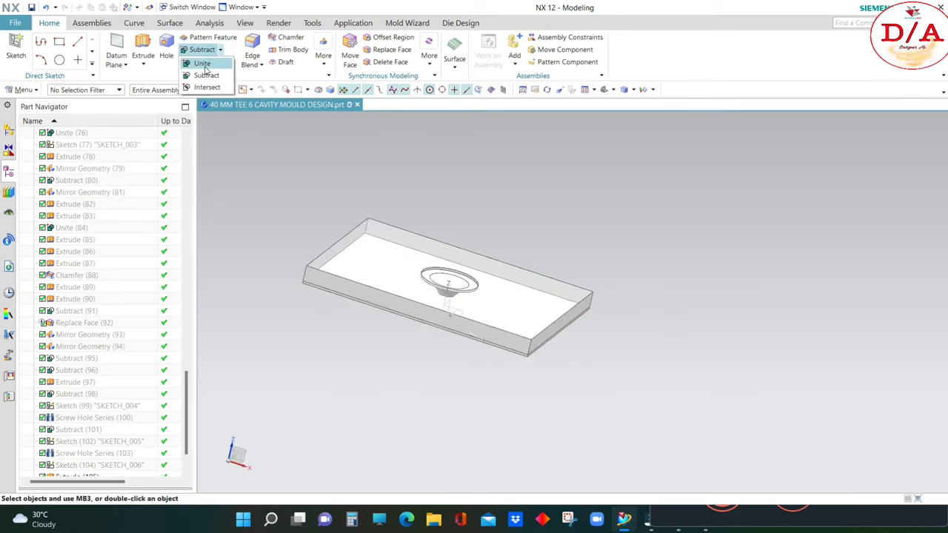
- Unite the cavity plate with its other body into one solid and orbit toward top view
{"action": "left_click", "coordinate": [204, 65]}
{"action": "left_click", "coordinate": [370, 281]}
{"action": "left_click", "coordinate": [376, 300]}
{"action": "middle_click", "coordinate": [315, 285]}
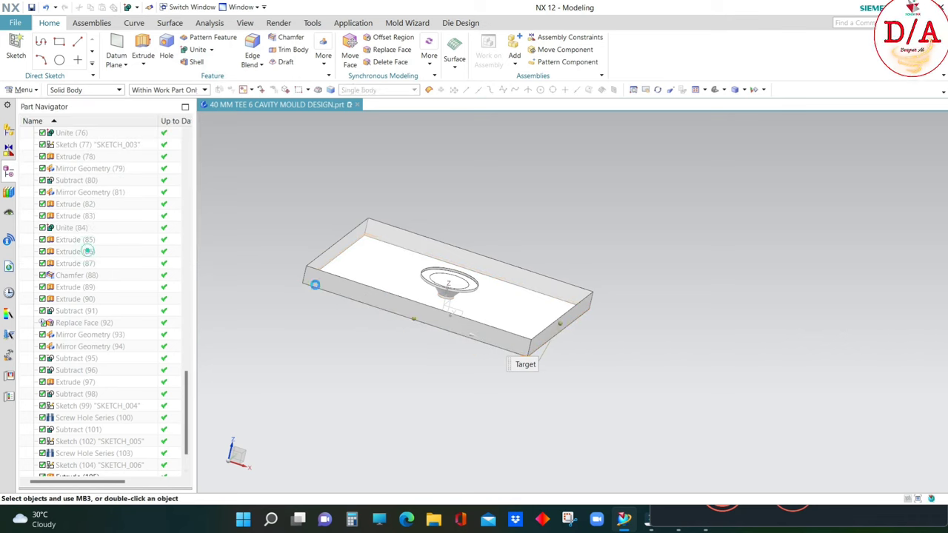
{"action": "mouse_move", "coordinate": [760, 297]}
{"action": "middle_mouse_down"}
{"action": "mouse_move", "coordinate": [584, 197]}
{"action": "mouse_move", "coordinate": [669, 319]}
{"action": "mouse_move", "coordinate": [673, 341]}
{"action": "mouse_move", "coordinate": [627, 188]}
{"action": "mouse_move", "coordinate": [662, 277]}
{"action": "mouse_move", "coordinate": [696, 302]}
{"action": "mouse_move", "coordinate": [677, 283]}
{"action": "mouse_move", "coordinate": [550, 269]}
{"action": "mouse_move", "coordinate": [771, 349]}
{"action": "middle_mouse_up"}
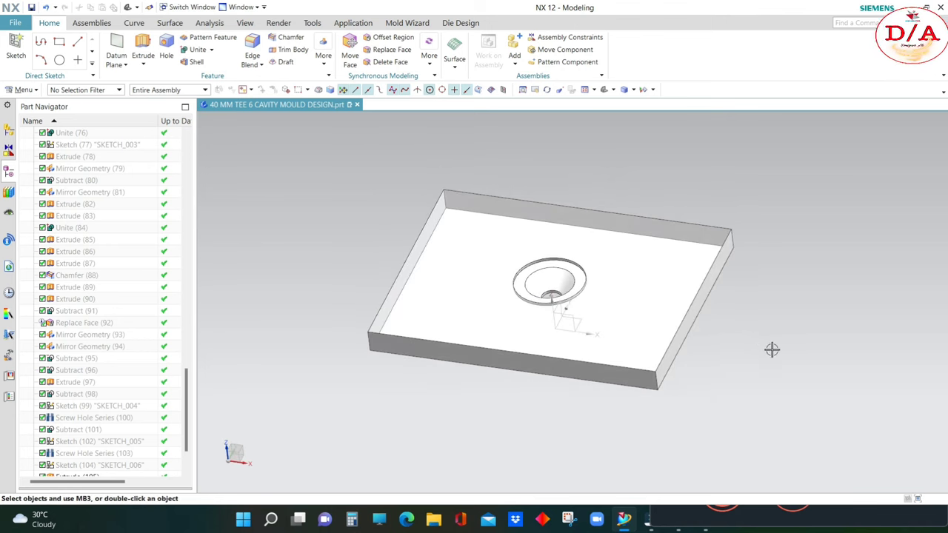
{"action": "key", "text": "ctrl+j"}
- Colour the counterbore's flat ring face cyan
{"action": "left_click", "coordinate": [87, 90]}
{"action": "left_click", "coordinate": [60, 145]}
{"action": "scroll", "coordinate": [535, 282], "scroll_direction": "up", "scroll_amount": 1}
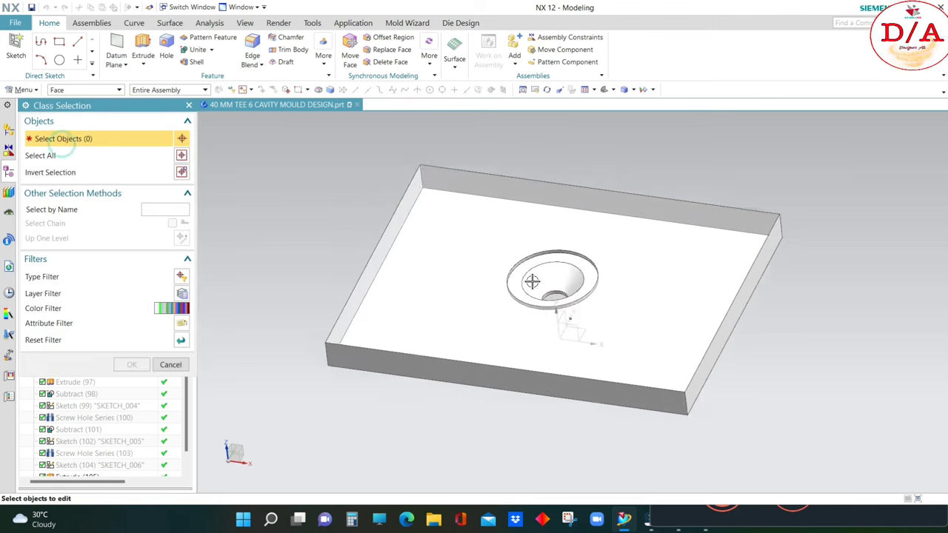
{"action": "scroll", "coordinate": [536, 281], "scroll_direction": "up", "scroll_amount": 2}
{"action": "left_click", "coordinate": [520, 260]}
{"action": "left_click", "coordinate": [131, 363]}
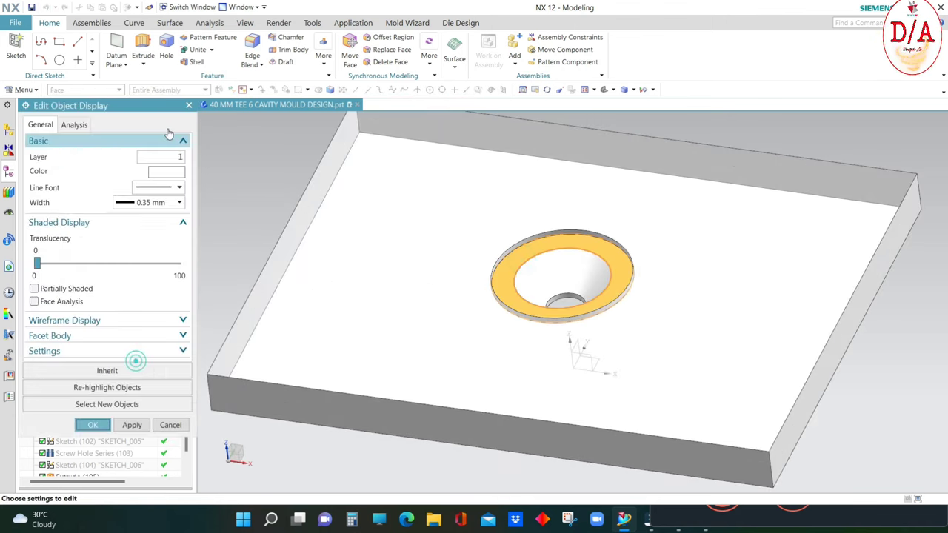
{"action": "left_click", "coordinate": [164, 174]}
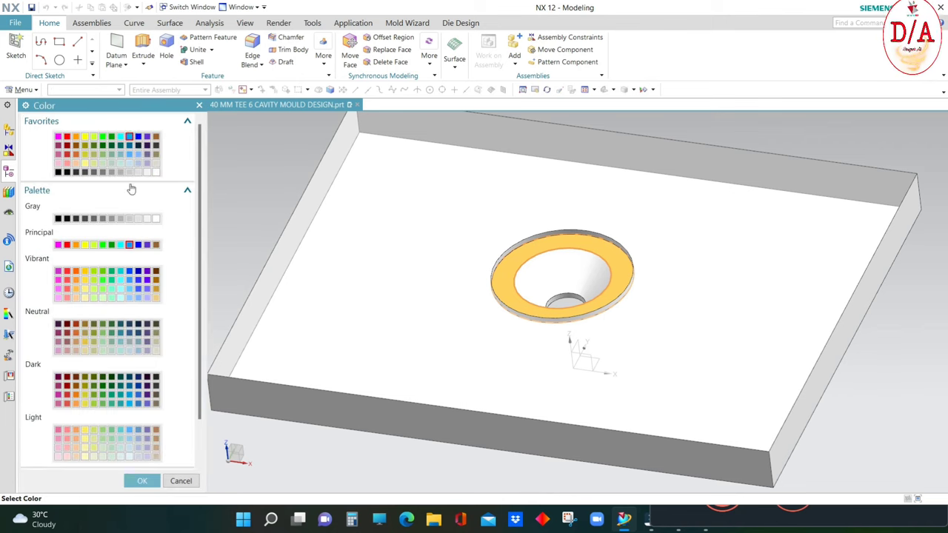
{"action": "left_click", "coordinate": [141, 480]}
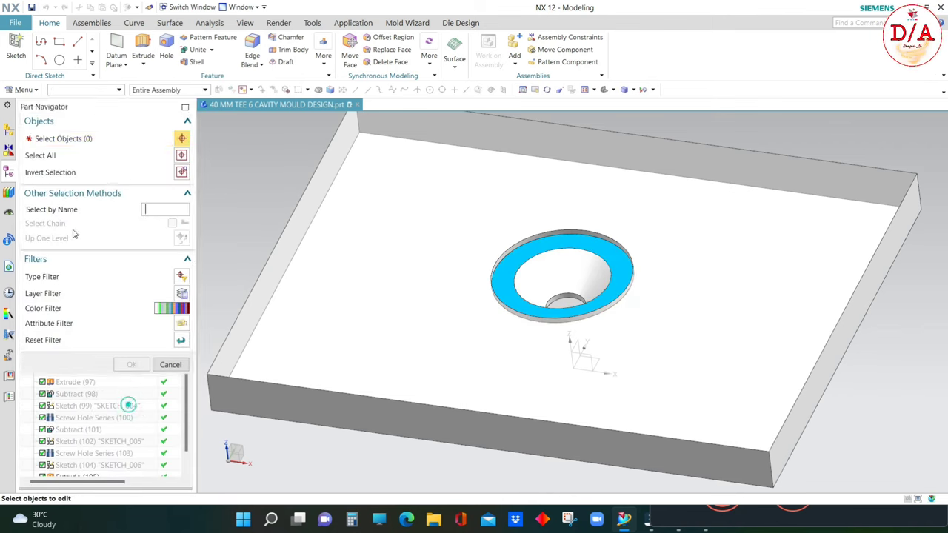
{"action": "left_click", "coordinate": [59, 90]}
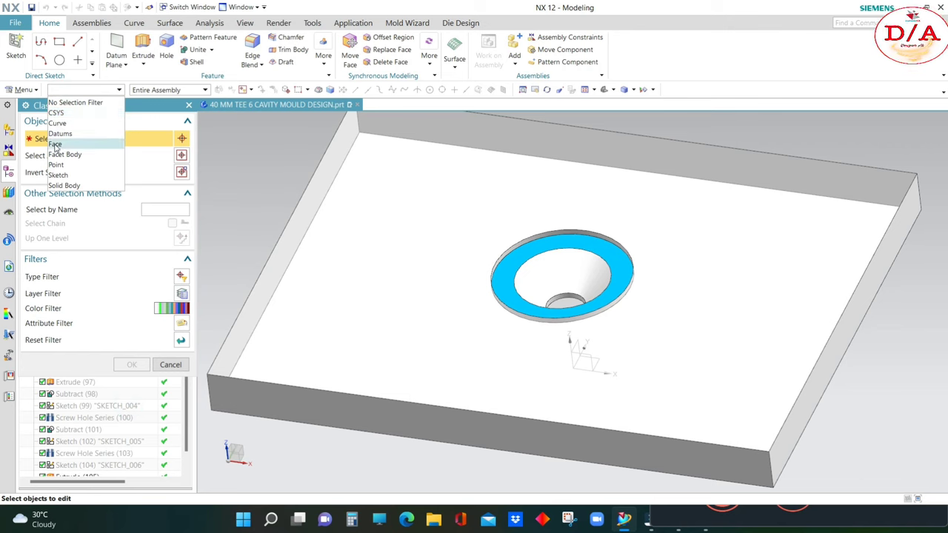
- Colour the counterbore's outer rim face magenta
{"action": "left_click", "coordinate": [54, 143]}
{"action": "left_click", "coordinate": [555, 234]}
{"action": "scroll", "coordinate": [555, 234], "scroll_direction": "up", "scroll_amount": 3}
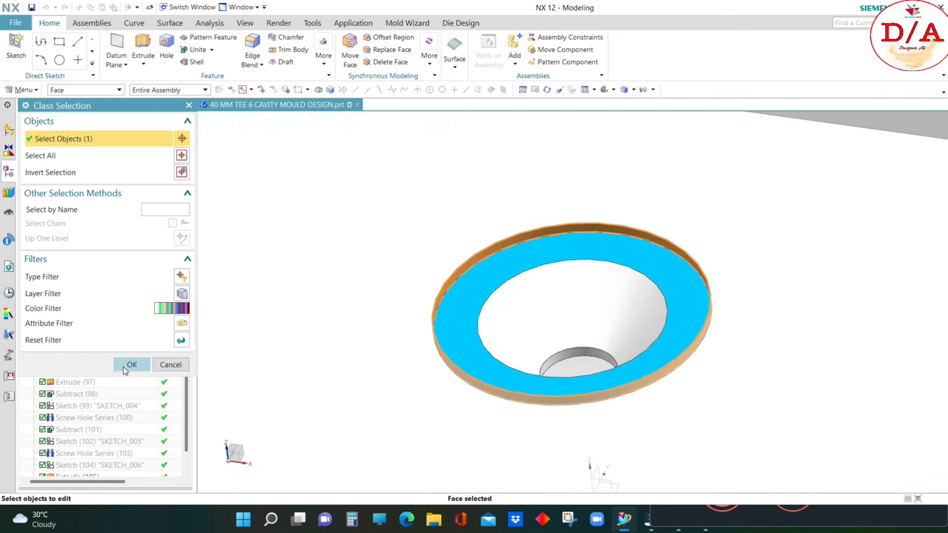
{"action": "left_click", "coordinate": [125, 368]}
{"action": "left_click", "coordinate": [155, 184]}
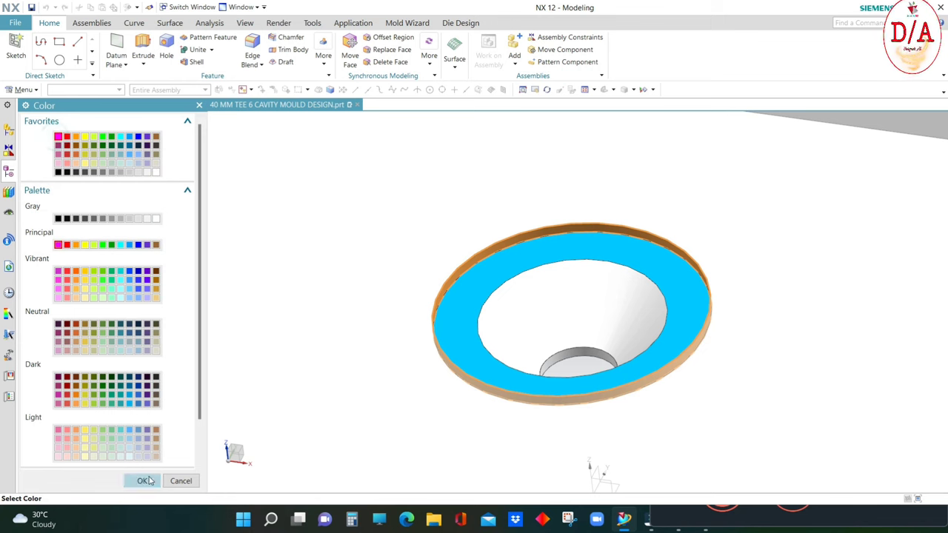
{"action": "left_click", "coordinate": [145, 480]}
{"action": "left_click", "coordinate": [93, 424]}
{"action": "key", "text": "ctrl+f"}
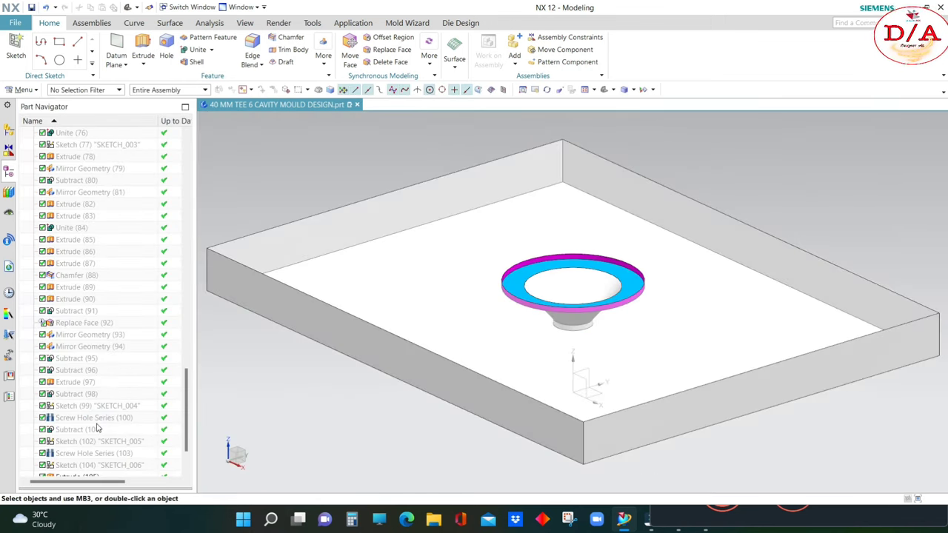
- Show all mould bodies, then hide those around the cavity plate, keeping its pin and slot bodies
{"action": "key", "text": "ctrl+shift+u"}
{"action": "middle_click_drag", "start_coordinate": [881, 313], "coordinate": [732, 296]}
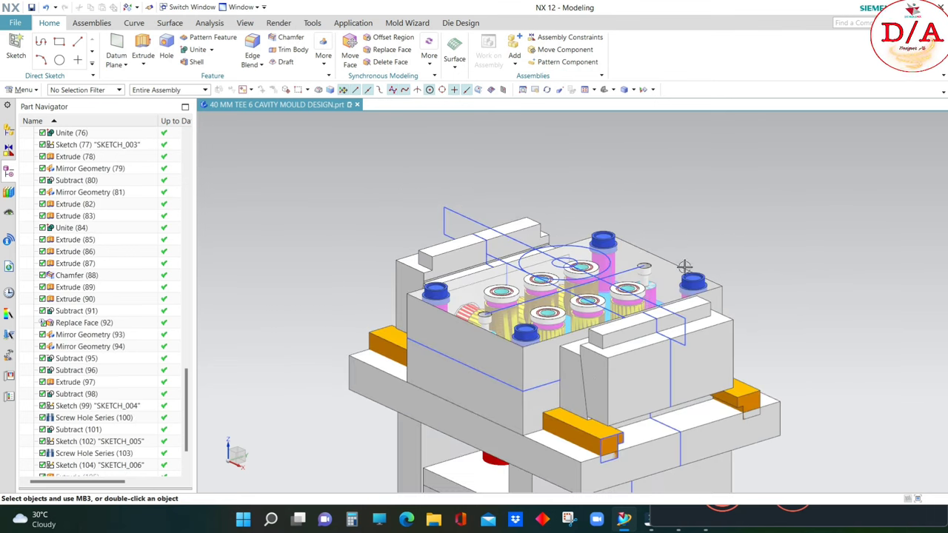
{"action": "key", "text": "ctrl+shift+i"}
{"action": "scroll", "coordinate": [706, 307], "scroll_direction": "up", "scroll_amount": 4}
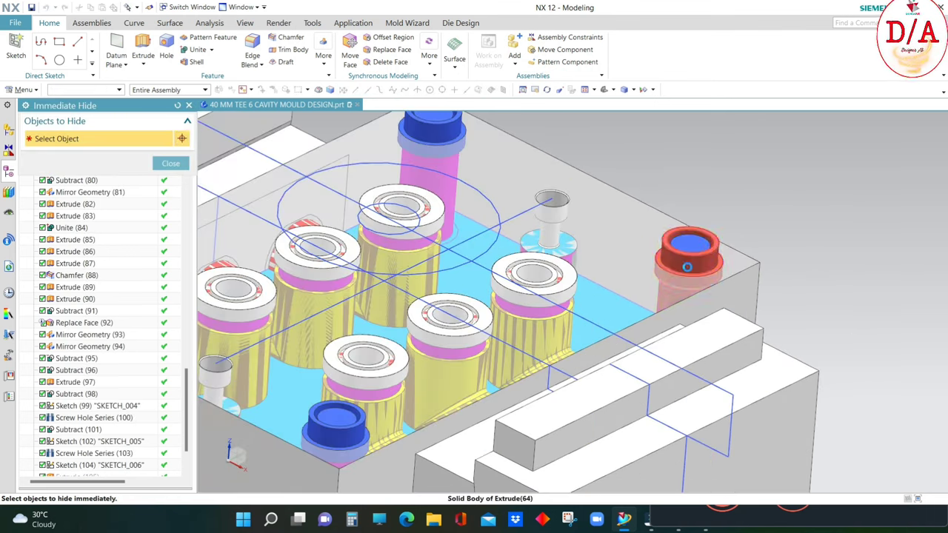
{"action": "scroll", "coordinate": [501, 210], "scroll_direction": "down", "scroll_amount": 3}
{"action": "scroll", "coordinate": [272, 216], "scroll_direction": "up", "scroll_amount": 2}
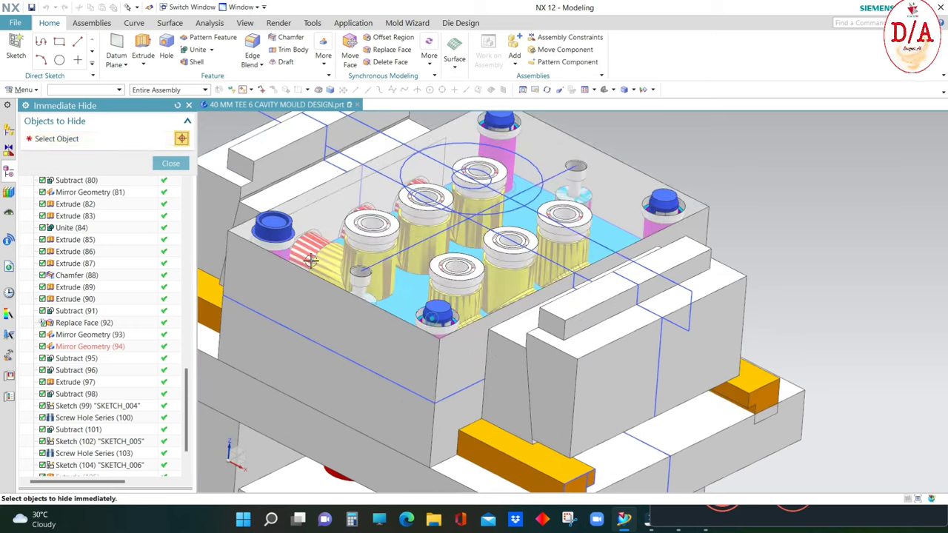
{"action": "scroll", "coordinate": [260, 228], "scroll_direction": "down", "scroll_amount": 3}
{"action": "left_click", "coordinate": [548, 312]}
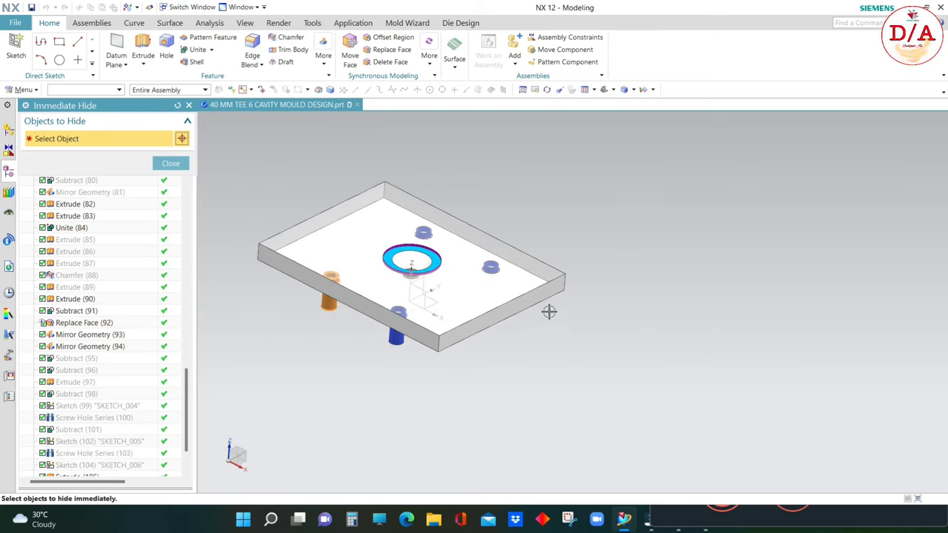
{"action": "key", "text": "ctrl+z"}
{"action": "key", "text": "ctrl+z"}
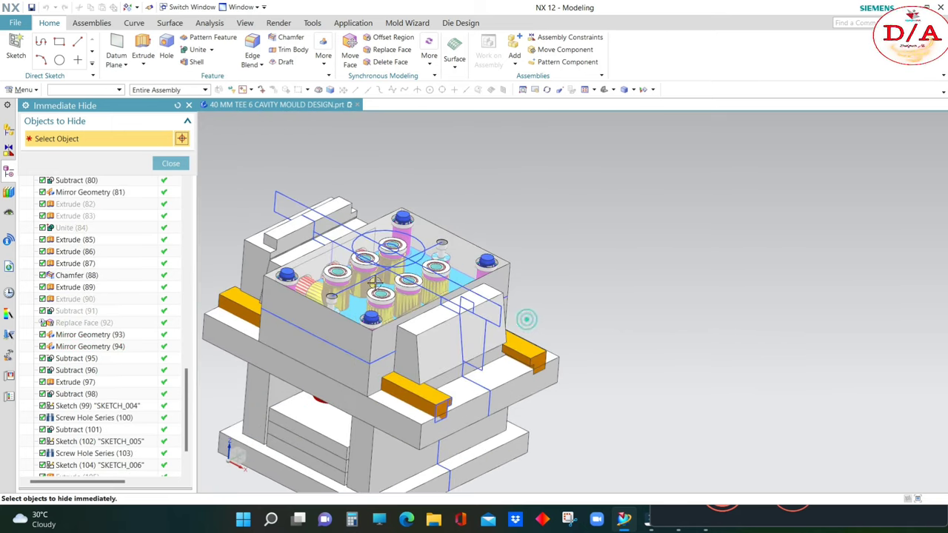
{"action": "left_click", "coordinate": [271, 244]}
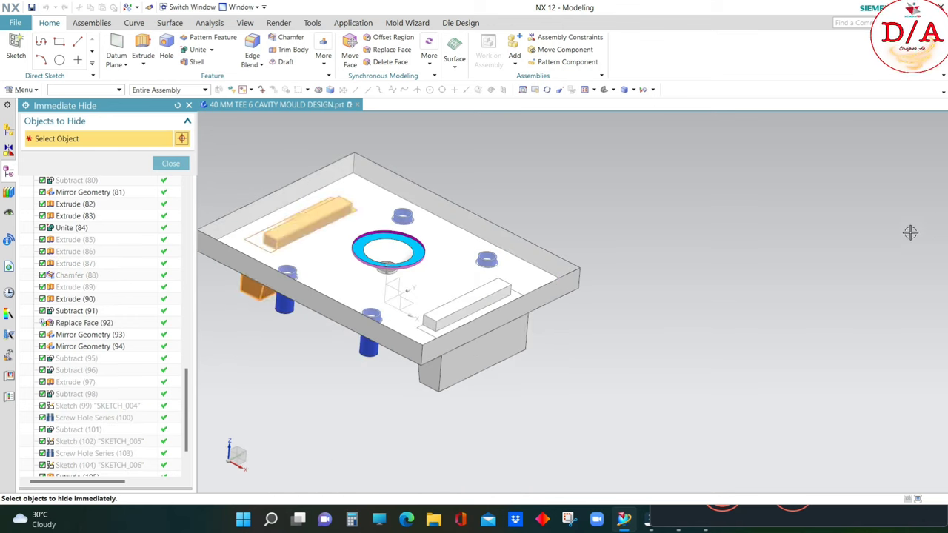
{"action": "middle_click", "coordinate": [844, 247]}
{"action": "middle_click_drag", "start_coordinate": [844, 246], "coordinate": [829, 311]}
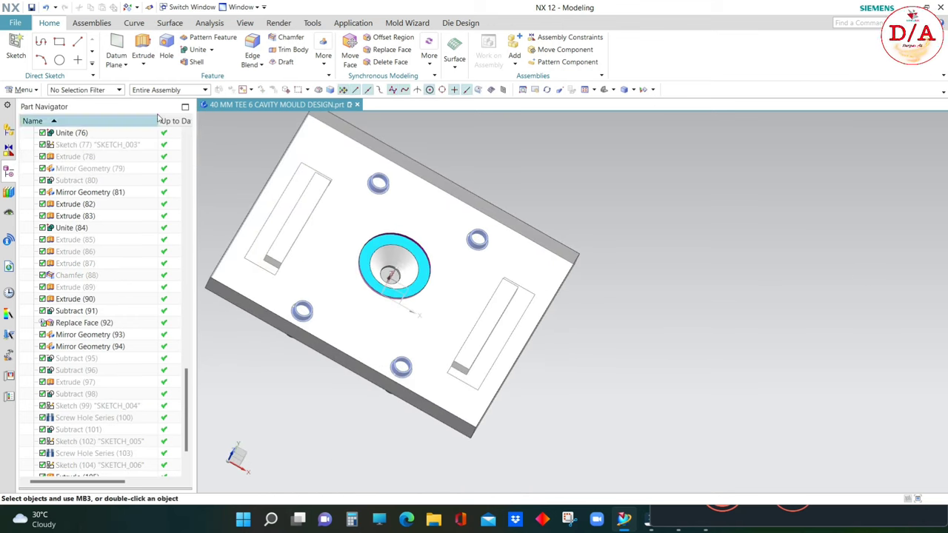
{"action": "left_click", "coordinate": [211, 50]}
- Subtract the six guide-pin and vent-slot bodies from the cavity plate
{"action": "left_click", "coordinate": [200, 74]}
{"action": "scroll", "coordinate": [456, 281], "scroll_direction": "down", "scroll_amount": 3}
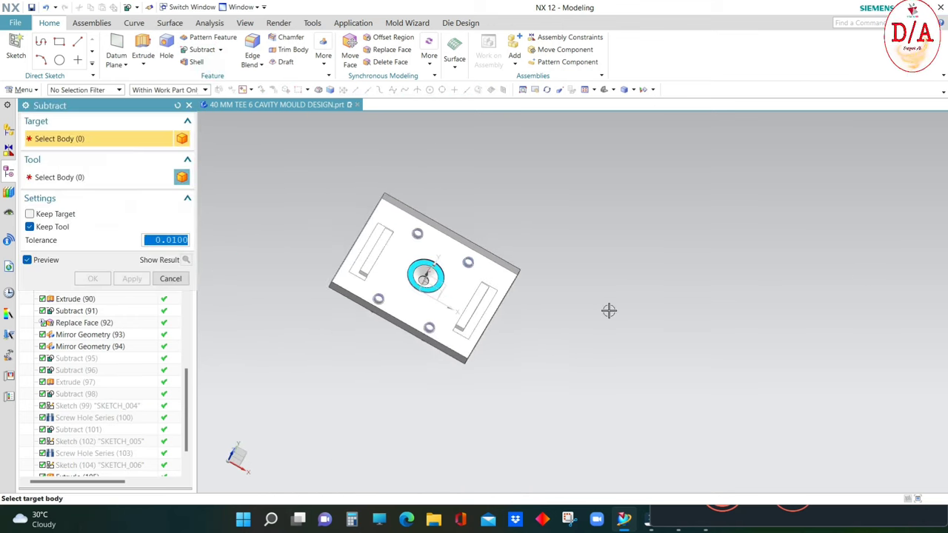
{"action": "middle_click_drag", "start_coordinate": [609, 311], "coordinate": [609, 262]}
{"action": "scroll", "coordinate": [457, 267], "scroll_direction": "up", "scroll_amount": 3}
{"action": "left_click", "coordinate": [452, 302]}
{"action": "scroll", "coordinate": [268, 197], "scroll_direction": "down", "scroll_amount": 3}
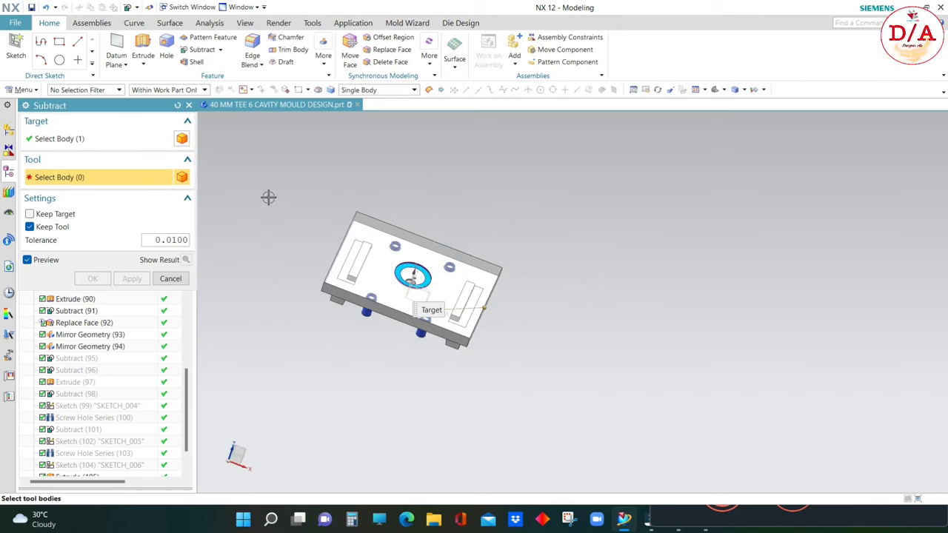
{"action": "left_click_drag", "start_coordinate": [268, 196], "coordinate": [595, 410]}
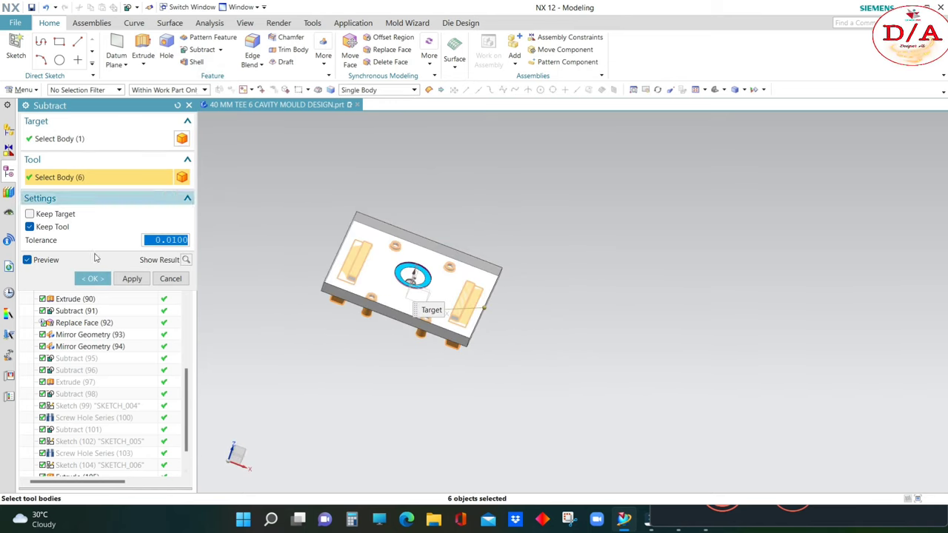
{"action": "left_click", "coordinate": [93, 278]}
- Hide the leftover cutting bodies by inverting a selection of the plate
{"action": "key", "text": "ctrl+b"}
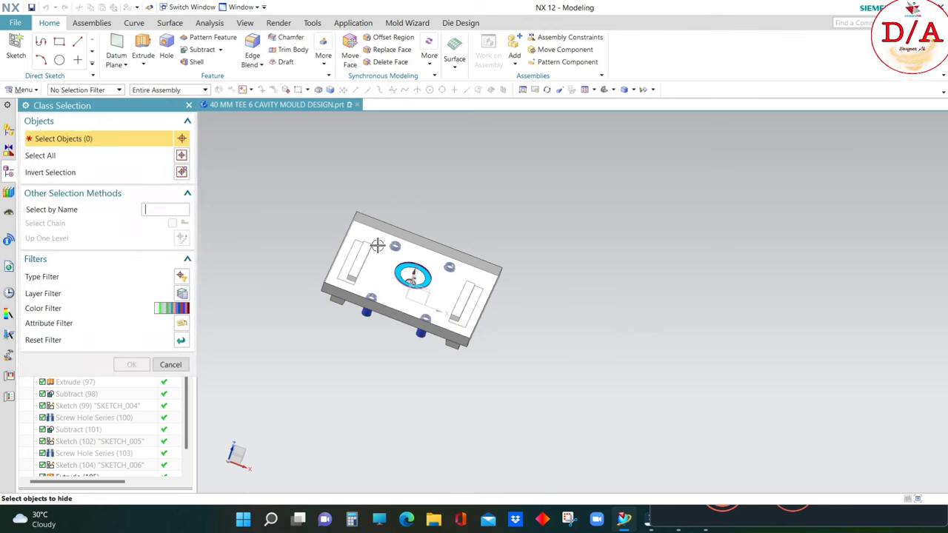
{"action": "left_click", "coordinate": [437, 318]}
{"action": "left_click", "coordinate": [181, 172]}
{"action": "left_click", "coordinate": [132, 364]}
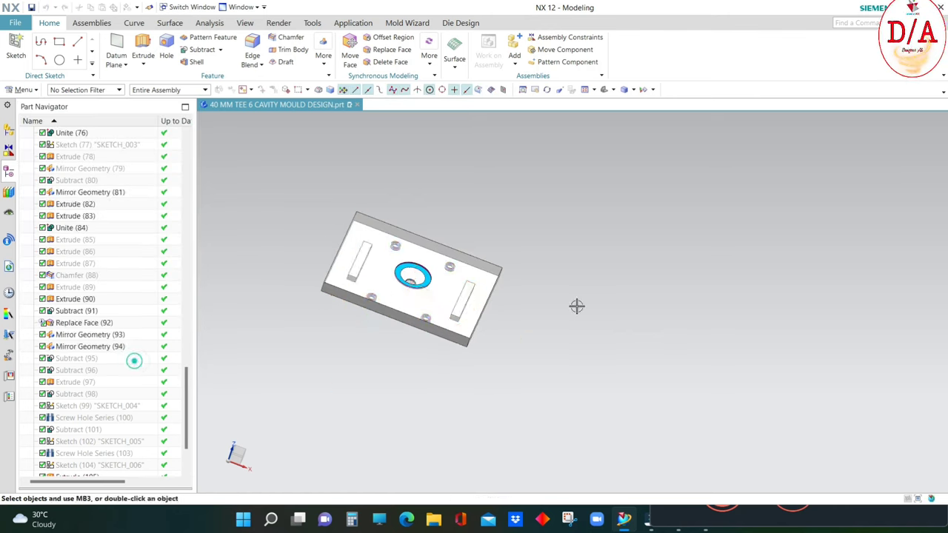
{"action": "mouse_move", "coordinate": [575, 307]}
{"action": "middle_mouse_down"}
{"action": "mouse_move", "coordinate": [571, 144]}
{"action": "mouse_move", "coordinate": [382, 66]}
{"action": "middle_mouse_up"}
- Select the four guide-pin hole floors as the faces to replace
{"action": "left_click", "coordinate": [393, 50]}
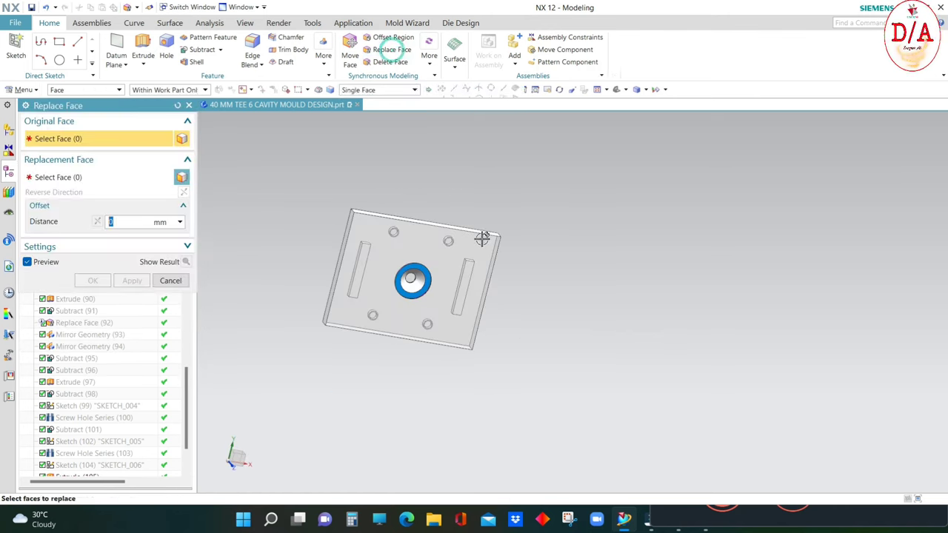
{"action": "mouse_move", "coordinate": [482, 240]}
{"action": "middle_mouse_down"}
{"action": "mouse_move", "coordinate": [504, 311]}
{"action": "mouse_move", "coordinate": [474, 291]}
{"action": "middle_mouse_up"}
{"action": "scroll", "coordinate": [459, 271], "scroll_direction": "down", "scroll_amount": 5}
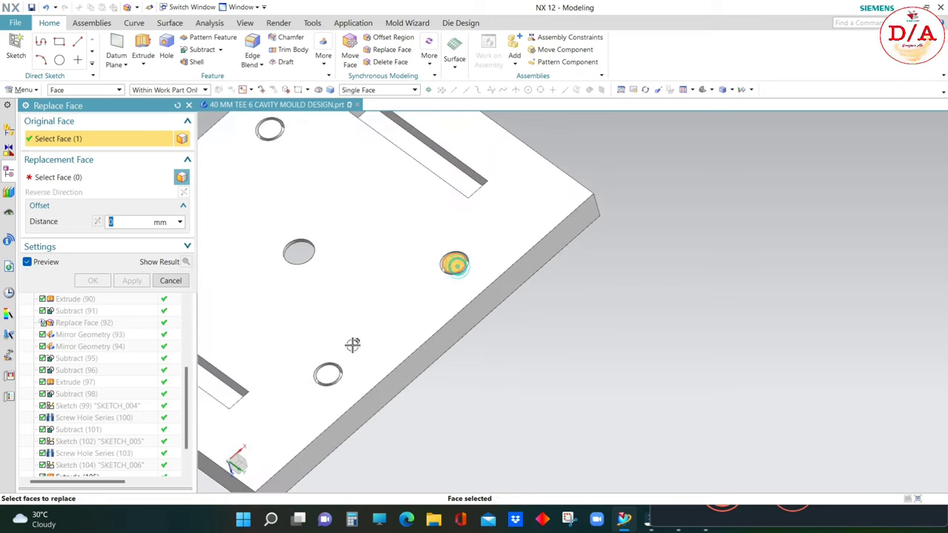
{"action": "scroll", "coordinate": [455, 386], "scroll_direction": "up", "scroll_amount": 3}
{"action": "scroll", "coordinate": [372, 206], "scroll_direction": "down", "scroll_amount": 3}
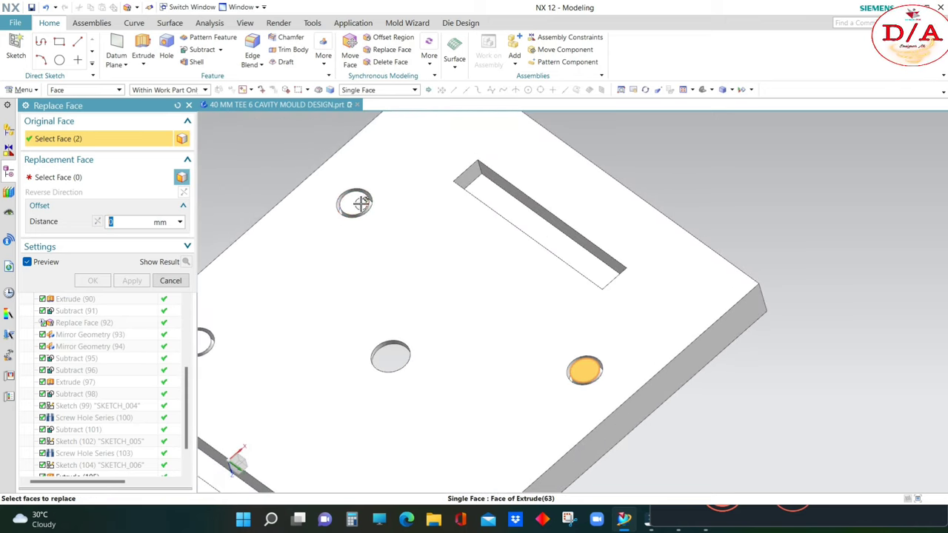
{"action": "left_click", "coordinate": [356, 203]}
{"action": "scroll", "coordinate": [304, 313], "scroll_direction": "up", "scroll_amount": 2}
{"action": "scroll", "coordinate": [304, 313], "scroll_direction": "down", "scroll_amount": 2}
{"action": "left_click", "coordinate": [278, 318]}
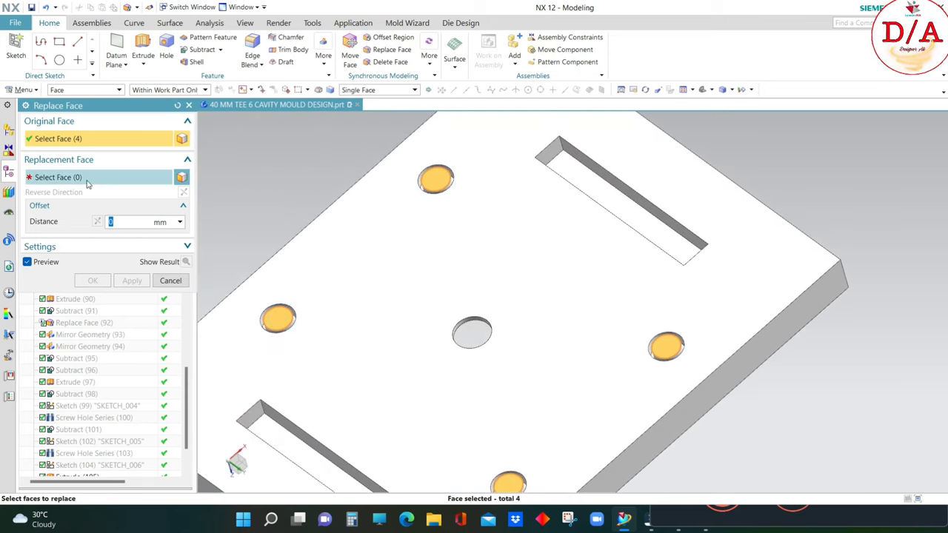
{"action": "left_click", "coordinate": [87, 181]}
- Pick the replacement face and apply it to the four hole floors
{"action": "scroll", "coordinate": [679, 366], "scroll_direction": "down", "scroll_amount": 1}
{"action": "scroll", "coordinate": [686, 345], "scroll_direction": "down", "scroll_amount": 3}
{"action": "scroll", "coordinate": [693, 352], "scroll_direction": "down", "scroll_amount": 2}
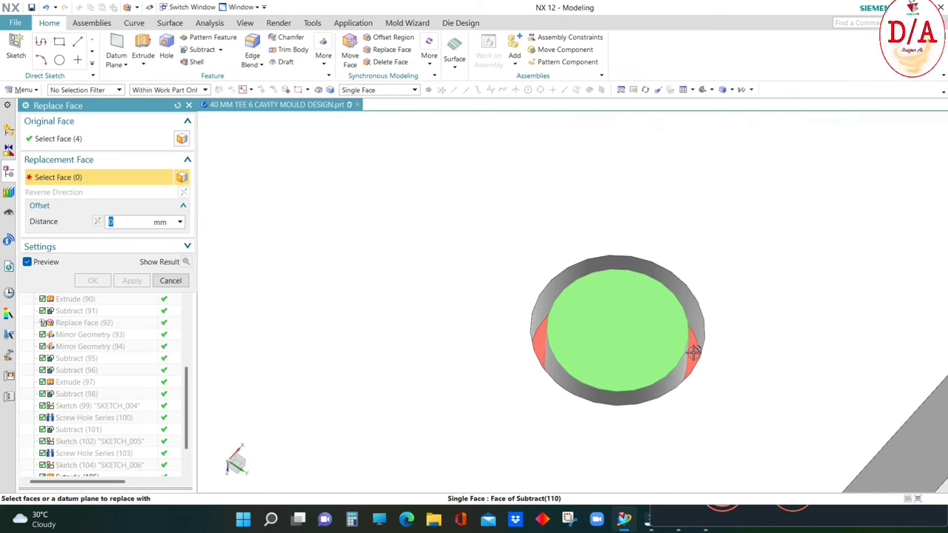
{"action": "left_click", "coordinate": [693, 352]}
{"action": "scroll", "coordinate": [634, 349], "scroll_direction": "up", "scroll_amount": 3}
{"action": "left_click", "coordinate": [92, 280]}
{"action": "scroll", "coordinate": [506, 313], "scroll_direction": "up", "scroll_amount": 2}
{"action": "middle_click_drag", "start_coordinate": [506, 313], "coordinate": [625, 335]}
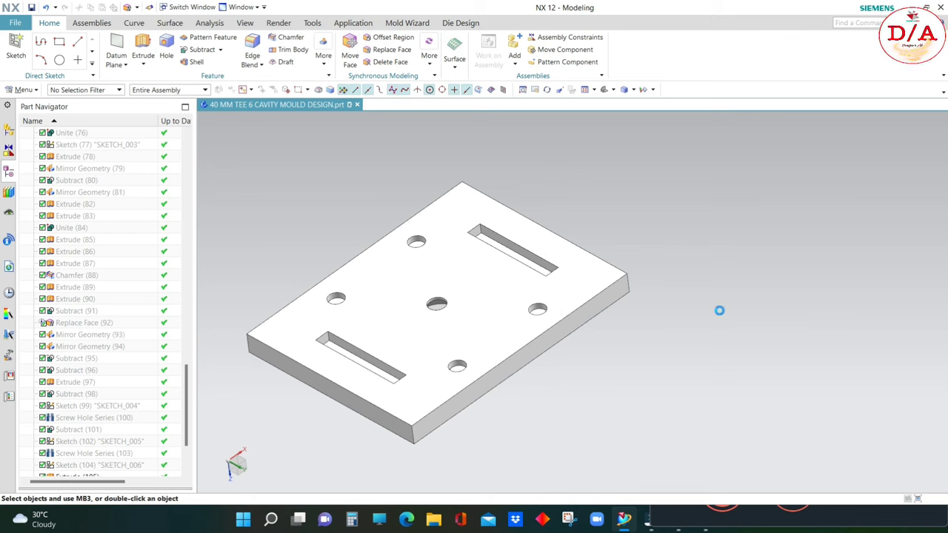
- Colour the four guide-pin hole faces magenta through Edit Object Display
{"action": "left_click", "coordinate": [94, 89]}
{"action": "left_click", "coordinate": [86, 145]}
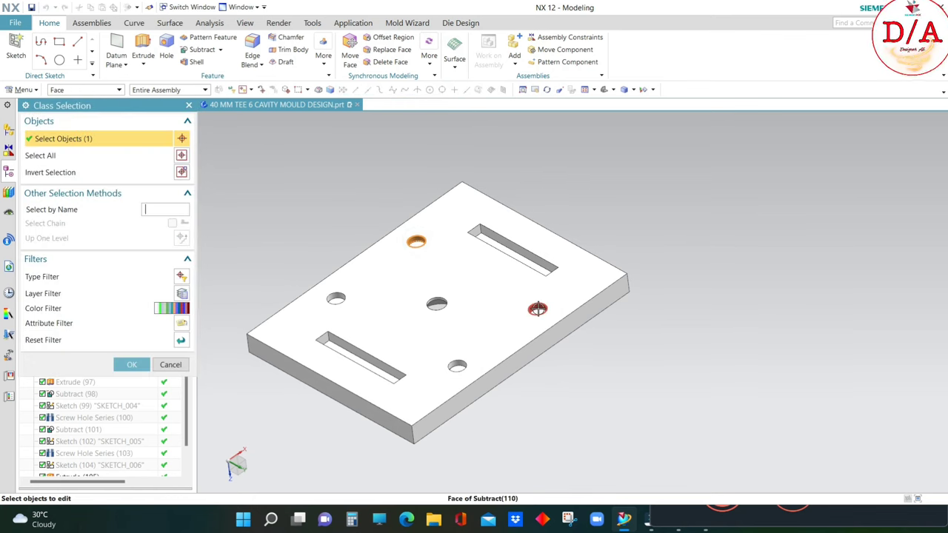
{"action": "left_click", "coordinate": [534, 307]}
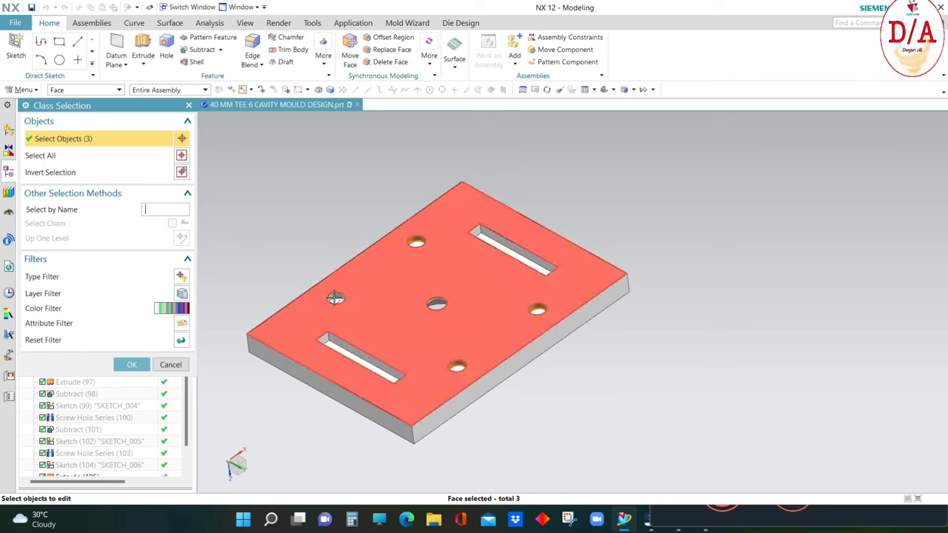
{"action": "left_click", "coordinate": [132, 365]}
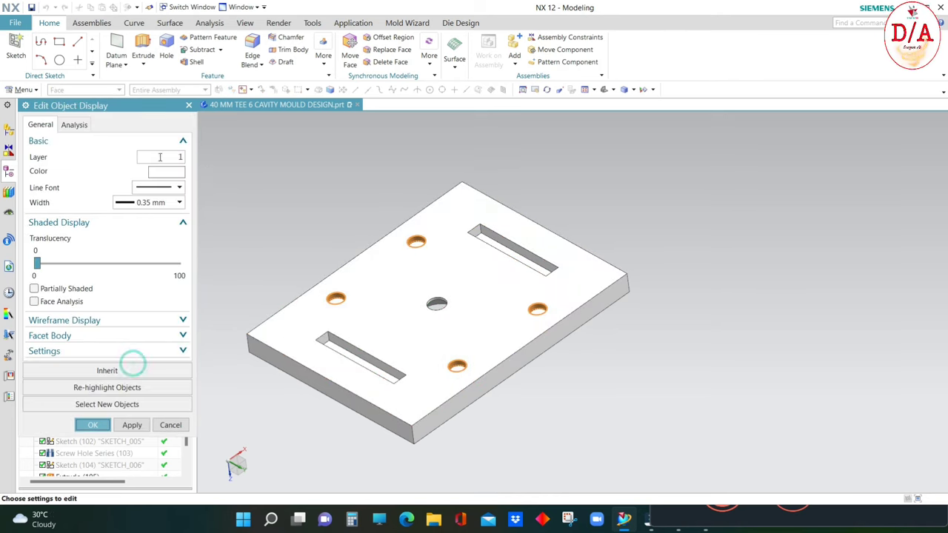
{"action": "left_click", "coordinate": [177, 178]}
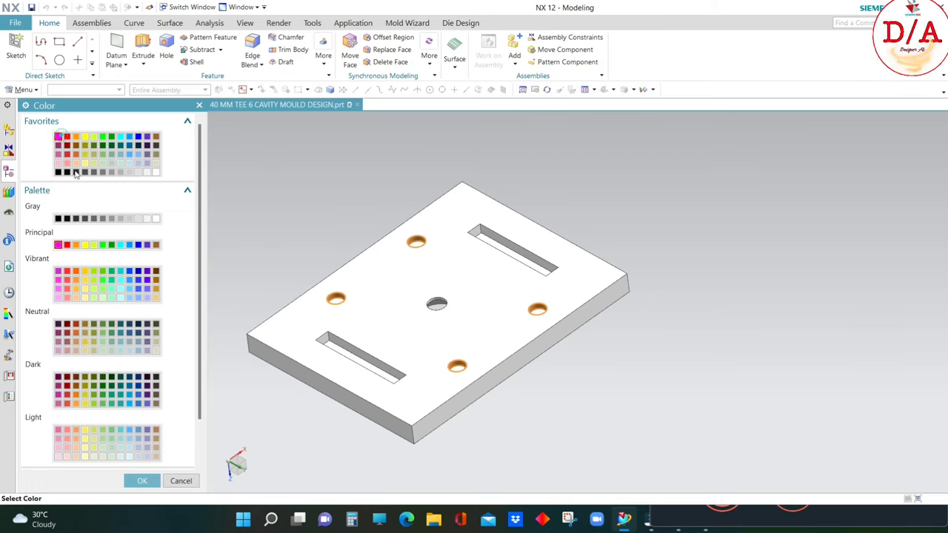
{"action": "left_click", "coordinate": [154, 484]}
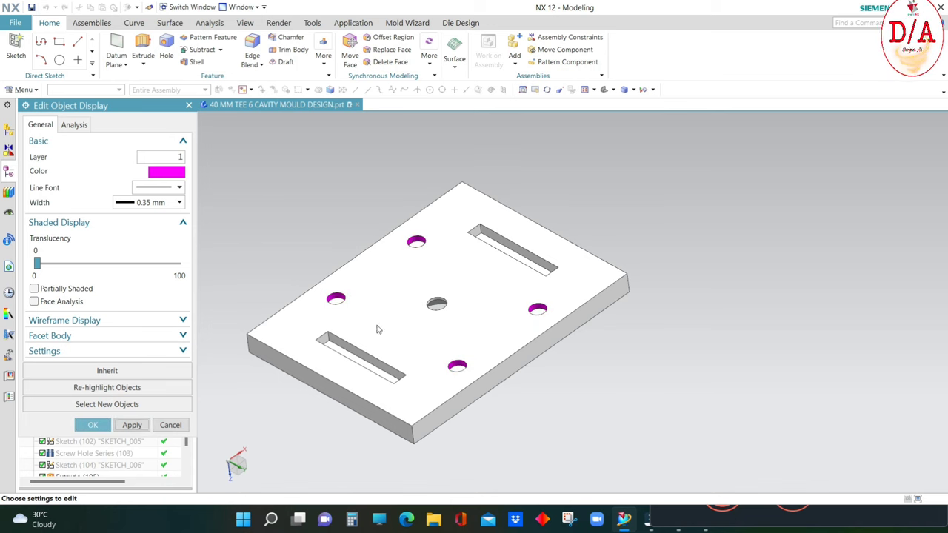
{"action": "left_click", "coordinate": [170, 425]}
- Start a Resize Face on the four equal-radius hole faces, then cancel it
{"action": "left_click", "coordinate": [392, 43]}
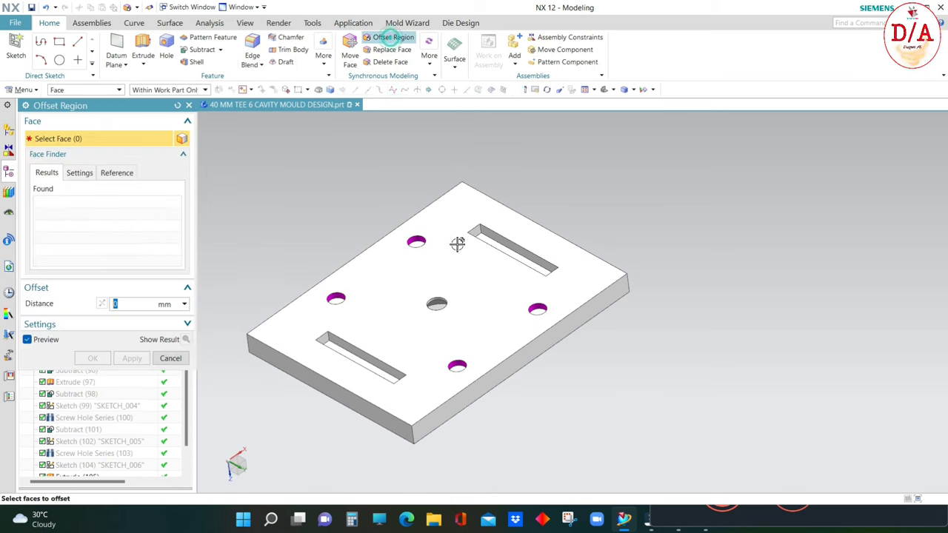
{"action": "scroll", "coordinate": [455, 244], "scroll_direction": "up", "scroll_amount": 3}
{"action": "left_click", "coordinate": [430, 59]}
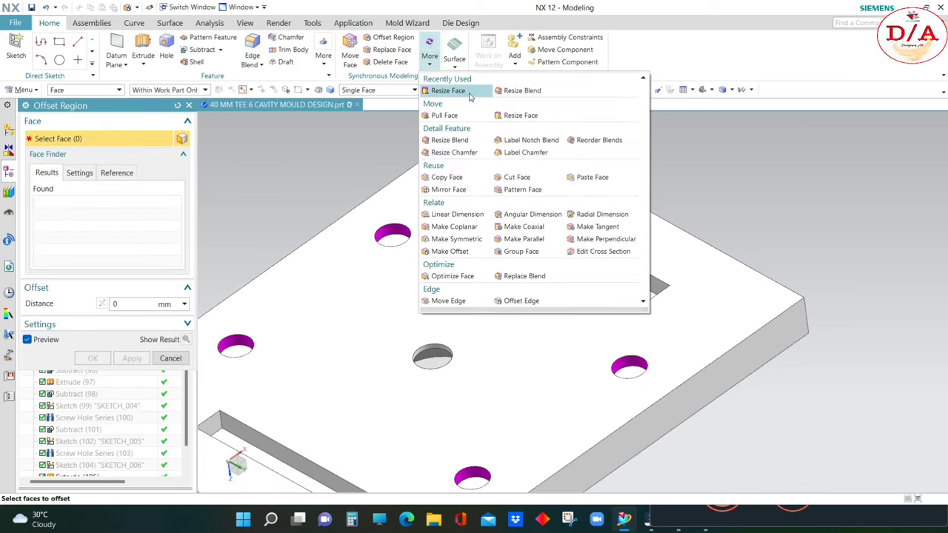
{"action": "left_click", "coordinate": [447, 90]}
{"action": "scroll", "coordinate": [414, 210], "scroll_direction": "down", "scroll_amount": 3}
{"action": "left_click", "coordinate": [391, 234]}
{"action": "scroll", "coordinate": [468, 330], "scroll_direction": "down", "scroll_amount": 2}
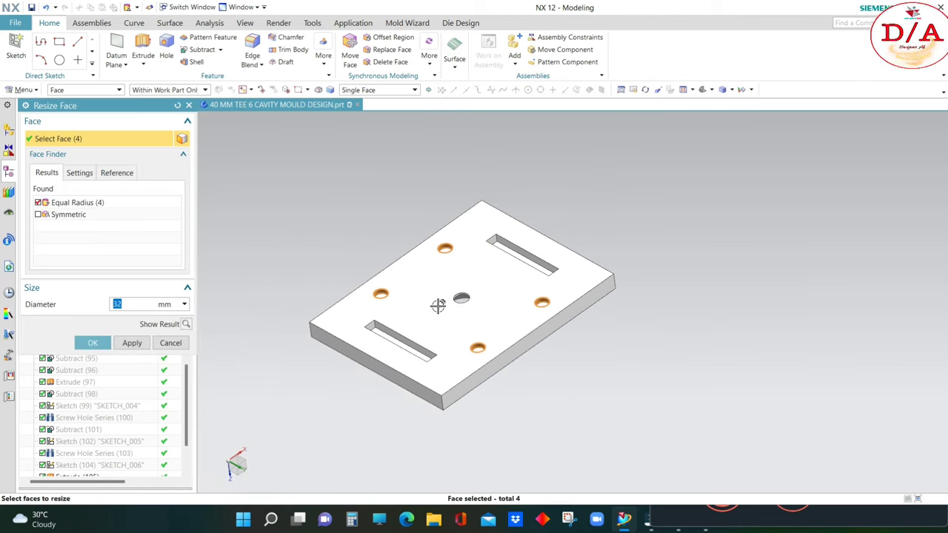
{"action": "key", "text": "Escape"}
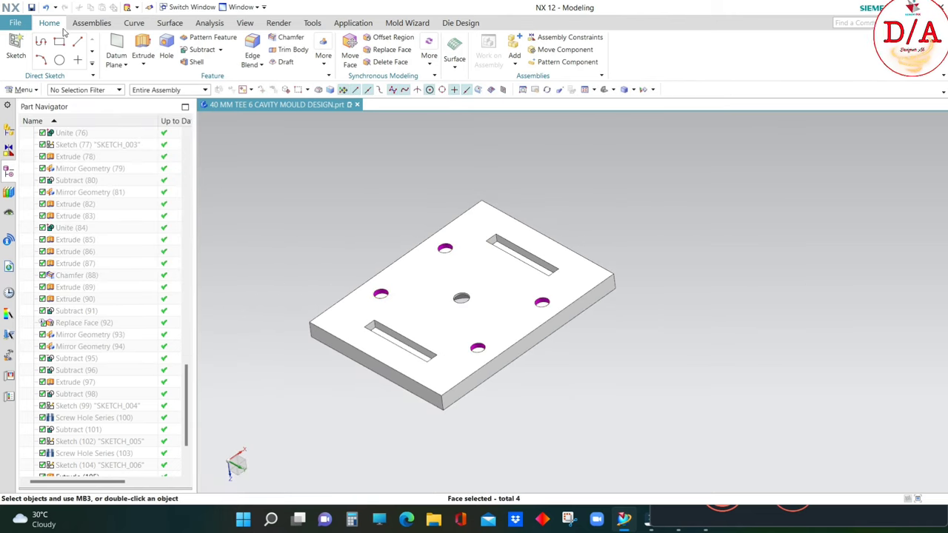
- Check the 12 mm distance from a guide-pin hole with Simple Distance
{"action": "left_click", "coordinate": [209, 23]}
{"action": "left_click", "coordinate": [19, 54]}
{"action": "scroll", "coordinate": [464, 267], "scroll_direction": "up", "scroll_amount": 3}
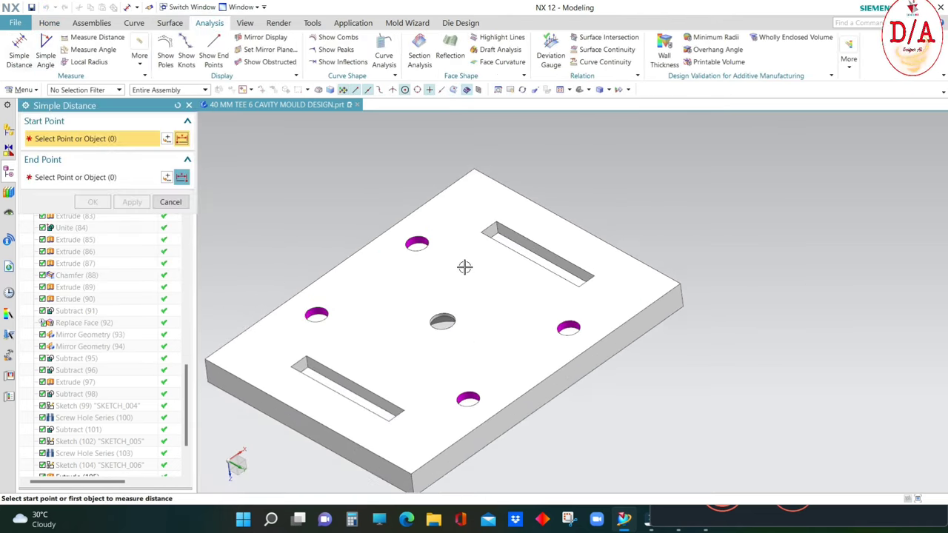
{"action": "left_click", "coordinate": [423, 248]}
{"action": "scroll", "coordinate": [423, 248], "scroll_direction": "down", "scroll_amount": 2}
{"action": "left_click", "coordinate": [474, 237]}
{"action": "scroll", "coordinate": [639, 269], "scroll_direction": "down", "scroll_amount": 2}
{"action": "key", "text": "Escape"}
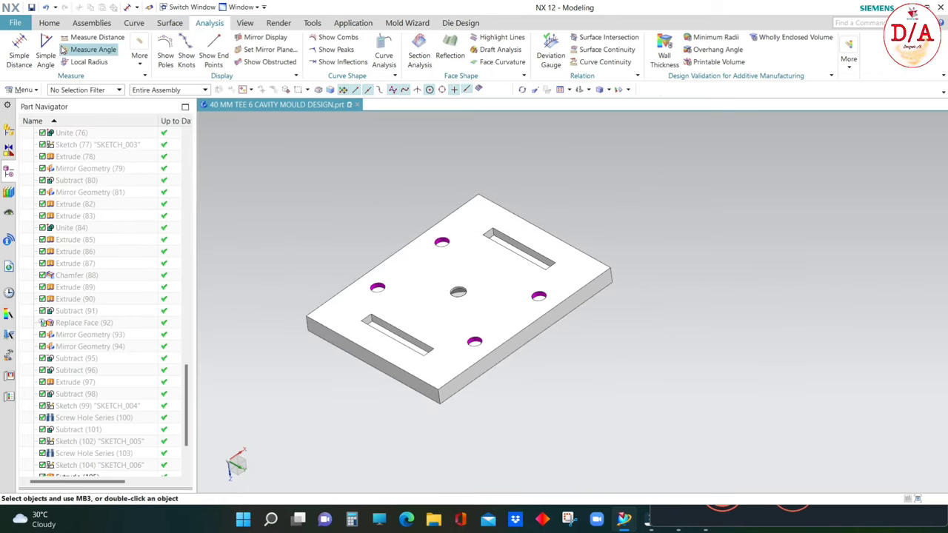
- Offset Region the four magenta guide-pin hole faces by 3 mm
{"action": "left_click", "coordinate": [49, 23]}
{"action": "scroll", "coordinate": [544, 293], "scroll_direction": "up", "scroll_amount": 3}
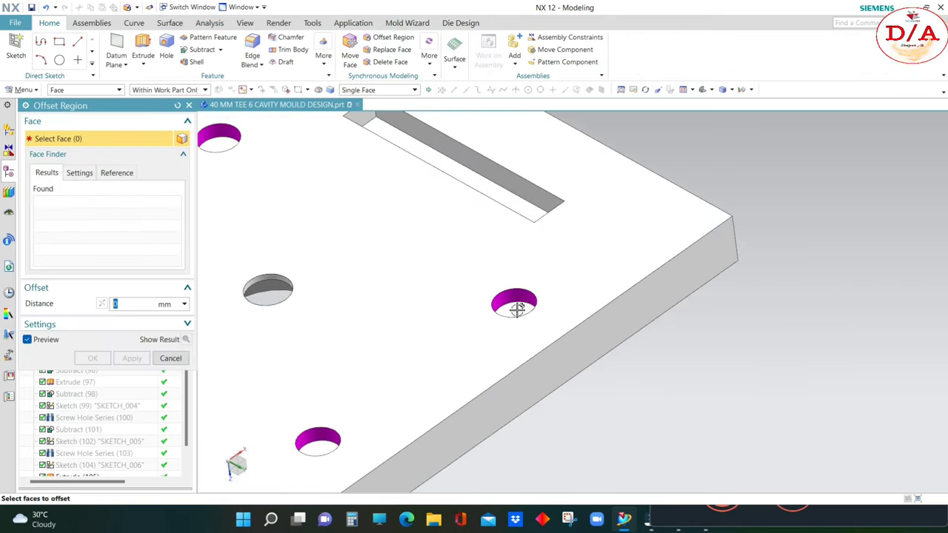
{"action": "left_click", "coordinate": [508, 302]}
{"action": "scroll", "coordinate": [361, 234], "scroll_direction": "down", "scroll_amount": 2}
{"action": "scroll", "coordinate": [361, 234], "scroll_direction": "up", "scroll_amount": 3}
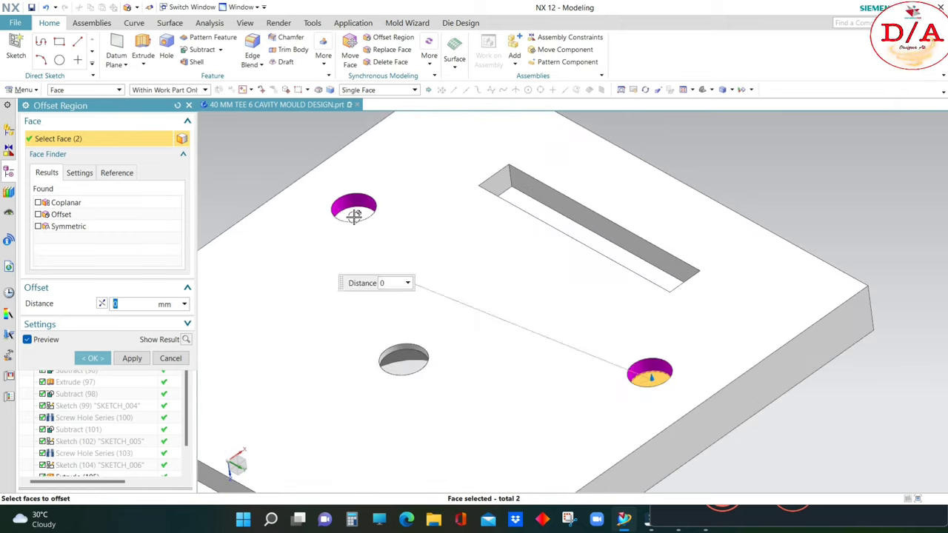
{"action": "left_click", "coordinate": [355, 212]}
{"action": "scroll", "coordinate": [427, 250], "scroll_direction": "down", "scroll_amount": 3}
{"action": "scroll", "coordinate": [386, 289], "scroll_direction": "up", "scroll_amount": 3}
{"action": "scroll", "coordinate": [386, 289], "scroll_direction": "down", "scroll_amount": 3}
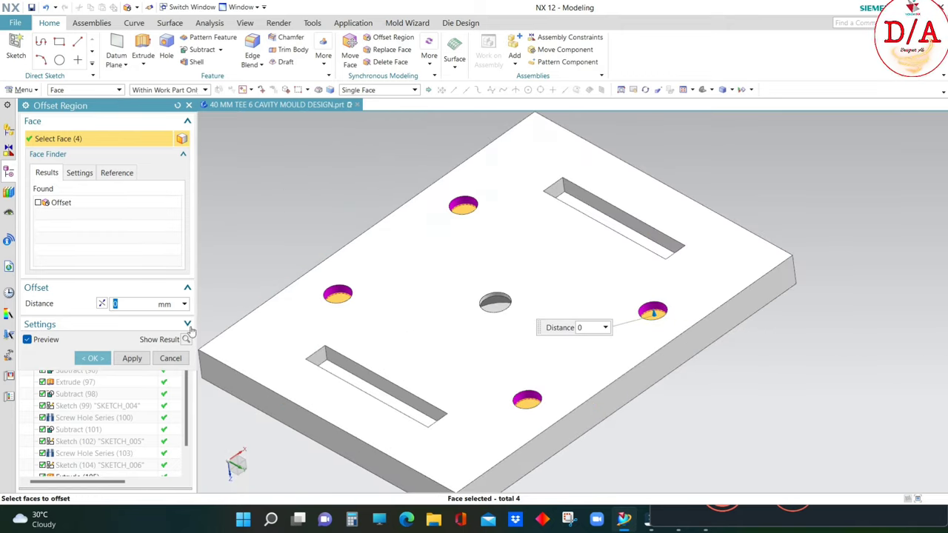
{"action": "type", "text": "3"}
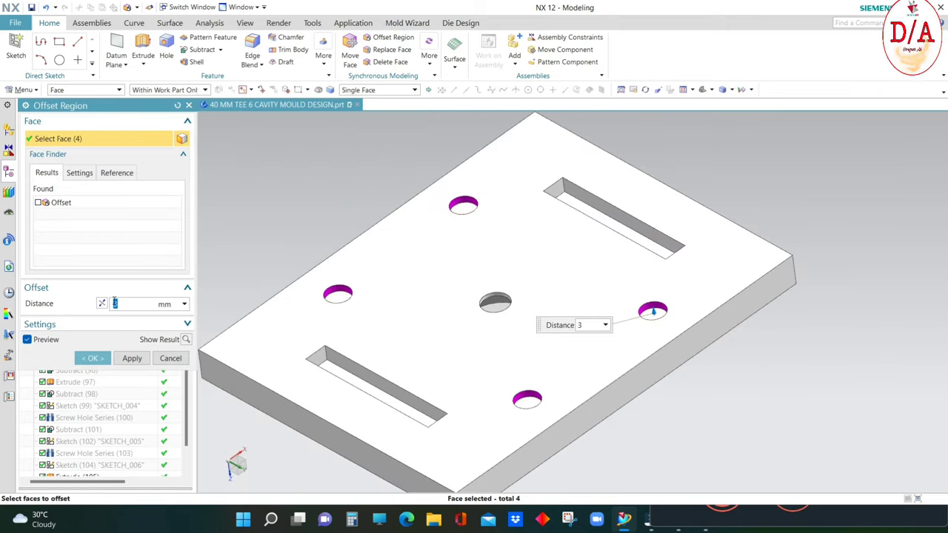
{"action": "key", "text": "Return"}
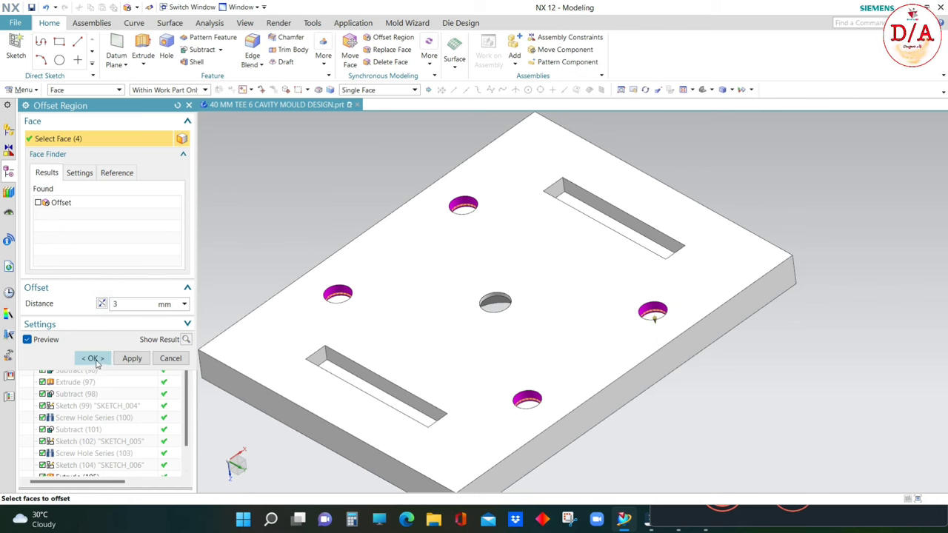
{"action": "left_click", "coordinate": [92, 359]}
{"action": "mouse_move", "coordinate": [493, 321]}
{"action": "middle_mouse_down"}
{"action": "mouse_move", "coordinate": [501, 267]}
{"action": "mouse_move", "coordinate": [447, 185]}
{"action": "middle_mouse_up"}
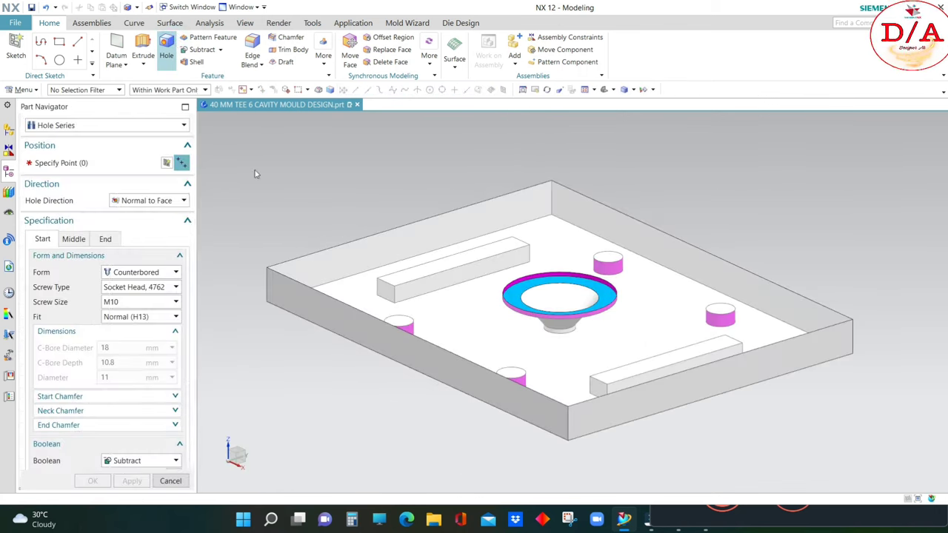
- Start a General Simple hole at the first two guide-pin hole centres
{"action": "left_click", "coordinate": [107, 126]}
{"action": "left_click", "coordinate": [66, 139]}
{"action": "middle_click_drag", "start_coordinate": [485, 316], "coordinate": [512, 185]}
{"action": "scroll", "coordinate": [512, 184], "scroll_direction": "up", "scroll_amount": 3}
{"action": "scroll", "coordinate": [500, 224], "scroll_direction": "up", "scroll_amount": 3}
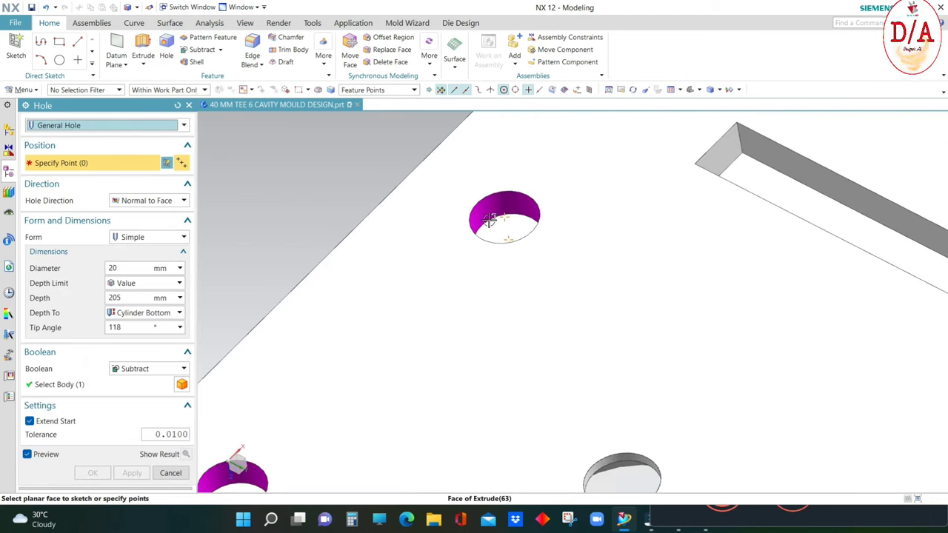
{"action": "left_click", "coordinate": [488, 219]}
{"action": "scroll", "coordinate": [488, 219], "scroll_direction": "down", "scroll_amount": 5}
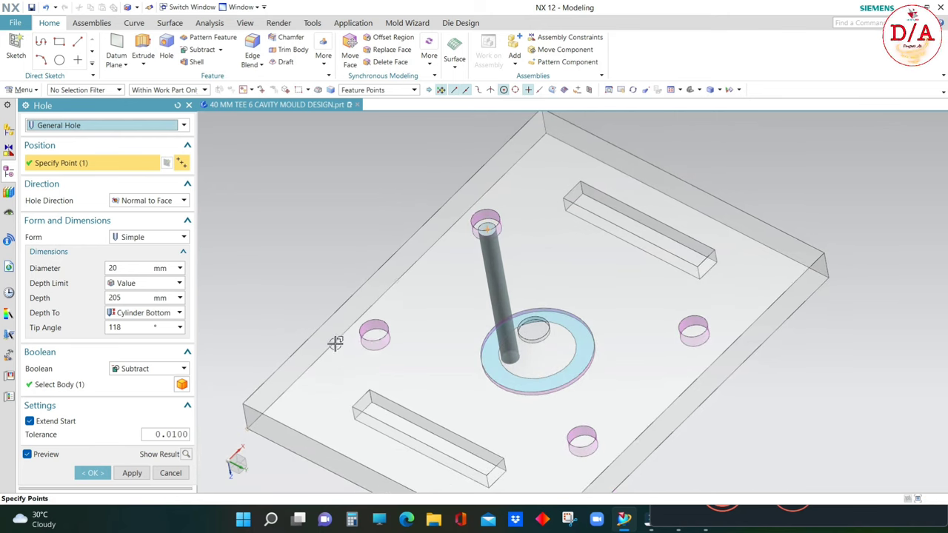
{"action": "left_click", "coordinate": [372, 333]}
{"action": "scroll", "coordinate": [569, 442], "scroll_direction": "up", "scroll_amount": 3}
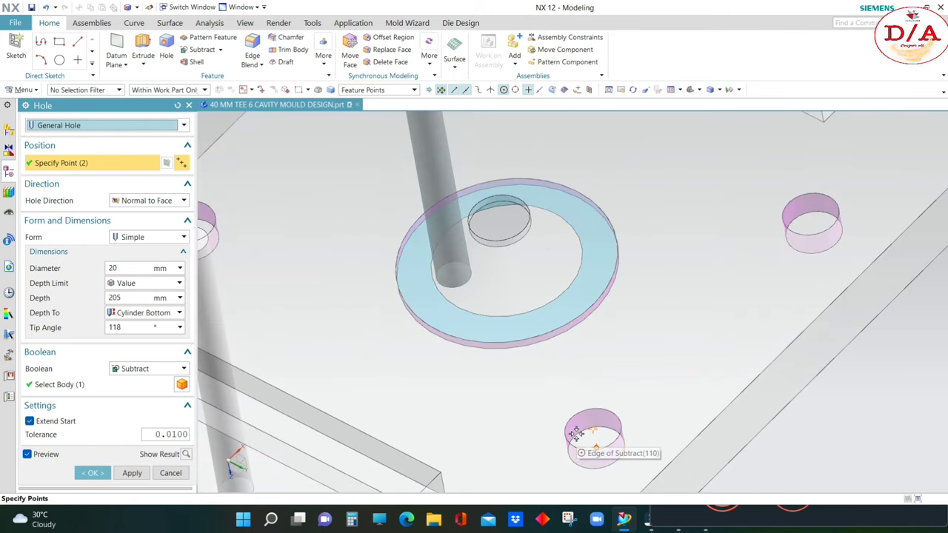
- Add the remaining two hole centres and cut Ø8 mm holes 205 mm deep
{"action": "left_click", "coordinate": [575, 434]}
{"action": "scroll", "coordinate": [575, 433], "scroll_direction": "down", "scroll_amount": 5}
{"action": "scroll", "coordinate": [711, 281], "scroll_direction": "up", "scroll_amount": 3}
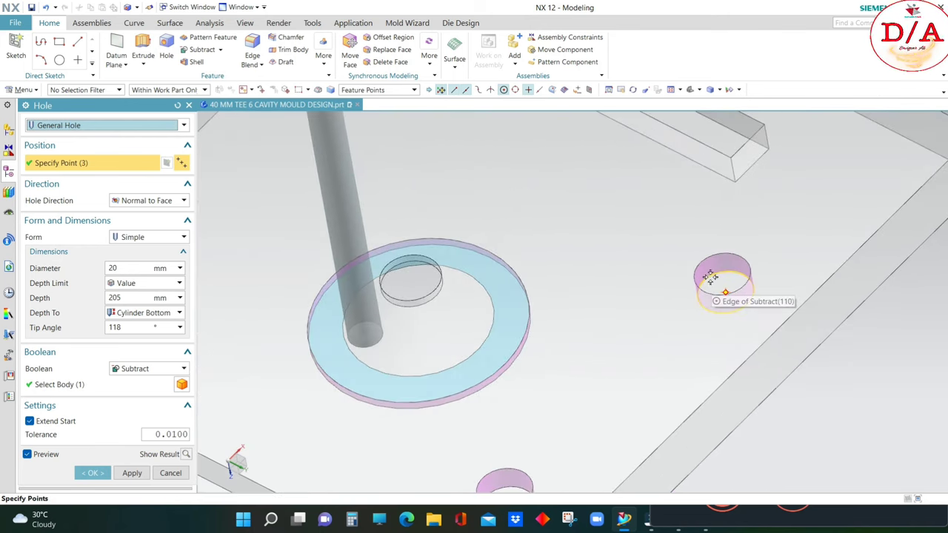
{"action": "left_click", "coordinate": [709, 276]}
{"action": "scroll", "coordinate": [709, 277], "scroll_direction": "down", "scroll_amount": 3}
{"action": "scroll", "coordinate": [586, 359], "scroll_direction": "down", "scroll_amount": 2}
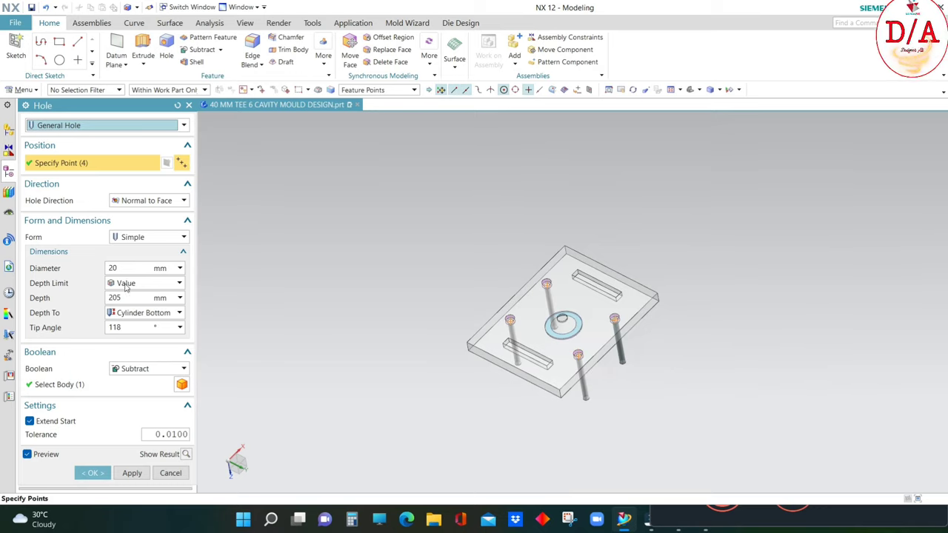
{"action": "left_click_drag", "start_coordinate": [123, 266], "coordinate": [106, 268]}
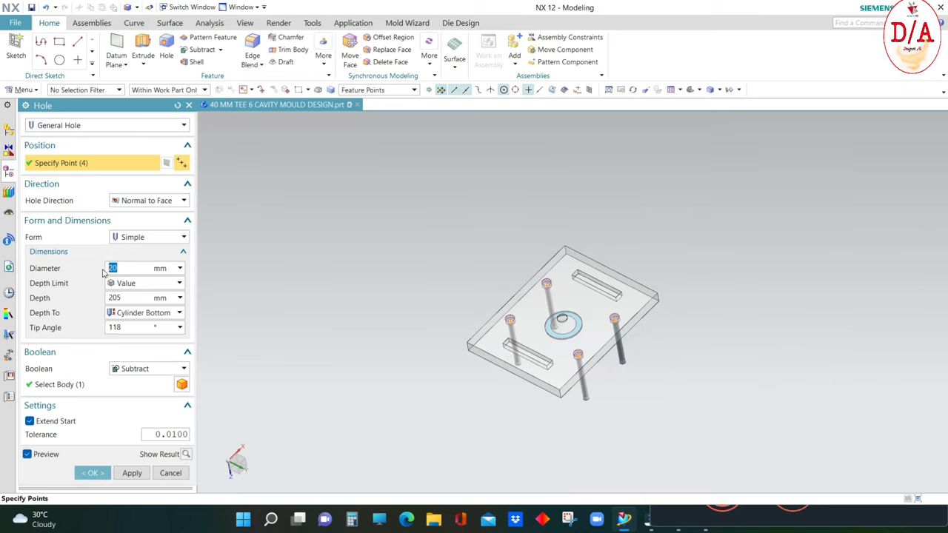
{"action": "type", "text": "8"}
{"action": "left_click", "coordinate": [103, 472]}
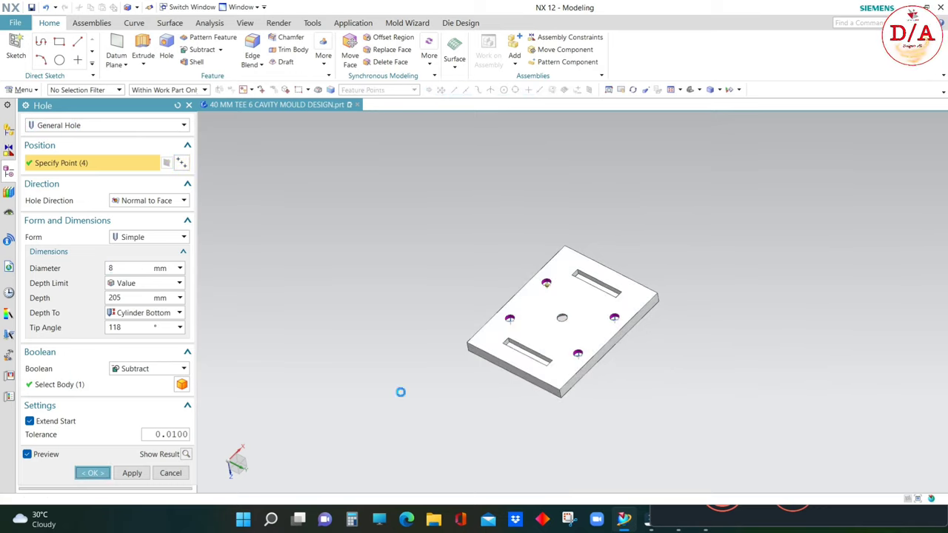
{"action": "mouse_move", "coordinate": [400, 392]}
{"action": "middle_mouse_down"}
{"action": "mouse_move", "coordinate": [599, 374]}
{"action": "mouse_move", "coordinate": [599, 422]}
{"action": "mouse_move", "coordinate": [680, 334]}
{"action": "middle_mouse_up"}
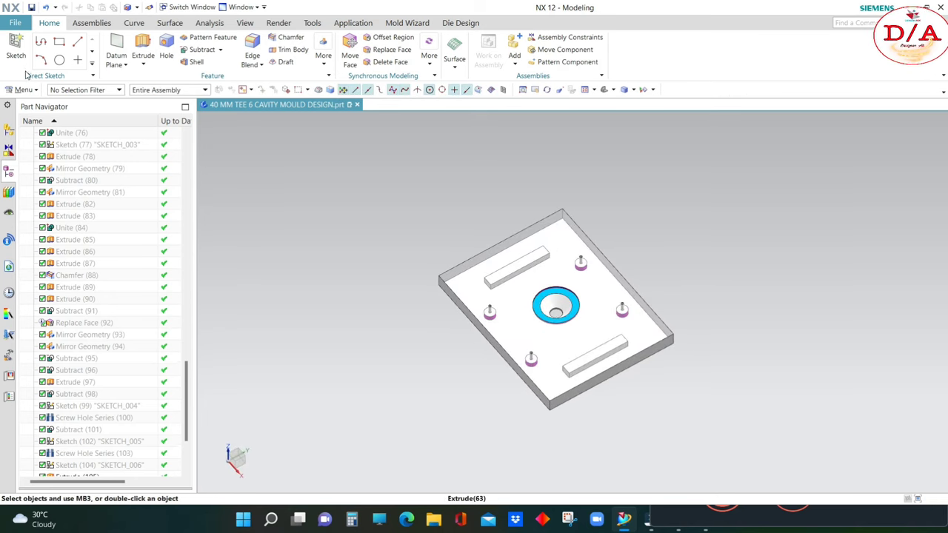
- Sketch on the plate's top face with rightward lines from both right-hand hole centres
{"action": "left_click", "coordinate": [15, 48]}
{"action": "left_click", "coordinate": [535, 271]}
{"action": "left_click", "coordinate": [132, 245]}
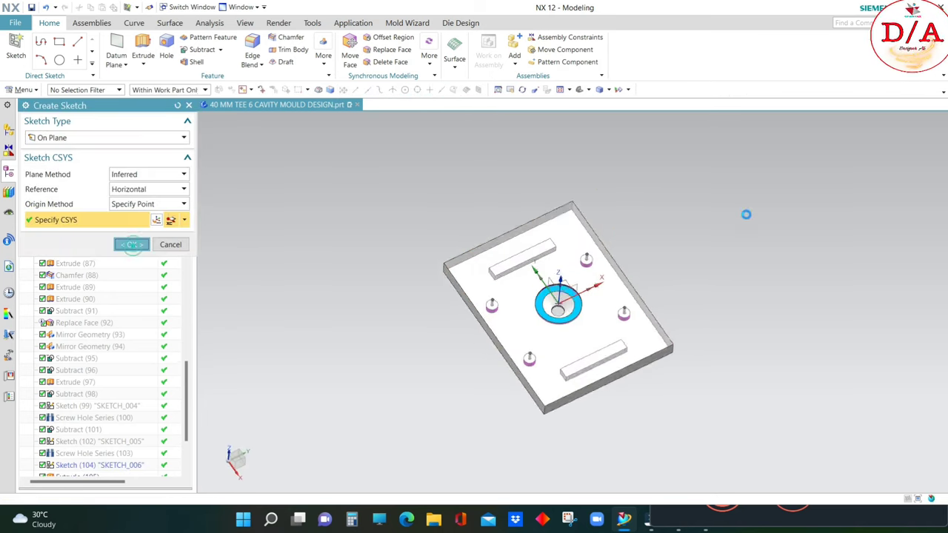
{"action": "left_click", "coordinate": [102, 42]}
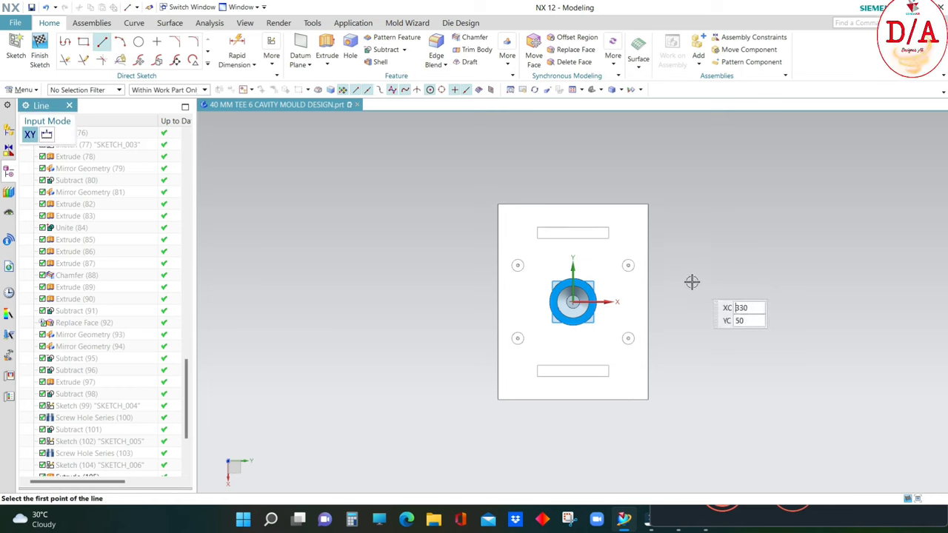
{"action": "scroll", "coordinate": [628, 259], "scroll_direction": "up", "scroll_amount": 5}
{"action": "left_click", "coordinate": [627, 251]}
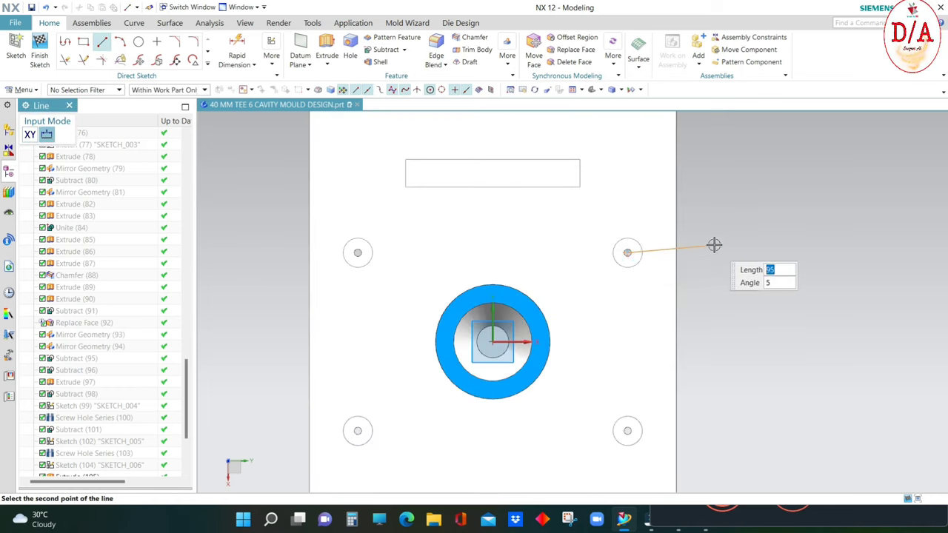
{"action": "left_click", "coordinate": [713, 245]}
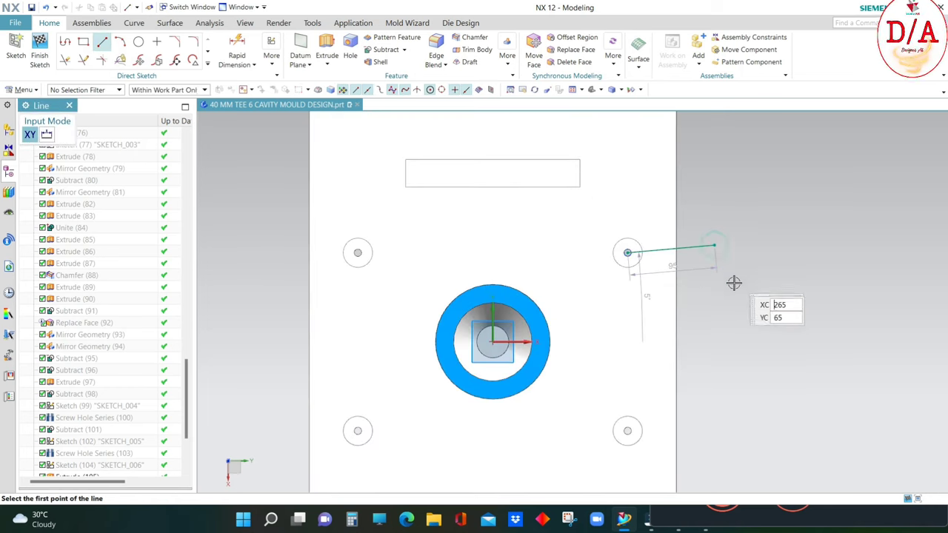
{"action": "left_click", "coordinate": [627, 431]}
{"action": "left_click", "coordinate": [701, 431]}
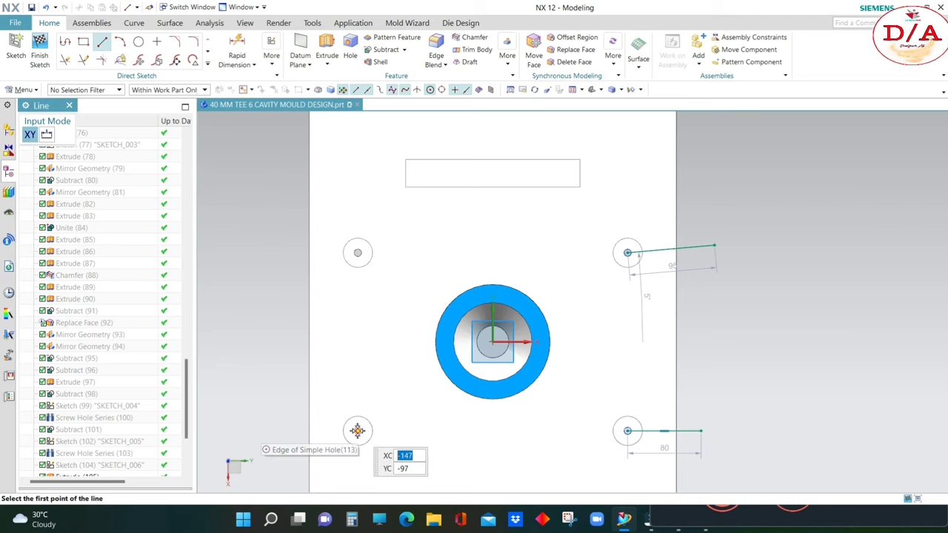
- Draw leftward lines from both left-hand hole centres, constrain horizontal, and finish the sketch
{"action": "left_click", "coordinate": [358, 431]}
{"action": "left_click", "coordinate": [283, 431]}
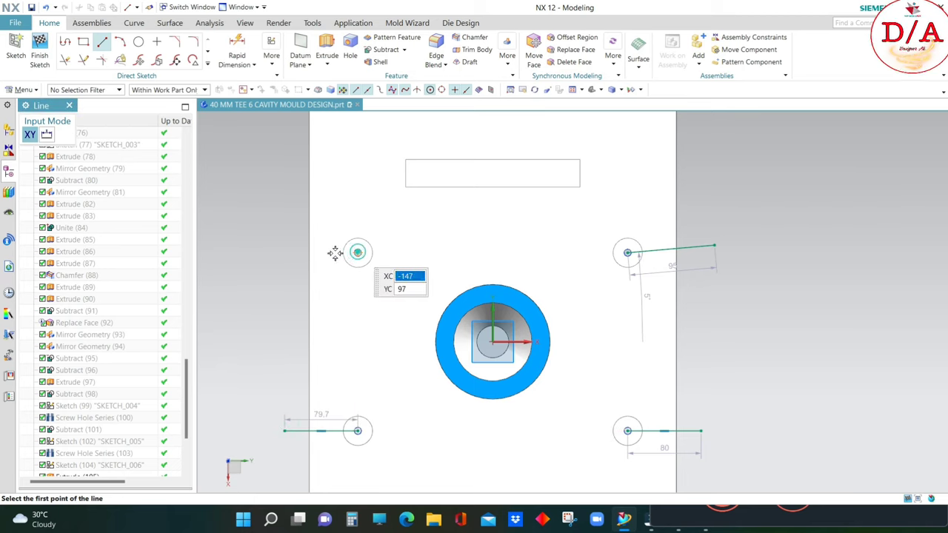
{"action": "left_click", "coordinate": [357, 252]}
{"action": "left_click", "coordinate": [283, 252]}
{"action": "key", "text": "Escape"}
{"action": "left_click", "coordinate": [694, 251]}
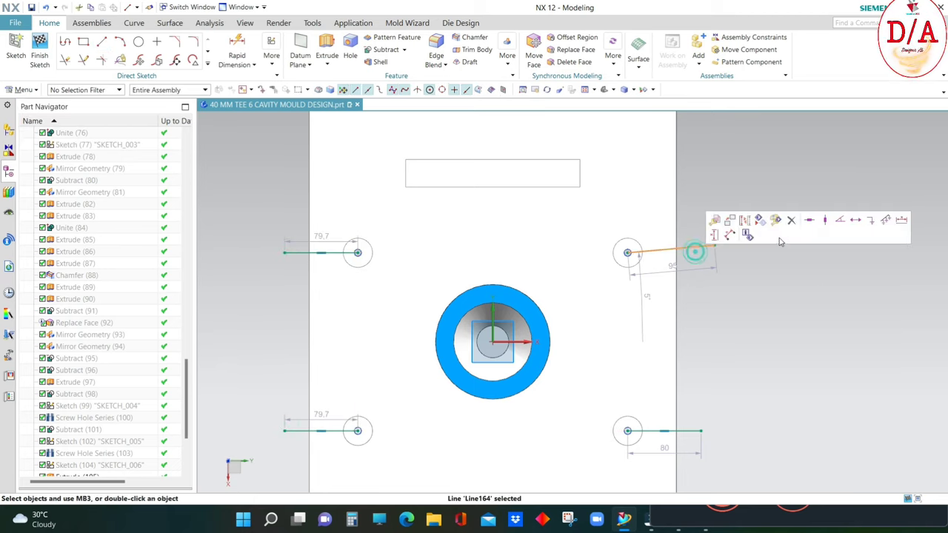
{"action": "left_click", "coordinate": [810, 221]}
{"action": "left_click", "coordinate": [44, 52]}
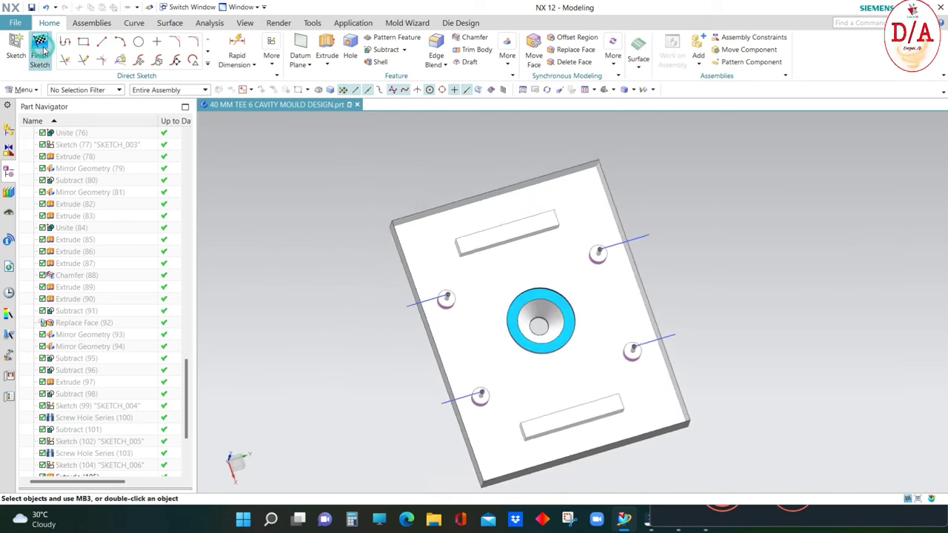
- Extrude the pin-hole lines 1 mm with a symmetric 4 mm offset, subtracting from the plate
{"action": "left_click", "coordinate": [143, 46]}
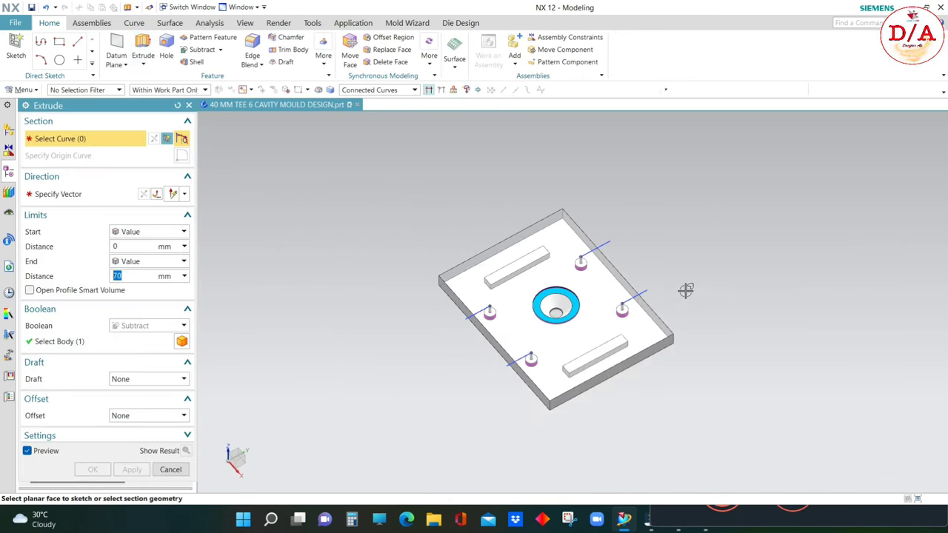
{"action": "scroll", "coordinate": [593, 250], "scroll_direction": "down", "scroll_amount": 3}
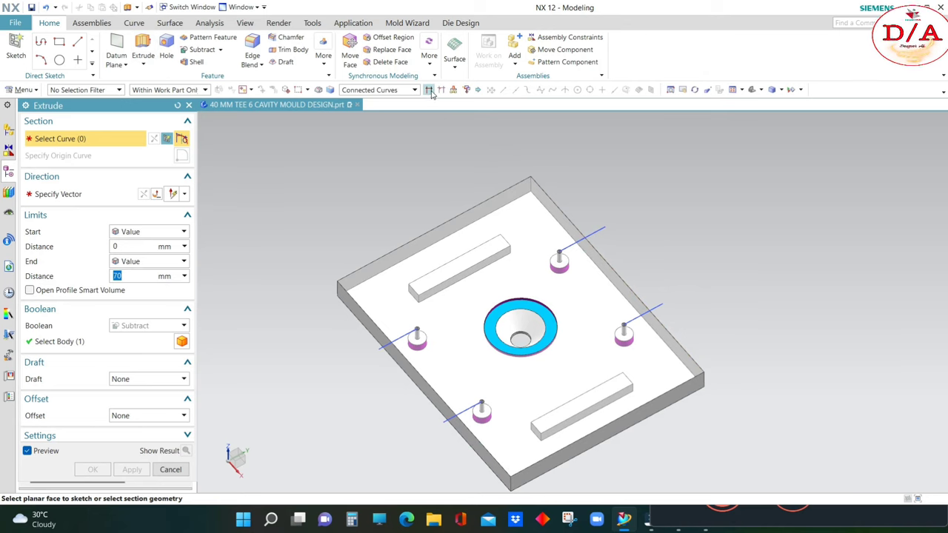
{"action": "left_click", "coordinate": [593, 234]}
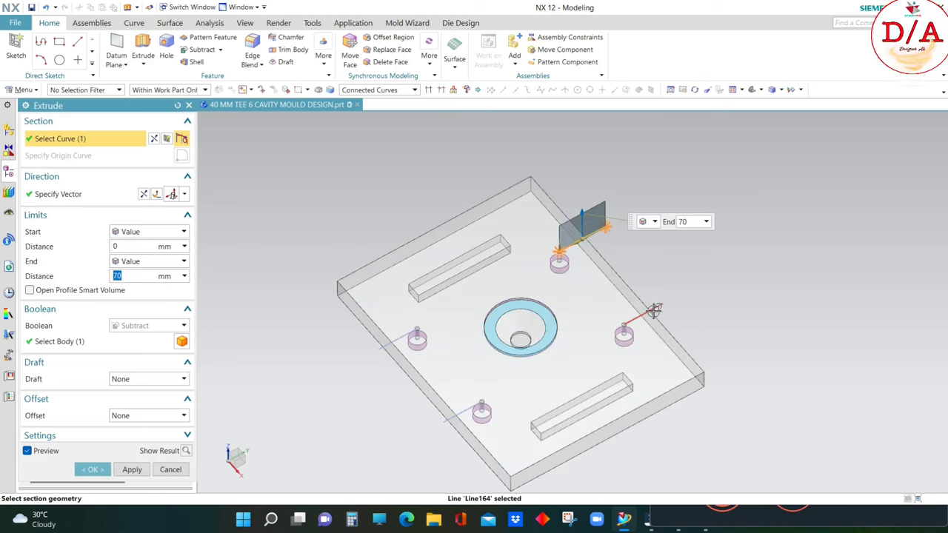
{"action": "left_click", "coordinate": [653, 310]}
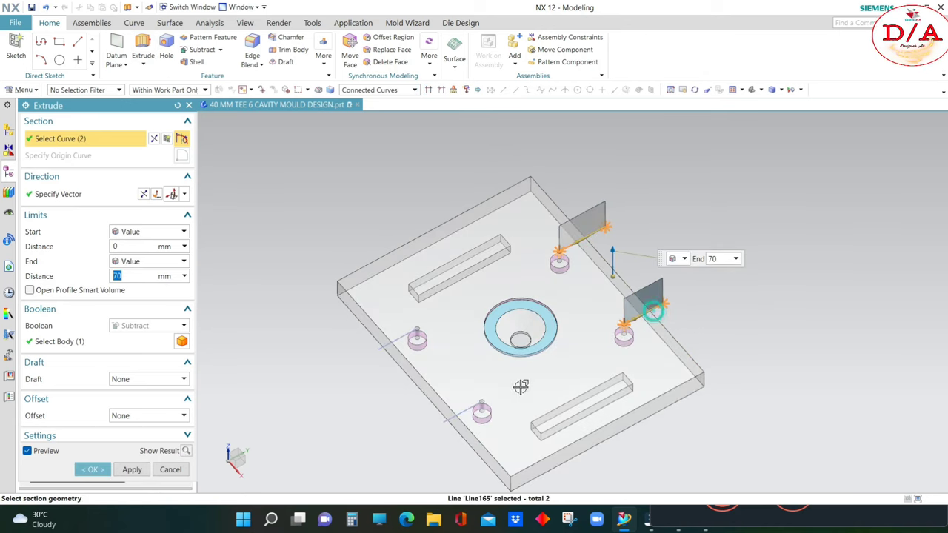
{"action": "left_click", "coordinate": [401, 339]}
{"action": "type", "text": "1"}
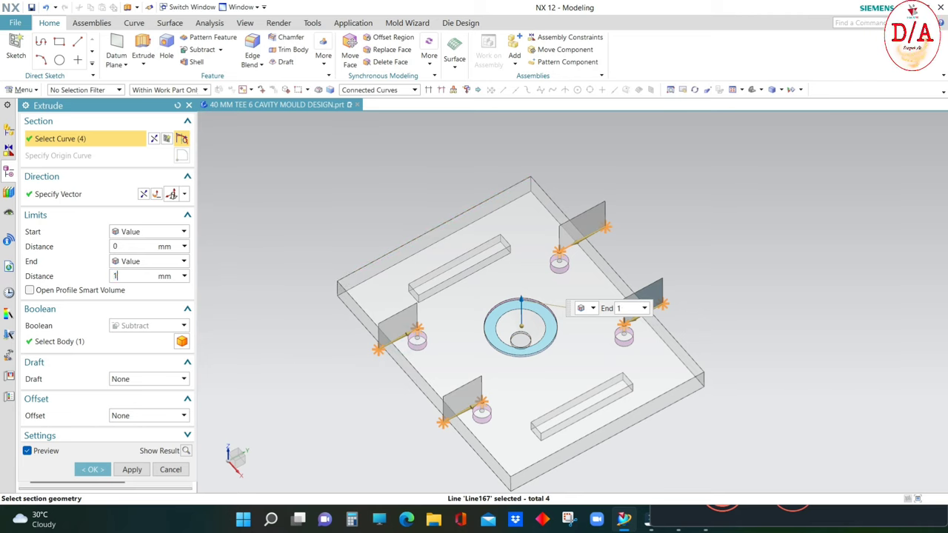
{"action": "key", "text": "Return"}
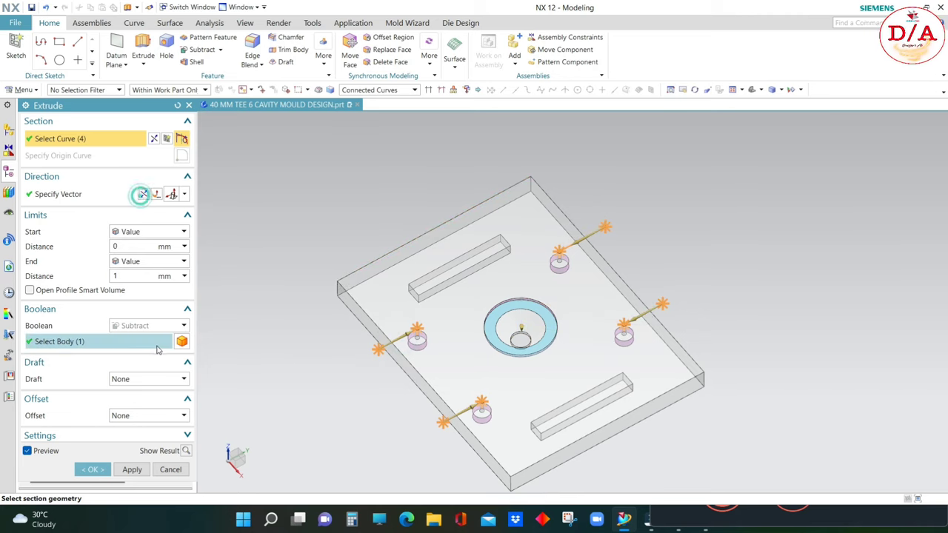
{"action": "left_click", "coordinate": [143, 415]}
{"action": "left_click", "coordinate": [132, 461]}
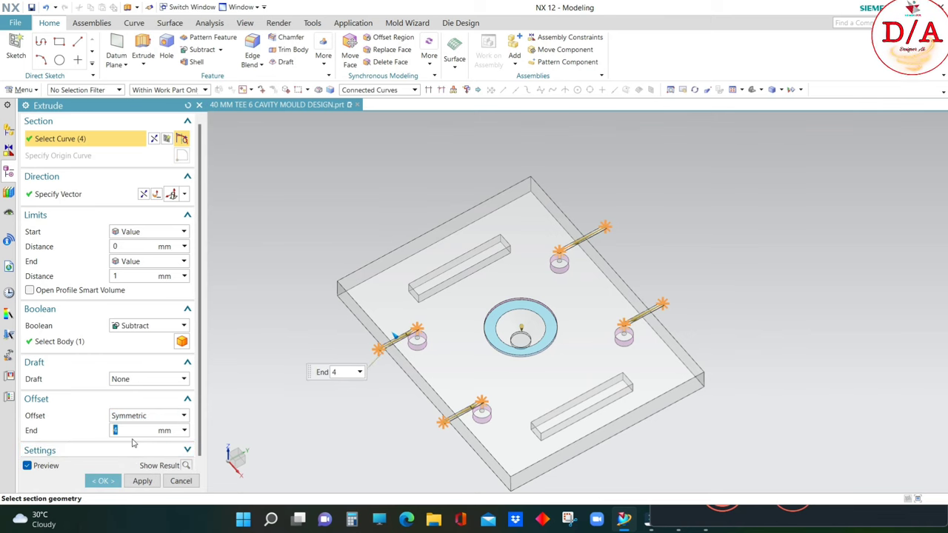
{"action": "left_click", "coordinate": [102, 480]}
{"action": "scroll", "coordinate": [476, 289], "scroll_direction": "down", "scroll_amount": 2}
{"action": "scroll", "coordinate": [508, 257], "scroll_direction": "down", "scroll_amount": 2}
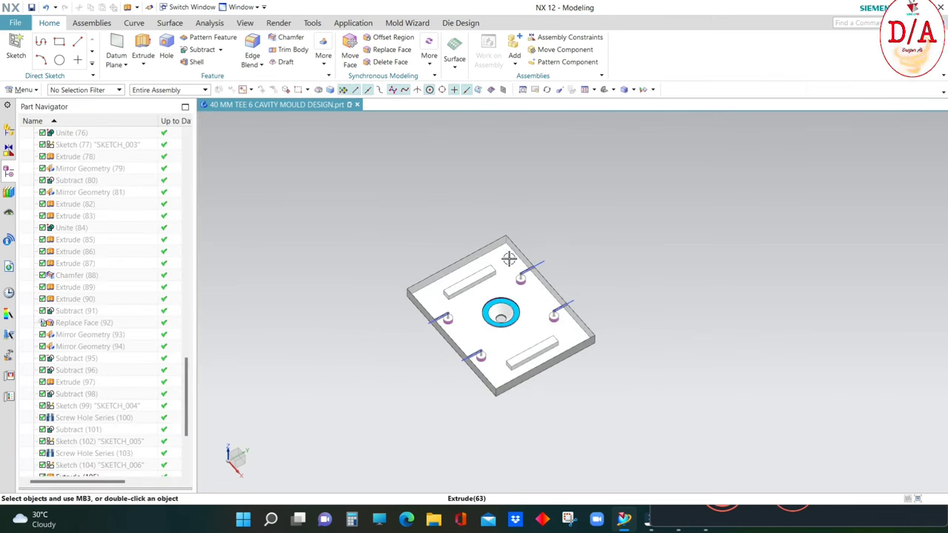
{"action": "scroll", "coordinate": [508, 257], "scroll_direction": "up", "scroll_amount": 2}
- Hide everything except the plate body and save the part
{"action": "left_click", "coordinate": [408, 291]}
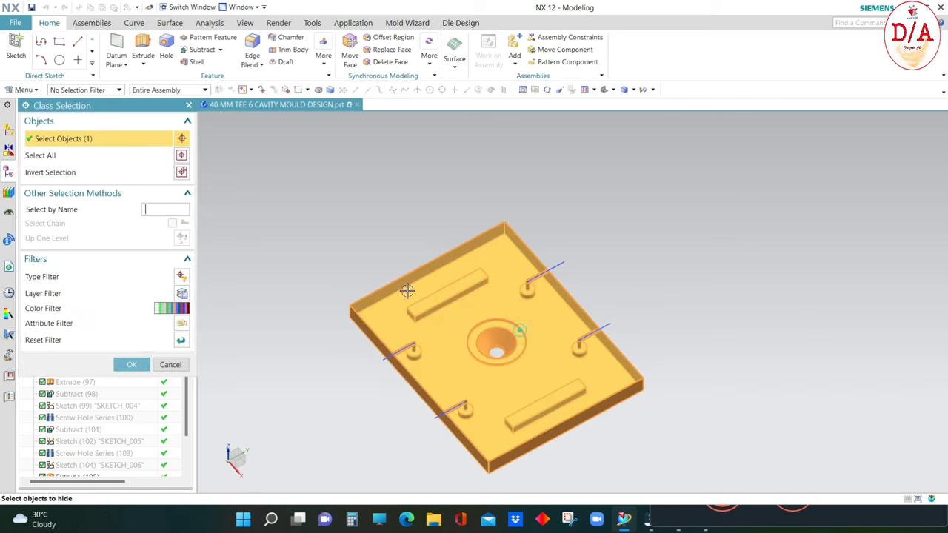
{"action": "left_click", "coordinate": [182, 171]}
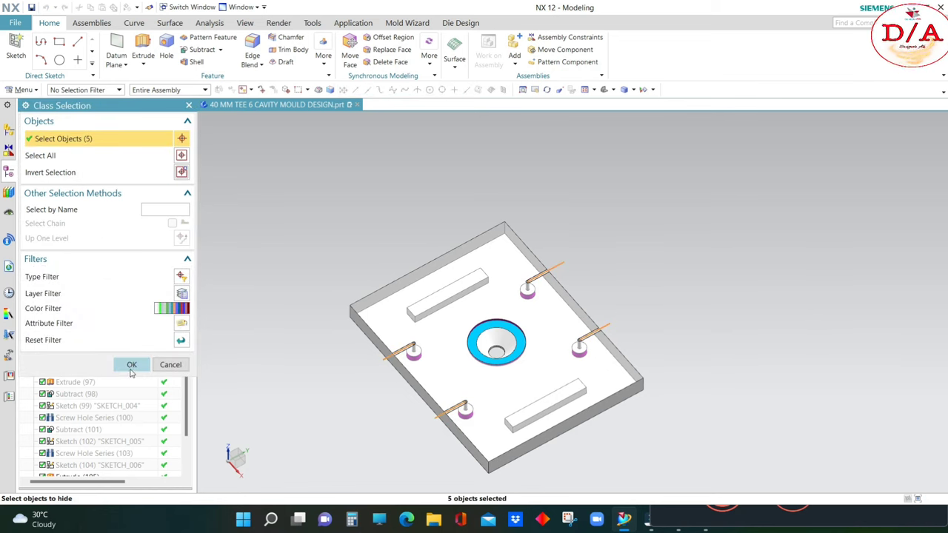
{"action": "left_click", "coordinate": [130, 366]}
{"action": "mouse_move", "coordinate": [545, 351]}
{"action": "middle_mouse_down"}
{"action": "mouse_move", "coordinate": [726, 360]}
{"action": "mouse_move", "coordinate": [783, 275]}
{"action": "mouse_move", "coordinate": [651, 334]}
{"action": "mouse_move", "coordinate": [931, 337]}
{"action": "middle_mouse_up"}
{"action": "key", "text": "ctrl+s"}
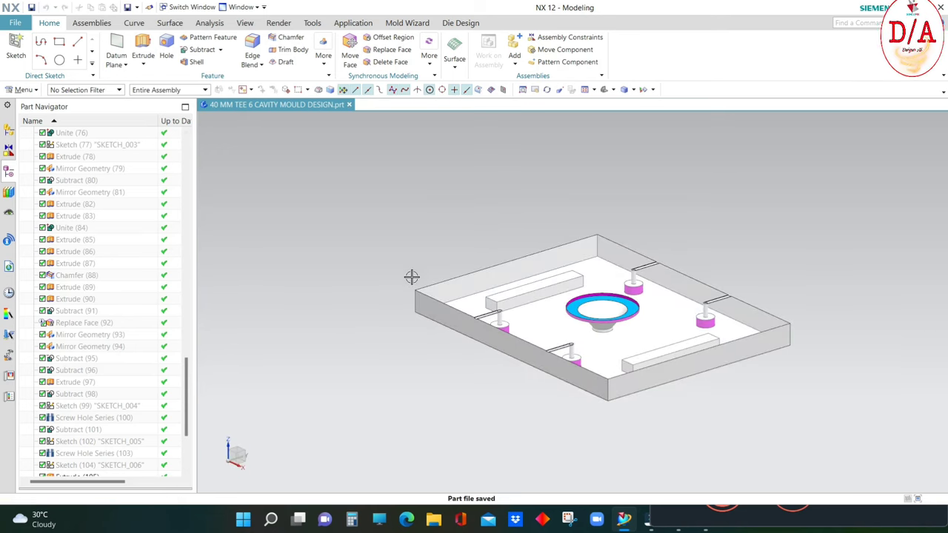
- Orbit and snap standard views to inspect the plate's top and underside
{"action": "mouse_move", "coordinate": [656, 314]}
{"action": "middle_mouse_down"}
{"action": "mouse_move", "coordinate": [738, 377]}
{"action": "mouse_move", "coordinate": [724, 277]}
{"action": "mouse_move", "coordinate": [632, 267]}
{"action": "mouse_move", "coordinate": [664, 320]}
{"action": "mouse_move", "coordinate": [691, 459]}
{"action": "mouse_move", "coordinate": [672, 391]}
{"action": "mouse_move", "coordinate": [738, 306]}
{"action": "middle_mouse_up"}
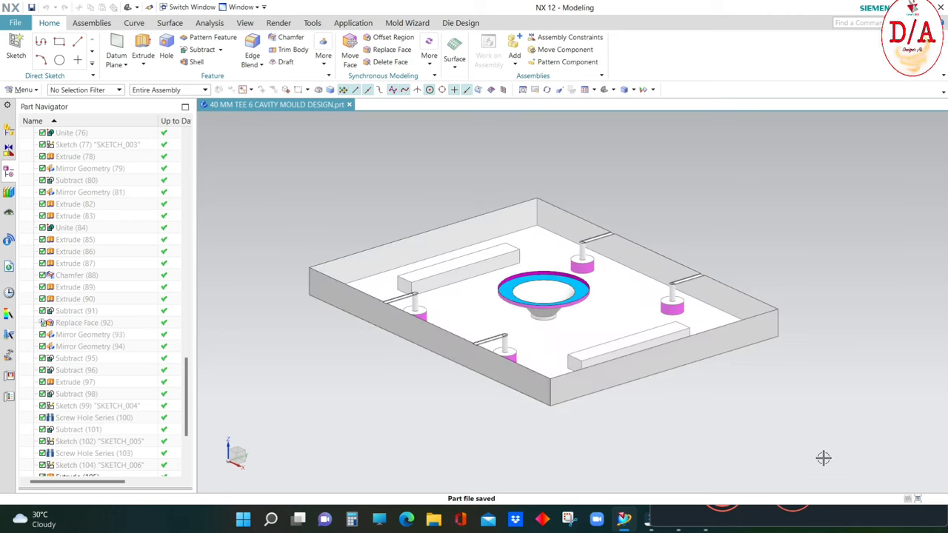
{"action": "mouse_move", "coordinate": [637, 395]}
{"action": "middle_mouse_down"}
{"action": "mouse_move", "coordinate": [664, 436]}
{"action": "mouse_move", "coordinate": [677, 256]}
{"action": "mouse_move", "coordinate": [685, 356]}
{"action": "mouse_move", "coordinate": [677, 321]}
{"action": "middle_mouse_up"}
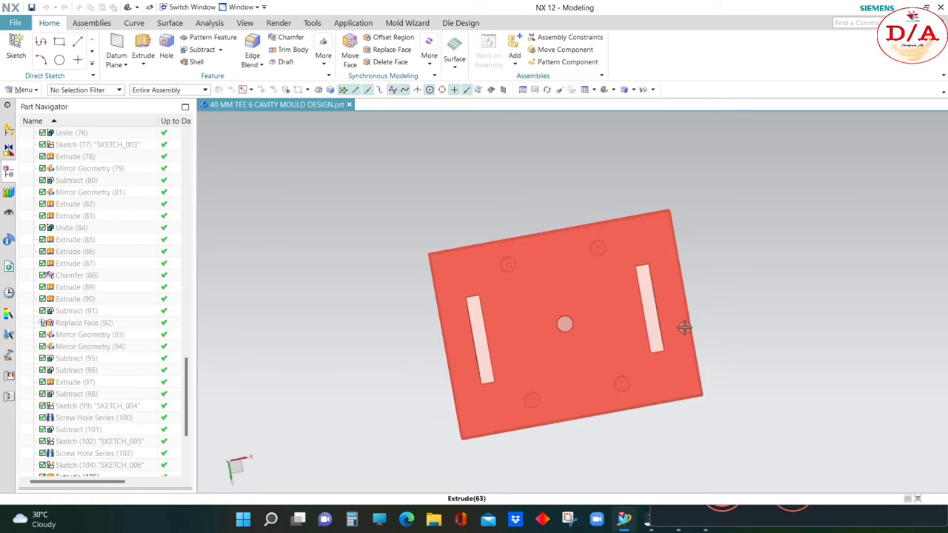
{"action": "key", "text": "Home"}
{"action": "mouse_move", "coordinate": [616, 324]}
{"action": "middle_mouse_down"}
{"action": "mouse_move", "coordinate": [622, 215]}
{"action": "mouse_move", "coordinate": [612, 226]}
{"action": "mouse_move", "coordinate": [637, 271]}
{"action": "middle_mouse_up"}
{"action": "key", "text": "F8"}
{"action": "scroll", "coordinate": [403, 329], "scroll_direction": "up", "scroll_amount": 2}
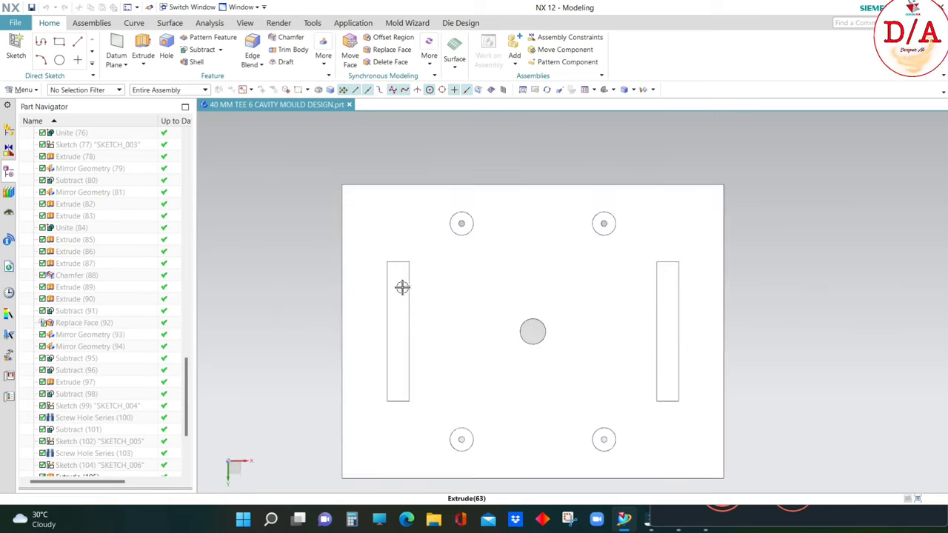
{"action": "scroll", "coordinate": [403, 348], "scroll_direction": "down", "scroll_amount": 3}
{"action": "mouse_move", "coordinate": [442, 367]}
{"action": "middle_mouse_down"}
{"action": "mouse_move", "coordinate": [404, 343]}
{"action": "mouse_move", "coordinate": [495, 273]}
{"action": "mouse_move", "coordinate": [598, 355]}
{"action": "middle_mouse_up"}
{"action": "scroll", "coordinate": [397, 337], "scroll_direction": "up", "scroll_amount": 2}
{"action": "key", "text": "F8"}
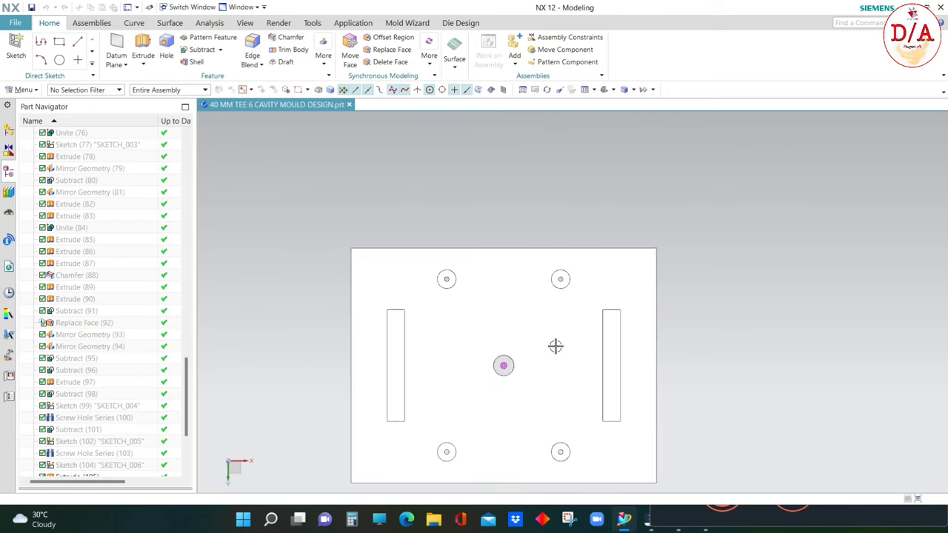
{"action": "scroll", "coordinate": [362, 289], "scroll_direction": "up", "scroll_amount": 2}
{"action": "scroll", "coordinate": [383, 314], "scroll_direction": "down", "scroll_amount": 2}
{"action": "scroll", "coordinate": [392, 293], "scroll_direction": "up", "scroll_amount": 3}
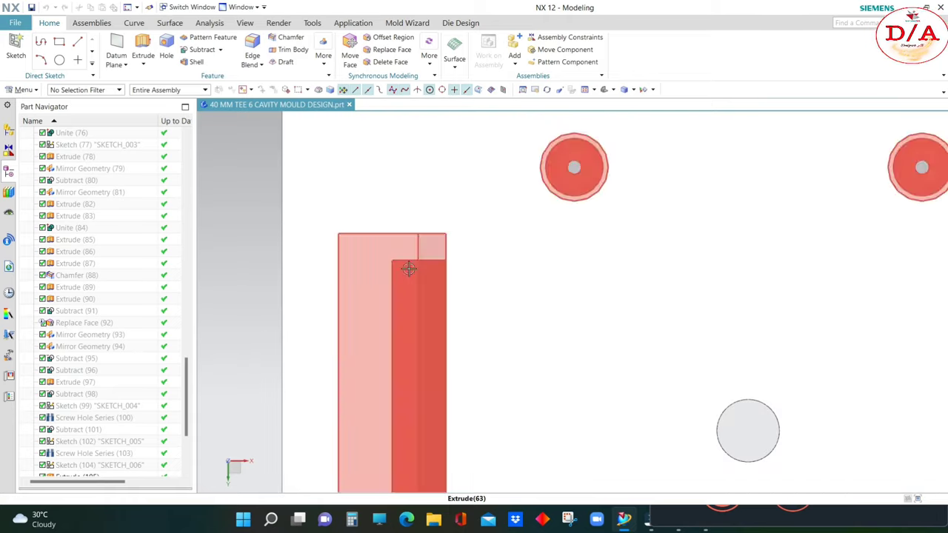
{"action": "scroll", "coordinate": [395, 296], "scroll_direction": "down", "scroll_amount": 2}
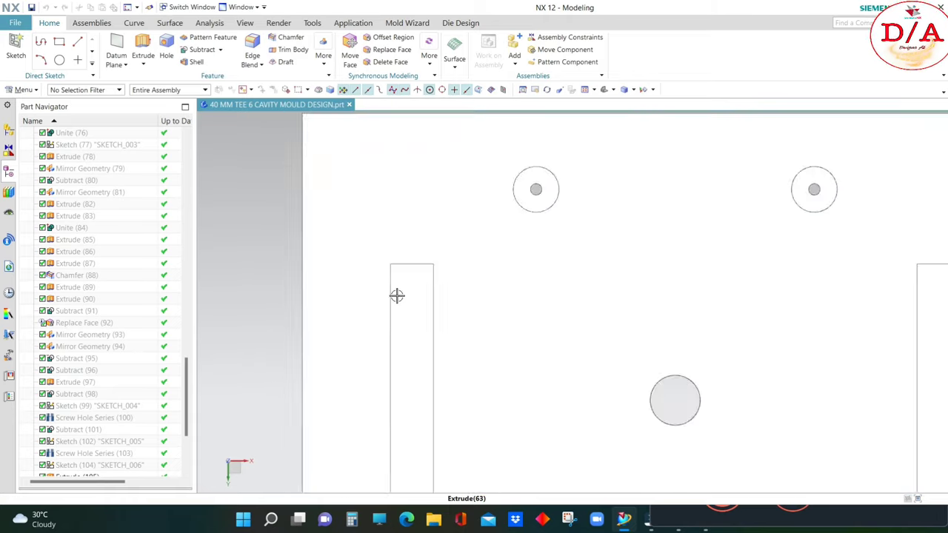
{"action": "scroll", "coordinate": [396, 296], "scroll_direction": "down", "scroll_amount": 2}
- Show the whole mould assembly, orbit it, then return to the plate in top view
{"action": "mouse_move", "coordinate": [396, 296]}
{"action": "middle_mouse_down"}
{"action": "mouse_move", "coordinate": [456, 294]}
{"action": "mouse_move", "coordinate": [503, 317]}
{"action": "middle_mouse_up"}
{"action": "scroll", "coordinate": [504, 317], "scroll_direction": "down", "scroll_amount": 2}
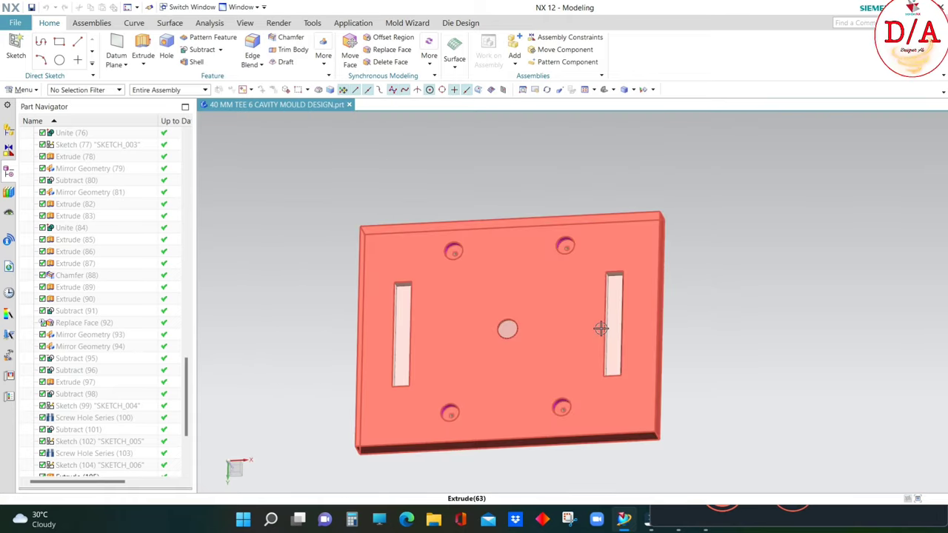
{"action": "scroll", "coordinate": [403, 283], "scroll_direction": "up", "scroll_amount": 3}
{"action": "scroll", "coordinate": [373, 276], "scroll_direction": "down", "scroll_amount": 3}
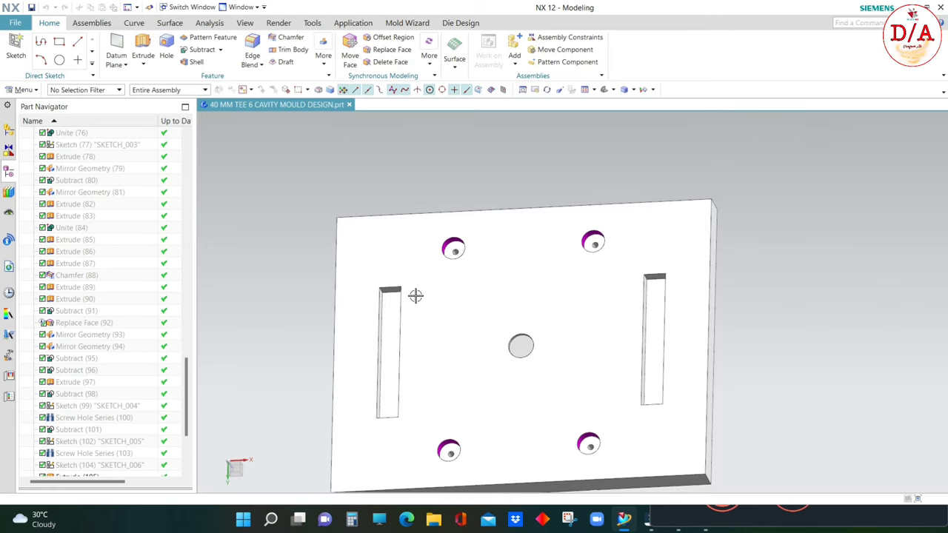
{"action": "scroll", "coordinate": [415, 295], "scroll_direction": "up", "scroll_amount": 3}
{"action": "scroll", "coordinate": [567, 345], "scroll_direction": "down", "scroll_amount": 3}
{"action": "key", "text": "ctrl+shift+u"}
{"action": "middle_click_drag", "start_coordinate": [567, 345], "coordinate": [559, 423]}
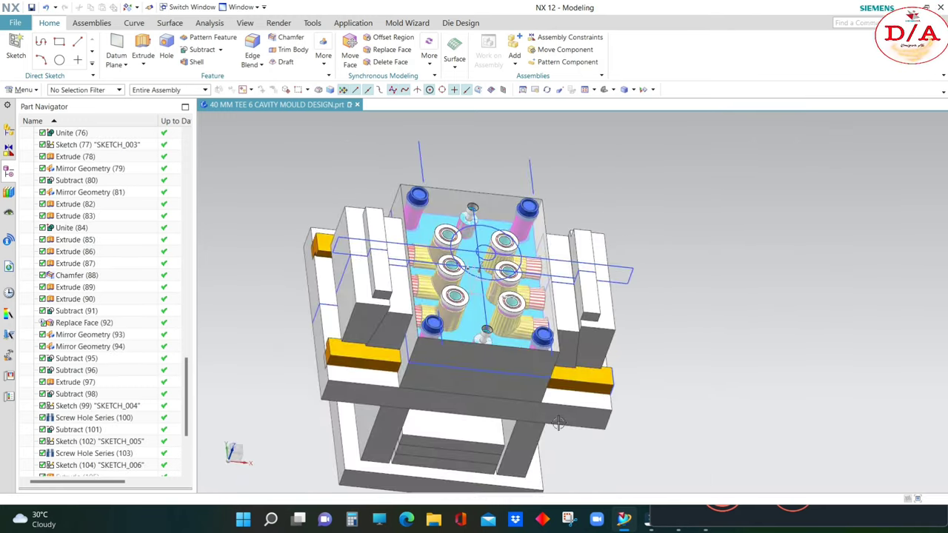
{"action": "scroll", "coordinate": [559, 422], "scroll_direction": "up", "scroll_amount": 3}
{"action": "scroll", "coordinate": [337, 250], "scroll_direction": "down", "scroll_amount": 3}
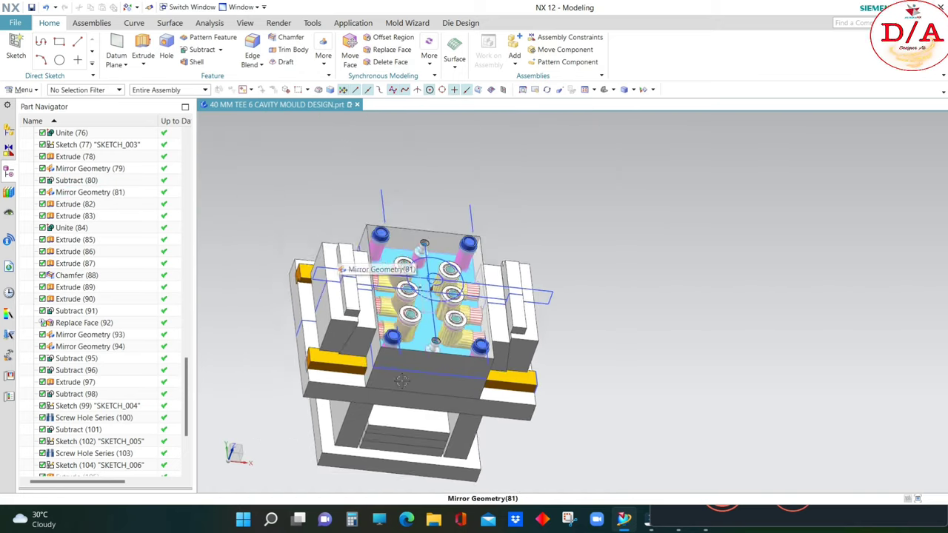
{"action": "mouse_move", "coordinate": [337, 250]}
{"action": "middle_mouse_down"}
{"action": "mouse_move", "coordinate": [635, 364]}
{"action": "mouse_move", "coordinate": [484, 366]}
{"action": "middle_mouse_up"}
{"action": "key", "text": "ctrl+z"}
{"action": "key", "text": "ctrl+alt+t"}
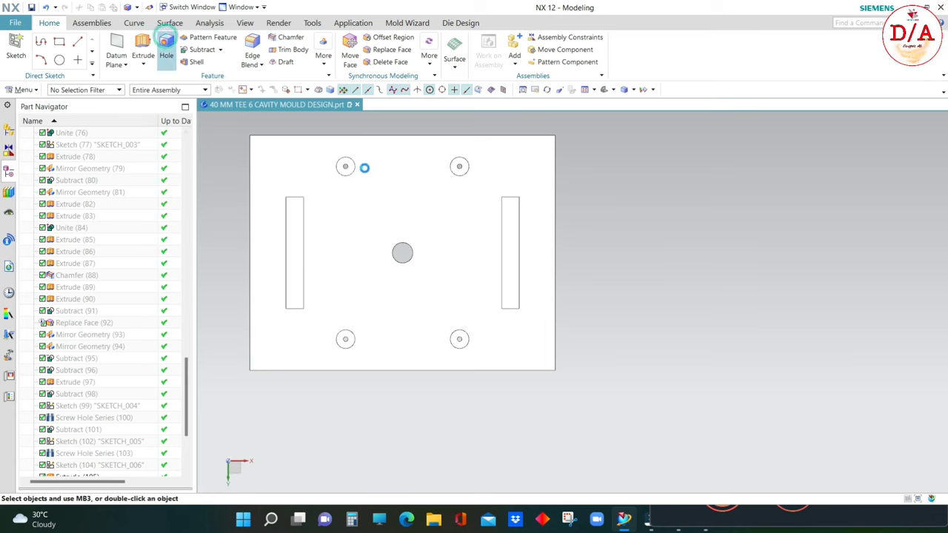
- Start a General Hole and snap hole points to the vent slot corners
{"action": "left_click", "coordinate": [97, 126]}
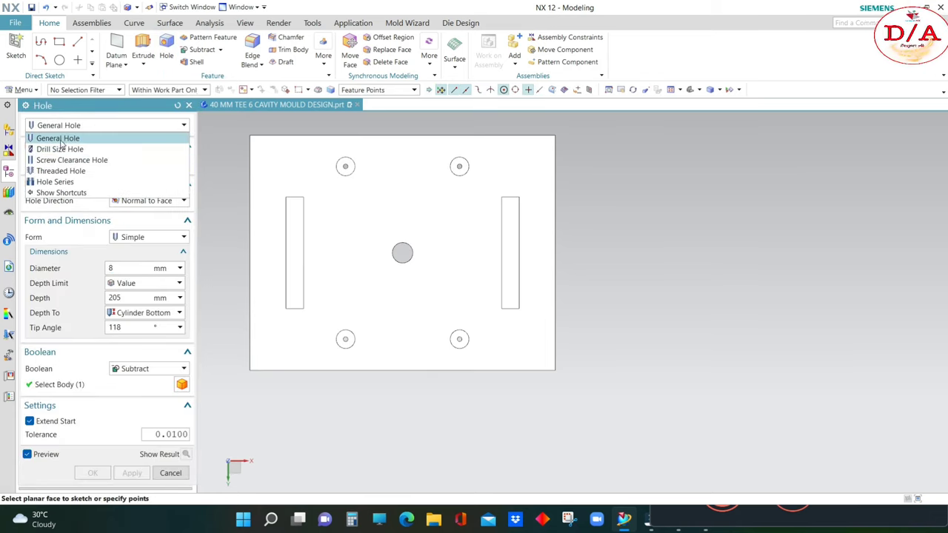
{"action": "left_click", "coordinate": [61, 139]}
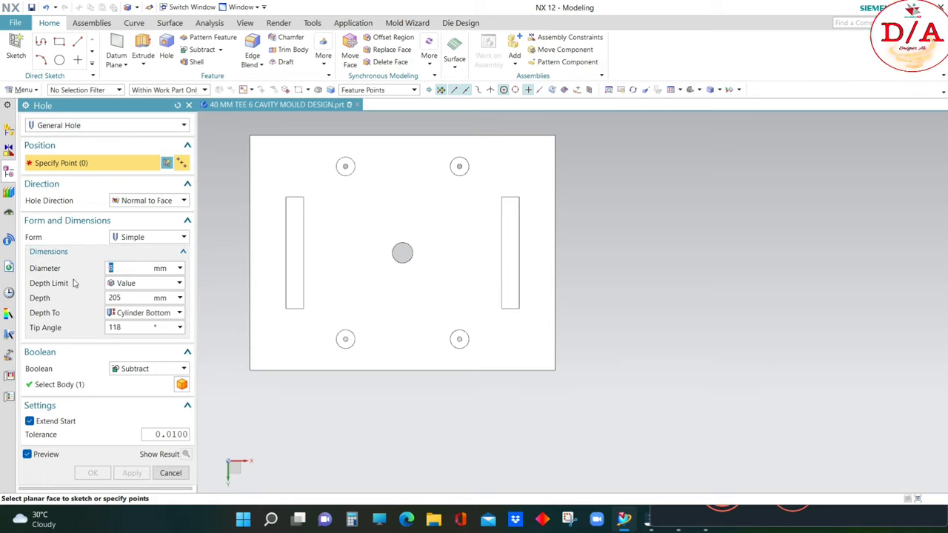
{"action": "scroll", "coordinate": [503, 237], "scroll_direction": "up", "scroll_amount": 3}
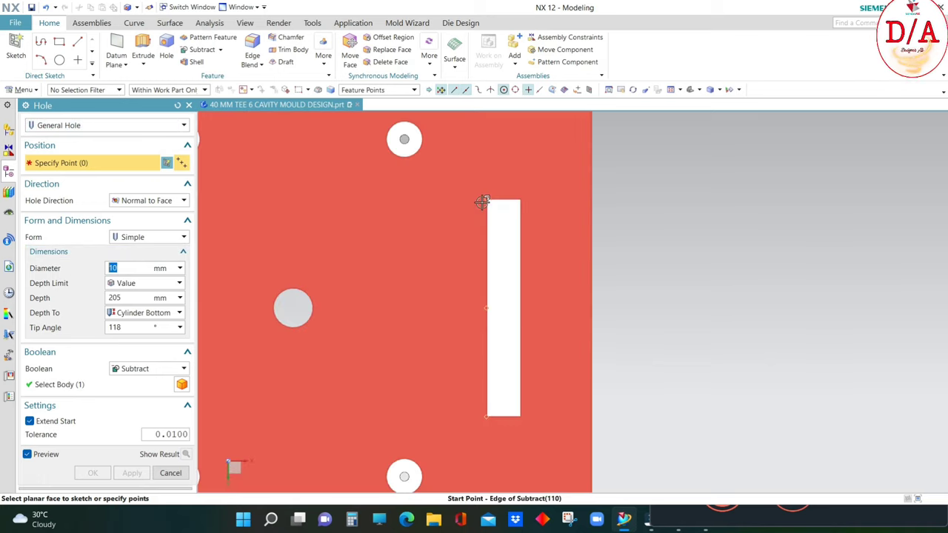
{"action": "left_click", "coordinate": [487, 198]}
{"action": "scroll", "coordinate": [527, 202], "scroll_direction": "up", "scroll_amount": 3}
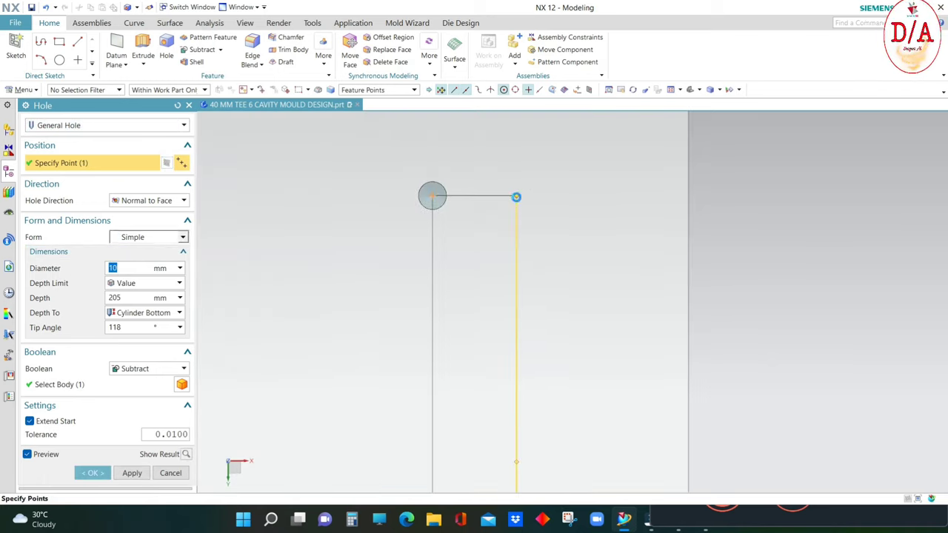
{"action": "left_click", "coordinate": [516, 197]}
{"action": "scroll", "coordinate": [525, 355], "scroll_direction": "down", "scroll_amount": 5}
{"action": "scroll", "coordinate": [504, 317], "scroll_direction": "up", "scroll_amount": 3}
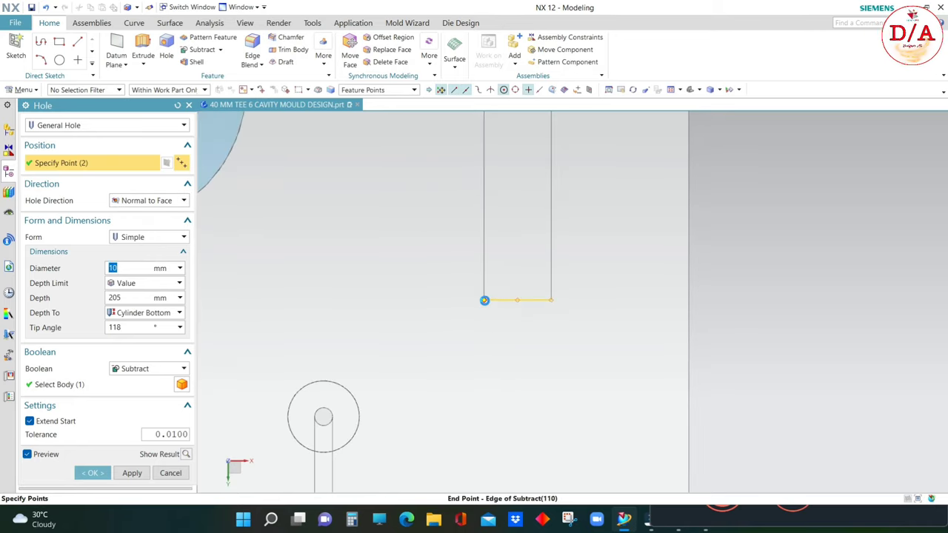
{"action": "scroll", "coordinate": [414, 378], "scroll_direction": "down", "scroll_amount": 4}
{"action": "scroll", "coordinate": [395, 328], "scroll_direction": "up", "scroll_amount": 4}
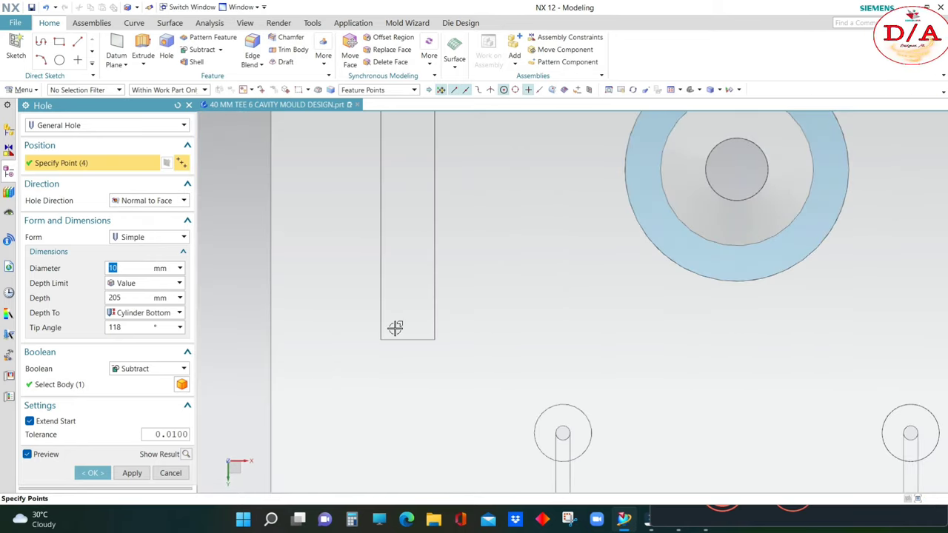
{"action": "left_click", "coordinate": [434, 339]}
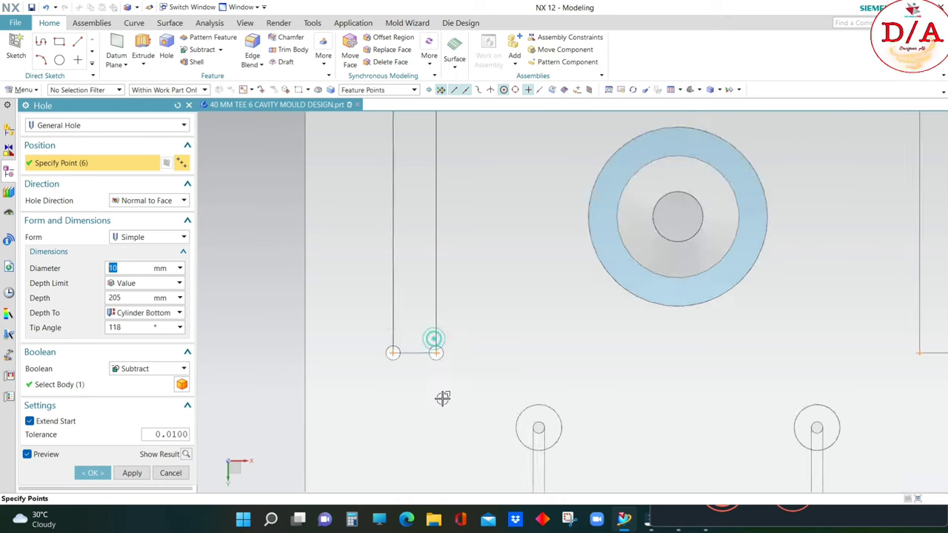
{"action": "scroll", "coordinate": [442, 398], "scroll_direction": "down", "scroll_amount": 4}
{"action": "scroll", "coordinate": [410, 197], "scroll_direction": "up", "scroll_amount": 4}
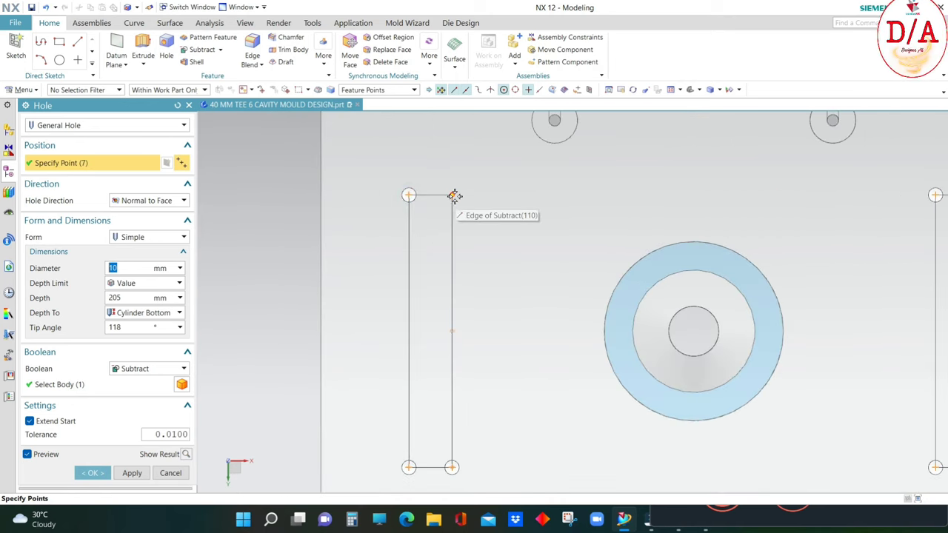
{"action": "scroll", "coordinate": [474, 281], "scroll_direction": "down", "scroll_amount": 4}
- Confirm the eight Ø12 mm, 22 mm-deep subtracted corner relief holes and inspect them
{"action": "middle_click_drag", "start_coordinate": [507, 318], "coordinate": [533, 296]}
{"action": "scroll", "coordinate": [534, 296], "scroll_direction": "up", "scroll_amount": 3}
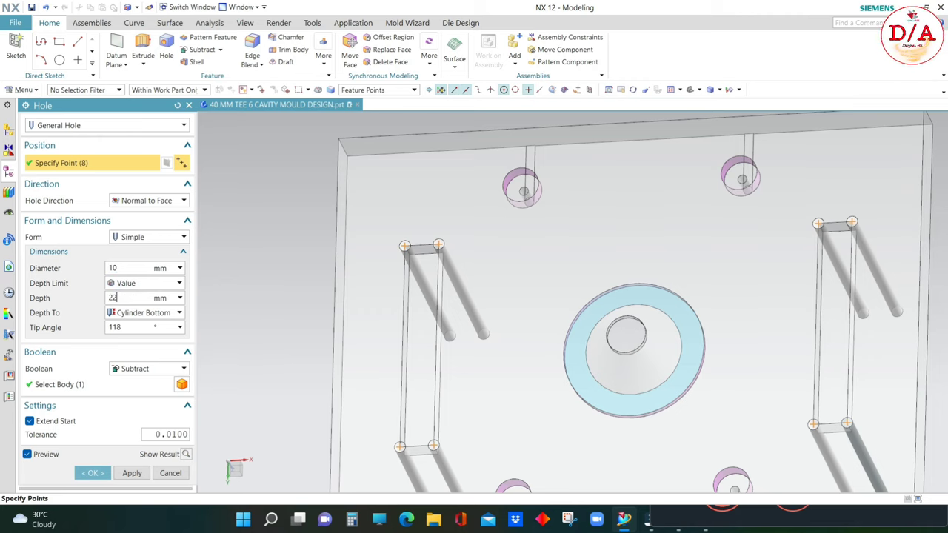
{"action": "scroll", "coordinate": [462, 243], "scroll_direction": "down", "scroll_amount": 3}
{"action": "mouse_move", "coordinate": [488, 309]}
{"action": "middle_mouse_down"}
{"action": "mouse_move", "coordinate": [418, 318]}
{"action": "mouse_move", "coordinate": [474, 296]}
{"action": "middle_mouse_up"}
{"action": "scroll", "coordinate": [418, 319], "scroll_direction": "up", "scroll_amount": 4}
{"action": "scroll", "coordinate": [418, 318], "scroll_direction": "down", "scroll_amount": 4}
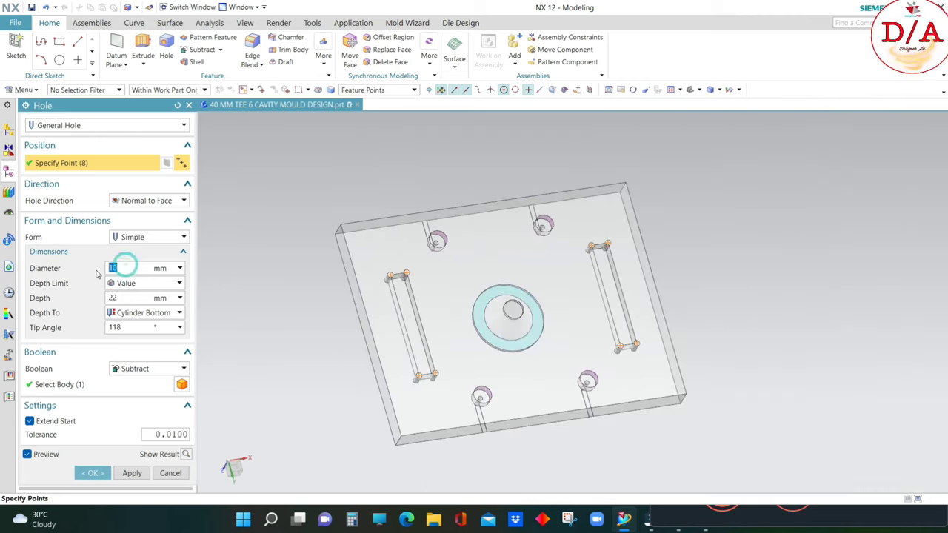
{"action": "scroll", "coordinate": [618, 238], "scroll_direction": "down", "scroll_amount": 2}
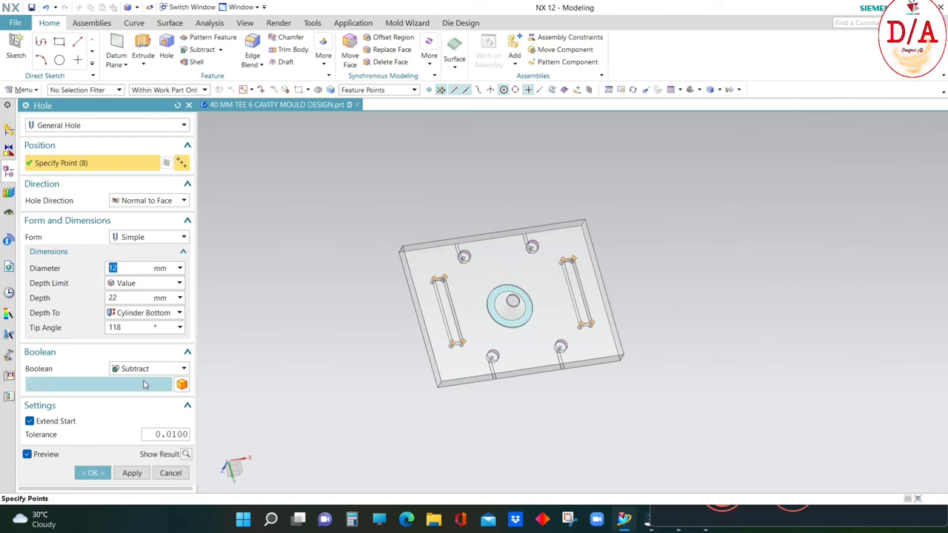
{"action": "left_click", "coordinate": [94, 476]}
{"action": "mouse_move", "coordinate": [603, 282]}
{"action": "middle_mouse_down"}
{"action": "mouse_move", "coordinate": [660, 277]}
{"action": "mouse_move", "coordinate": [599, 313]}
{"action": "middle_mouse_up"}
{"action": "key", "text": "F8"}
{"action": "middle_click_drag", "start_coordinate": [736, 345], "coordinate": [736, 271]}
- Return the plate to a top view and save the part
{"action": "key", "text": "F8"}
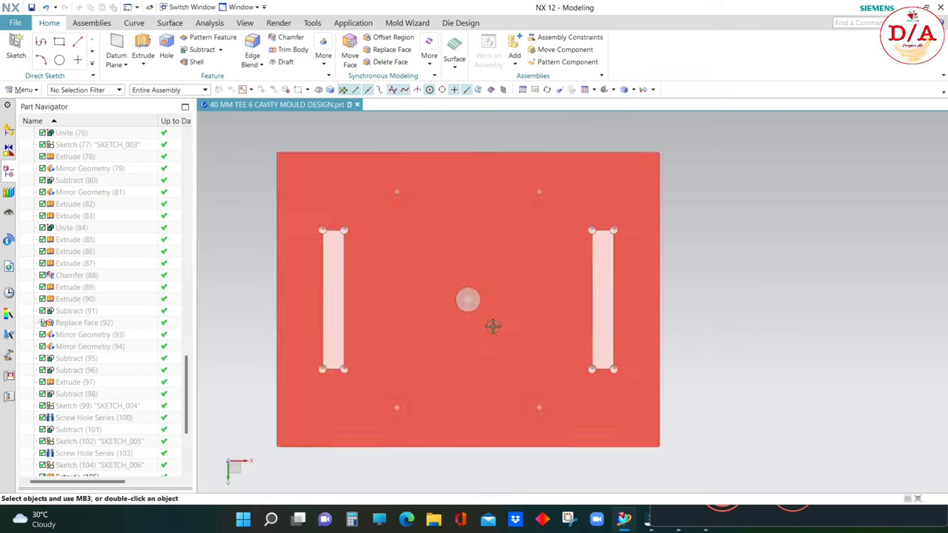
{"action": "scroll", "coordinate": [579, 324], "scroll_direction": "up", "scroll_amount": 2}
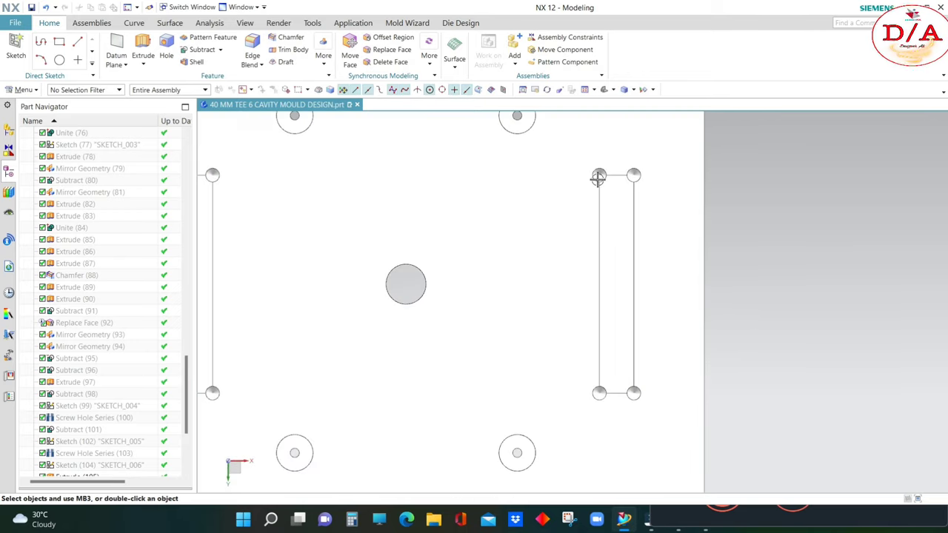
{"action": "scroll", "coordinate": [598, 181], "scroll_direction": "down", "scroll_amount": 1}
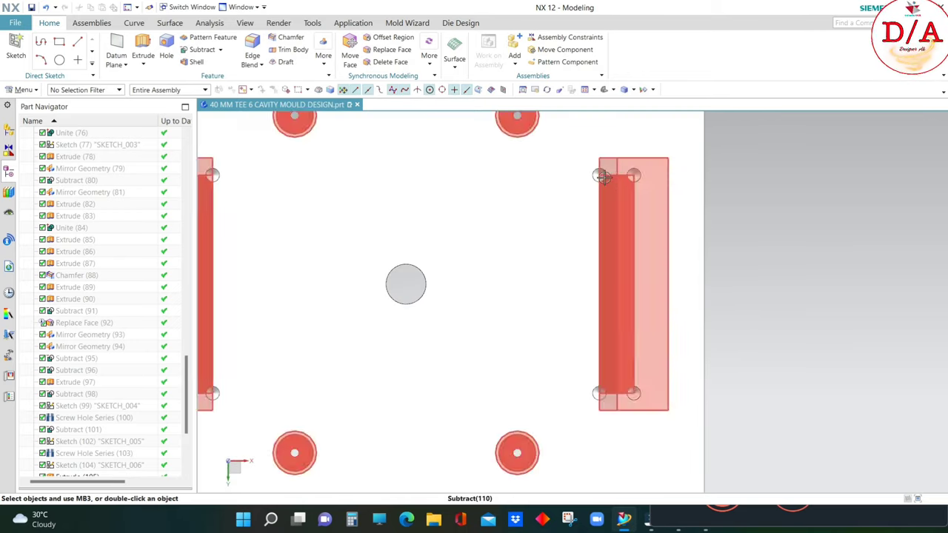
{"action": "scroll", "coordinate": [751, 260], "scroll_direction": "down", "scroll_amount": 1}
{"action": "mouse_move", "coordinate": [751, 260]}
{"action": "middle_mouse_down"}
{"action": "mouse_move", "coordinate": [755, 237]}
{"action": "mouse_move", "coordinate": [751, 312]}
{"action": "mouse_move", "coordinate": [300, 279]}
{"action": "middle_mouse_up"}
{"action": "key", "text": "F8"}
{"action": "key", "text": "ctrl+s"}
- Show only the cavity plate, hiding the mould block and other objects
{"action": "scroll", "coordinate": [301, 279], "scroll_direction": "up", "scroll_amount": 2}
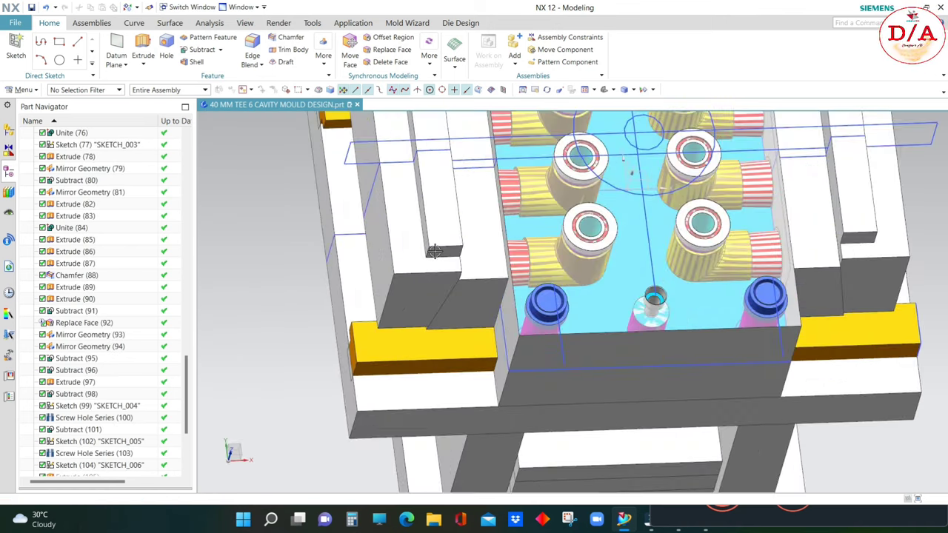
{"action": "scroll", "coordinate": [415, 252], "scroll_direction": "down", "scroll_amount": 1}
{"action": "left_click", "coordinate": [432, 255]}
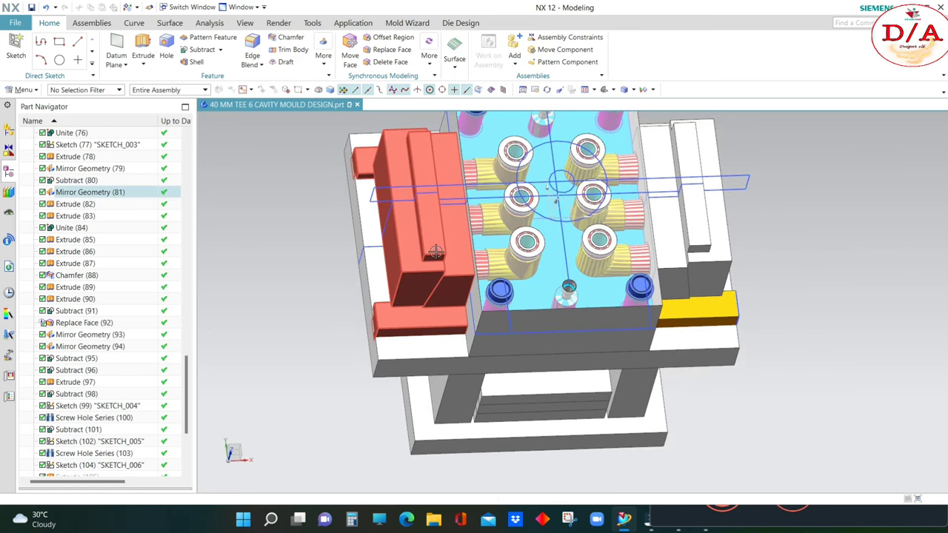
{"action": "key", "text": "Escape"}
{"action": "left_click", "coordinate": [576, 237]}
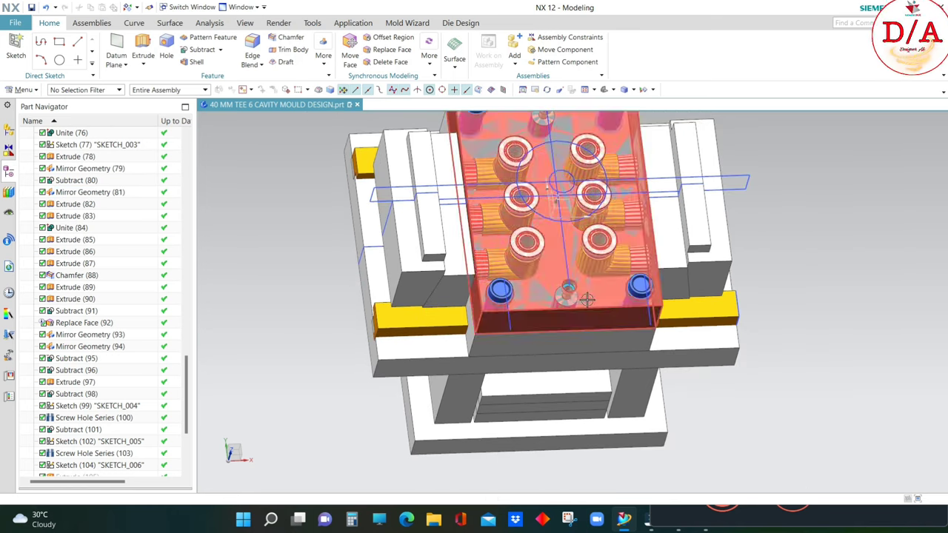
{"action": "key", "text": "ctrl+b"}
{"action": "key", "text": "ctrl+shift+b"}
{"action": "mouse_move", "coordinate": [635, 270]}
{"action": "middle_mouse_down"}
{"action": "mouse_move", "coordinate": [633, 226]}
{"action": "mouse_move", "coordinate": [706, 245]}
{"action": "mouse_move", "coordinate": [707, 263]}
{"action": "middle_mouse_up"}
{"action": "key", "text": "ctrl+j"}
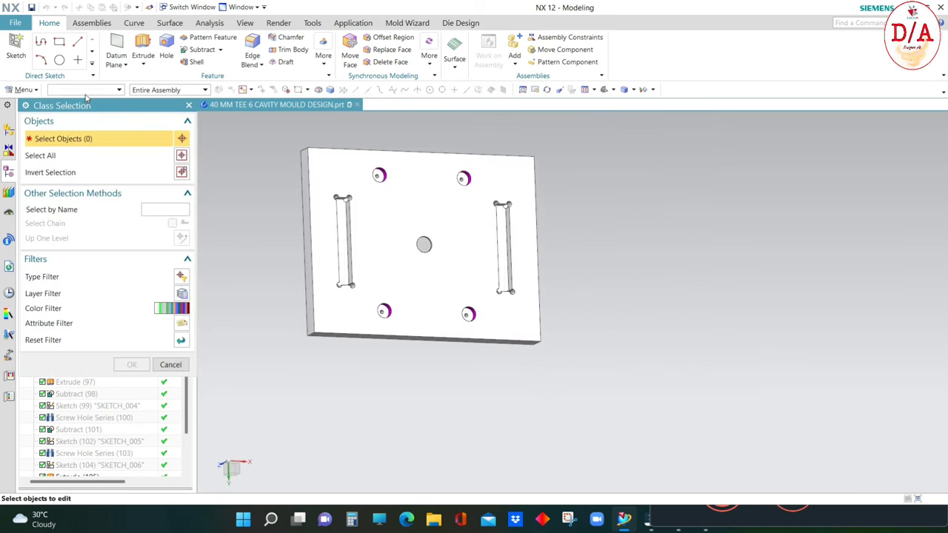
- Set the face selection filter and pick the left vent slot's faces
{"action": "left_click", "coordinate": [85, 90]}
{"action": "left_click", "coordinate": [59, 119]}
{"action": "scroll", "coordinate": [341, 203], "scroll_direction": "up", "scroll_amount": 5}
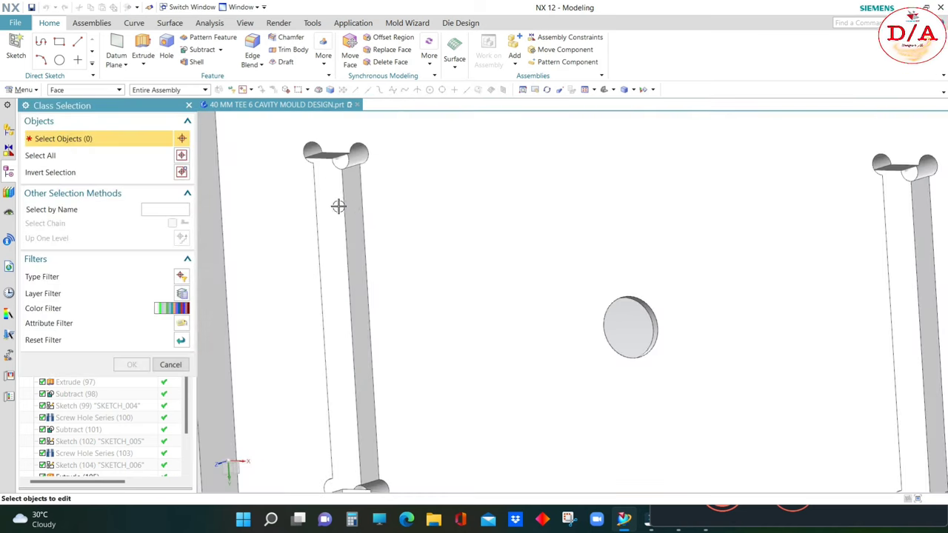
{"action": "left_click", "coordinate": [343, 199]}
{"action": "left_click", "coordinate": [333, 199]}
{"action": "middle_click_drag", "start_coordinate": [333, 200], "coordinate": [313, 145]}
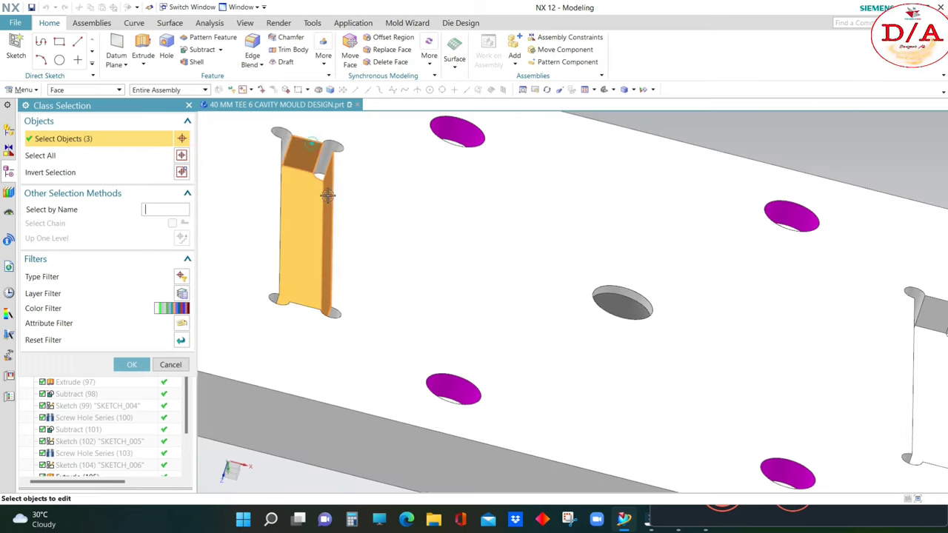
{"action": "scroll", "coordinate": [327, 195], "scroll_direction": "down", "scroll_amount": 5}
{"action": "scroll", "coordinate": [616, 267], "scroll_direction": "up", "scroll_amount": 5}
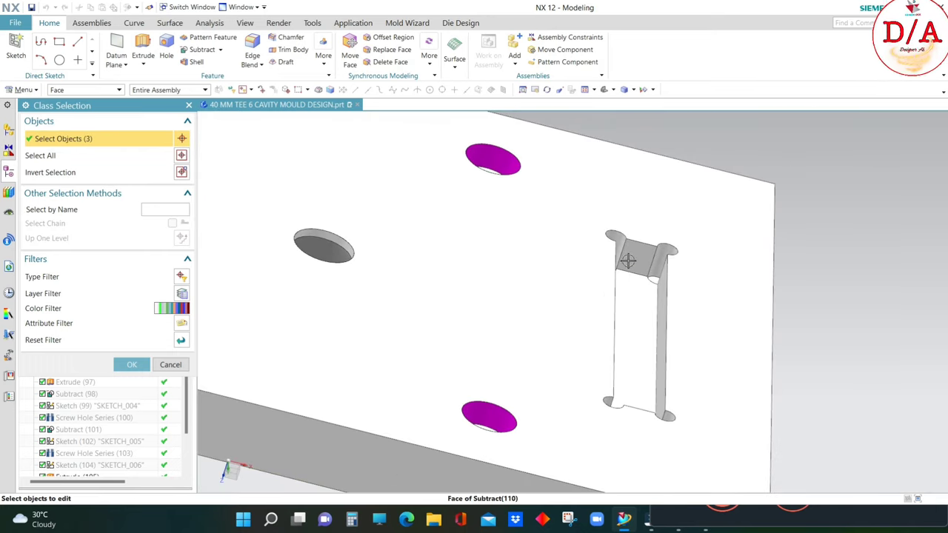
- Add the right slot's and remaining left slot faces, then colour them cyan
{"action": "left_click", "coordinate": [628, 261]}
{"action": "left_click", "coordinate": [637, 296]}
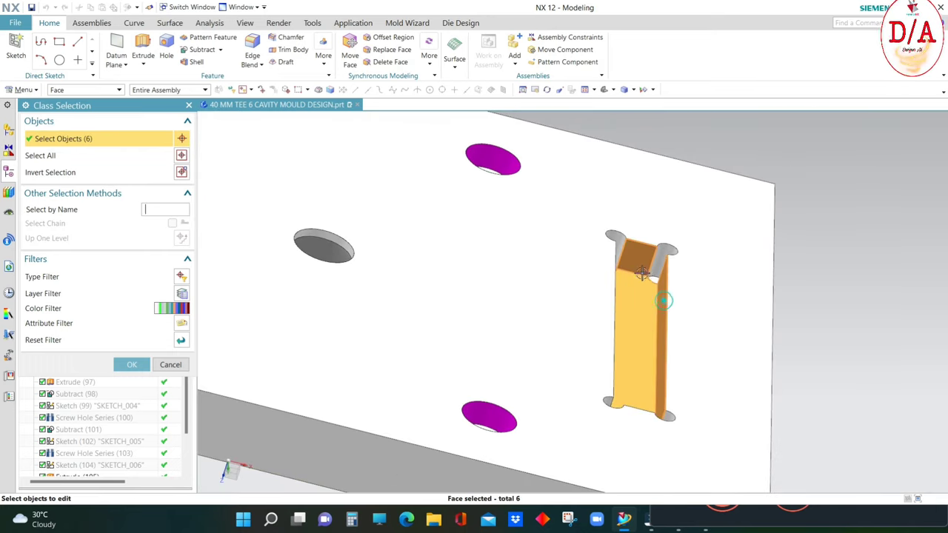
{"action": "scroll", "coordinate": [642, 273], "scroll_direction": "down", "scroll_amount": 5}
{"action": "middle_click_drag", "start_coordinate": [629, 259], "coordinate": [585, 396]}
{"action": "scroll", "coordinate": [607, 383], "scroll_direction": "up", "scroll_amount": 4}
{"action": "scroll", "coordinate": [611, 381], "scroll_direction": "up", "scroll_amount": 3}
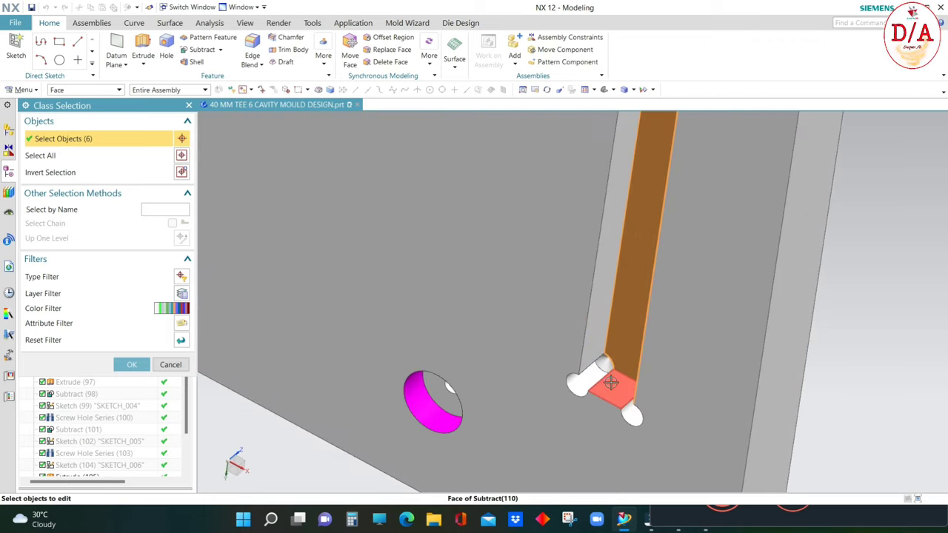
{"action": "left_click", "coordinate": [610, 381]}
{"action": "scroll", "coordinate": [610, 324], "scroll_direction": "down", "scroll_amount": 5}
{"action": "scroll", "coordinate": [432, 233], "scroll_direction": "up", "scroll_amount": 5}
{"action": "left_click", "coordinate": [422, 214]}
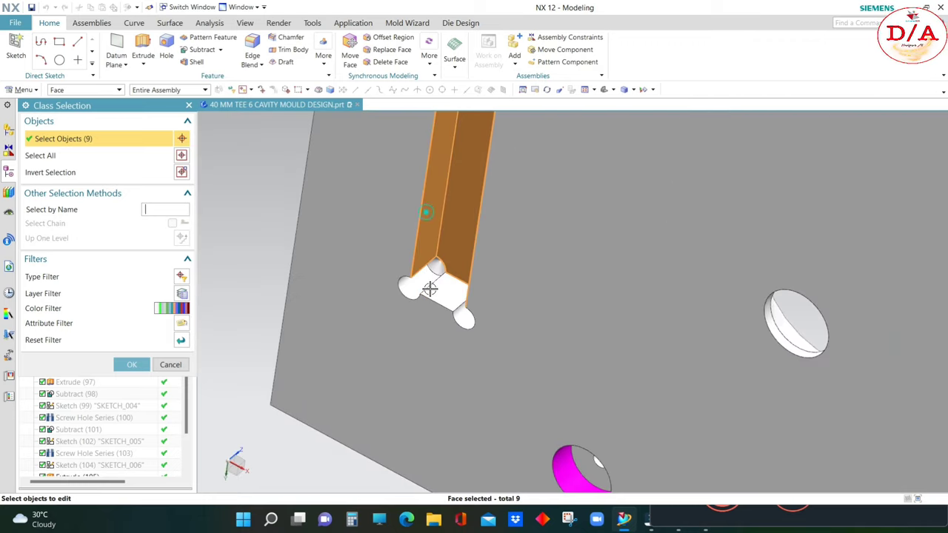
{"action": "scroll", "coordinate": [395, 306], "scroll_direction": "down", "scroll_amount": 5}
{"action": "middle_click_drag", "start_coordinate": [577, 247], "coordinate": [557, 267]}
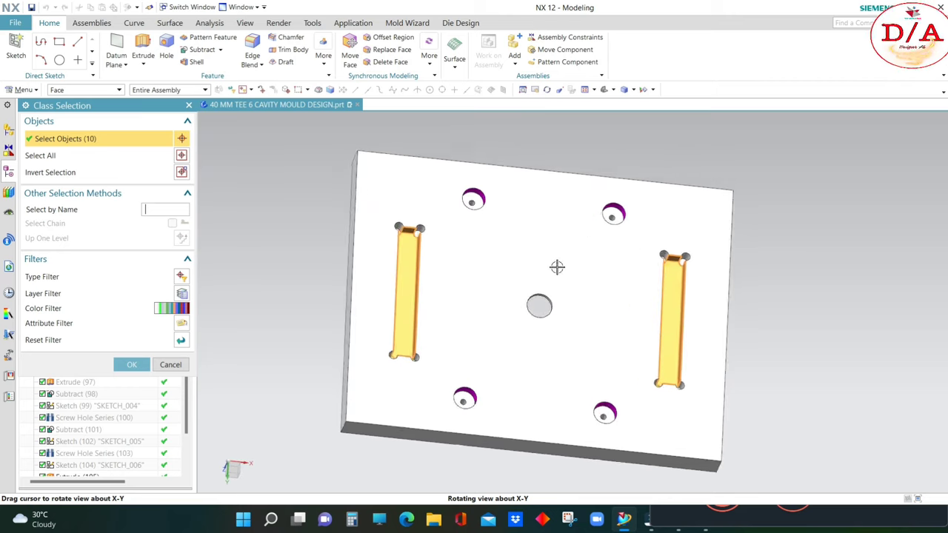
{"action": "left_click", "coordinate": [141, 365]}
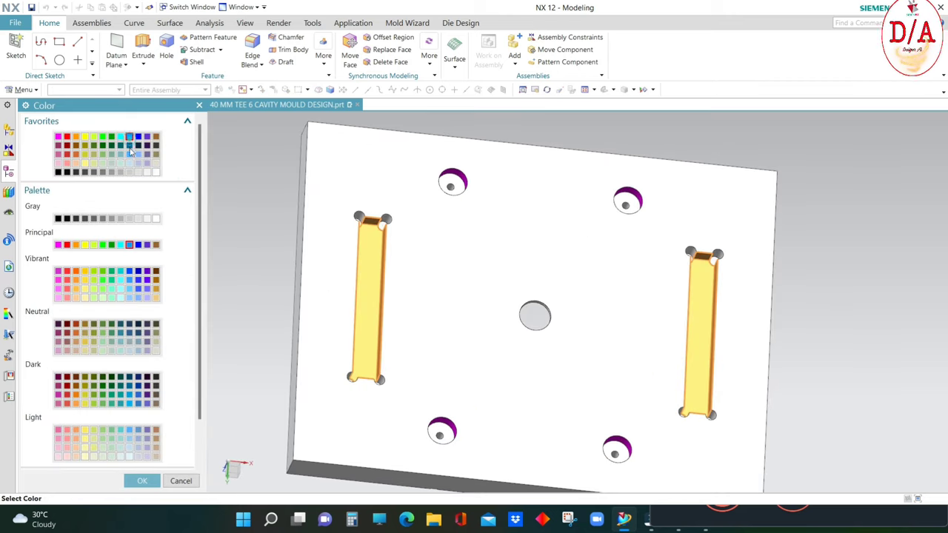
{"action": "left_click", "coordinate": [129, 482]}
{"action": "left_click", "coordinate": [133, 425]}
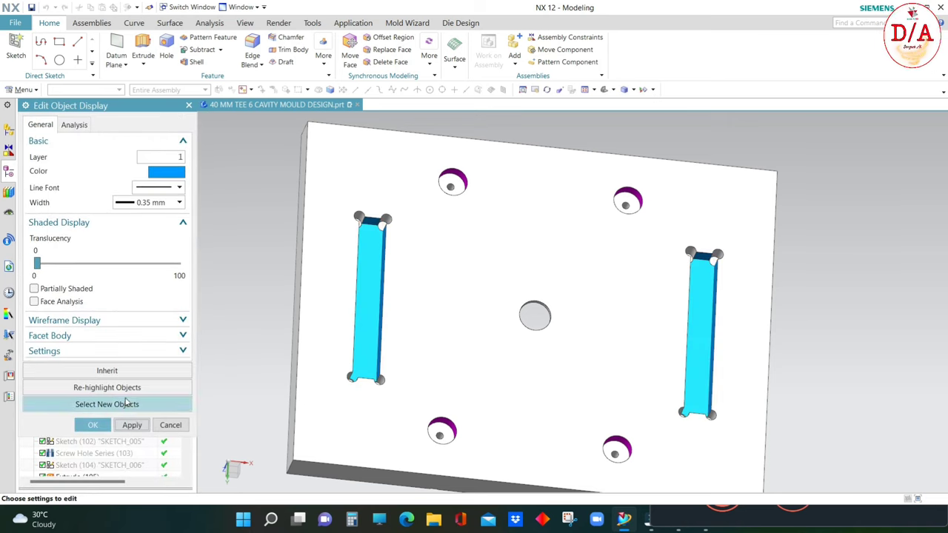
- Reset the face filter in top view and pick the first corner relief hole faces
{"action": "left_click", "coordinate": [106, 404]}
{"action": "left_click", "coordinate": [75, 89]}
{"action": "left_click", "coordinate": [70, 126]}
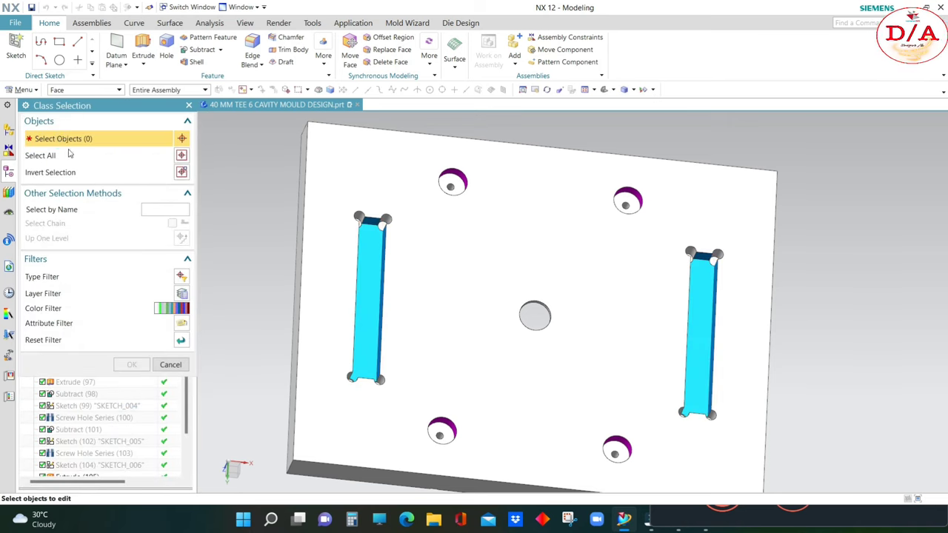
{"action": "key", "text": "ctrl+alt+t"}
{"action": "scroll", "coordinate": [523, 245], "scroll_direction": "up", "scroll_amount": 3}
{"action": "scroll", "coordinate": [523, 245], "scroll_direction": "up", "scroll_amount": 1}
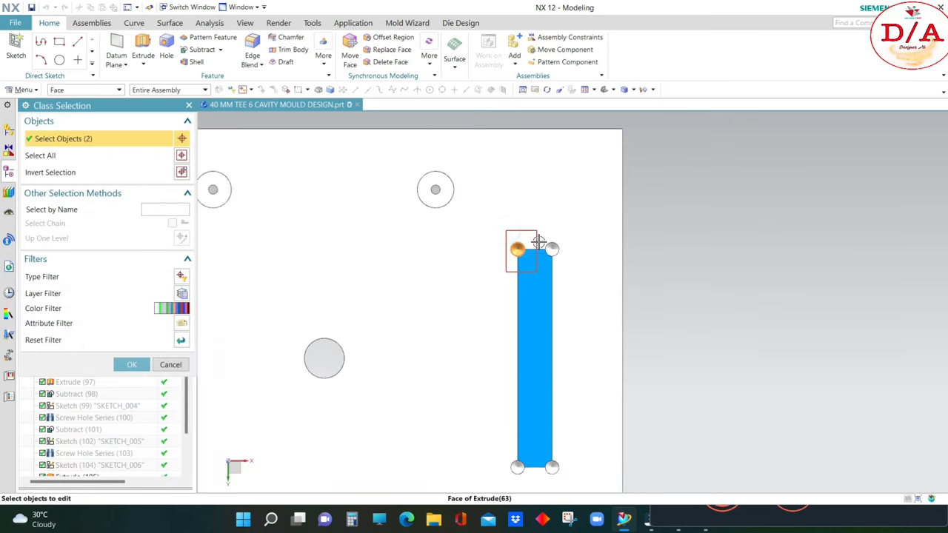
{"action": "left_click", "coordinate": [538, 242]}
{"action": "scroll", "coordinate": [538, 244], "scroll_direction": "down", "scroll_amount": 3}
{"action": "scroll", "coordinate": [512, 287], "scroll_direction": "up", "scroll_amount": 3}
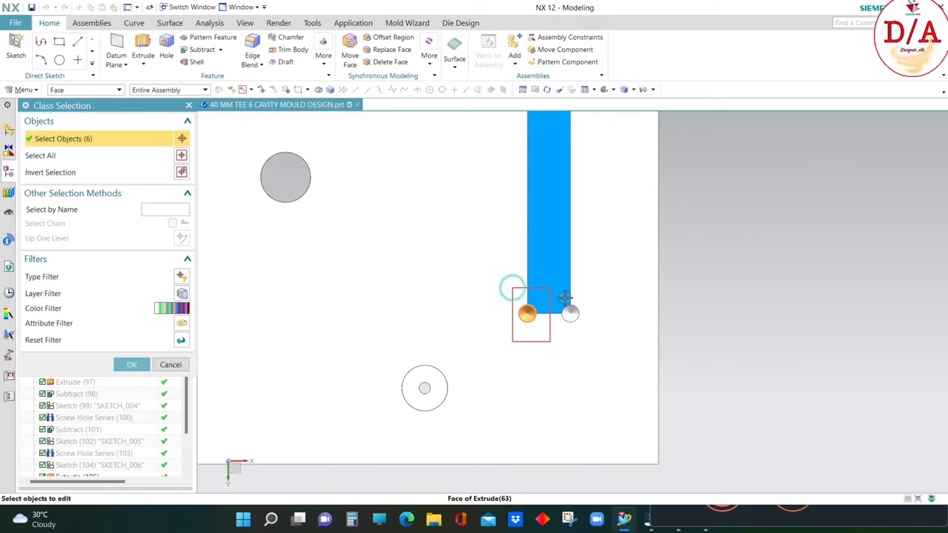
{"action": "scroll", "coordinate": [600, 349], "scroll_direction": "down", "scroll_amount": 3}
{"action": "scroll", "coordinate": [361, 351], "scroll_direction": "up", "scroll_amount": 3}
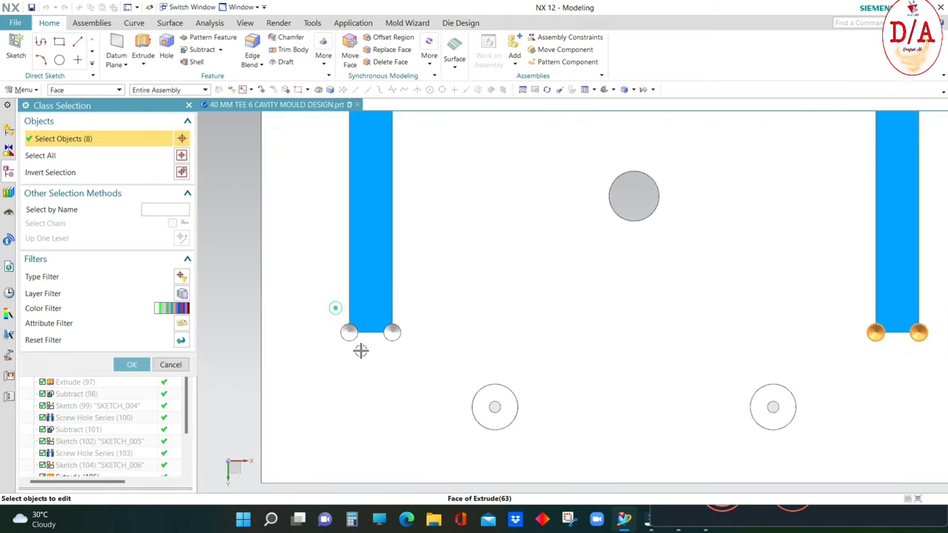
{"action": "scroll", "coordinate": [384, 381], "scroll_direction": "down", "scroll_amount": 3}
{"action": "scroll", "coordinate": [348, 233], "scroll_direction": "up", "scroll_amount": 4}
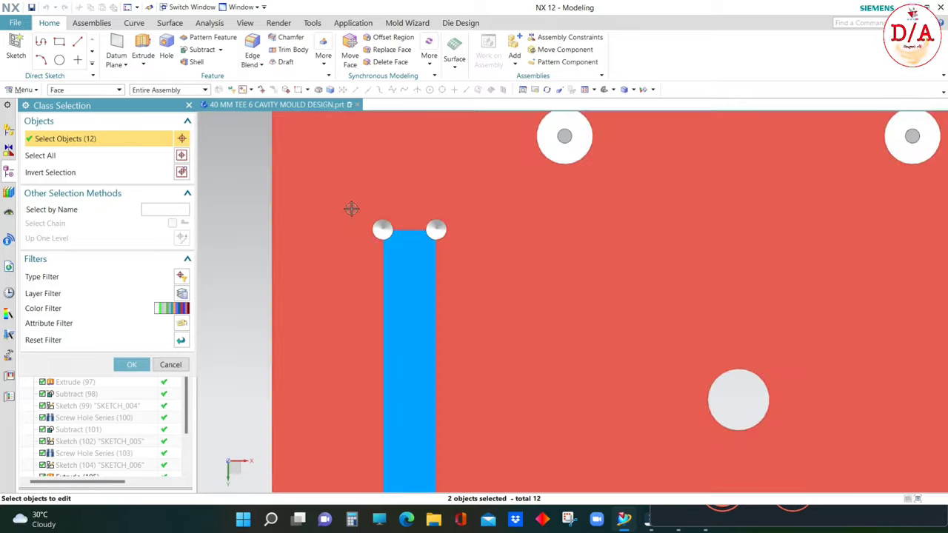
- Pick the remaining relief hole faces and colour them red
{"action": "left_click", "coordinate": [382, 229]}
{"action": "left_click", "coordinate": [436, 230]}
{"action": "scroll", "coordinate": [341, 299], "scroll_direction": "down", "scroll_amount": 3}
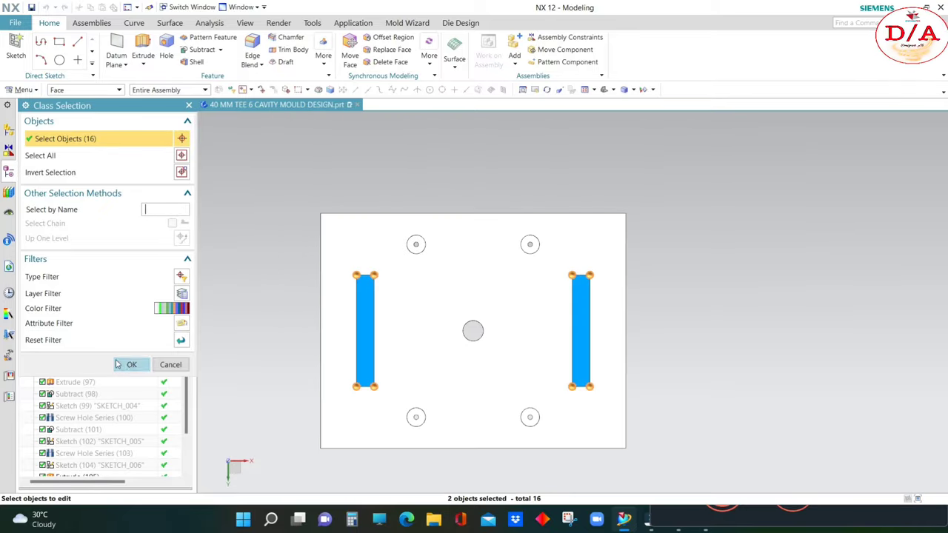
{"action": "left_click", "coordinate": [117, 364]}
{"action": "left_click", "coordinate": [170, 154]}
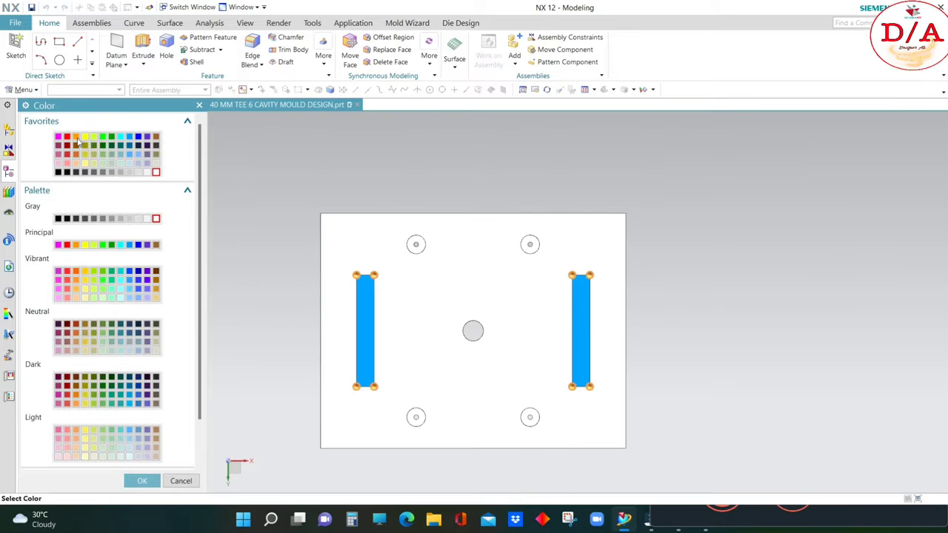
{"action": "left_click", "coordinate": [145, 482]}
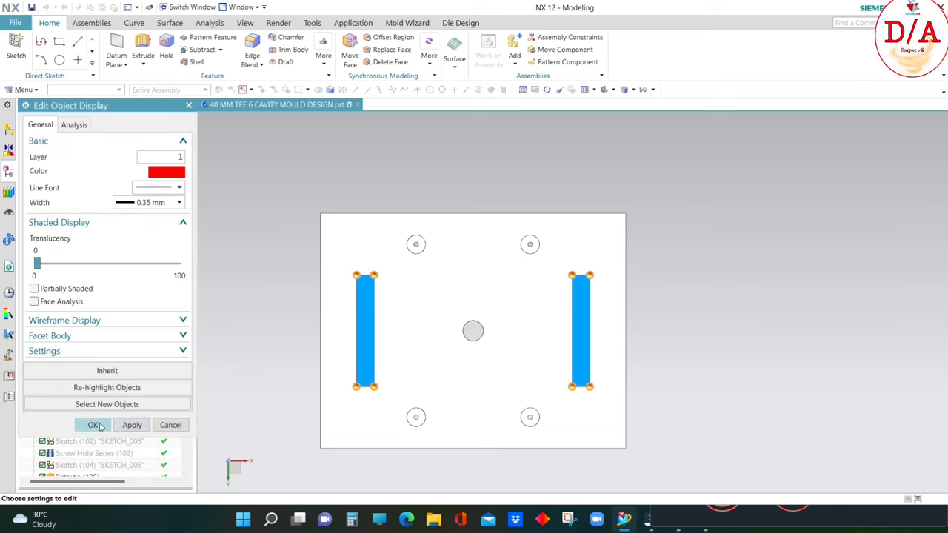
{"action": "left_click", "coordinate": [89, 421]}
{"action": "mouse_move", "coordinate": [560, 342]}
{"action": "middle_mouse_down"}
{"action": "mouse_move", "coordinate": [554, 290]}
{"action": "mouse_move", "coordinate": [671, 300]}
{"action": "mouse_move", "coordinate": [681, 417]}
{"action": "mouse_move", "coordinate": [658, 410]}
{"action": "mouse_move", "coordinate": [648, 332]}
{"action": "middle_mouse_up"}
- Show all objects, then hide the other plate so the cavity plate stands alone
{"action": "key", "text": "ctrl+alt+t"}
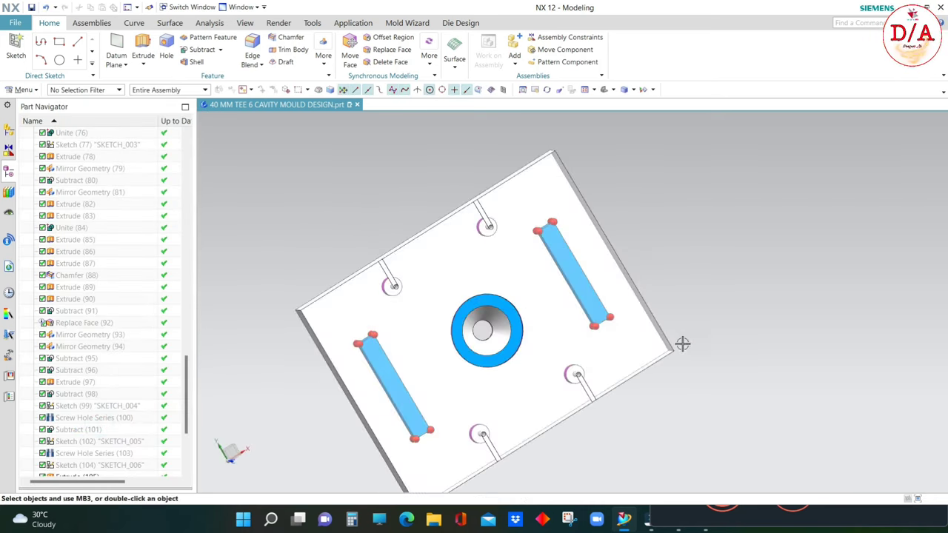
{"action": "key", "text": "Home"}
{"action": "mouse_move", "coordinate": [470, 336]}
{"action": "middle_mouse_down"}
{"action": "mouse_move", "coordinate": [764, 347]}
{"action": "mouse_move", "coordinate": [793, 377]}
{"action": "middle_mouse_up"}
{"action": "key", "text": "ctrl+shift+u"}
{"action": "key", "text": "Home"}
{"action": "key", "text": "ctrl+shift+i"}
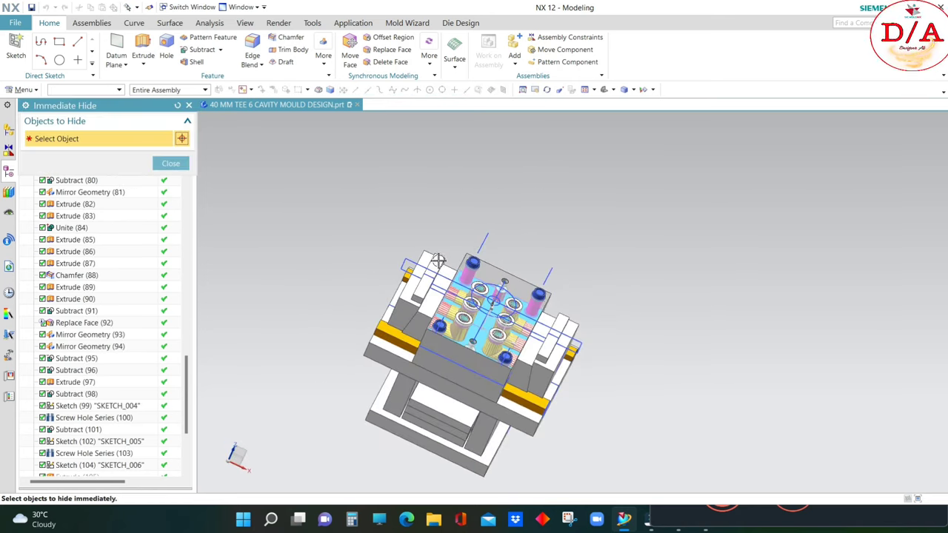
{"action": "scroll", "coordinate": [688, 333], "scroll_direction": "down", "scroll_amount": 5}
{"action": "left_click", "coordinate": [689, 333]}
{"action": "scroll", "coordinate": [709, 344], "scroll_direction": "up", "scroll_amount": 6}
{"action": "middle_click", "coordinate": [709, 344]}
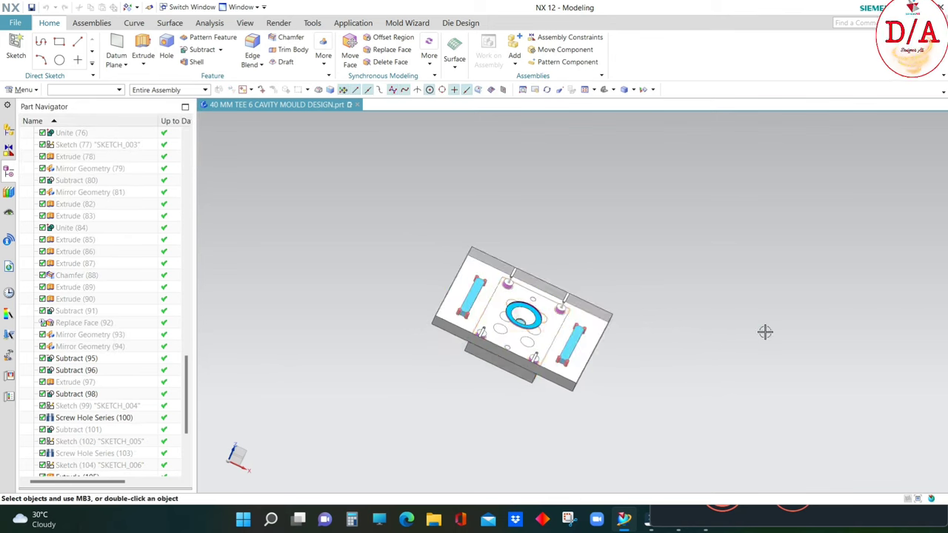
- Orient the plate to a top view, tilt it slightly, and save the part
{"action": "mouse_move", "coordinate": [766, 331]}
{"action": "middle_mouse_down"}
{"action": "mouse_move", "coordinate": [704, 313]}
{"action": "mouse_move", "coordinate": [767, 370]}
{"action": "middle_mouse_up"}
{"action": "scroll", "coordinate": [704, 313], "scroll_direction": "up", "scroll_amount": 3}
{"action": "key", "text": "F8"}
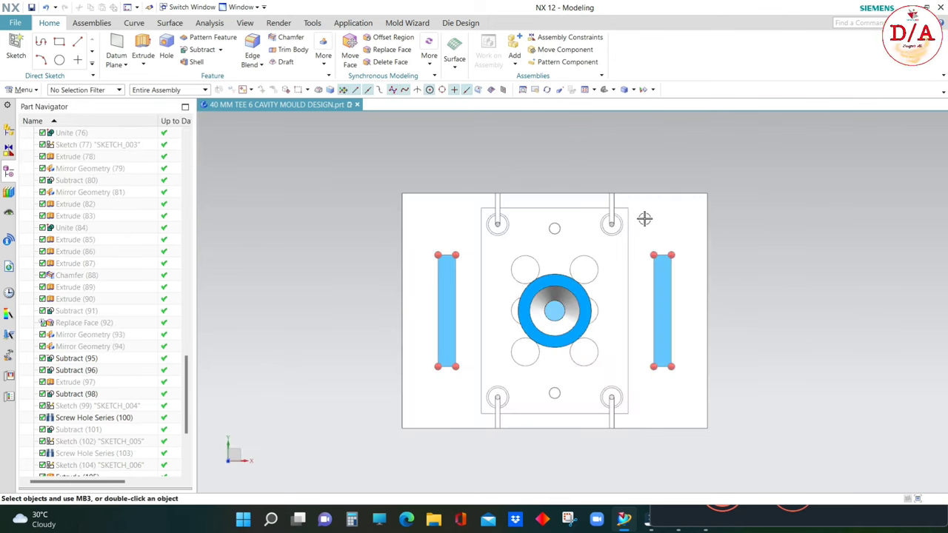
{"action": "mouse_move", "coordinate": [745, 452]}
{"action": "middle_mouse_down"}
{"action": "mouse_move", "coordinate": [741, 442]}
{"action": "mouse_move", "coordinate": [766, 437]}
{"action": "mouse_move", "coordinate": [662, 393]}
{"action": "middle_mouse_up"}
{"action": "key", "text": "ctrl+s"}
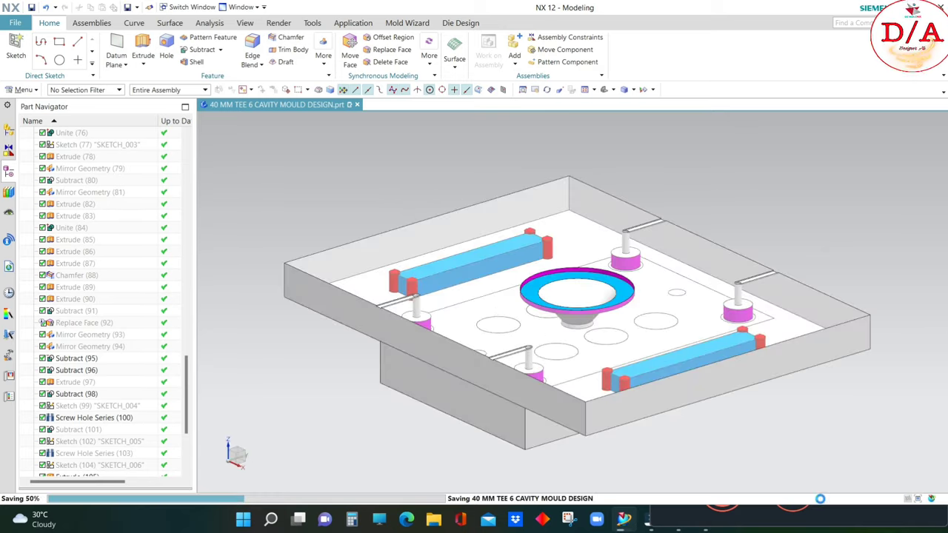